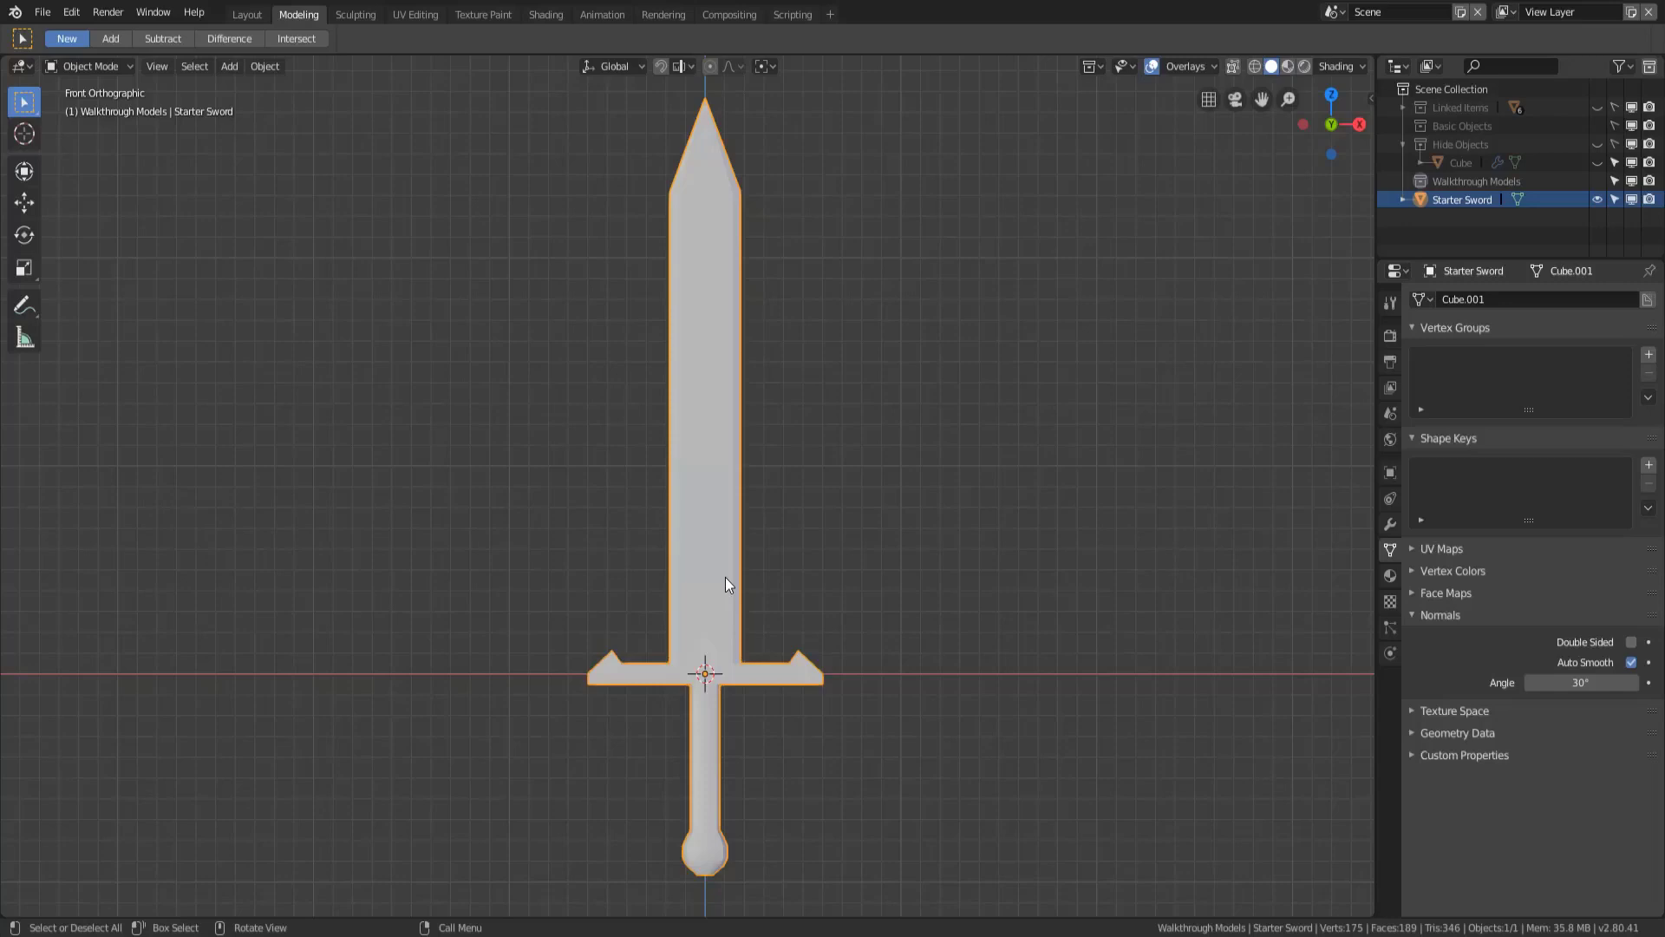
- Move the reference sword -15 m along the X axis, away from the world origin
{"action": "middle_click_drag", "start_coordinate": [725, 575], "coordinate": [650, 572]}
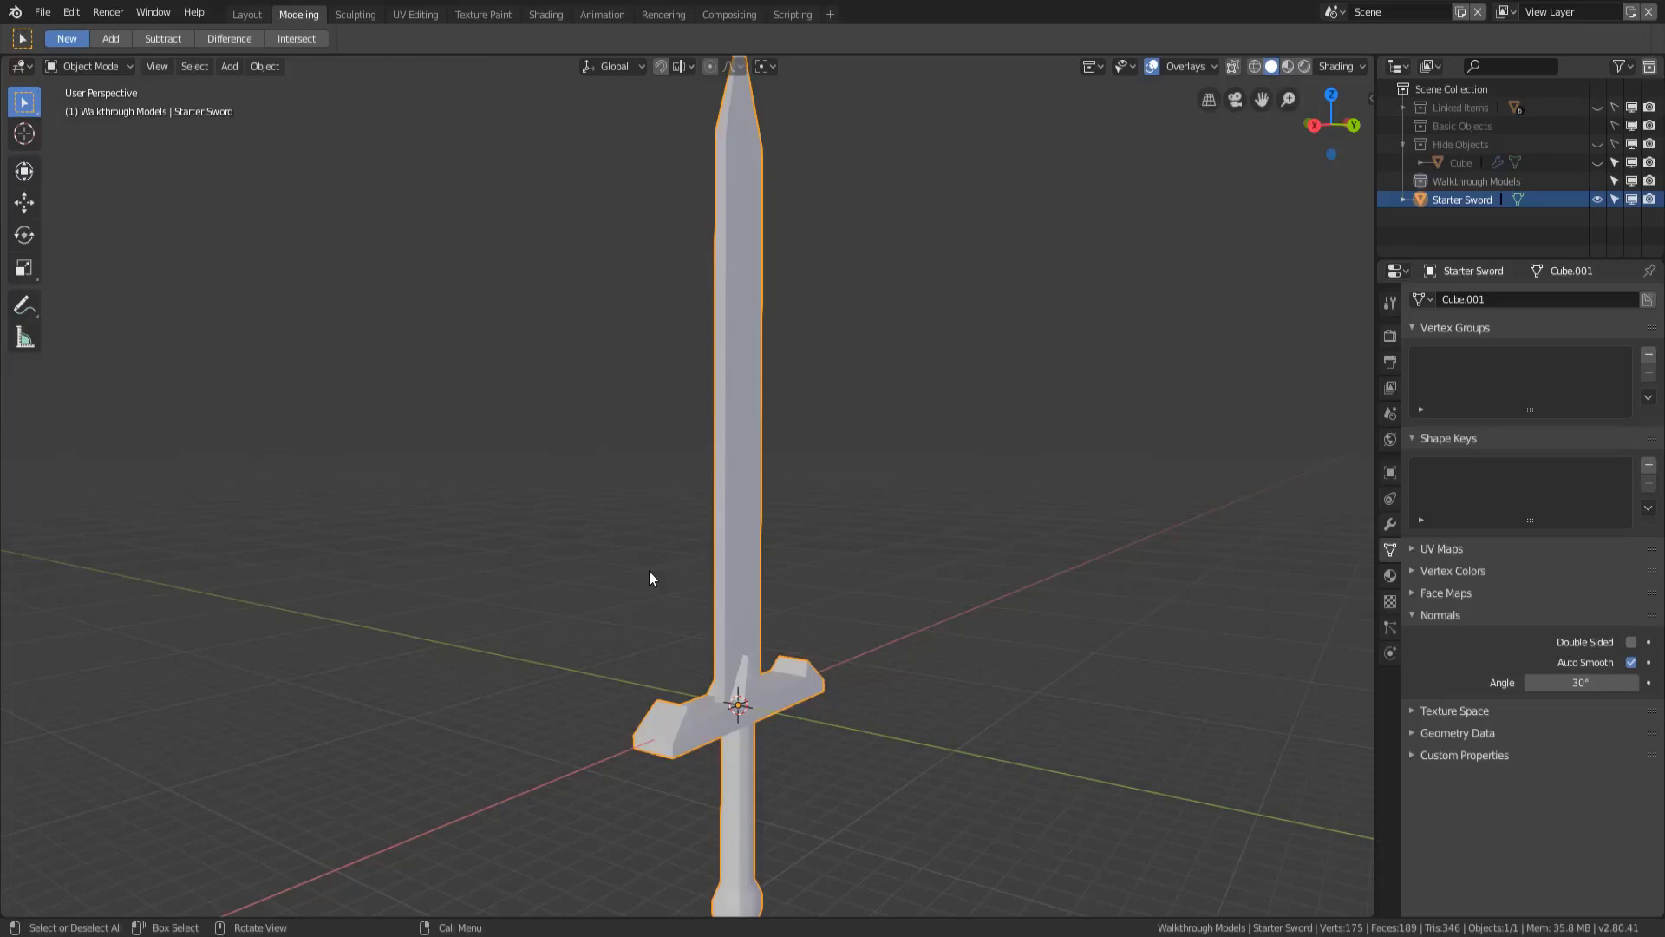
{"action": "middle_click_drag", "start_coordinate": [650, 575], "coordinate": [814, 706]}
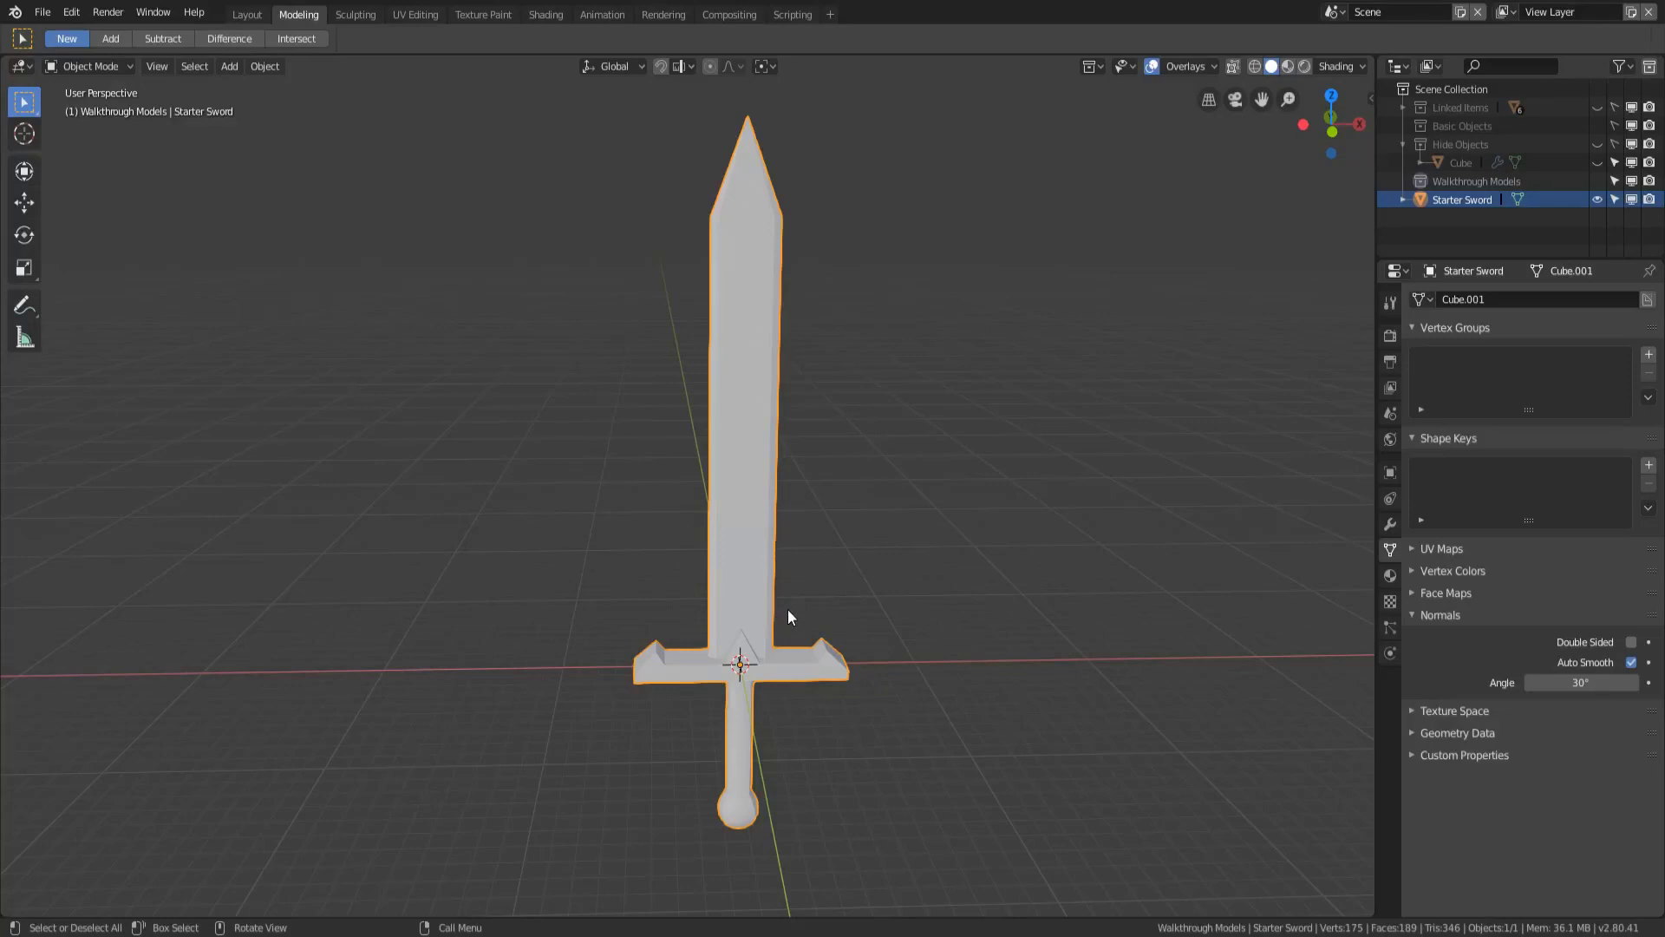
{"action": "type", "text": "gx-5"}
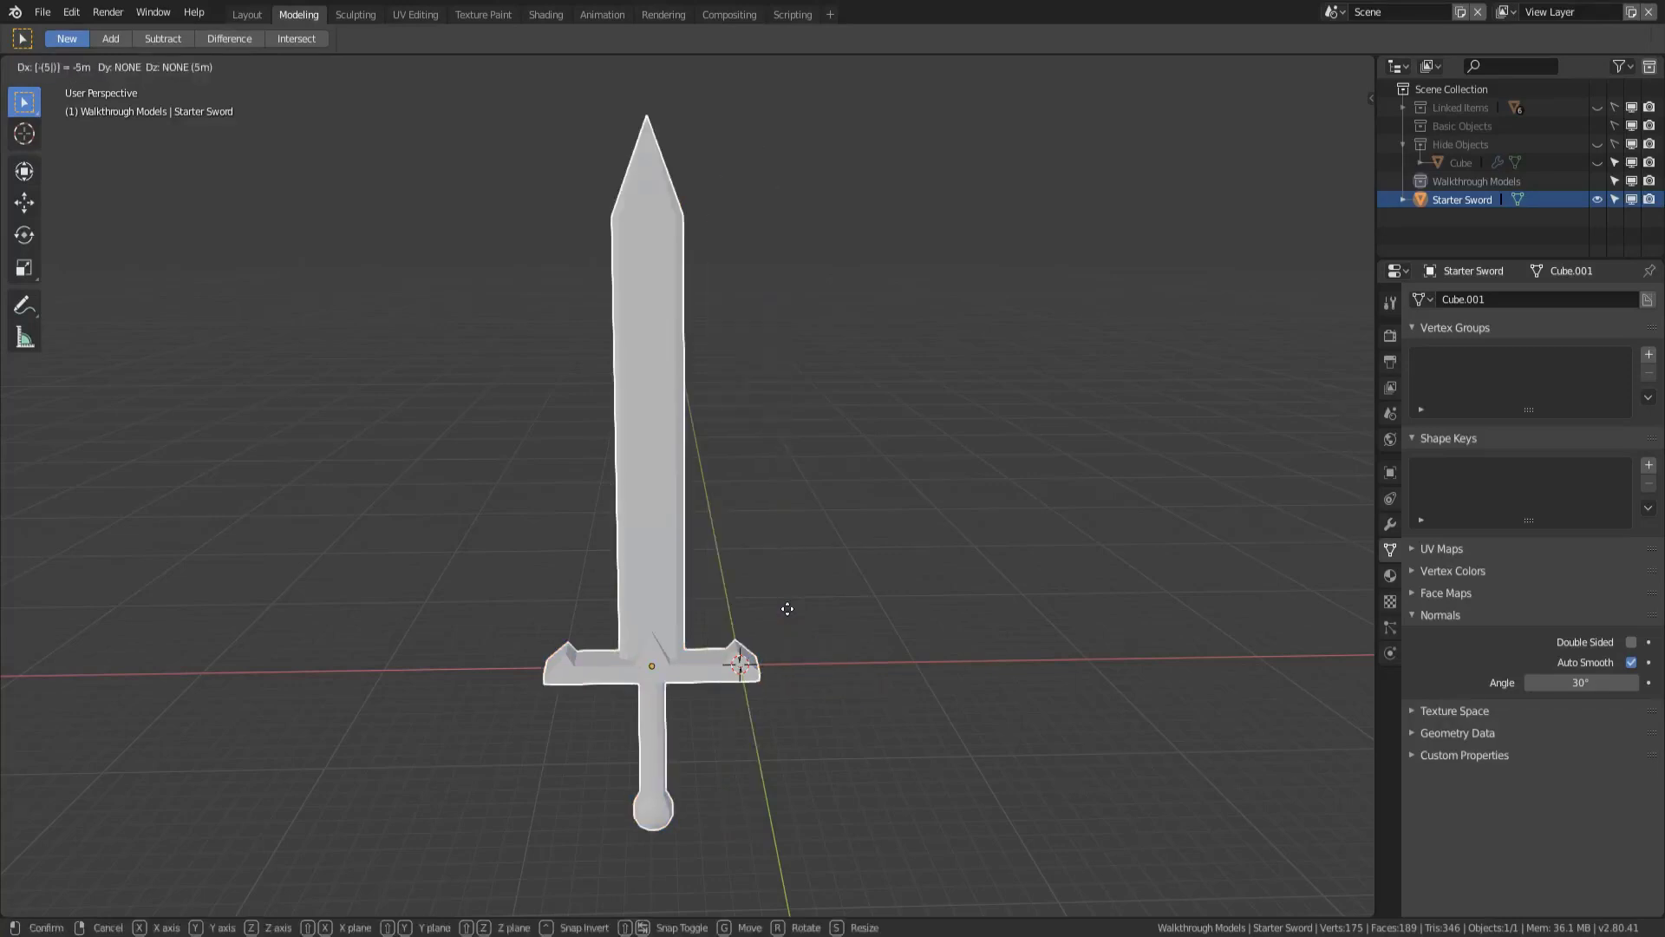
{"action": "key", "text": "BackSpace"}
{"action": "type", "text": "15"}
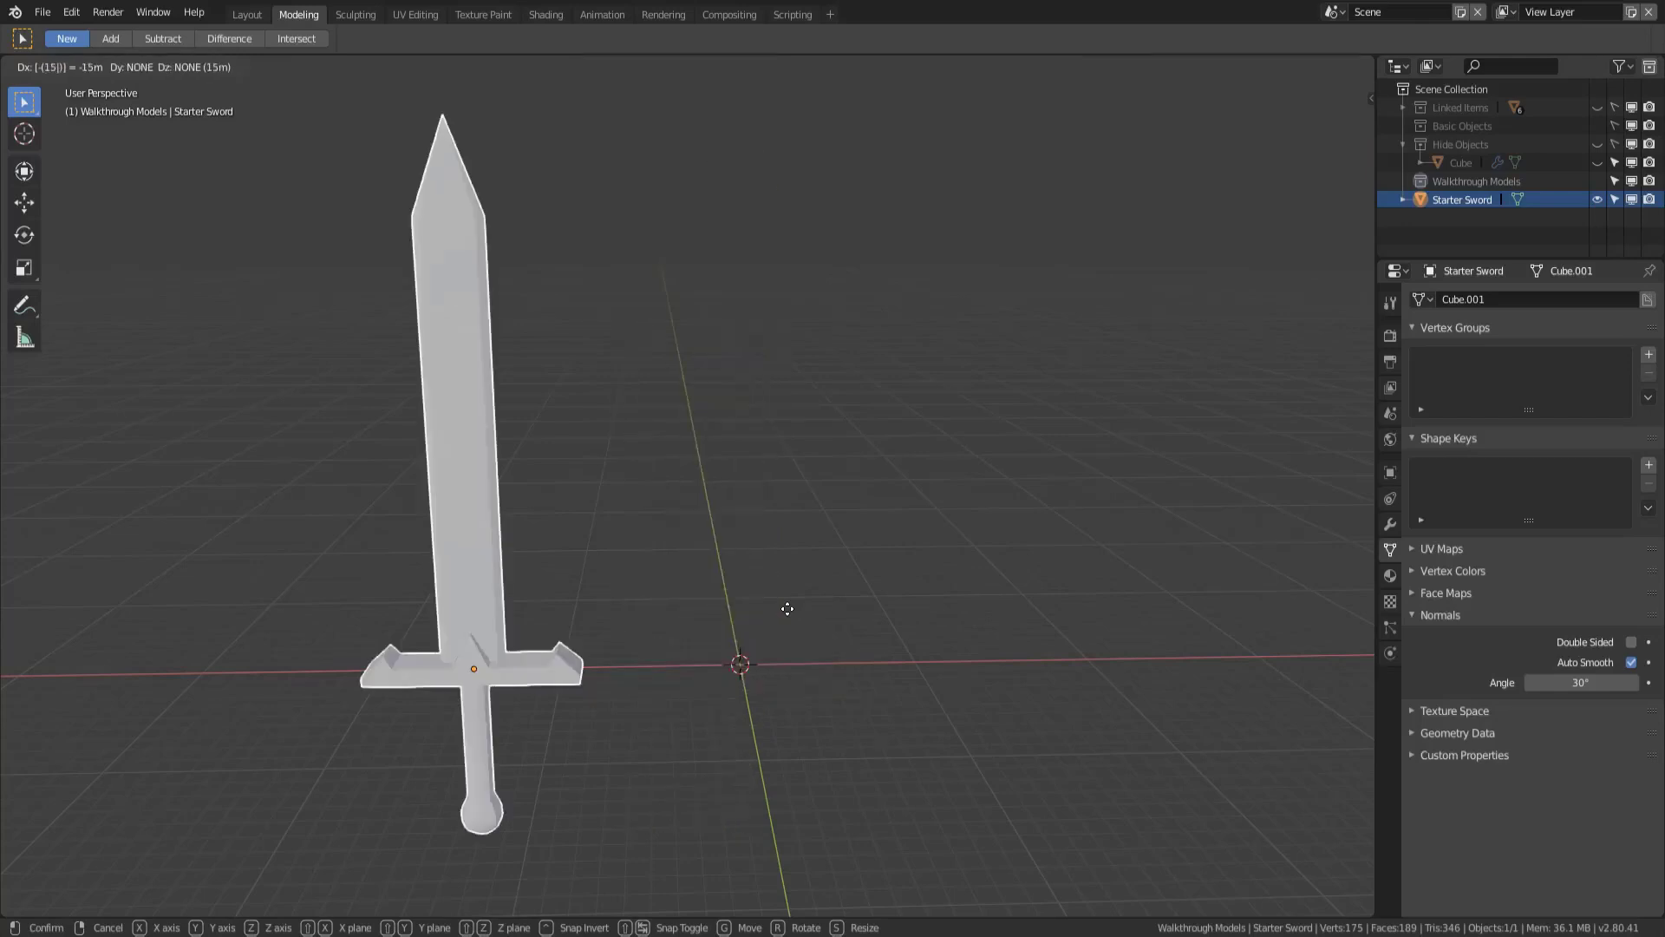
{"action": "key", "text": "Return"}
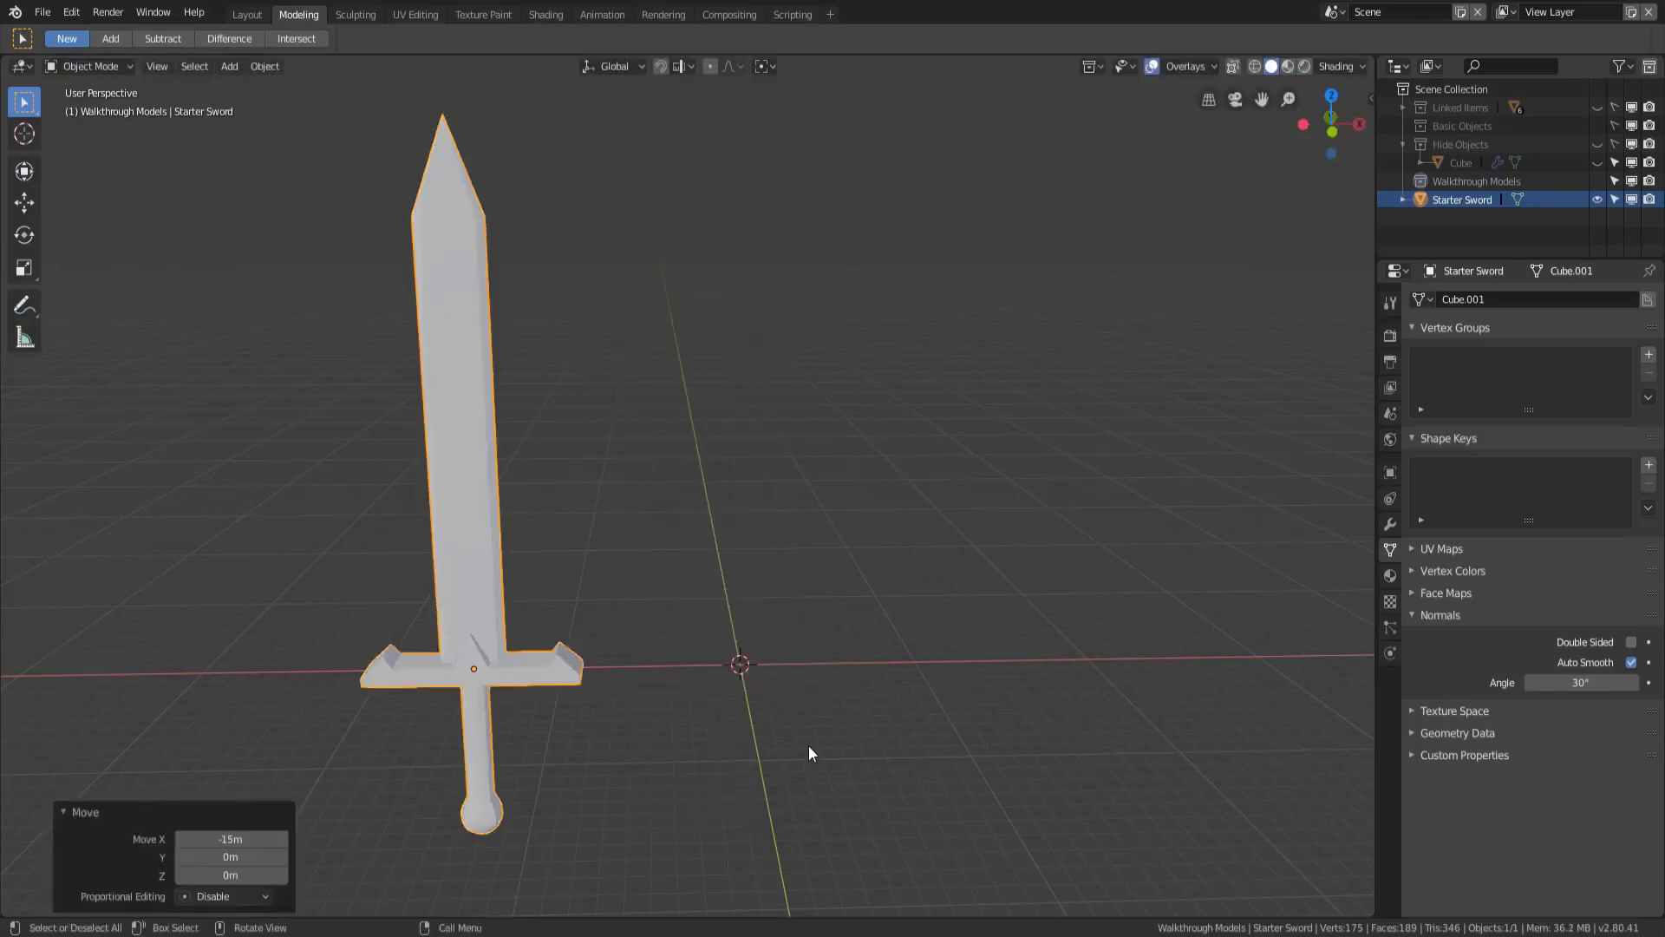
- Add a 2 m cube at the world origin beside the reference sword
{"action": "key", "text": "KP_1"}
{"action": "scroll", "coordinate": [837, 713], "scroll_direction": "up", "scroll_amount": 5}
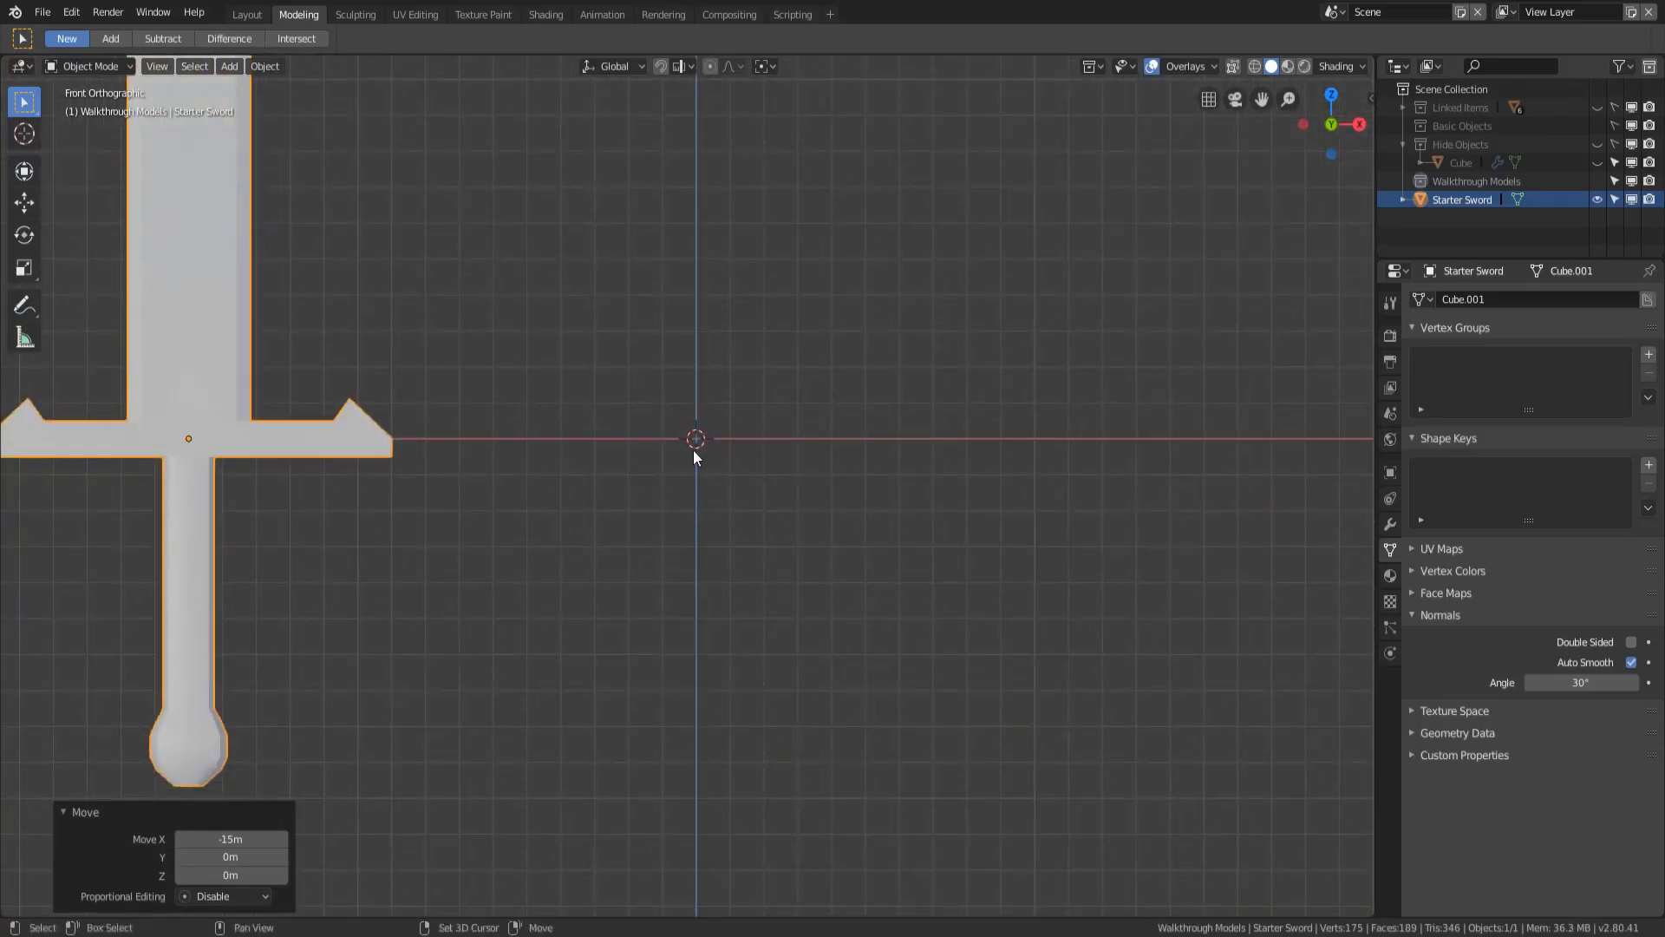
{"action": "key", "text": "shift+a"}
{"action": "mouse_move", "coordinate": [694, 449]}
{"action": "left_click", "coordinate": [760, 473]}
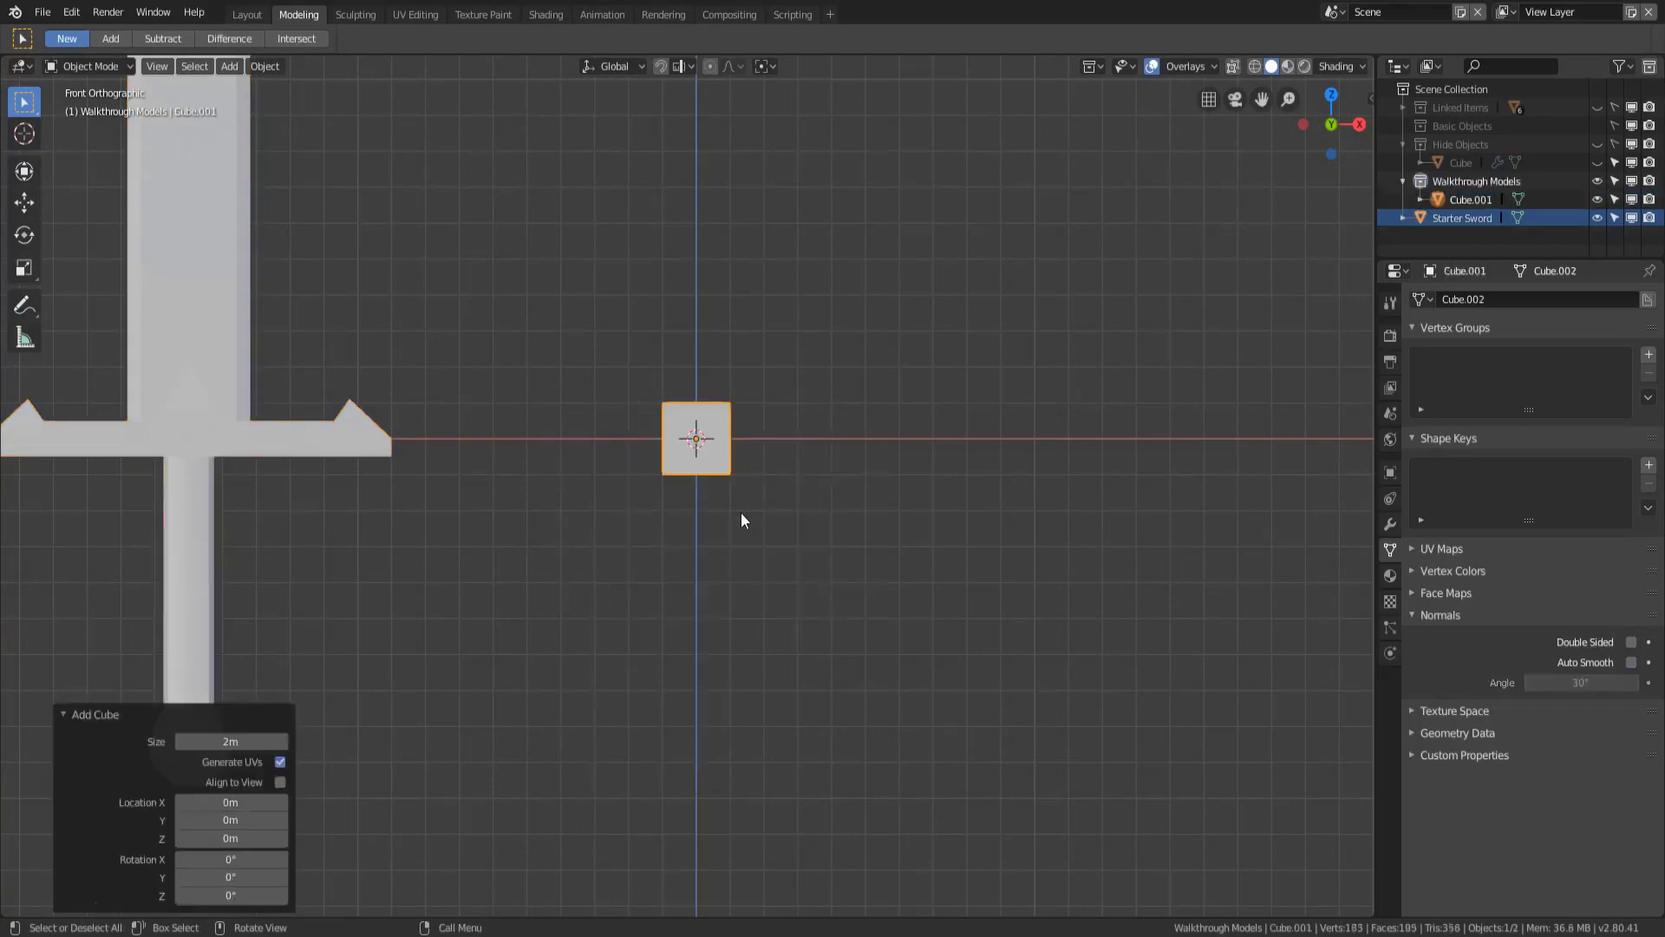
{"action": "scroll", "coordinate": [737, 513], "scroll_direction": "up", "scroll_amount": 2}
{"action": "scroll", "coordinate": [751, 501], "scroll_direction": "down", "scroll_amount": 2}
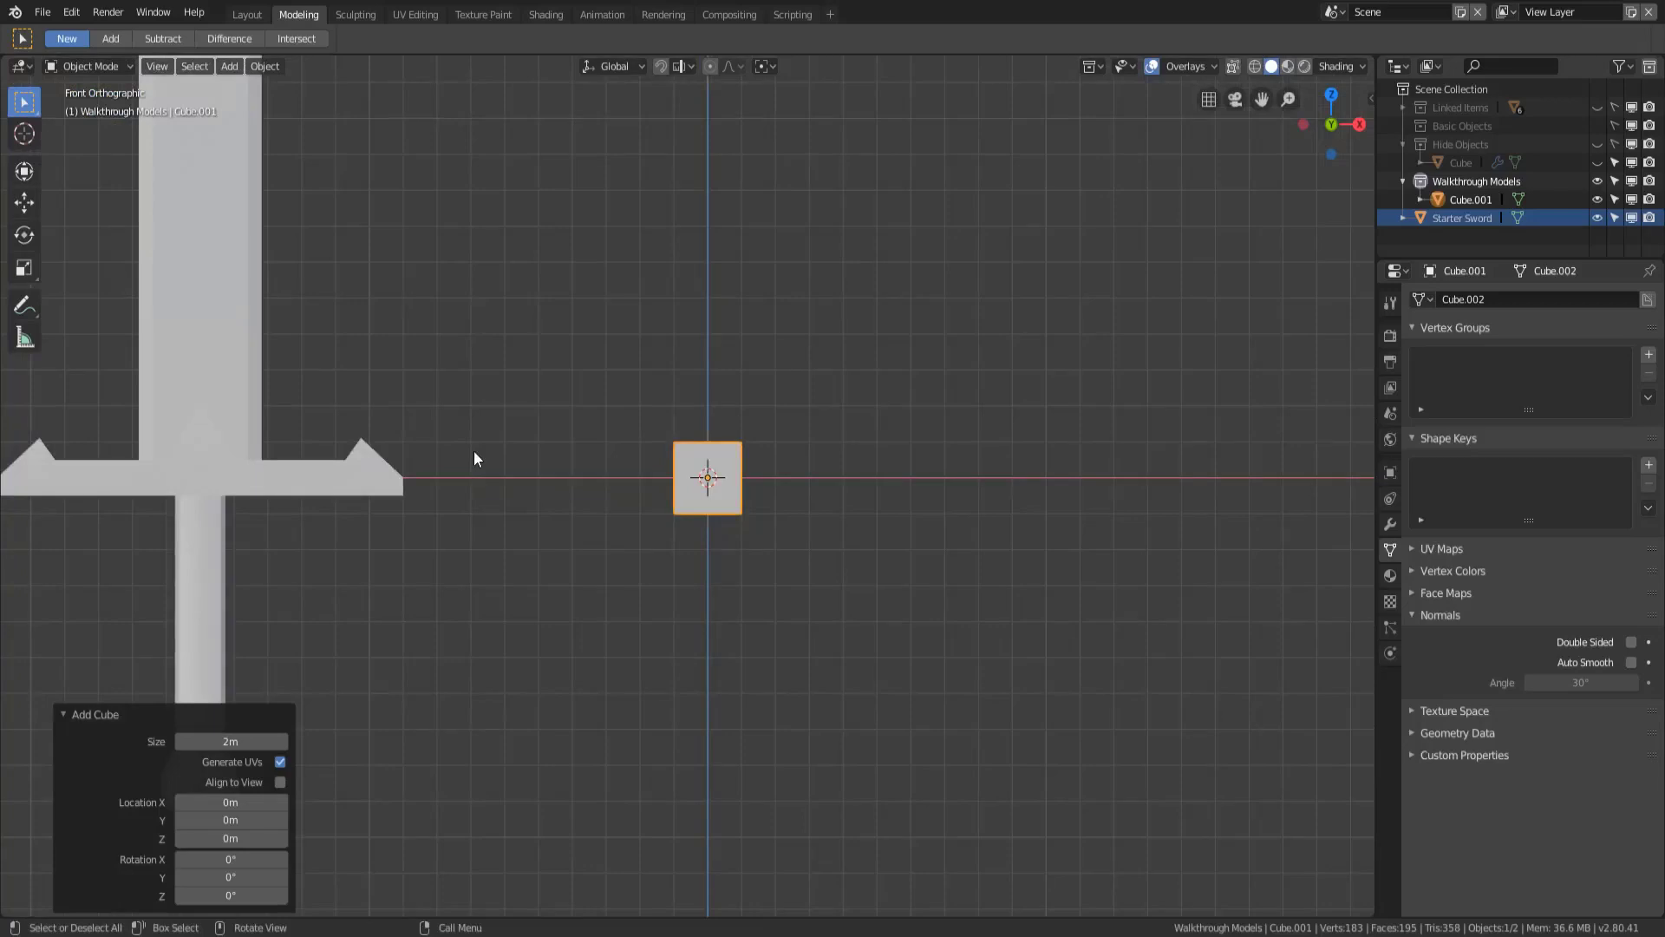
- In Edit Mode, extrude the cube's two opposite X-side faces outward by 5 m each with Extrude Region and Shrink/Fatten
{"action": "key", "text": "Tab"}
{"action": "scroll", "coordinate": [685, 465], "scroll_direction": "up", "scroll_amount": 2}
{"action": "scroll", "coordinate": [686, 466], "scroll_direction": "down", "scroll_amount": 2}
{"action": "scroll", "coordinate": [735, 495], "scroll_direction": "up", "scroll_amount": 3, "text": "ctrl"}
{"action": "middle_click_drag", "start_coordinate": [728, 490], "coordinate": [572, 383]}
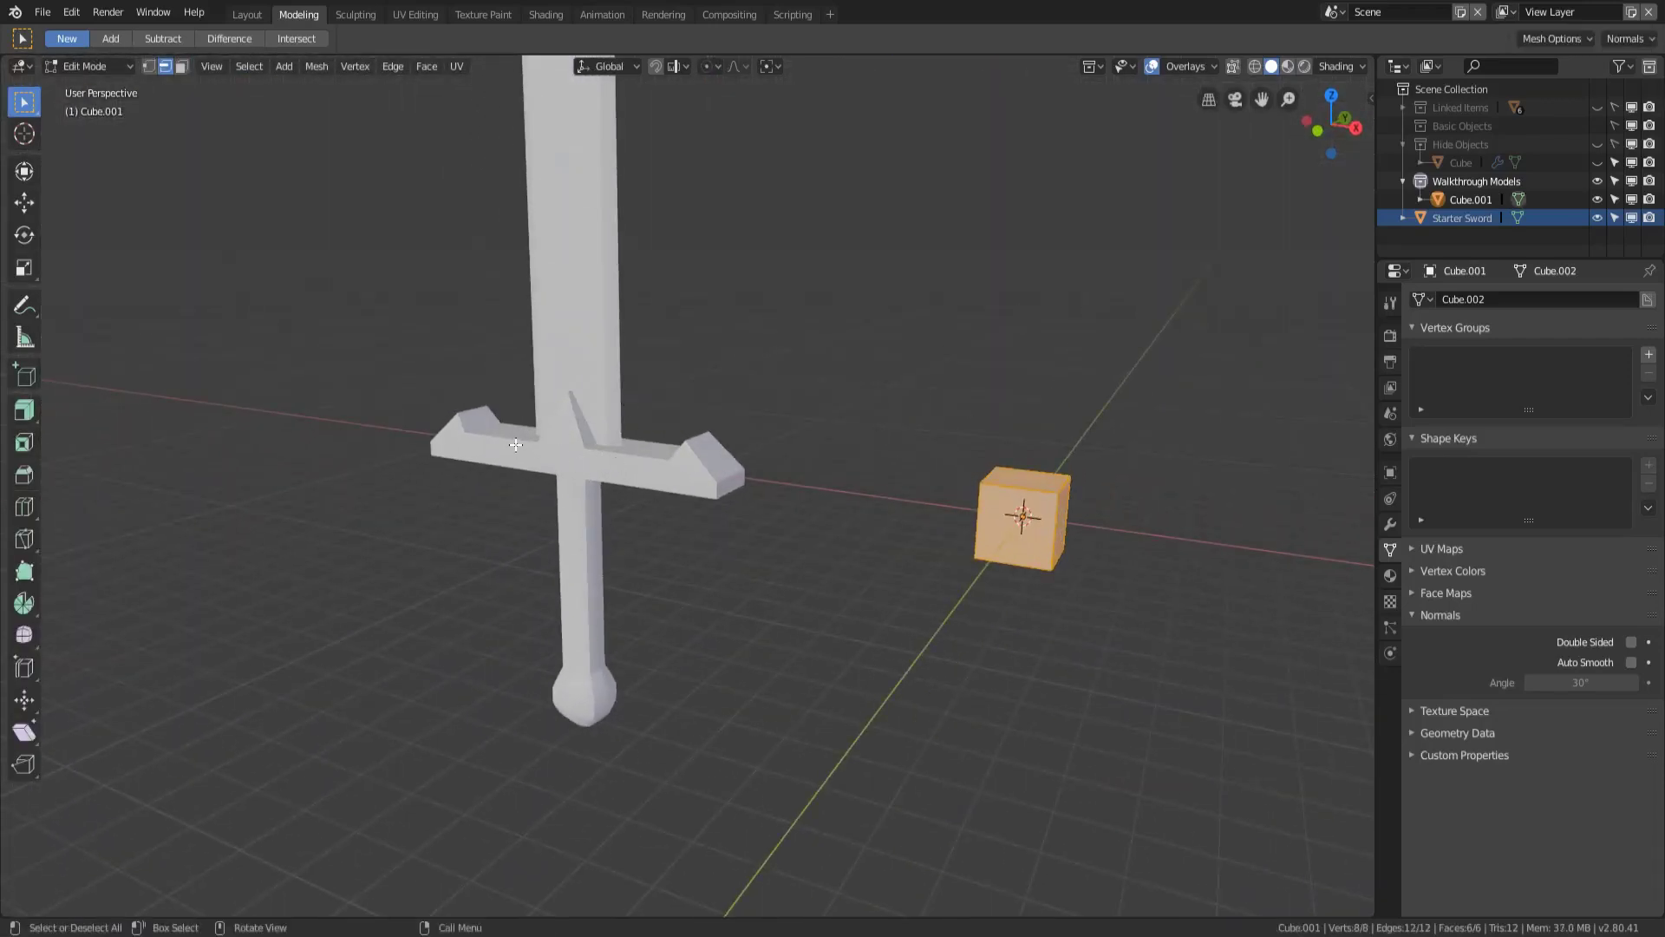
{"action": "middle_click_drag", "start_coordinate": [516, 454], "coordinate": [559, 469]}
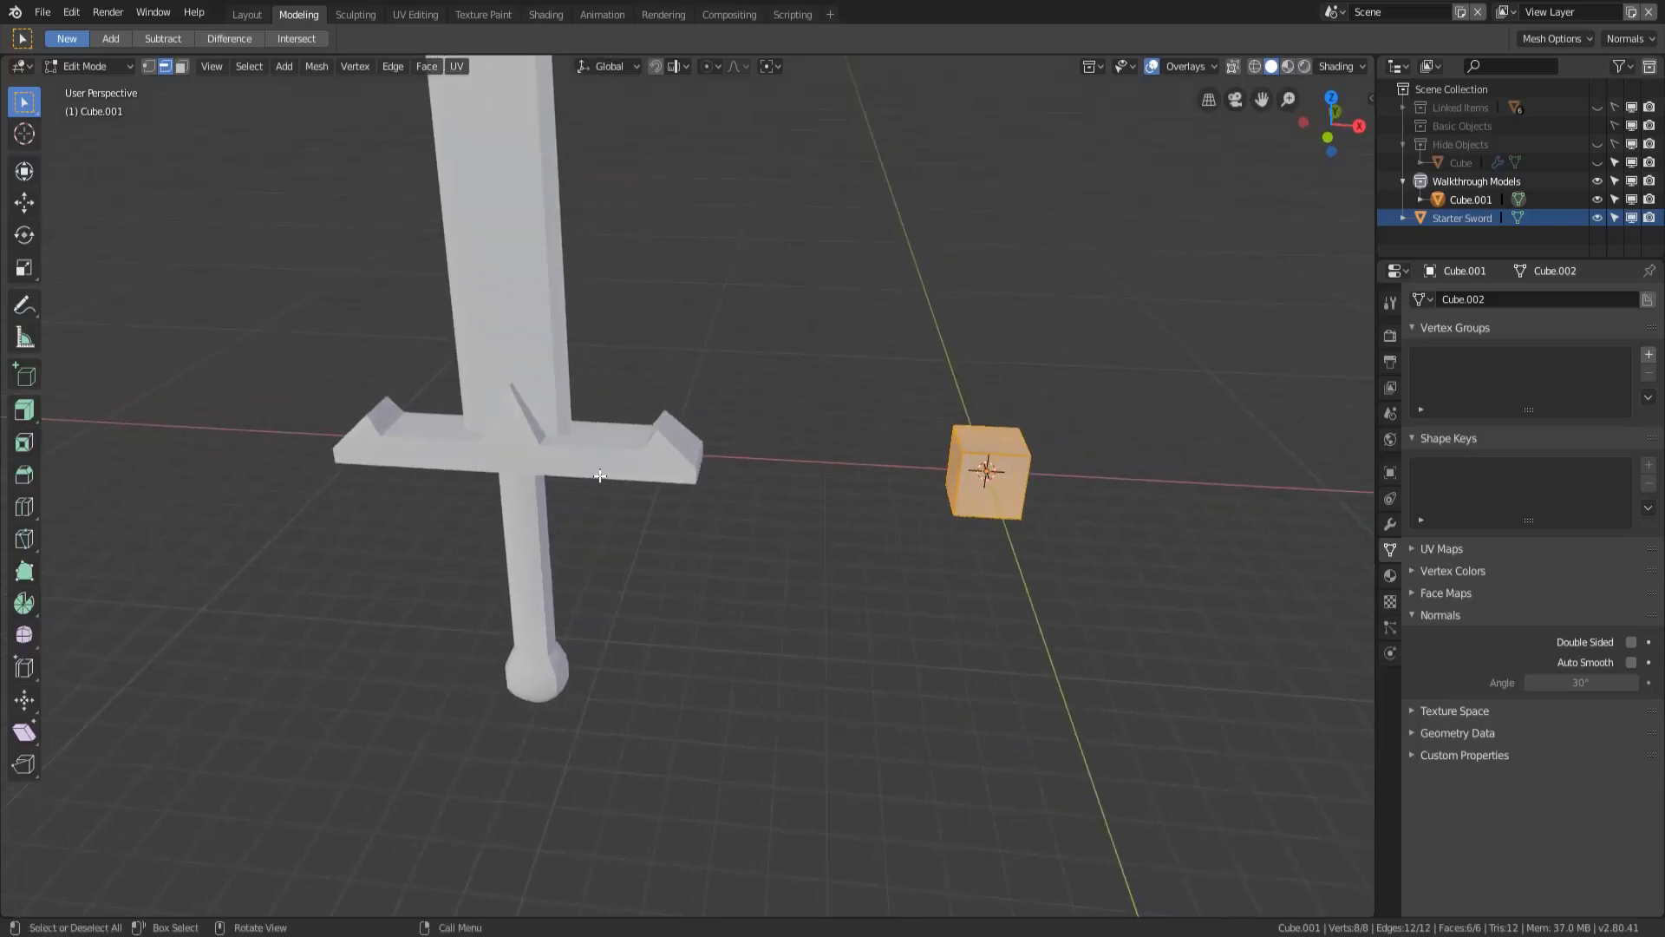
{"action": "key", "text": "KP_1"}
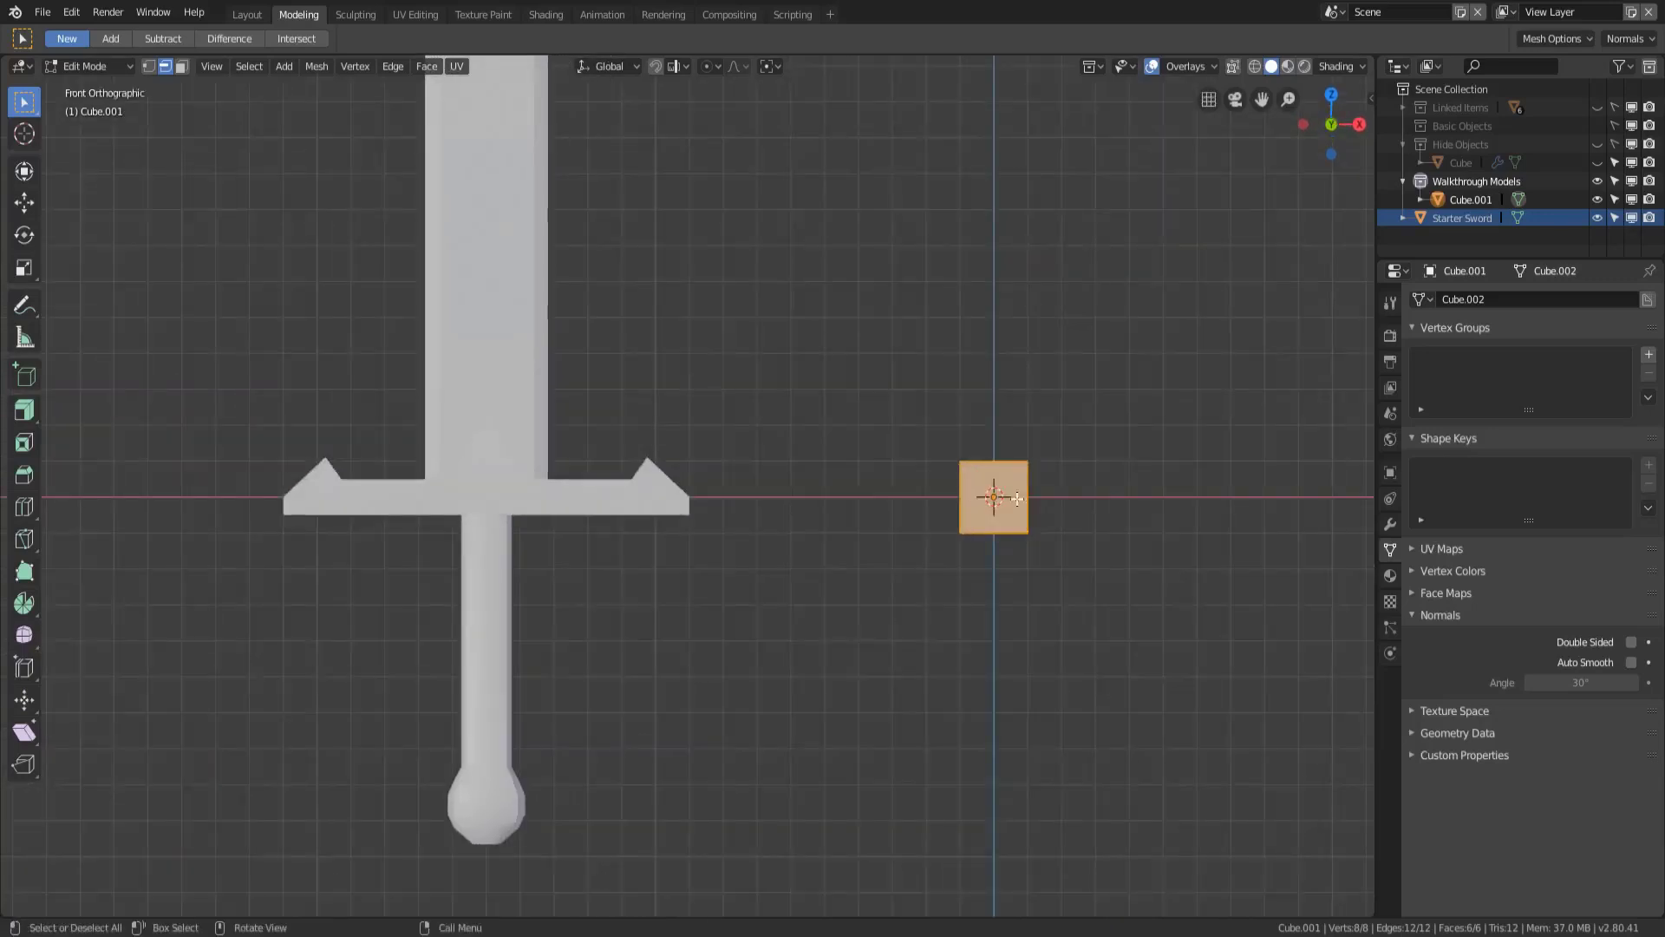
{"action": "key", "text": "KP_Decimal"}
{"action": "middle_click_drag", "start_coordinate": [846, 466], "coordinate": [667, 467]}
{"action": "key", "text": "alt+a"}
{"action": "left_click", "coordinate": [650, 468]}
{"action": "middle_click_drag", "start_coordinate": [801, 507], "coordinate": [768, 521]}
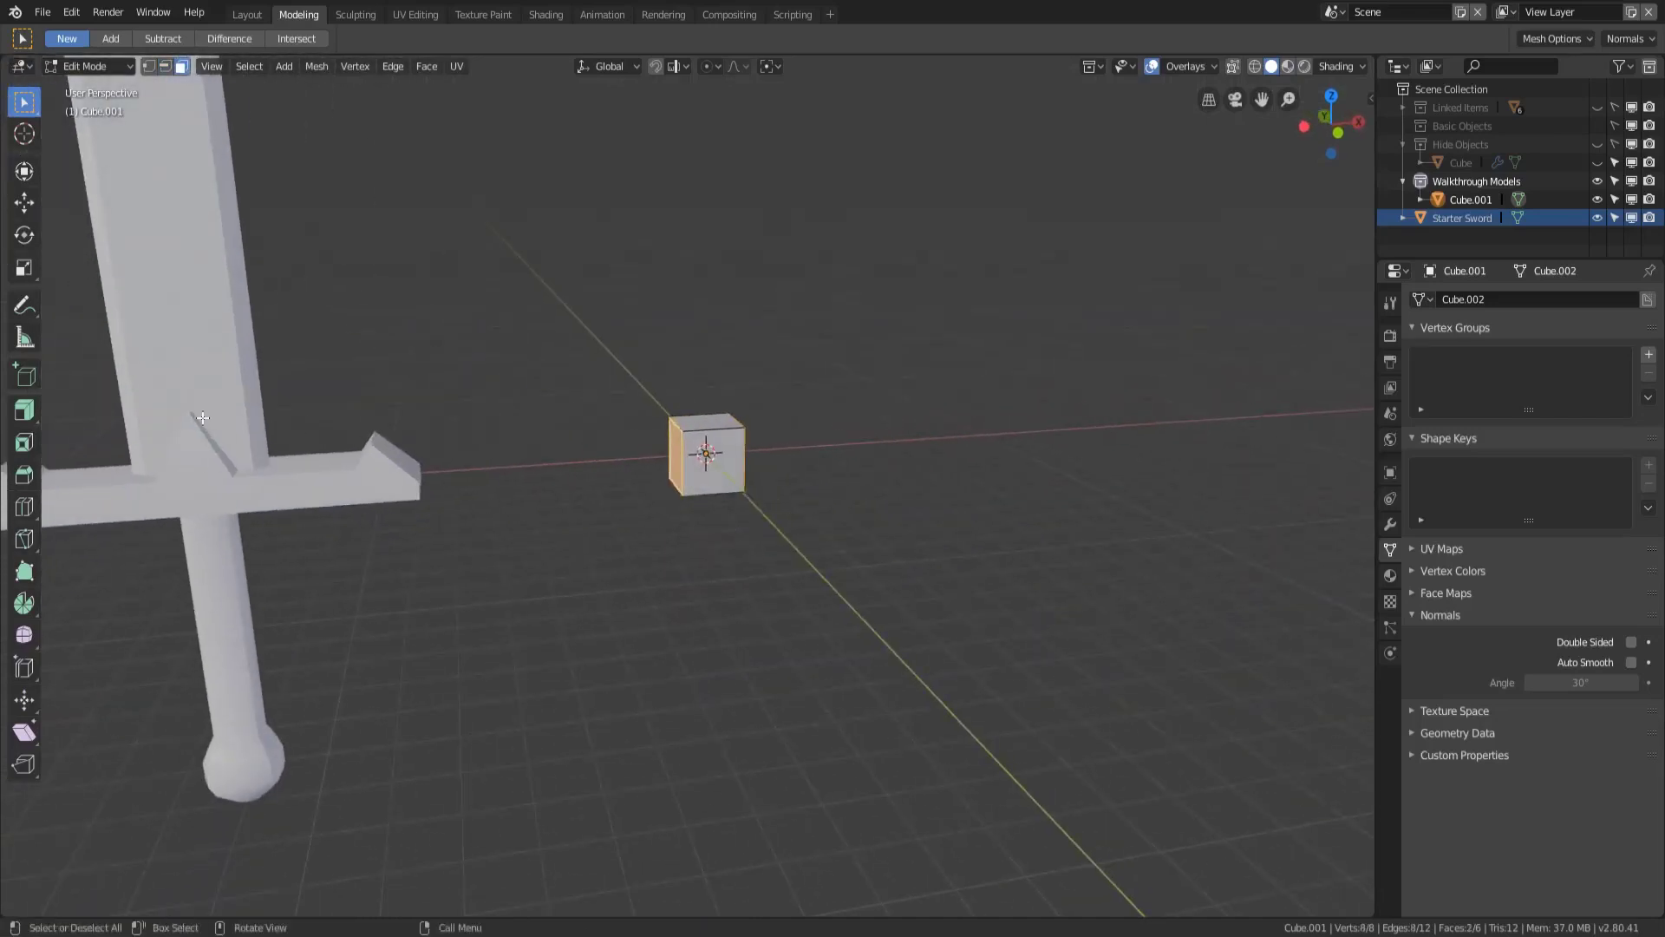
{"action": "left_click", "coordinate": [26, 413]}
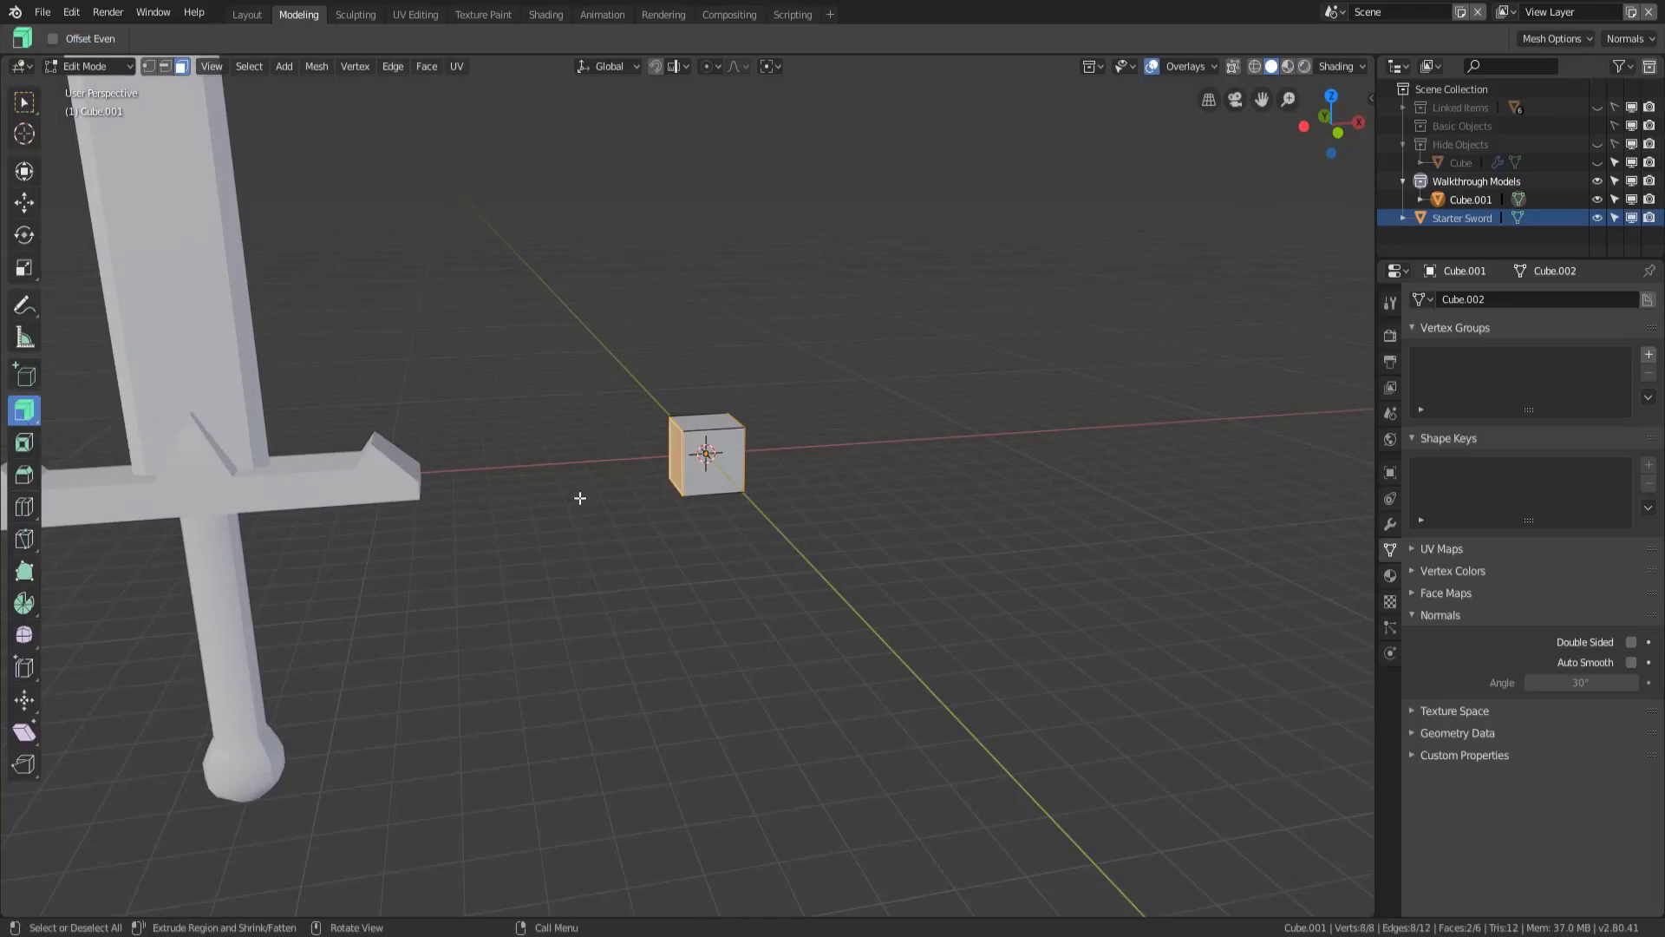
{"action": "left_click_drag", "start_coordinate": [595, 477], "coordinate": [600, 483]}
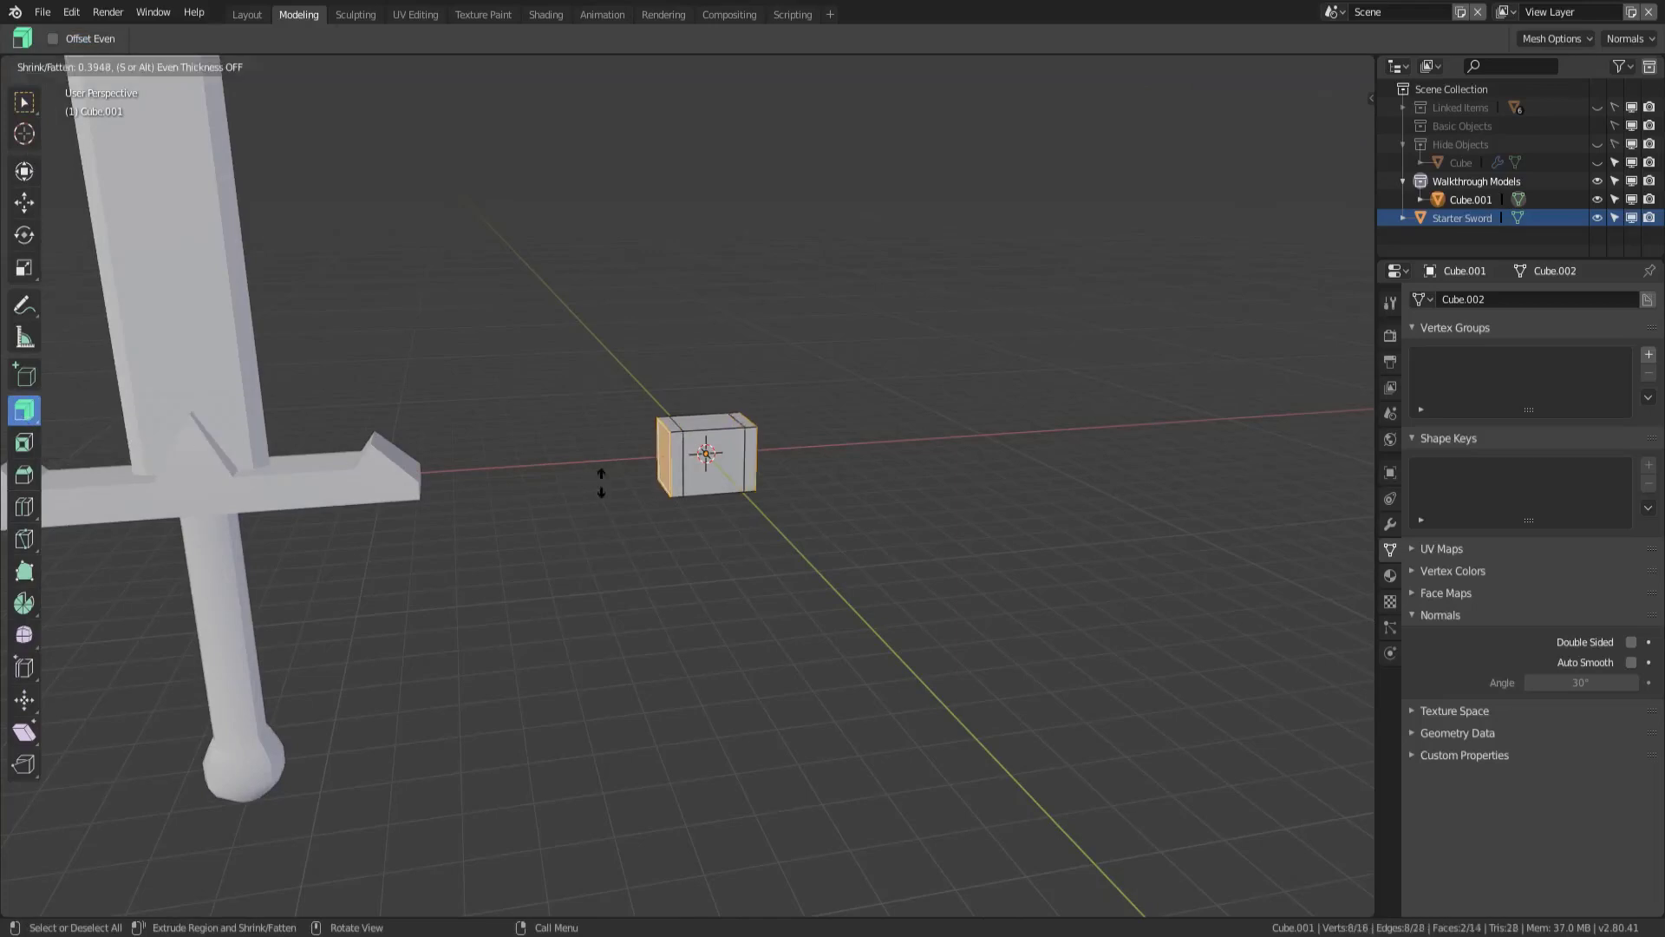
{"action": "type", "text": "5"}
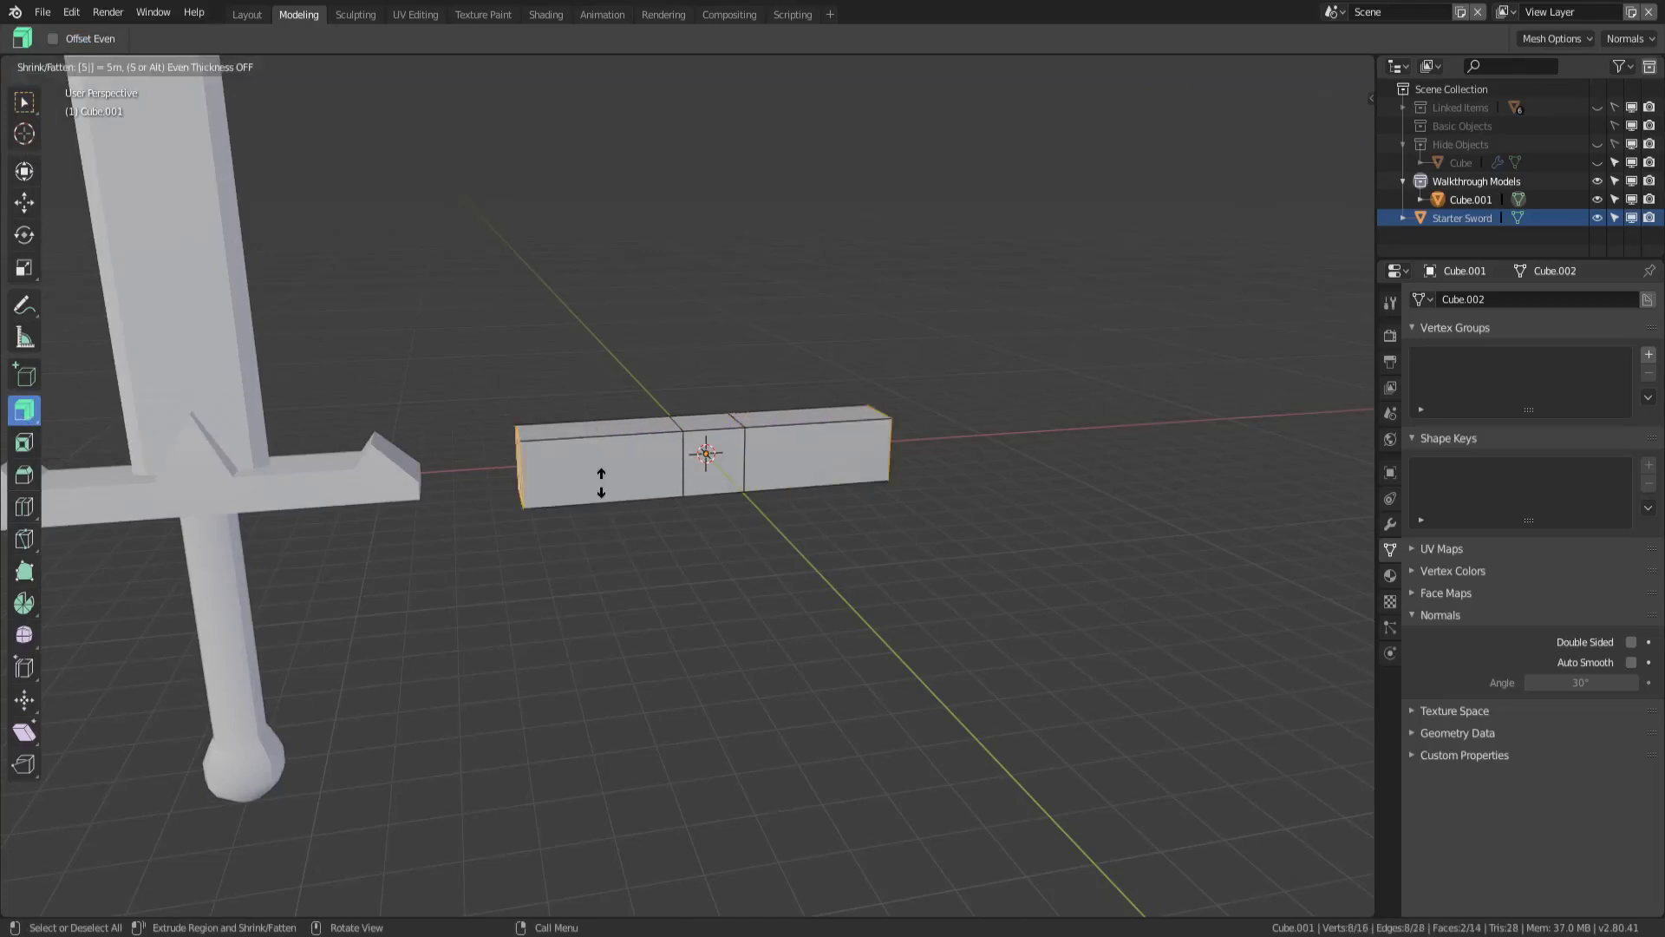
{"action": "key", "text": "Return"}
{"action": "middle_click_drag", "start_coordinate": [602, 484], "coordinate": [547, 412]}
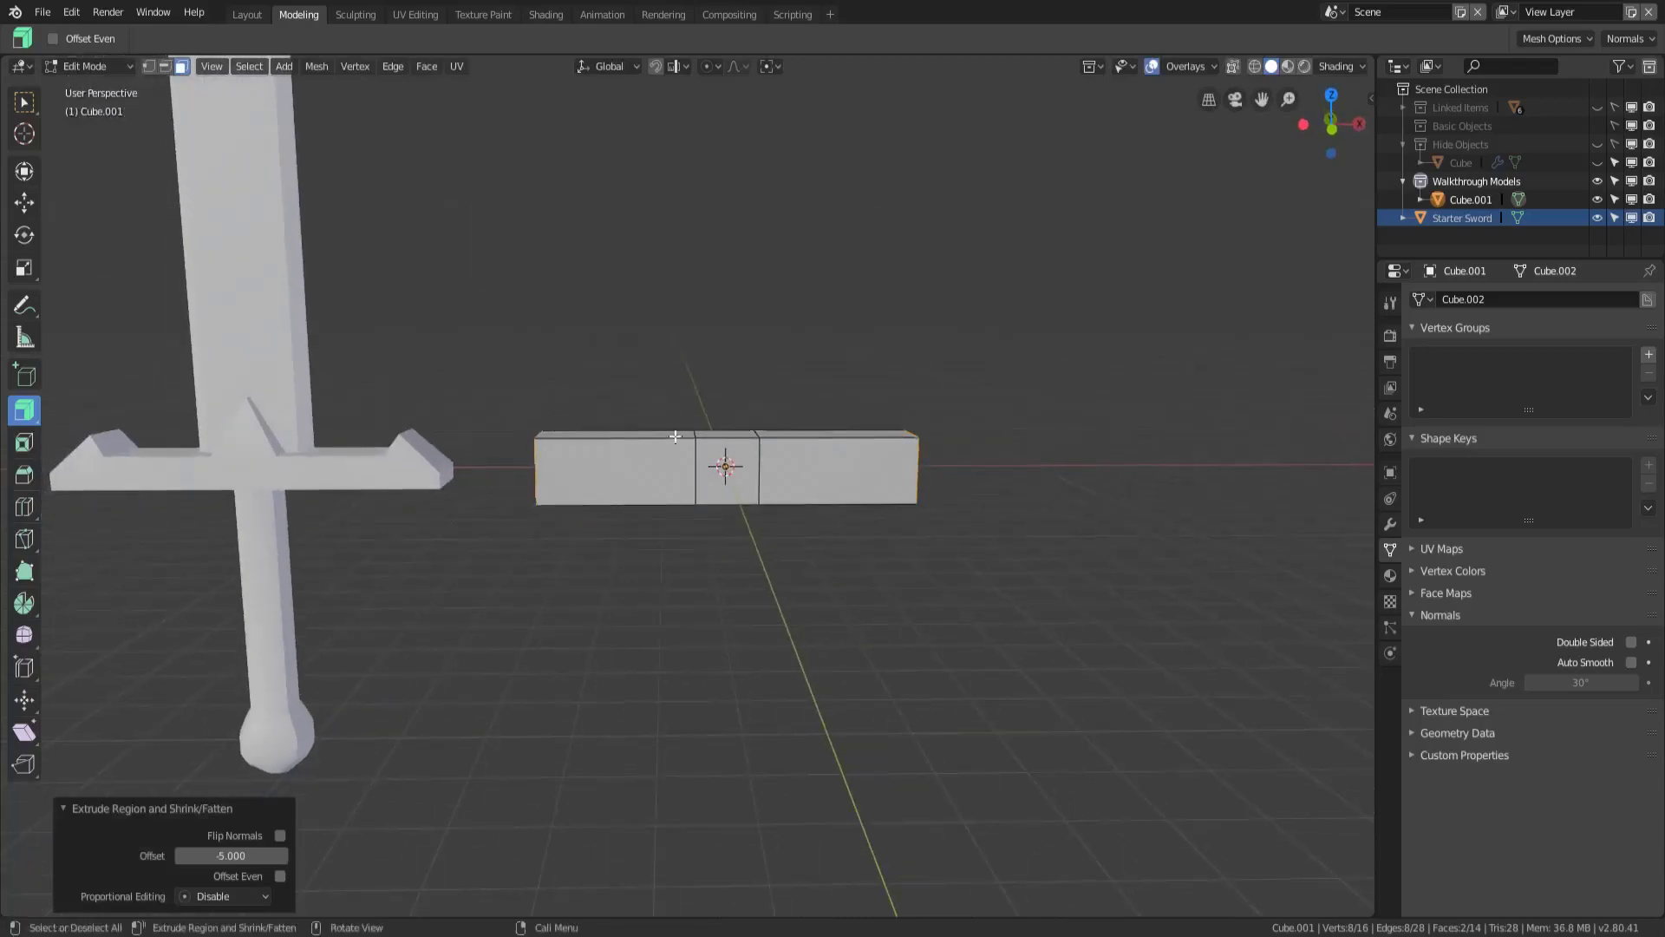
{"action": "key", "text": "KP_1"}
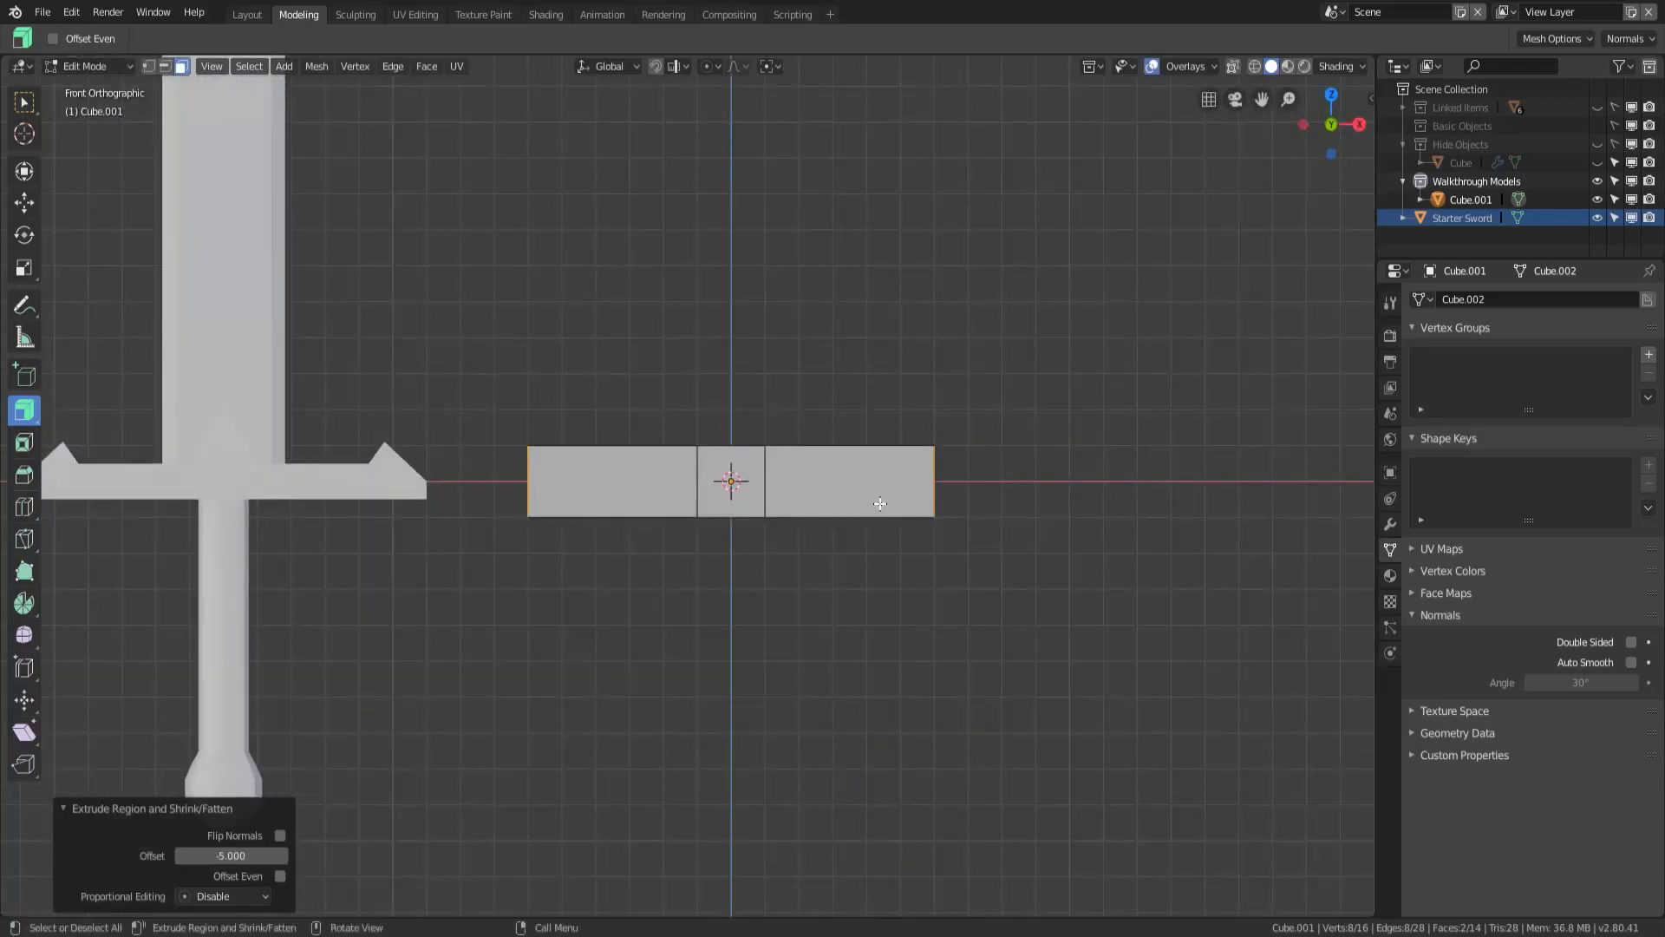
- Scale all top and bottom faces of the bar together by 0.5 along the Z axis
{"action": "scroll", "coordinate": [874, 496], "scroll_direction": "up", "scroll_amount": 2}
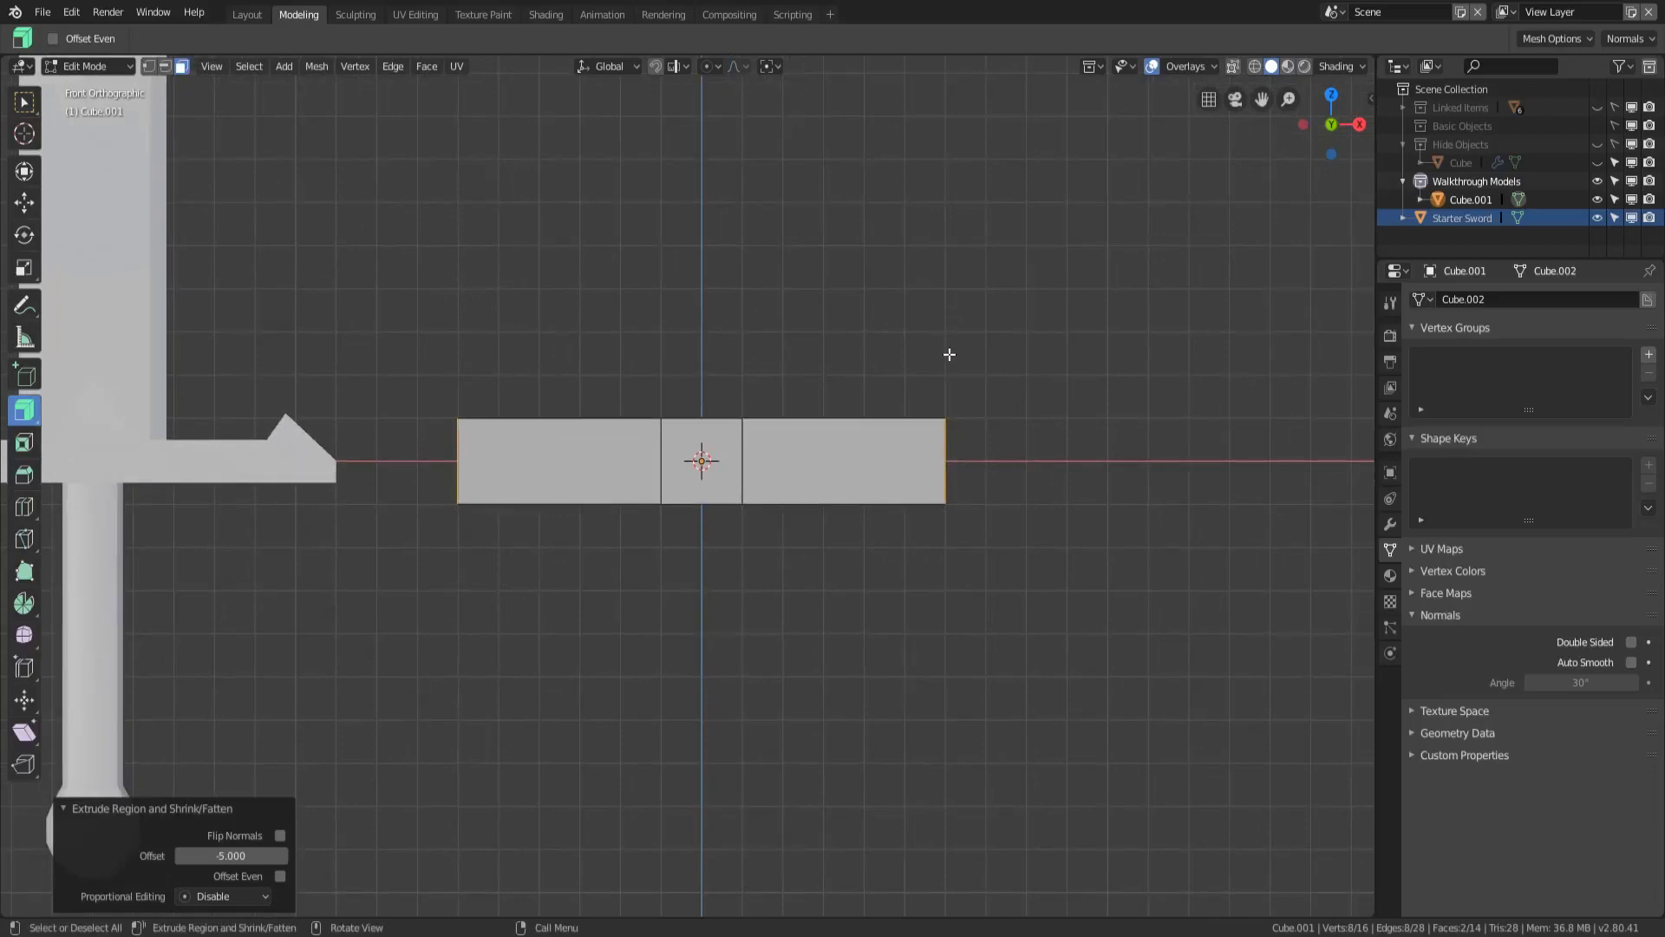
{"action": "middle_click_drag", "start_coordinate": [759, 379], "coordinate": [803, 382]}
{"action": "left_click", "coordinate": [805, 382]}
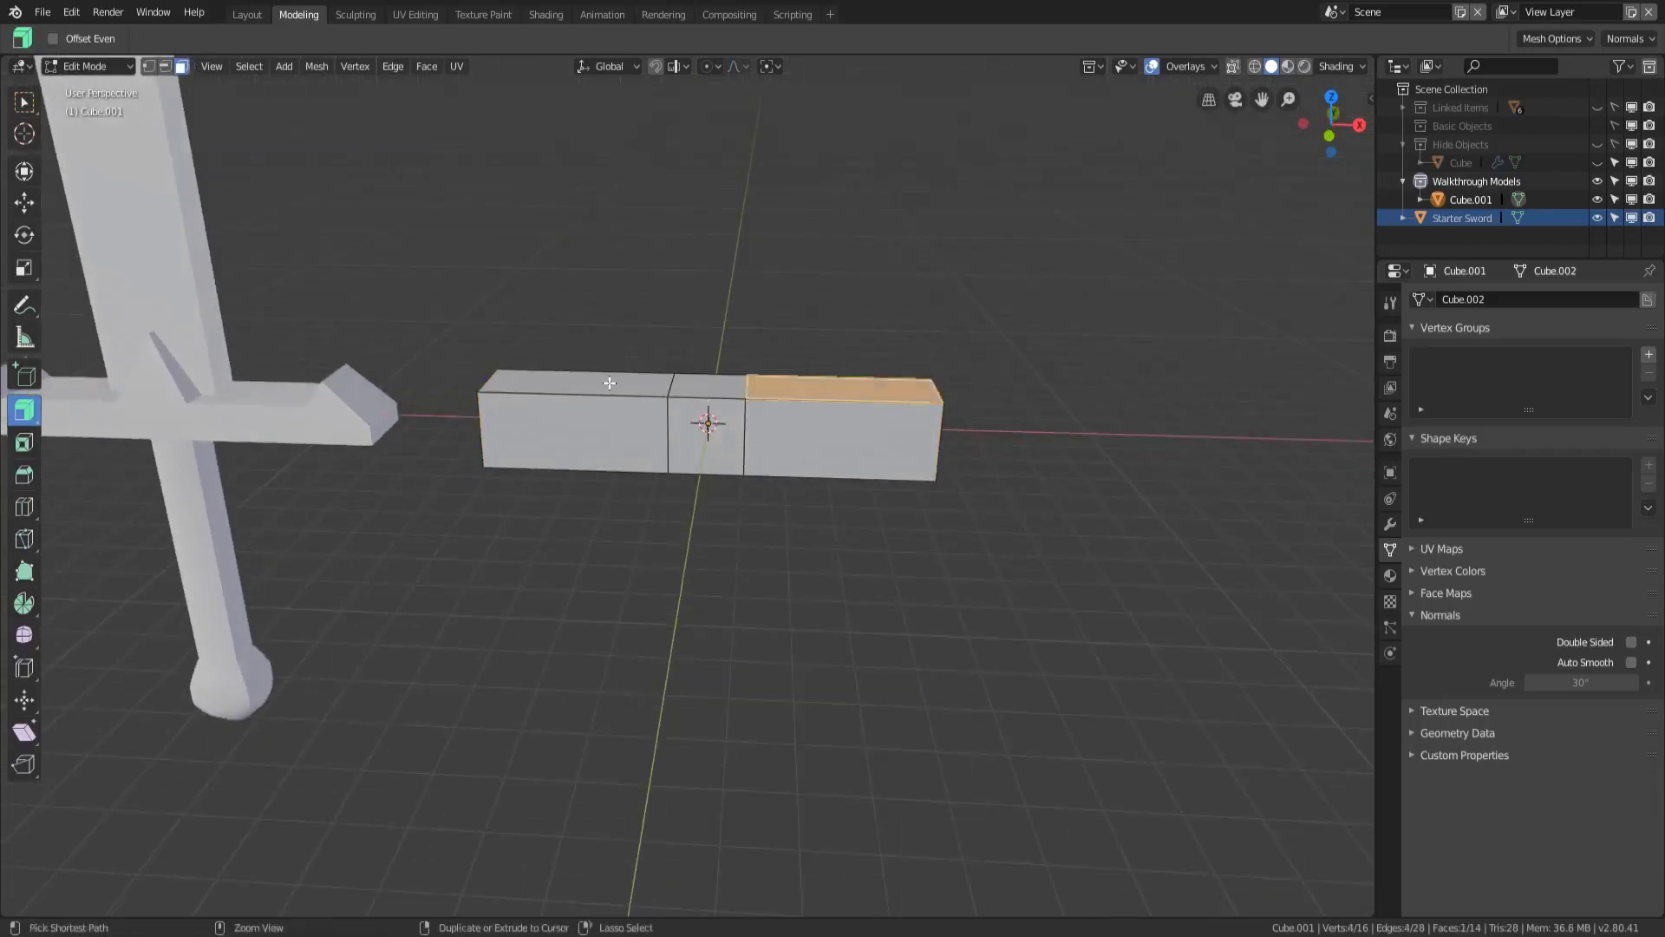
{"action": "left_click", "coordinate": [597, 379], "text": "ctrl"}
{"action": "middle_click_drag", "start_coordinate": [649, 538], "coordinate": [601, 517]}
{"action": "left_click", "coordinate": [582, 561]}
{"action": "left_click", "coordinate": [747, 601], "text": "ctrl"}
{"action": "middle_click_drag", "start_coordinate": [696, 568], "coordinate": [846, 377]}
{"action": "left_click", "coordinate": [847, 375], "text": "shift"}
{"action": "left_click", "coordinate": [708, 379], "text": "shift"}
{"action": "left_click", "coordinate": [576, 371], "text": "shift"}
{"action": "middle_click_drag", "start_coordinate": [642, 521], "coordinate": [677, 521]}
{"action": "key", "text": "s"}
{"action": "key", "text": "z"}
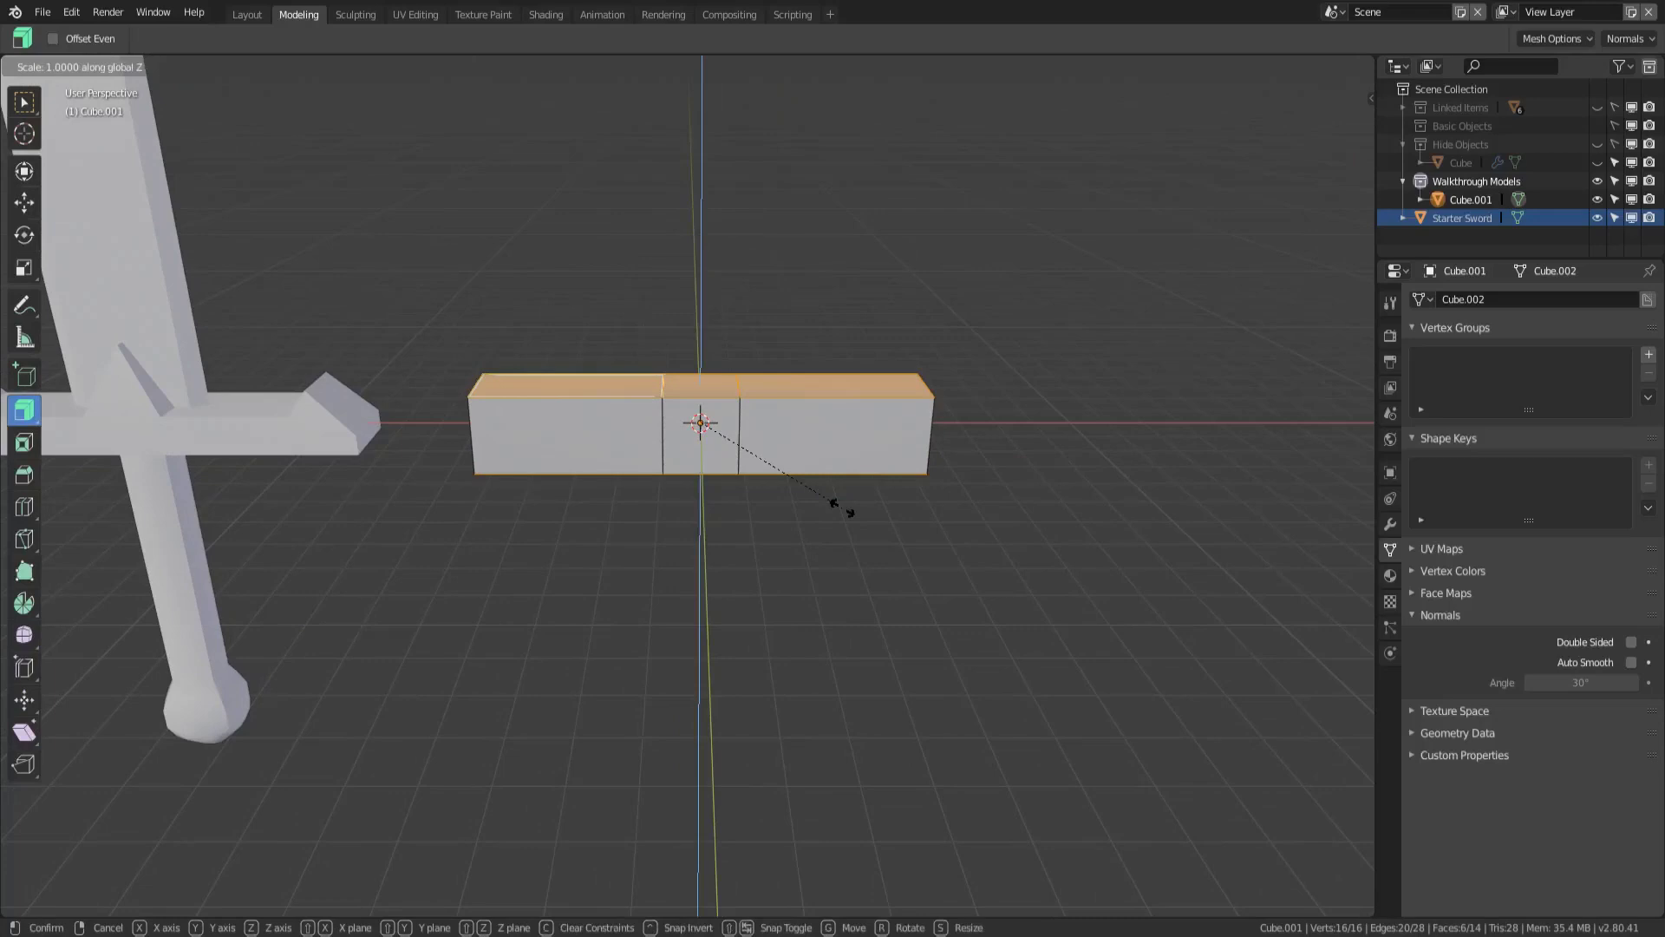
{"action": "type", "text": "0.5"}
{"action": "key", "text": "Return"}
- Add one centred vertical loop cut through the middle section of the flattened bar, without sliding it
{"action": "middle_click_drag", "start_coordinate": [789, 491], "coordinate": [390, 445]}
{"action": "scroll", "coordinate": [729, 451], "scroll_direction": "up", "scroll_amount": 2}
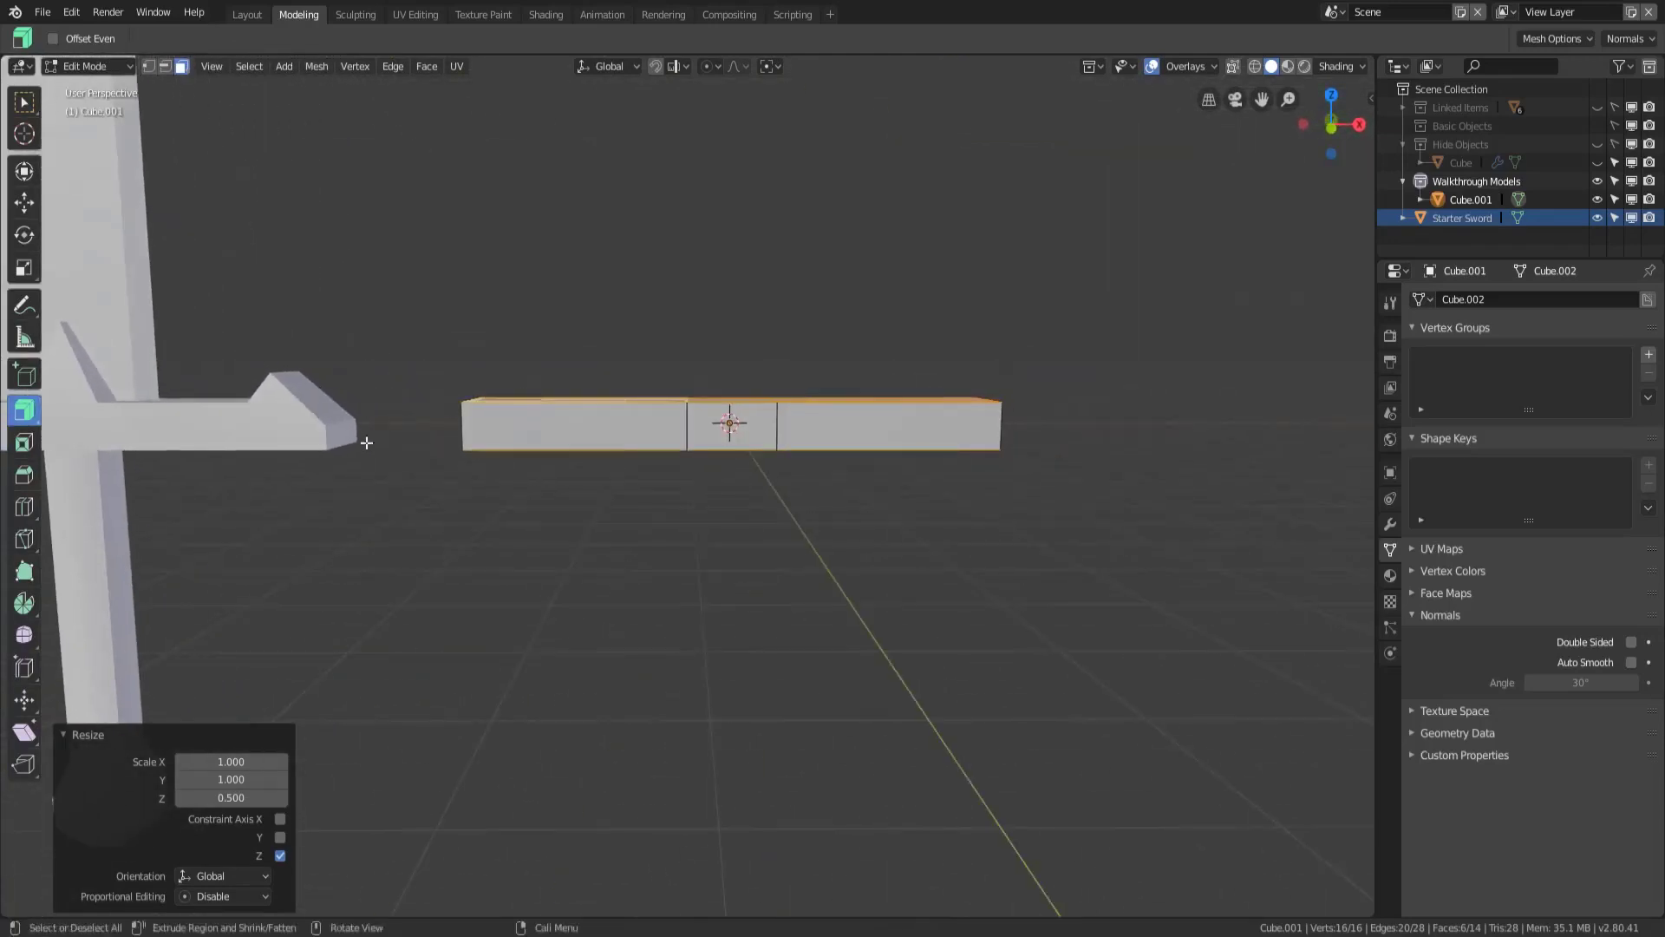
{"action": "middle_click_drag", "start_coordinate": [1004, 461], "coordinate": [755, 516]}
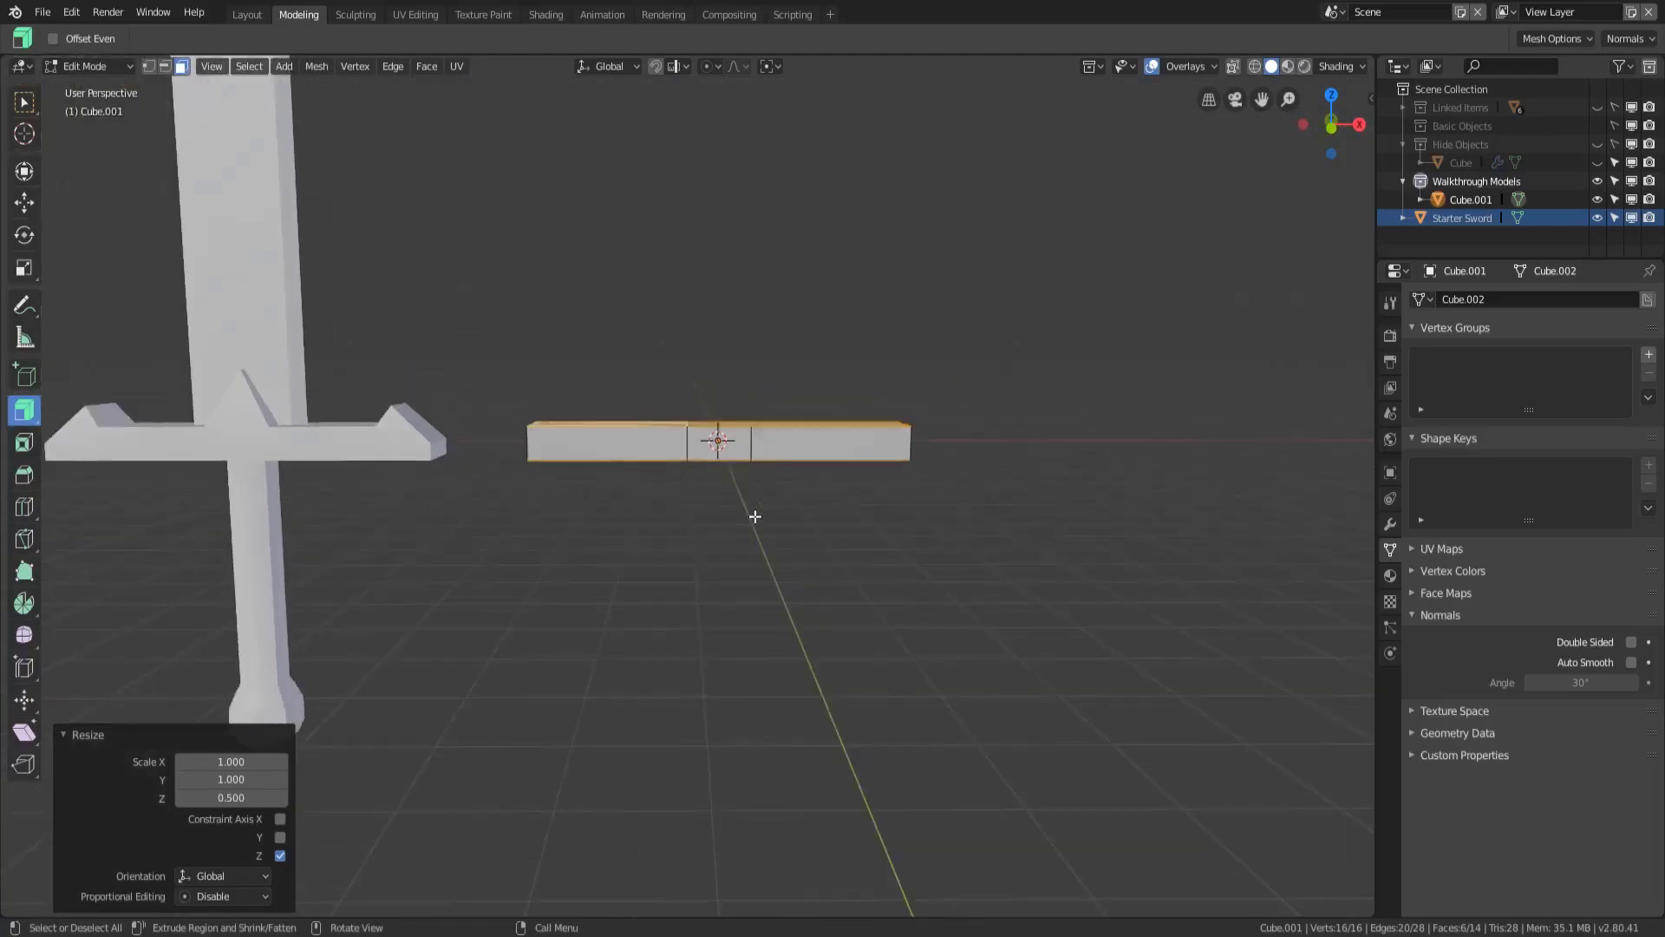
{"action": "key", "text": "KP_1"}
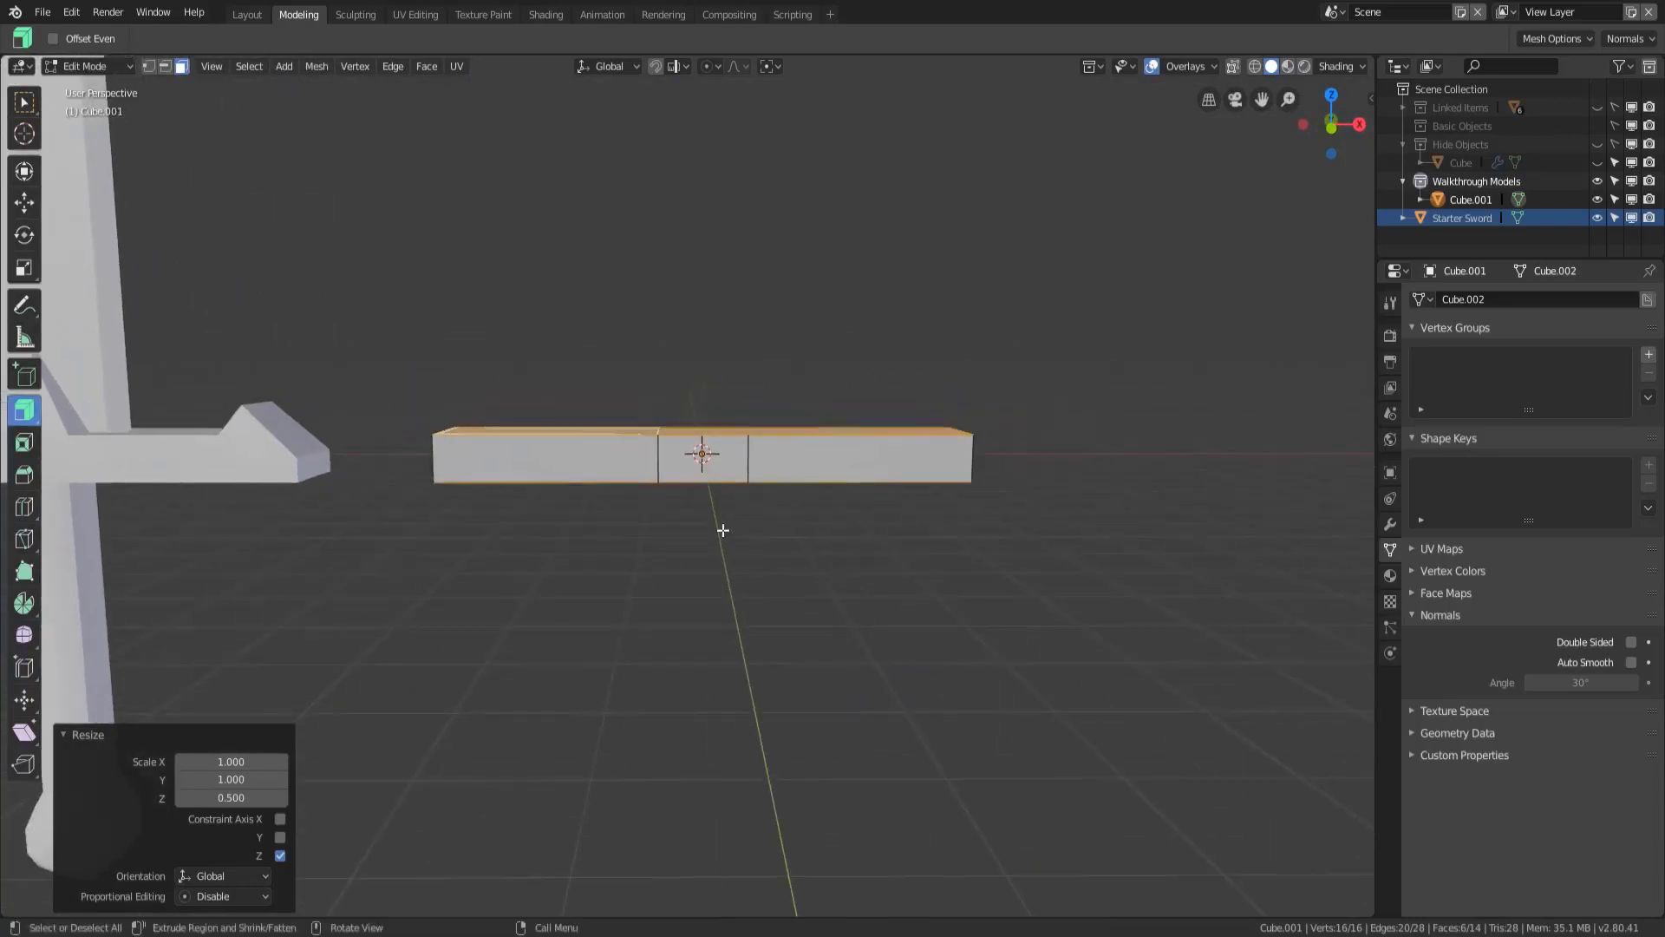
{"action": "scroll", "coordinate": [723, 530], "scroll_direction": "up", "scroll_amount": 1}
{"action": "scroll", "coordinate": [747, 498], "scroll_direction": "down", "scroll_amount": 3}
{"action": "middle_click_drag", "start_coordinate": [599, 535], "coordinate": [649, 508], "text": "shift"}
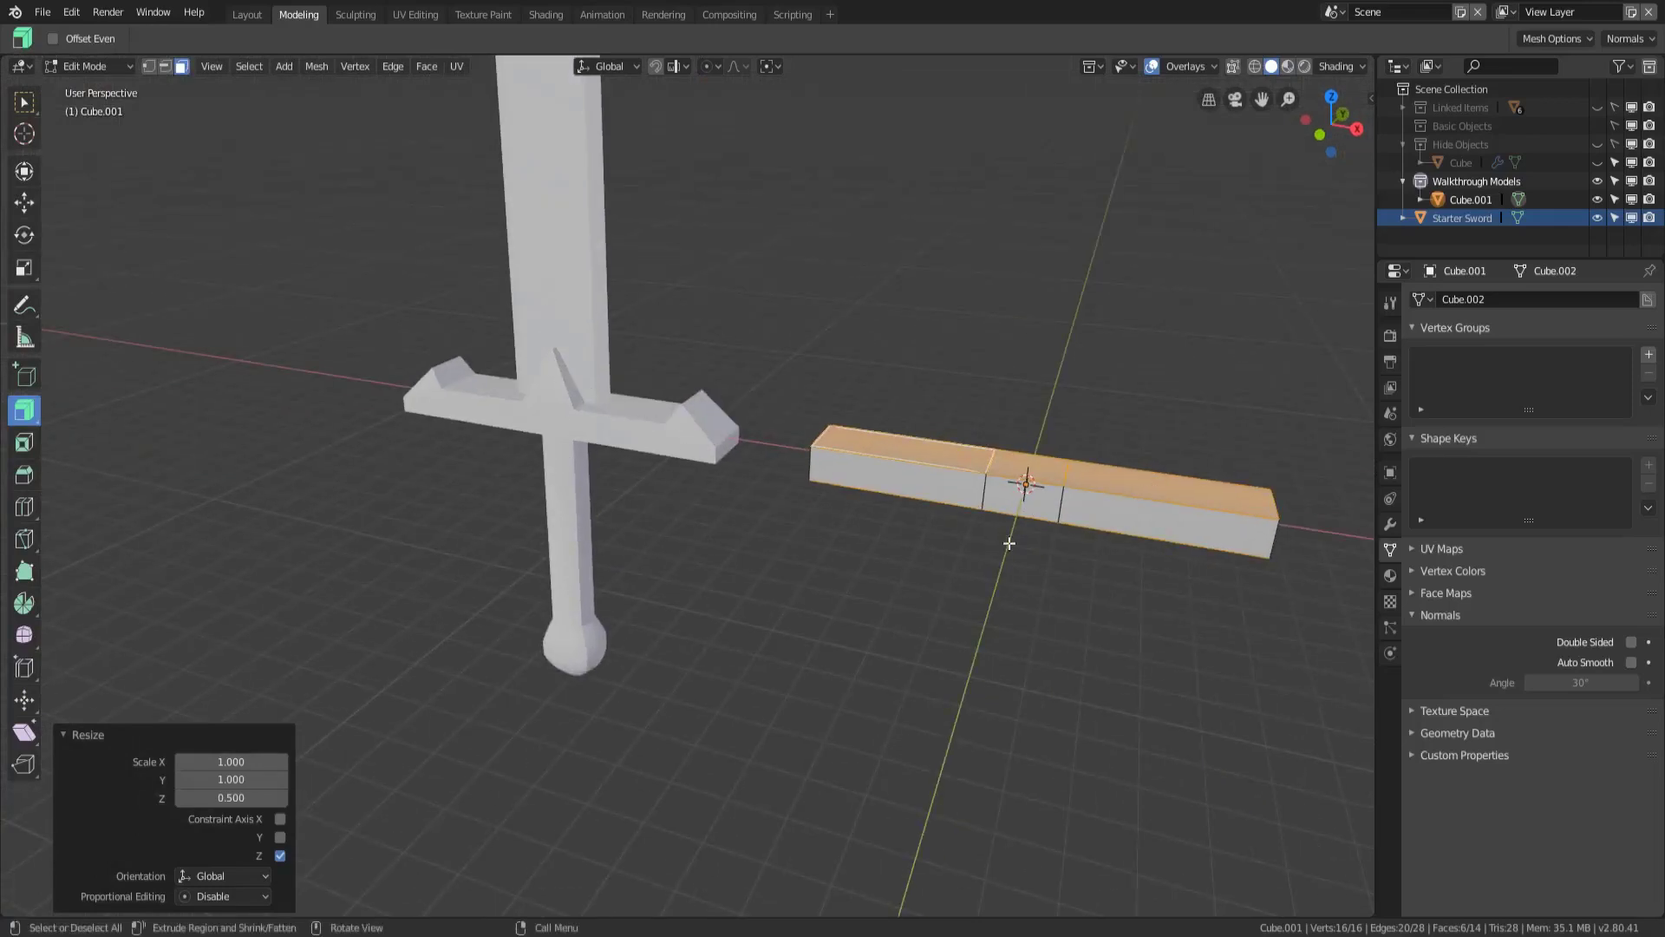
{"action": "key", "text": "KP_1"}
{"action": "scroll", "coordinate": [1004, 542], "scroll_direction": "up", "scroll_amount": 1}
{"action": "middle_click_drag", "start_coordinate": [999, 542], "coordinate": [751, 582], "text": "shift"}
{"action": "scroll", "coordinate": [792, 569], "scroll_direction": "up", "scroll_amount": 3}
{"action": "key", "text": "ctrl+r"}
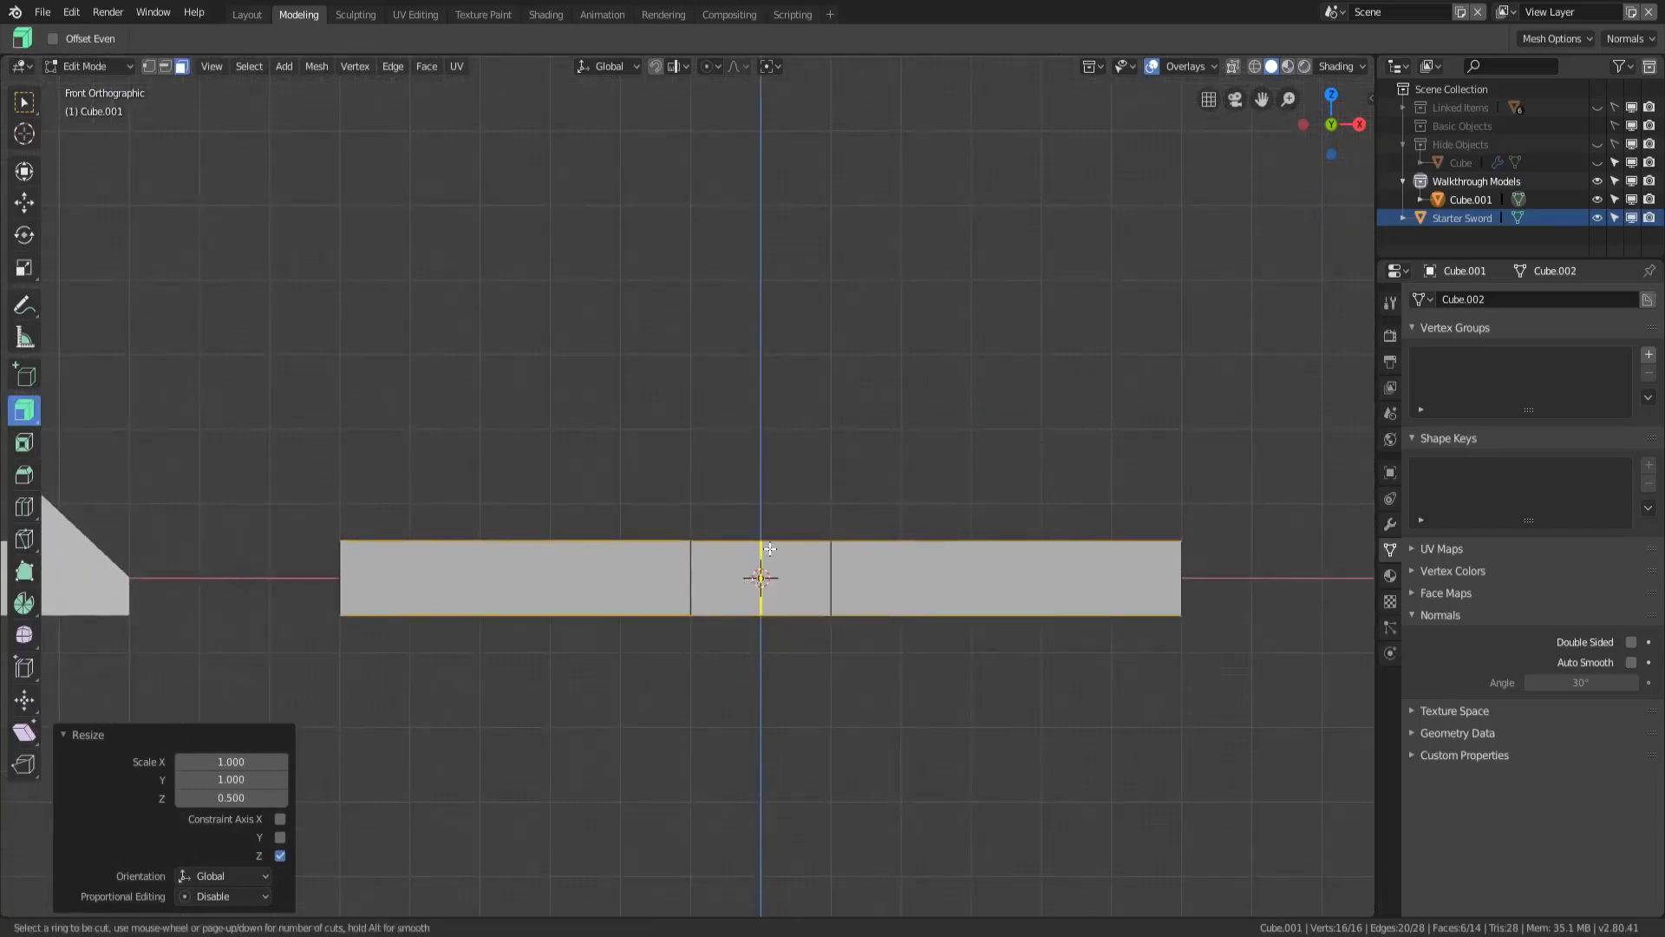
{"action": "left_click", "coordinate": [775, 505]}
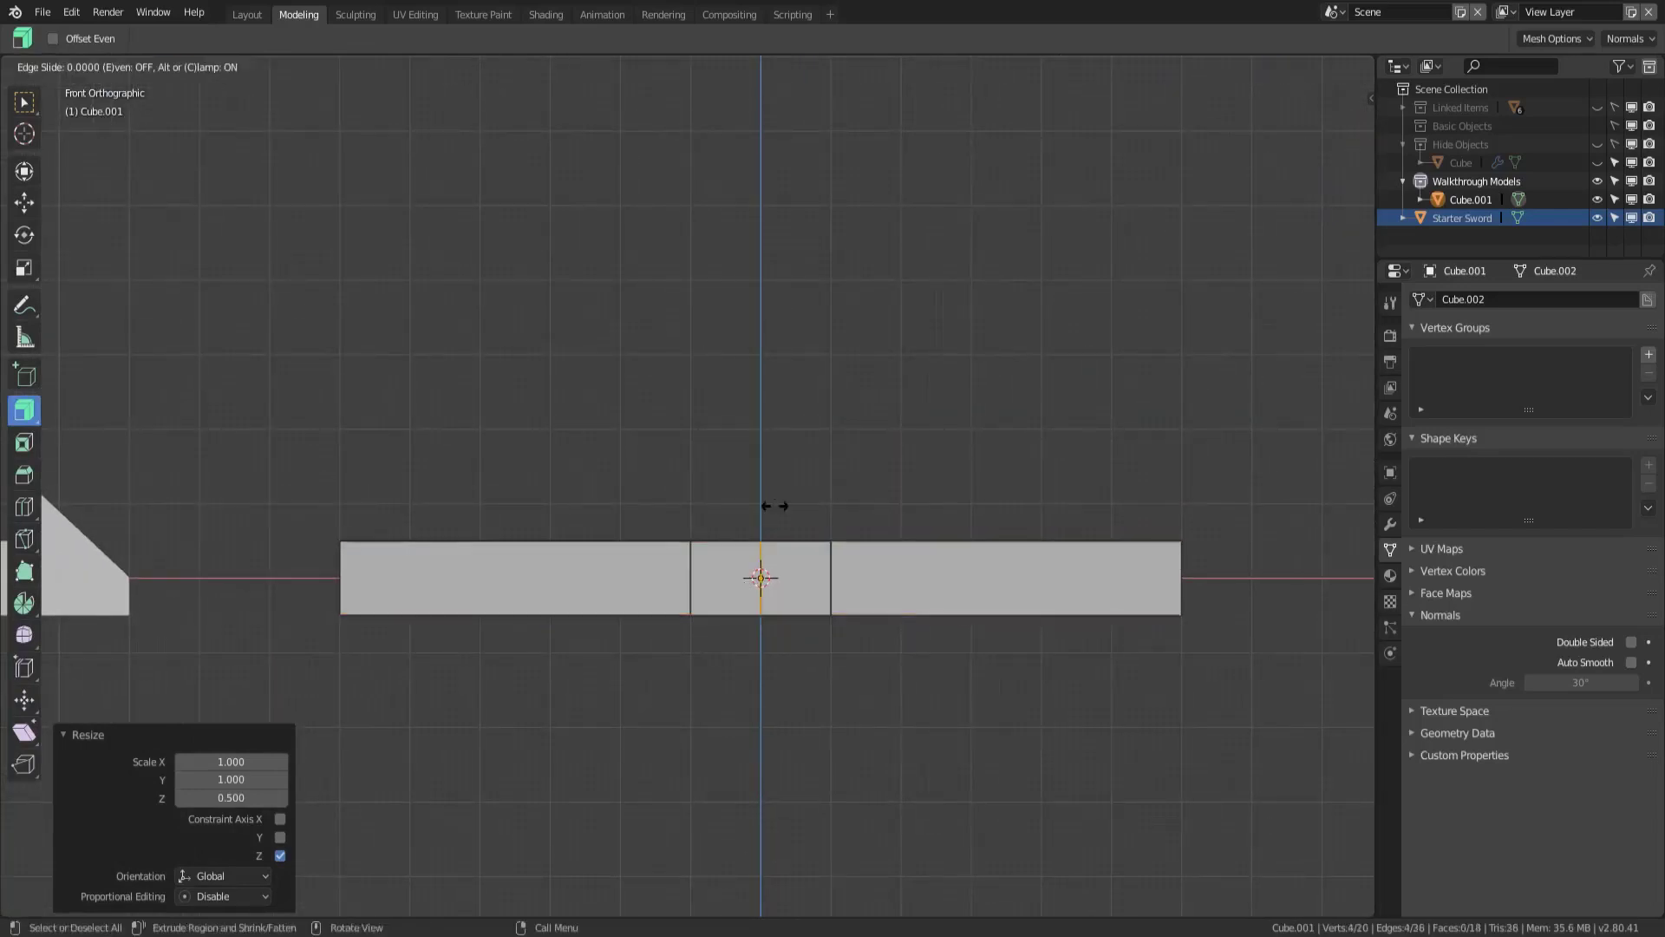
{"action": "right_click", "coordinate": [774, 506]}
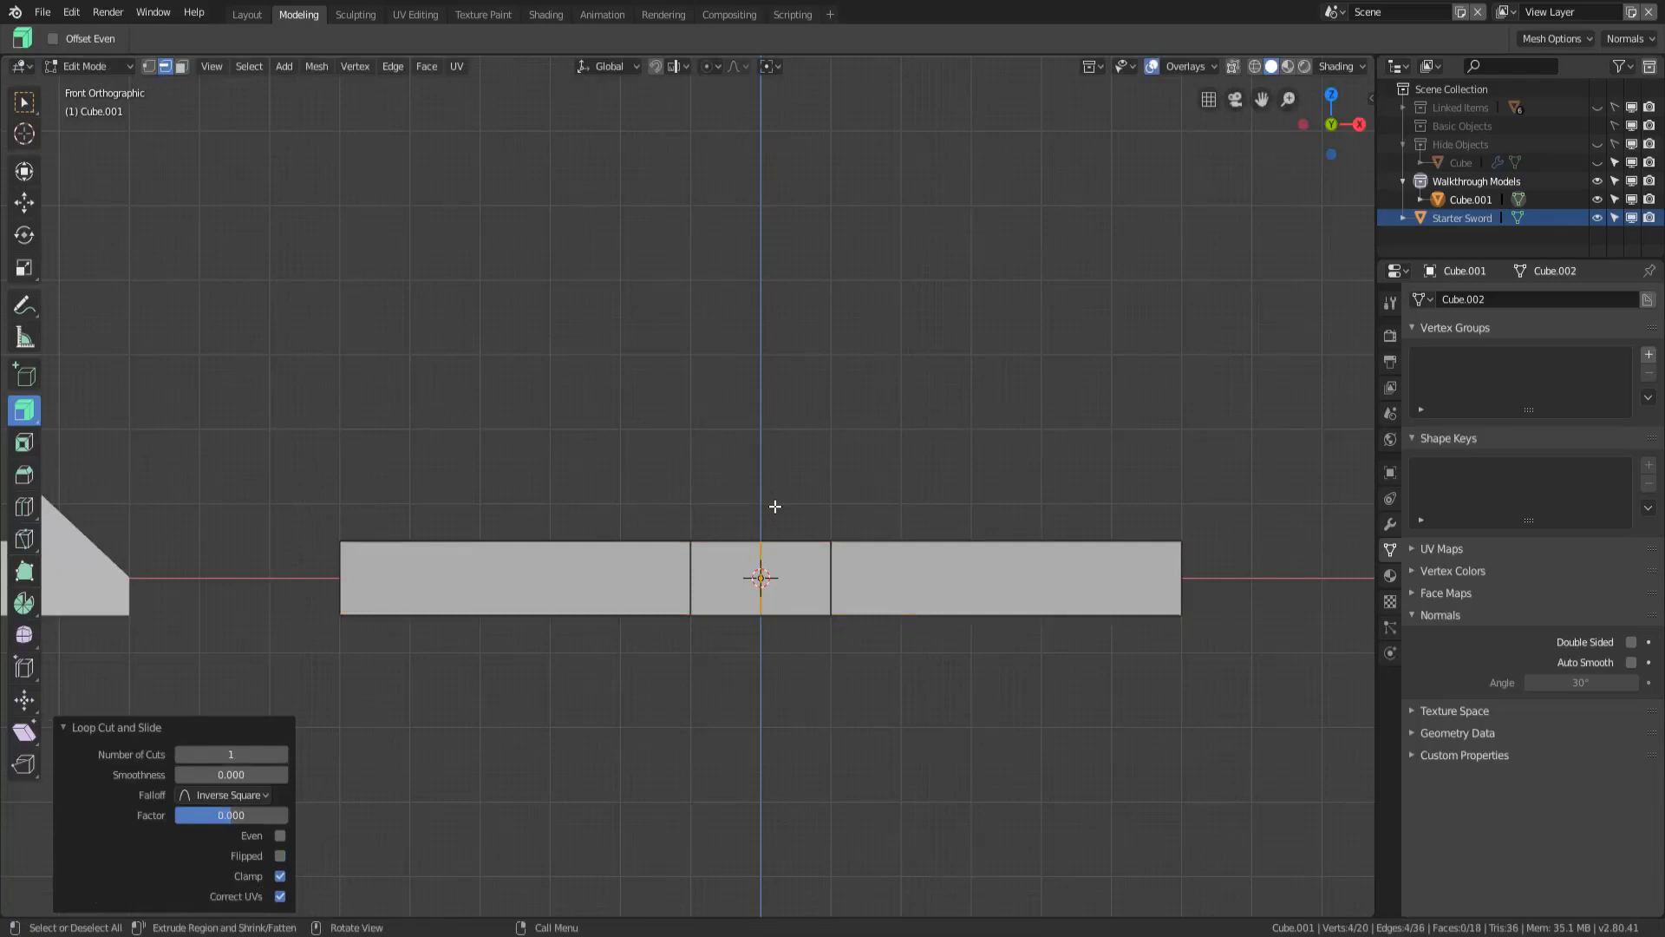
- Raise the top centre edge of the bar about 1.24 m along the Z axis to form a peak
{"action": "middle_click_drag", "start_coordinate": [865, 489], "coordinate": [791, 479]}
{"action": "left_click", "coordinate": [798, 410]}
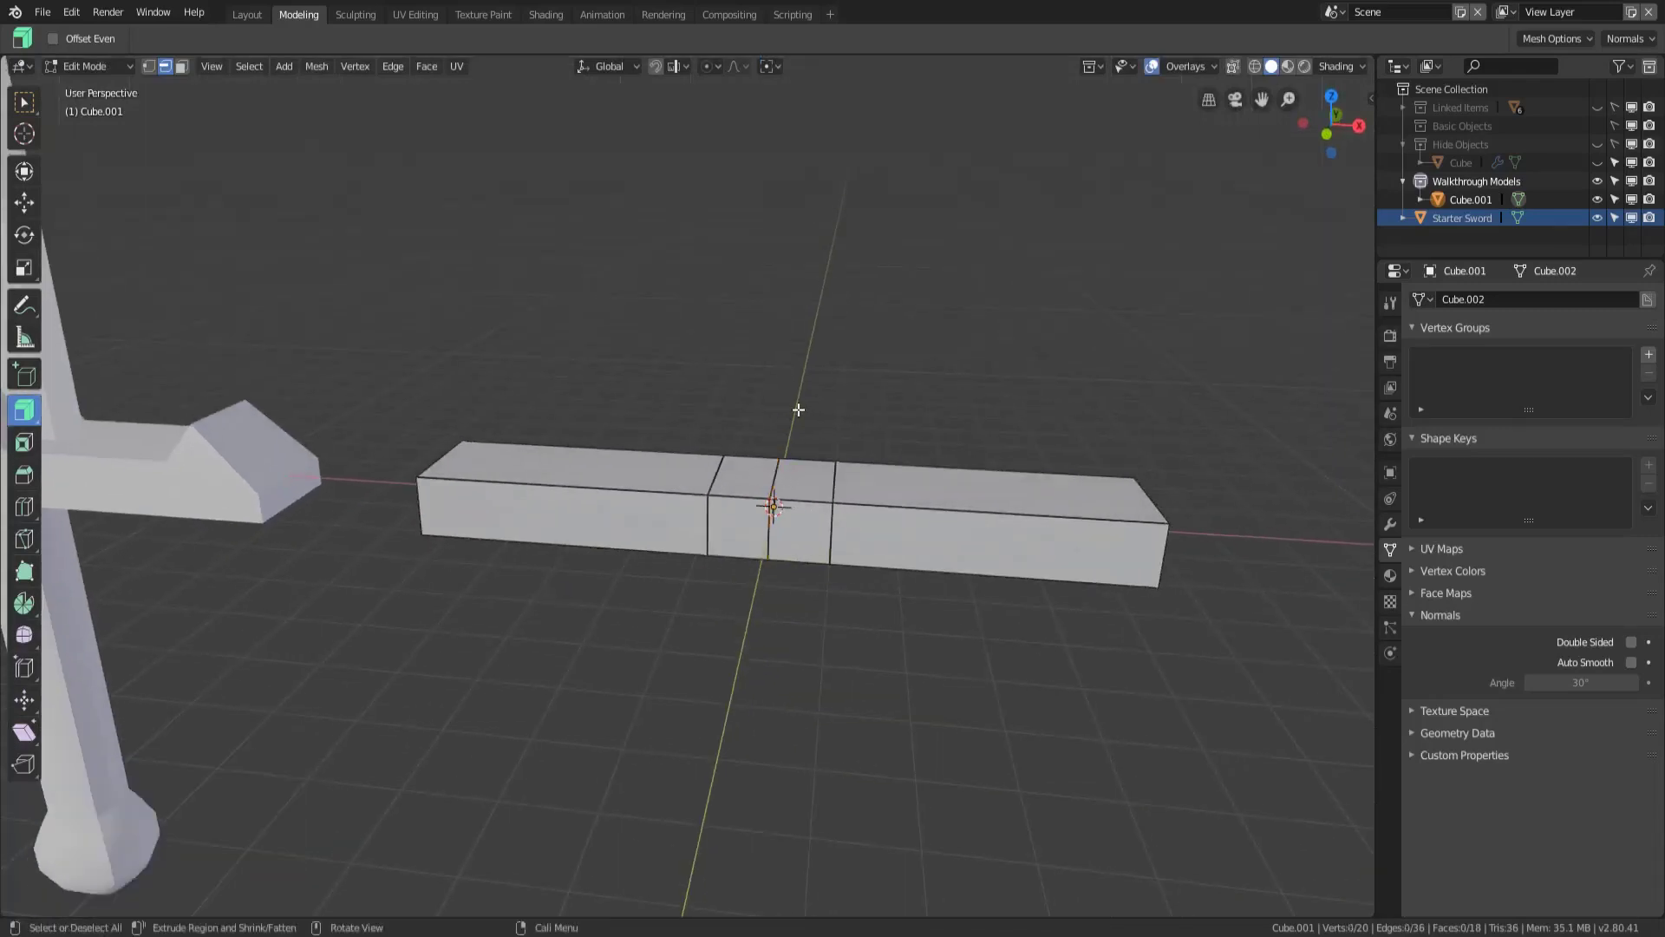
{"action": "key", "text": "w"}
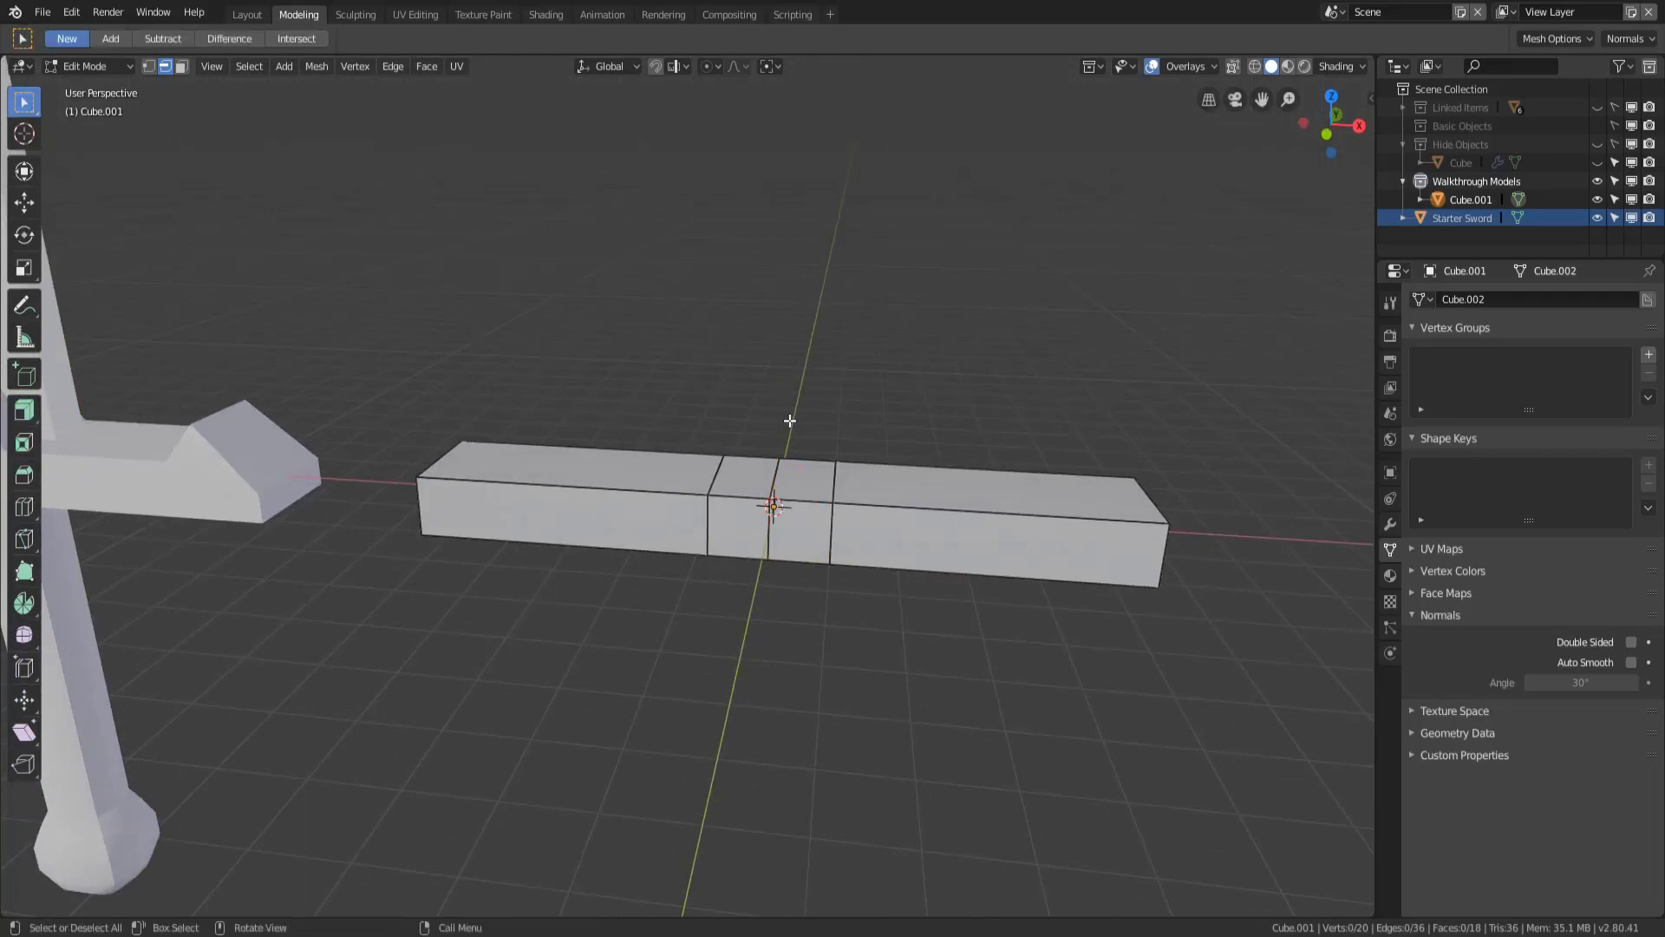
{"action": "left_click", "coordinate": [776, 477]}
{"action": "middle_click_drag", "start_coordinate": [815, 555], "coordinate": [776, 548], "text": "shift"}
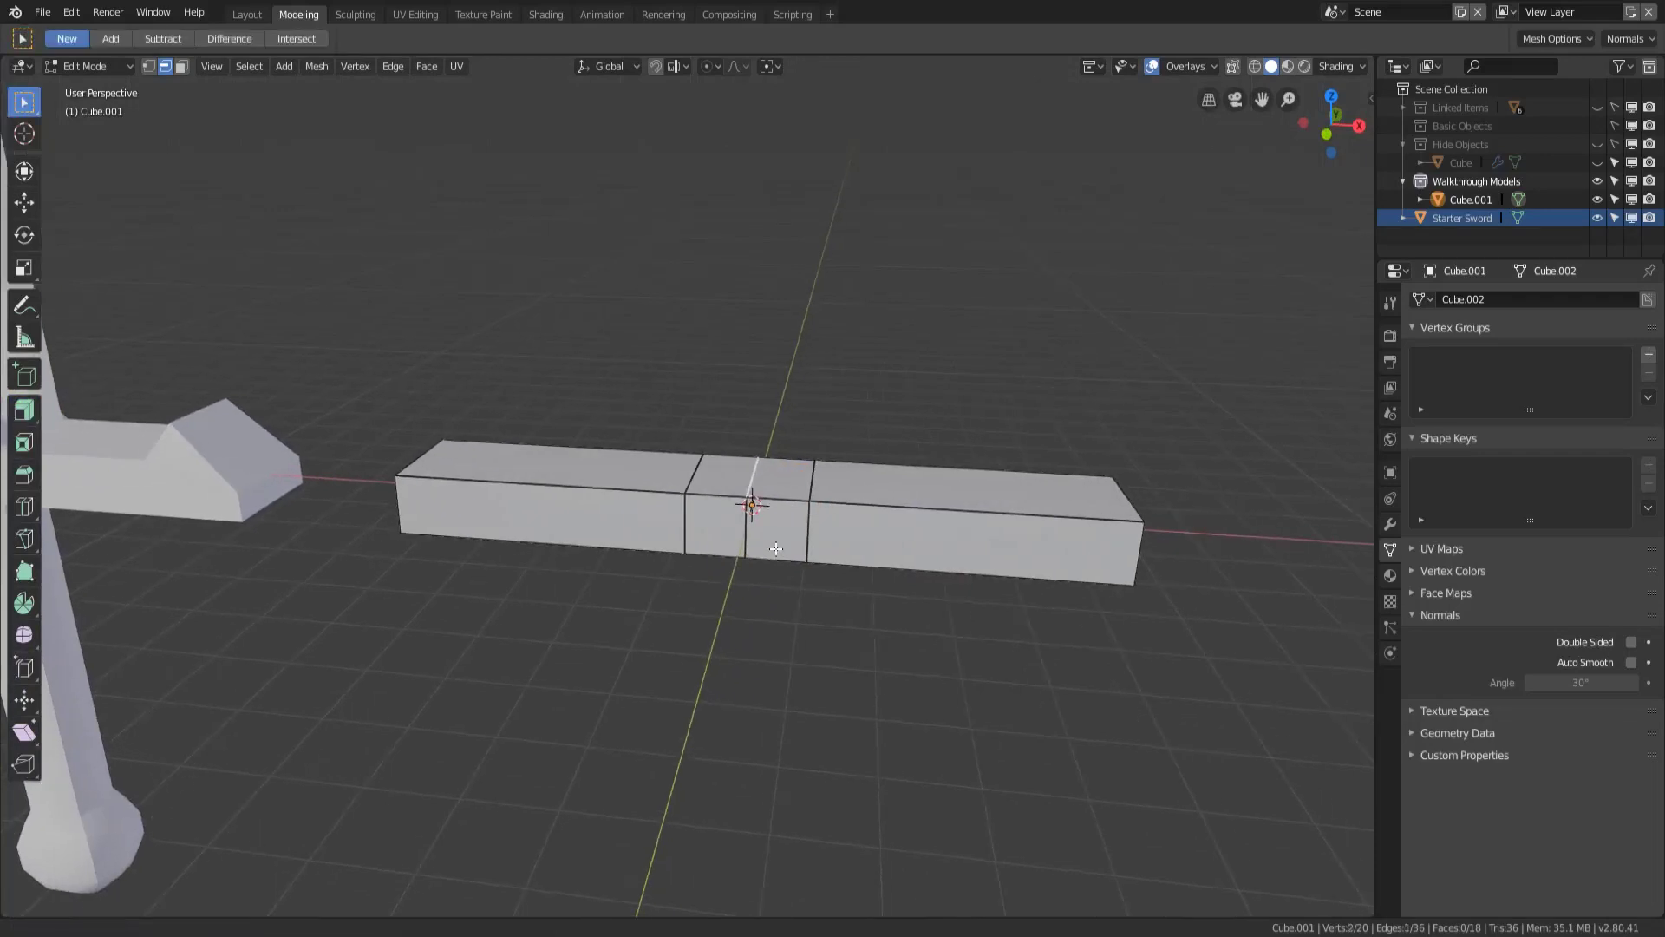
{"action": "key", "text": "KP_1"}
{"action": "key", "text": "g"}
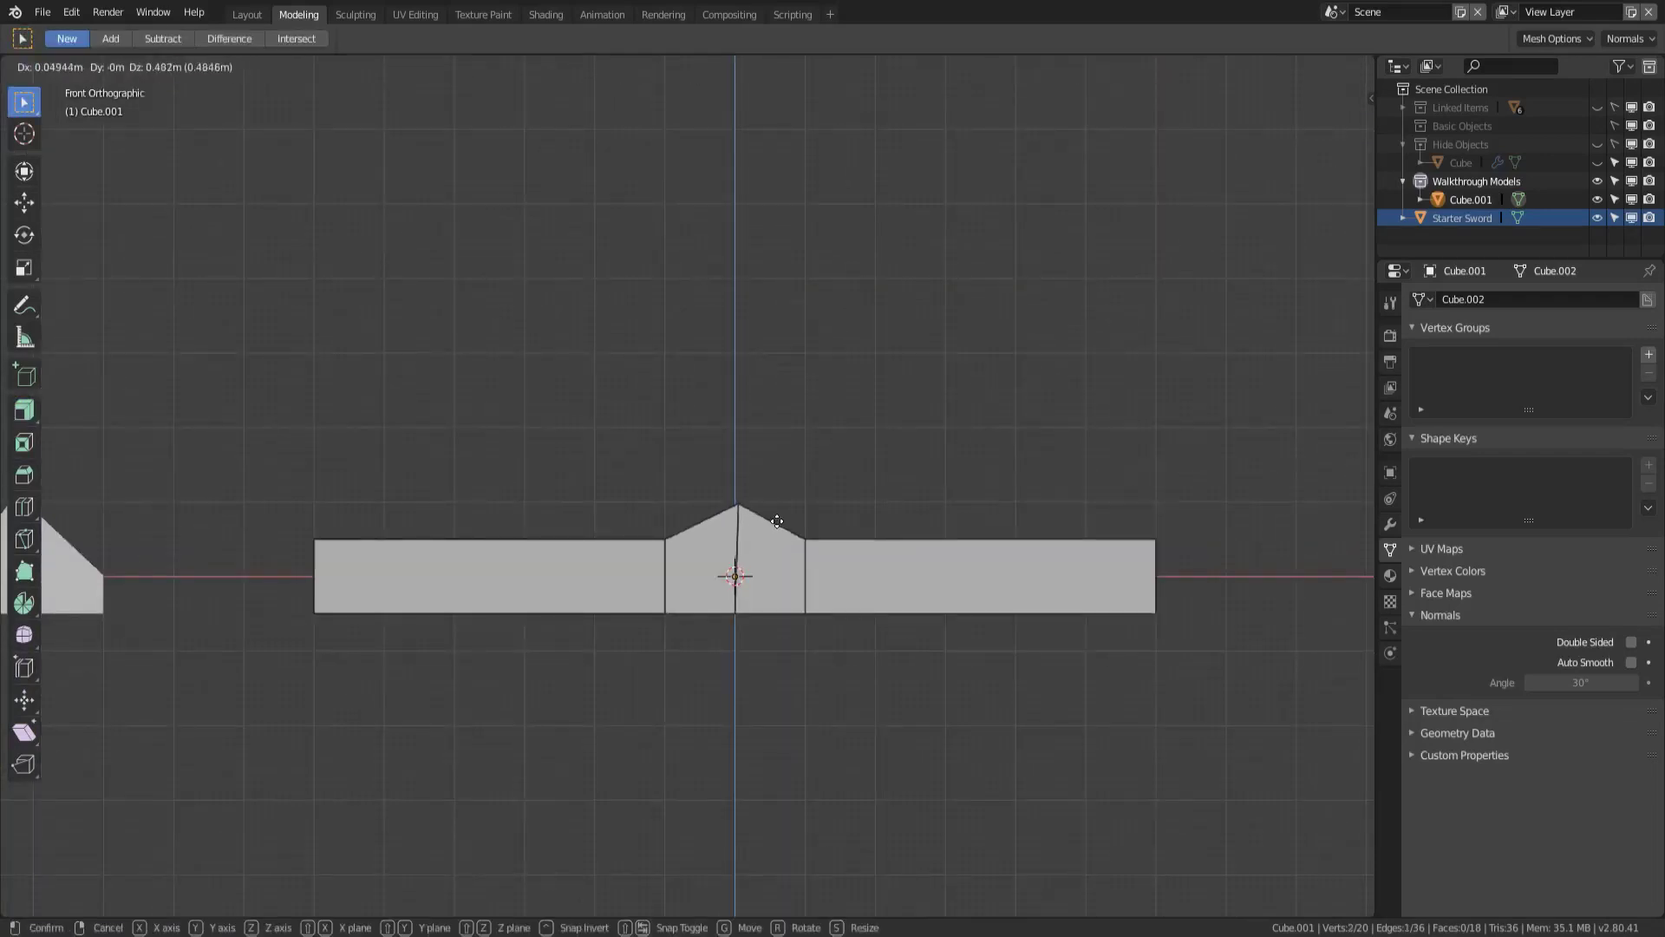
{"action": "key", "text": "z"}
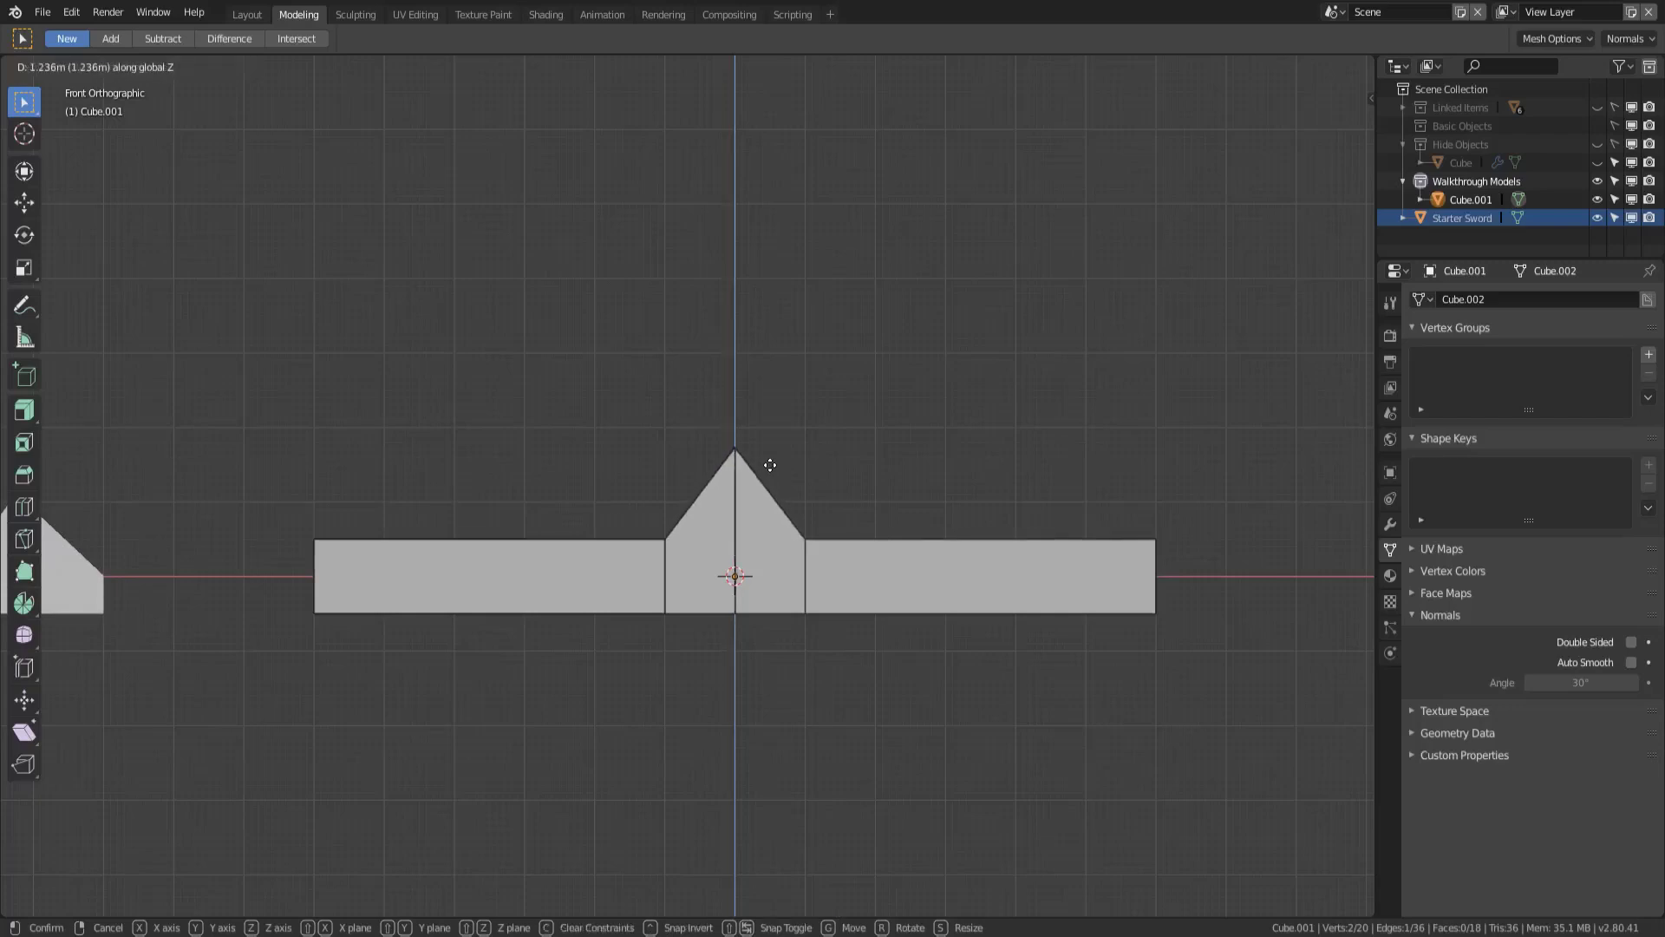
{"action": "left_click", "coordinate": [769, 468]}
- Connect the two shoulder vertices across the front base of the peak with a horizontal edge, undoing the first attempt with all four selected
{"action": "middle_click_drag", "start_coordinate": [770, 468], "coordinate": [777, 509]}
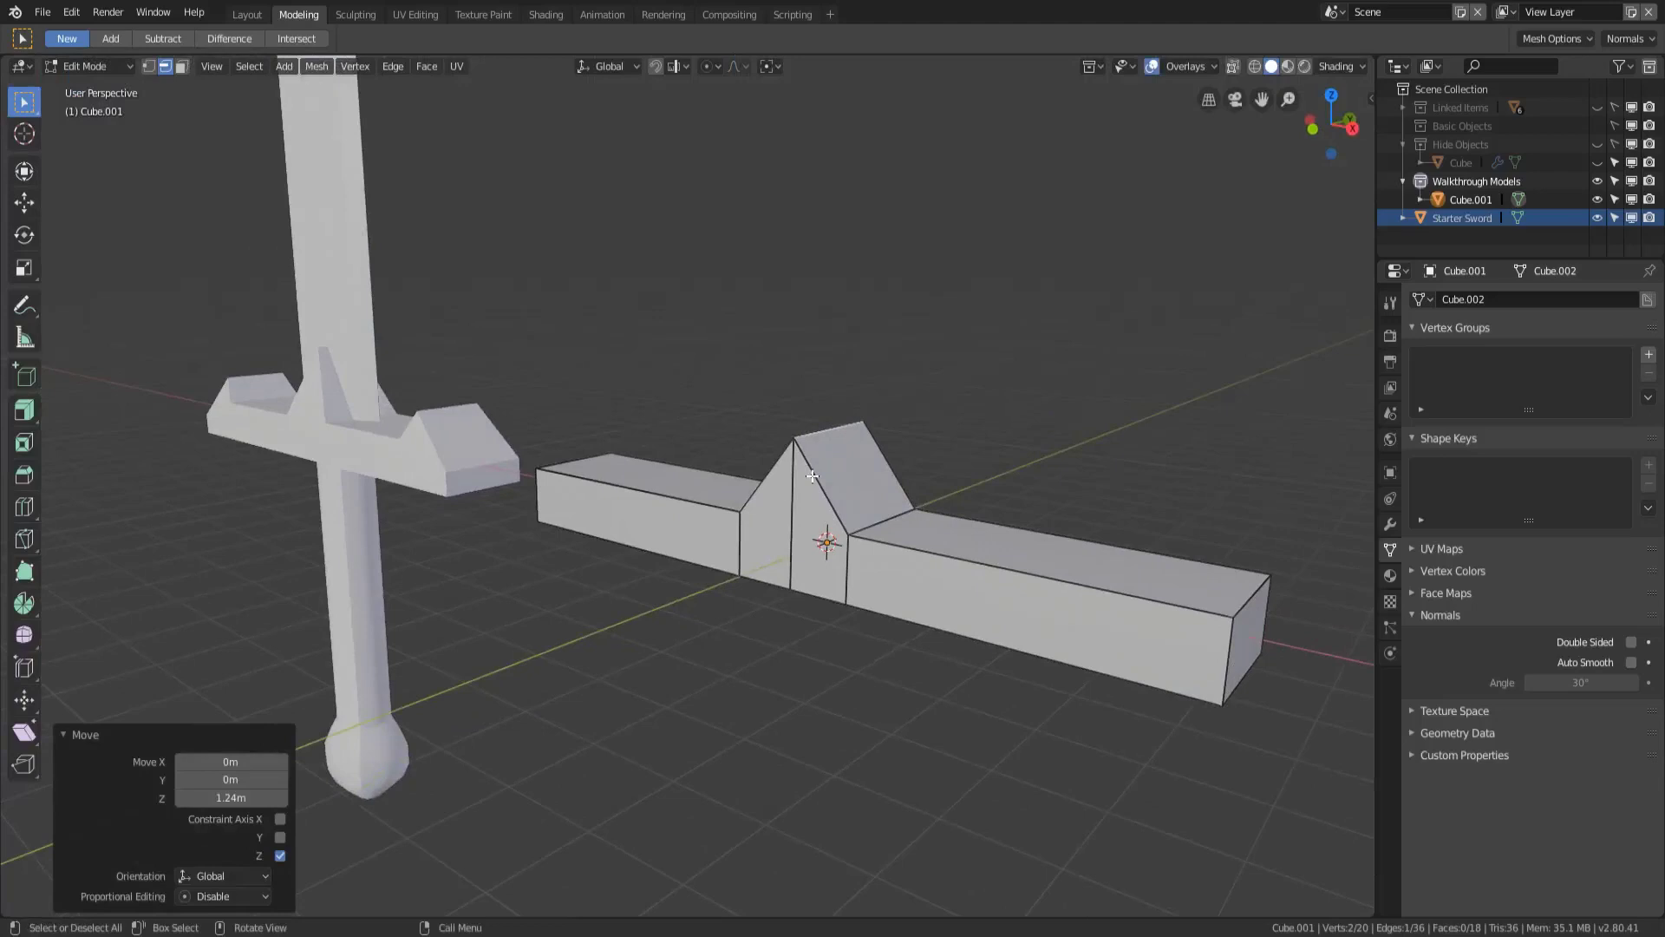
{"action": "middle_click_drag", "start_coordinate": [936, 446], "coordinate": [898, 455]}
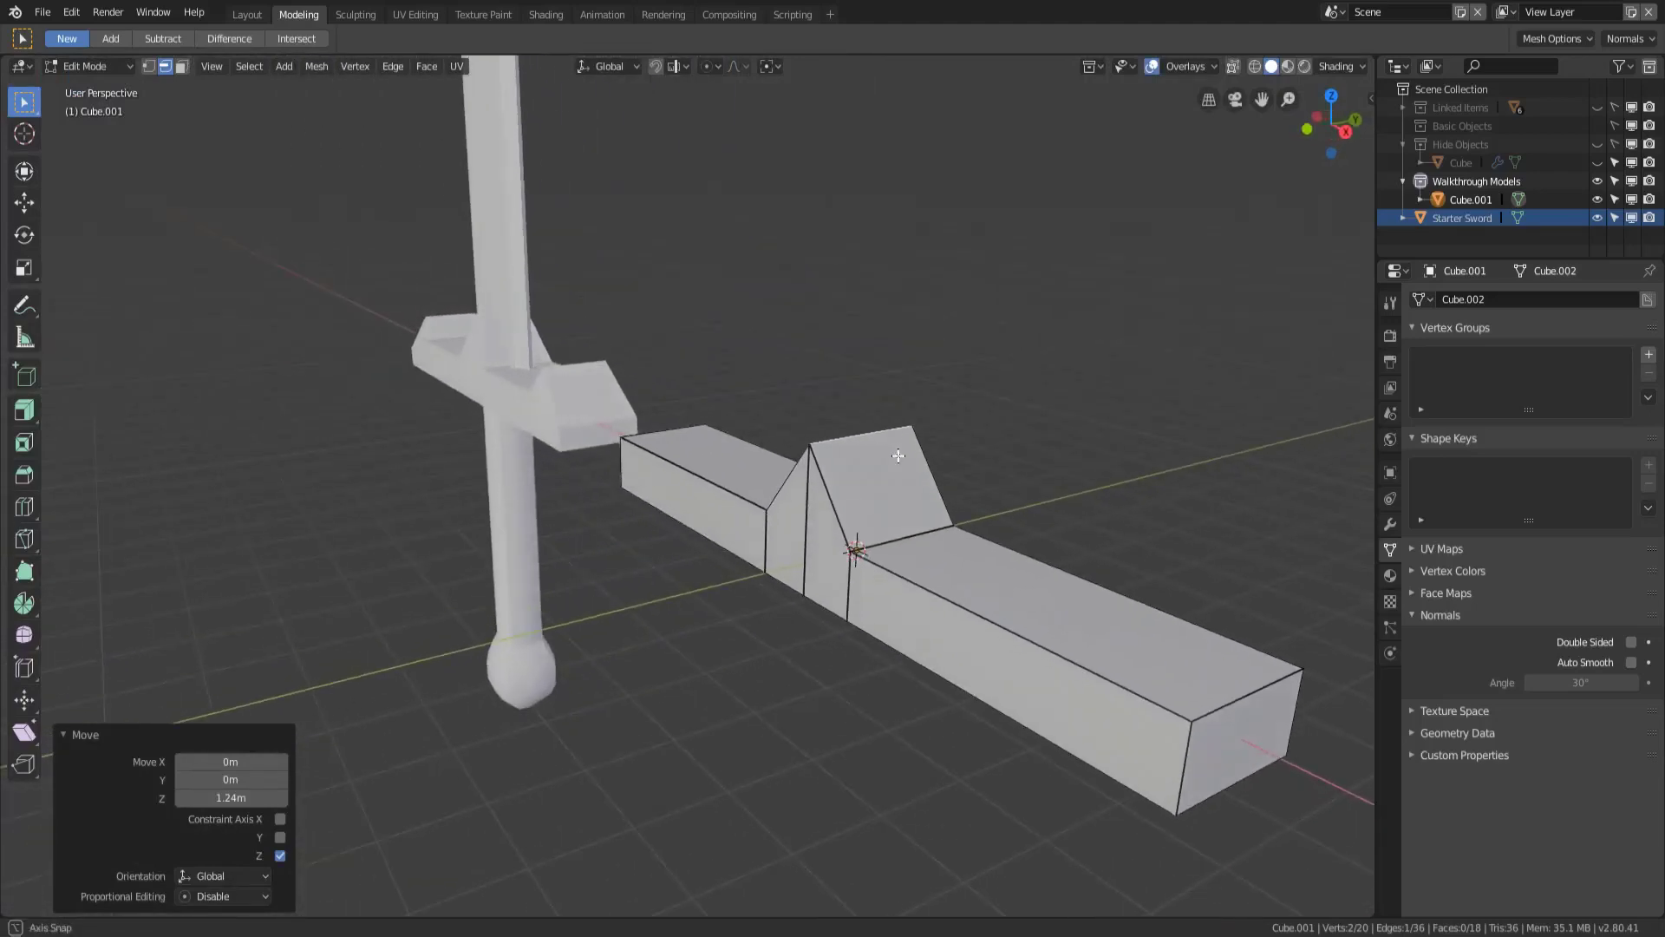
{"action": "middle_click_drag", "start_coordinate": [858, 553], "coordinate": [903, 664]}
{"action": "key", "text": "1"}
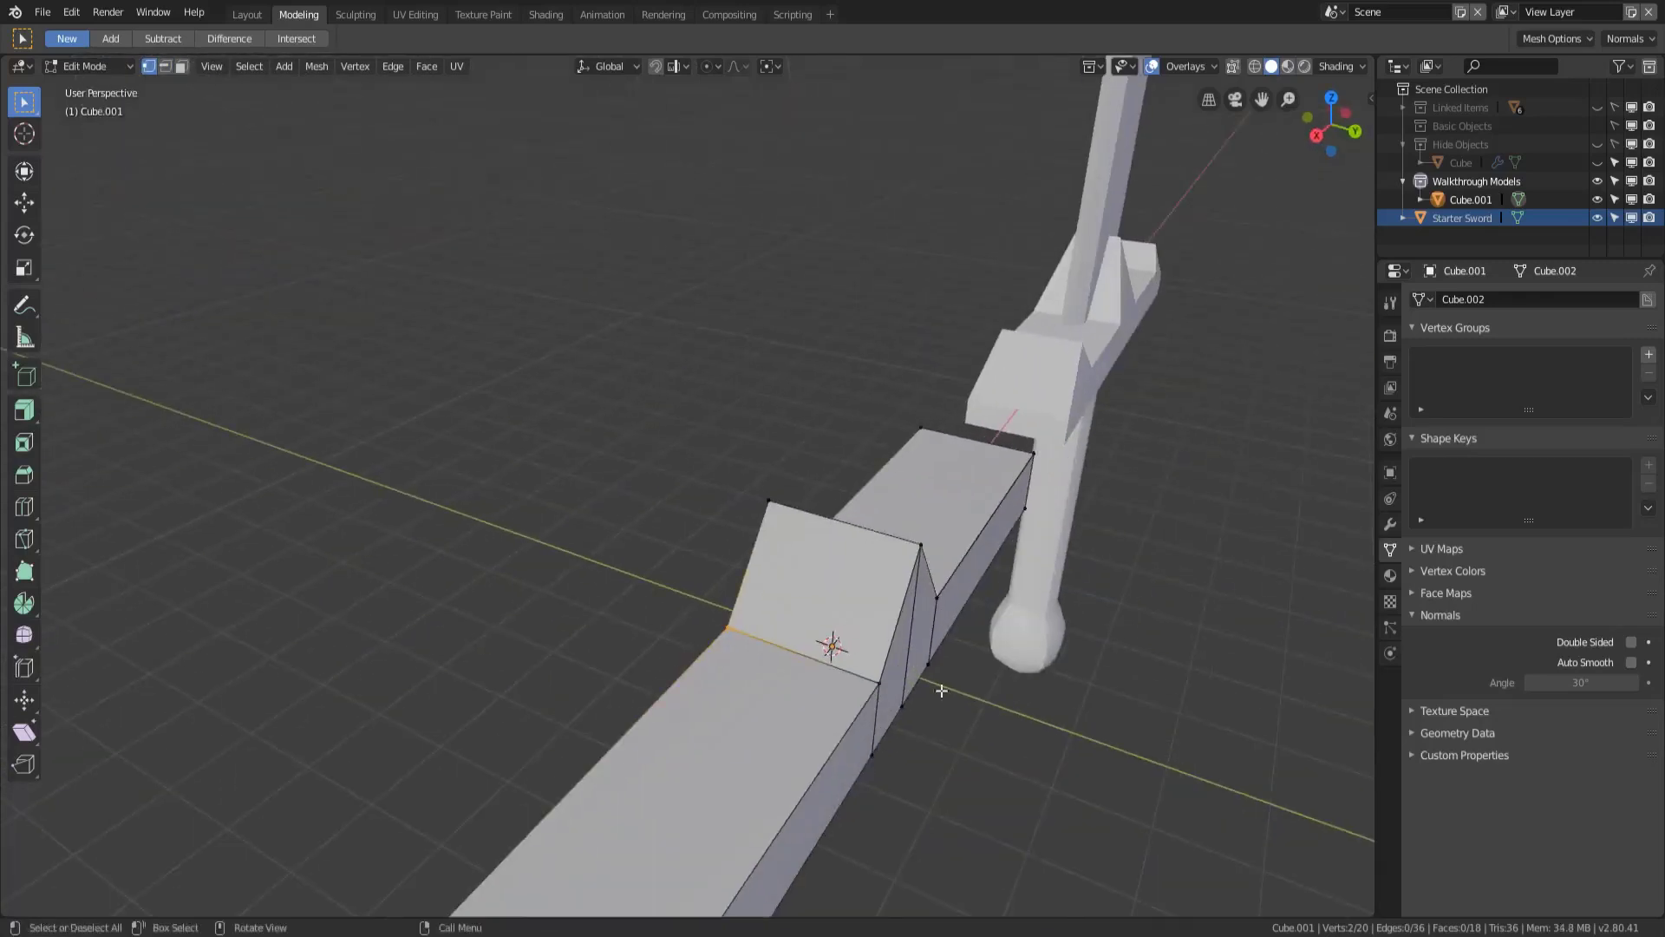
{"action": "left_click", "coordinate": [883, 686], "text": "shift"}
{"action": "left_click", "coordinate": [933, 607], "text": "shift"}
{"action": "middle_click_drag", "start_coordinate": [933, 607], "coordinate": [792, 662]}
{"action": "key", "text": "j"}
{"action": "key", "text": "ctrl+z"}
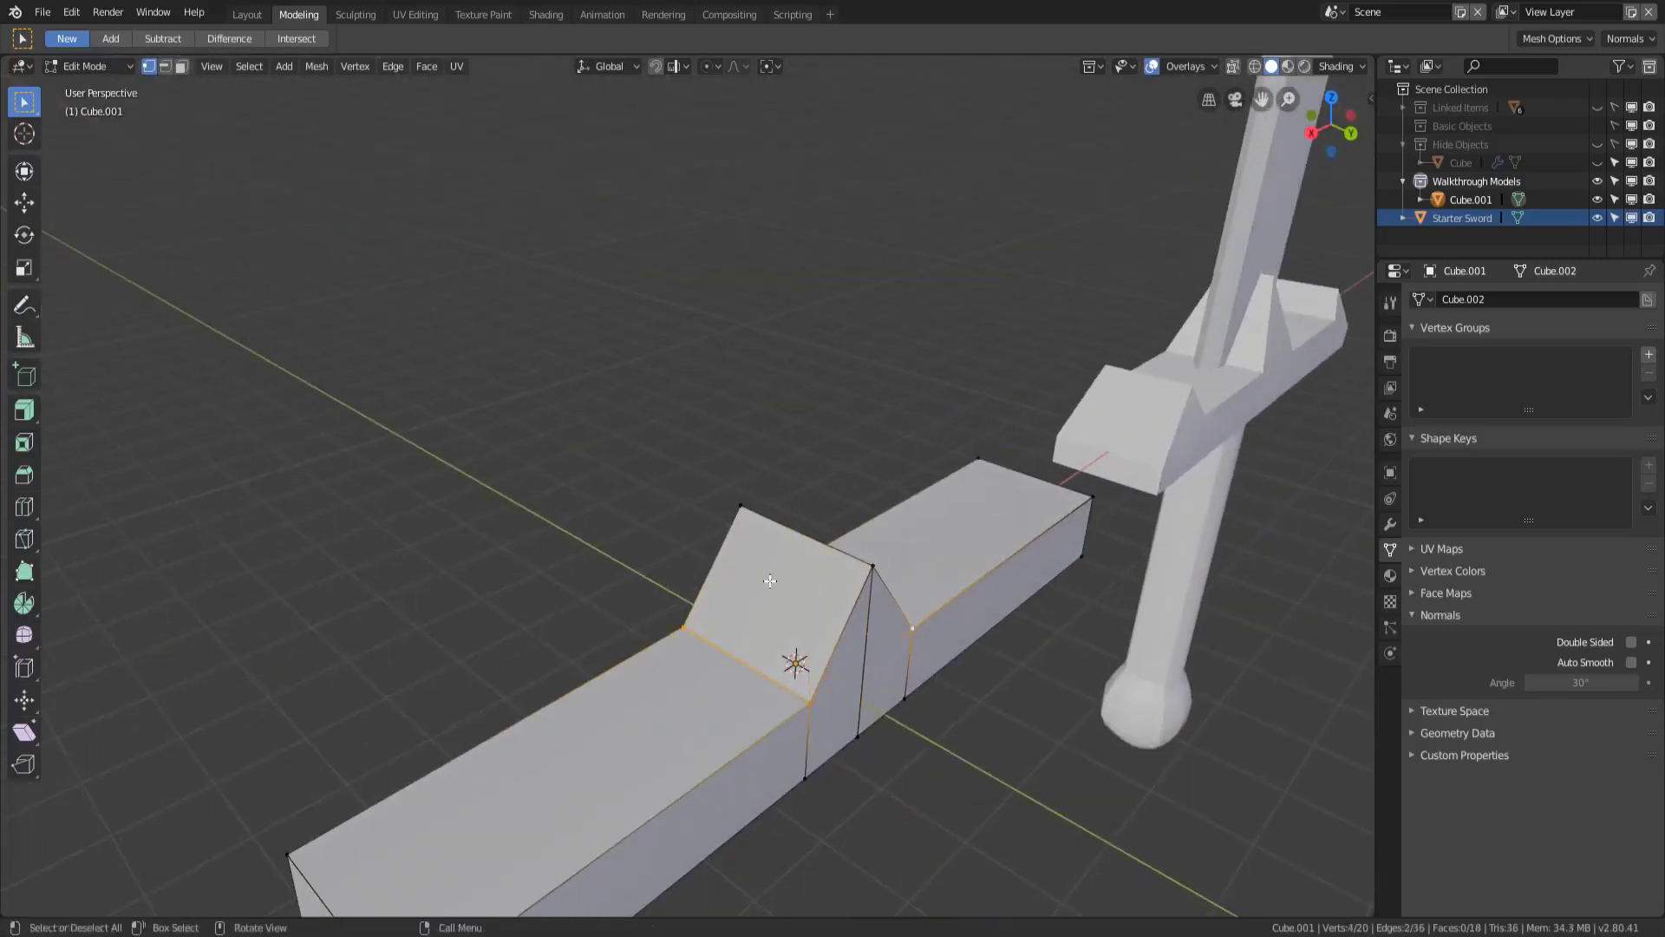
{"action": "middle_click_drag", "start_coordinate": [773, 600], "coordinate": [1024, 698]}
{"action": "key", "text": "j"}
{"action": "middle_click_drag", "start_coordinate": [848, 531], "coordinate": [806, 538]}
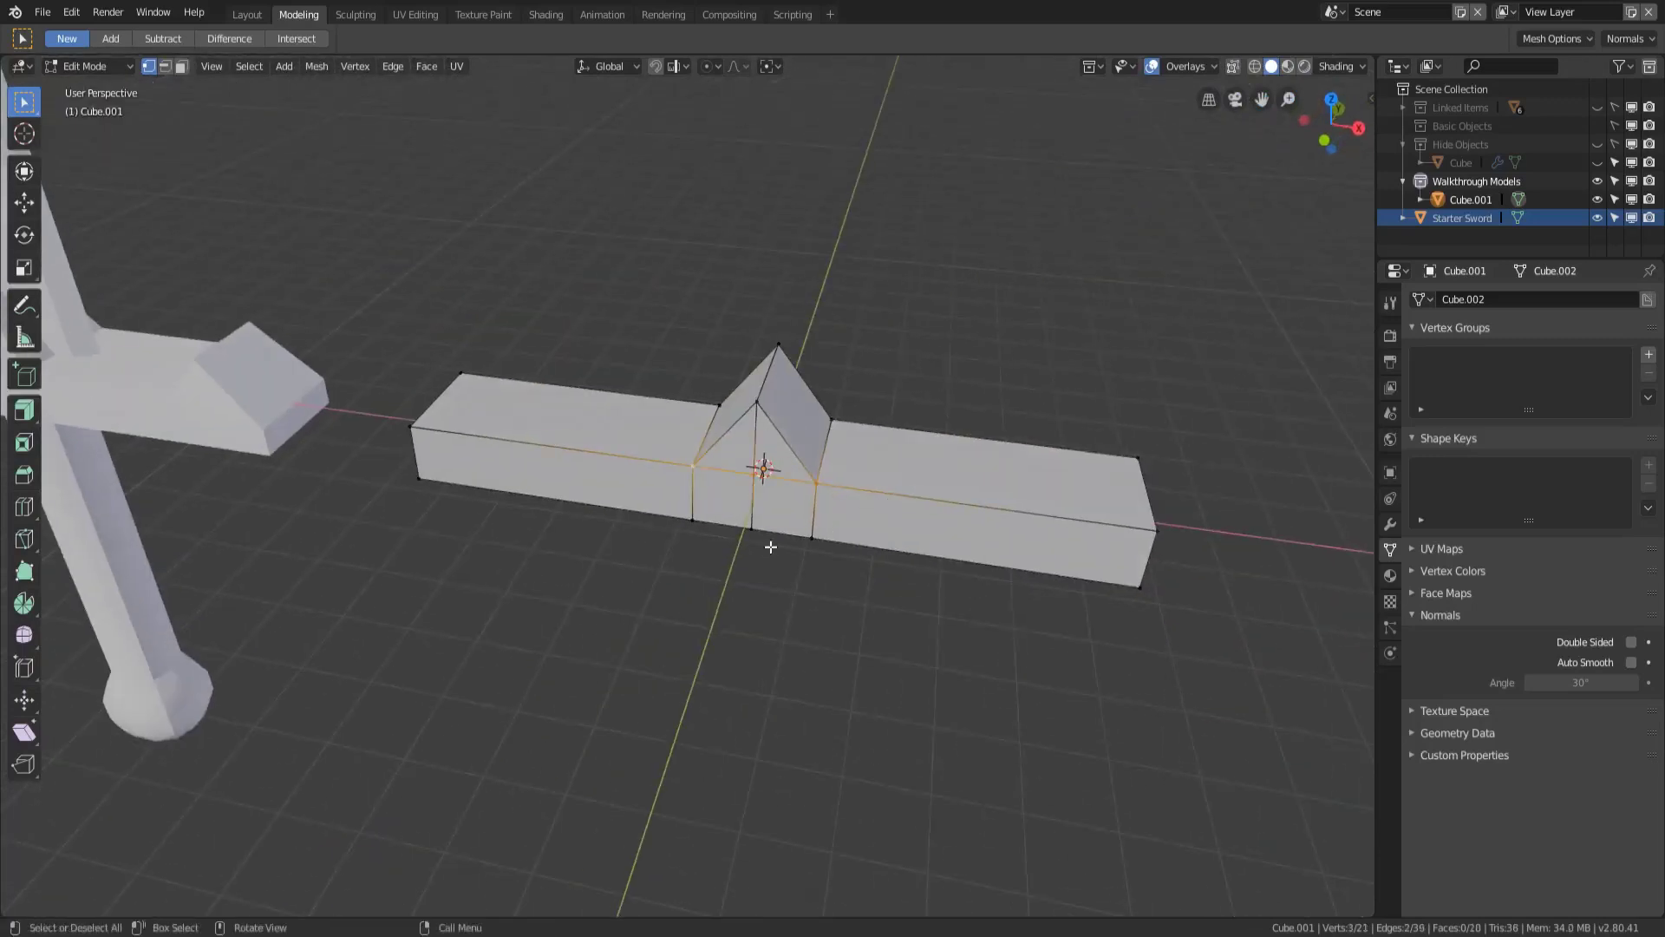
- Connect the two matching shoulder vertices across the back base of the peak with a horizontal edge
{"action": "middle_click_drag", "start_coordinate": [866, 483], "coordinate": [621, 476]}
{"action": "left_click", "coordinate": [872, 698]}
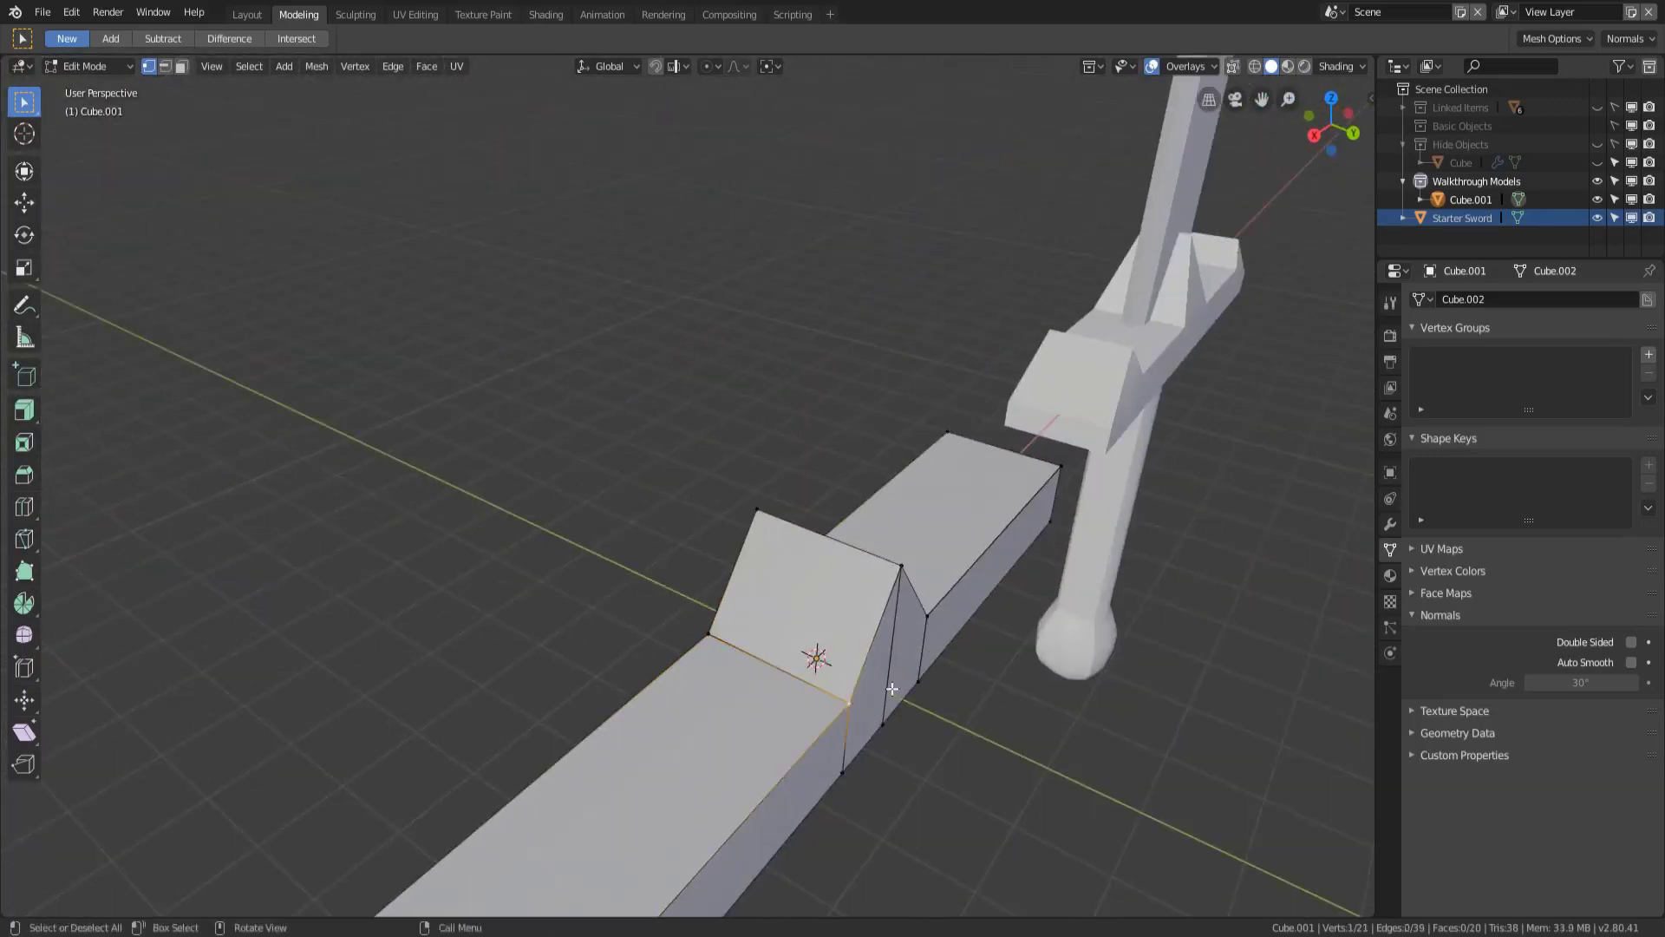
{"action": "left_click", "coordinate": [927, 616], "text": "shift"}
{"action": "key", "text": "j"}
- Dissolve the vertical centre edges inside the back and front triangles of the peak
{"action": "middle_click_drag", "start_coordinate": [923, 635], "coordinate": [751, 611]}
{"action": "key", "text": "2"}
{"action": "left_click", "coordinate": [751, 611]}
{"action": "key", "text": "x"}
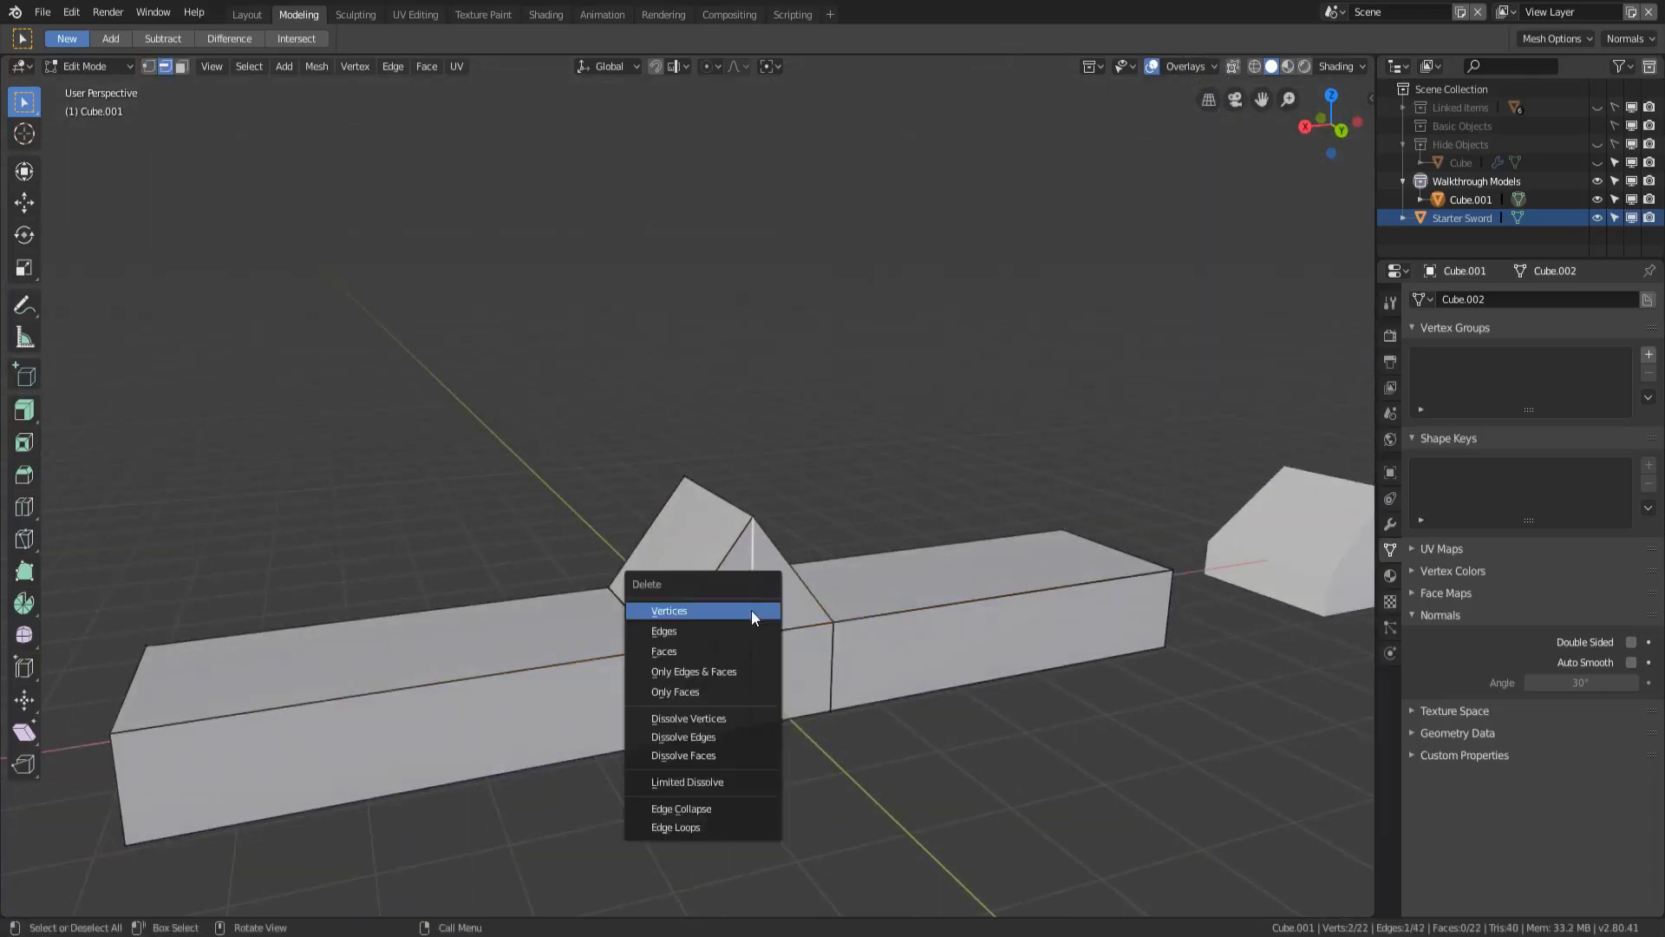
{"action": "left_click", "coordinate": [720, 737]}
{"action": "middle_click_drag", "start_coordinate": [720, 736], "coordinate": [968, 611]}
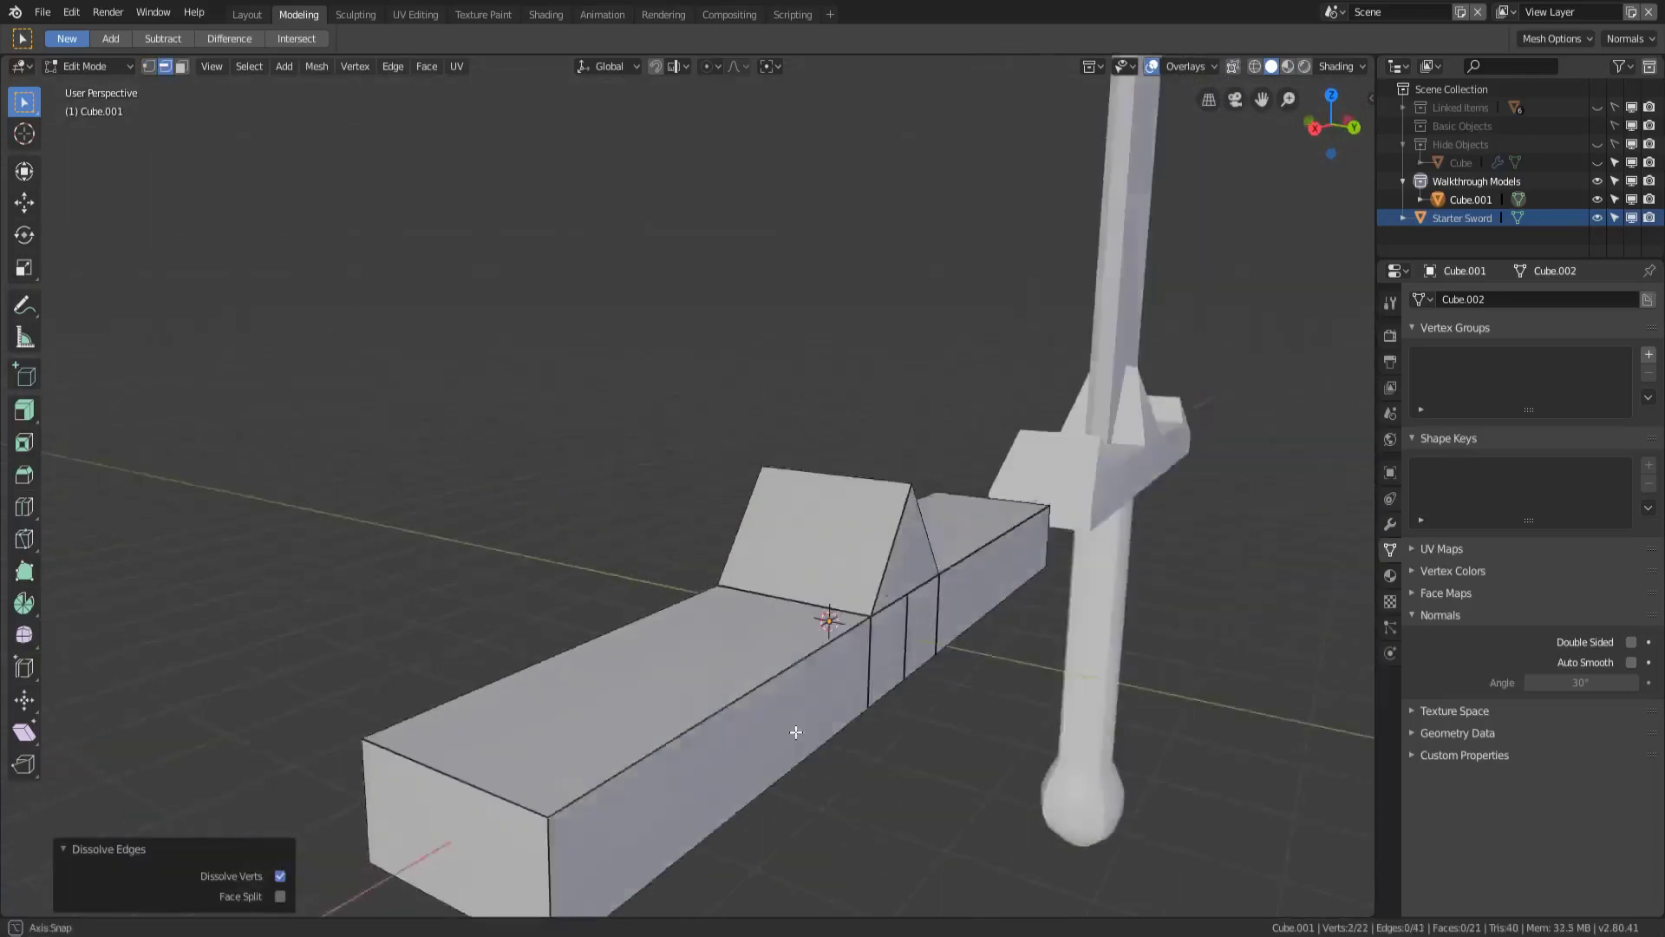
{"action": "left_click", "coordinate": [773, 491]}
{"action": "key", "text": "x"}
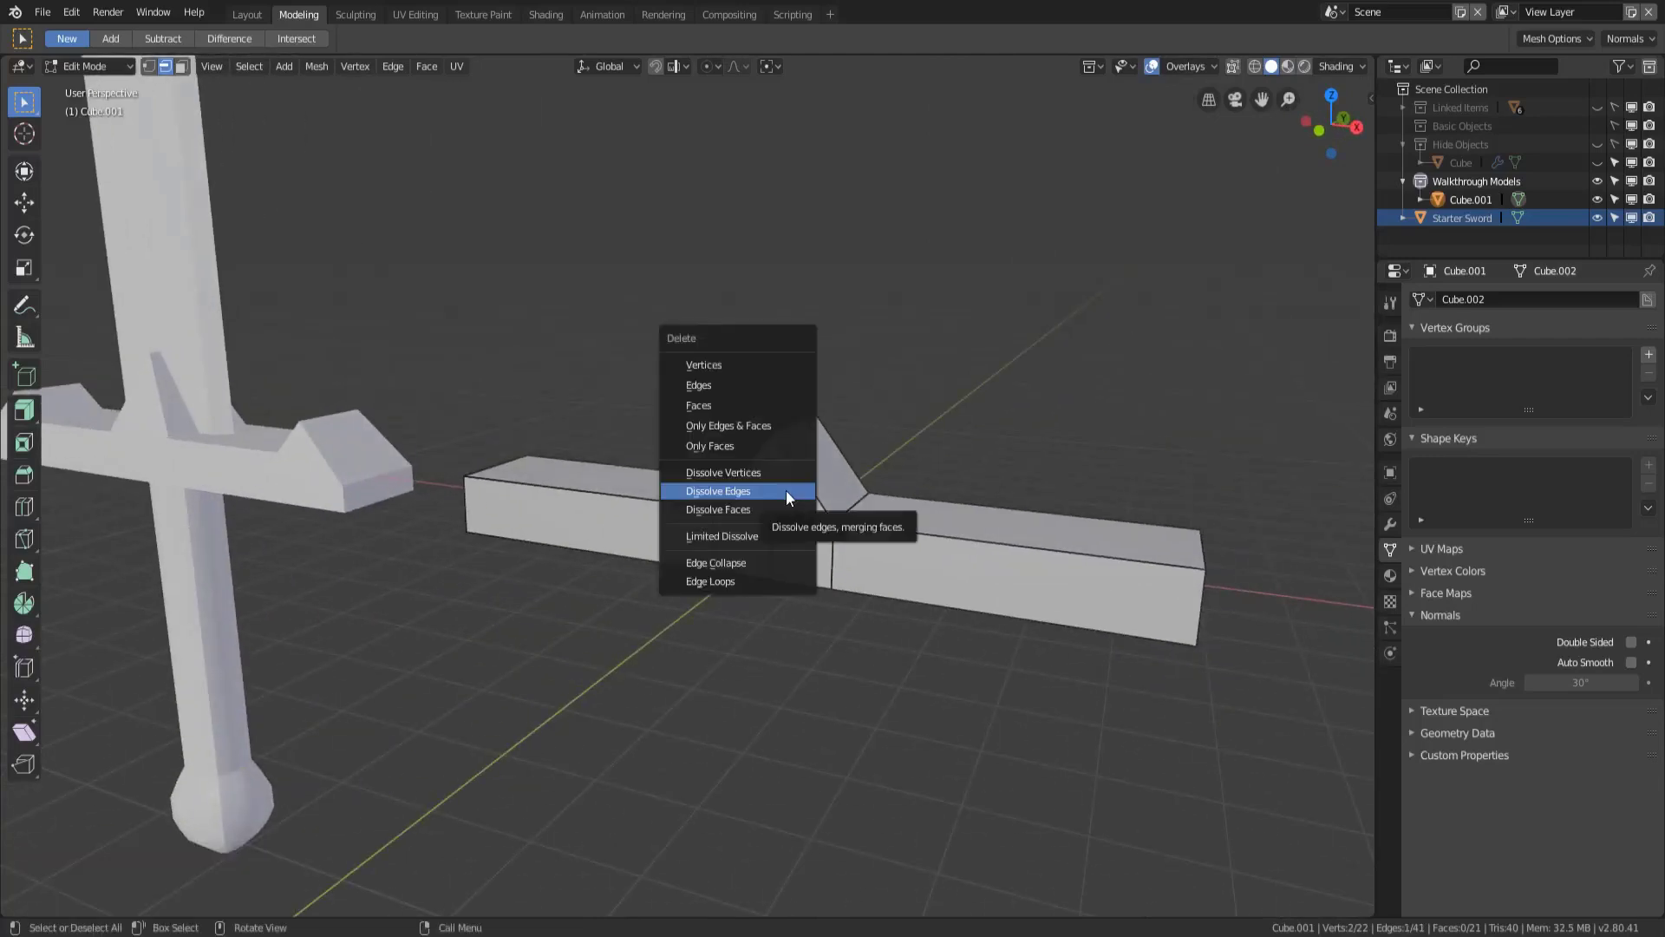
{"action": "left_click", "coordinate": [786, 491]}
- Dissolve the remaining centre edges below the peak on the front, underside and back of the bar
{"action": "left_click", "coordinate": [767, 555]}
{"action": "key", "text": "x"}
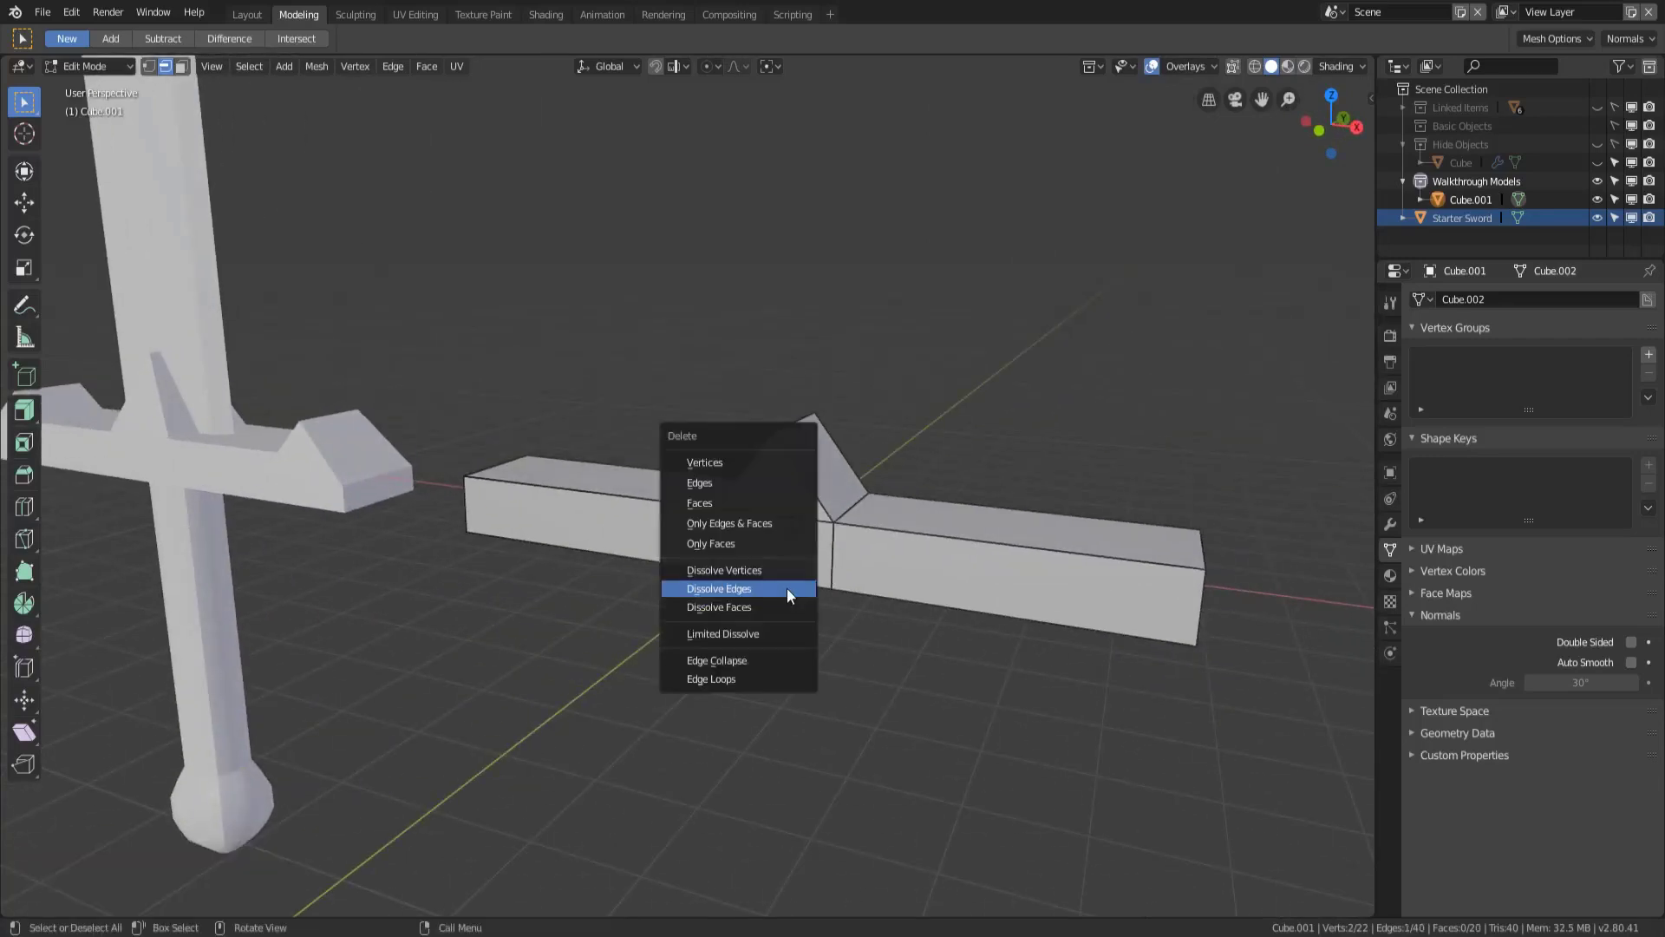
{"action": "left_click", "coordinate": [787, 588]}
{"action": "middle_click_drag", "start_coordinate": [788, 588], "coordinate": [792, 713]}
{"action": "key", "text": "x"}
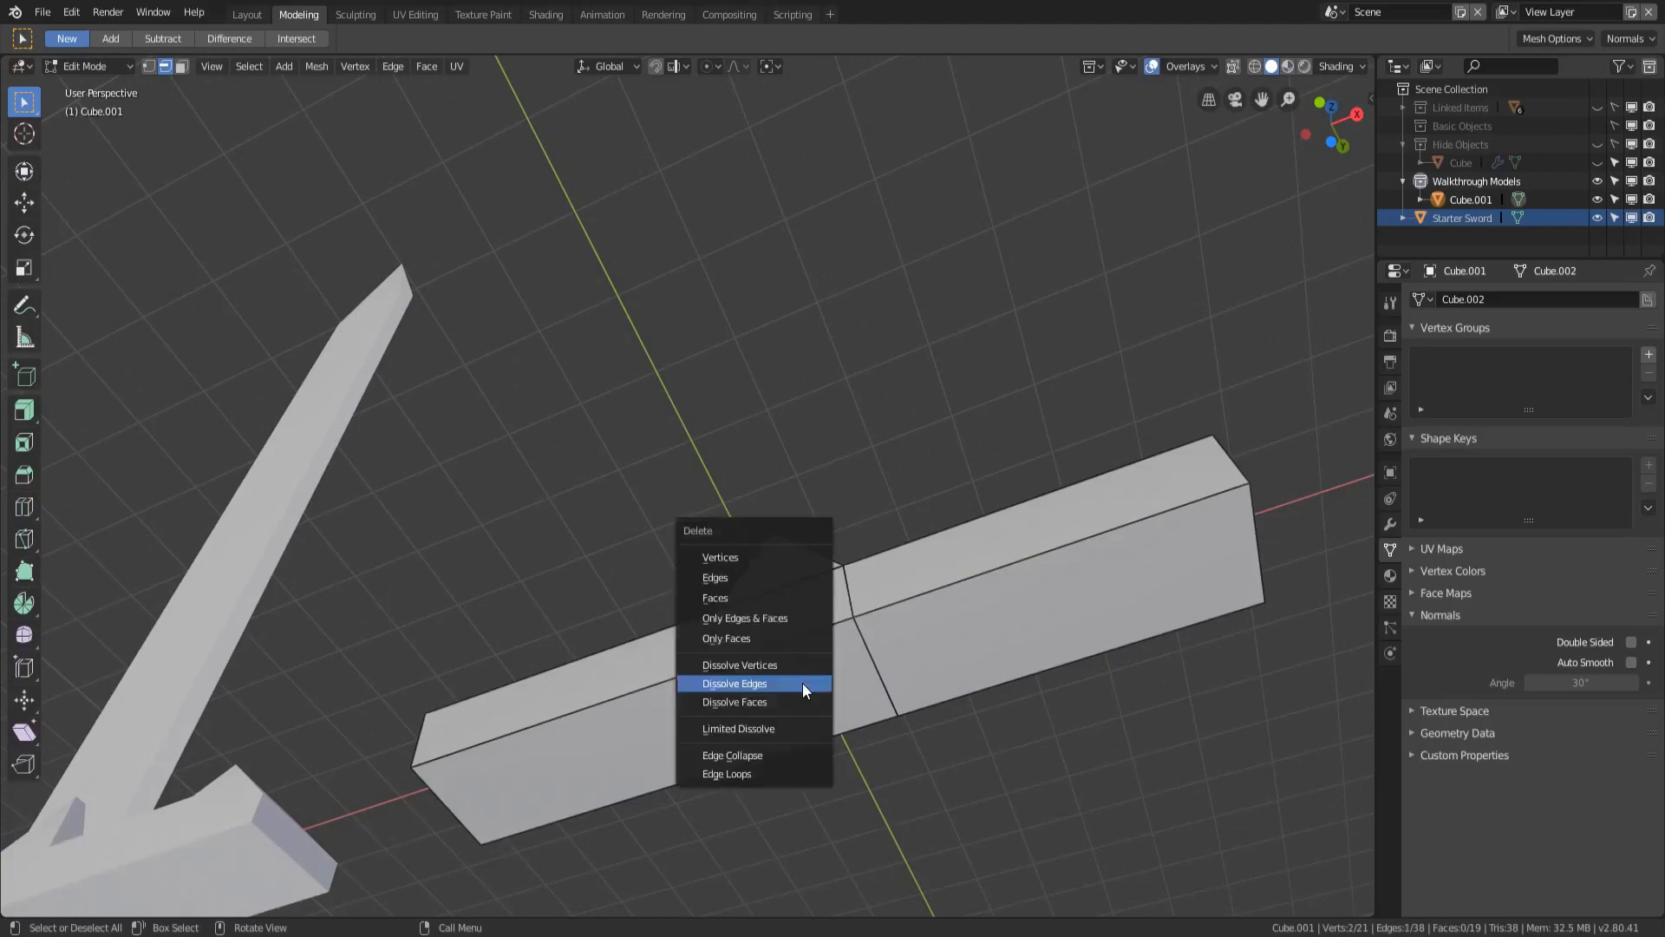
{"action": "left_click", "coordinate": [803, 684]}
{"action": "left_click", "coordinate": [688, 520]}
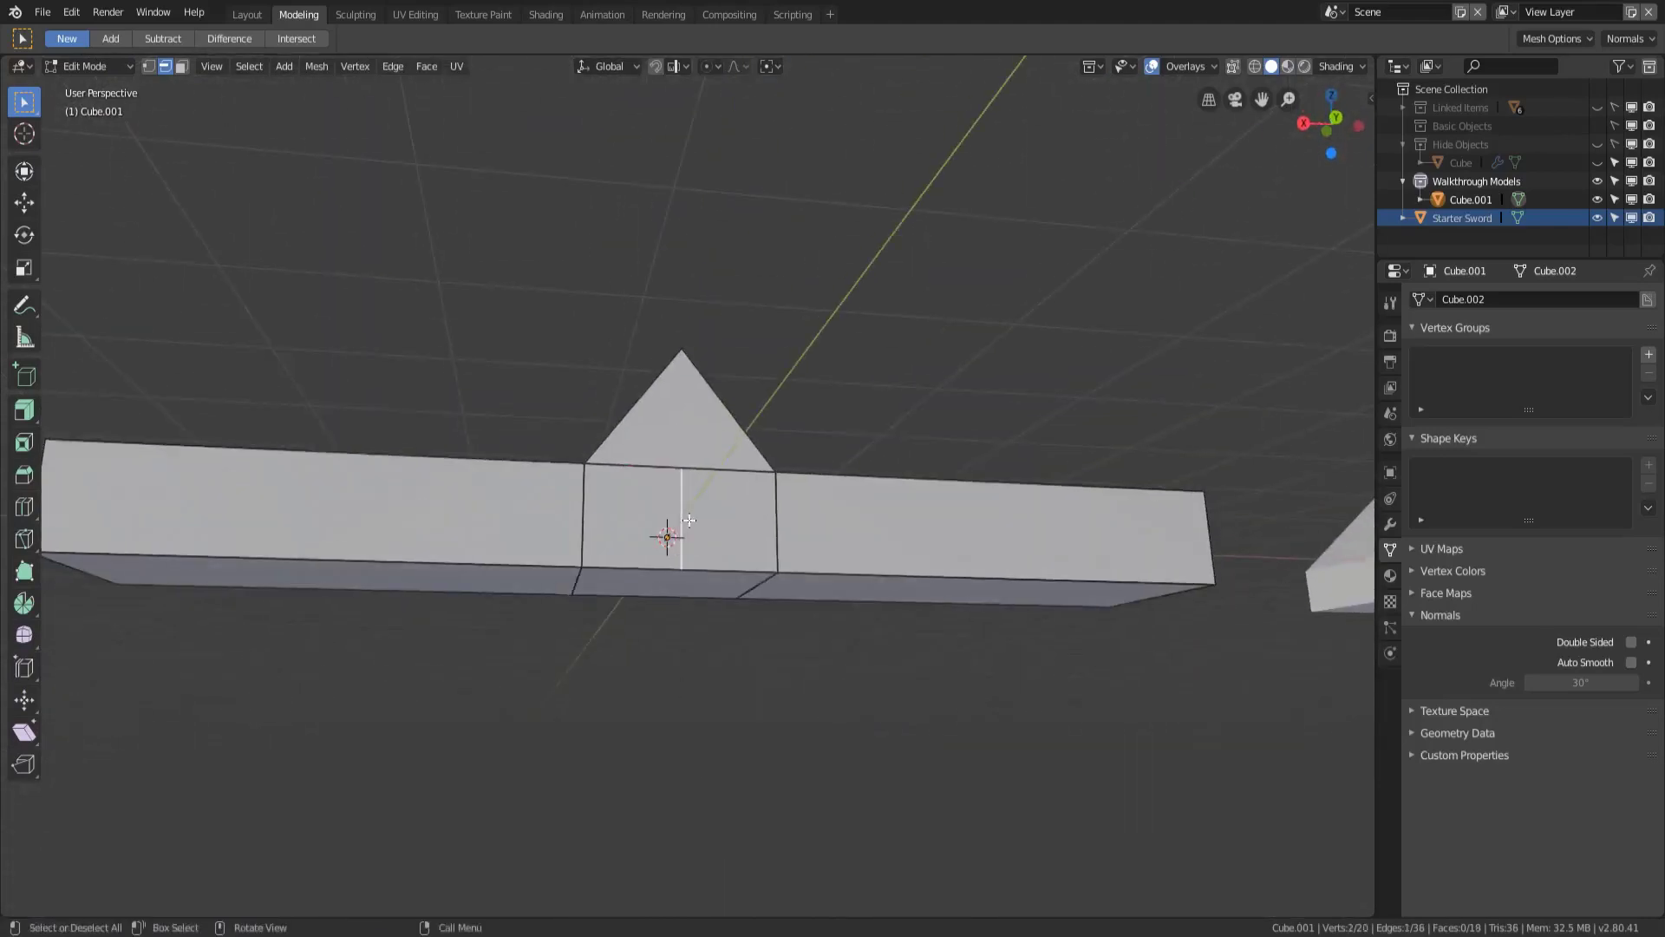
{"action": "key", "text": "x"}
{"action": "left_click", "coordinate": [689, 518]}
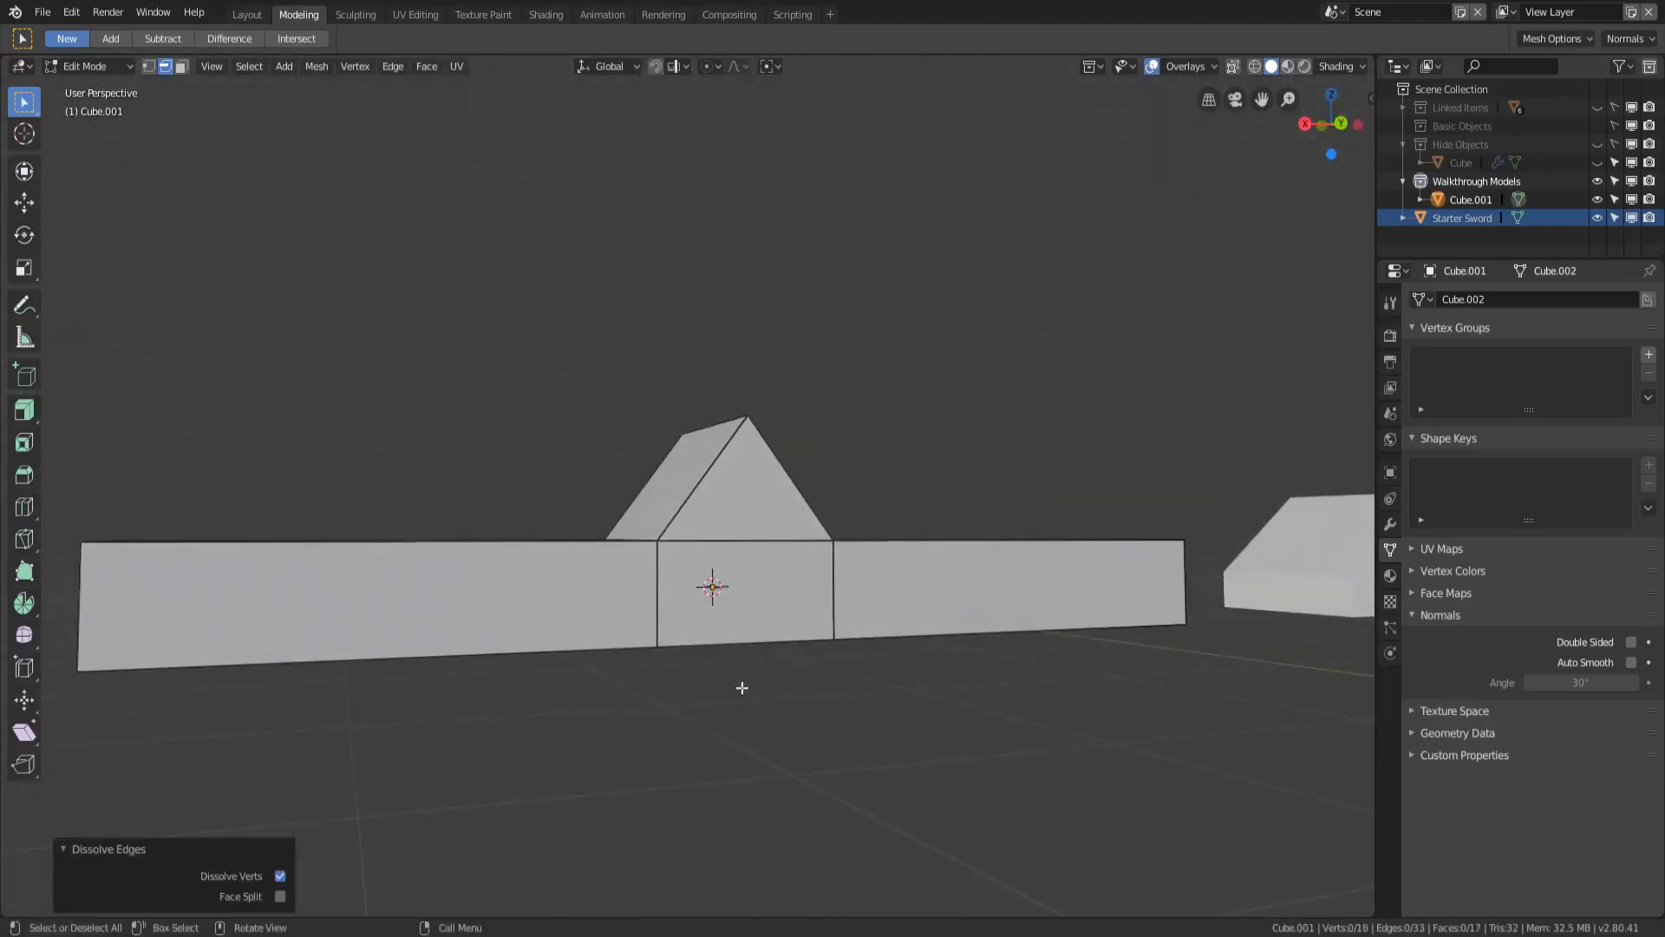
- In right view, raise the peak's top edge about 0.43 m along the Z axis to match the reference
{"action": "middle_click_drag", "start_coordinate": [728, 545], "coordinate": [894, 520]}
{"action": "middle_click_drag", "start_coordinate": [963, 520], "coordinate": [958, 521]}
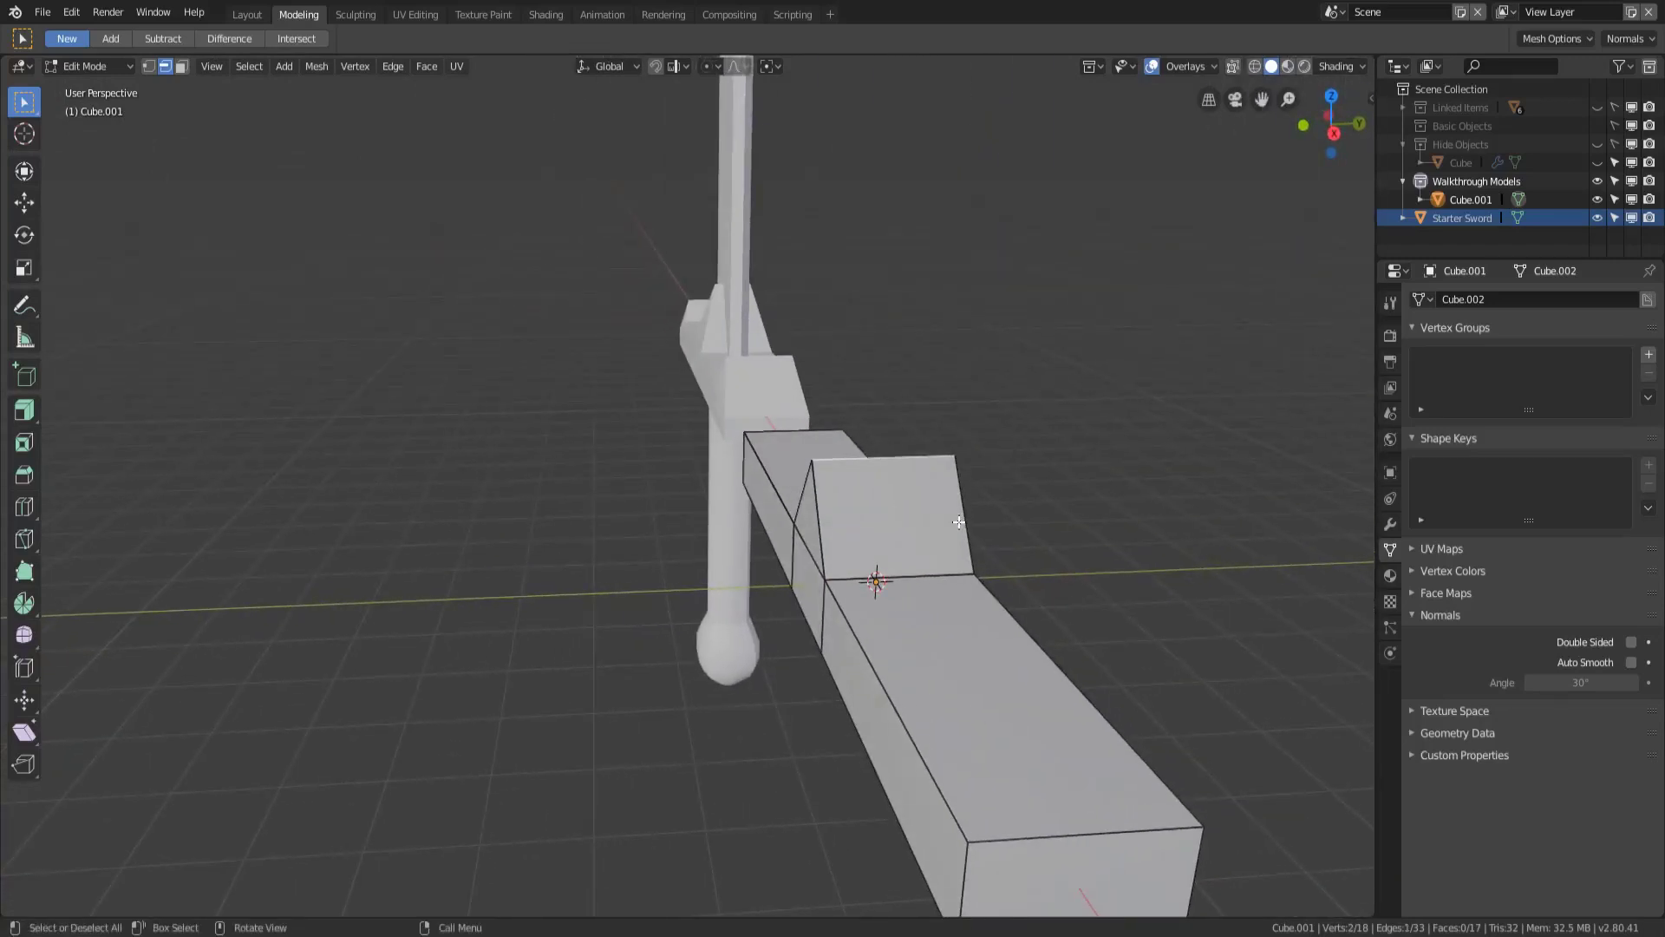
{"action": "key", "text": "KP_3"}
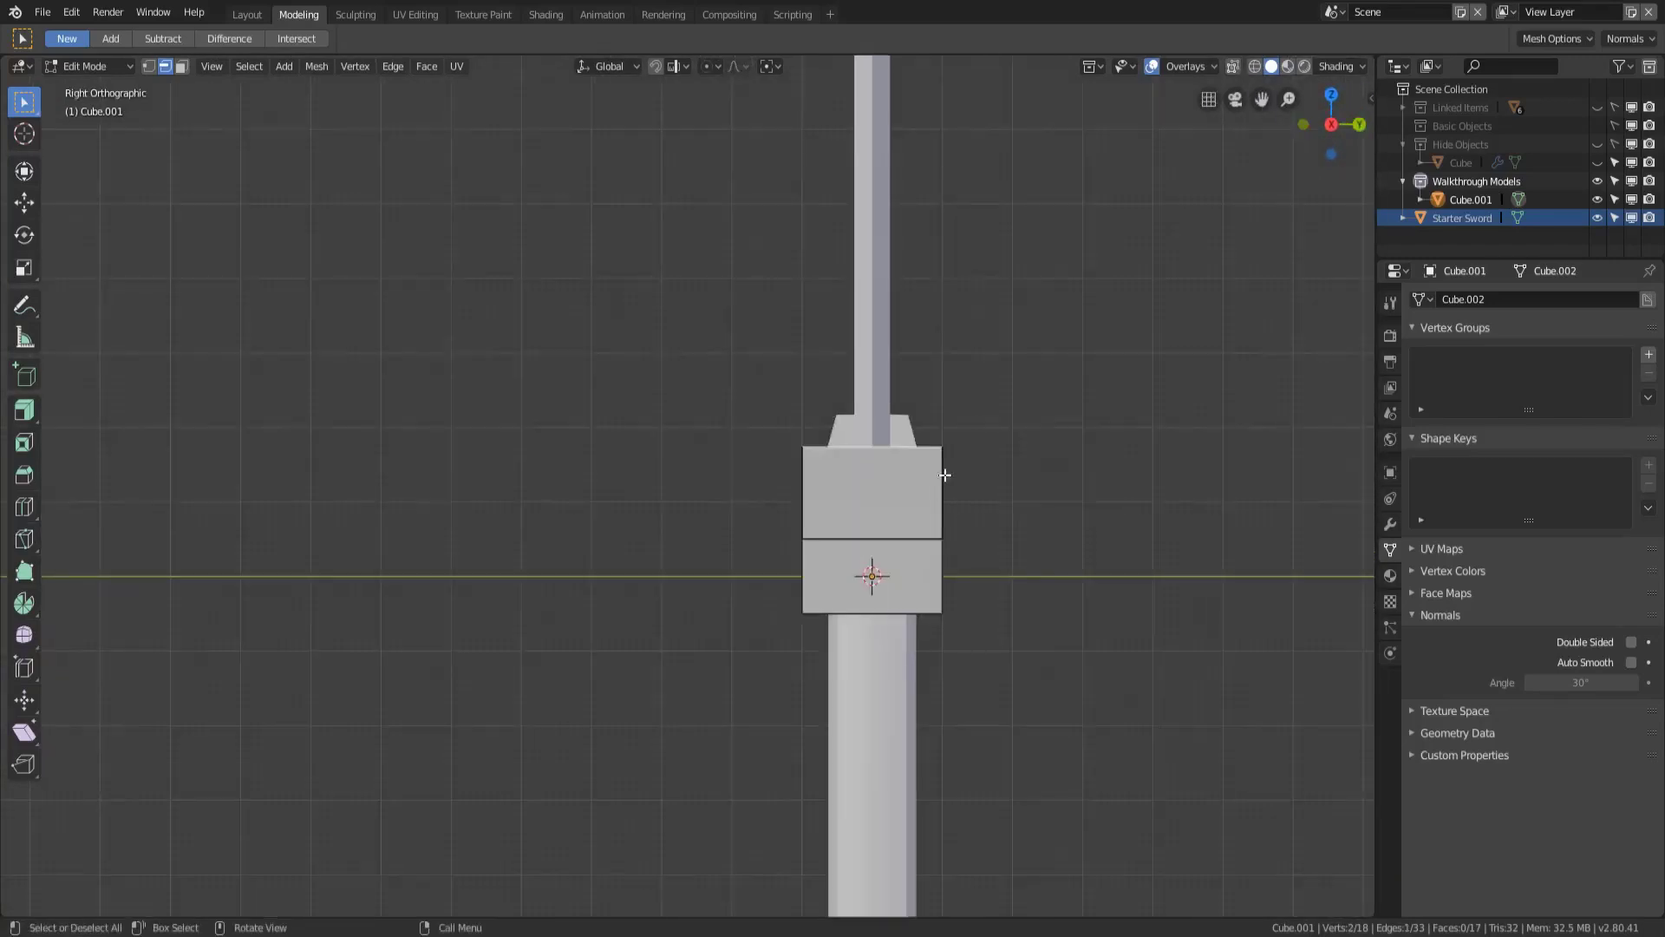
{"action": "middle_click_drag", "start_coordinate": [978, 450], "coordinate": [885, 513], "text": "shift"}
{"action": "key", "text": "g"}
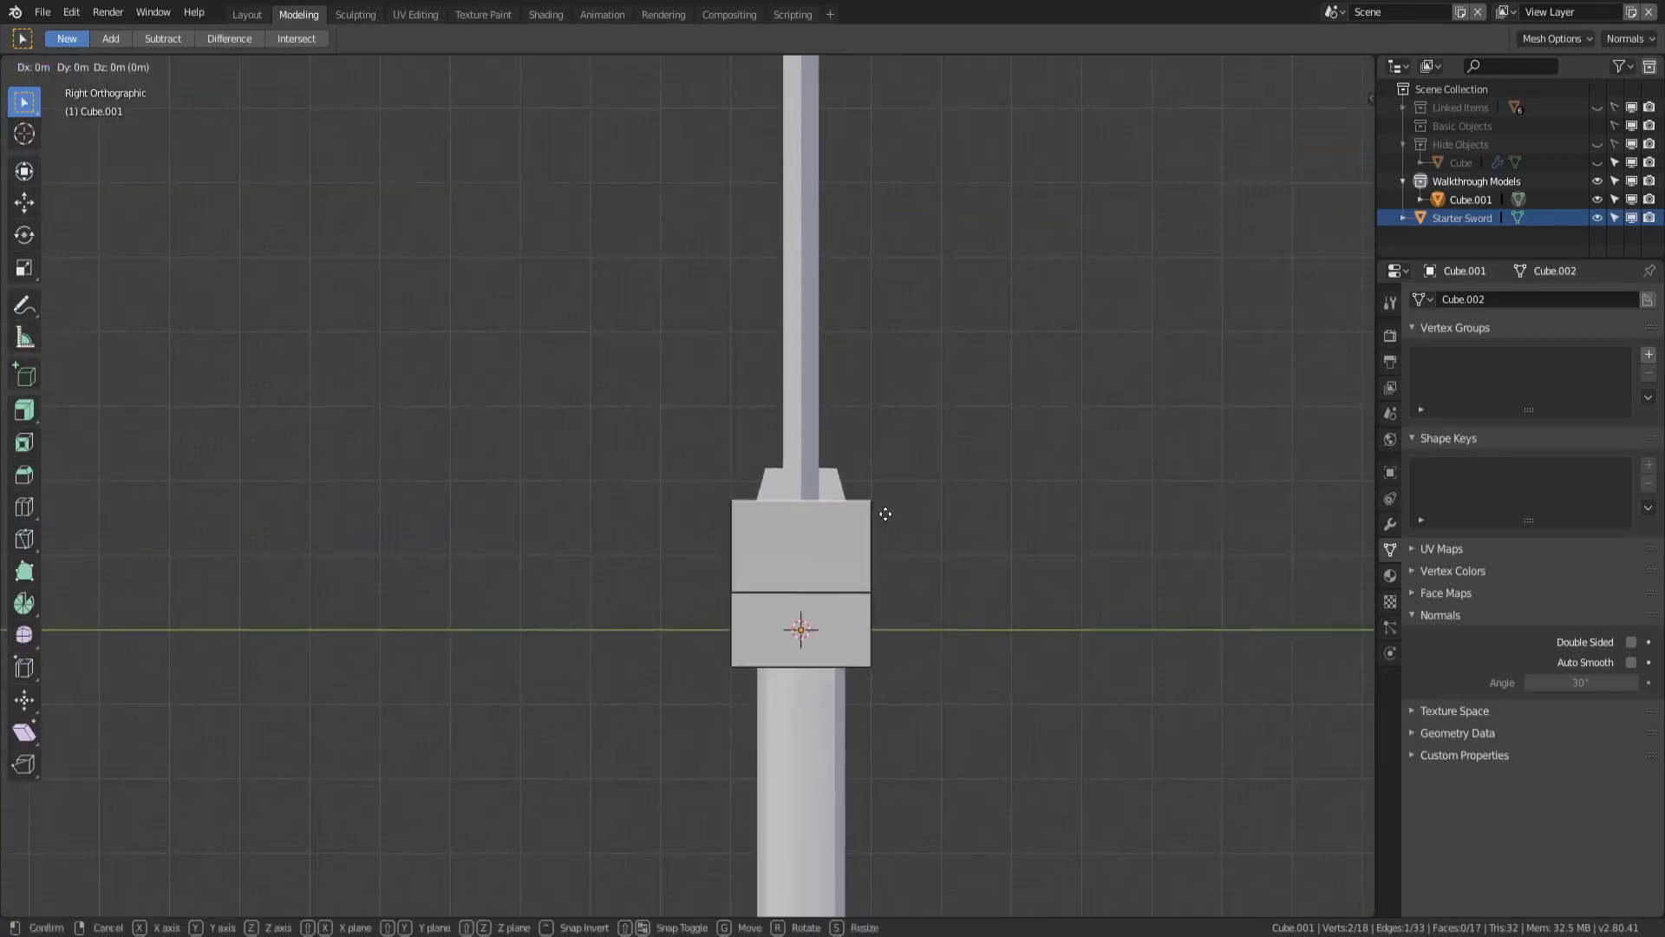
{"action": "key", "text": "z"}
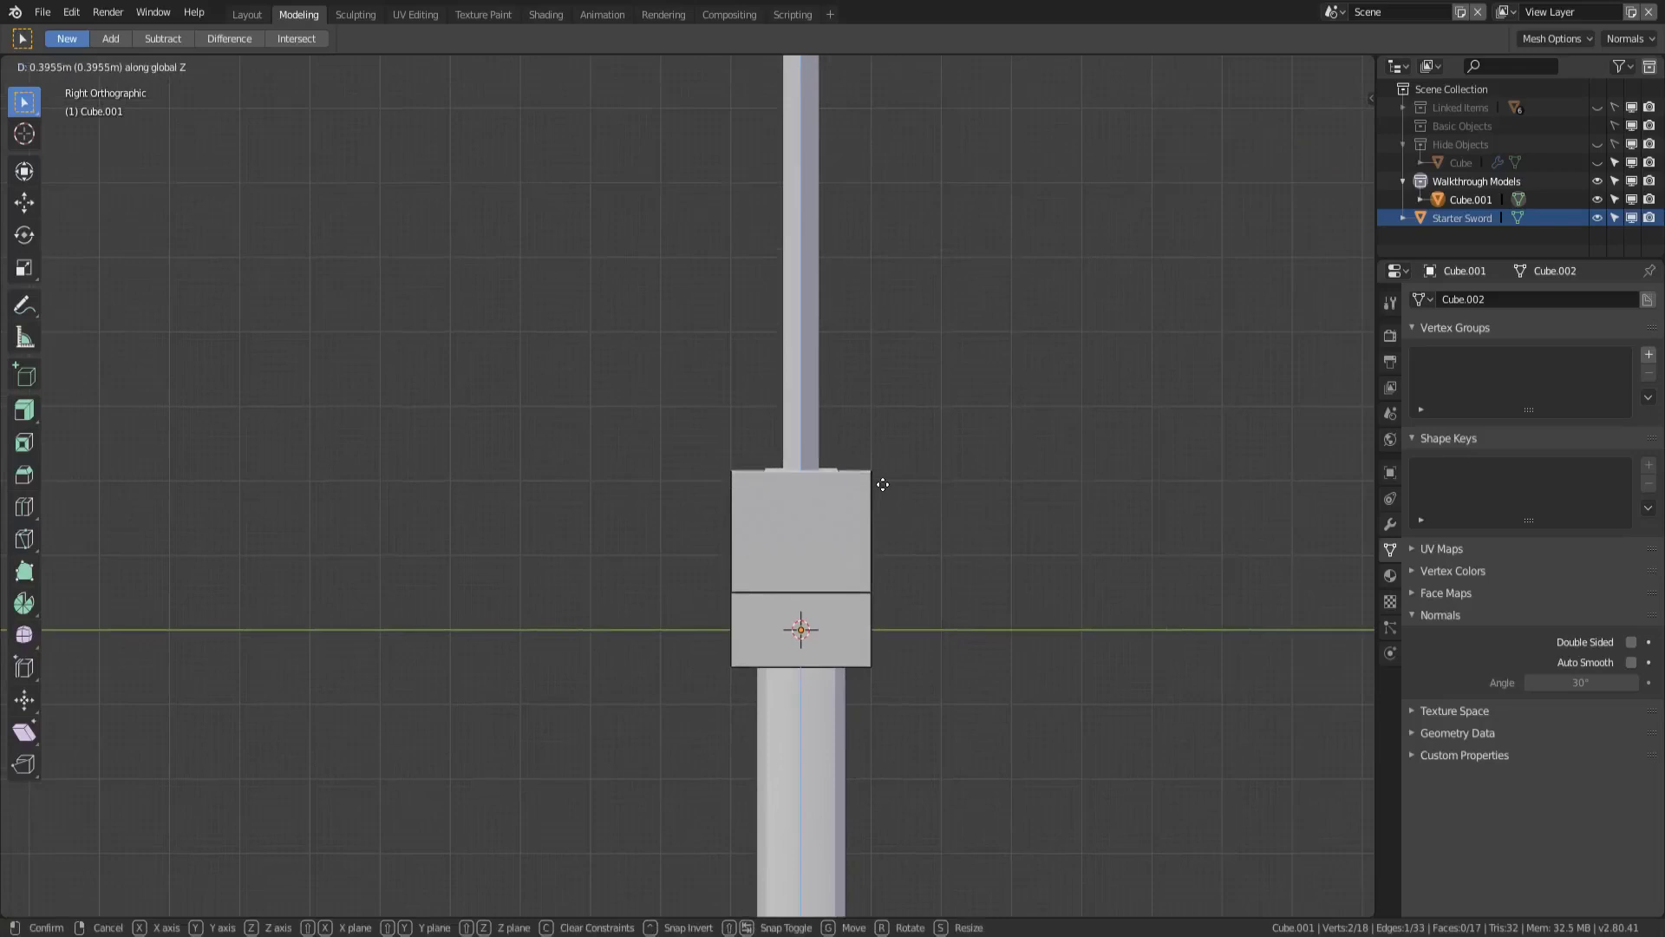
{"action": "left_click", "coordinate": [884, 481]}
- Scale the peak's top edge along the Y axis to roughly half its length, matching the reference's tapered sides
{"action": "key", "text": "s"}
{"action": "key", "text": "y"}
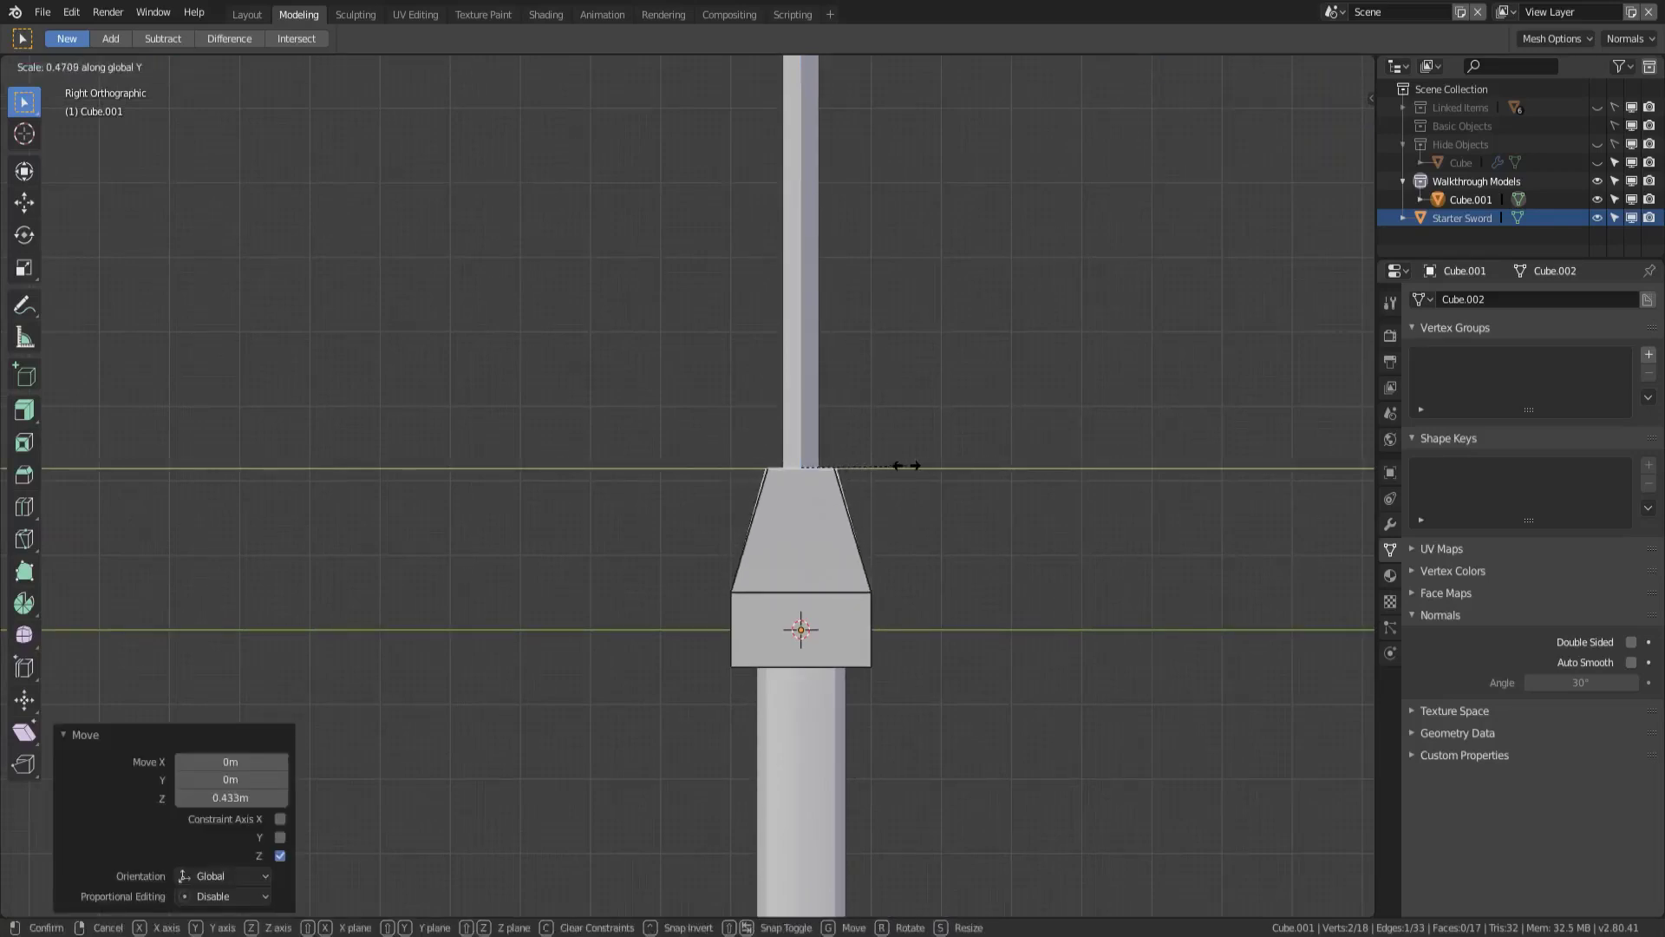
{"action": "left_click", "coordinate": [918, 470]}
- Add a centred loop cut to each arm of the crossguard, plus another centred one in each arm's outer half
{"action": "middle_click_drag", "start_coordinate": [918, 470], "coordinate": [785, 595]}
{"action": "middle_click_drag", "start_coordinate": [544, 630], "coordinate": [478, 620]}
{"action": "key", "text": "1"}
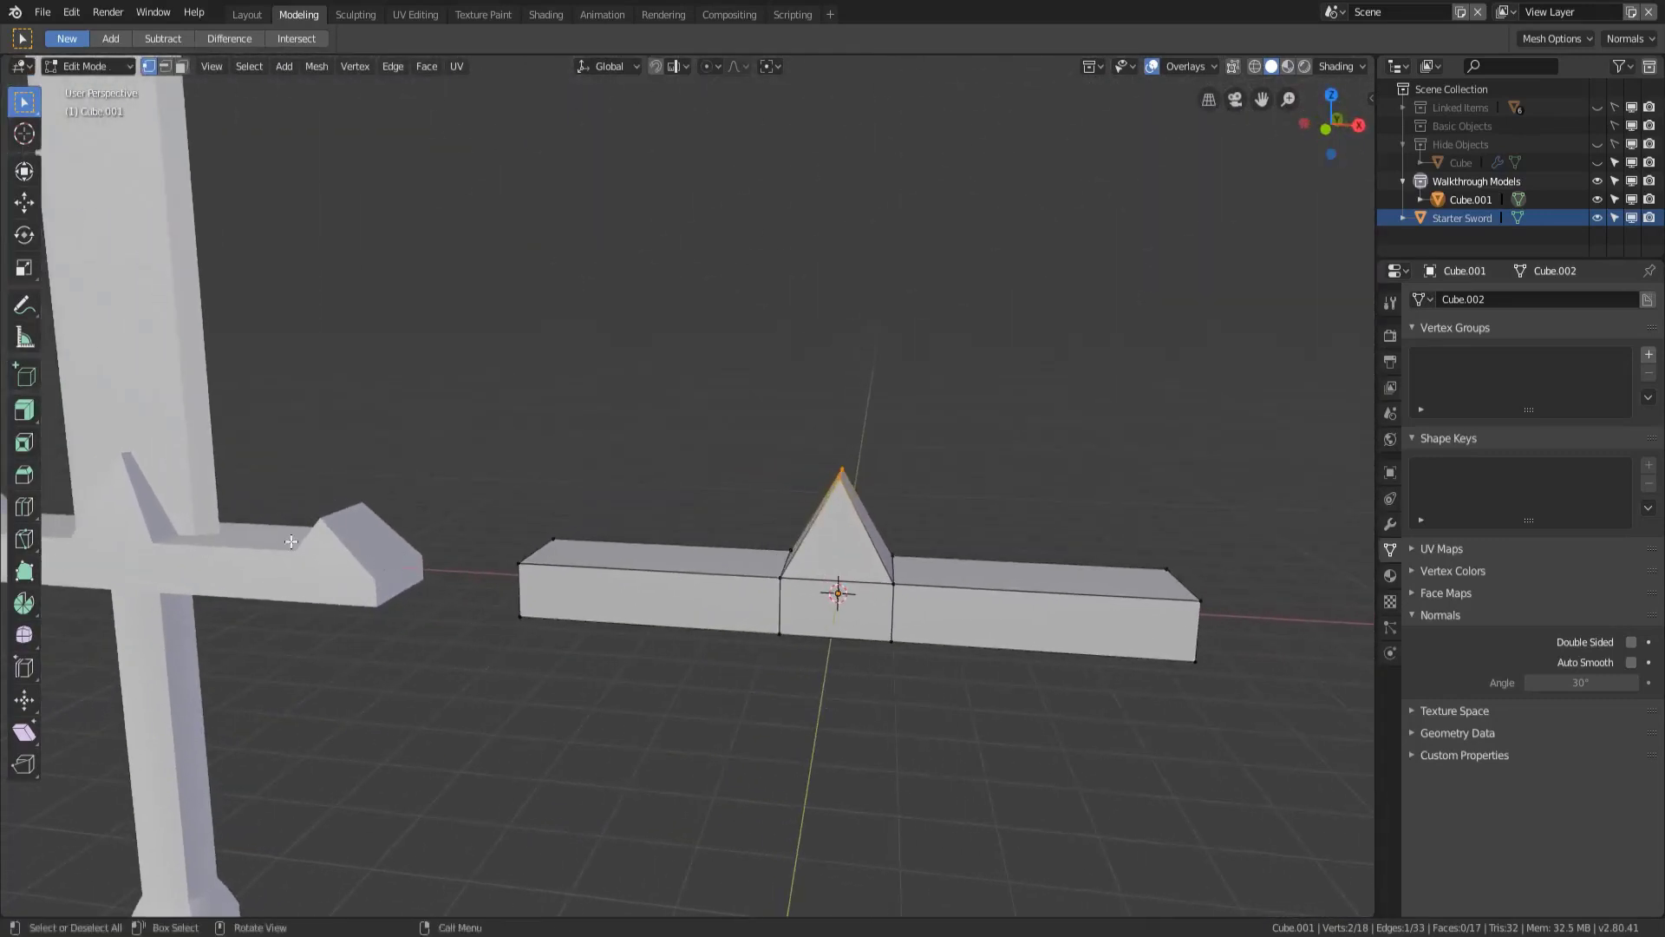
{"action": "scroll", "coordinate": [386, 543], "scroll_direction": "down", "scroll_amount": 2}
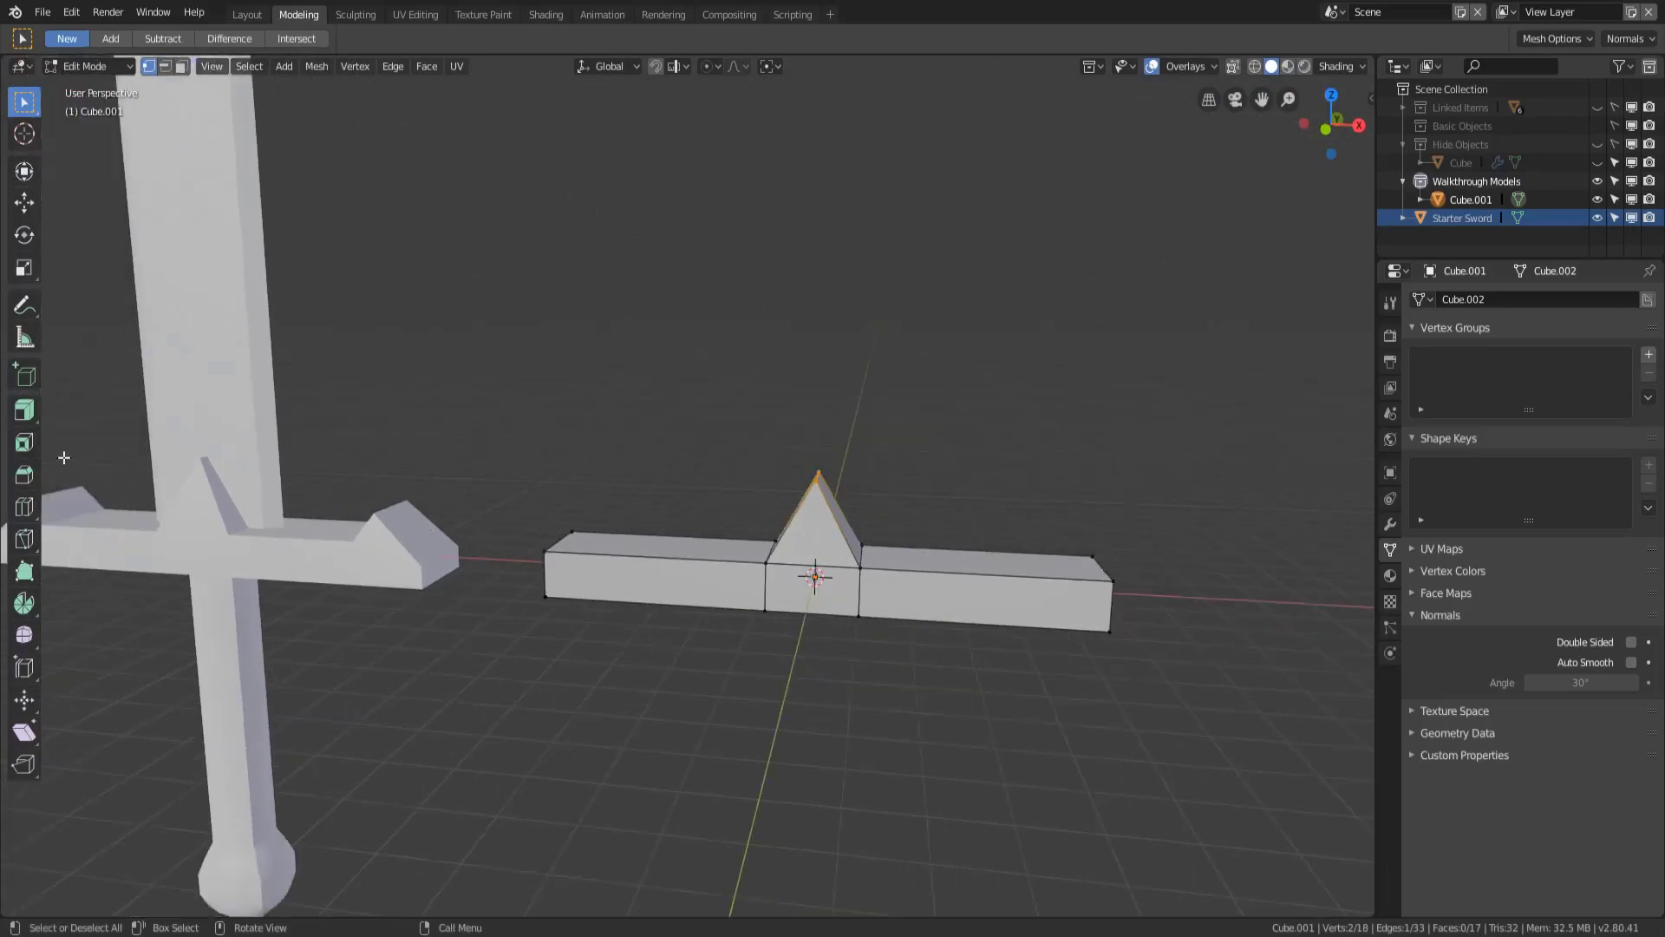
{"action": "middle_click_drag", "start_coordinate": [581, 579], "coordinate": [633, 577]}
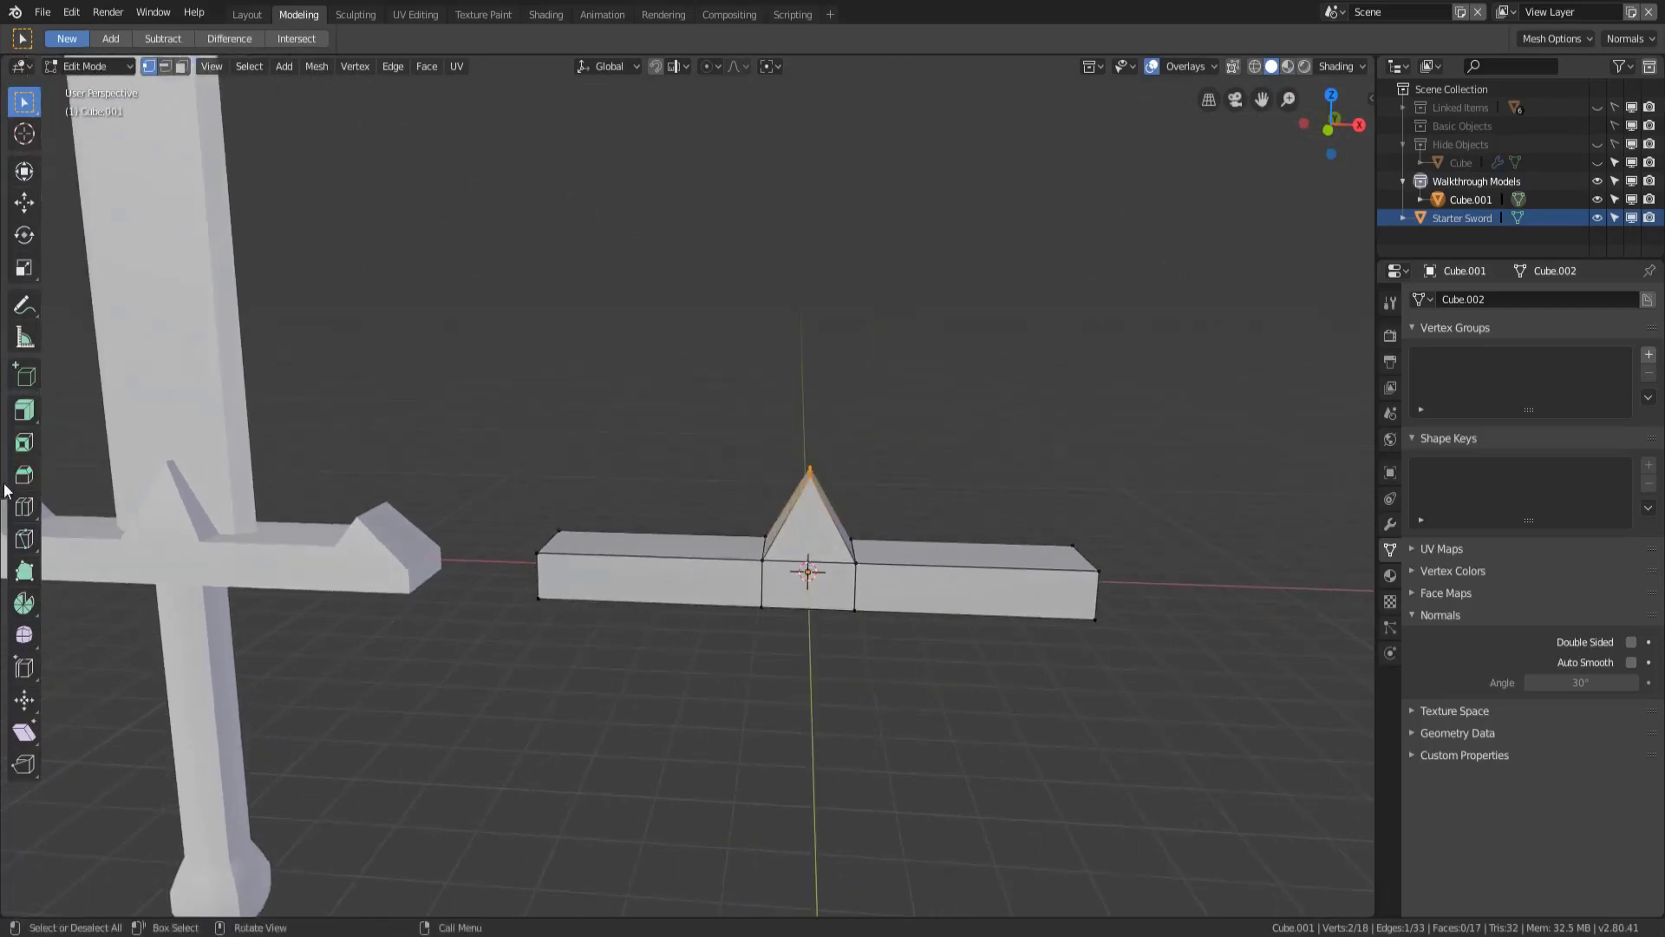
{"action": "left_click", "coordinate": [24, 506]}
{"action": "left_click", "coordinate": [674, 539]}
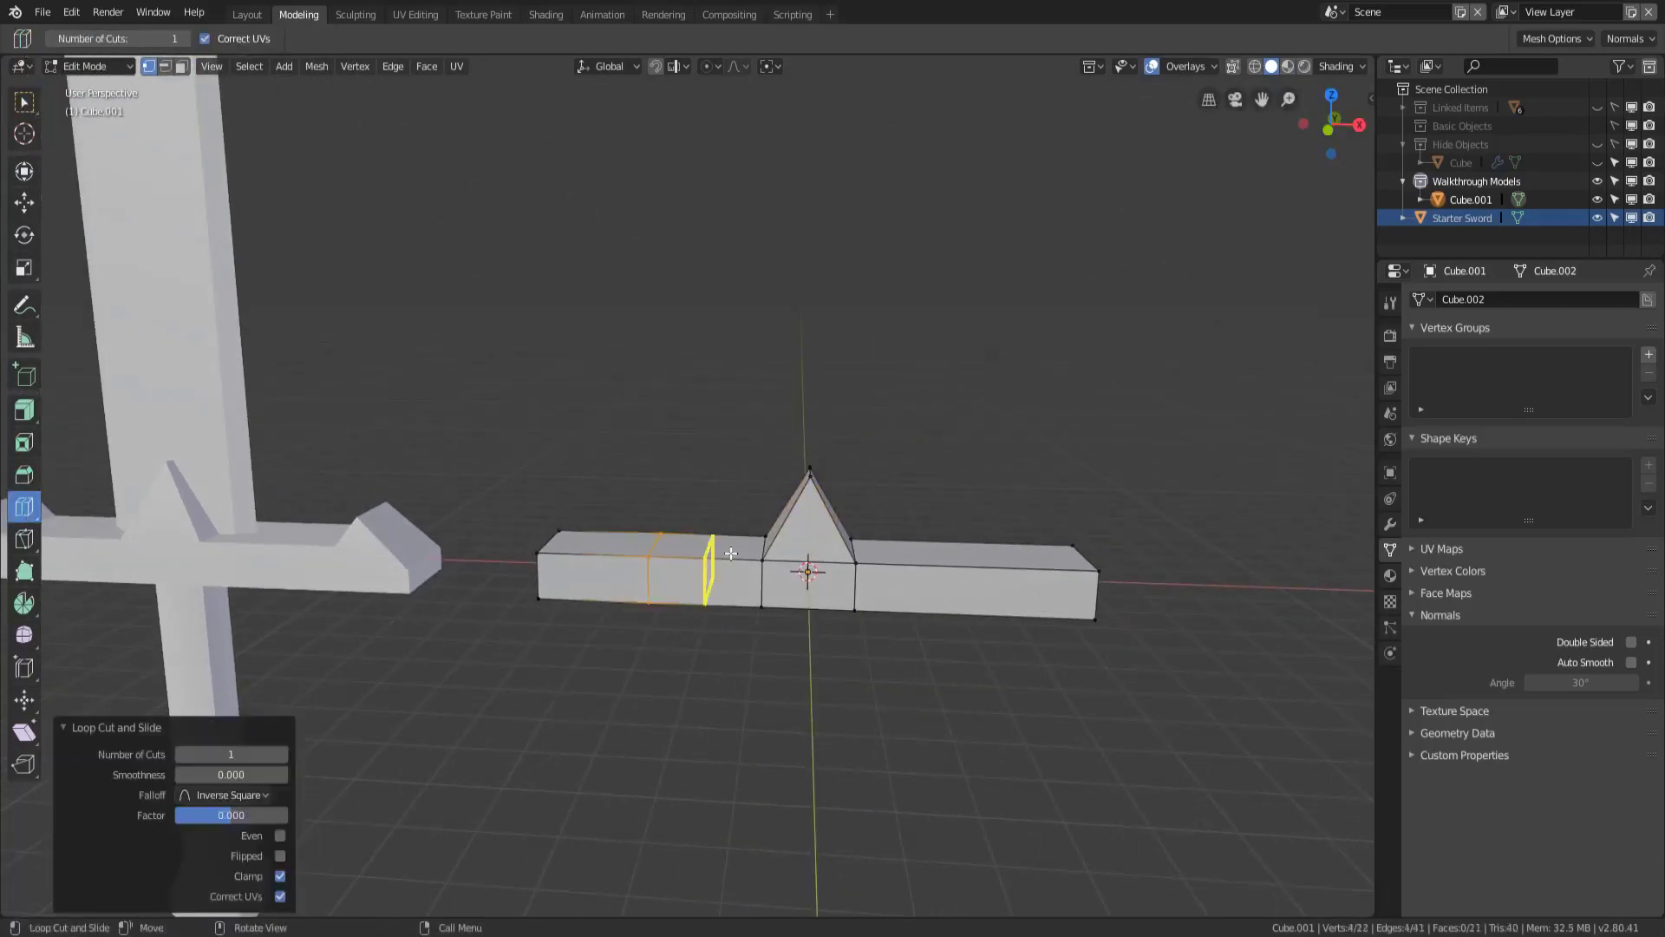
{"action": "left_click", "coordinate": [998, 559]}
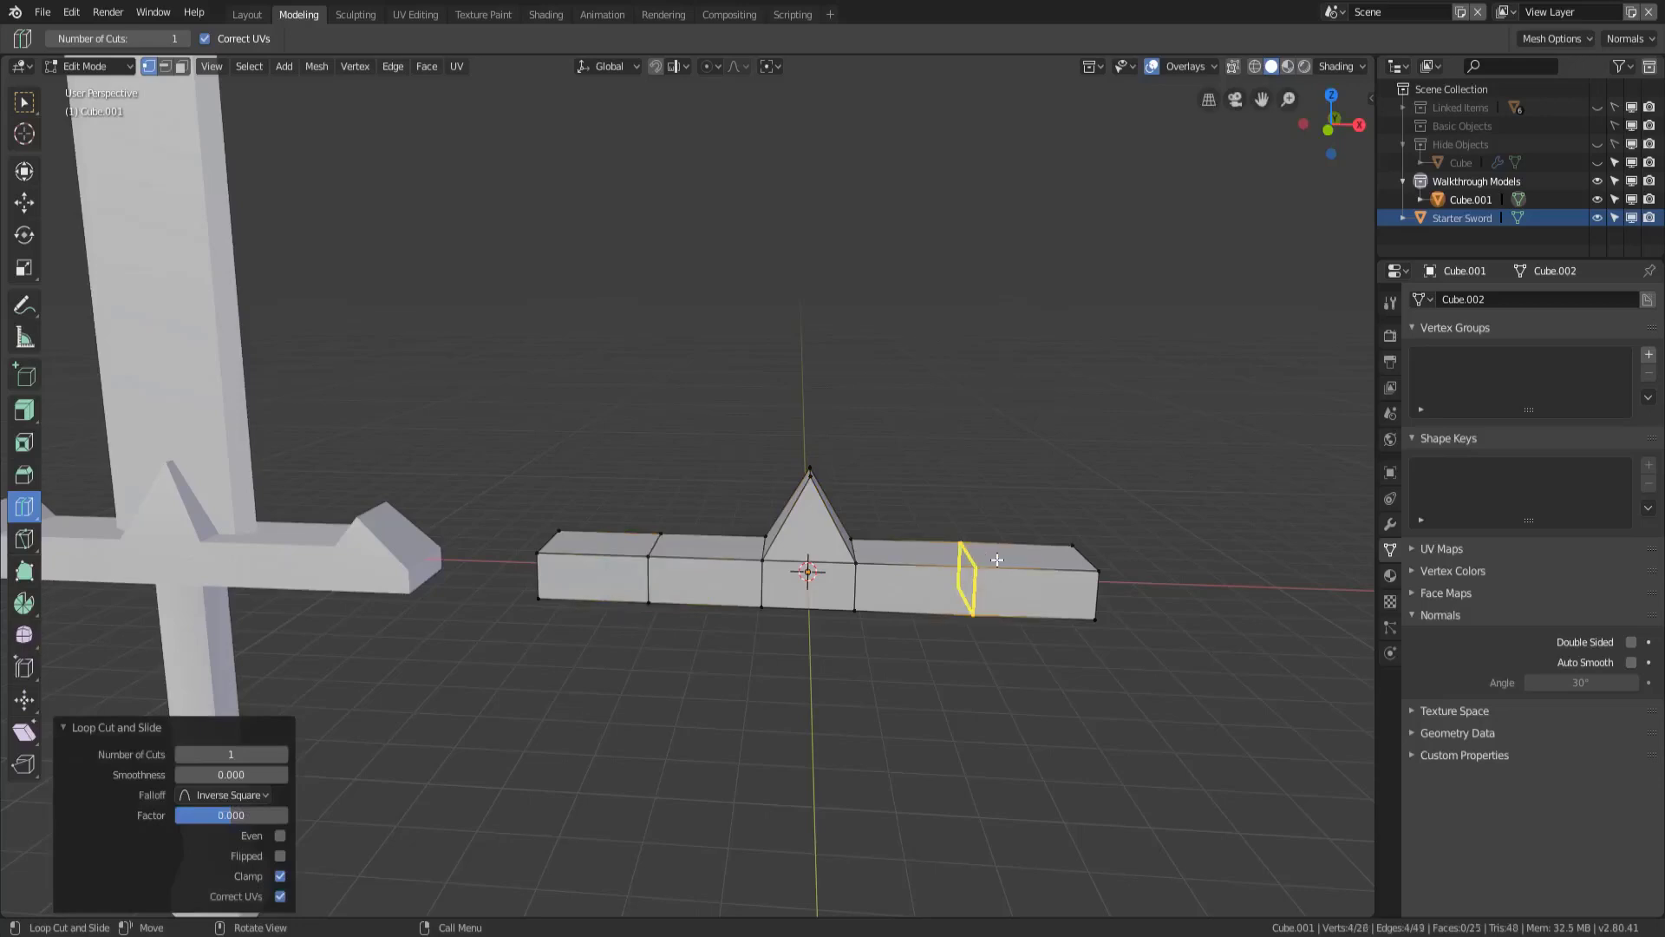
{"action": "left_click", "coordinate": [1050, 557]}
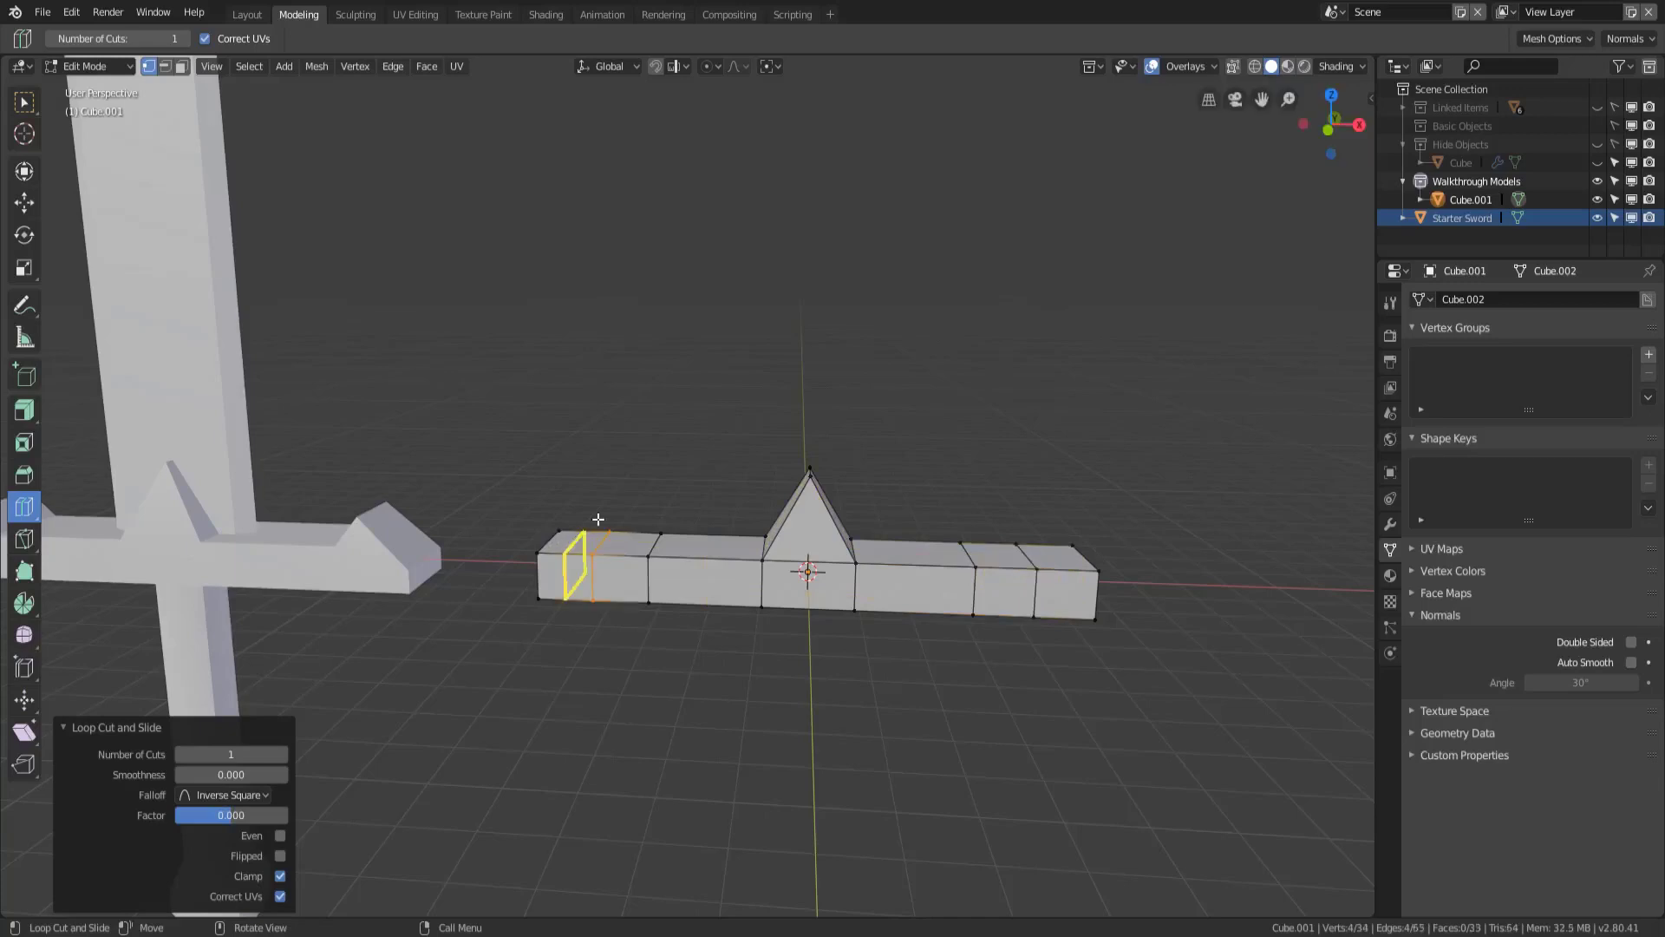
- Dissolve the mid-arm edge loops on both arms, keeping only the outer loops near the ends
{"action": "left_click", "coordinate": [658, 526]}
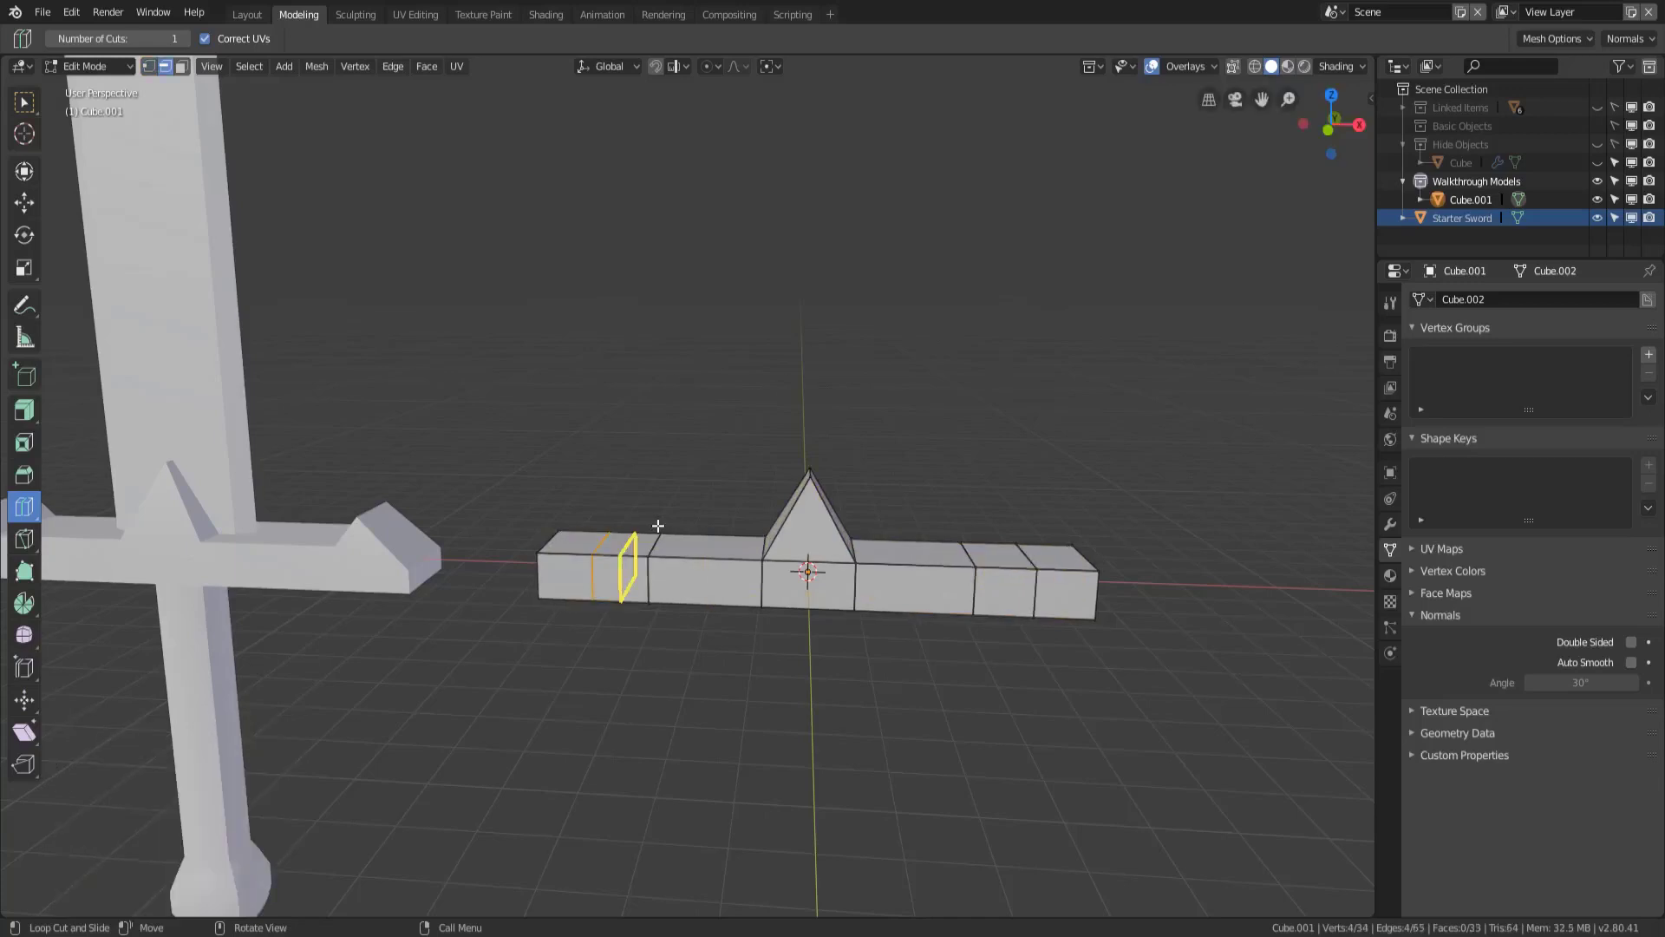
{"action": "left_click", "coordinate": [24, 102]}
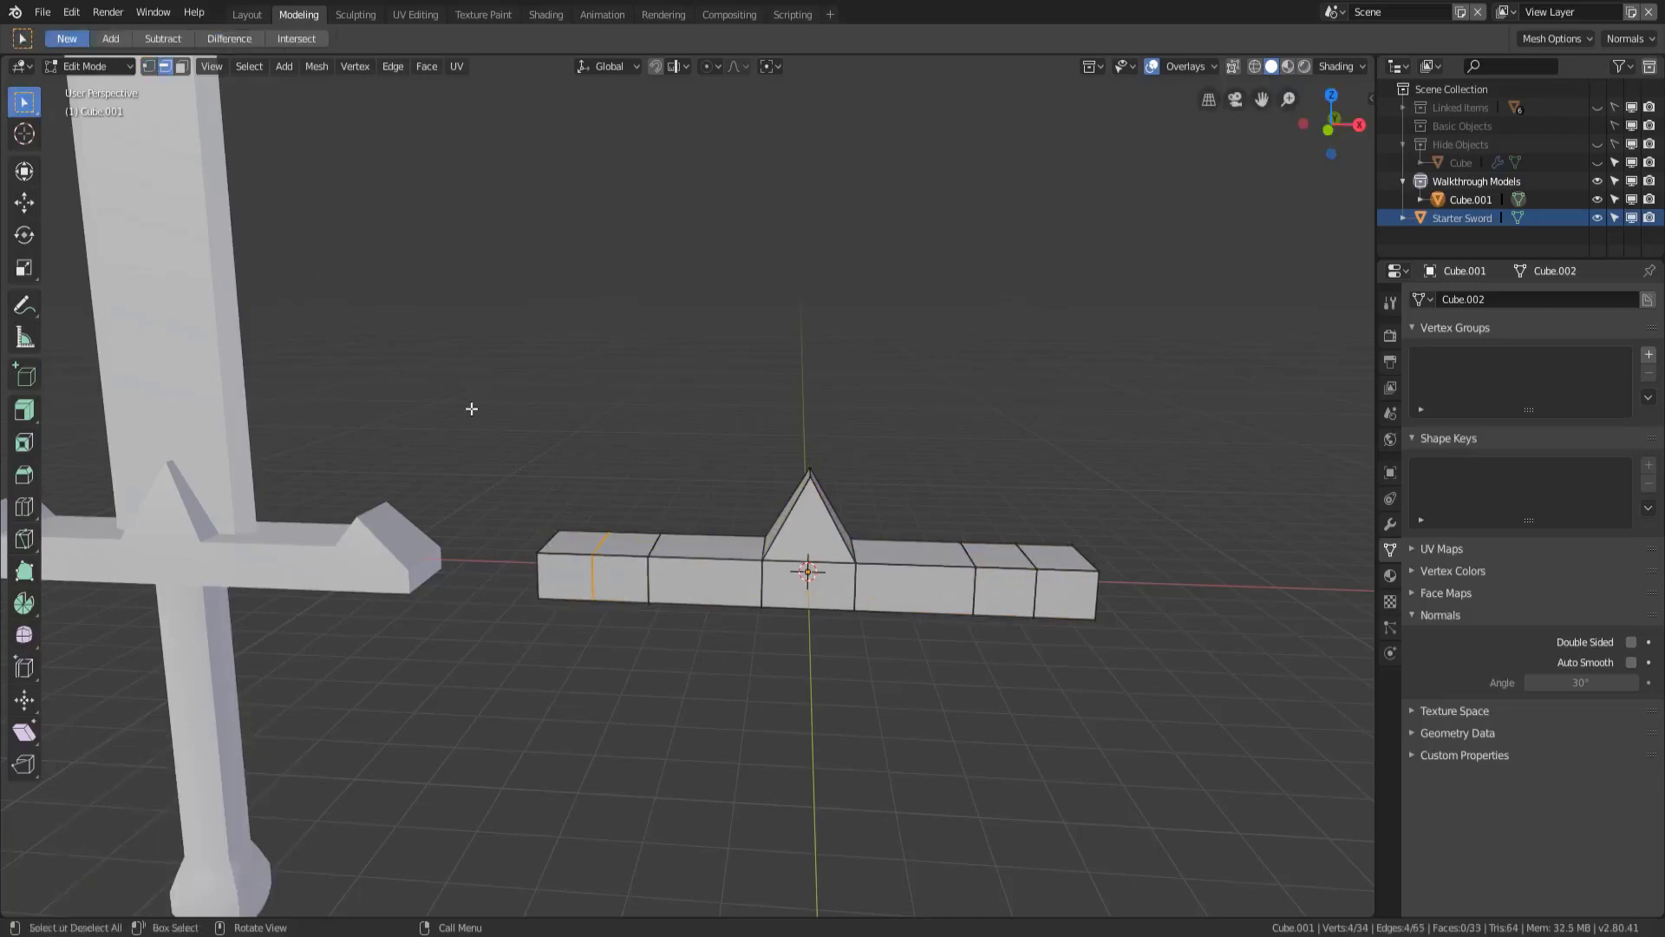
{"action": "left_click", "coordinate": [668, 555], "text": "alt"}
{"action": "key", "text": "x"}
{"action": "left_click", "coordinate": [673, 548]}
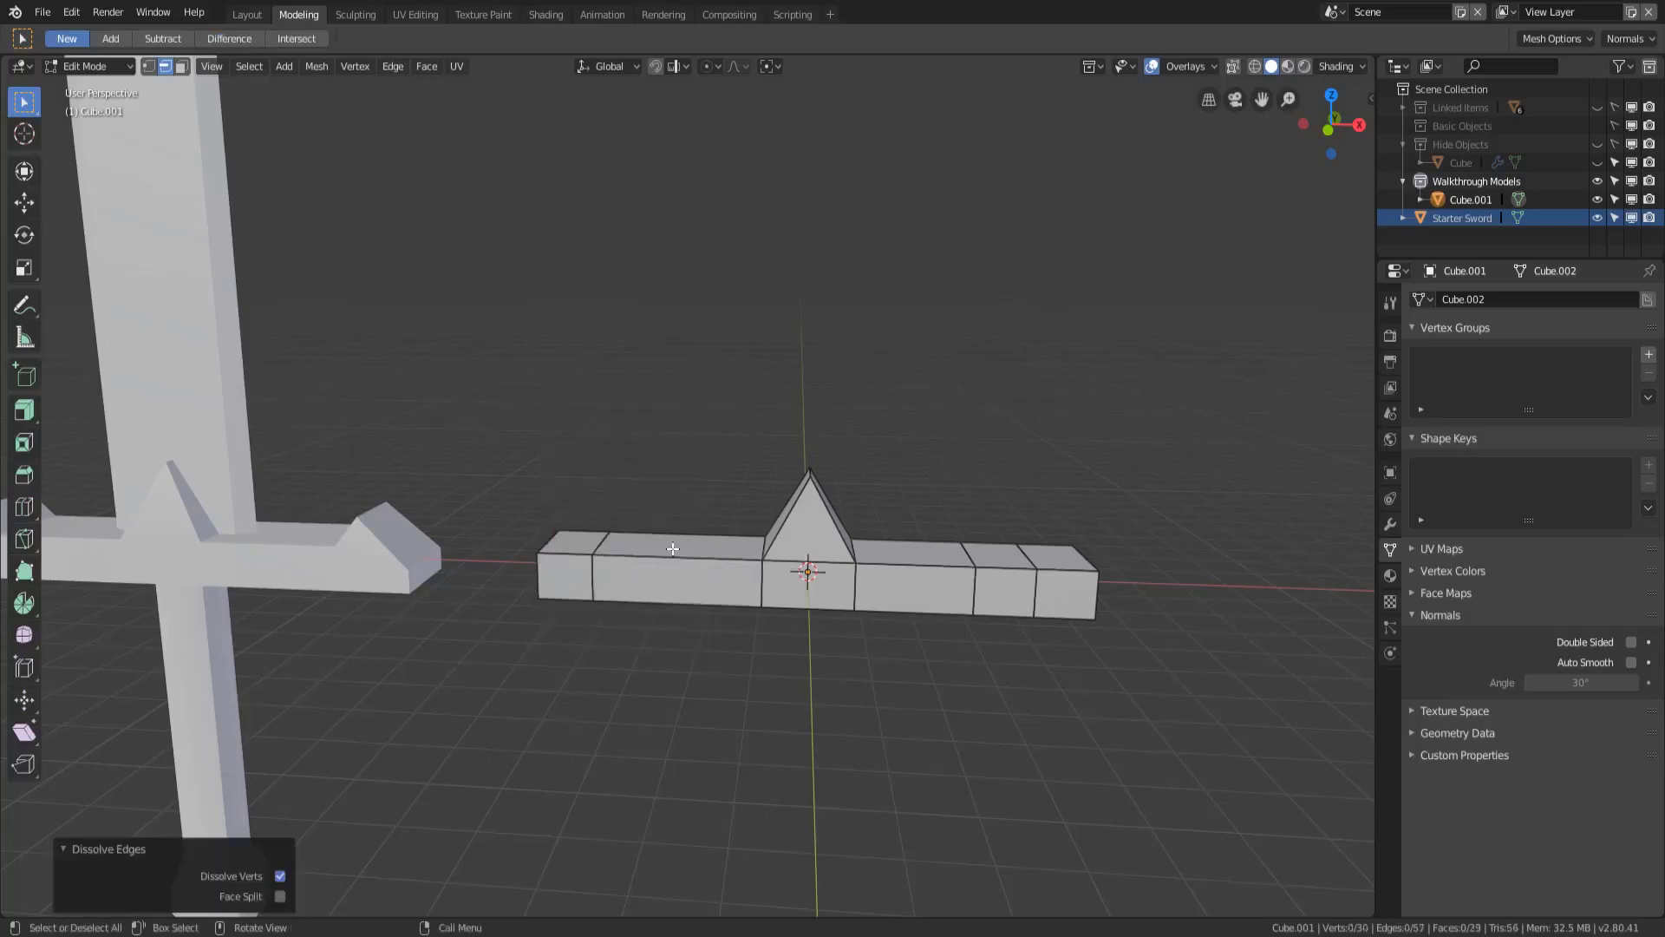
{"action": "left_click", "coordinate": [964, 552], "text": "alt"}
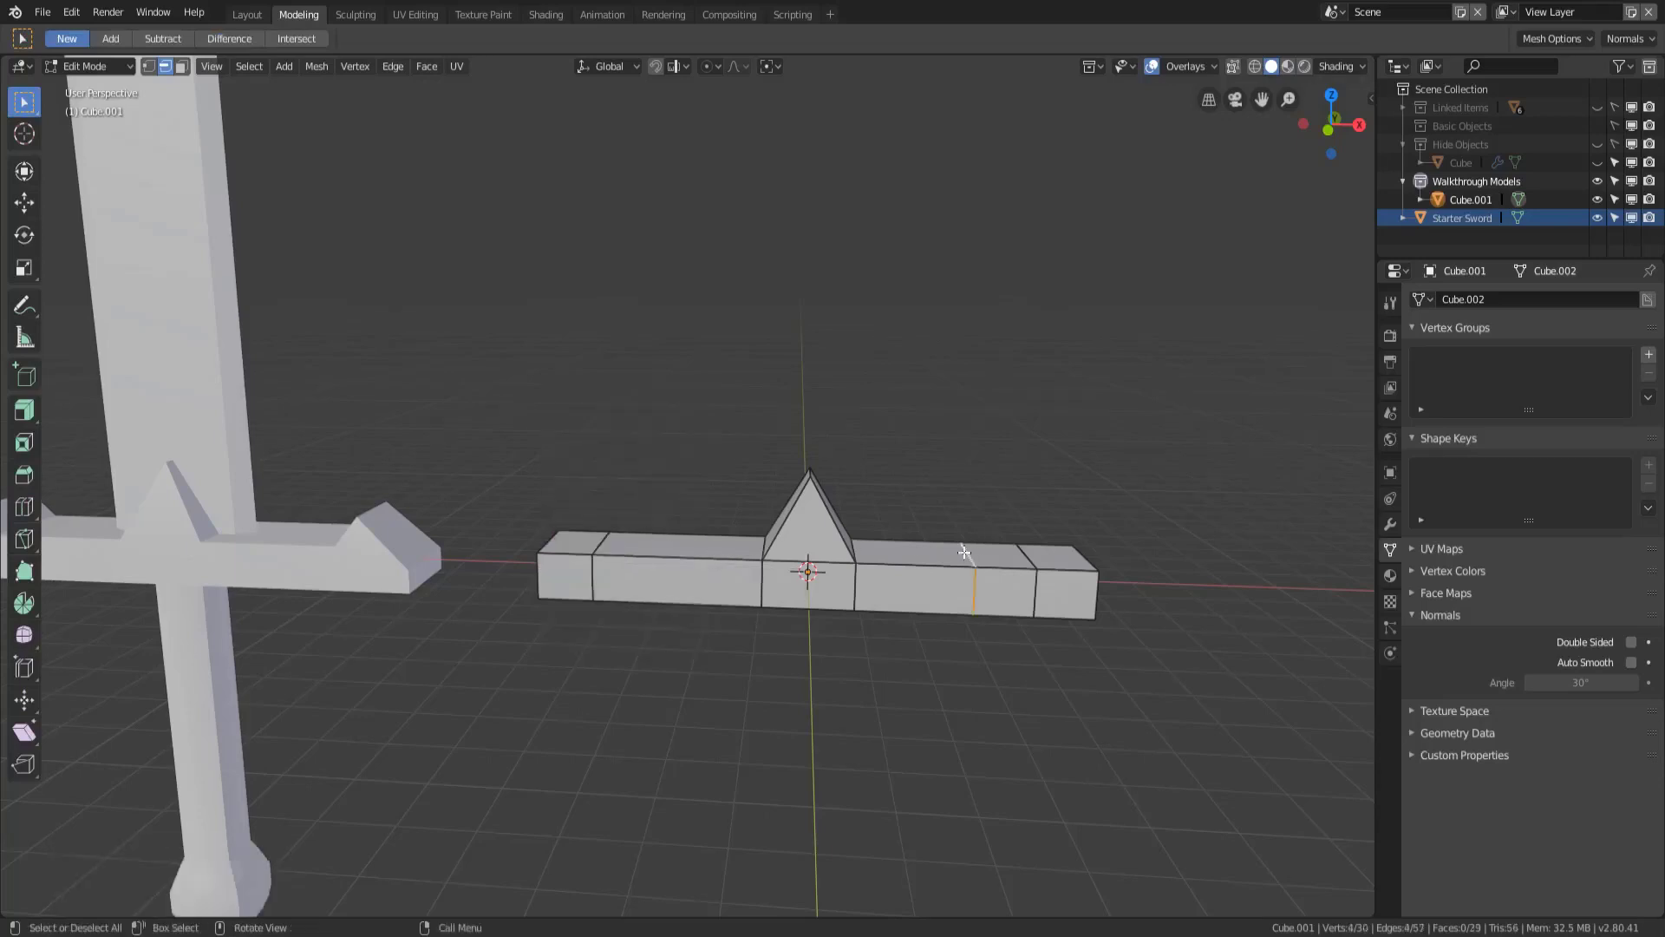
{"action": "key", "text": "x"}
{"action": "left_click", "coordinate": [961, 553]}
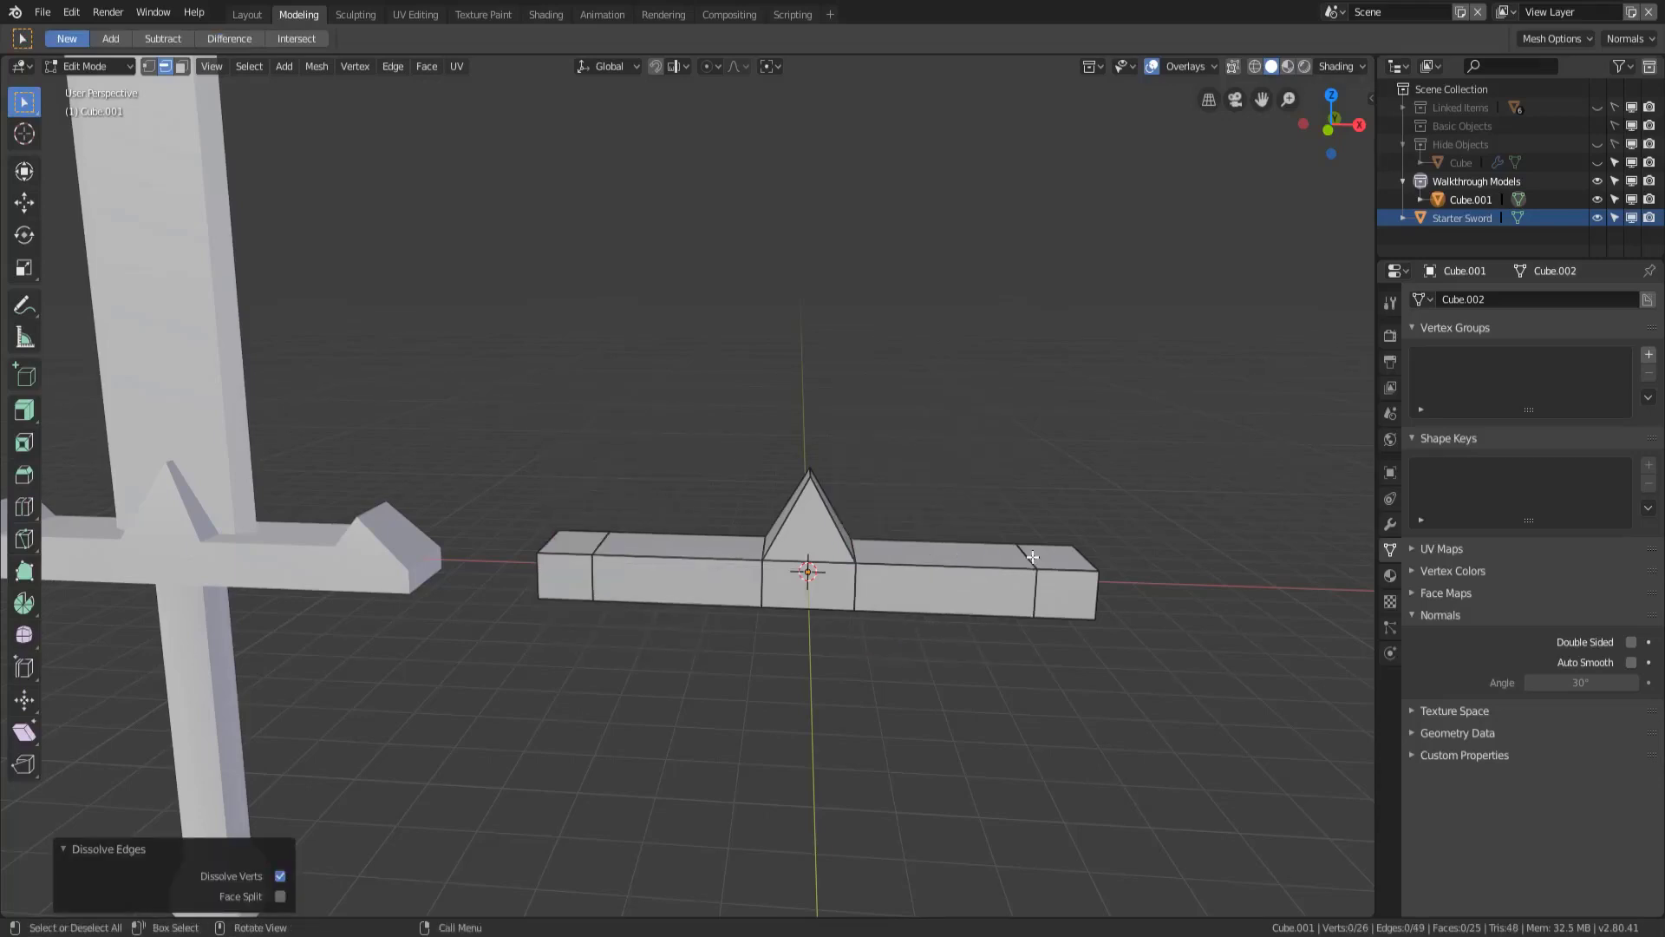
- Select the top edges of the outer loops on both arms and view the crossguard from the front
{"action": "left_click", "coordinate": [1029, 558]}
{"action": "left_click", "coordinate": [599, 538], "text": "shift"}
{"action": "key", "text": "KP_1"}
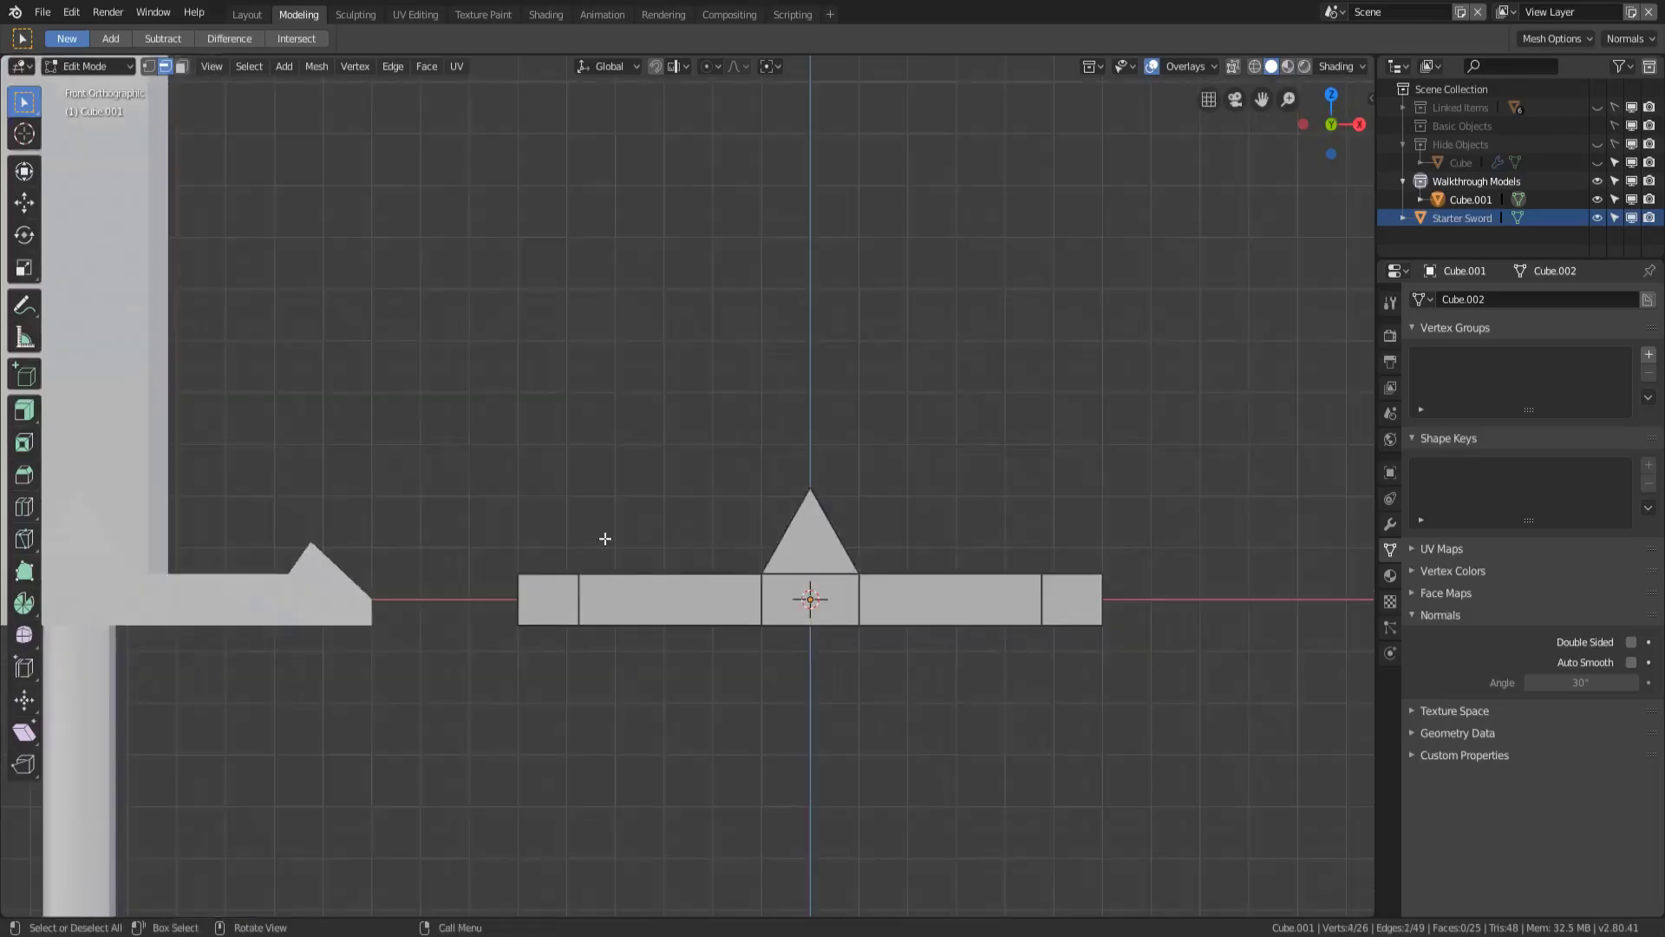
{"action": "key", "text": "g"}
{"action": "key", "text": "z"}
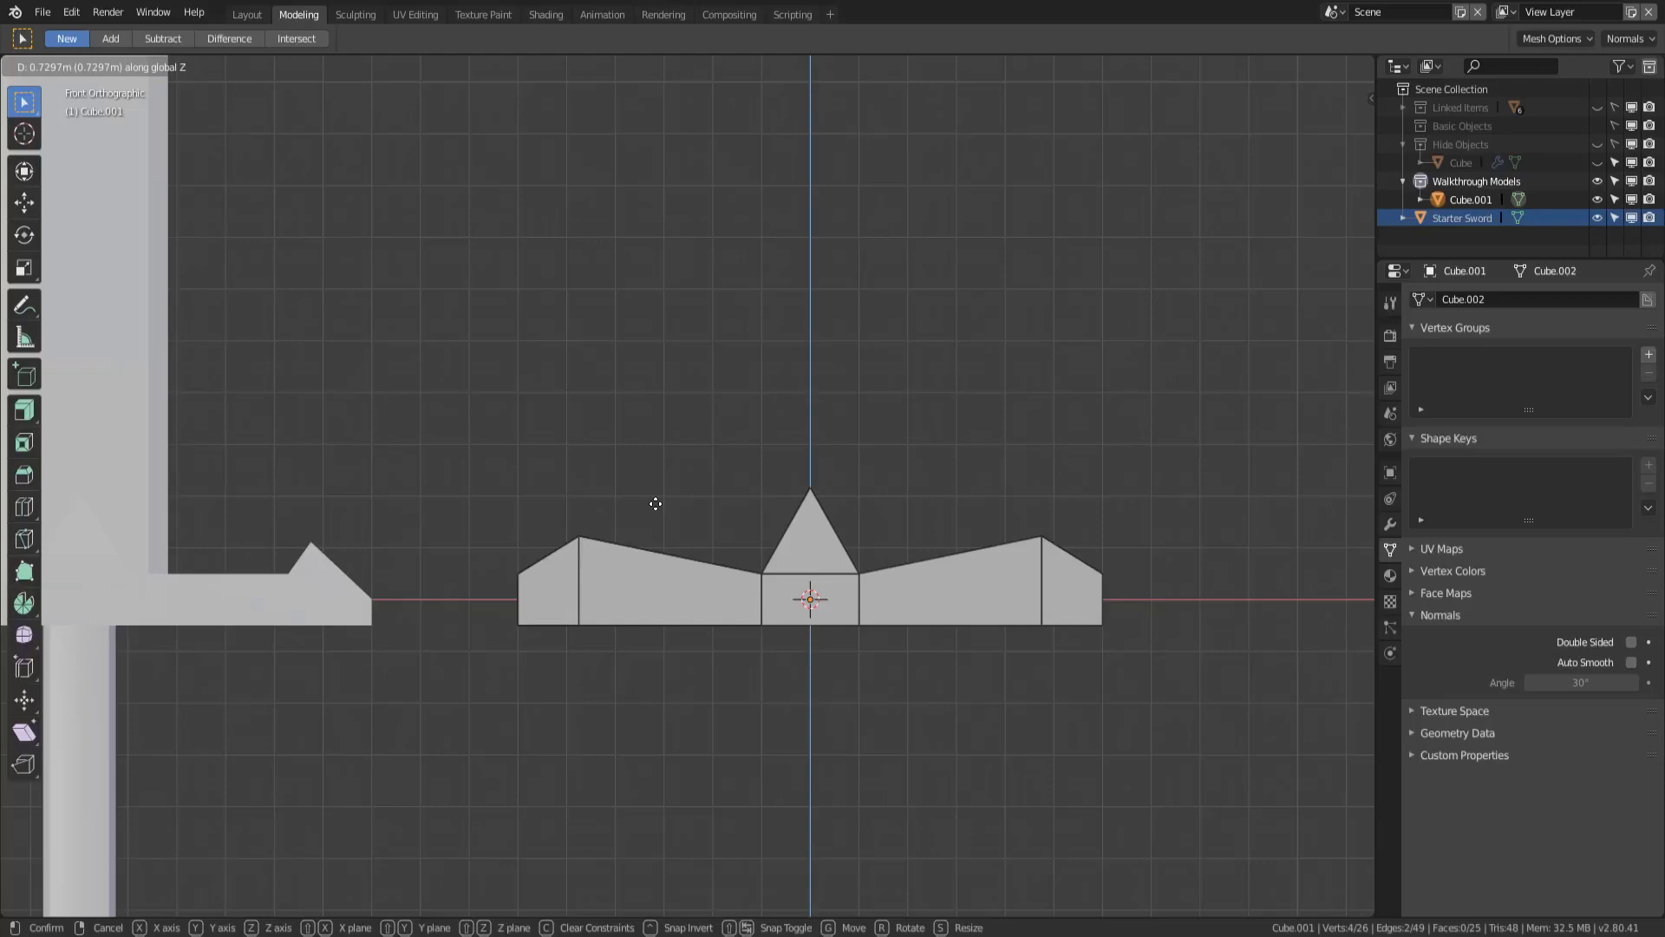
{"action": "key", "text": "Escape"}
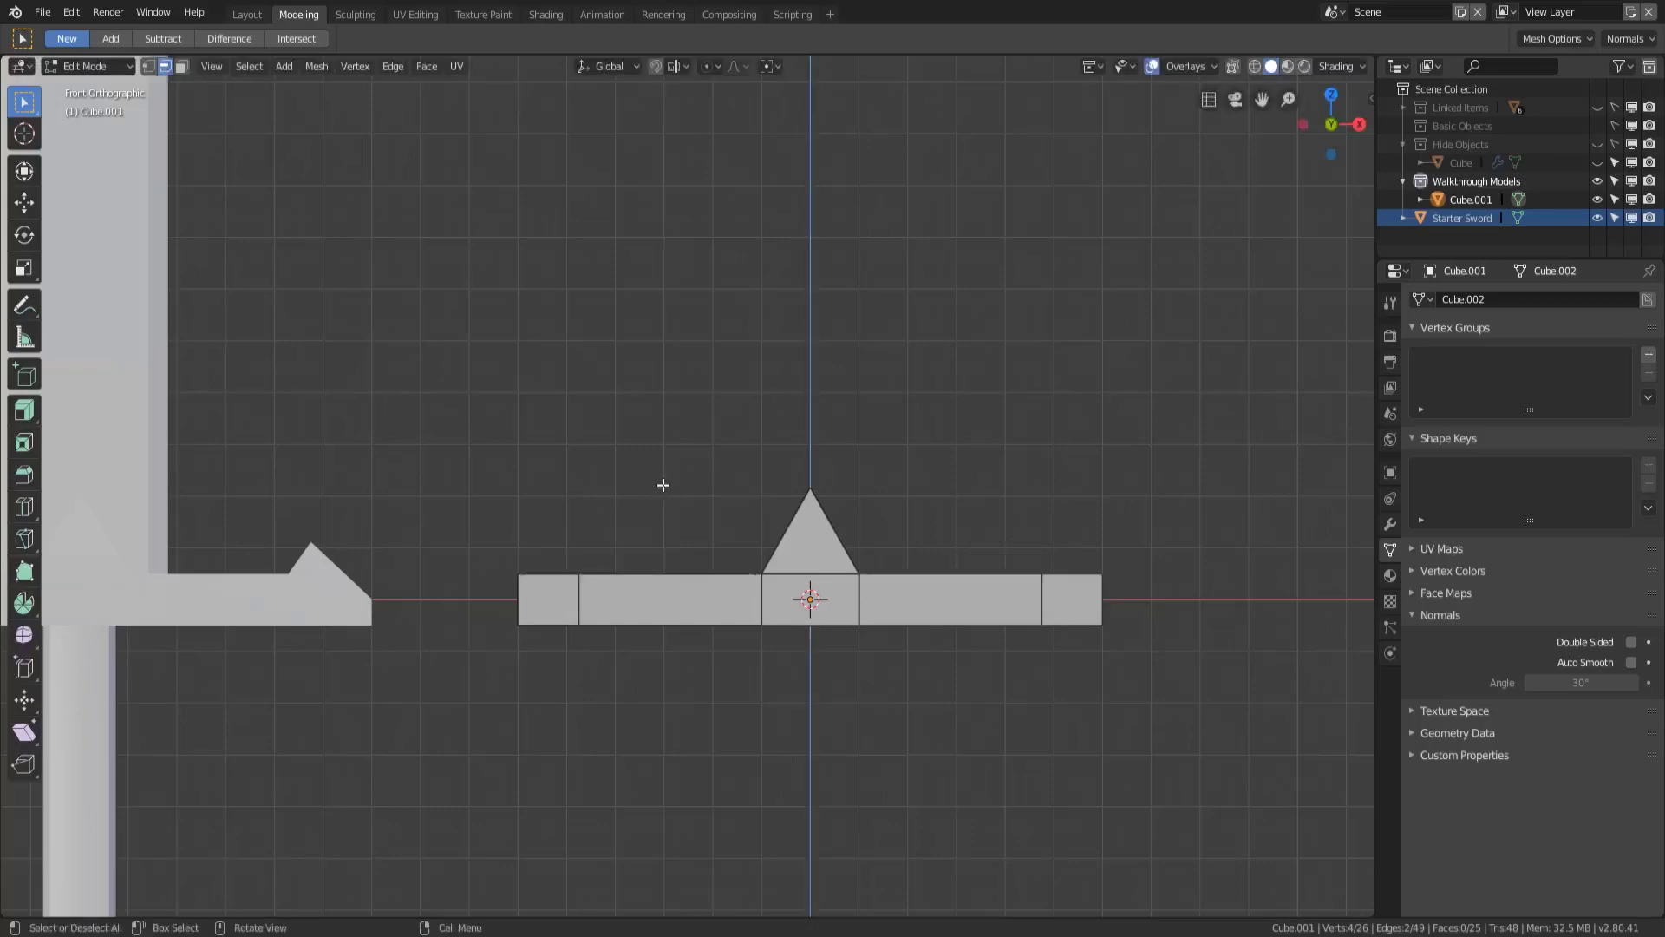
- Start the Shortcut VUr input display and bring up the selection's transform and view settings
{"action": "key", "text": "n"}
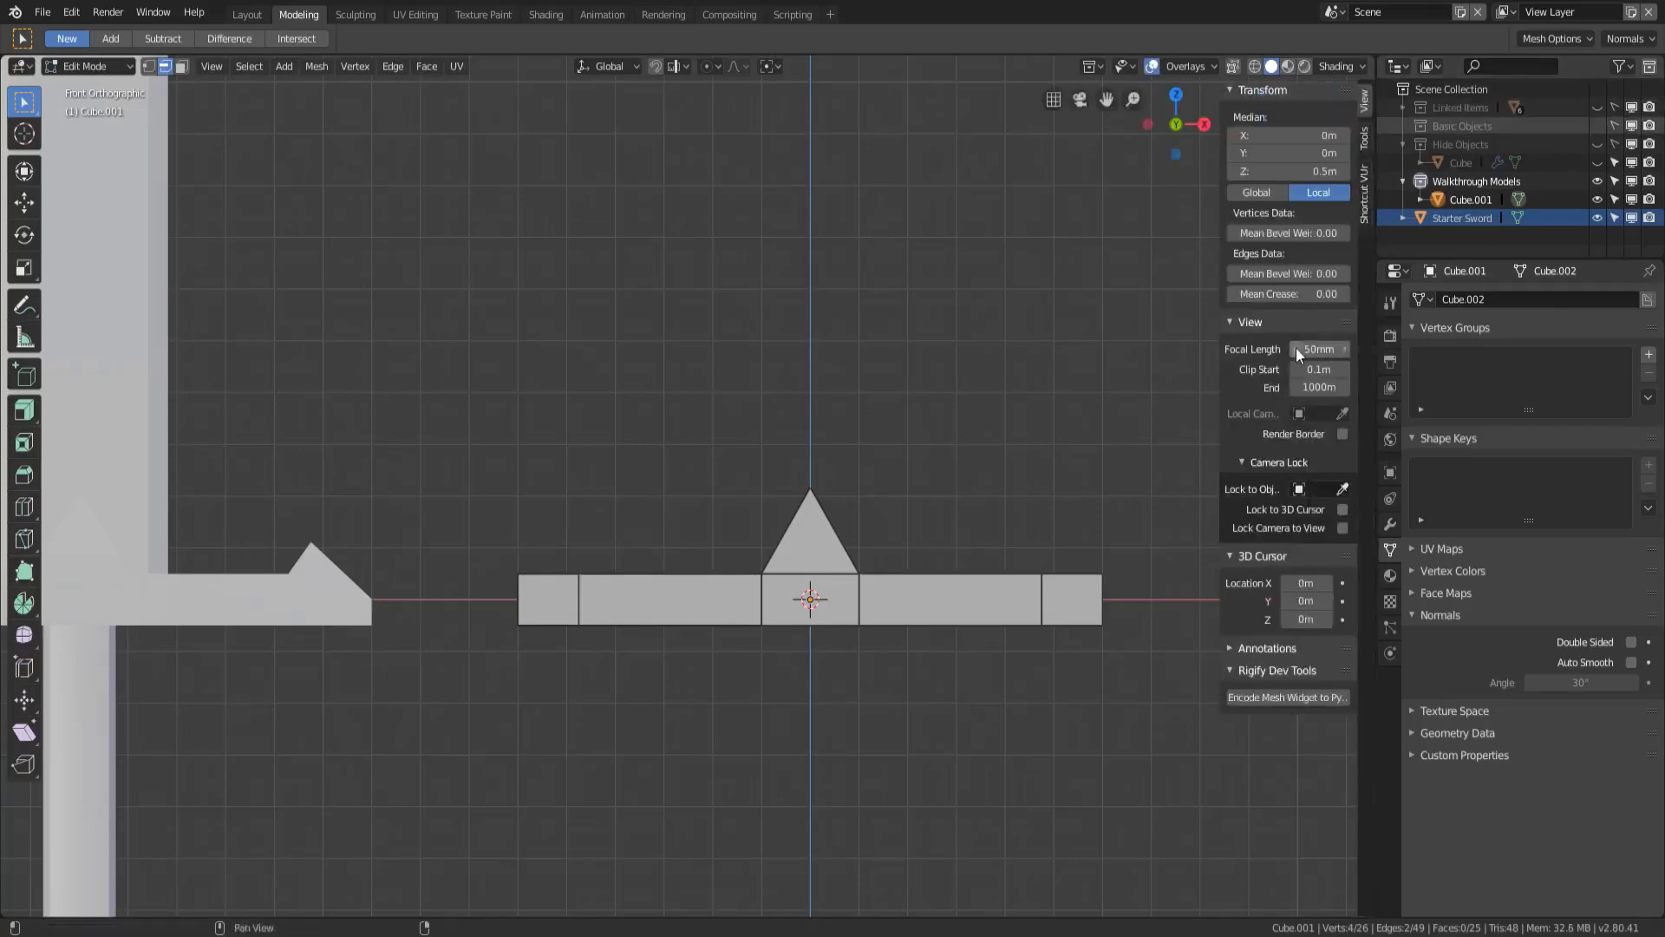
{"action": "left_click", "coordinate": [1364, 193]}
{"action": "left_click", "coordinate": [1292, 116]}
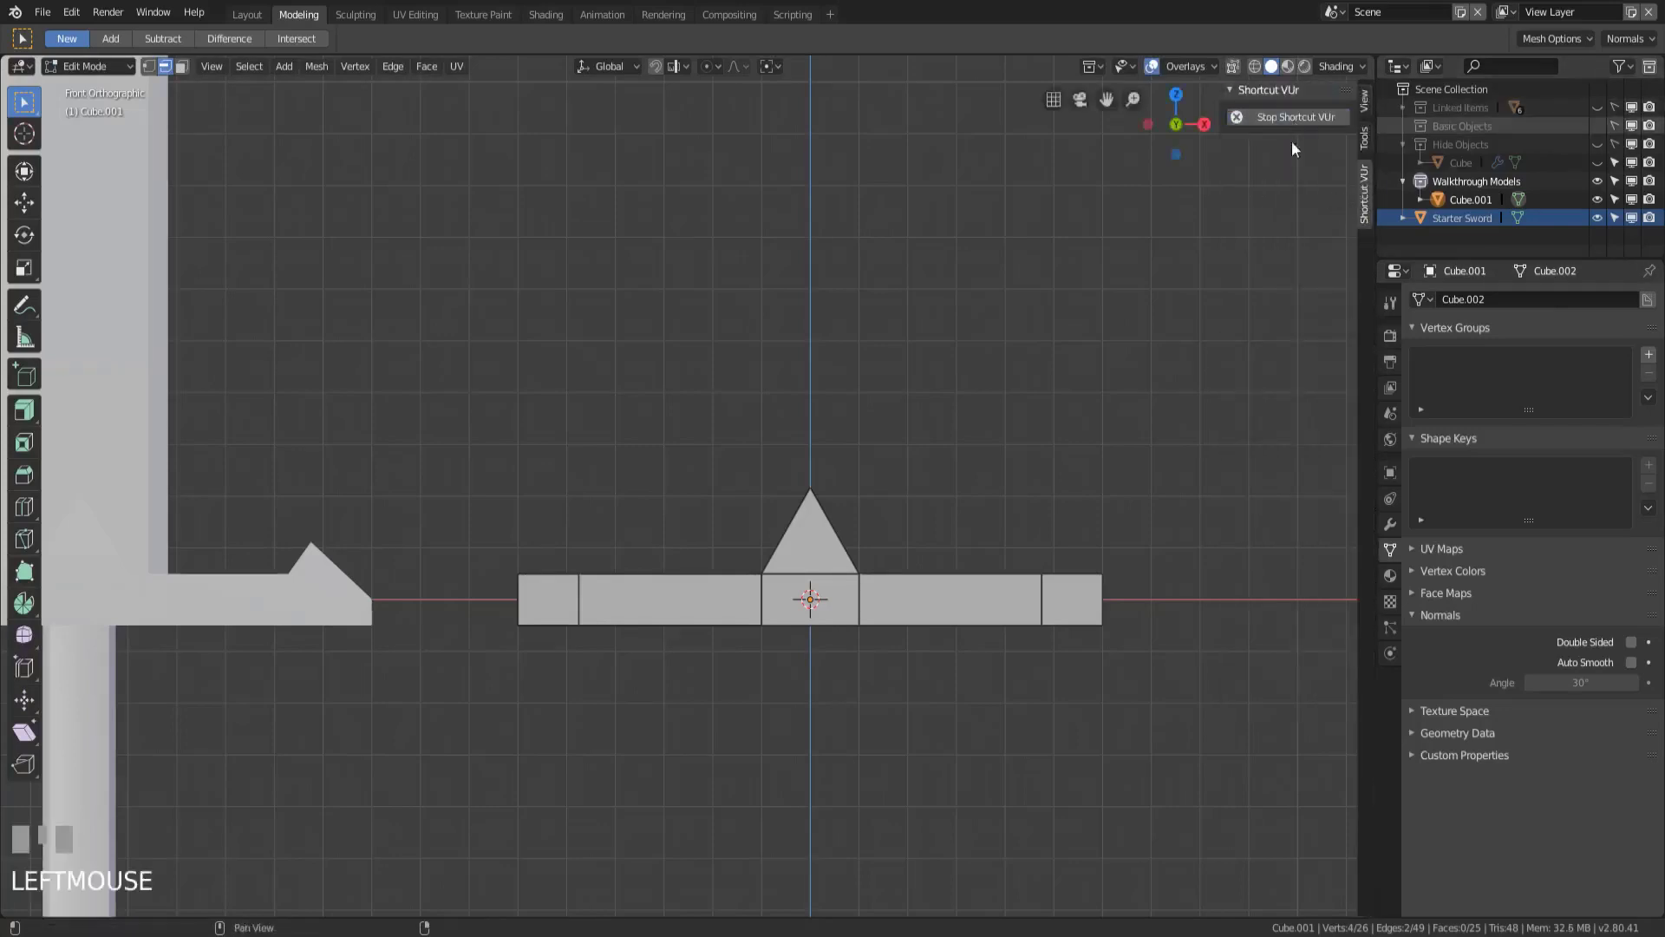
{"action": "left_click", "coordinate": [1229, 90]}
{"action": "left_click", "coordinate": [1365, 99]}
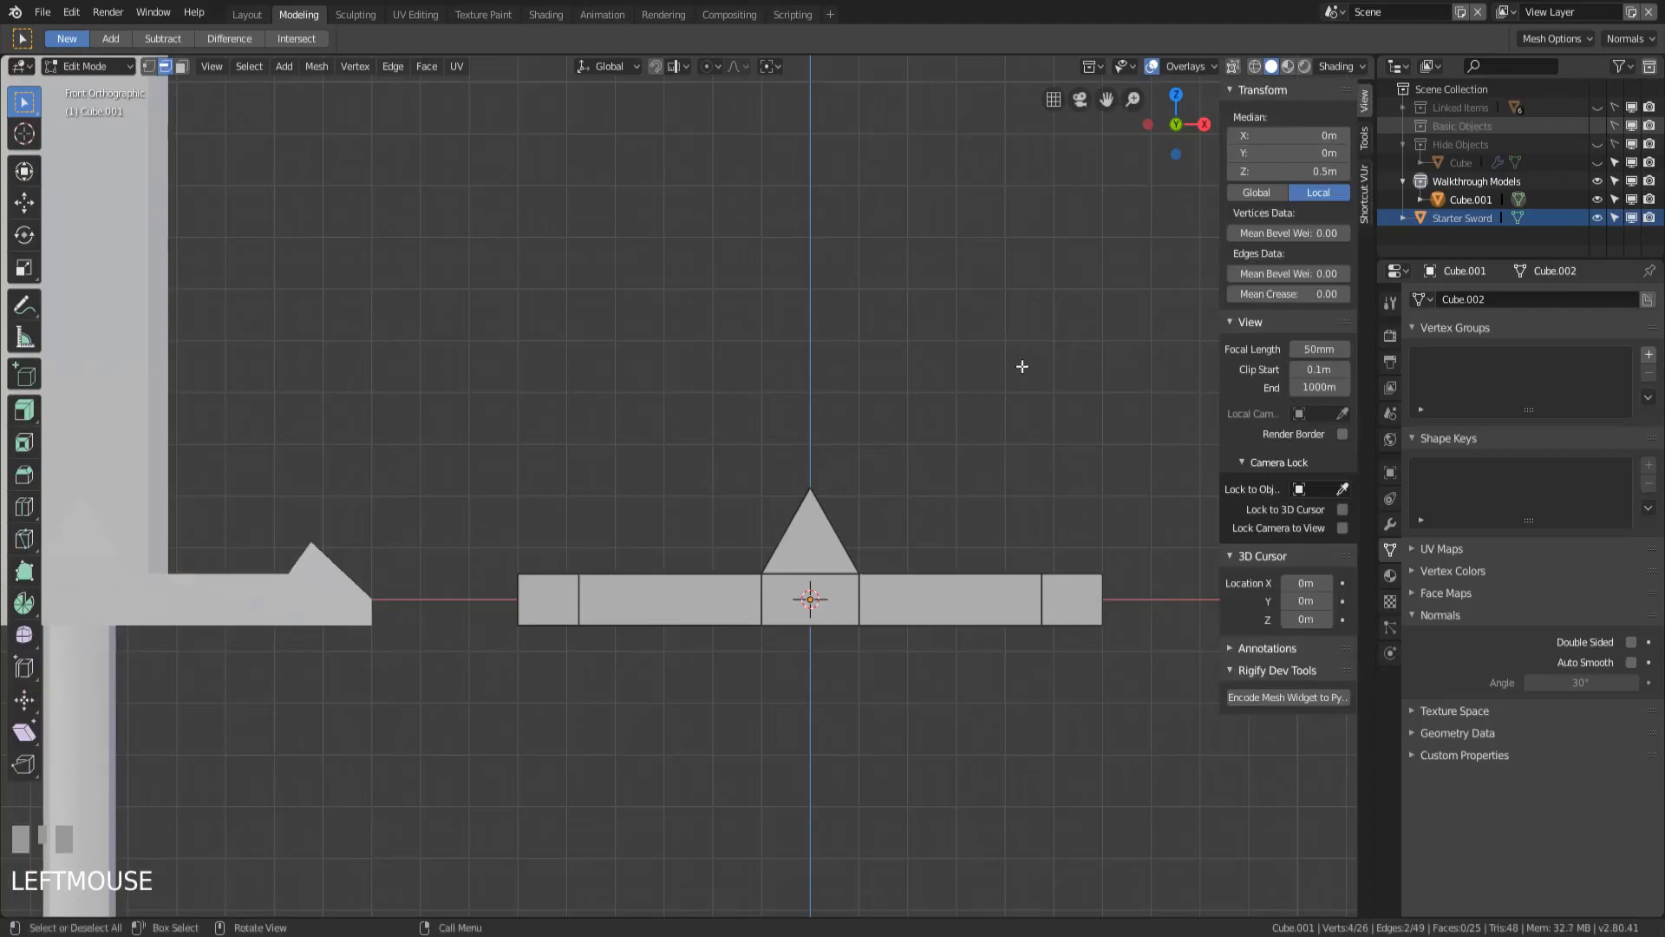
- Add a centred loop cut to each crossguard arm between the central block and the outer edge loop
{"action": "key", "text": "n"}
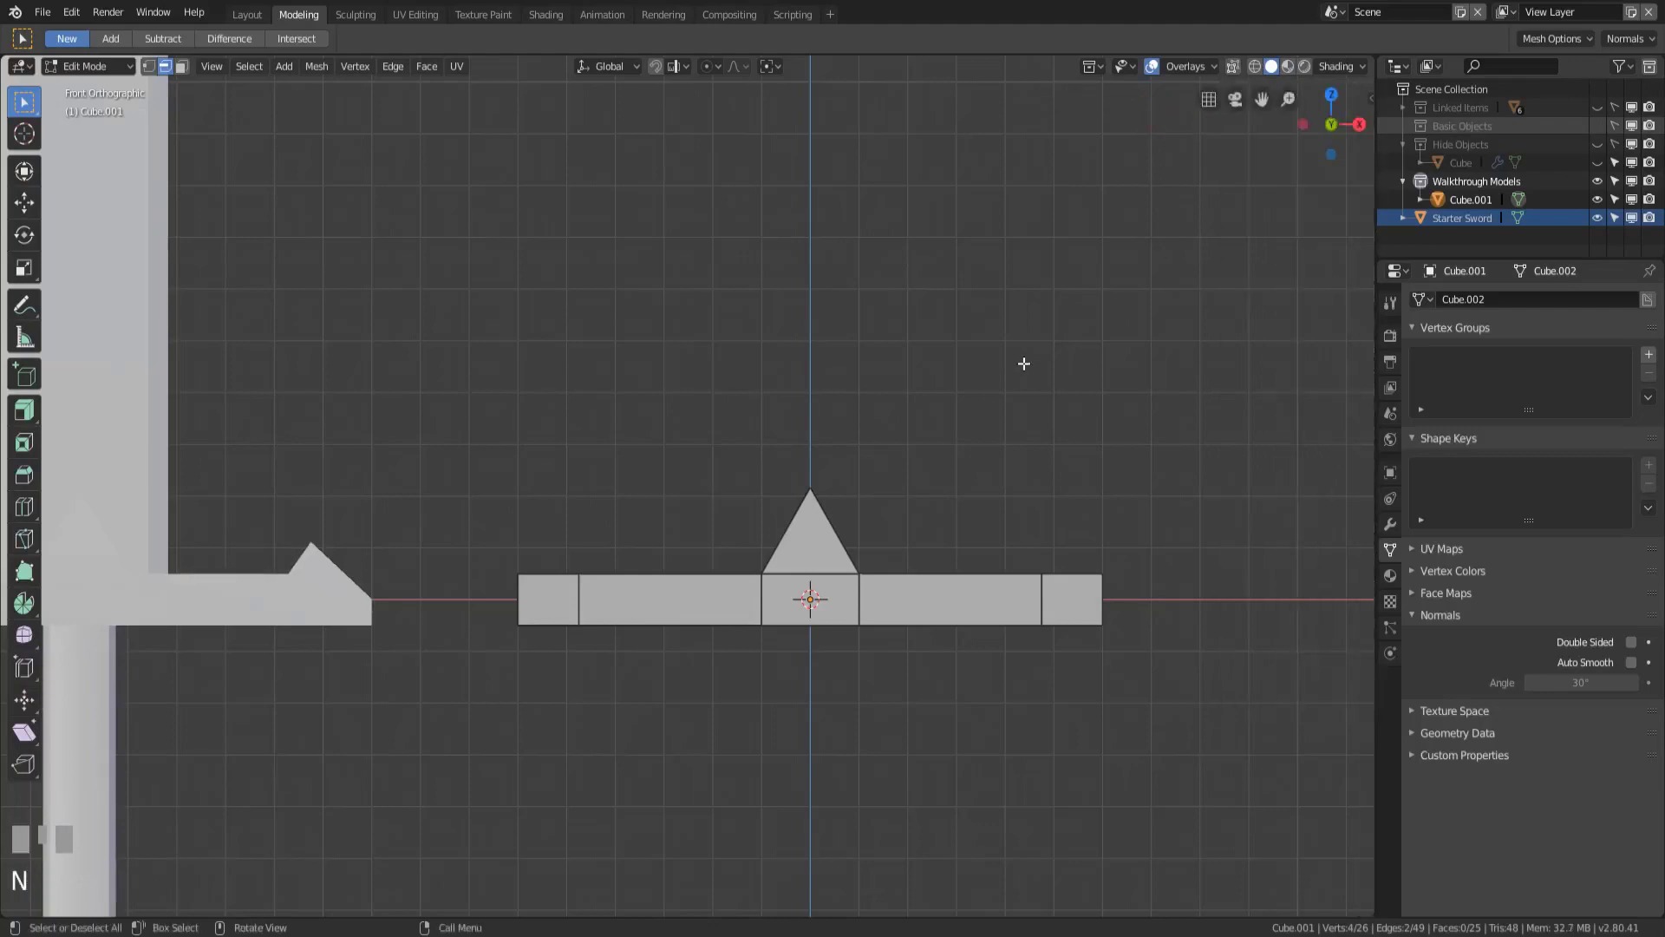
{"action": "middle_click_drag", "start_coordinate": [856, 508], "coordinate": [819, 615]}
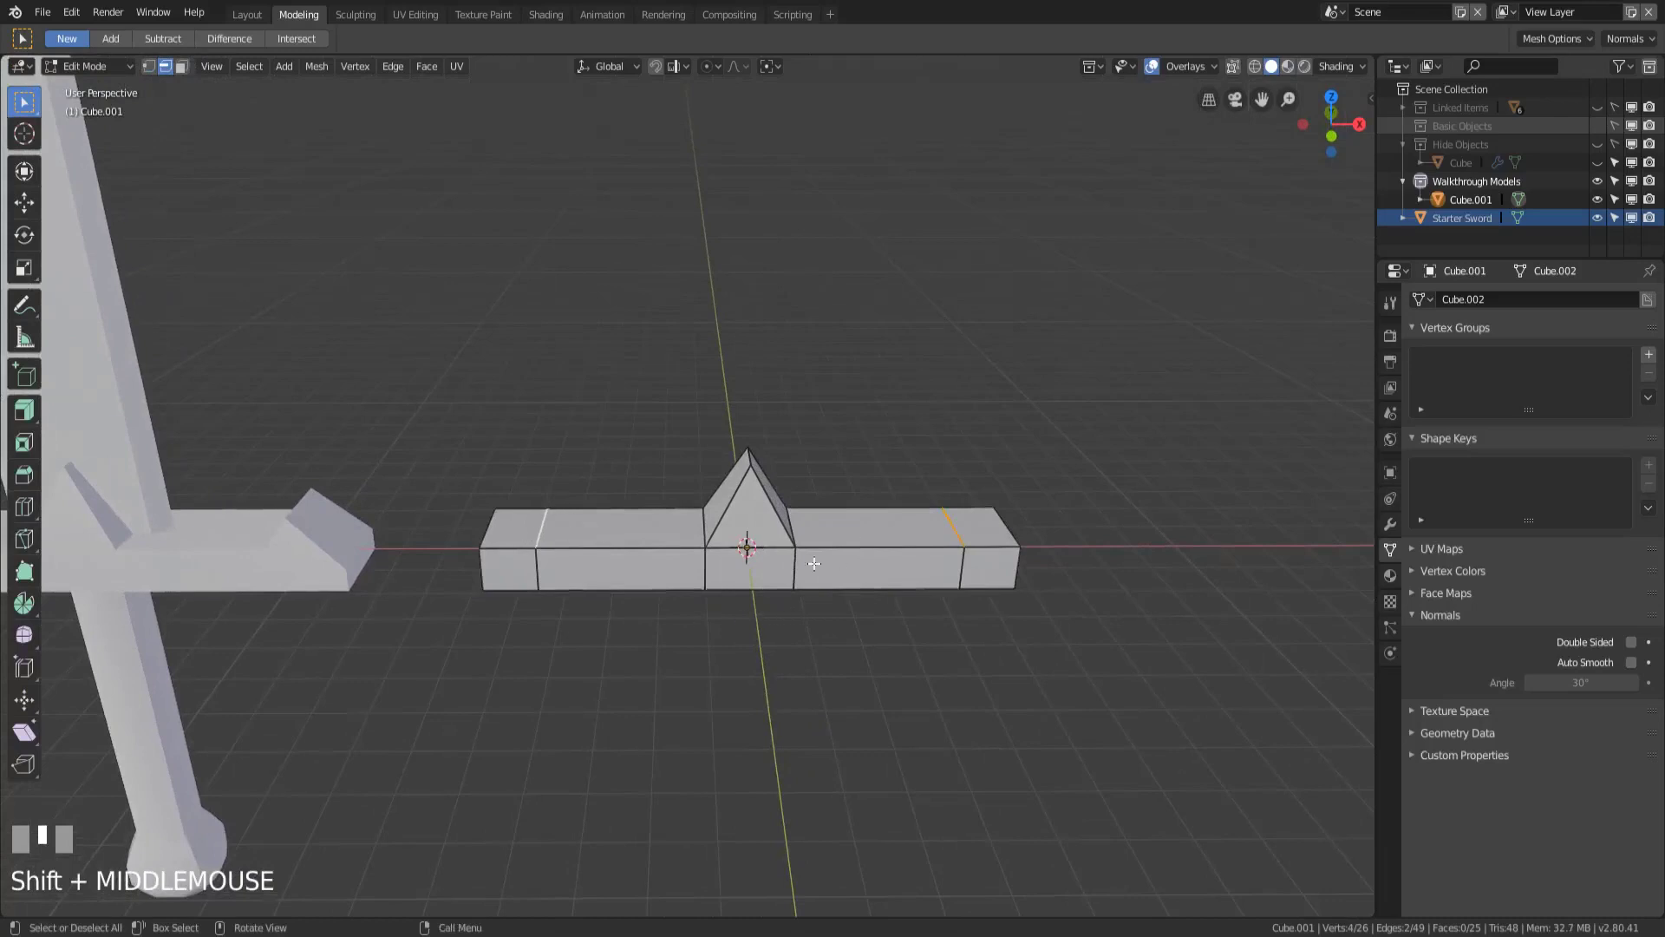
{"action": "left_click", "coordinate": [25, 506]}
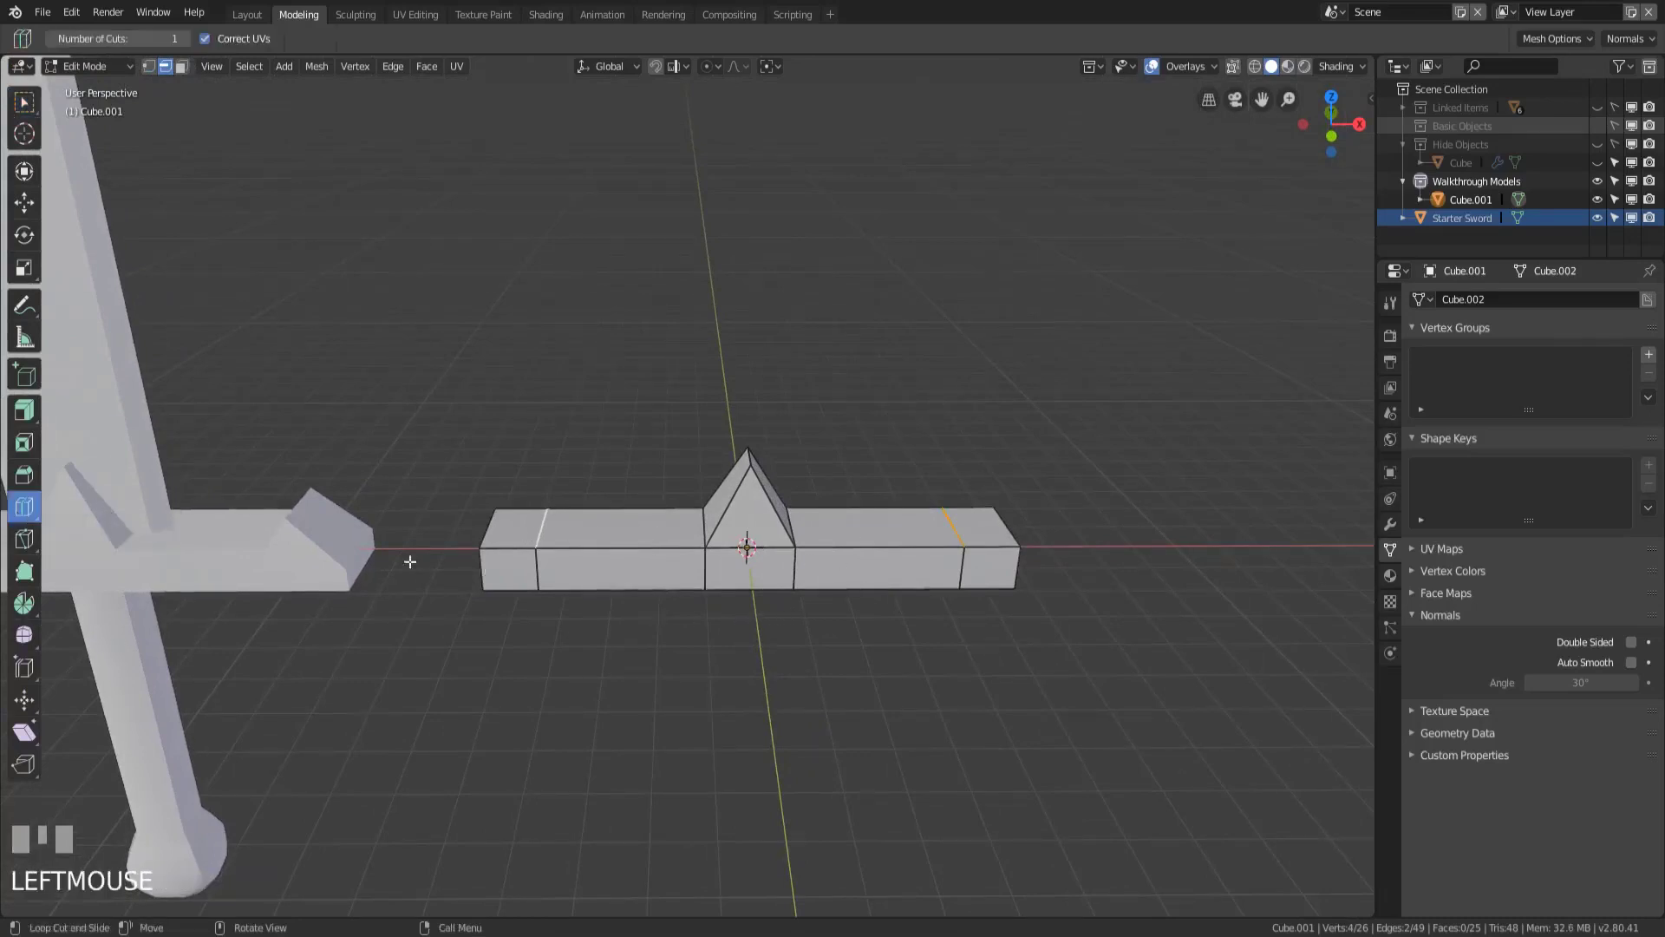
{"action": "left_click", "coordinate": [635, 532]}
{"action": "left_click", "coordinate": [878, 537]}
{"action": "key", "text": "Escape"}
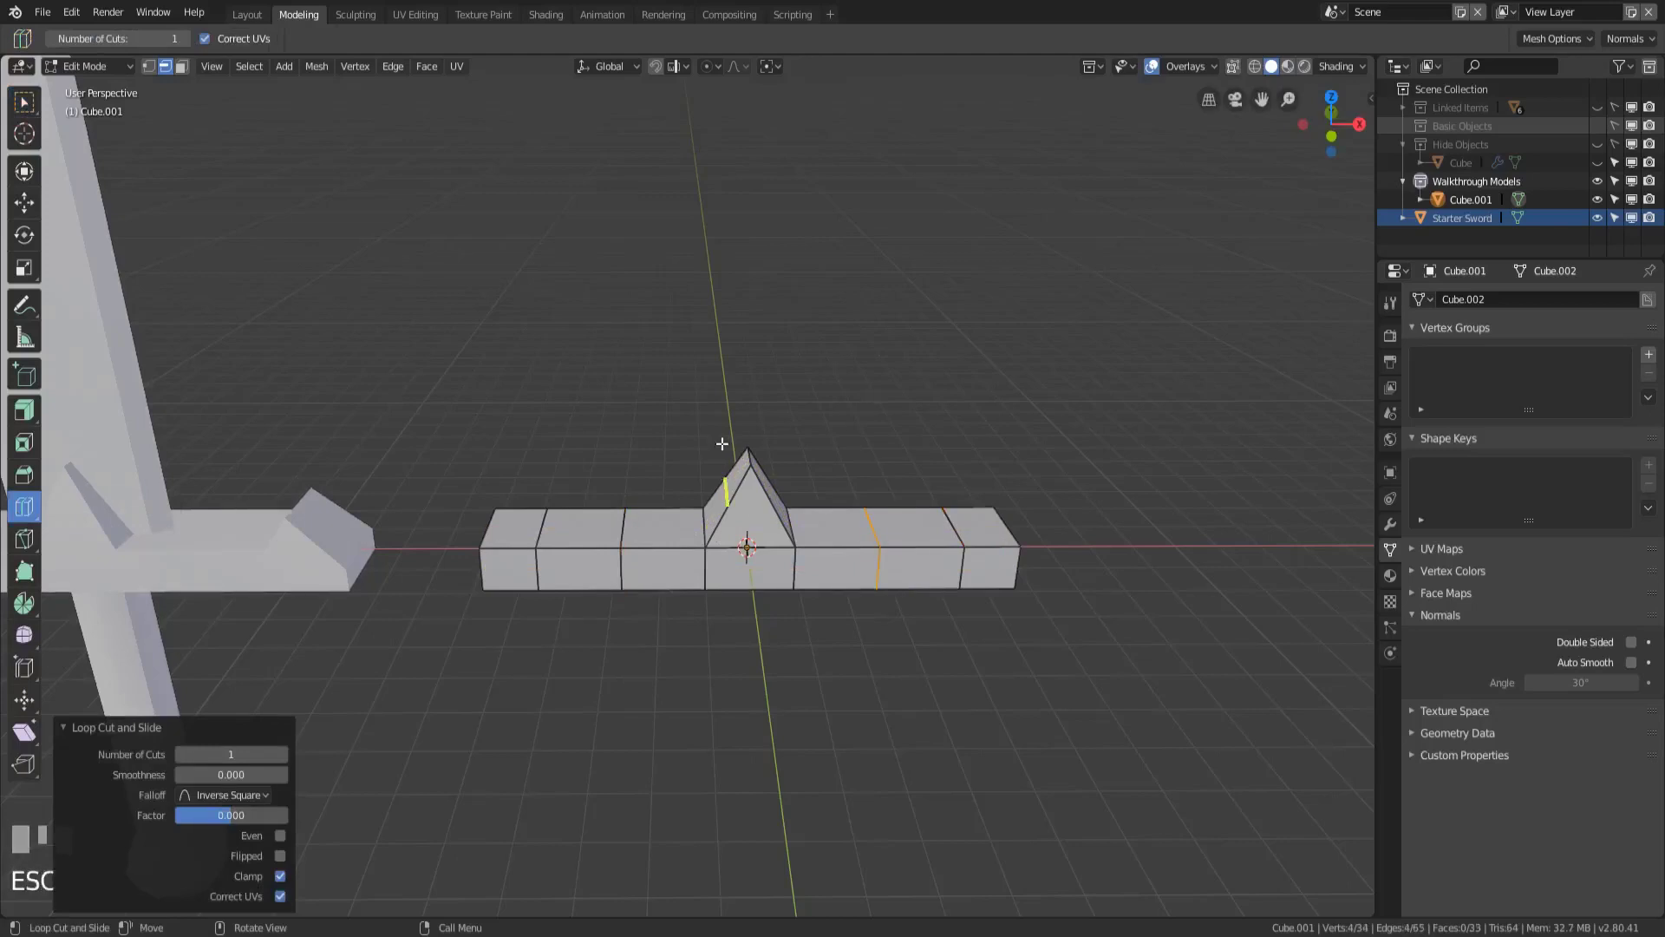
{"action": "left_click", "coordinate": [15, 109]}
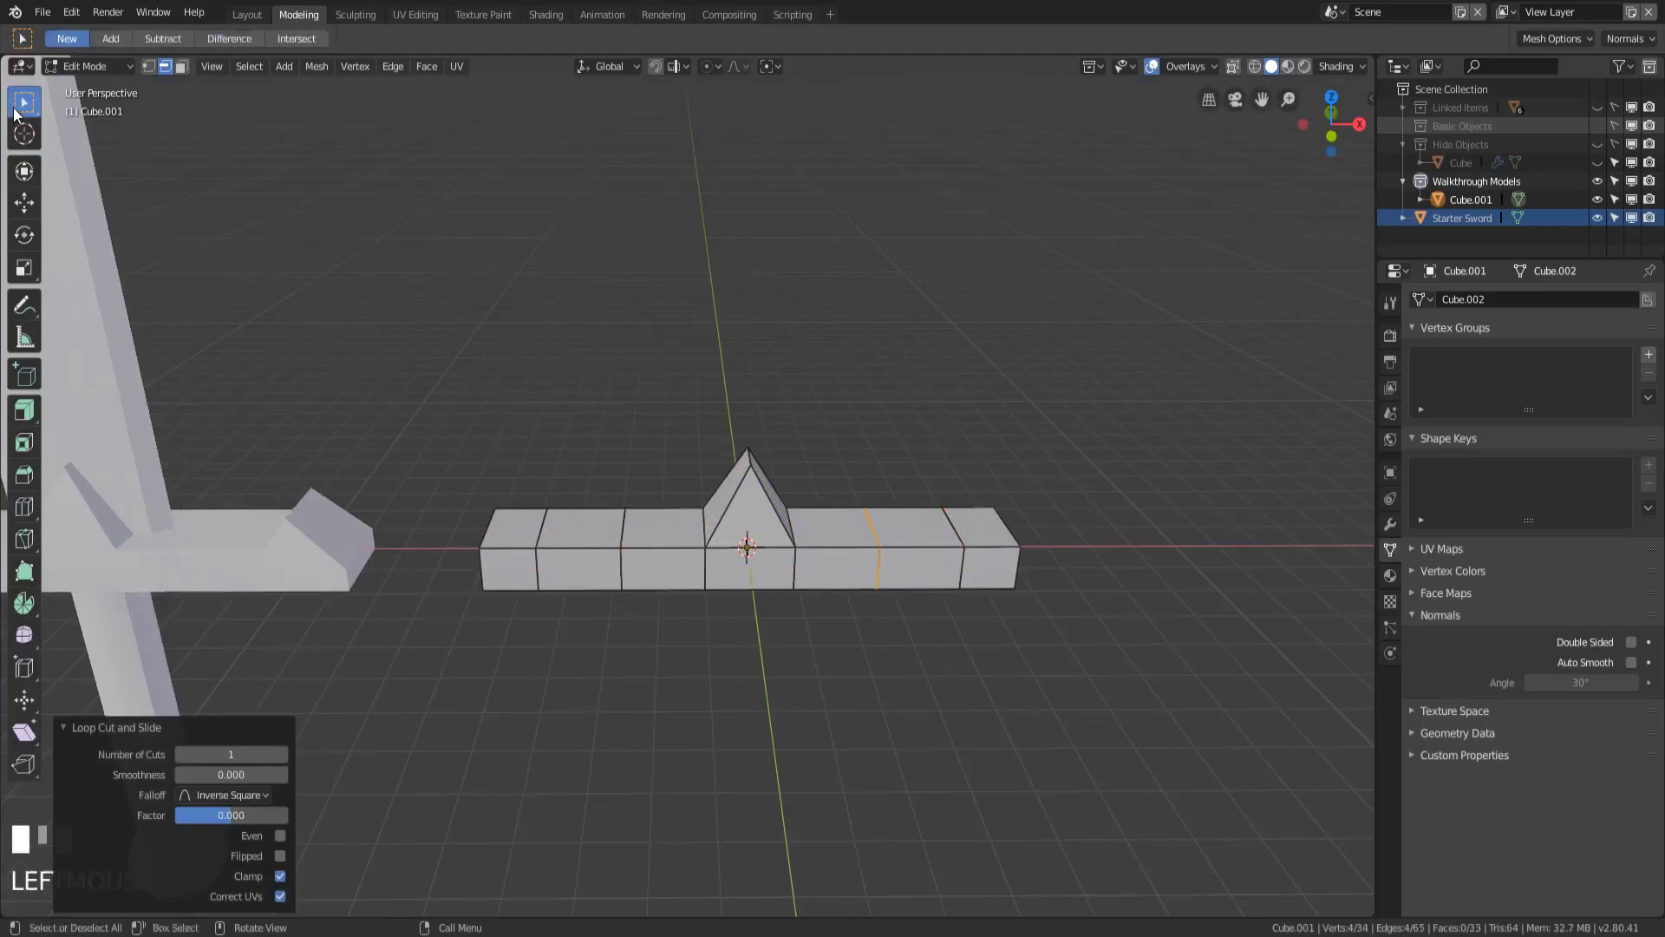
- Edge-slide the left arm's middle loop outward by a factor of -0.5 toward the outer loop
{"action": "left_click", "coordinate": [624, 534], "text": "alt"}
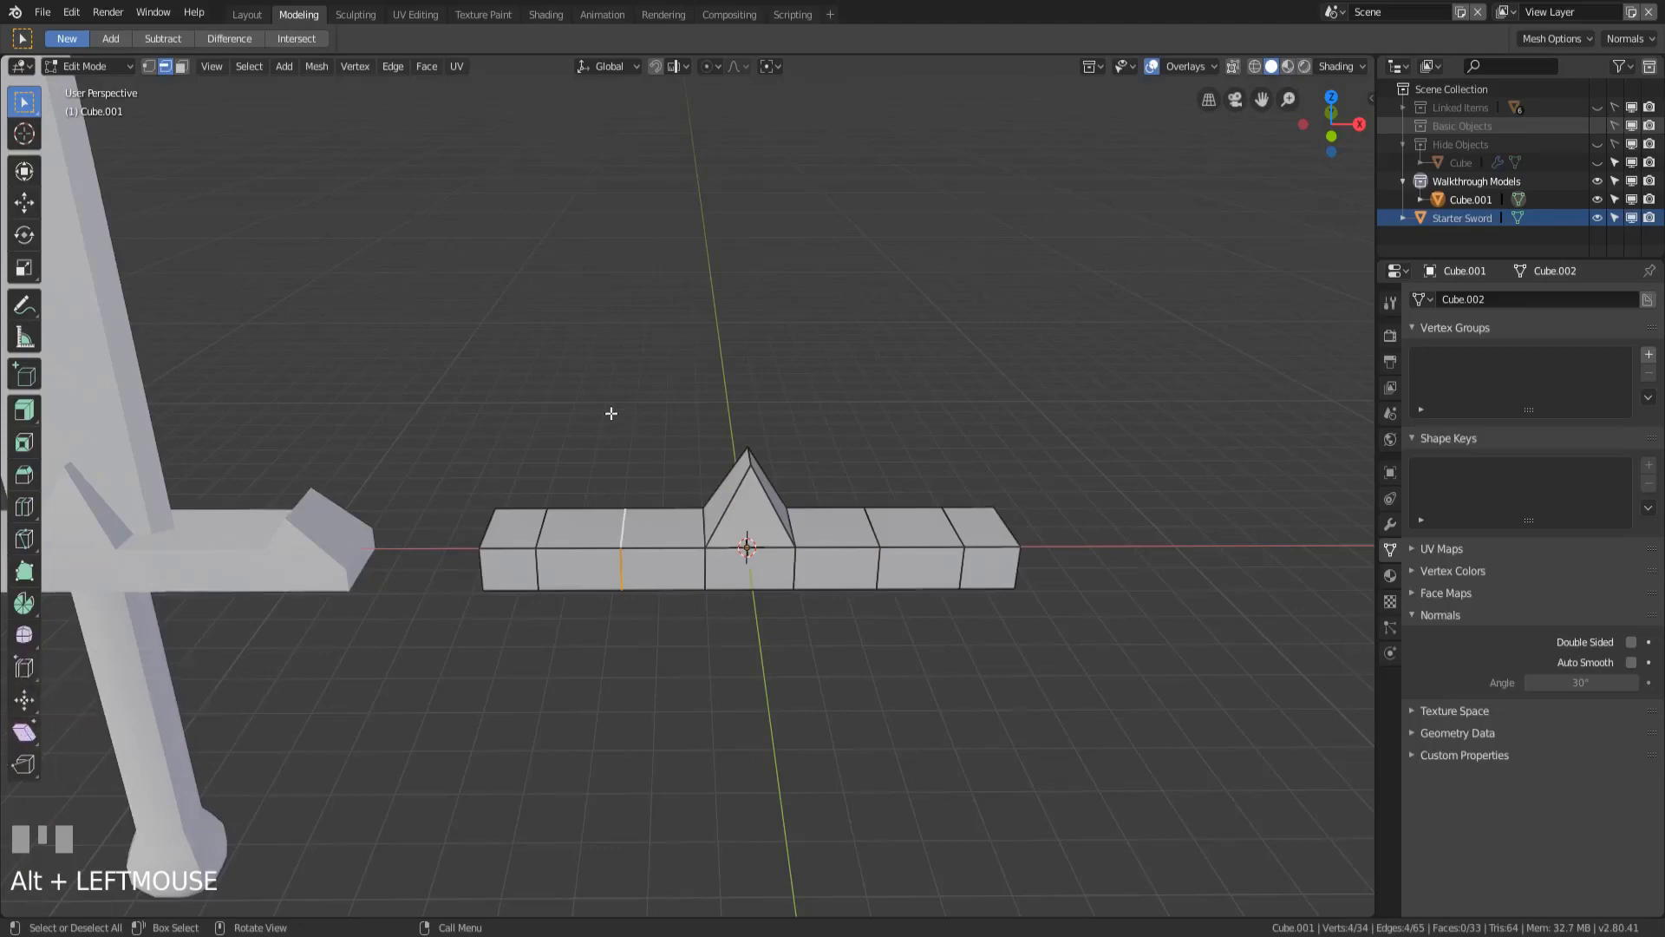
{"action": "key", "text": "g"}
{"action": "key", "text": "g"}
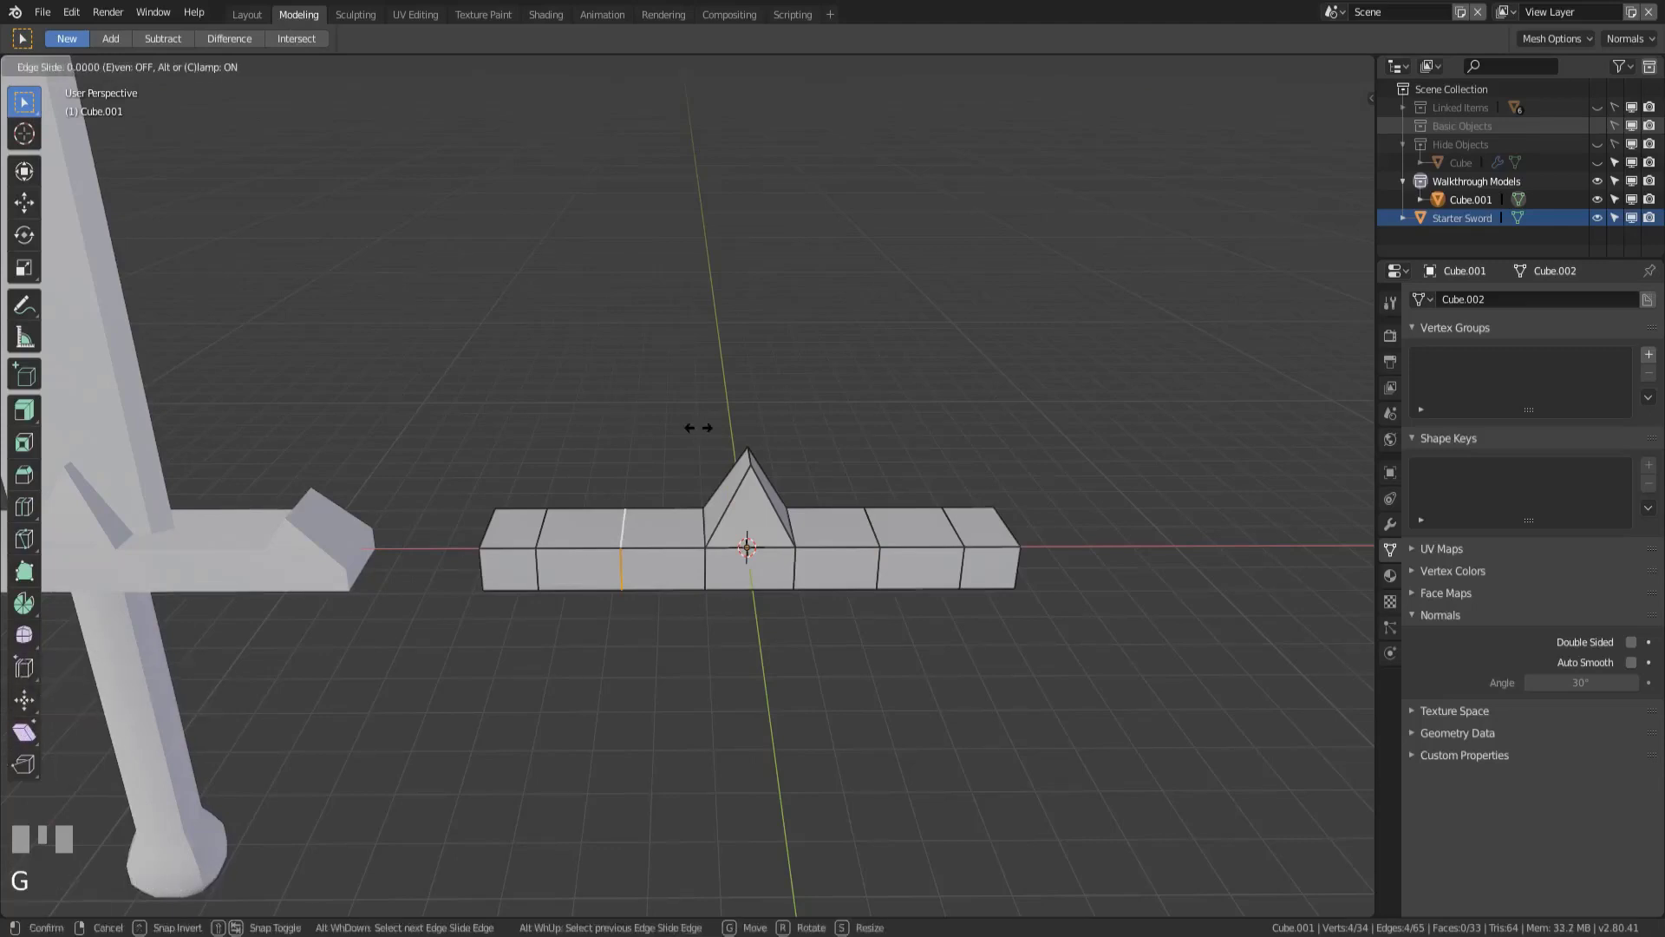
{"action": "type", "text": ".5"}
{"action": "key", "text": "minus"}
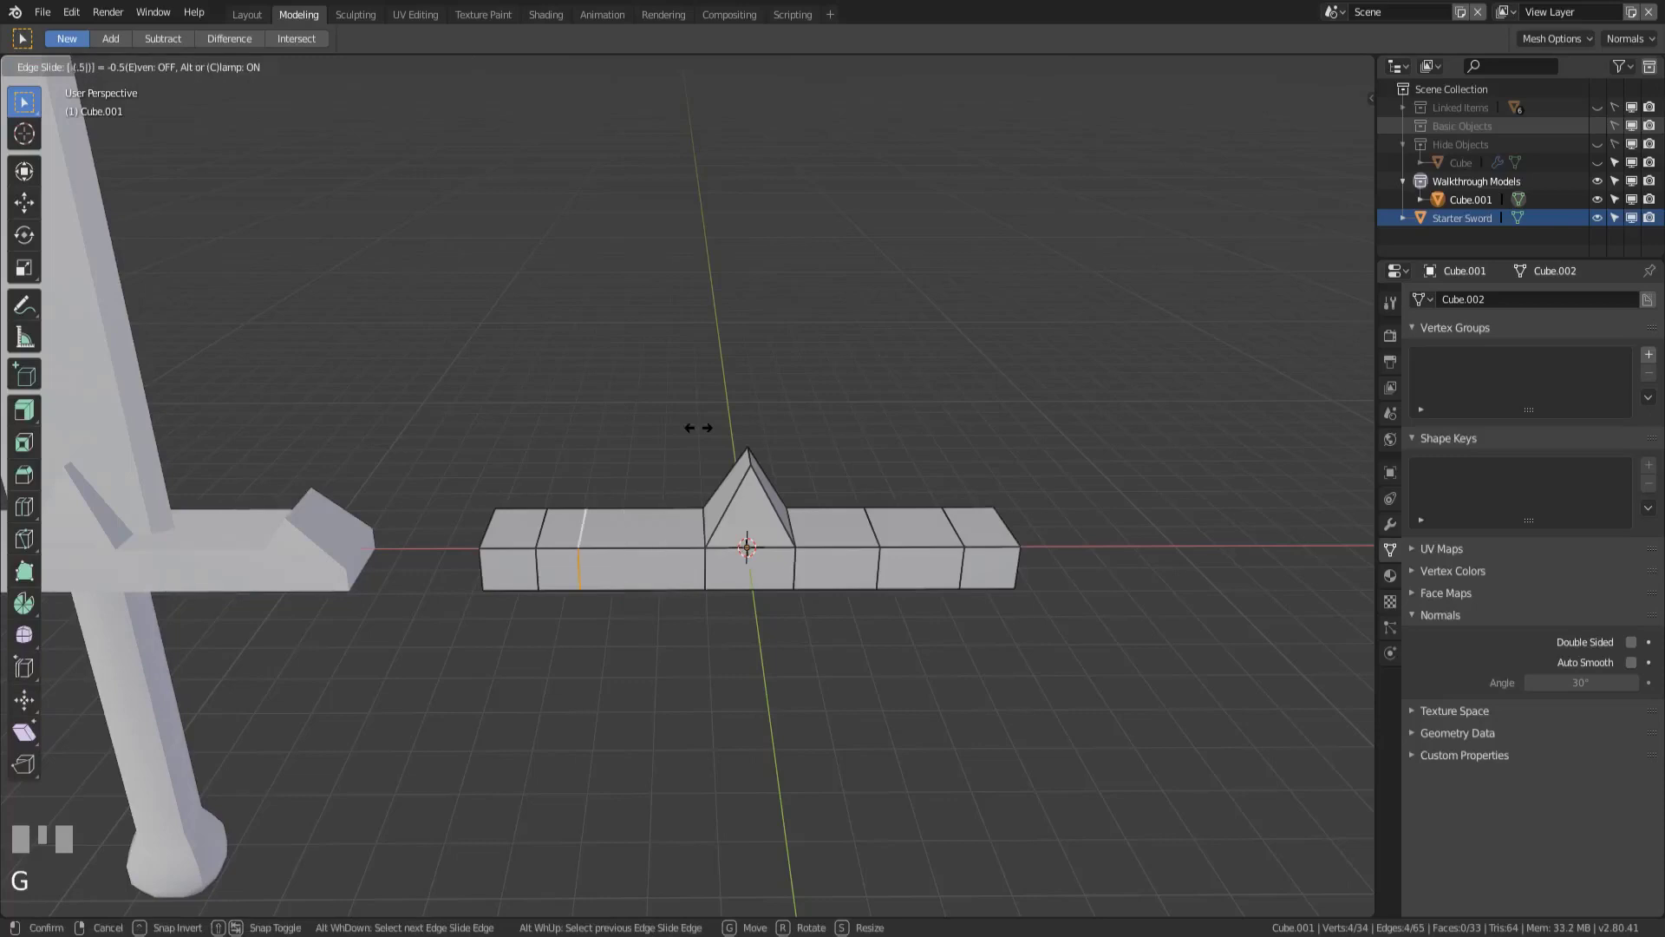
{"action": "key", "text": "KP_Enter"}
- Edge-slide the right arm's middle loop outward by a factor of 0.5 to mirror the left arm
{"action": "left_click", "coordinate": [877, 530], "text": "alt"}
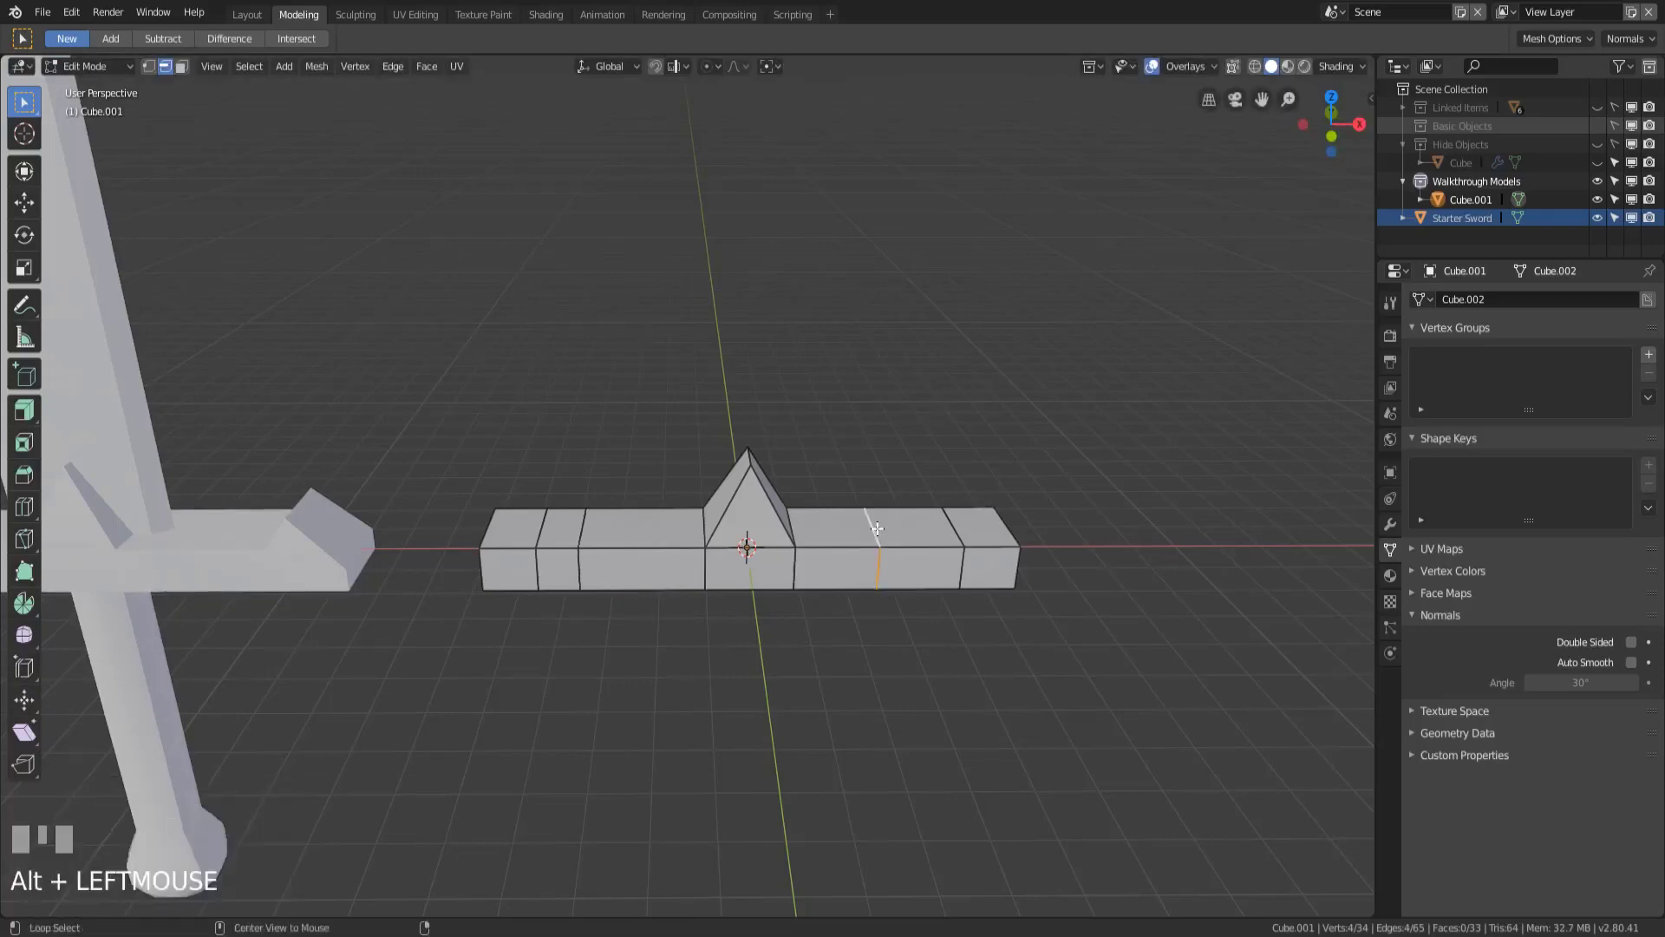
{"action": "key", "text": "g"}
{"action": "key", "text": "g"}
{"action": "type", "text": ".5"}
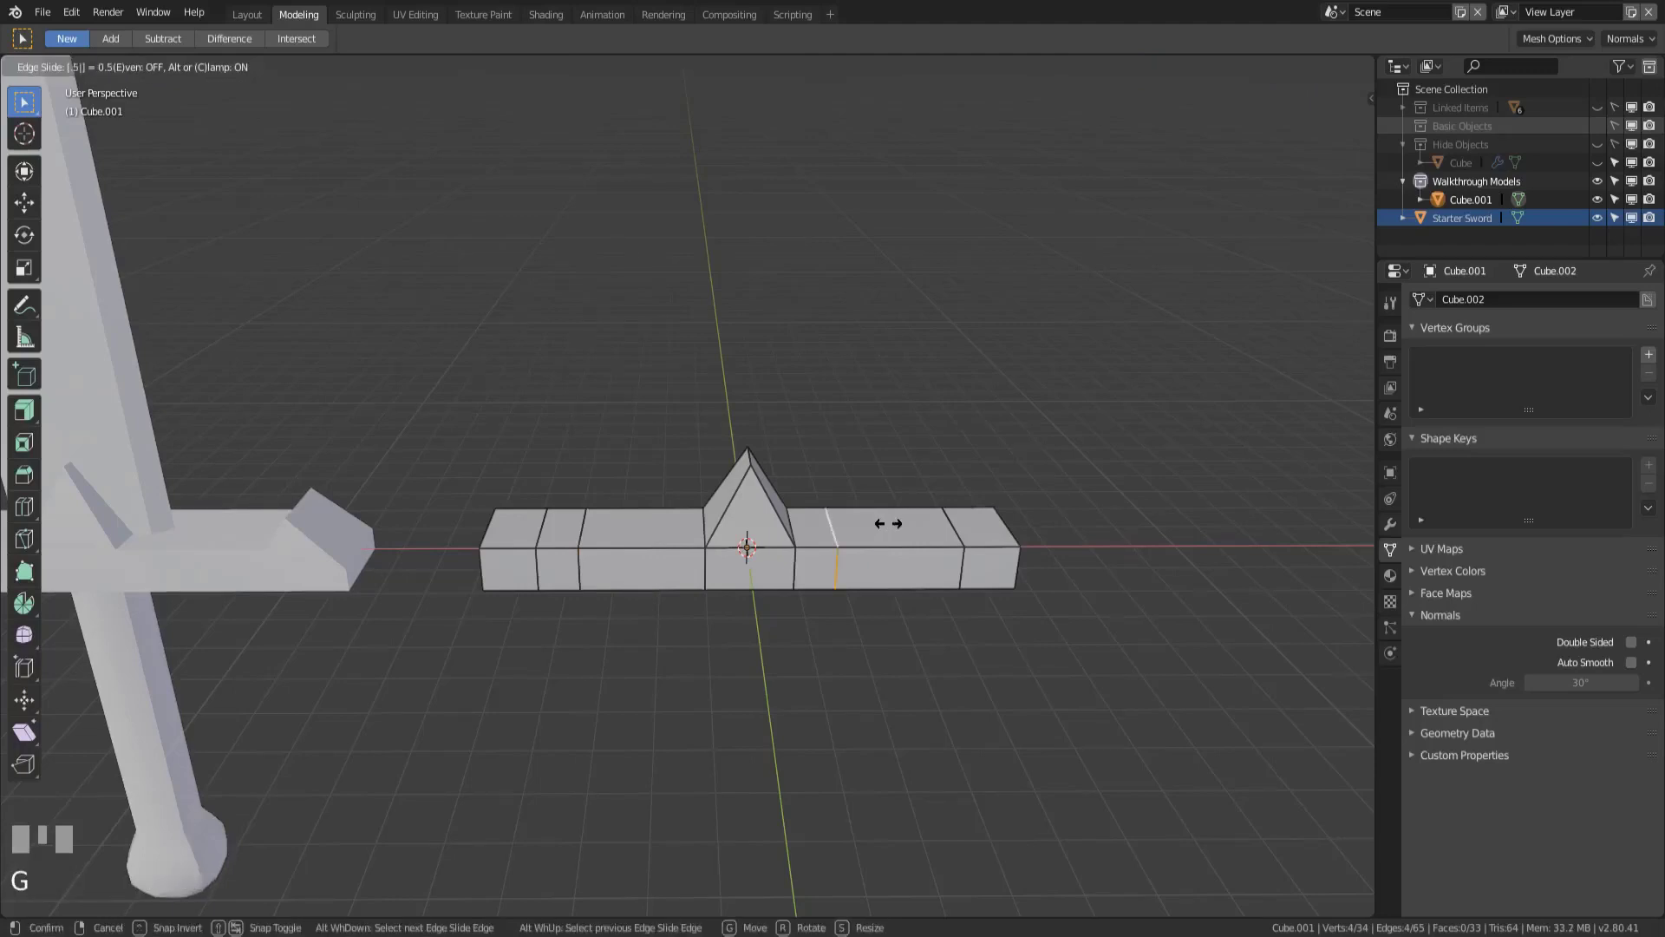
{"action": "key", "text": "KP_Enter"}
- Try raising the top edges of both outer loops about 0.77 m along Z
{"action": "middle_click_drag", "start_coordinate": [886, 523], "coordinate": [1022, 564]}
{"action": "left_click", "coordinate": [967, 560]}
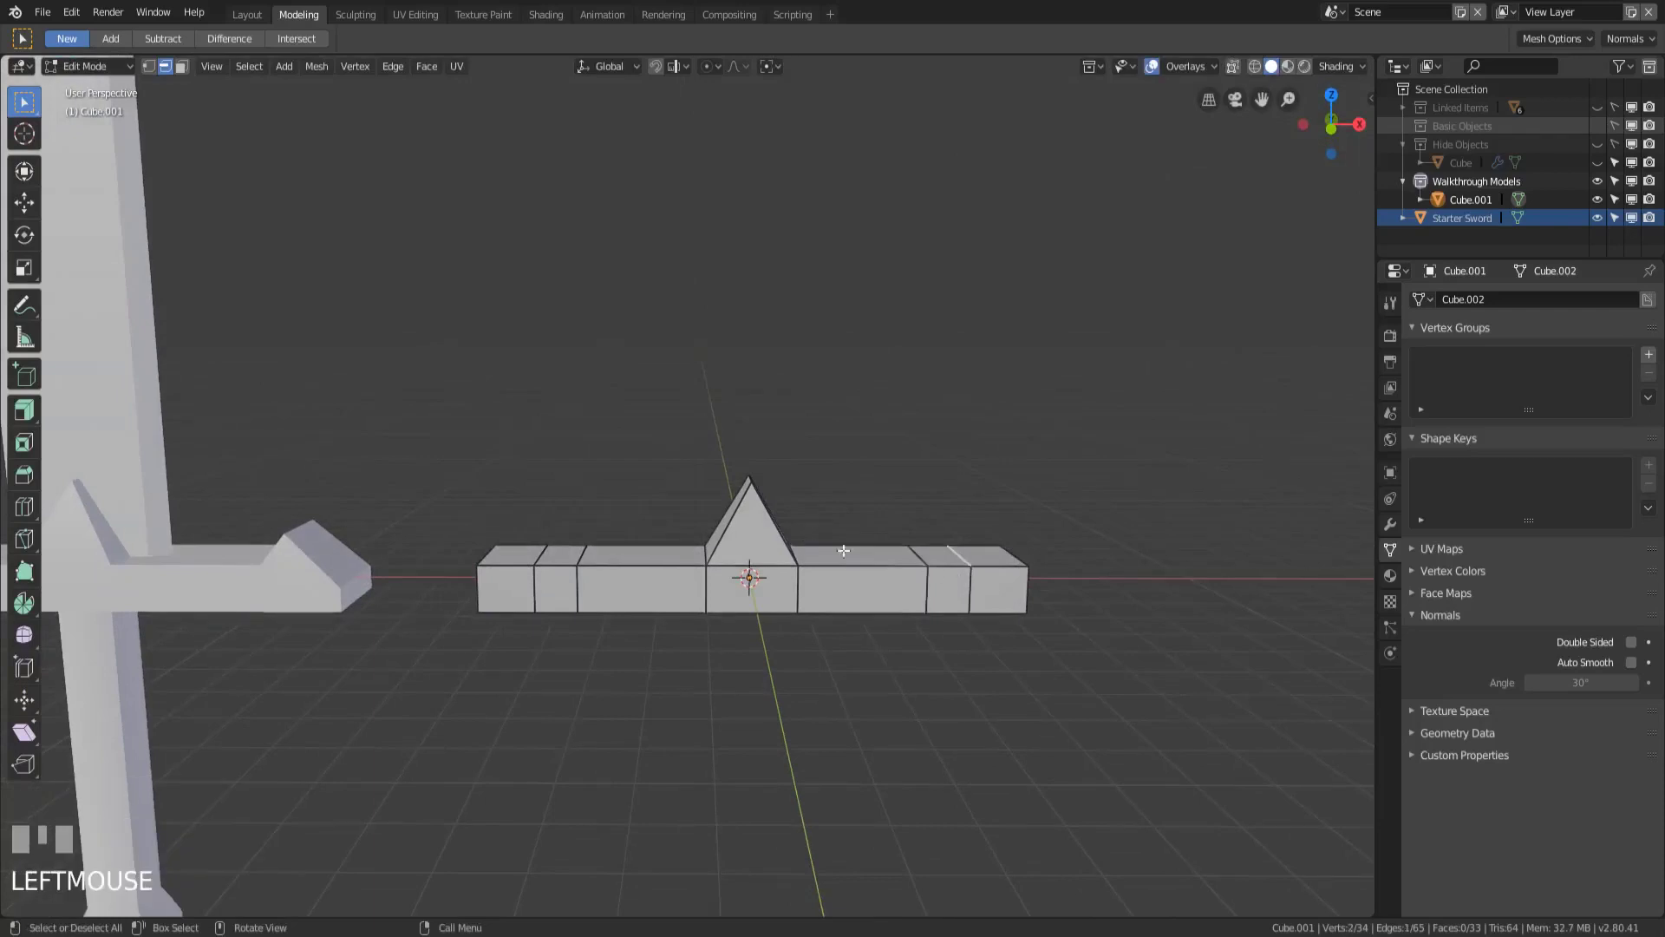
{"action": "left_click", "coordinate": [542, 551], "text": "shift"}
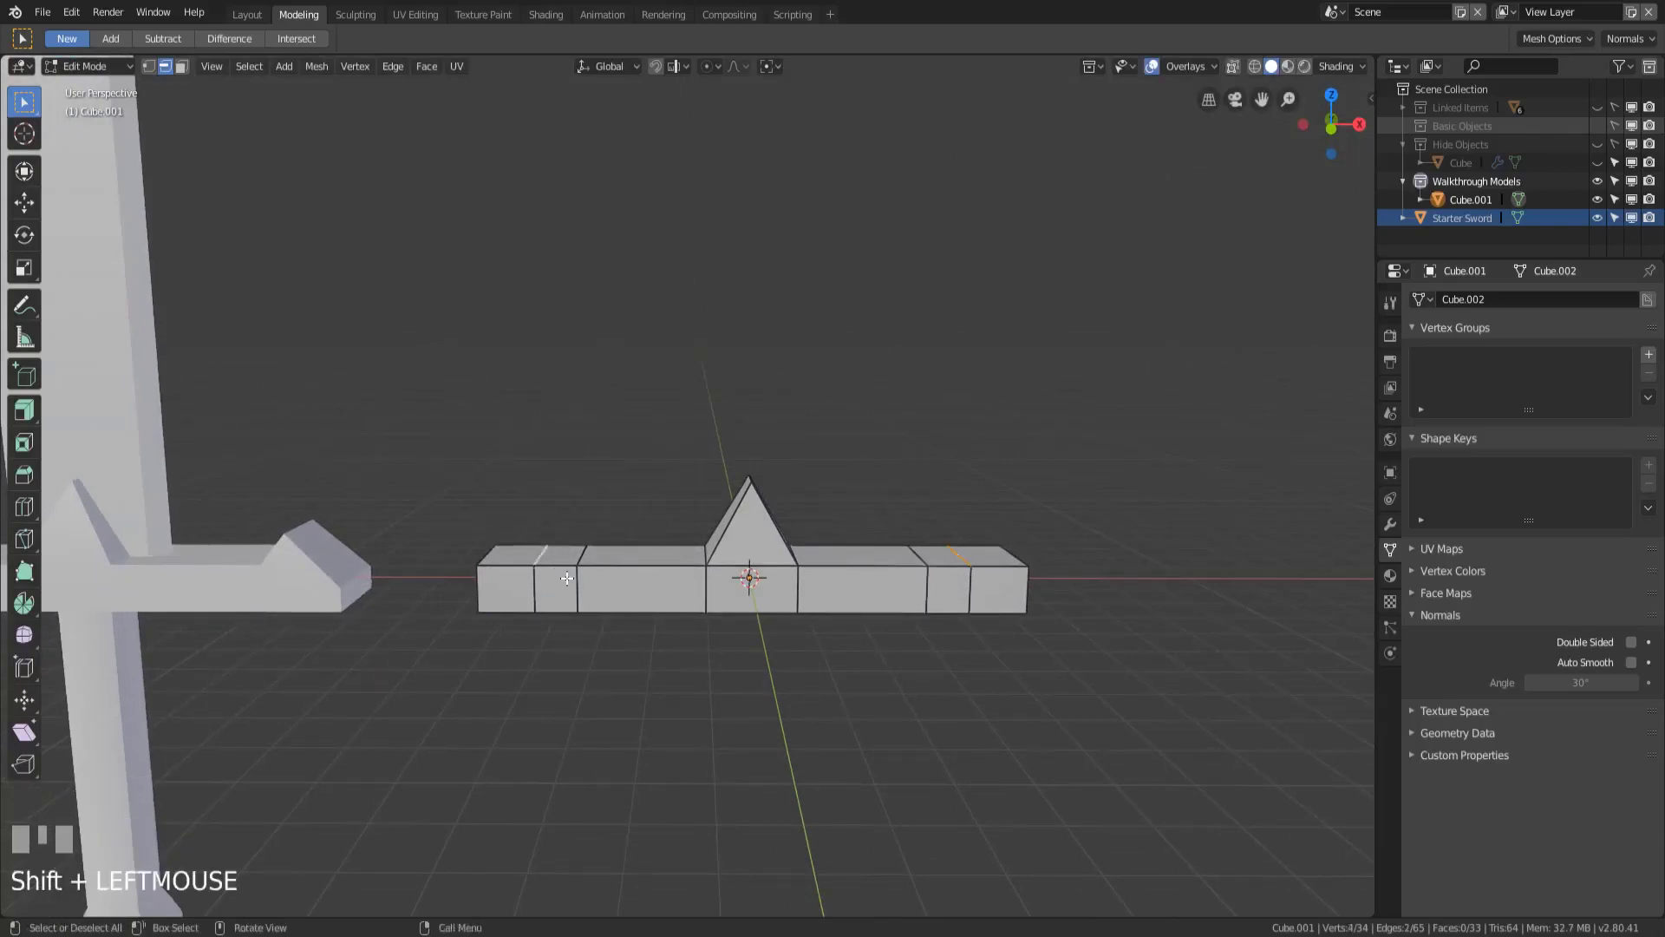
{"action": "key", "text": "KP_1"}
{"action": "key", "text": "g"}
{"action": "key", "text": "z"}
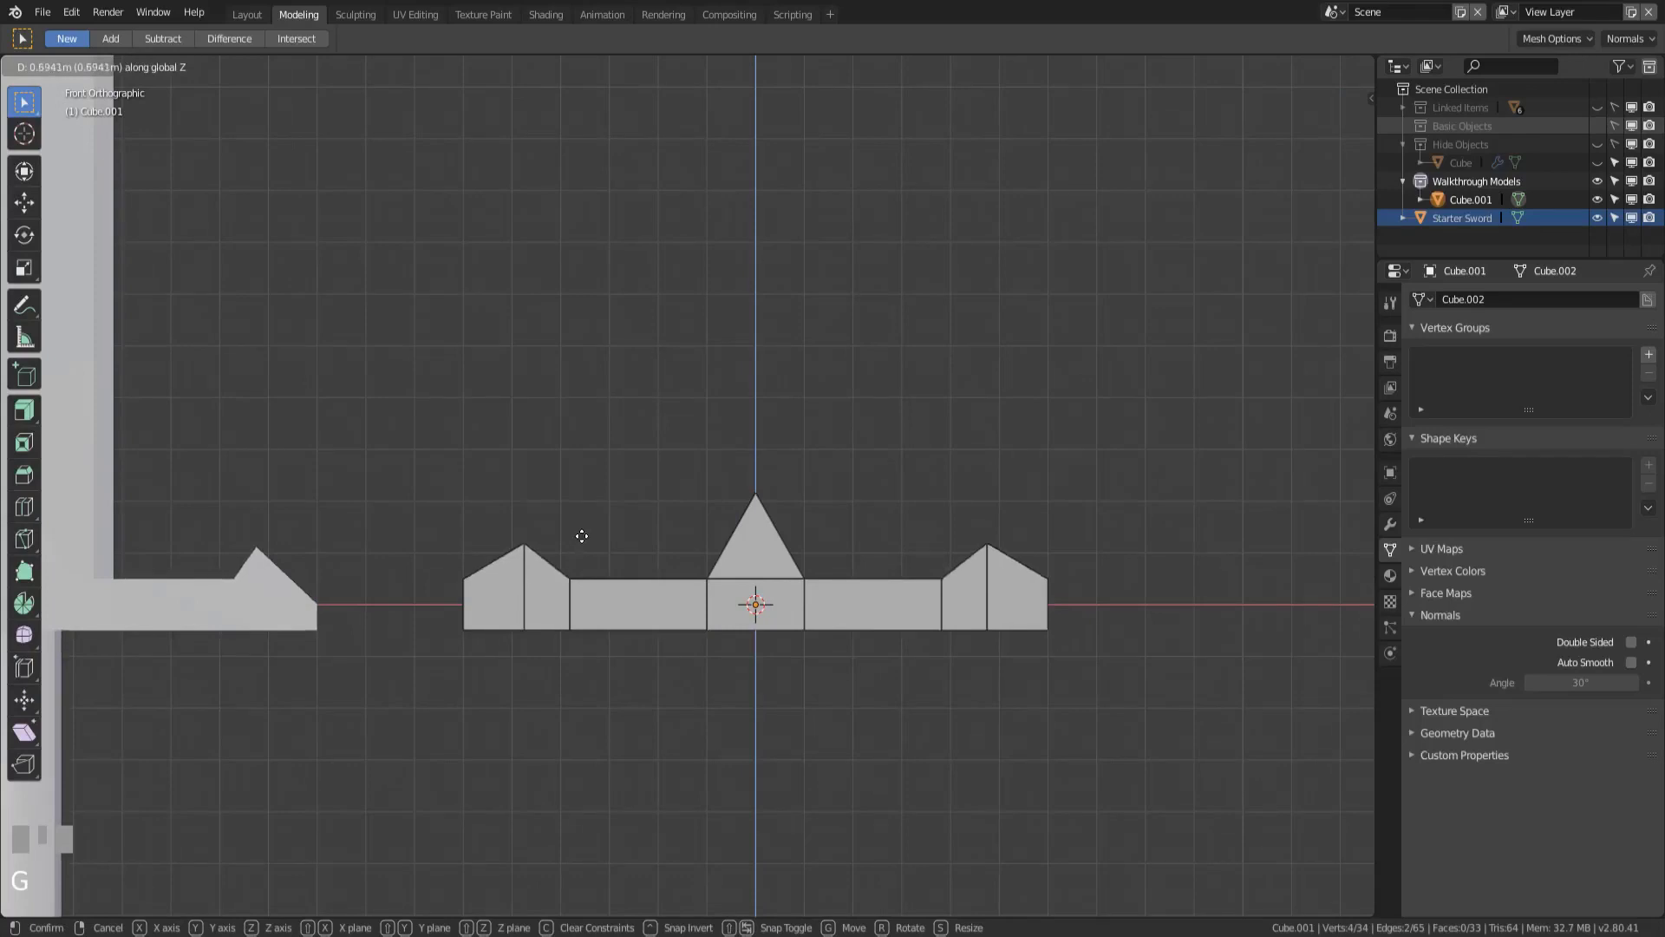
{"action": "left_click", "coordinate": [583, 532]}
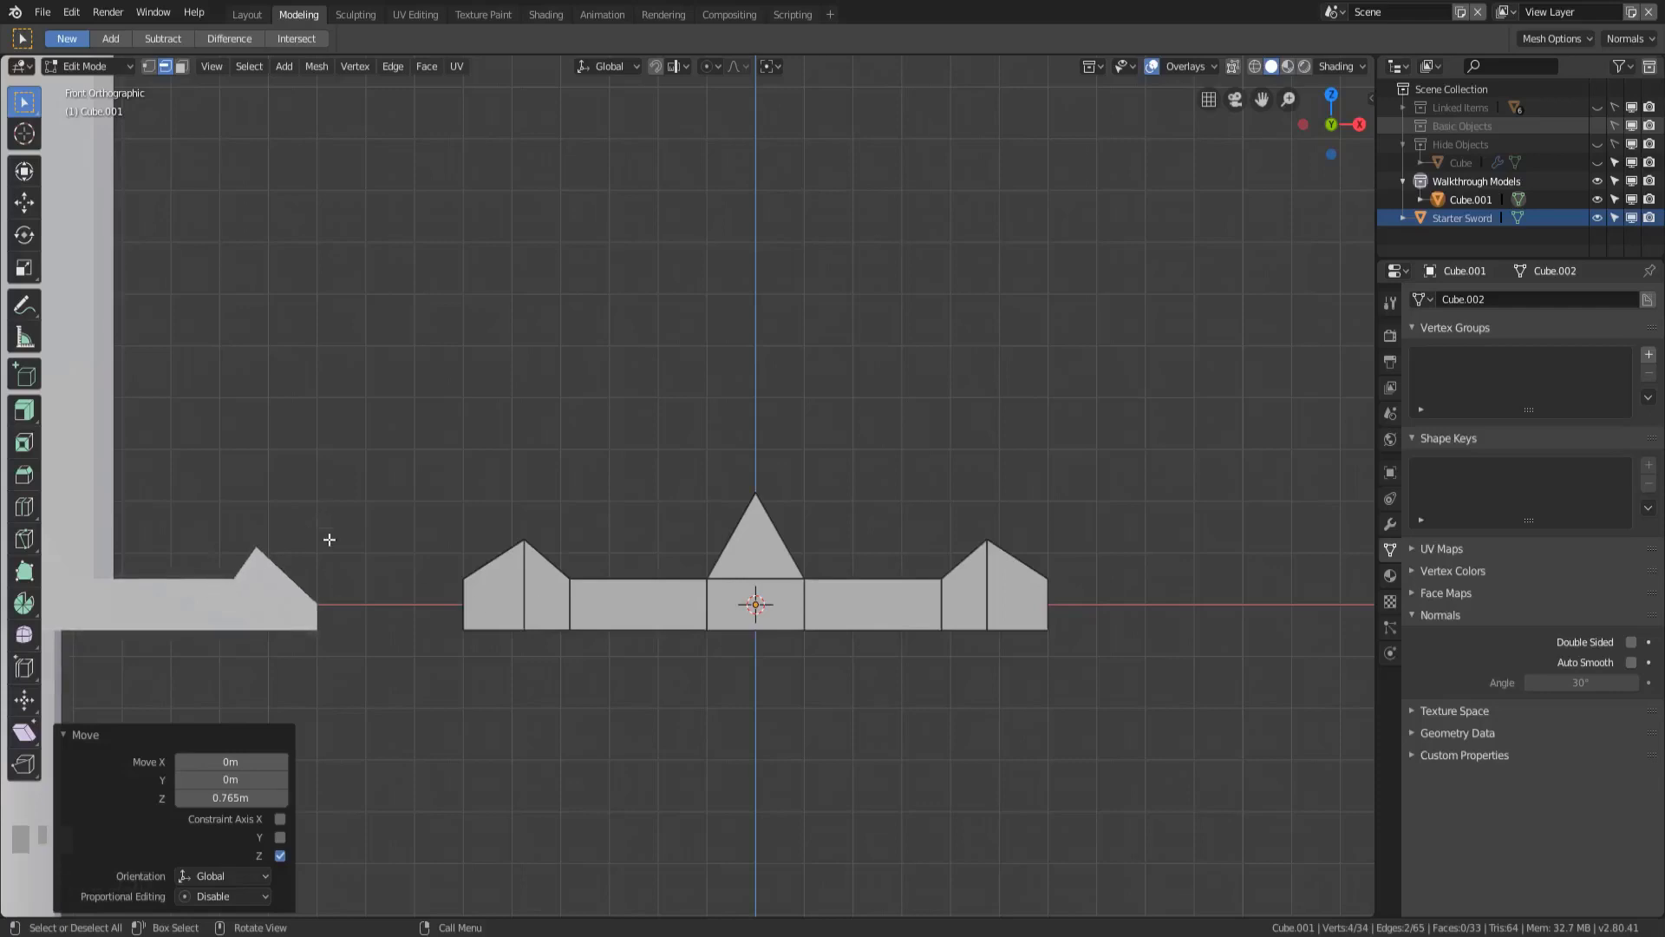
- Undo the raised top edges and the edge slides of both middle loops, back to the selected left loop
{"action": "key", "text": "ctrl+z"}
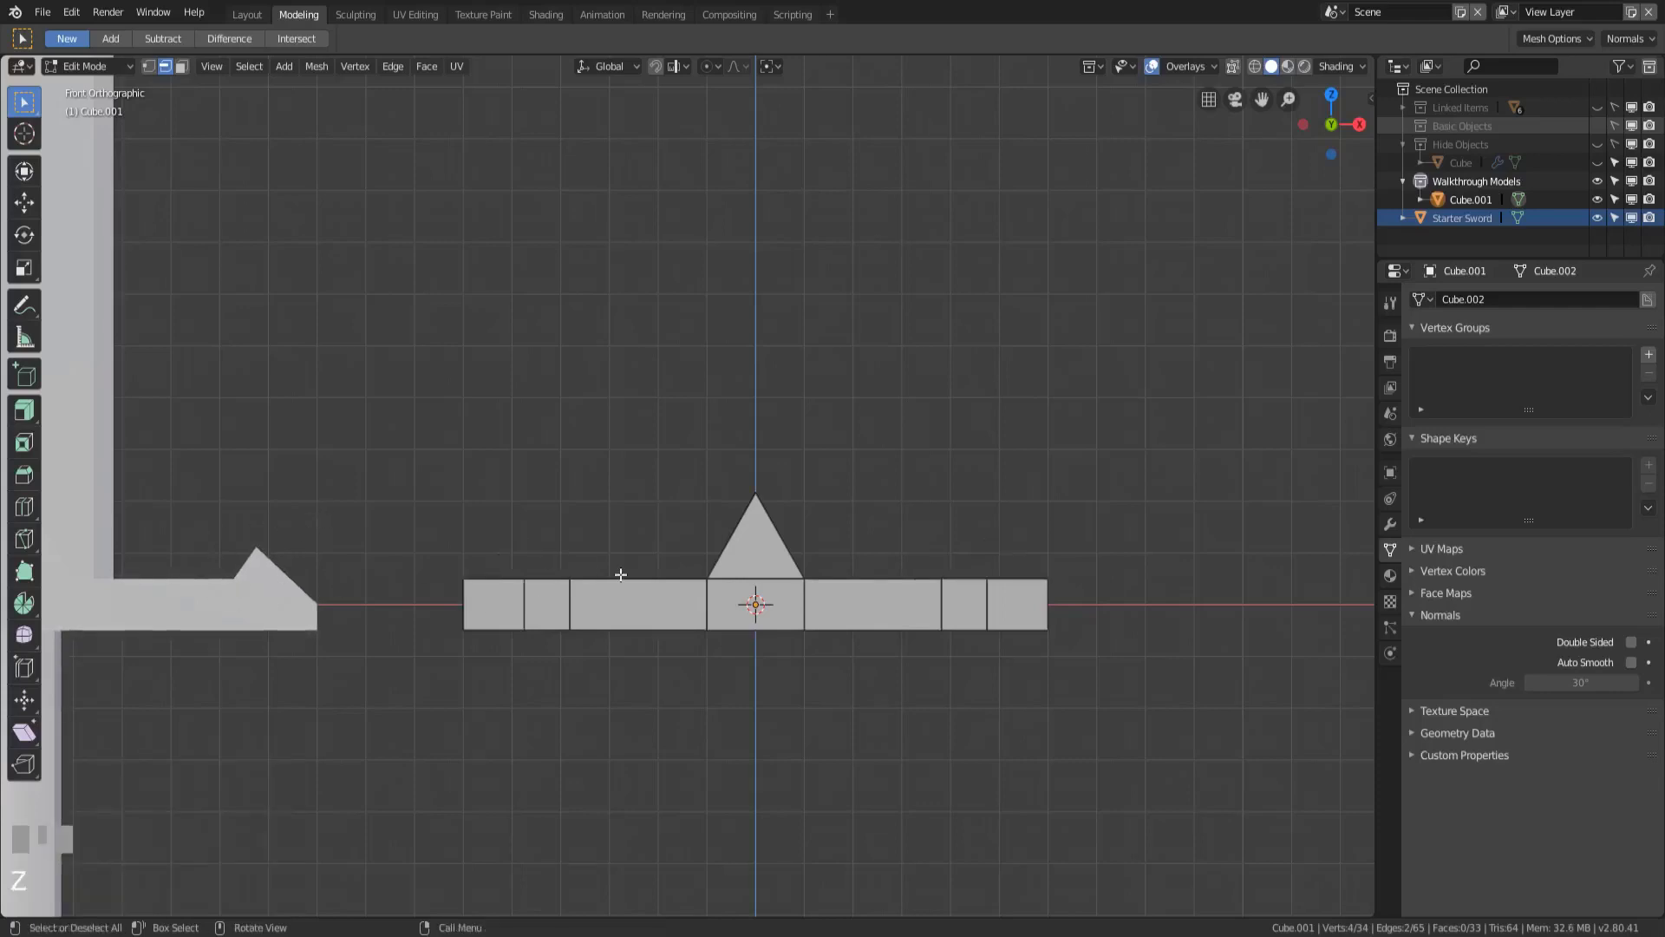
{"action": "middle_click_drag", "start_coordinate": [617, 572], "coordinate": [617, 632]}
{"action": "key", "text": "ctrl+z"}
{"action": "key", "text": "ctrl+z"}
{"action": "key", "text": "ctrl+z"}
{"action": "key", "text": "ctrl+z"}
{"action": "key", "text": "ctrl+z"}
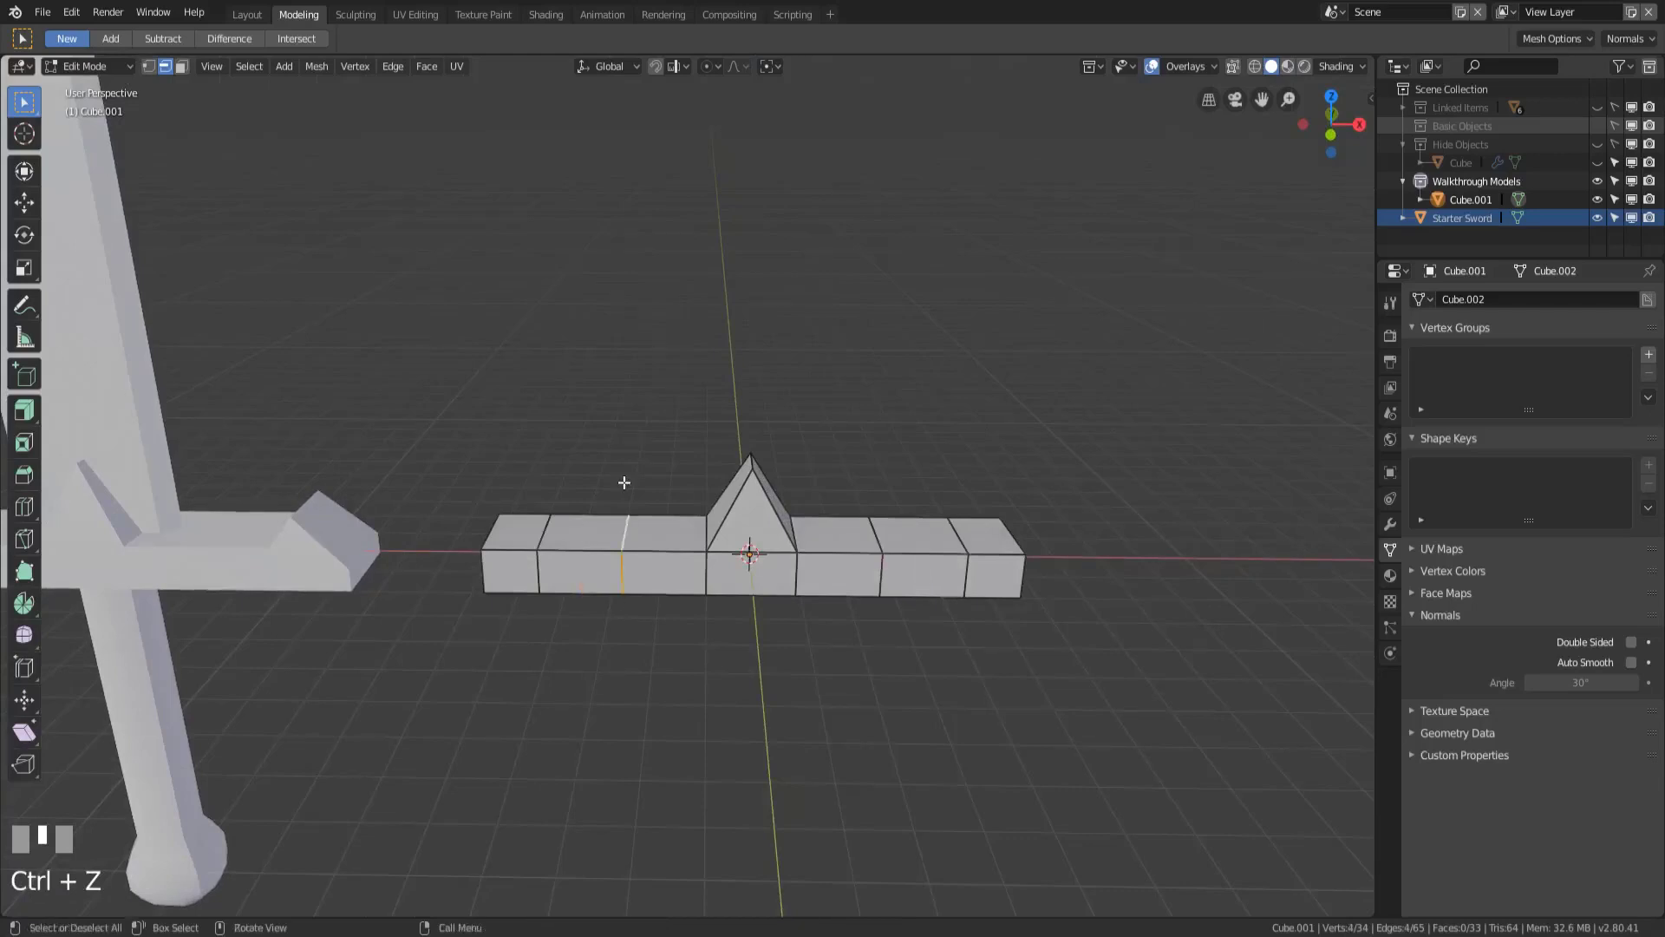
- Edge-slide the middle loop of each arm outward by a factor of 0.75 toward its outer loop
{"action": "key", "text": "g"}
{"action": "key", "text": "g"}
{"action": "type", "text": ".75"}
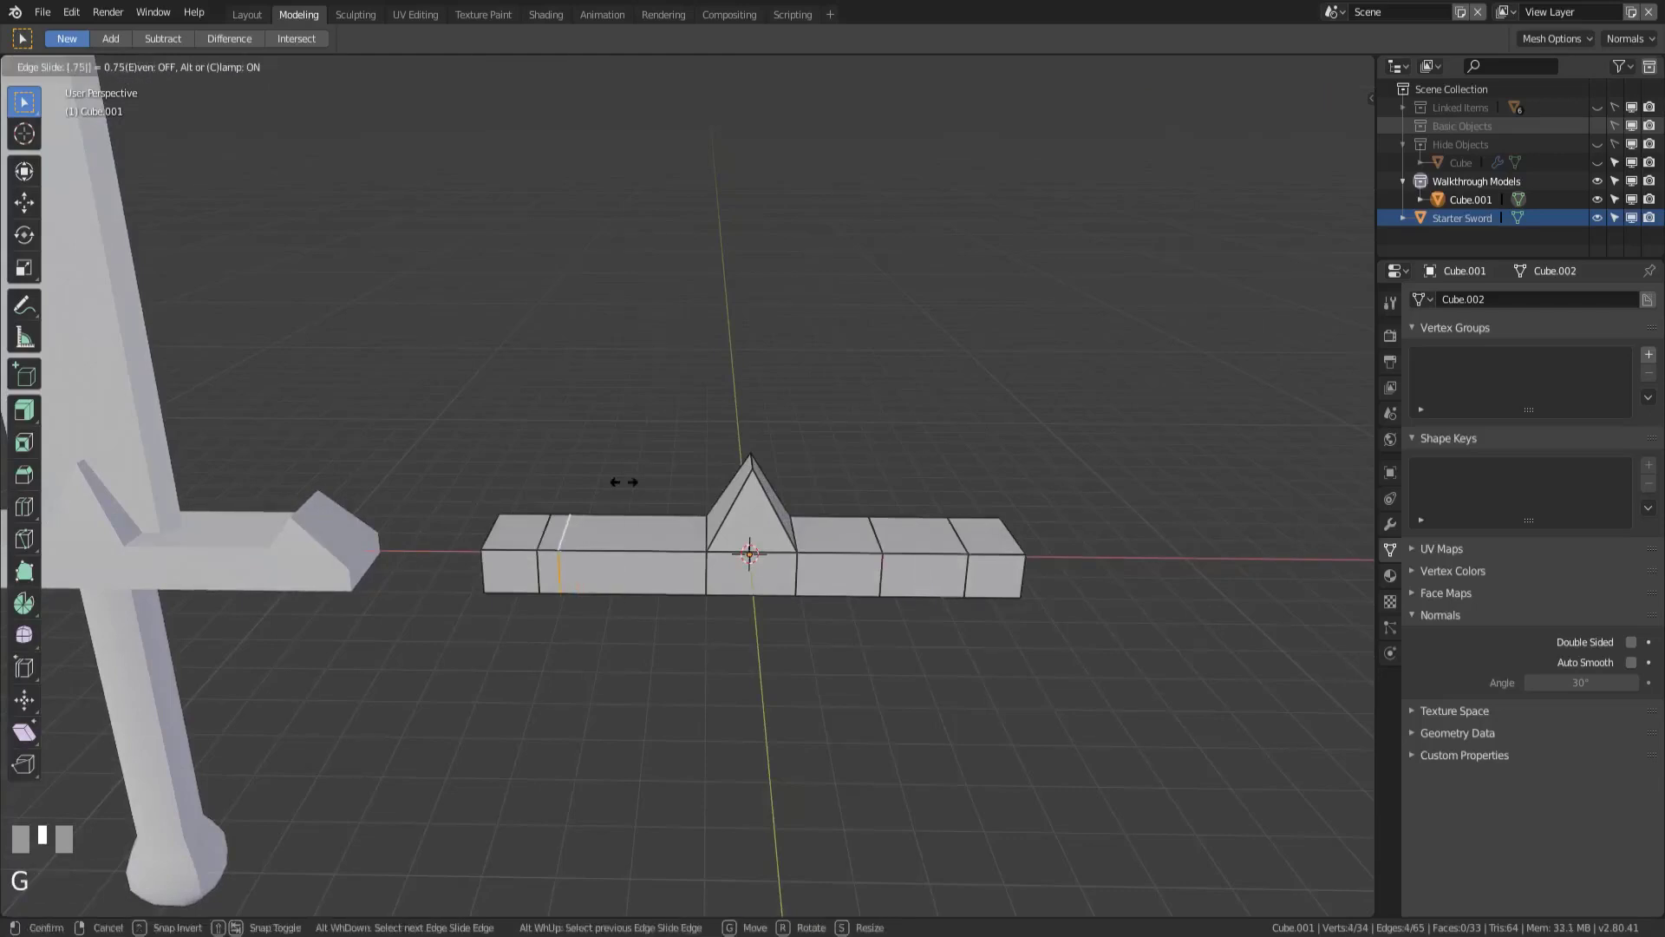
{"action": "key", "text": "KP_Enter"}
{"action": "left_click", "coordinate": [883, 566], "text": "alt"}
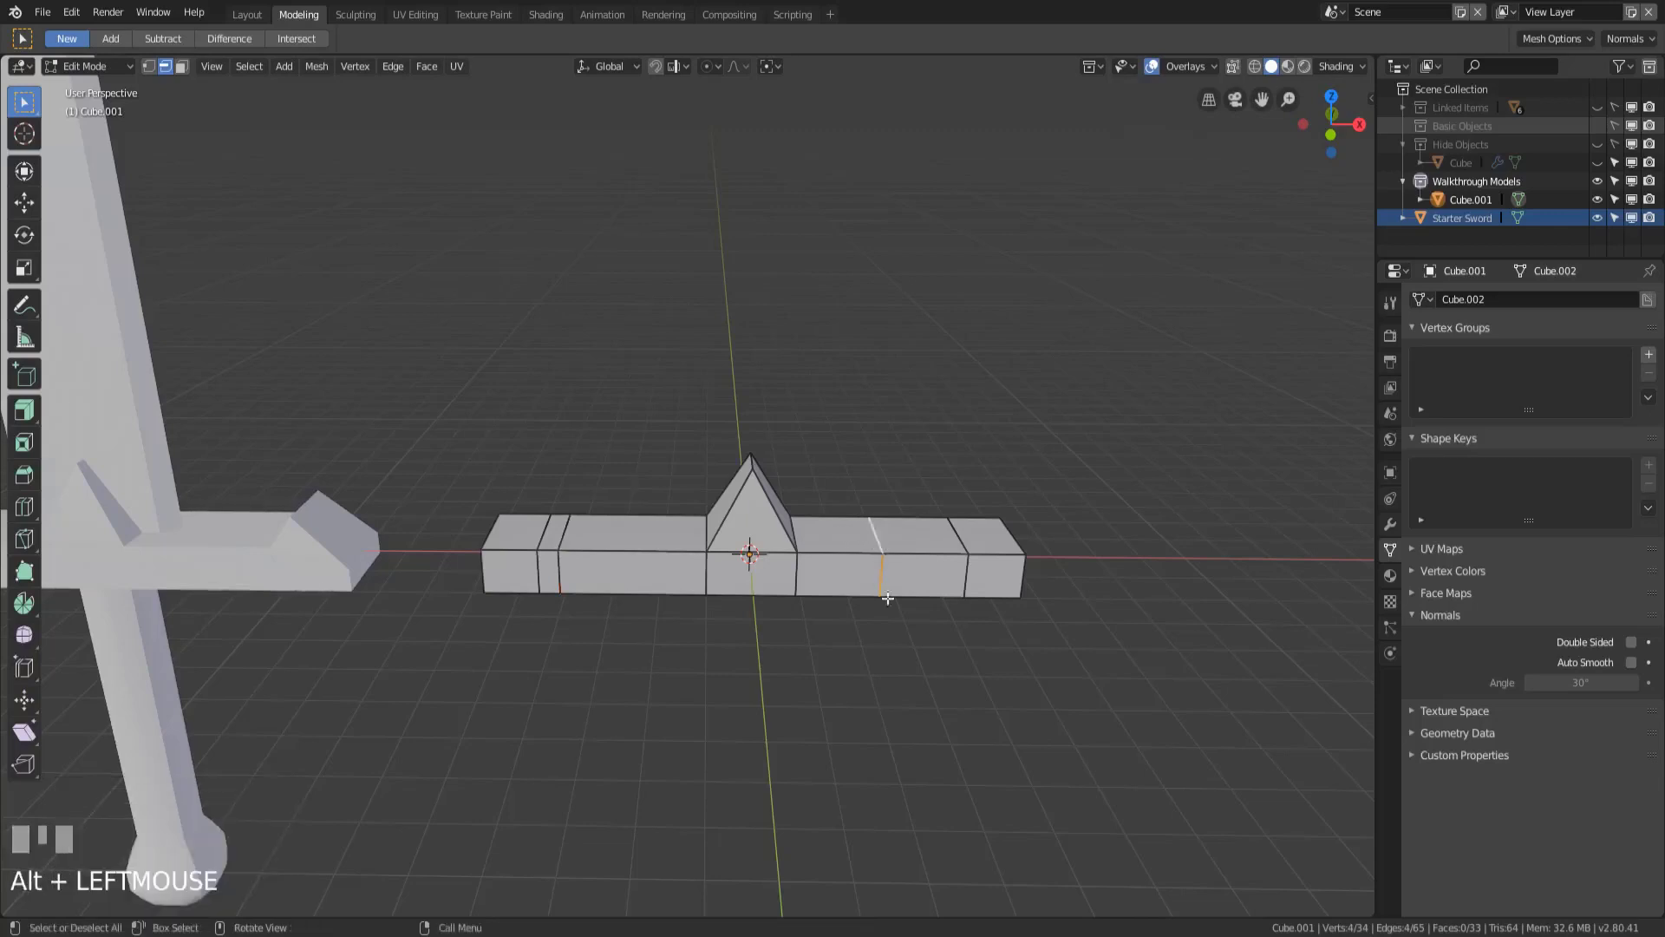
{"action": "key", "text": "g"}
{"action": "key", "text": "g"}
{"action": "type", "text": ".75"}
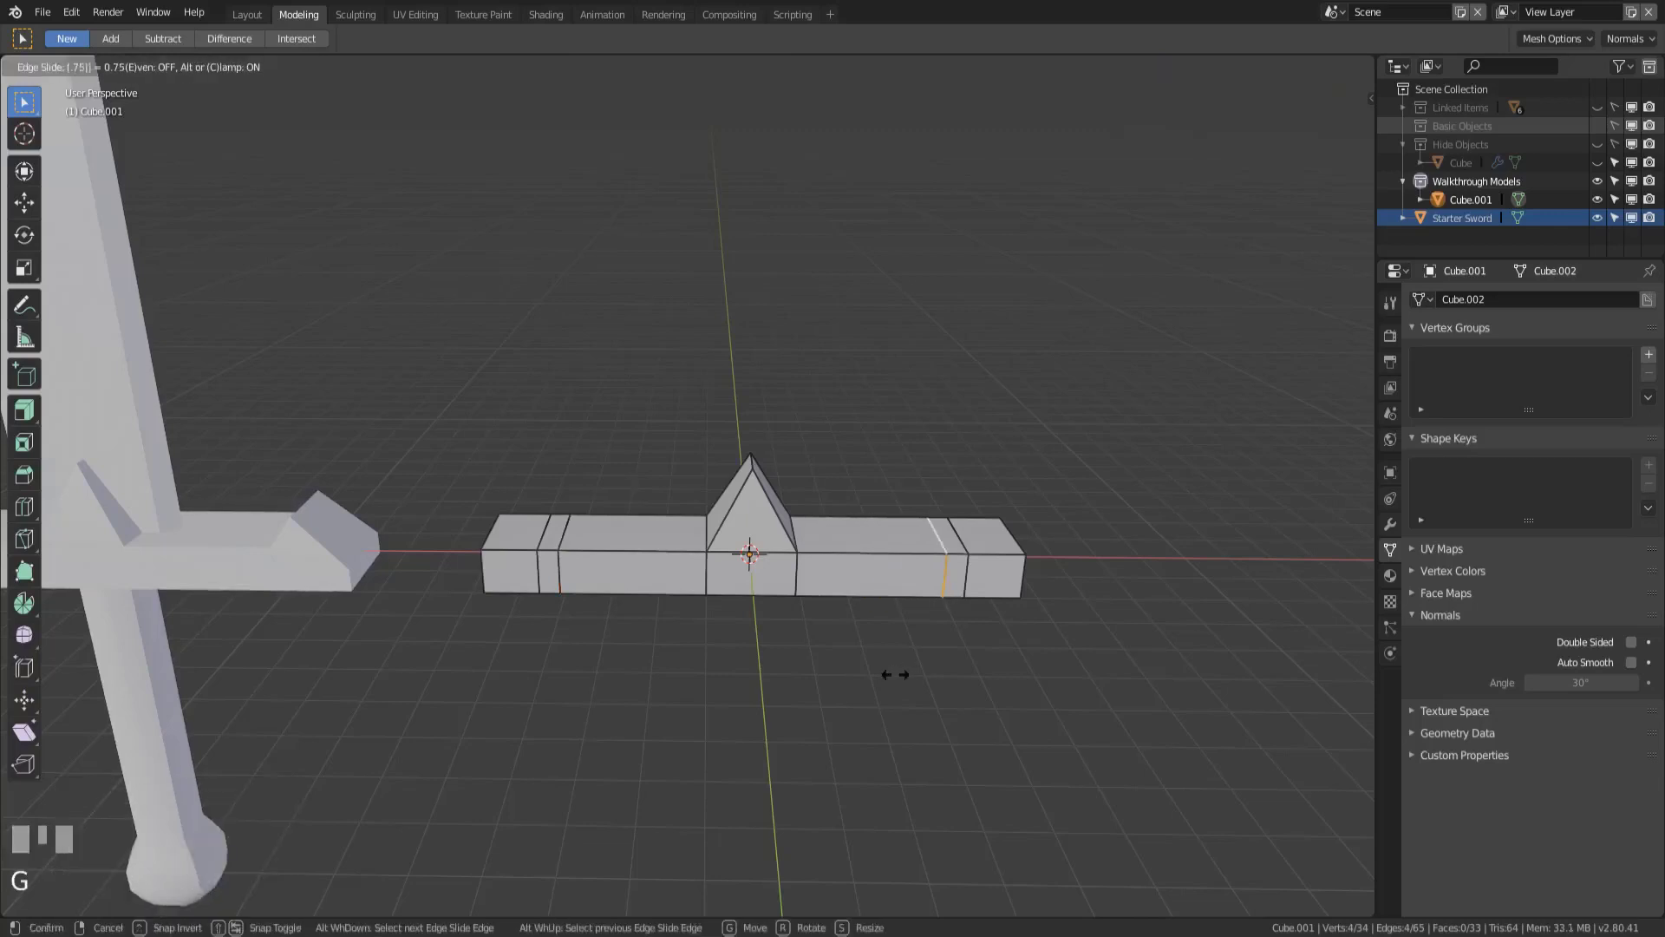
{"action": "key", "text": "KP_Enter"}
- Raise the top edges of both outer loops about 0.6 m along Z to form peaks near the arm ends
{"action": "left_click", "coordinate": [958, 532]}
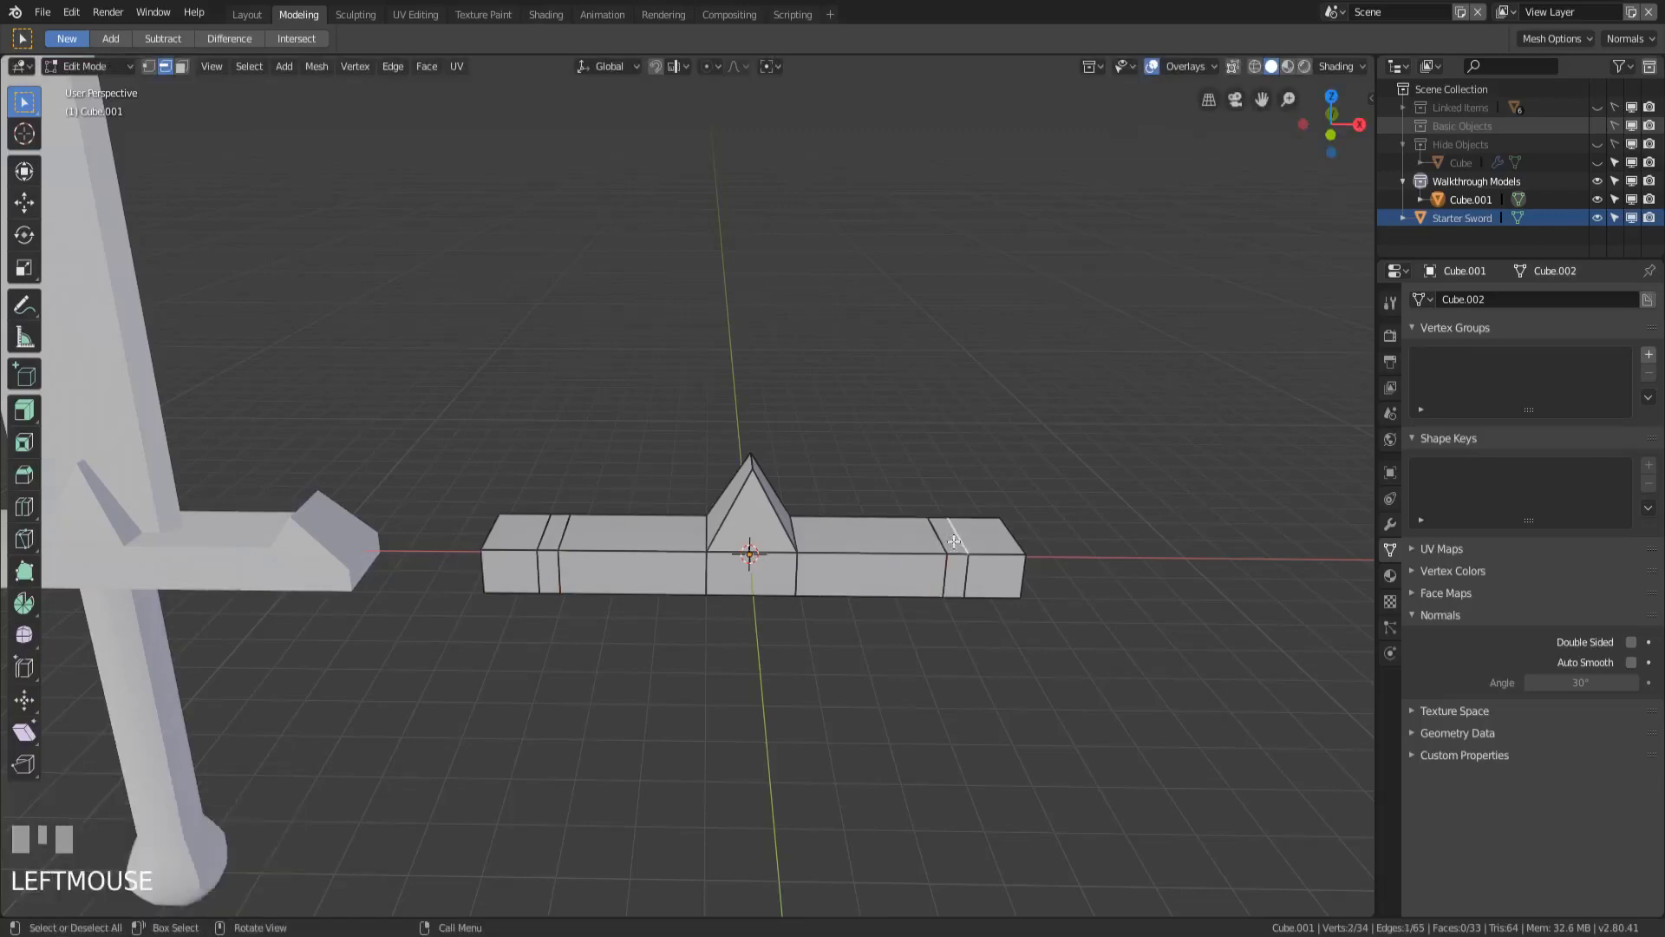
{"action": "left_click", "coordinate": [547, 535], "text": "shift"}
{"action": "key", "text": "KP_1"}
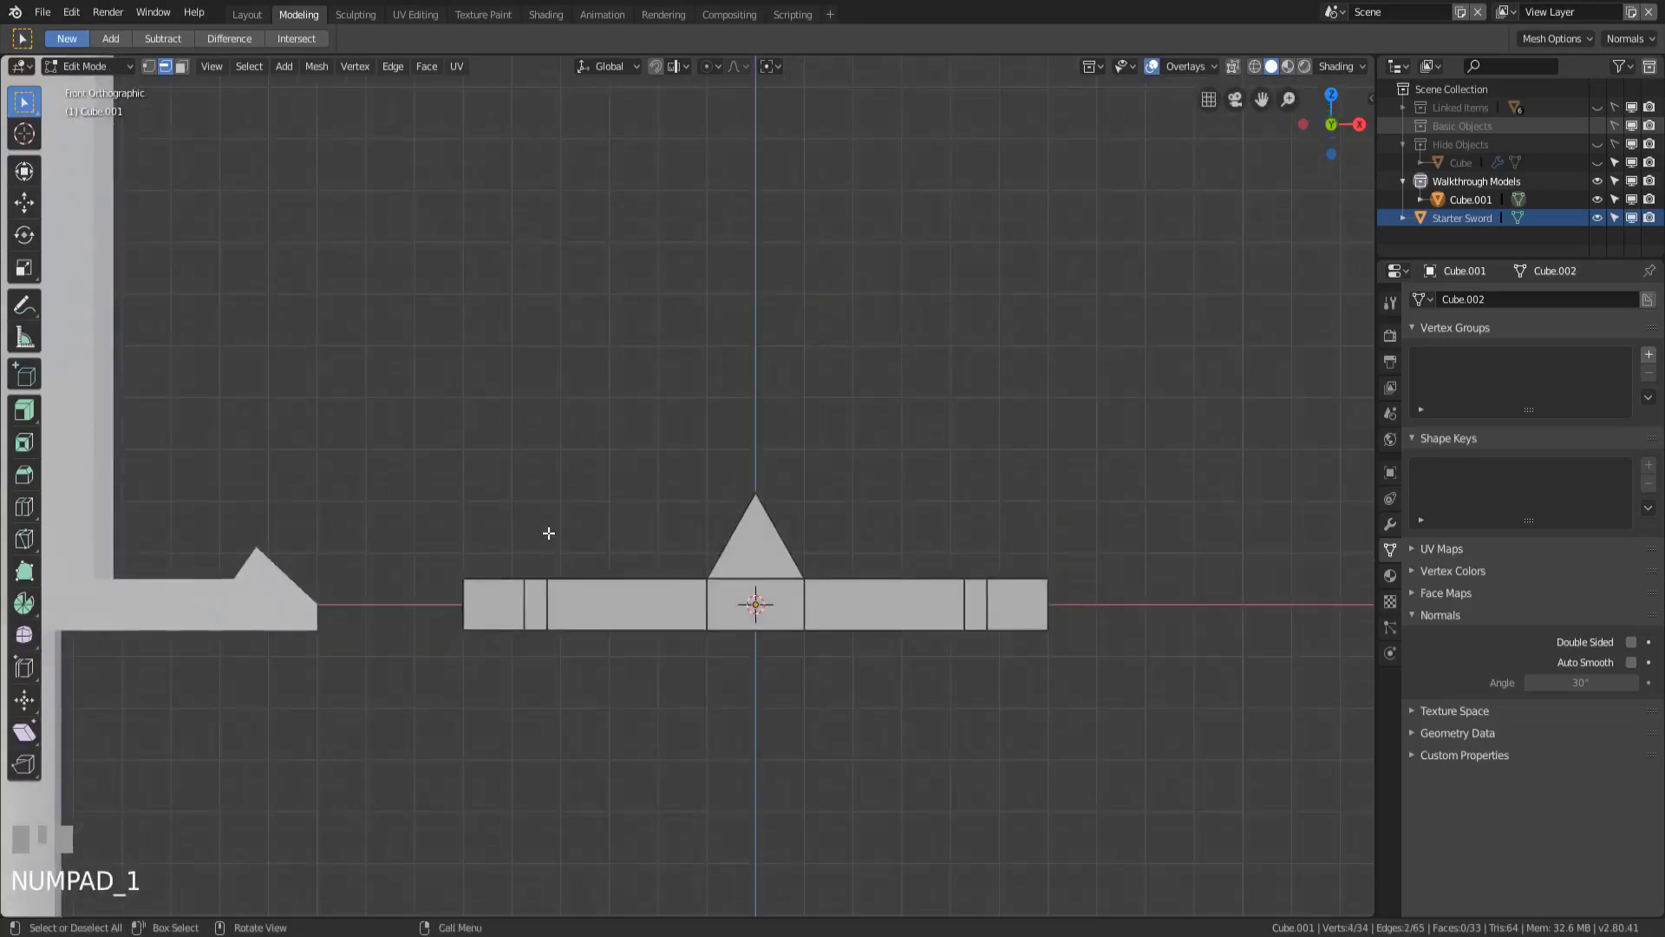
{"action": "key", "text": "g"}
{"action": "key", "text": "z"}
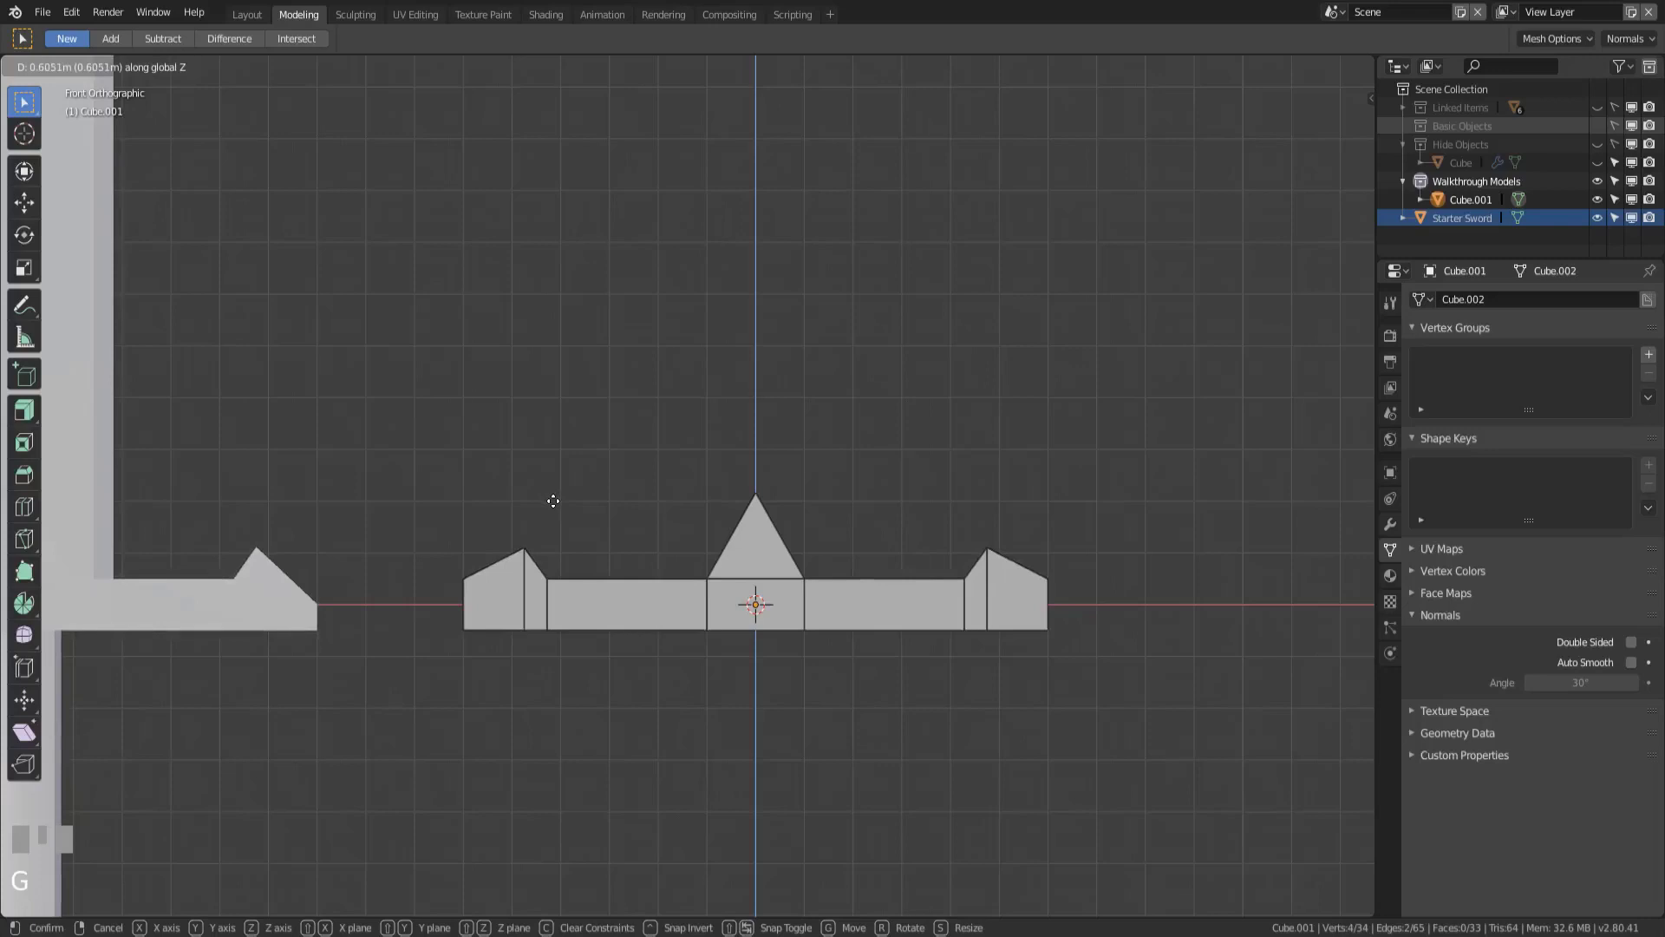
{"action": "left_click", "coordinate": [562, 513]}
- Lower the top edges at both outermost ends of the crossguard about 0.5 m along Z
{"action": "middle_click_drag", "start_coordinate": [471, 597], "coordinate": [445, 546]}
{"action": "left_click", "coordinate": [469, 547]}
{"action": "left_click", "coordinate": [994, 533], "text": "shift"}
{"action": "key", "text": "KP_1"}
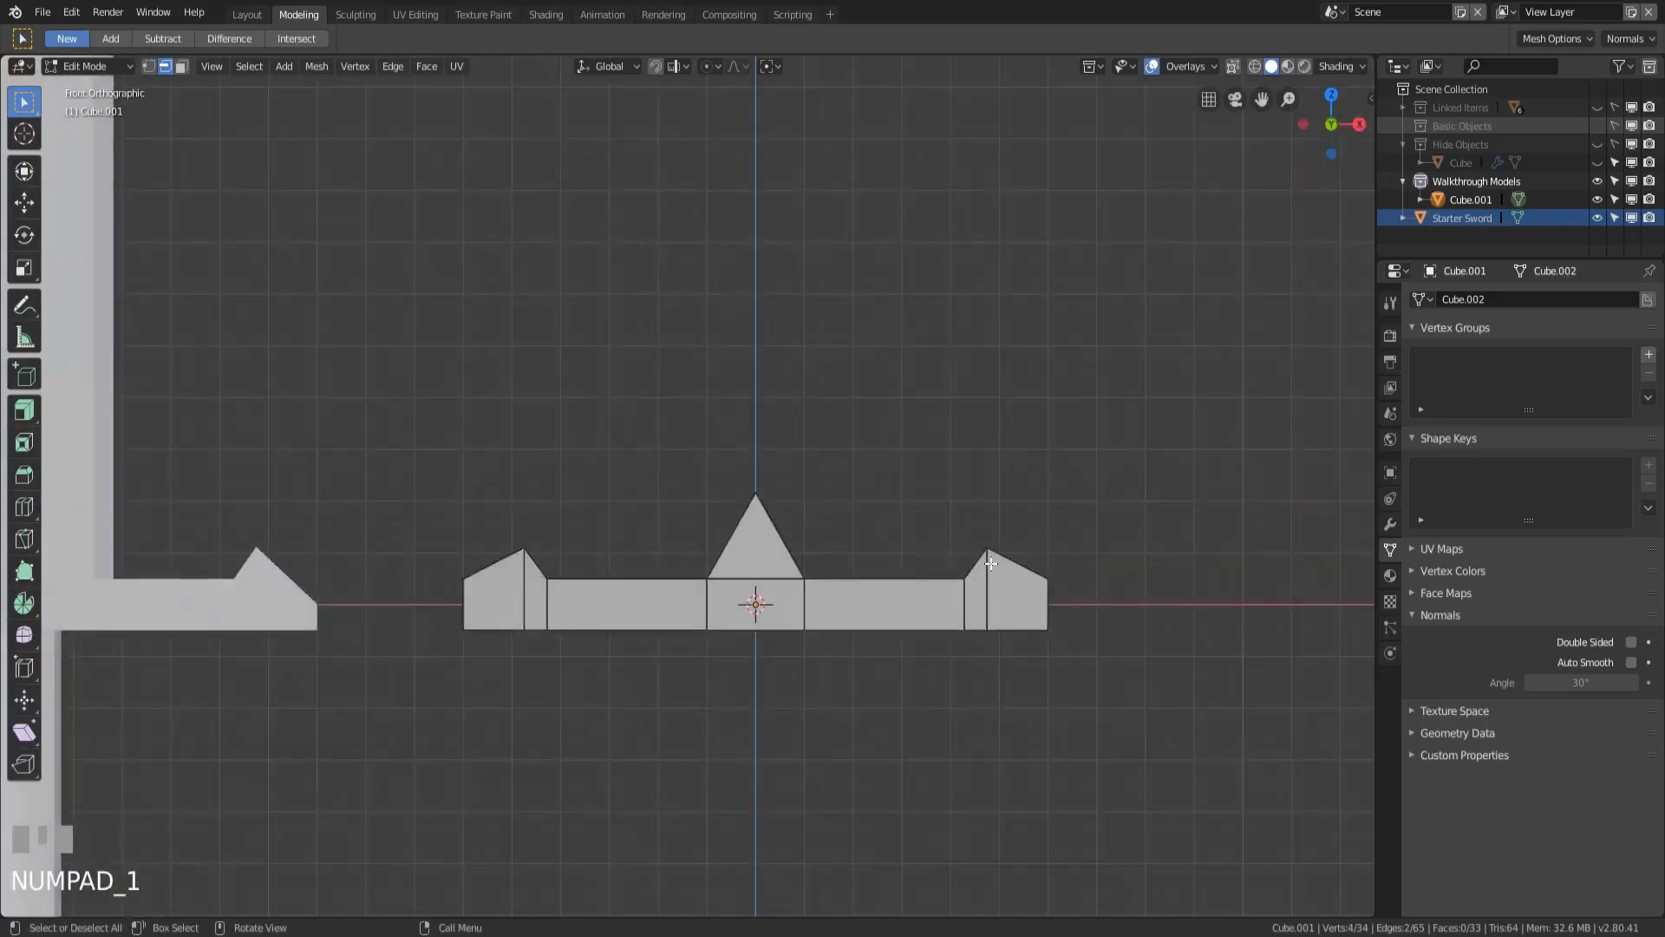
{"action": "key", "text": "g"}
{"action": "key", "text": "z"}
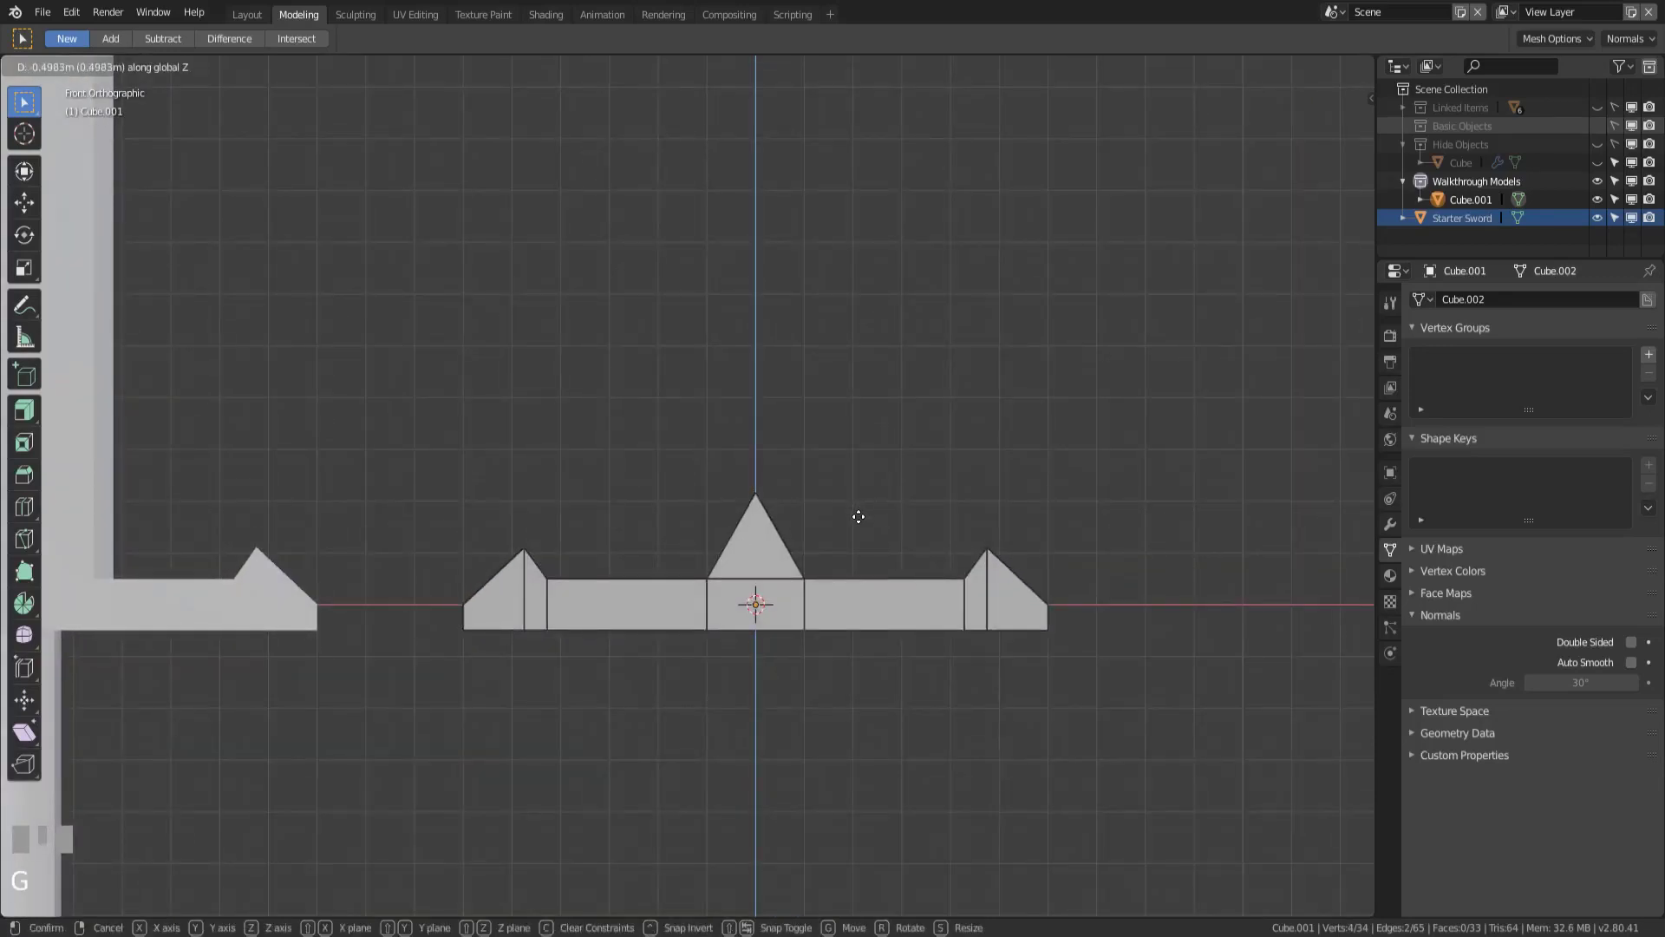
{"action": "left_click", "coordinate": [859, 516]}
- Scale the peak edges of both arm ends to about 0.784 along Y so the peaks narrow
{"action": "scroll", "coordinate": [858, 517], "scroll_direction": "down", "scroll_amount": 3}
{"action": "key", "text": "Tab"}
{"action": "middle_click_drag", "start_coordinate": [979, 538], "coordinate": [718, 458]}
{"action": "key", "text": "Tab"}
{"action": "left_click", "coordinate": [762, 601]}
{"action": "left_click", "coordinate": [721, 474], "text": "shift"}
{"action": "key", "text": "KP_1"}
{"action": "key", "text": "KP_3"}
{"action": "scroll", "coordinate": [725, 477], "scroll_direction": "up", "scroll_amount": 2}
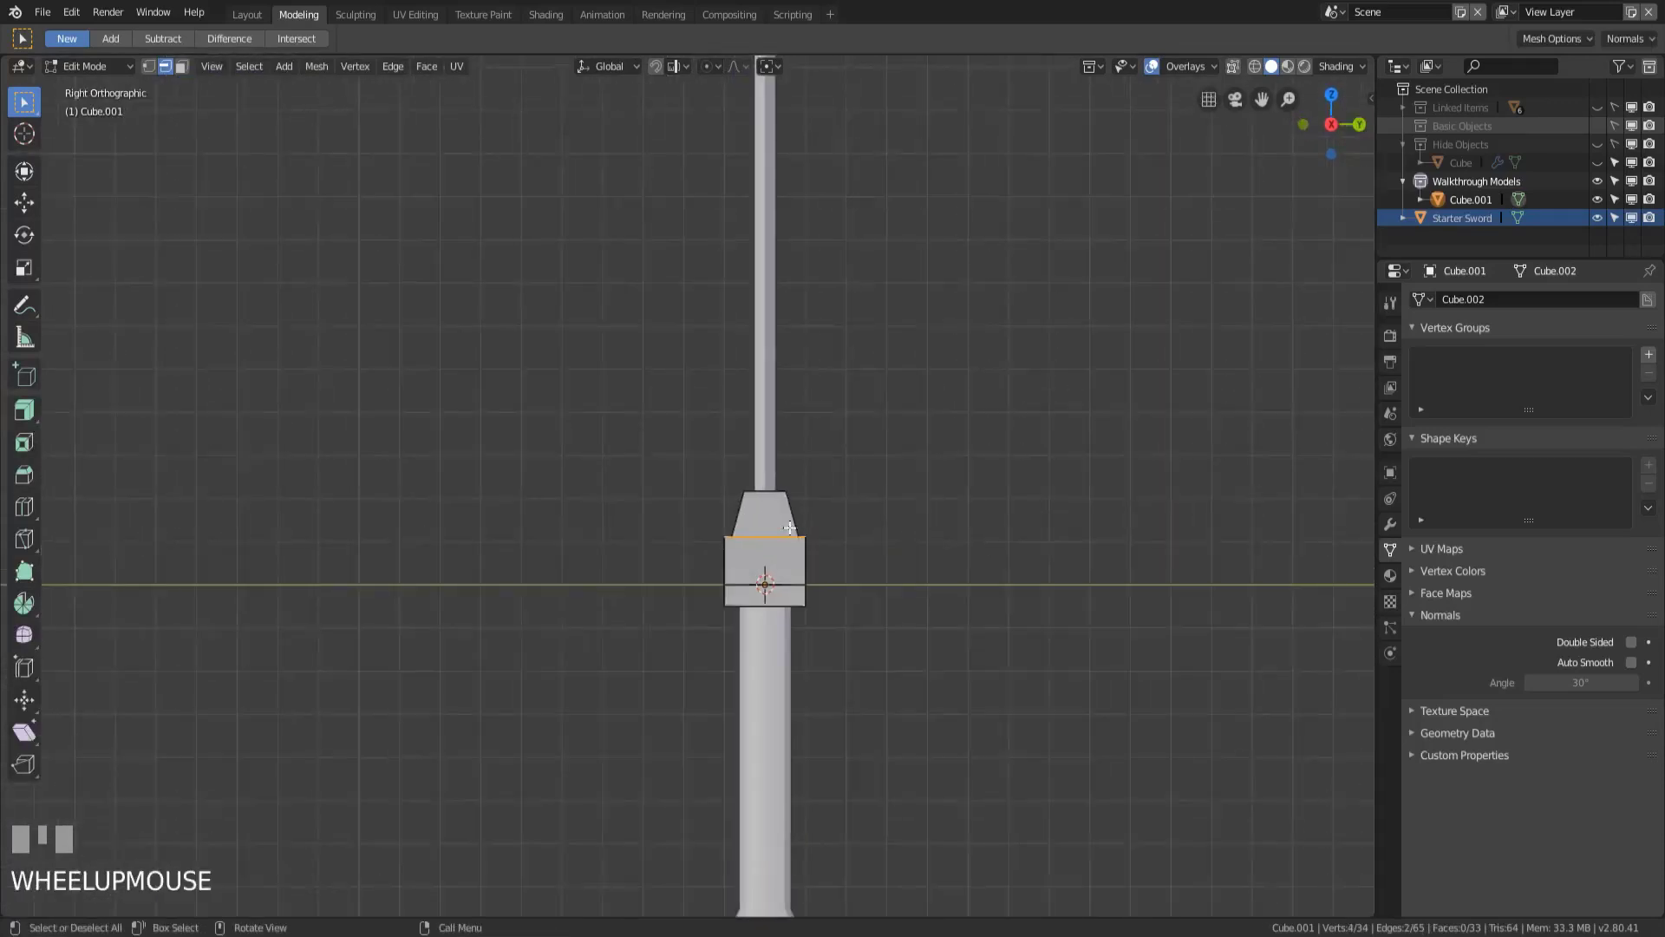
{"action": "middle_click_drag", "start_coordinate": [873, 491], "coordinate": [777, 491], "text": "shift"}
{"action": "key", "text": "s"}
{"action": "key", "text": "y"}
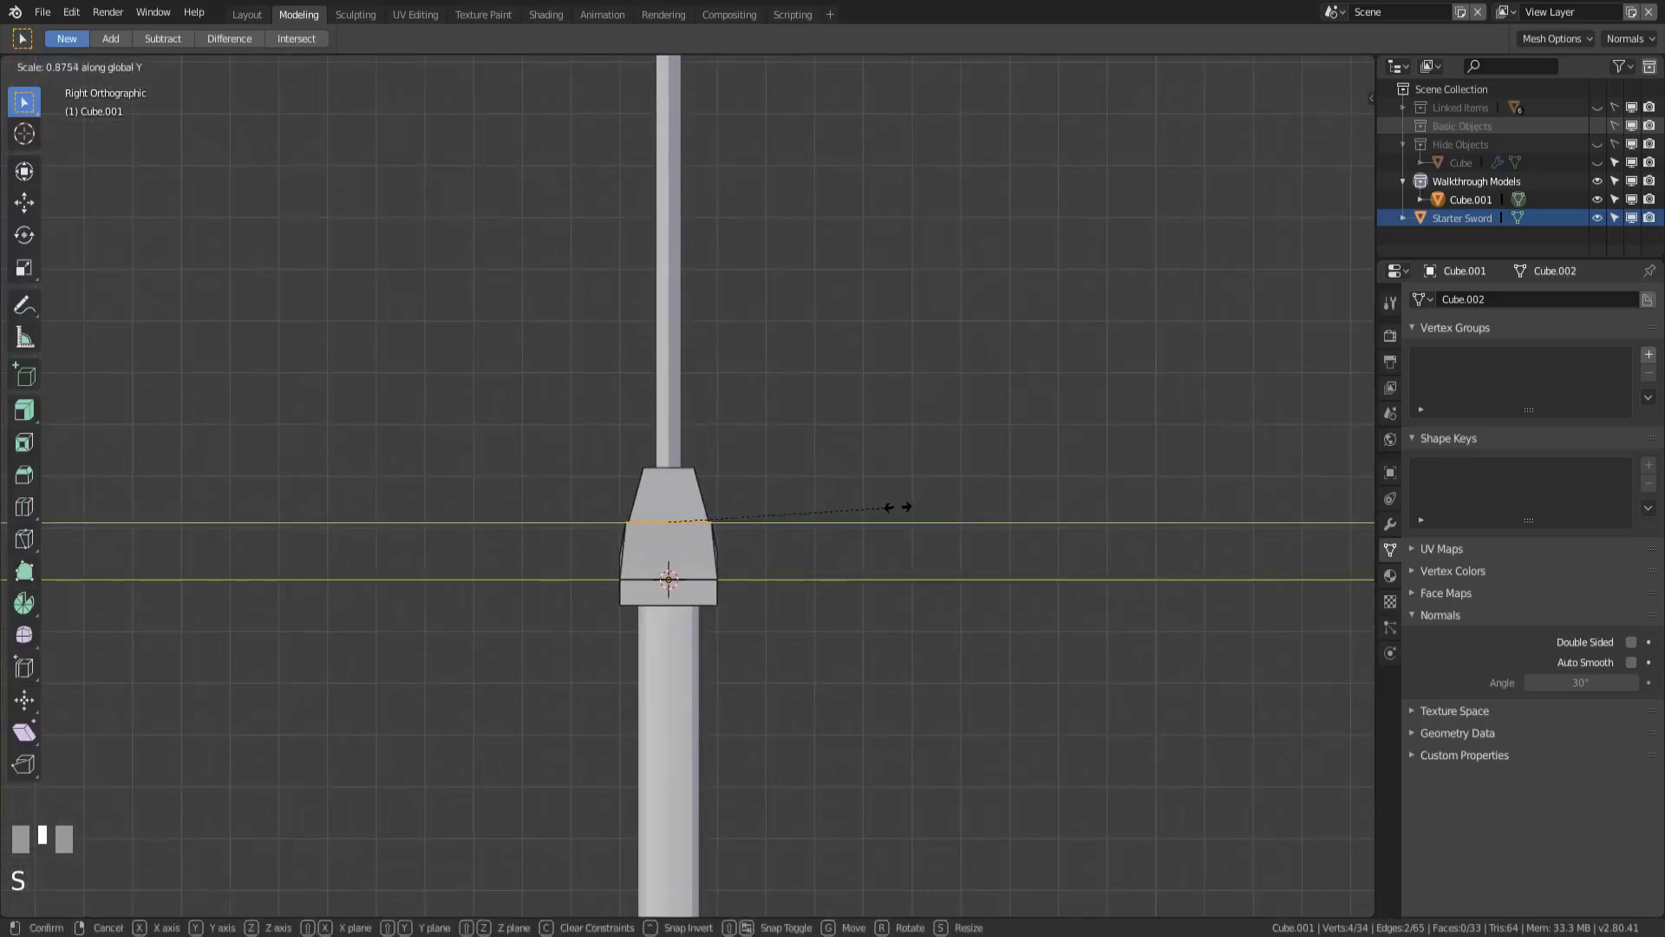
{"action": "left_click", "coordinate": [876, 504]}
- Connect the inner loop's top corner to the end face's top corner on both sides of the right arm
{"action": "middle_click_drag", "start_coordinate": [812, 545], "coordinate": [683, 571]}
{"action": "middle_click_drag", "start_coordinate": [436, 661], "coordinate": [618, 498]}
{"action": "scroll", "coordinate": [607, 642], "scroll_direction": "up", "scroll_amount": 2}
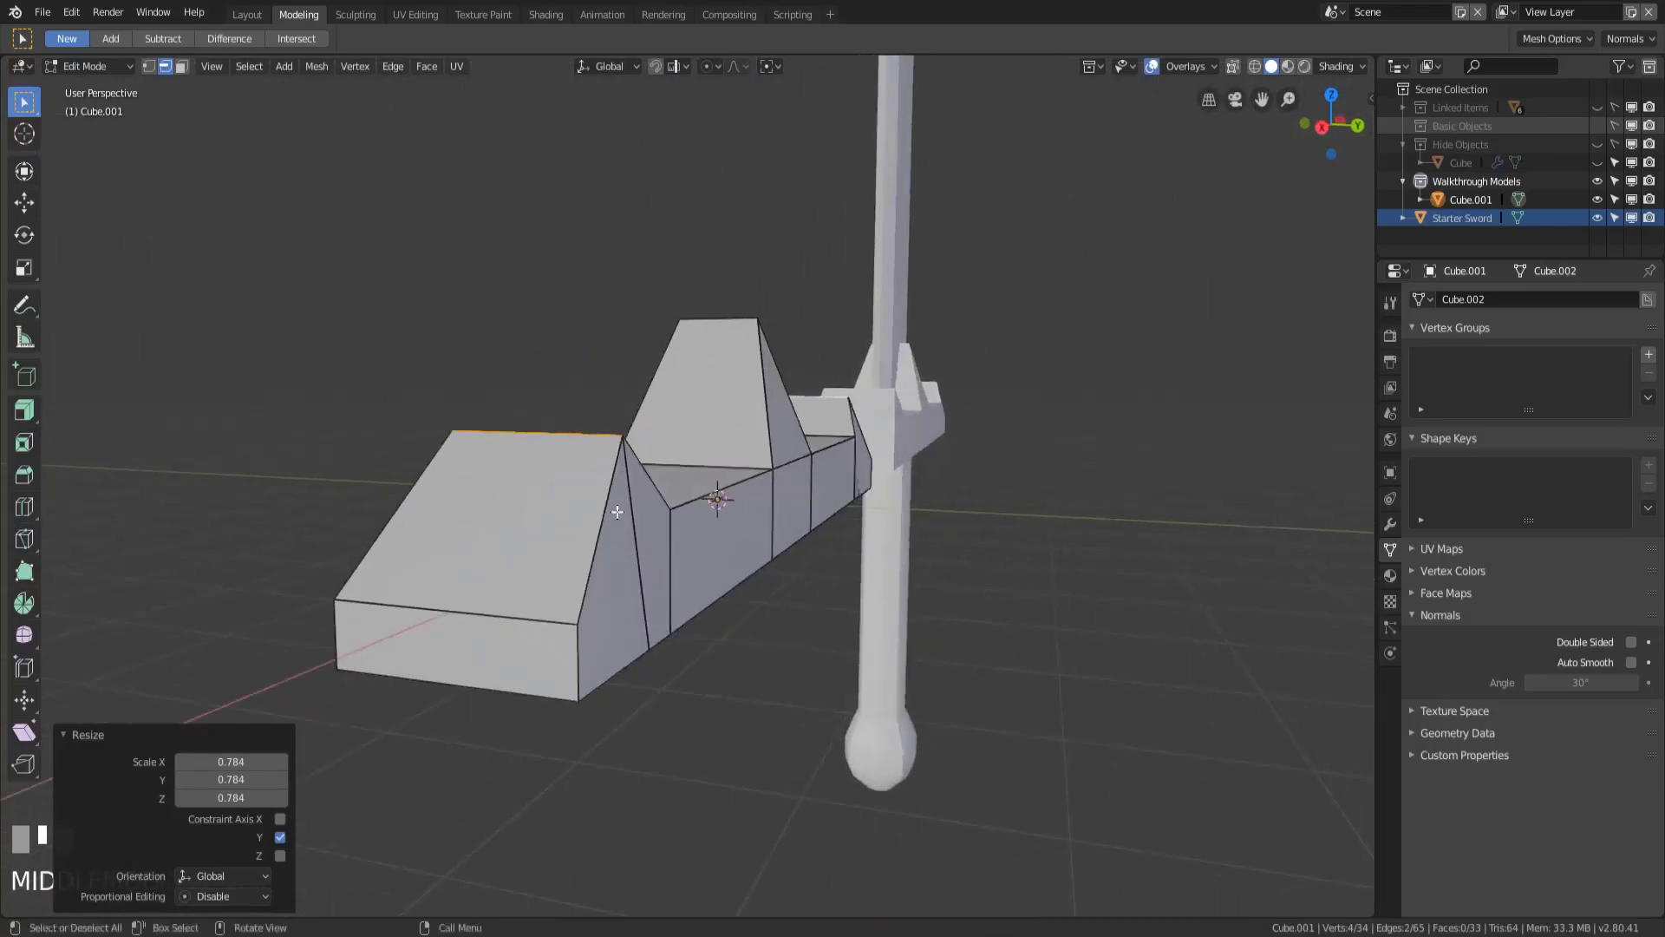
{"action": "key", "text": "Tab"}
{"action": "middle_click_drag", "start_coordinate": [639, 576], "coordinate": [678, 559]}
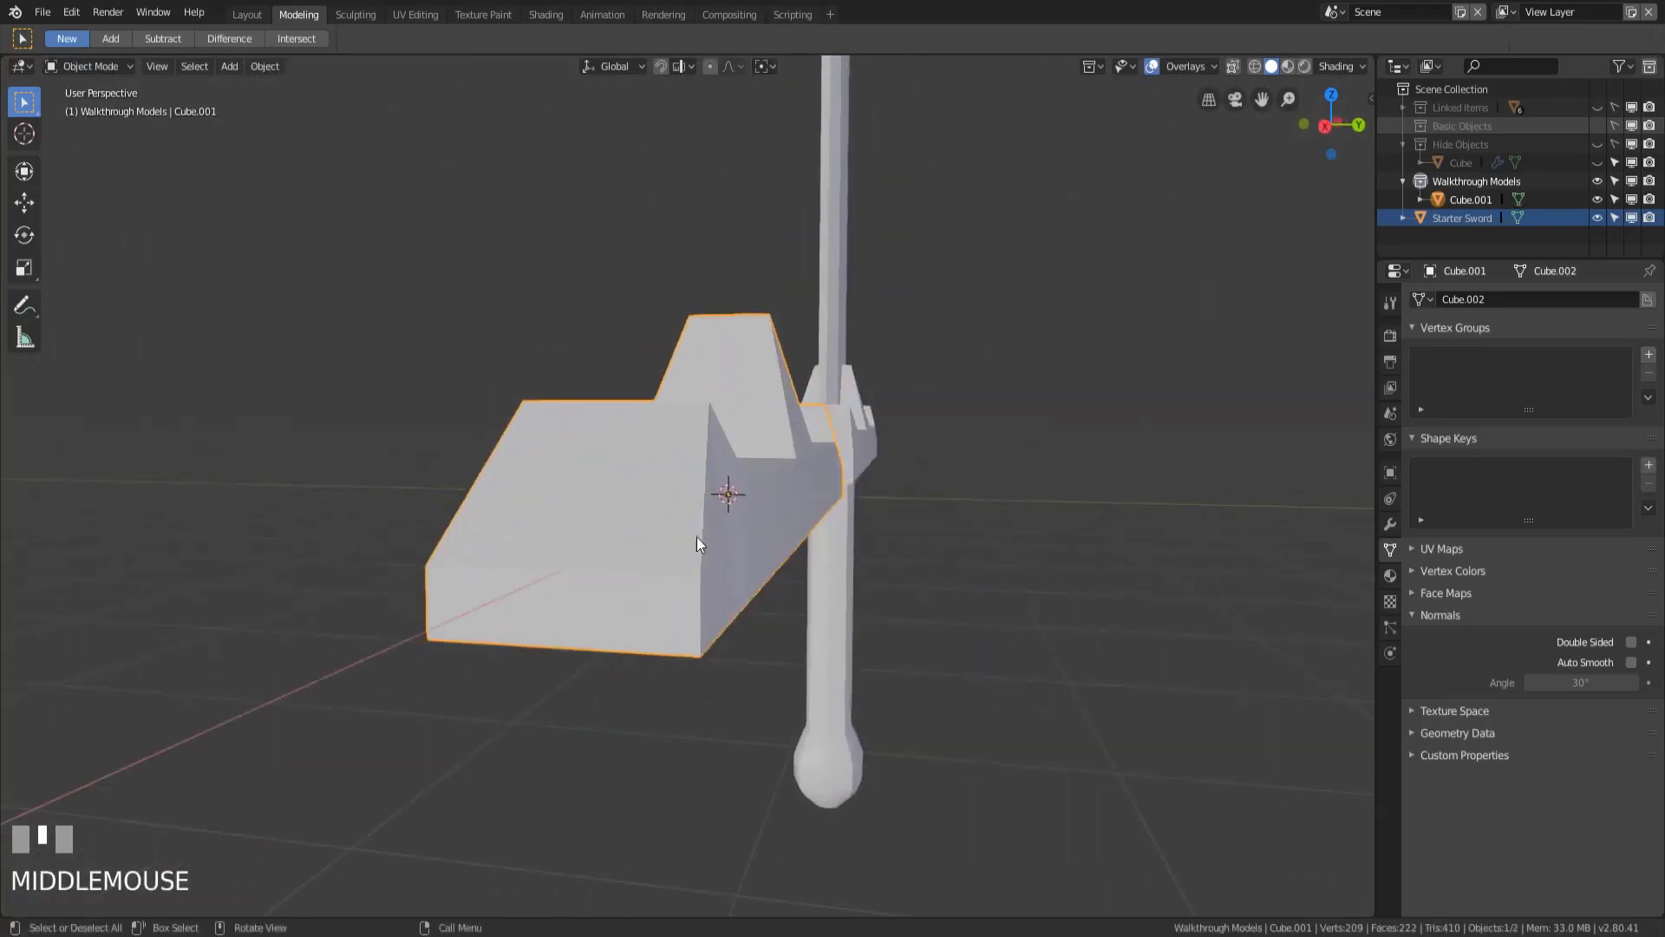
{"action": "middle_click_drag", "start_coordinate": [779, 520], "coordinate": [677, 560]}
{"action": "key", "text": "Tab"}
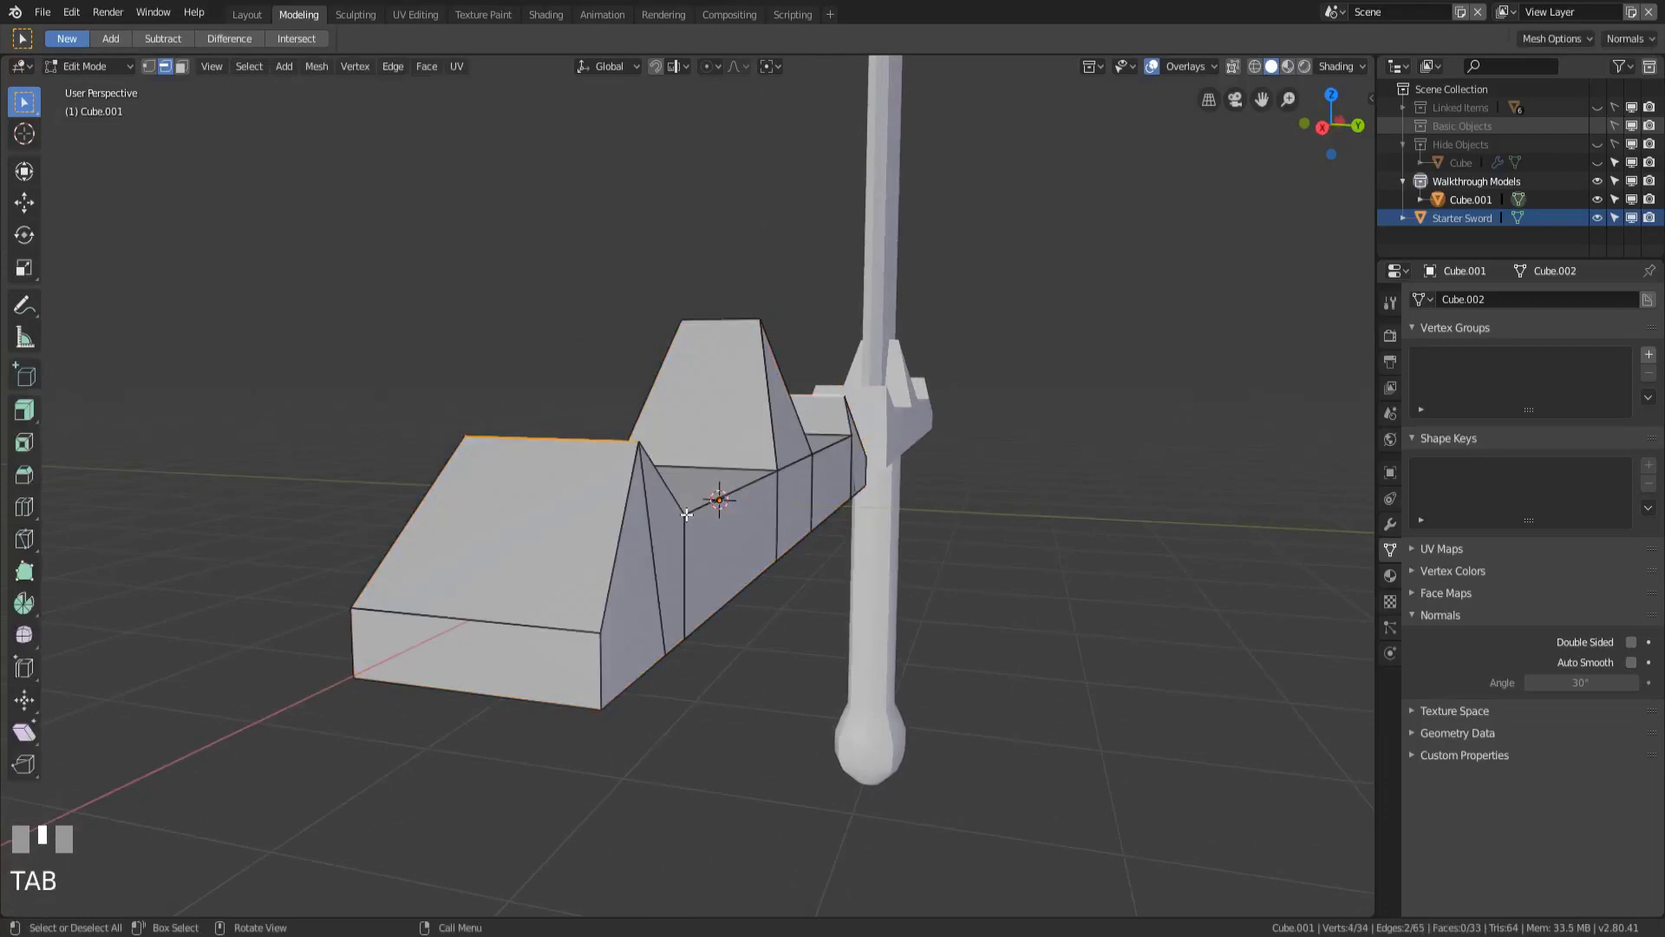
{"action": "key", "text": "1"}
{"action": "left_click", "coordinate": [687, 515]}
{"action": "left_click", "coordinate": [616, 624], "text": "shift"}
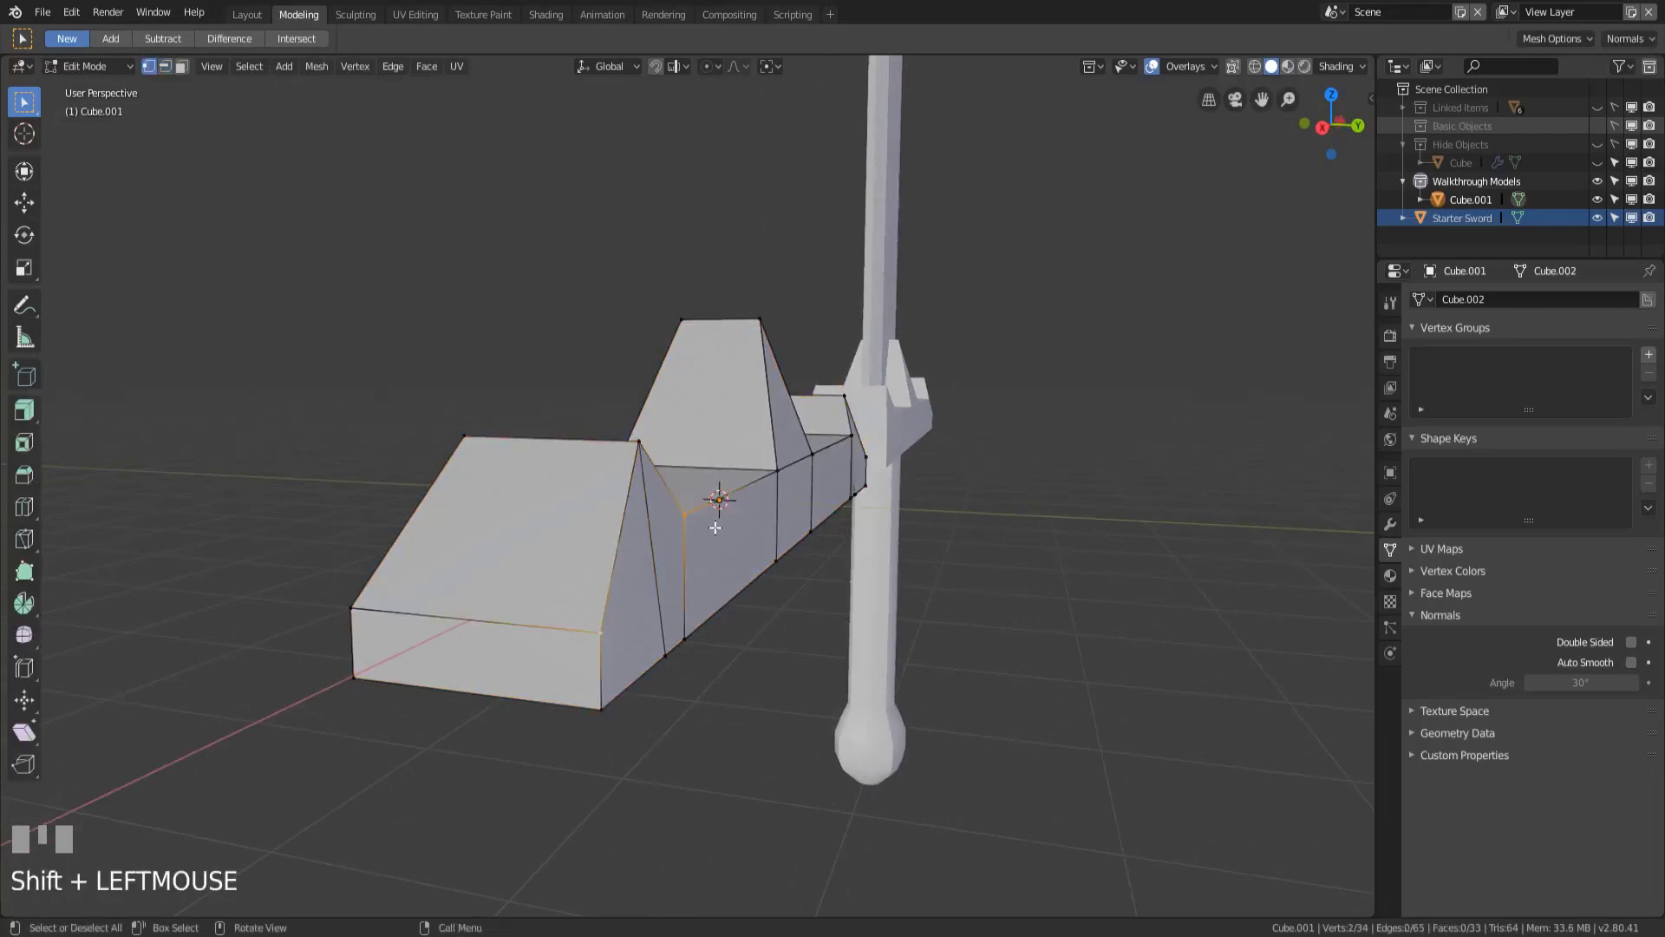
{"action": "key", "text": "j"}
{"action": "middle_click_drag", "start_coordinate": [639, 560], "coordinate": [755, 498]}
{"action": "left_click", "coordinate": [757, 541]}
{"action": "left_click", "coordinate": [808, 689], "text": "shift"}
{"action": "key", "text": "j"}
- Vertex-slide the two new crossing vertices on the right arm's sides by a factor of 1.0 onto the inner loop's top corners
{"action": "left_click", "coordinate": [772, 601]}
{"action": "middle_click_drag", "start_coordinate": [772, 600], "coordinate": [751, 721]}
{"action": "left_click", "coordinate": [613, 670], "text": "shift"}
{"action": "key", "text": "g"}
{"action": "key", "text": "g"}
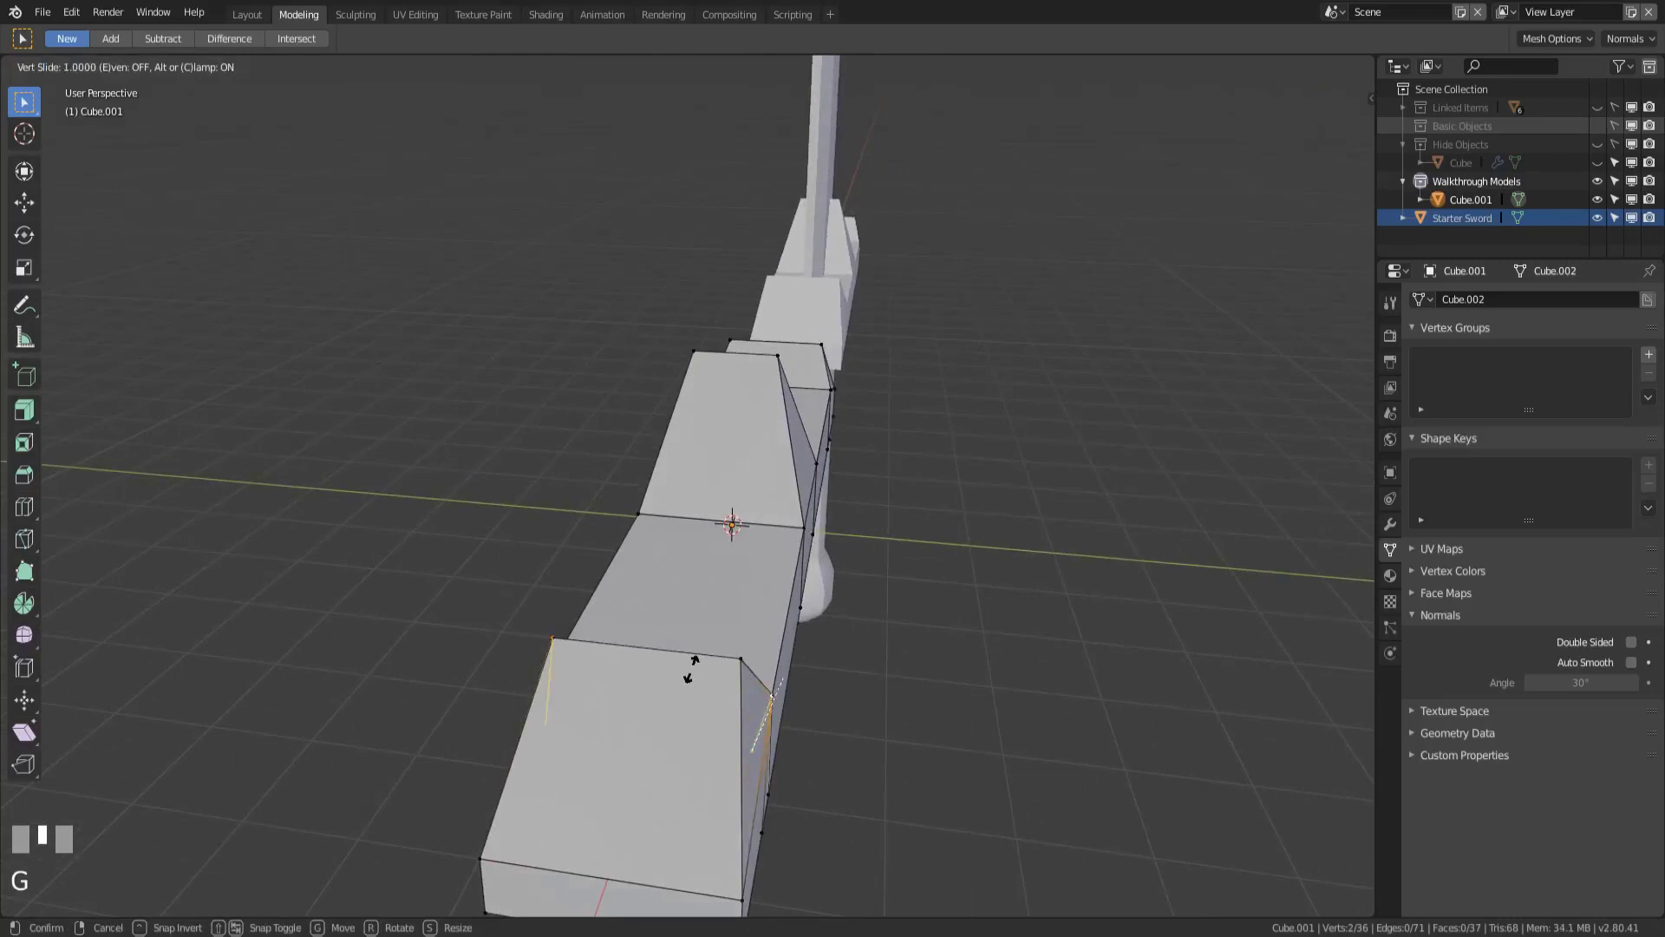
{"action": "left_click", "coordinate": [692, 668]}
{"action": "middle_click_drag", "start_coordinate": [691, 667], "coordinate": [976, 507]}
{"action": "scroll", "coordinate": [907, 697], "scroll_direction": "down", "scroll_amount": 3}
{"action": "key", "text": "g"}
{"action": "key", "text": "g"}
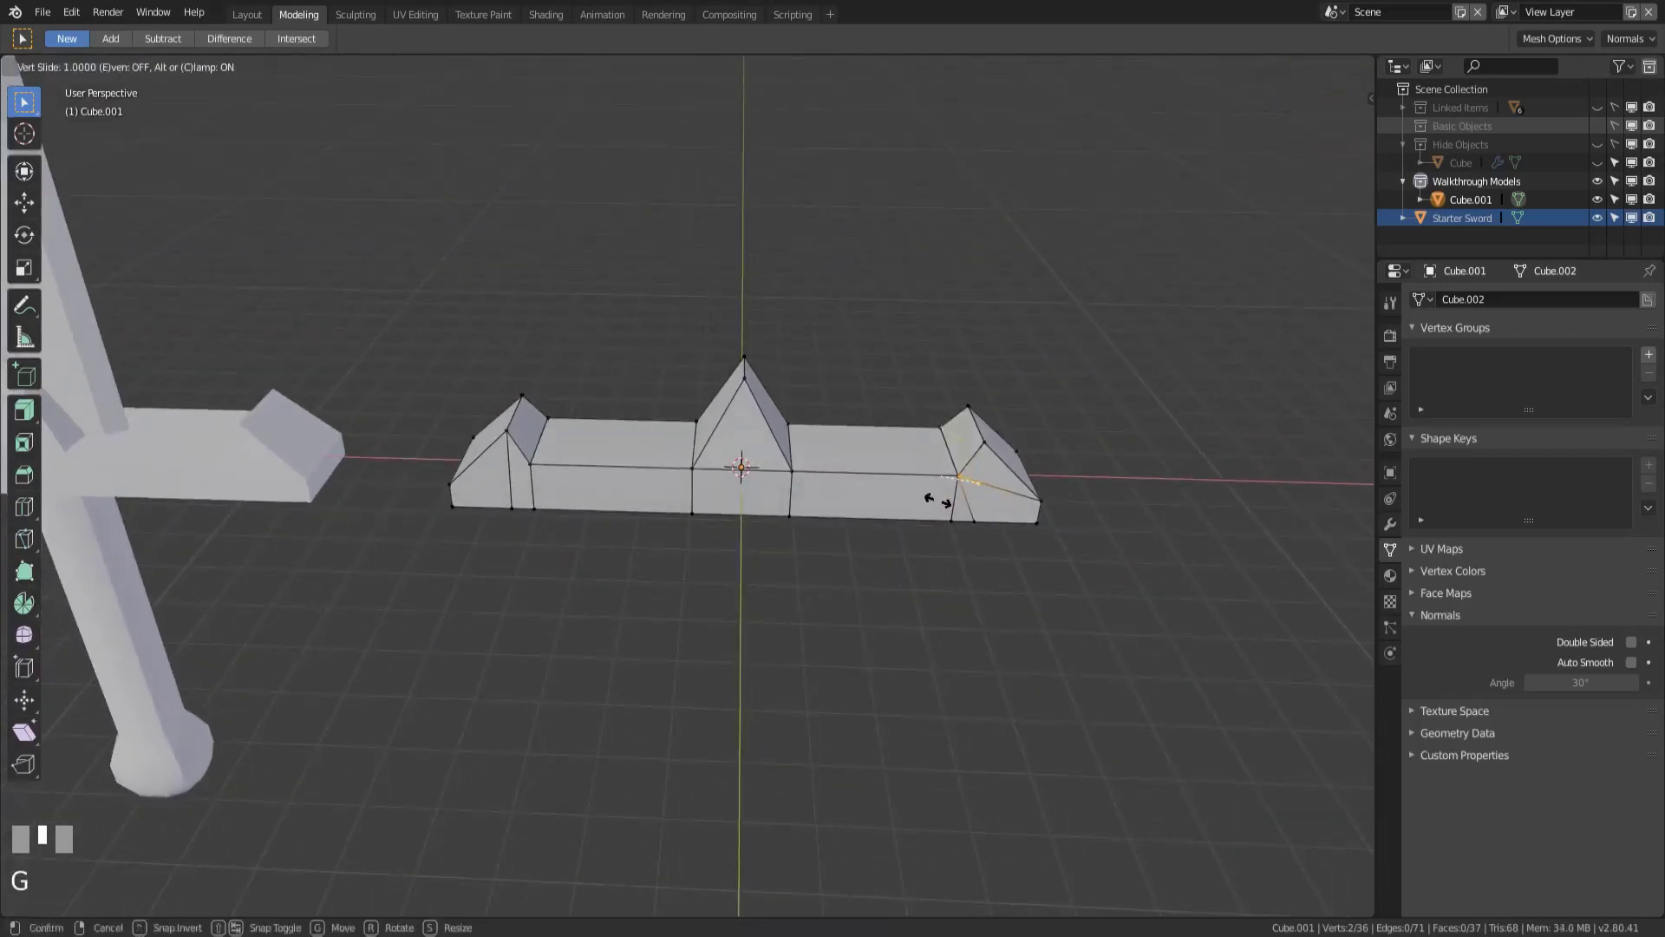
{"action": "left_click", "coordinate": [942, 506]}
- Vertex-slide the right arm's two side vertices along the new edges by a factor of 0.269 so they sit directly beneath the peak
{"action": "scroll", "coordinate": [942, 506], "scroll_direction": "up", "scroll_amount": 2}
{"action": "middle_click_drag", "start_coordinate": [960, 502], "coordinate": [827, 452], "text": "shift"}
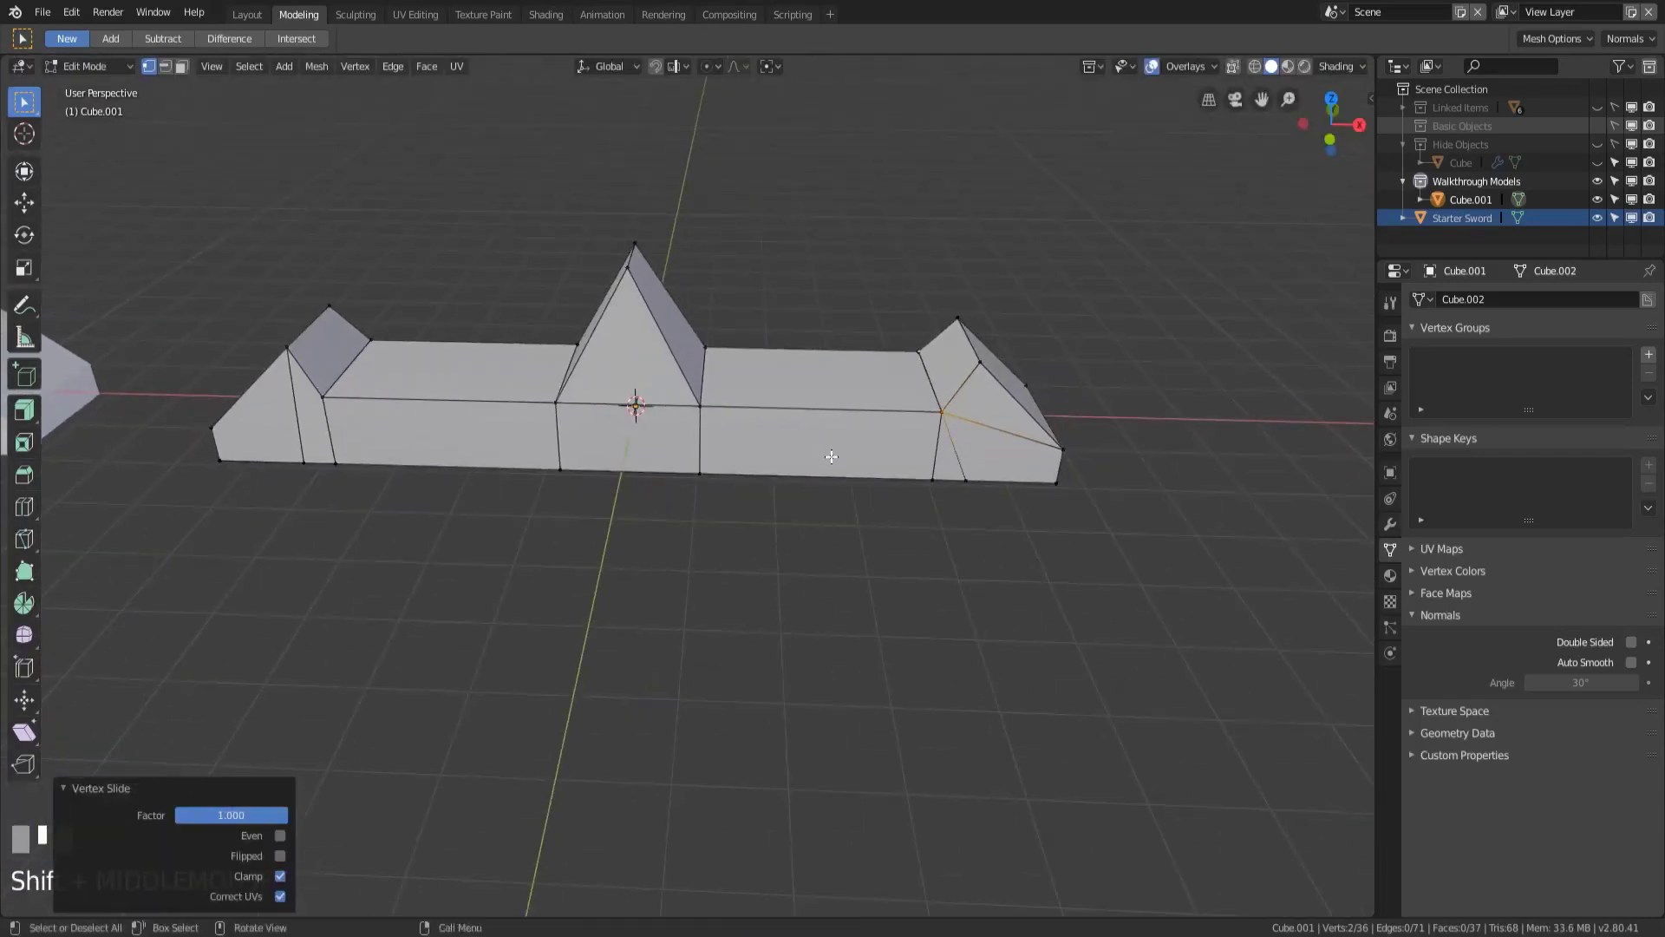
{"action": "key", "text": "KP_1"}
{"action": "scroll", "coordinate": [992, 442], "scroll_direction": "up", "scroll_amount": 3}
{"action": "middle_click_drag", "start_coordinate": [992, 442], "coordinate": [721, 454], "text": "shift"}
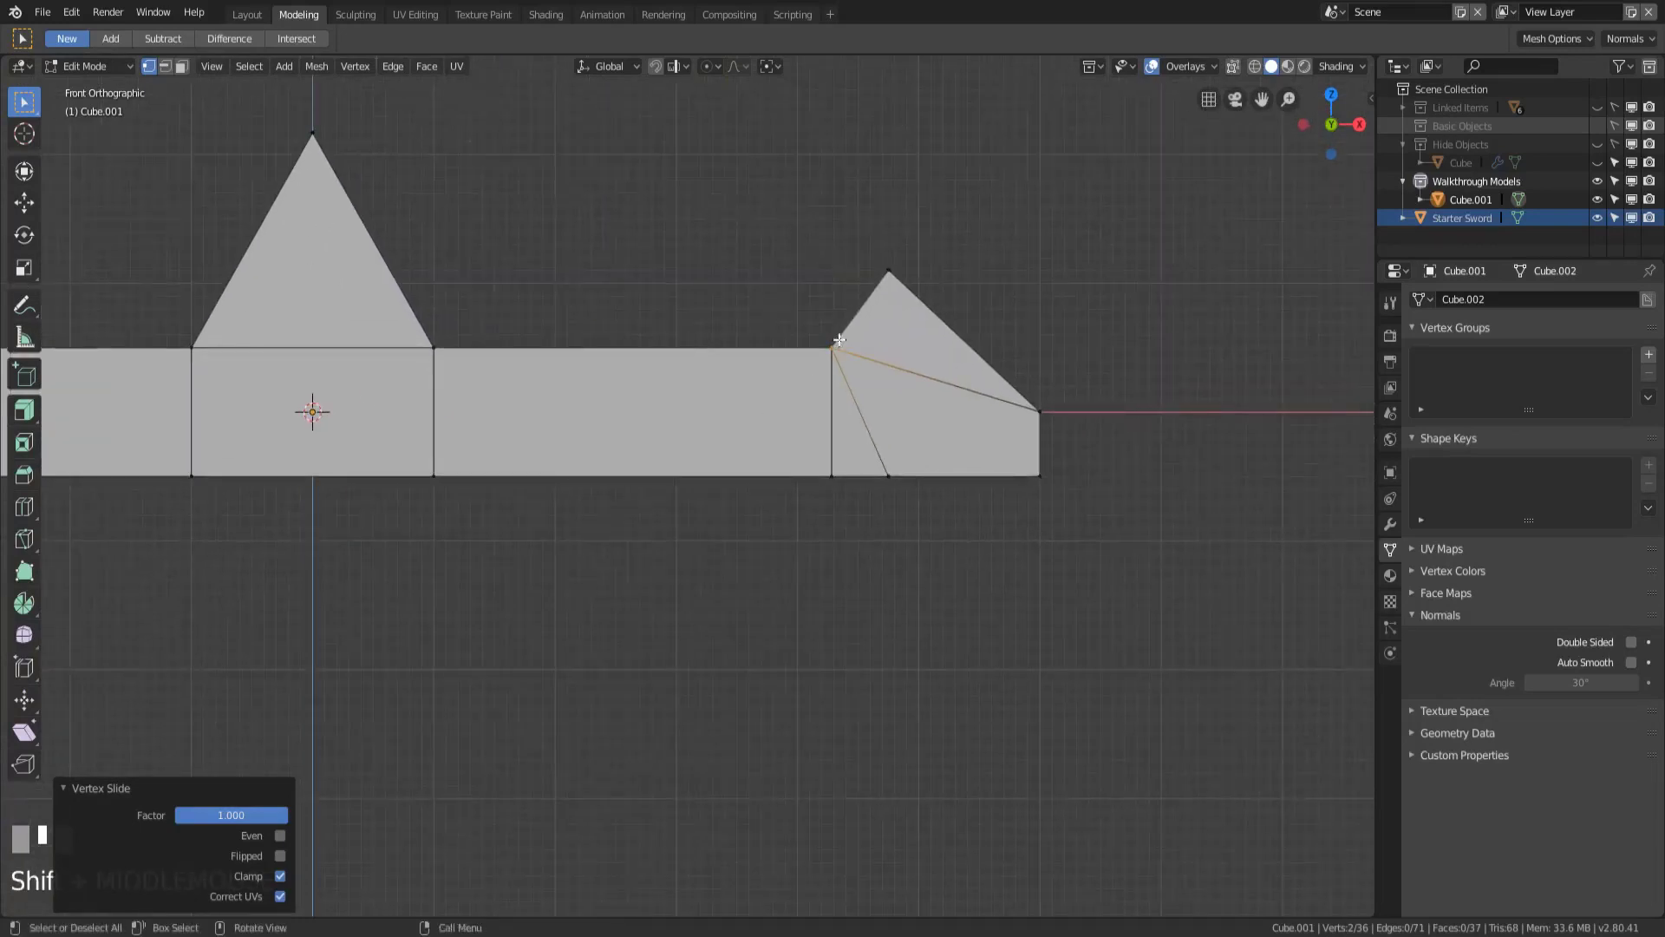
{"action": "key", "text": "g"}
{"action": "key", "text": "g"}
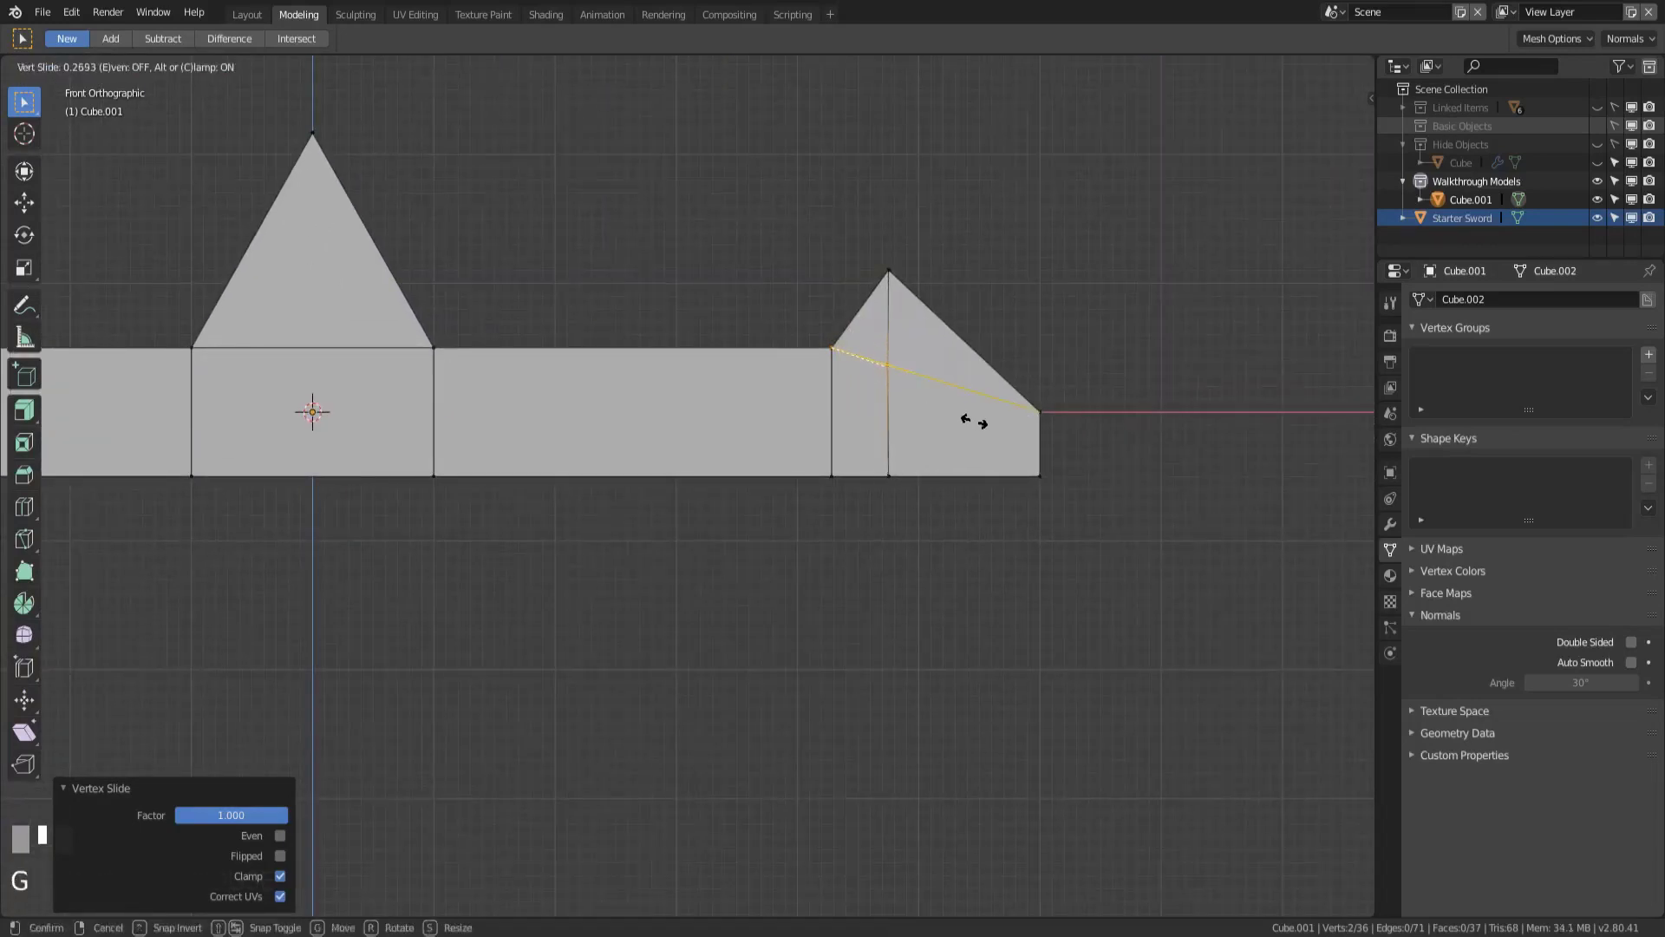
{"action": "left_click", "coordinate": [973, 422]}
{"action": "middle_click_drag", "start_coordinate": [1111, 420], "coordinate": [976, 422]}
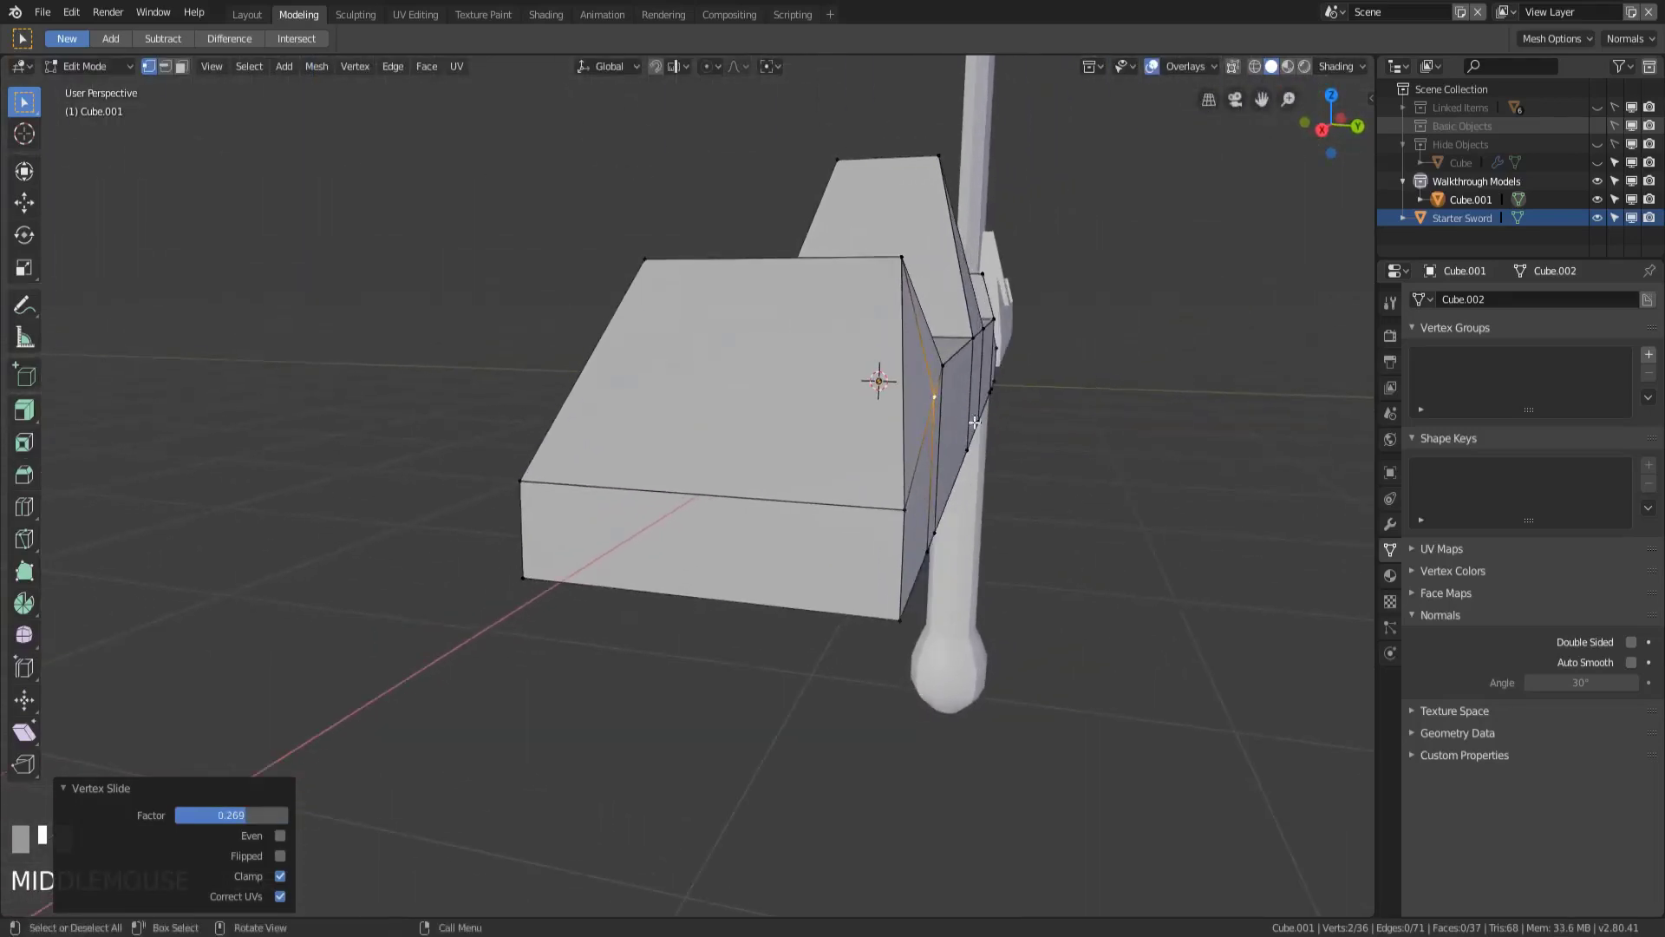
{"action": "key", "text": "Tab"}
{"action": "middle_click_drag", "start_coordinate": [1134, 316], "coordinate": [661, 365]}
{"action": "key", "text": "Tab"}
{"action": "scroll", "coordinate": [1054, 457], "scroll_direction": "down", "scroll_amount": 2}
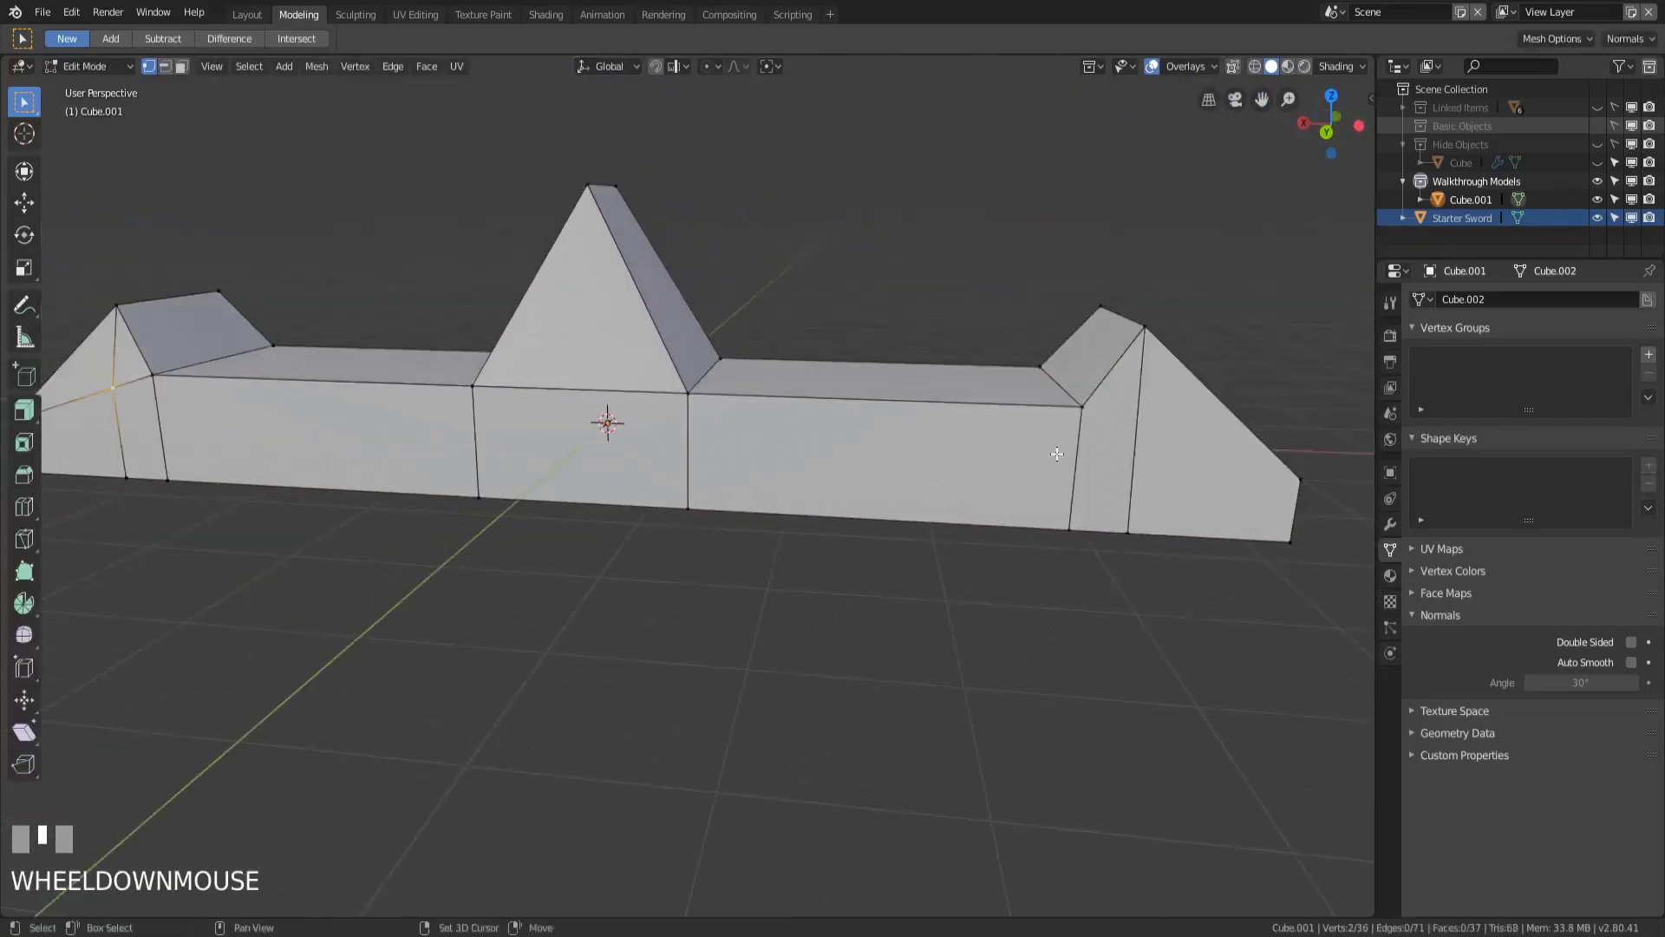
- Connect the inner loop's top corner to the end face's top corner on both sides of the left arm
{"action": "middle_click_drag", "start_coordinate": [1054, 457], "coordinate": [750, 456], "text": "shift"}
{"action": "left_click", "coordinate": [677, 423]}
{"action": "left_click", "coordinate": [890, 496], "text": "shift"}
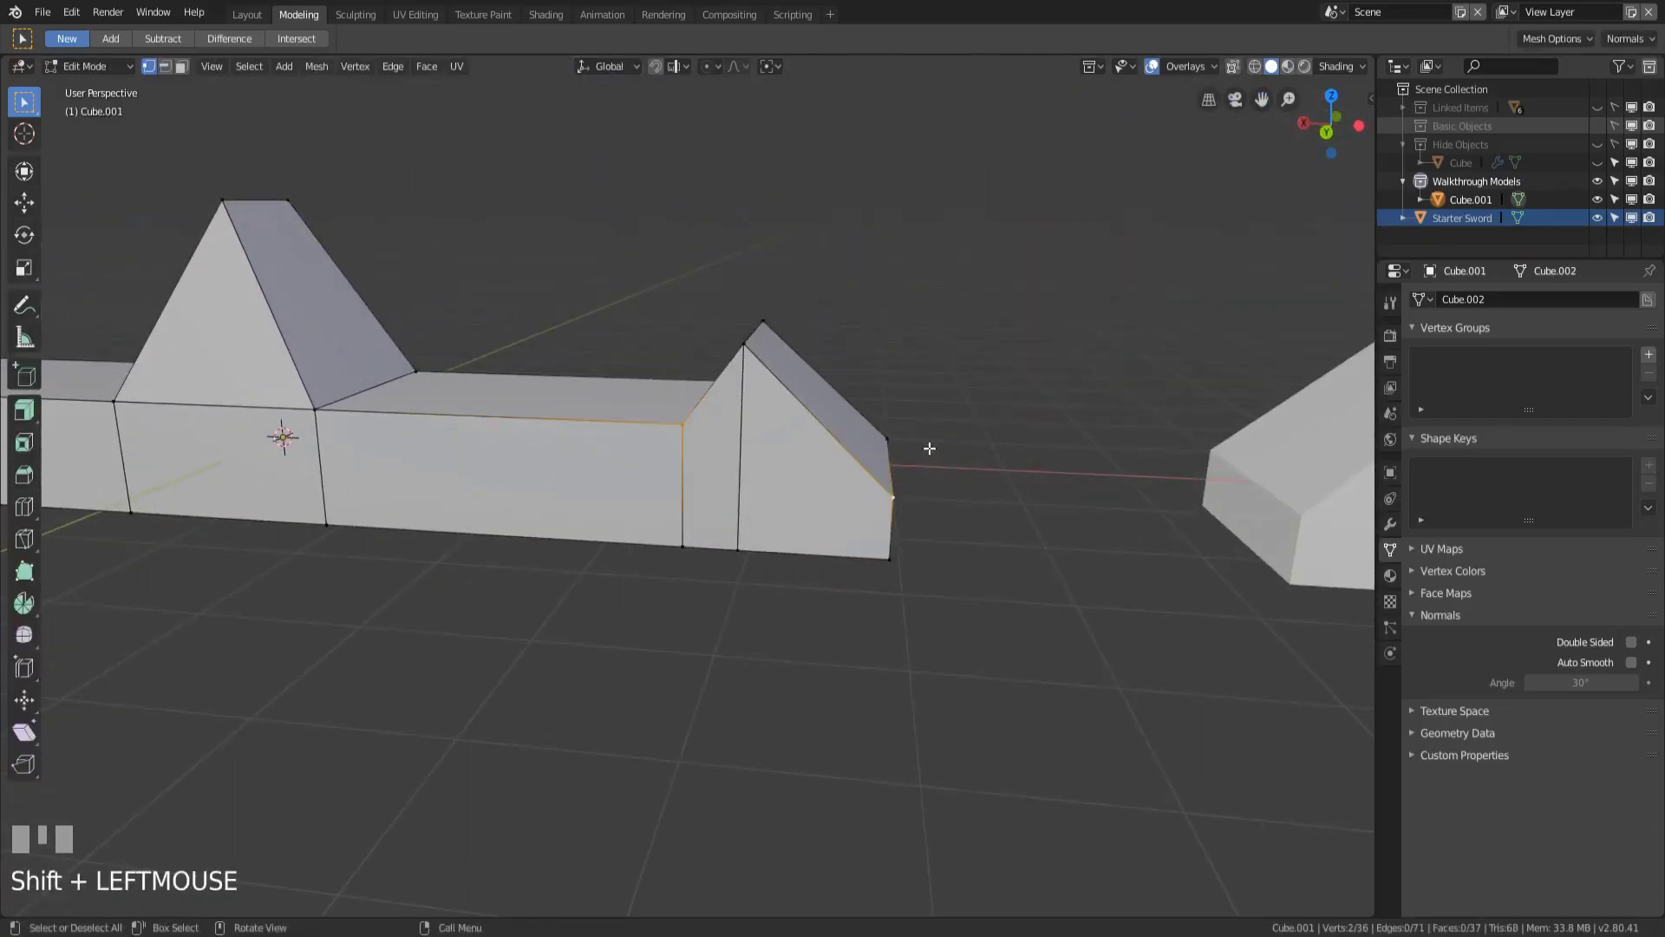
{"action": "key", "text": "j"}
{"action": "left_click", "coordinate": [737, 451]}
{"action": "middle_click_drag", "start_coordinate": [940, 411], "coordinate": [564, 361]}
{"action": "left_click", "coordinate": [568, 360]}
{"action": "left_click", "coordinate": [459, 448], "text": "shift"}
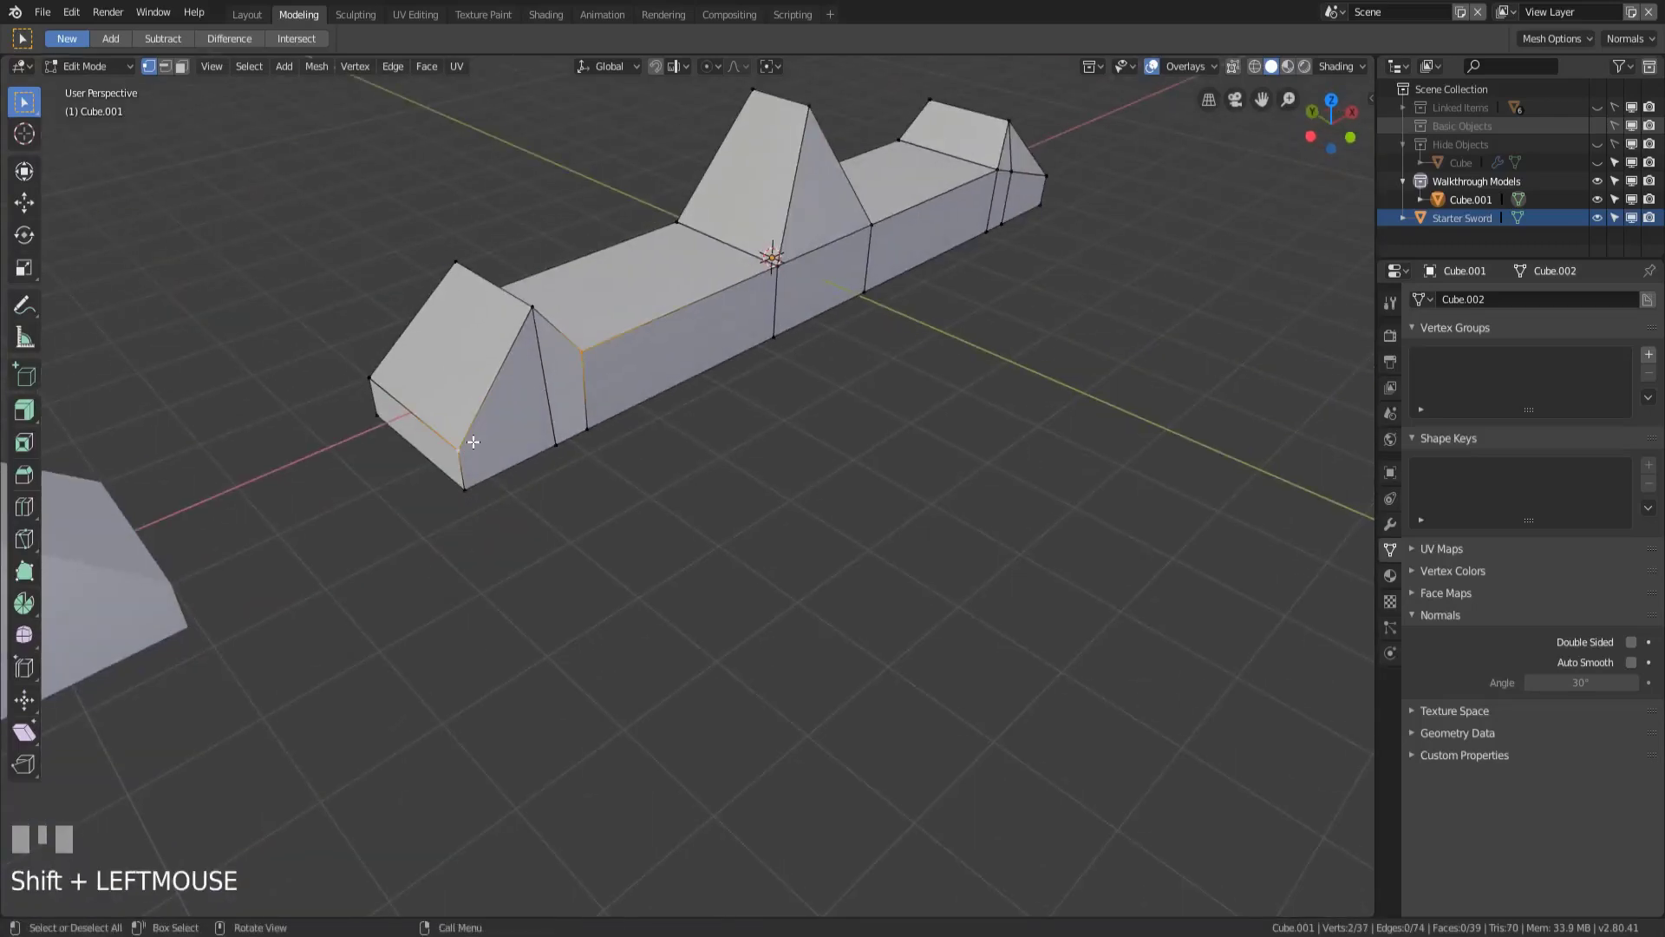
{"action": "key", "text": "j"}
- Vertex-slide the two new crossing vertices on the left arm's sides by a factor of 1.0 onto the inner loop's top corners
{"action": "middle_click_drag", "start_coordinate": [551, 381], "coordinate": [501, 499]}
{"action": "left_click", "coordinate": [494, 521], "text": "shift"}
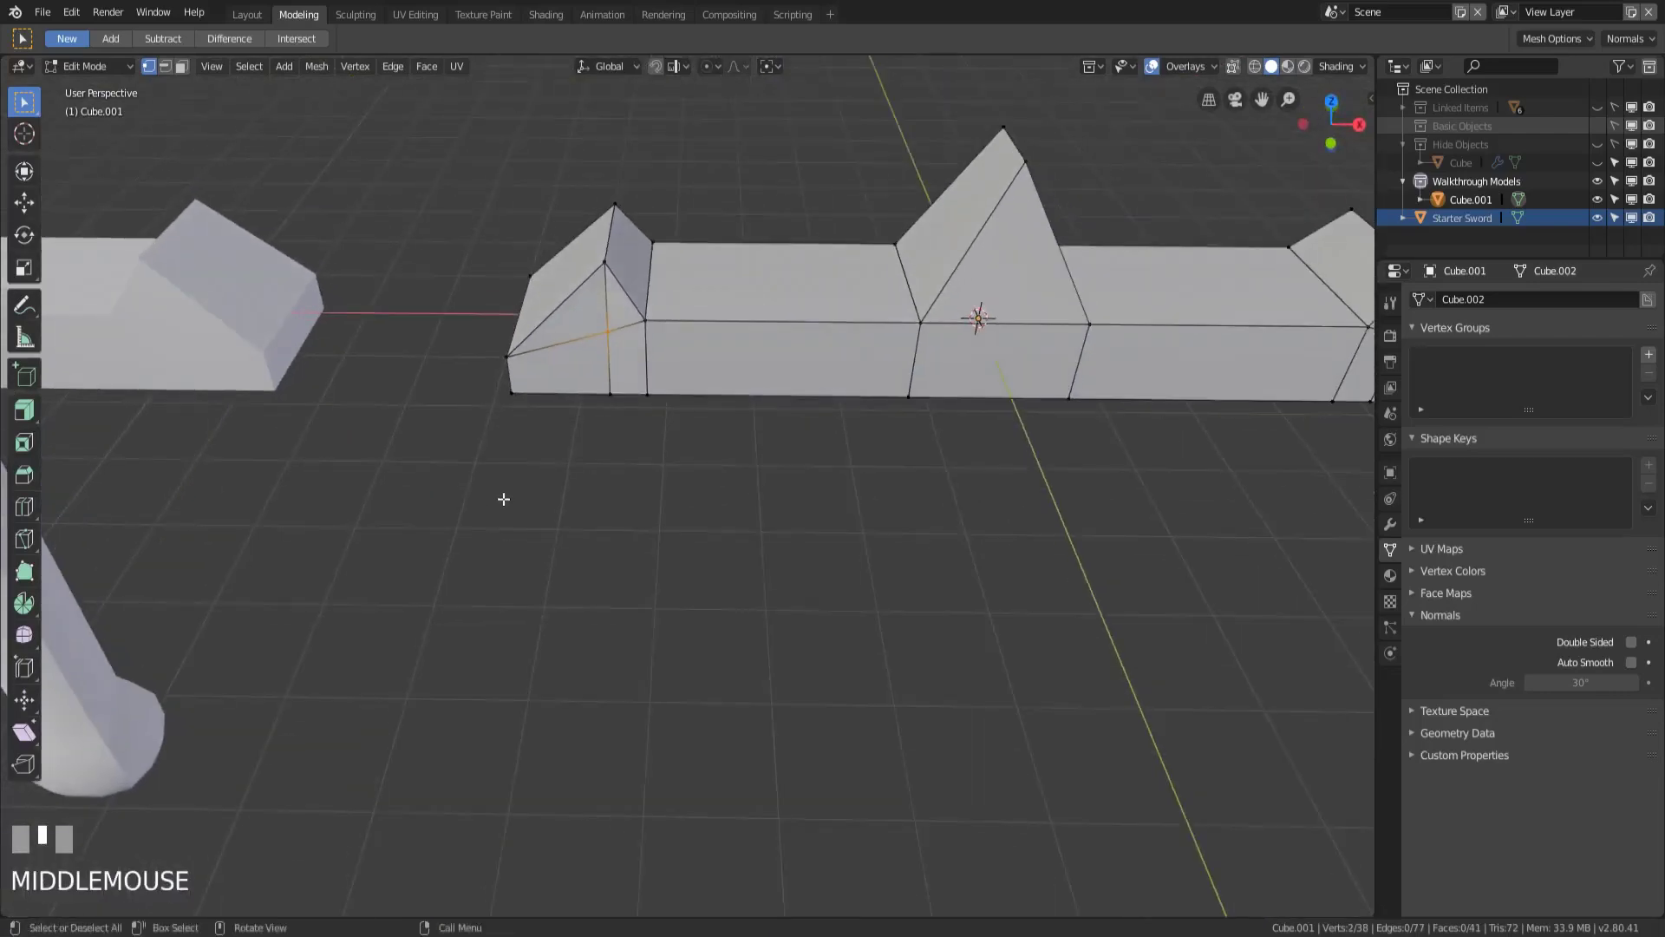
{"action": "key", "text": "KP_1"}
{"action": "scroll", "coordinate": [613, 361], "scroll_direction": "up", "scroll_amount": 2}
{"action": "middle_click_drag", "start_coordinate": [613, 361], "coordinate": [600, 456], "text": "shift"}
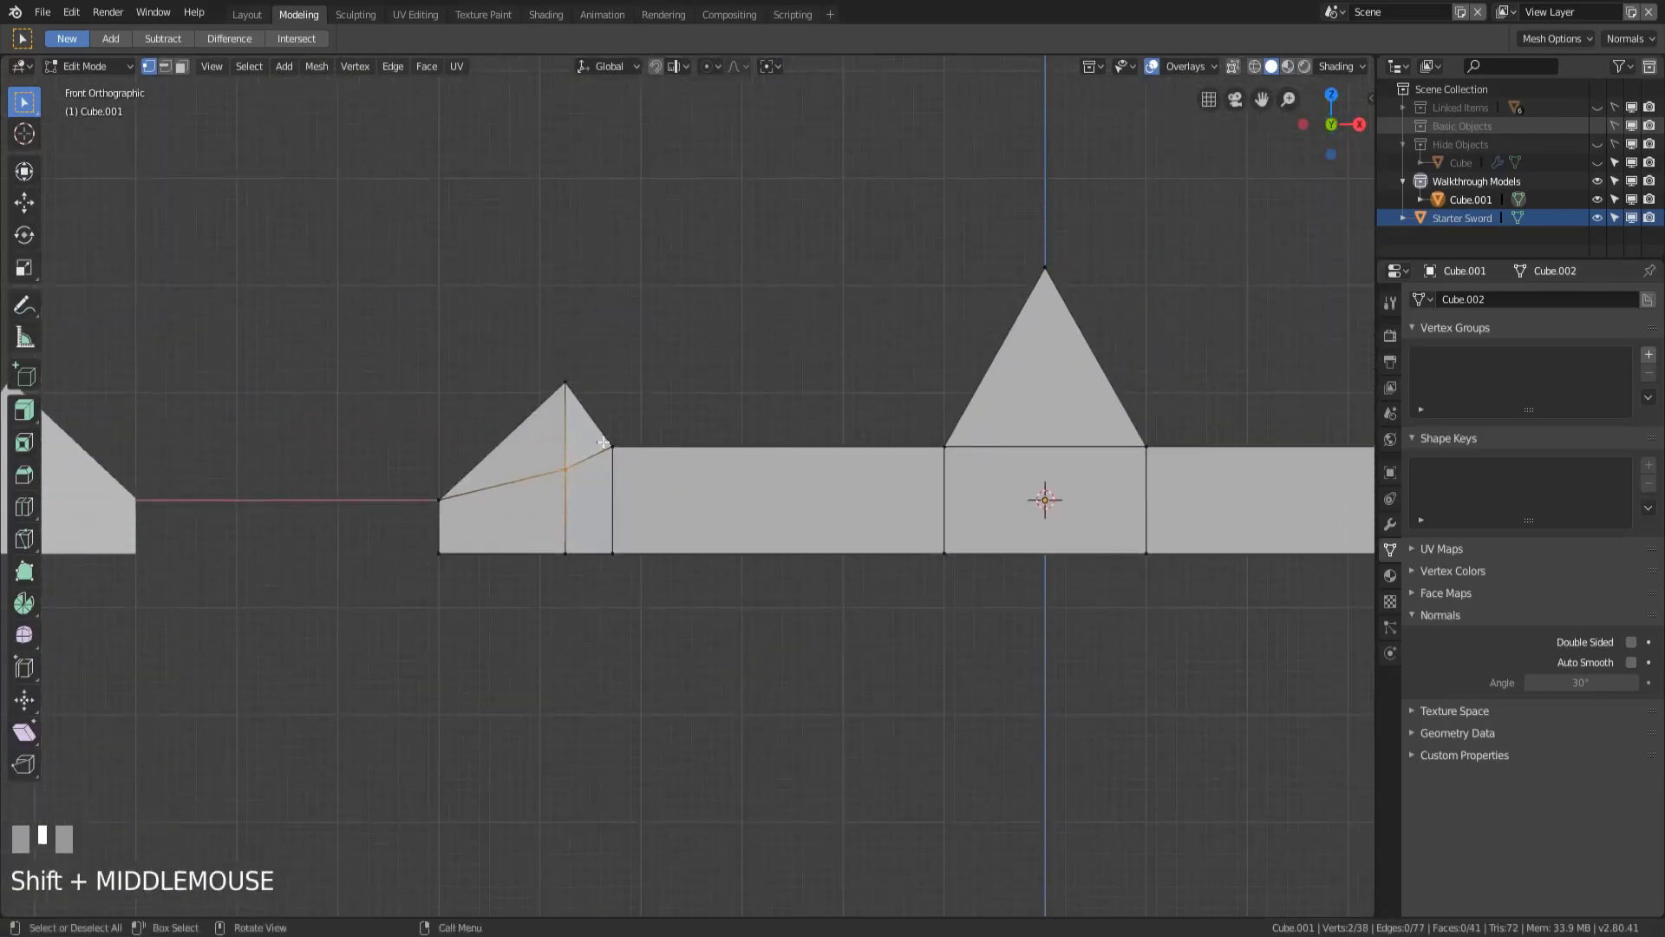
{"action": "key", "text": "shift+v"}
{"action": "left_click", "coordinate": [664, 427]}
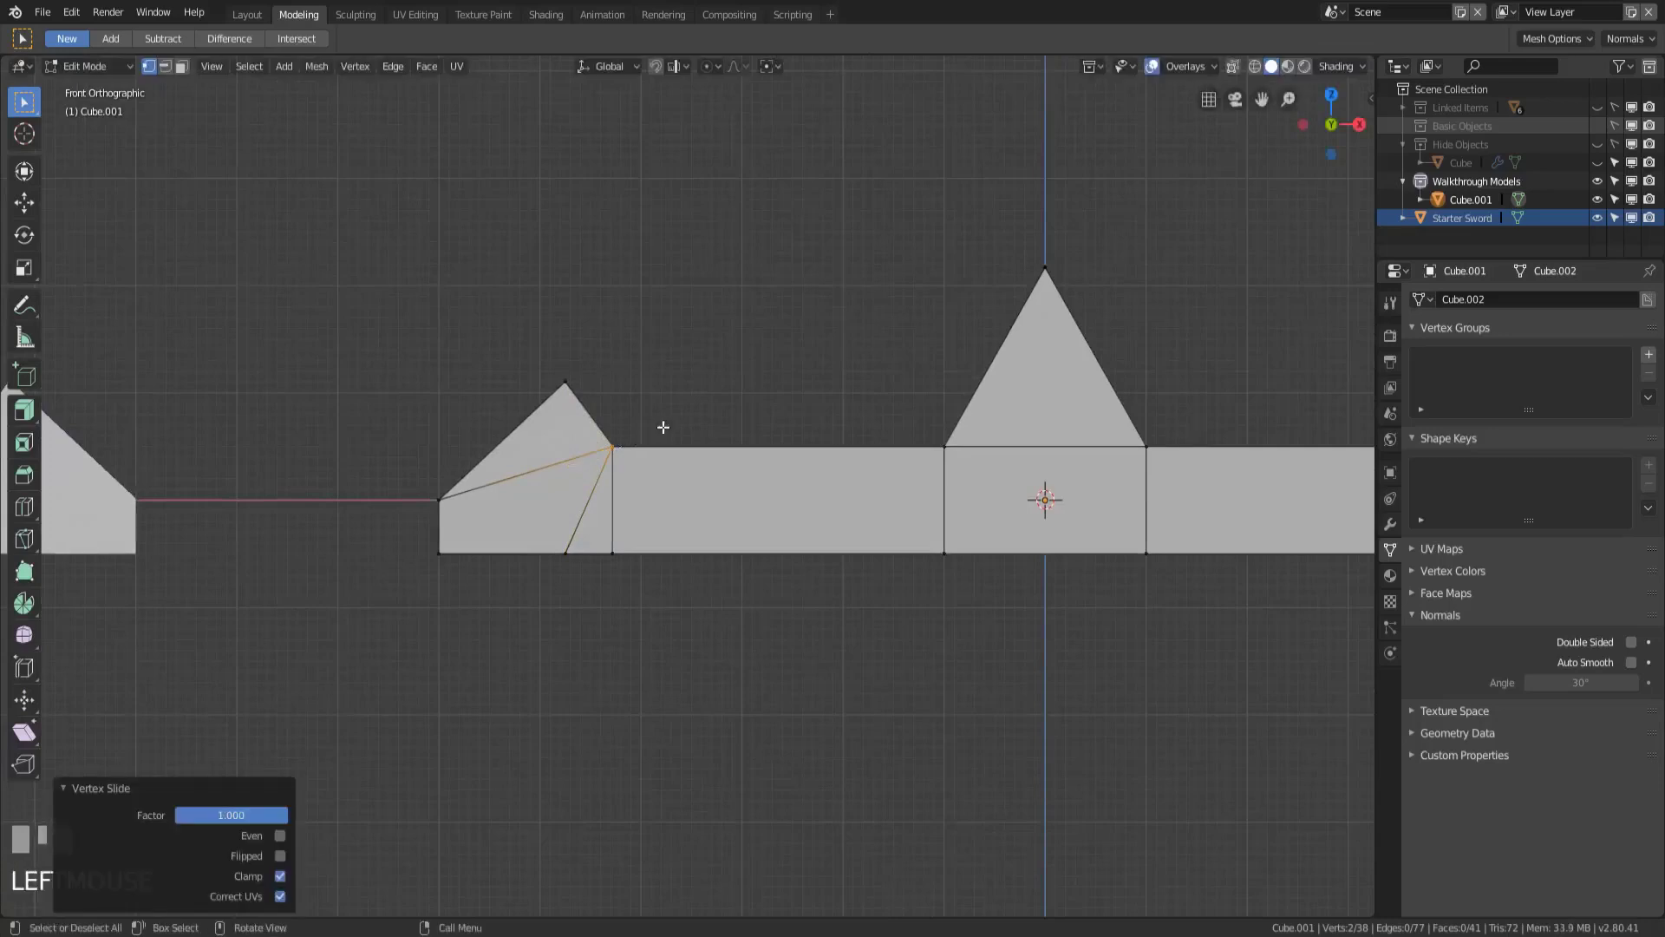
{"action": "key", "text": "g"}
{"action": "key", "text": "g"}
{"action": "type", "text": ".5"}
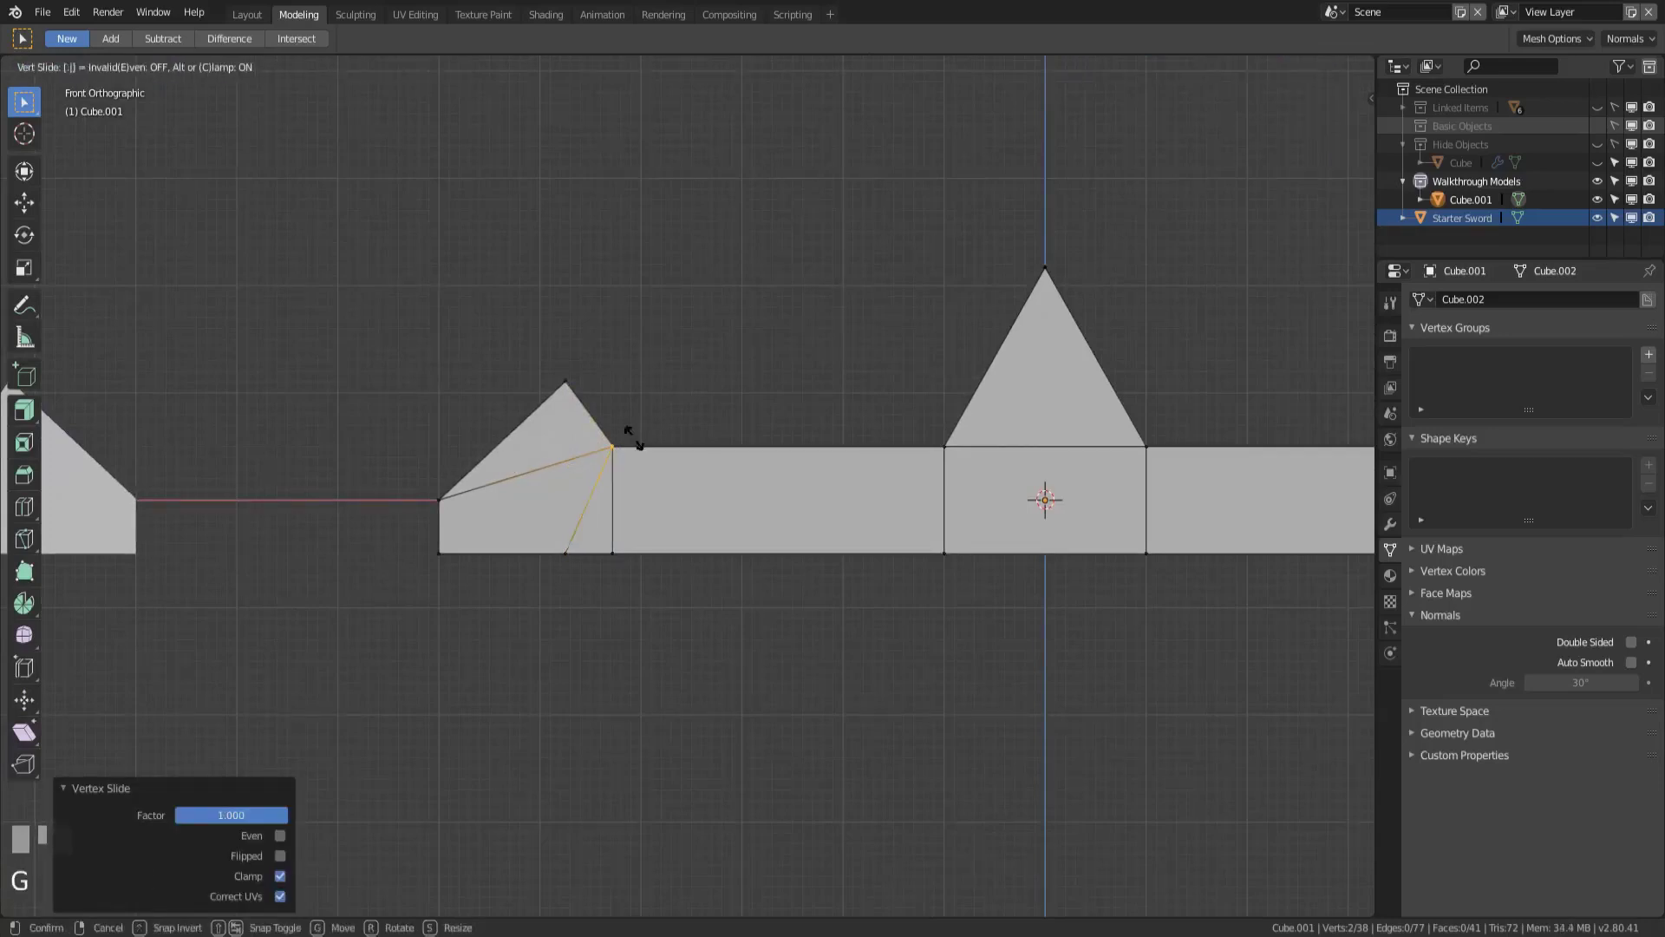
{"action": "key", "text": "minus"}
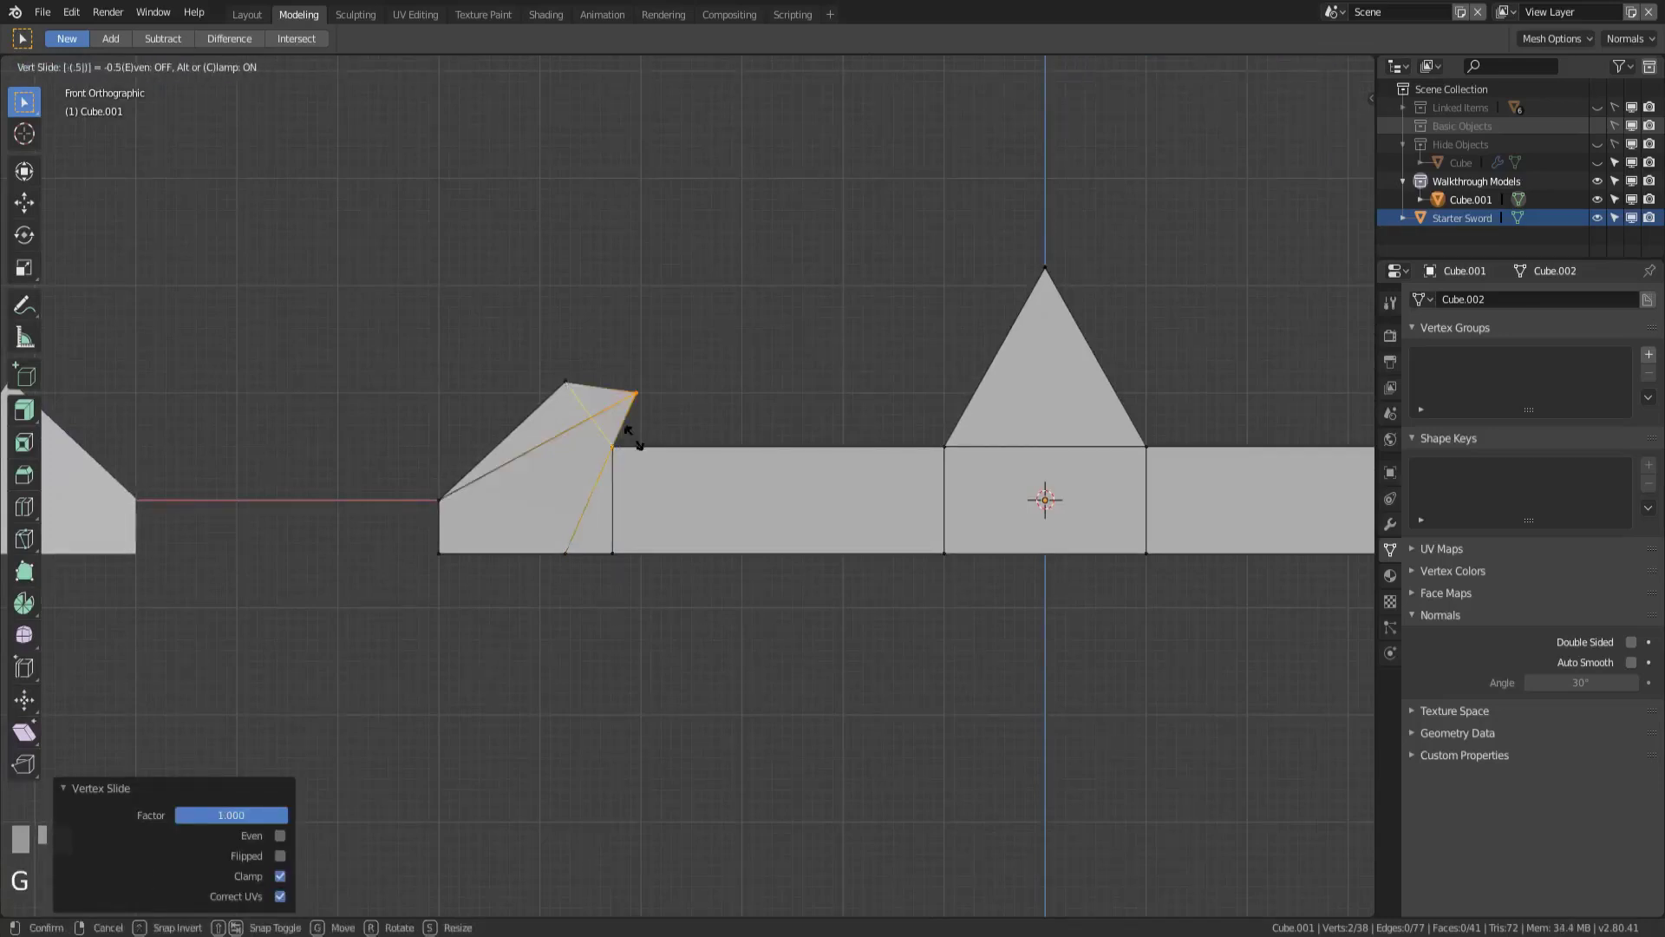
{"action": "key", "text": "Escape"}
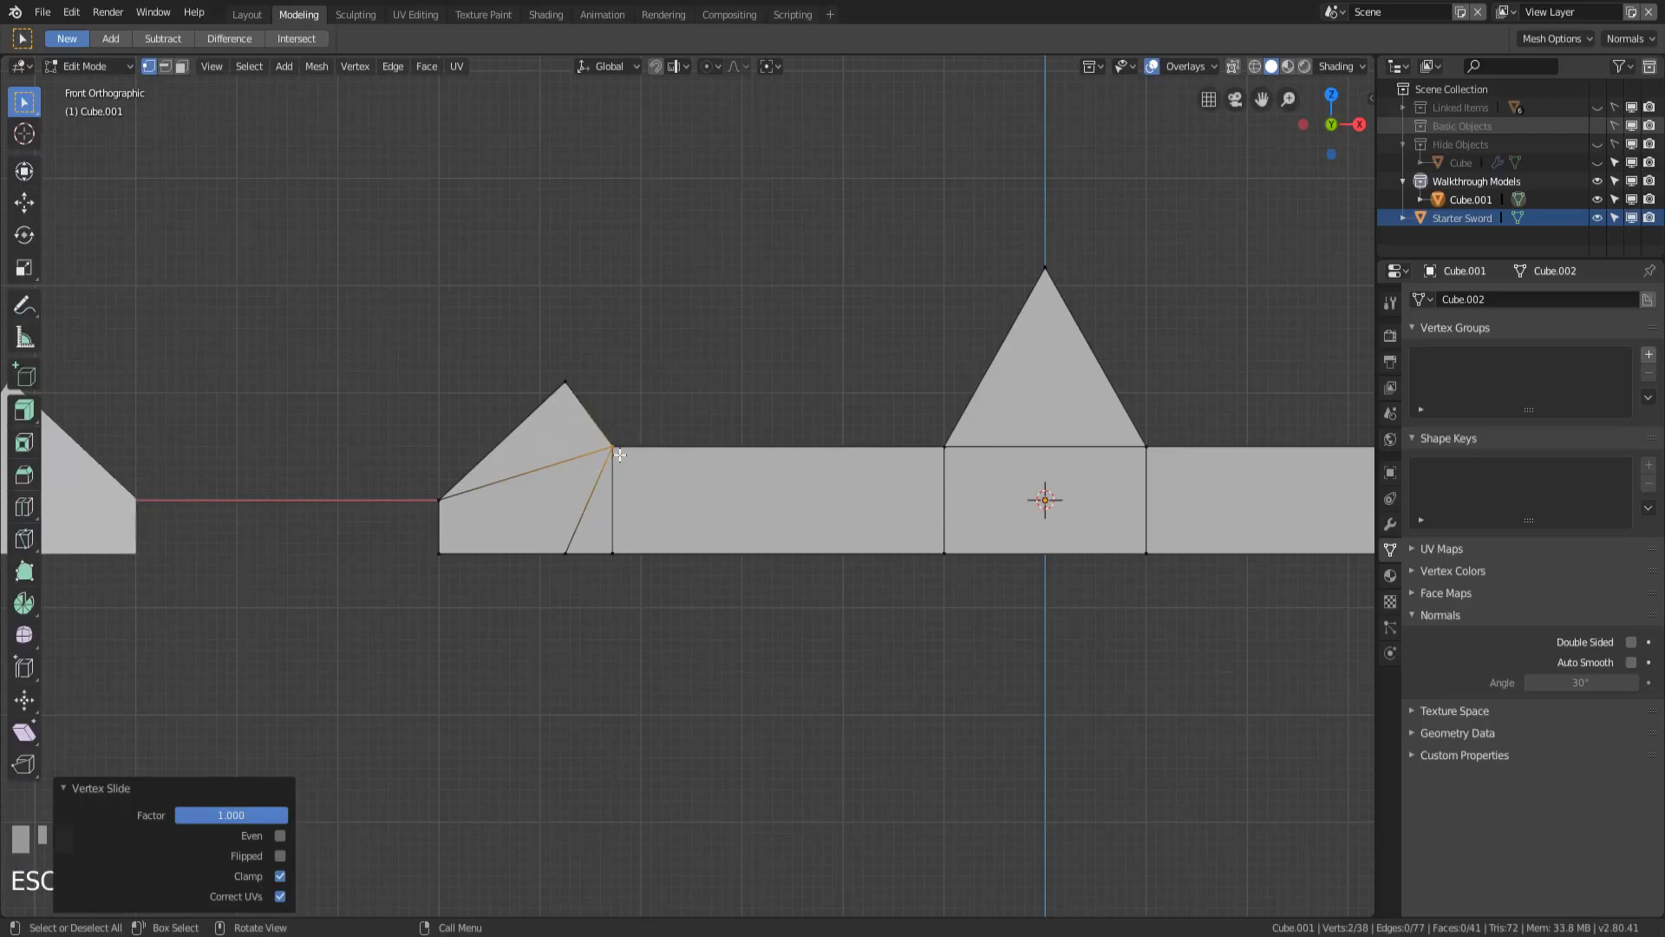
- Vertex-slide the left arm's two side vertices outward along the new edges until they sit beneath the peak
{"action": "key", "text": "g"}
{"action": "key", "text": "g"}
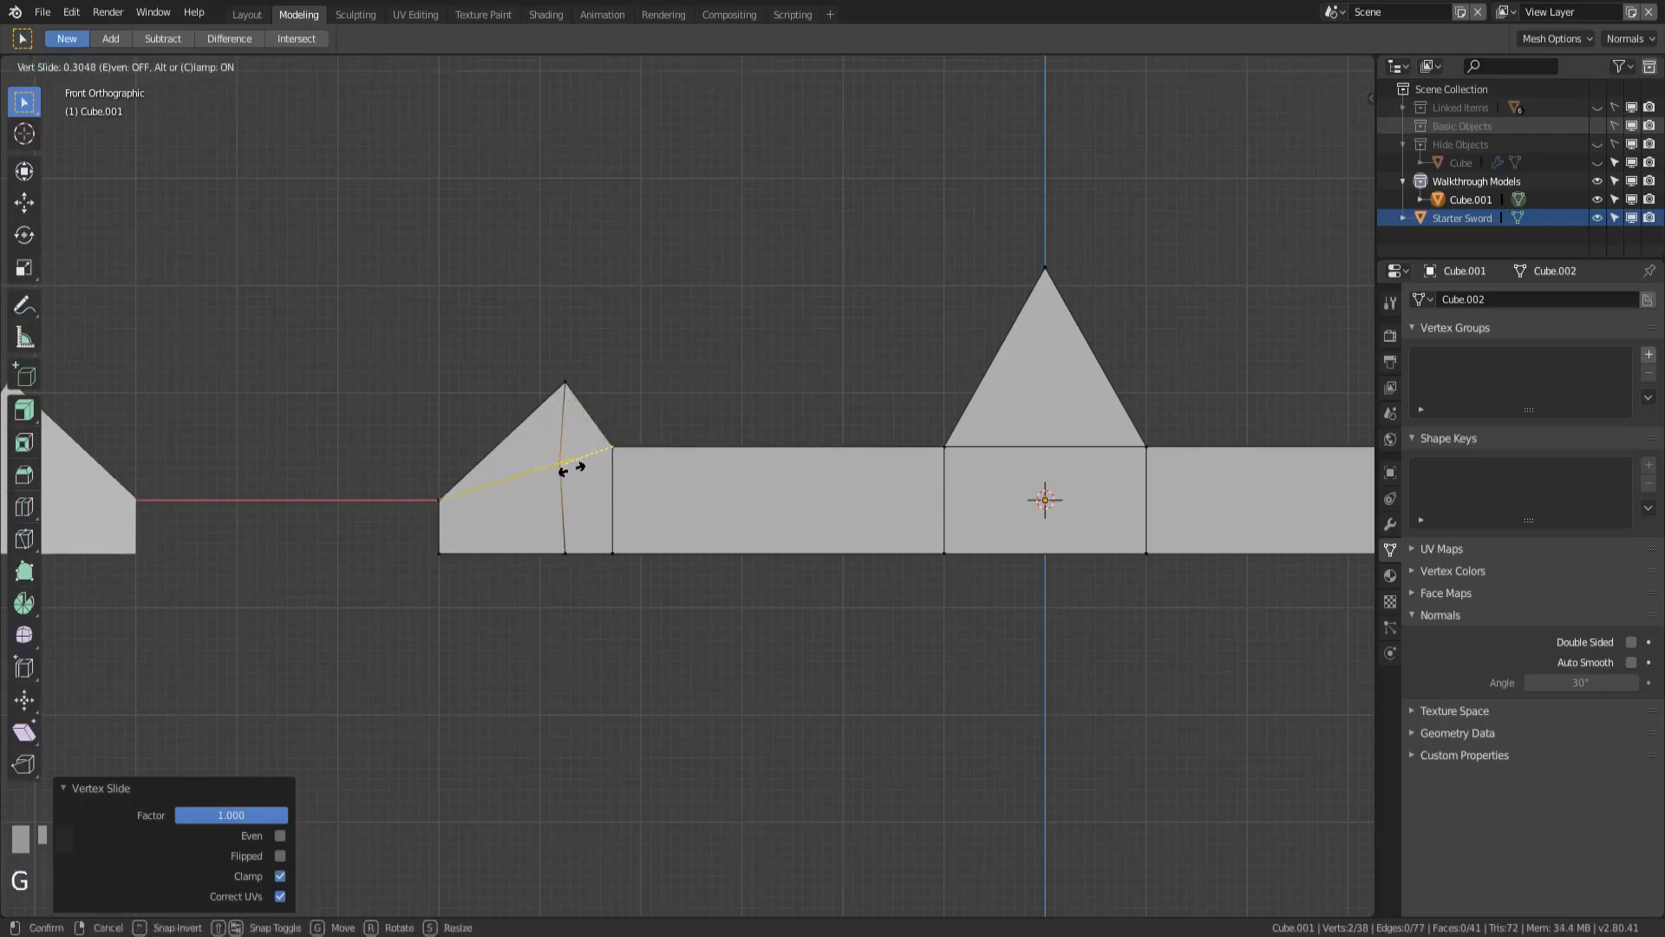
{"action": "left_click", "coordinate": [573, 482]}
{"action": "middle_click_drag", "start_coordinate": [569, 568], "coordinate": [773, 606]}
{"action": "key", "text": "Tab"}
{"action": "middle_click_drag", "start_coordinate": [867, 527], "coordinate": [614, 595]}
{"action": "scroll", "coordinate": [632, 509], "scroll_direction": "down", "scroll_amount": 3}
{"action": "scroll", "coordinate": [602, 584], "scroll_direction": "down", "scroll_amount": 2}
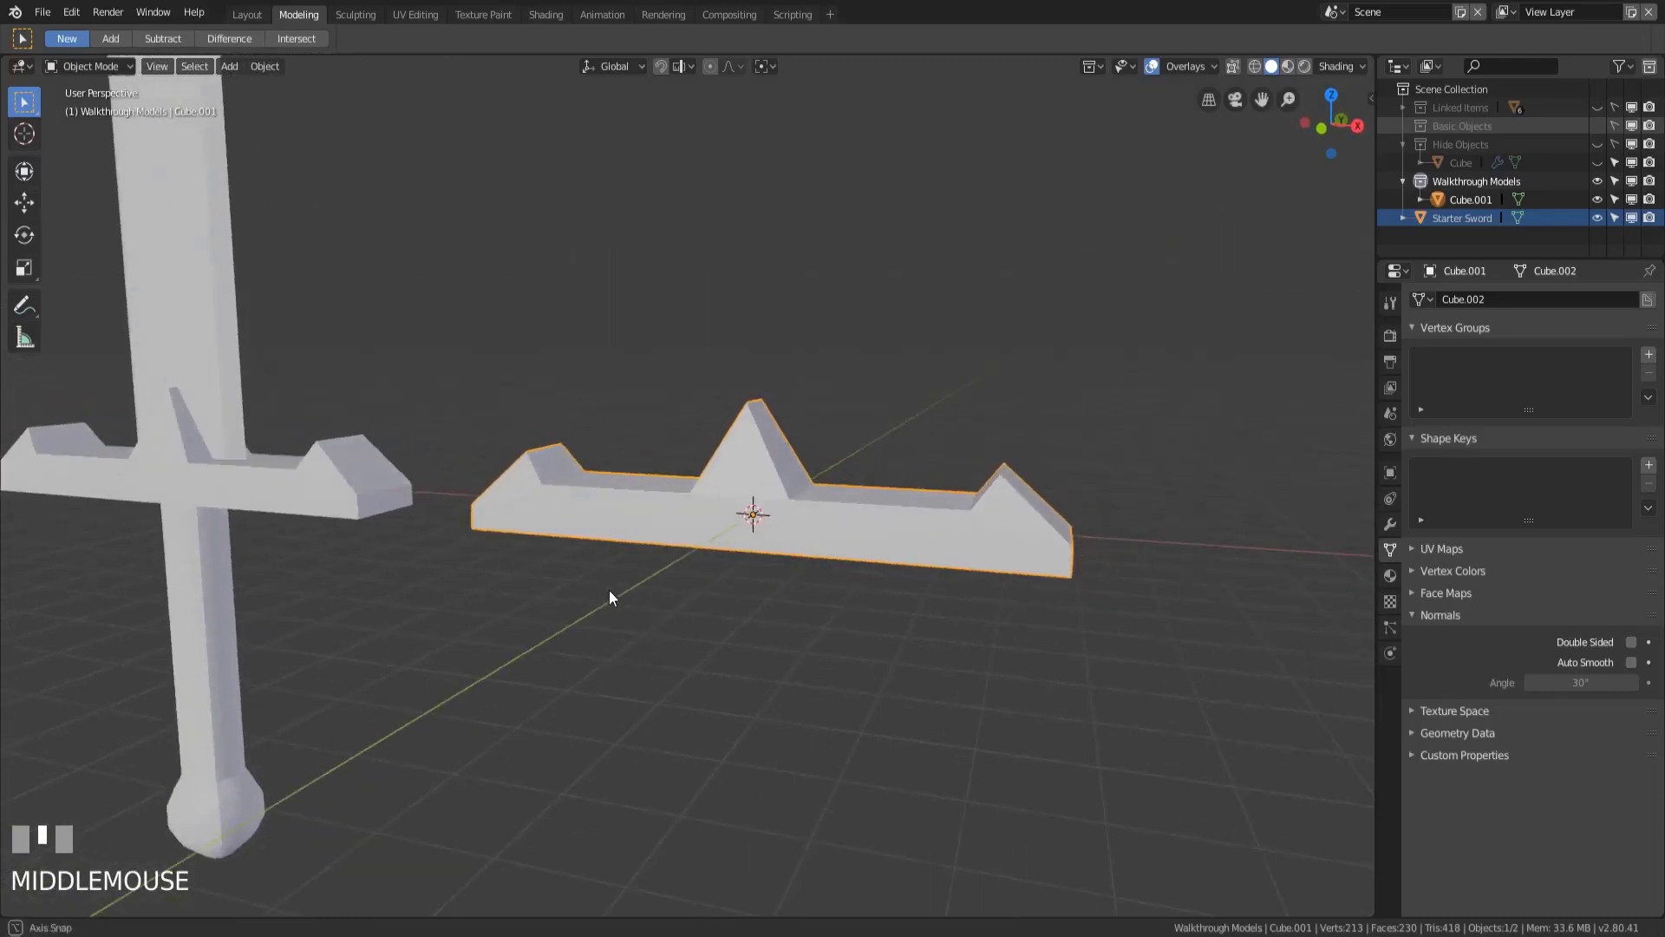
- Inset the central face on the crossguard's underside by 0.25 m
{"action": "middle_click_drag", "start_coordinate": [597, 652], "coordinate": [723, 545]}
{"action": "key", "text": "Tab"}
{"action": "scroll", "coordinate": [788, 576], "scroll_direction": "up", "scroll_amount": 2}
{"action": "key", "text": "3"}
{"action": "left_click", "coordinate": [789, 510]}
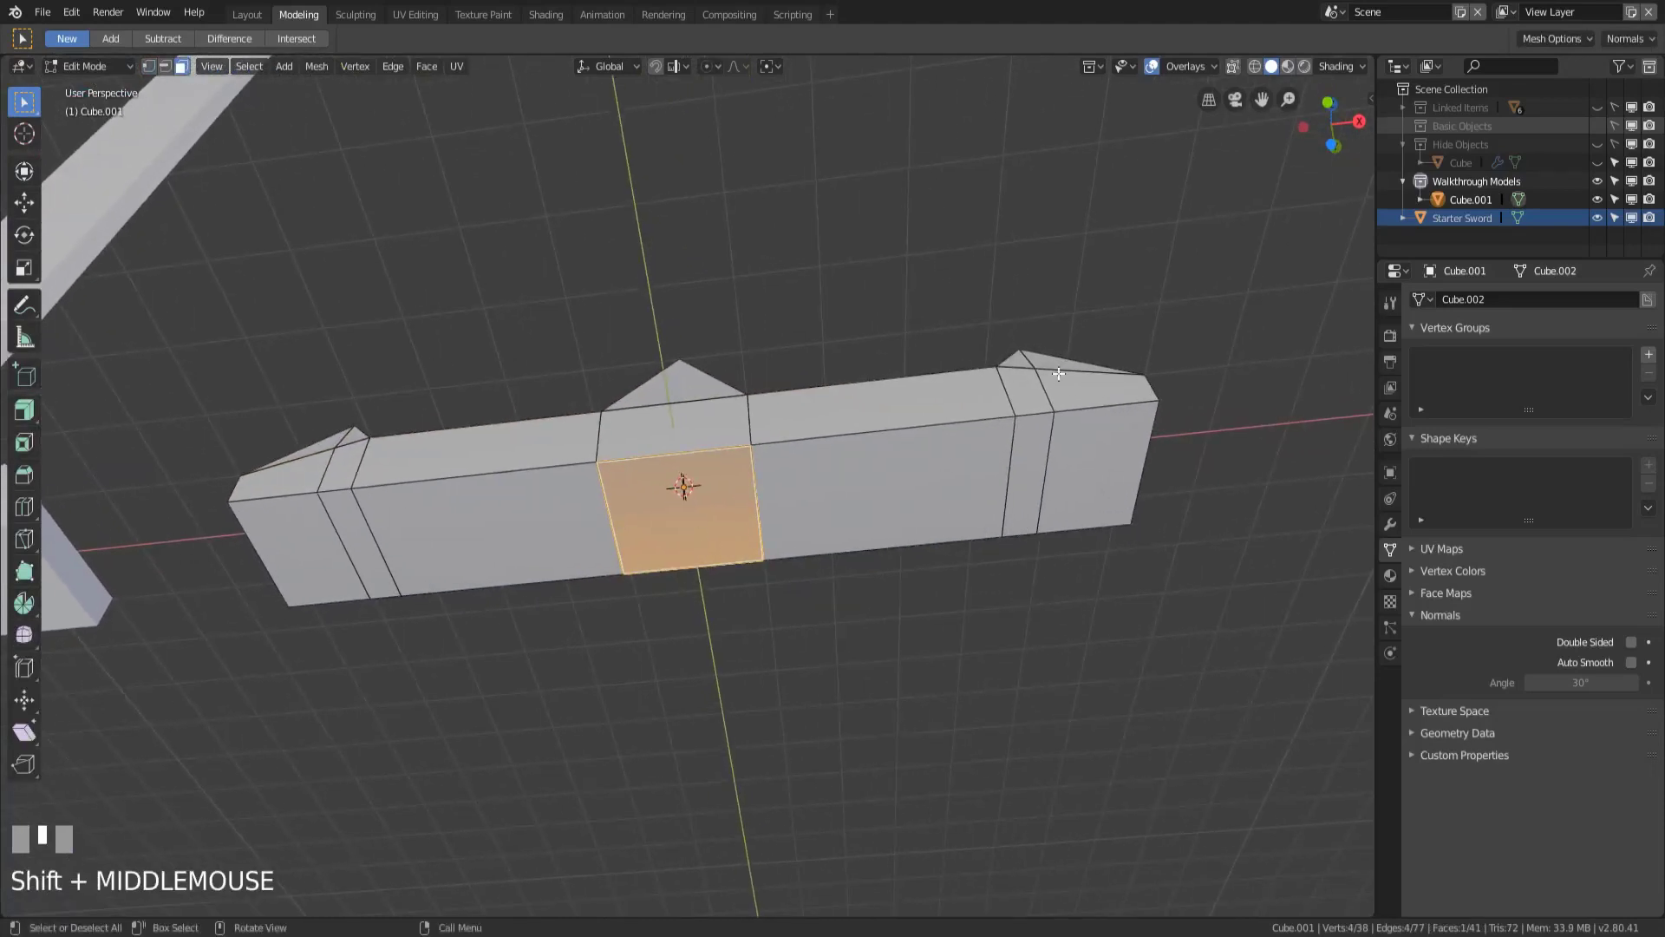
{"action": "type", "text": "i"}
{"action": "type", "text": ".25"}
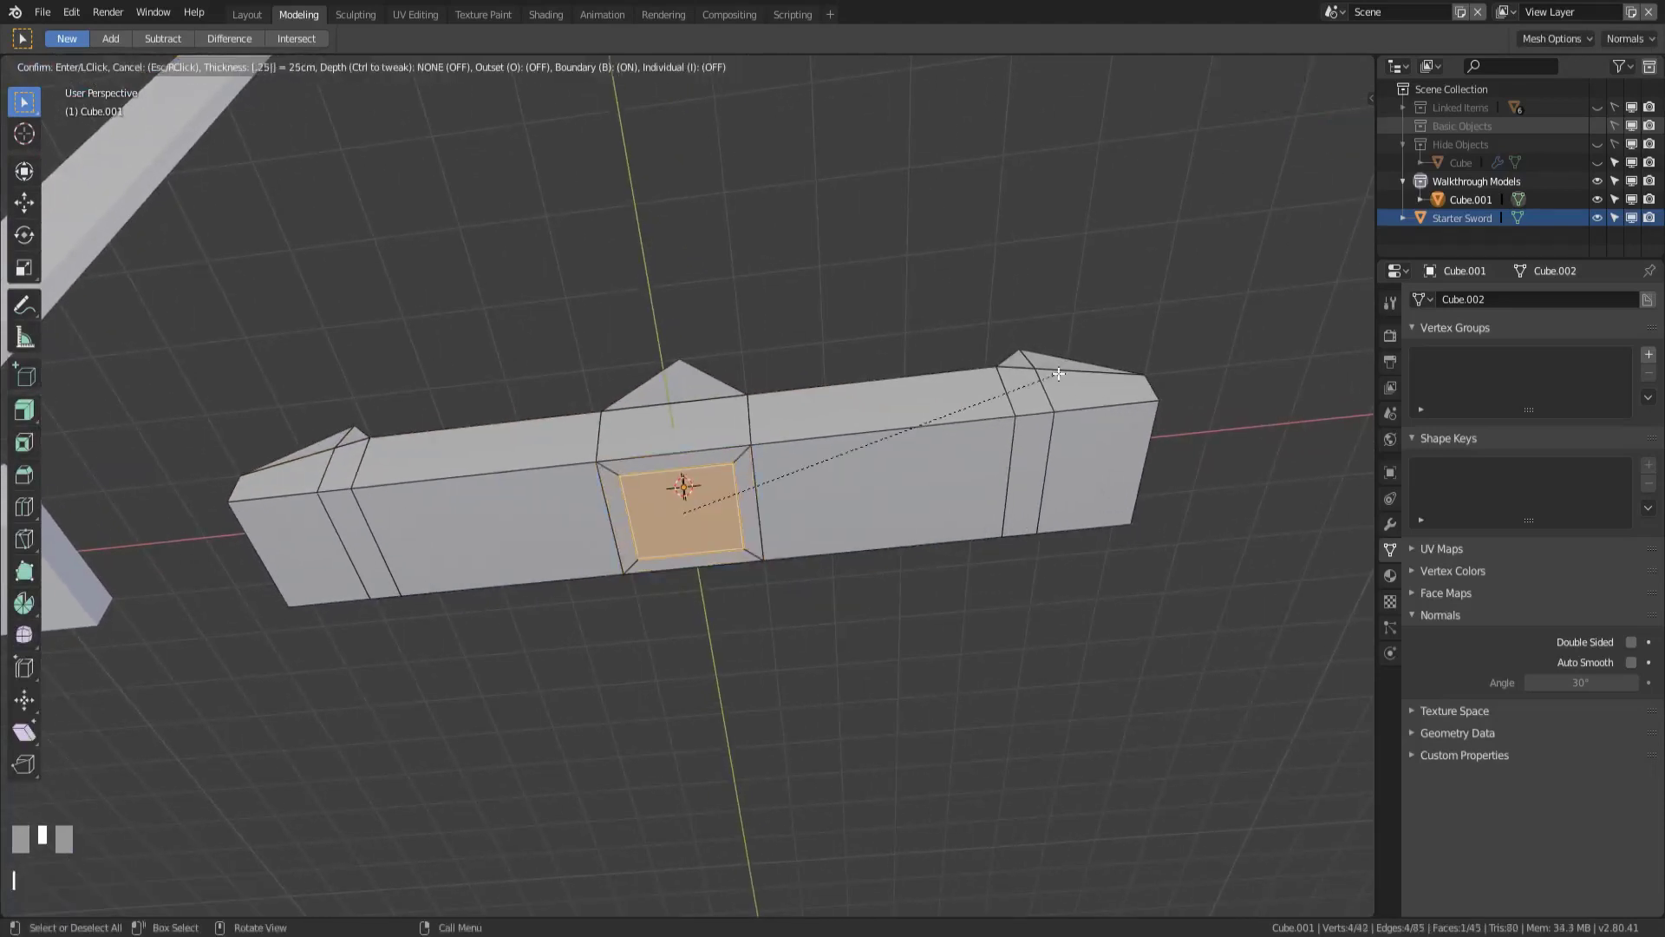
{"action": "key", "text": "KP_Enter"}
- Scale the inset face's front and back edges to about 0.9 along Y
{"action": "middle_click_drag", "start_coordinate": [908, 505], "coordinate": [760, 584]}
{"action": "key", "text": "2"}
{"action": "left_click", "coordinate": [618, 523]}
{"action": "left_click", "coordinate": [722, 542], "text": "shift"}
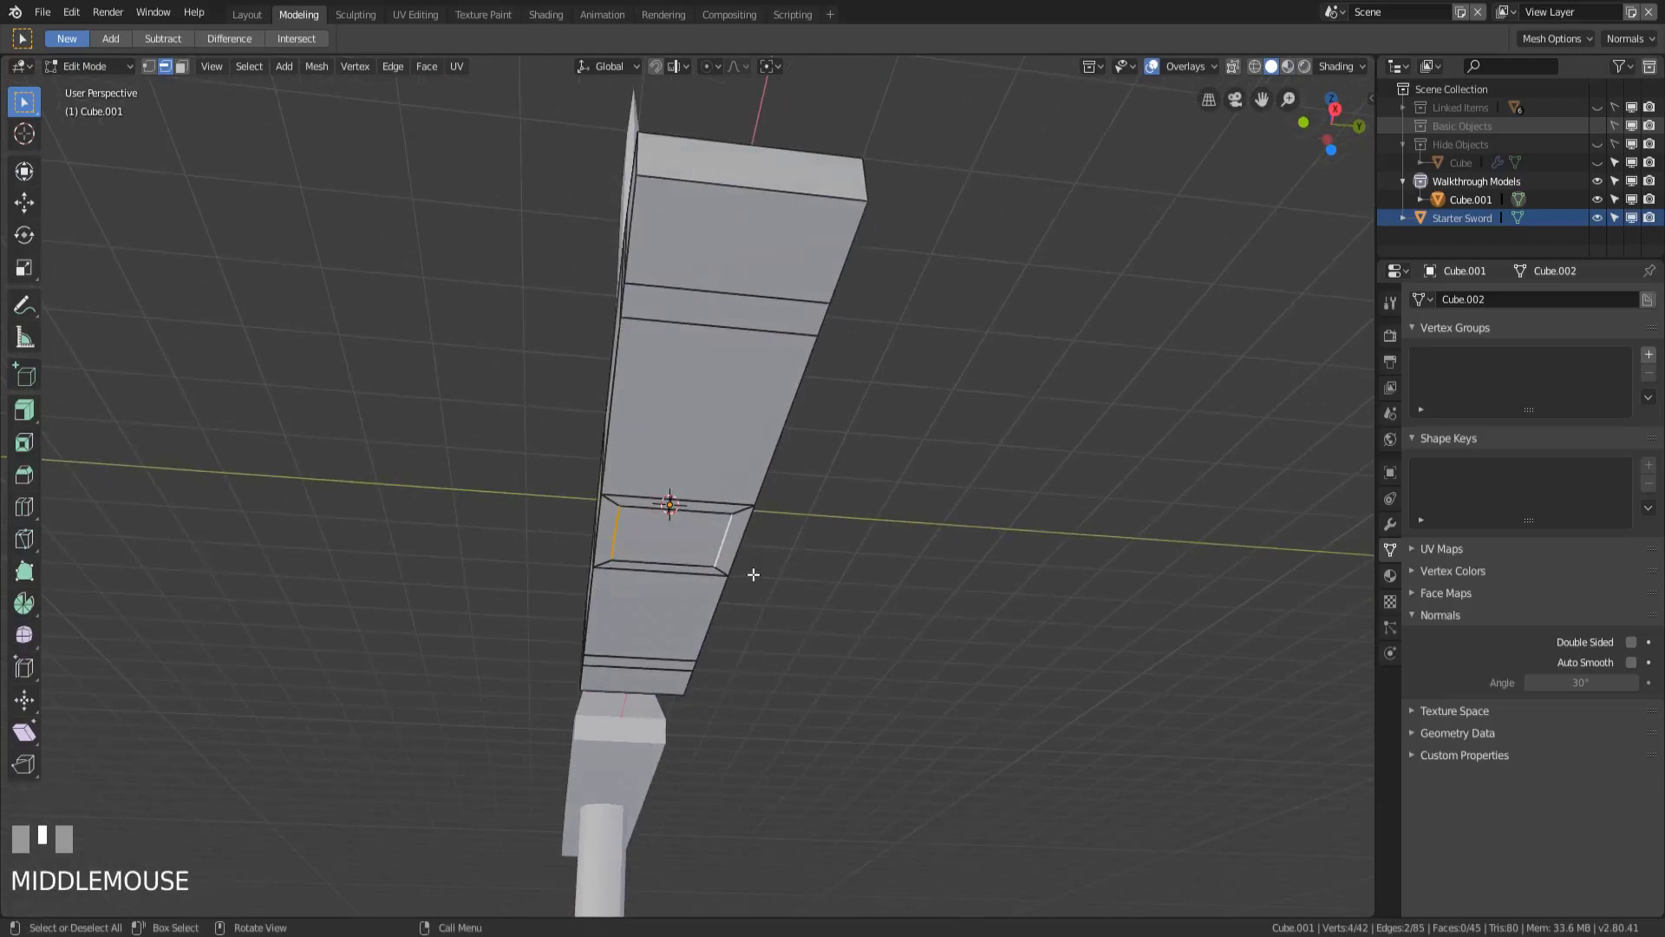
{"action": "key", "text": "ctrl+KP_7"}
{"action": "scroll", "coordinate": [732, 595], "scroll_direction": "up", "scroll_amount": 2}
{"action": "middle_click_drag", "start_coordinate": [702, 628], "coordinate": [732, 602], "text": "shift"}
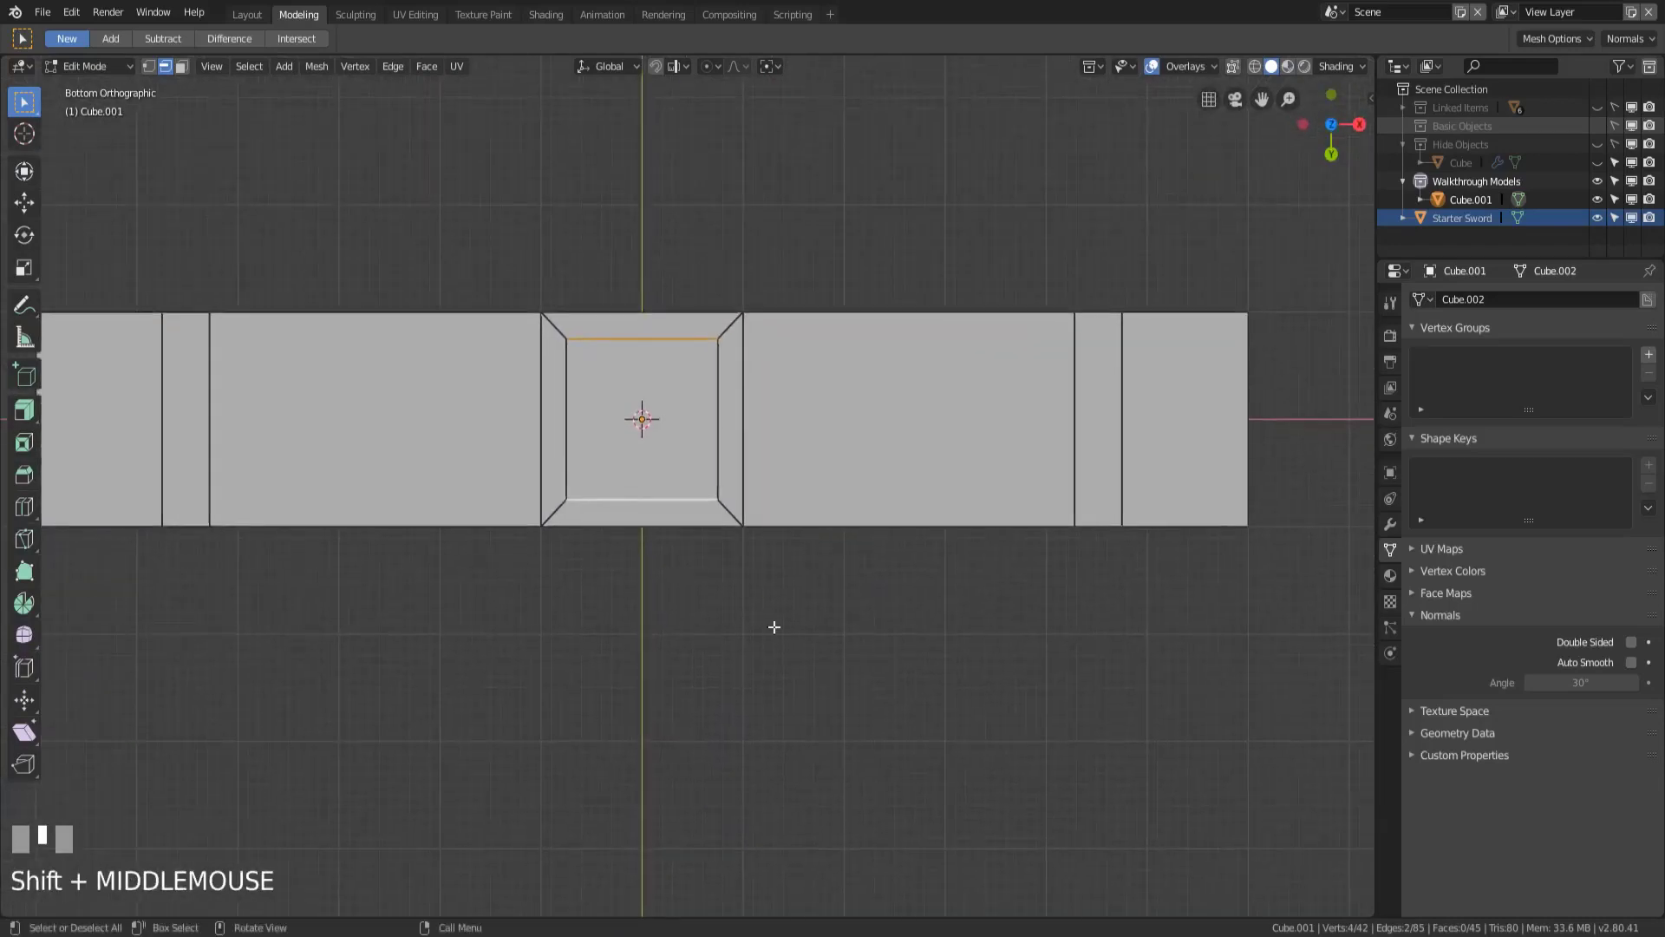
{"action": "key", "text": "s"}
{"action": "key", "text": "y"}
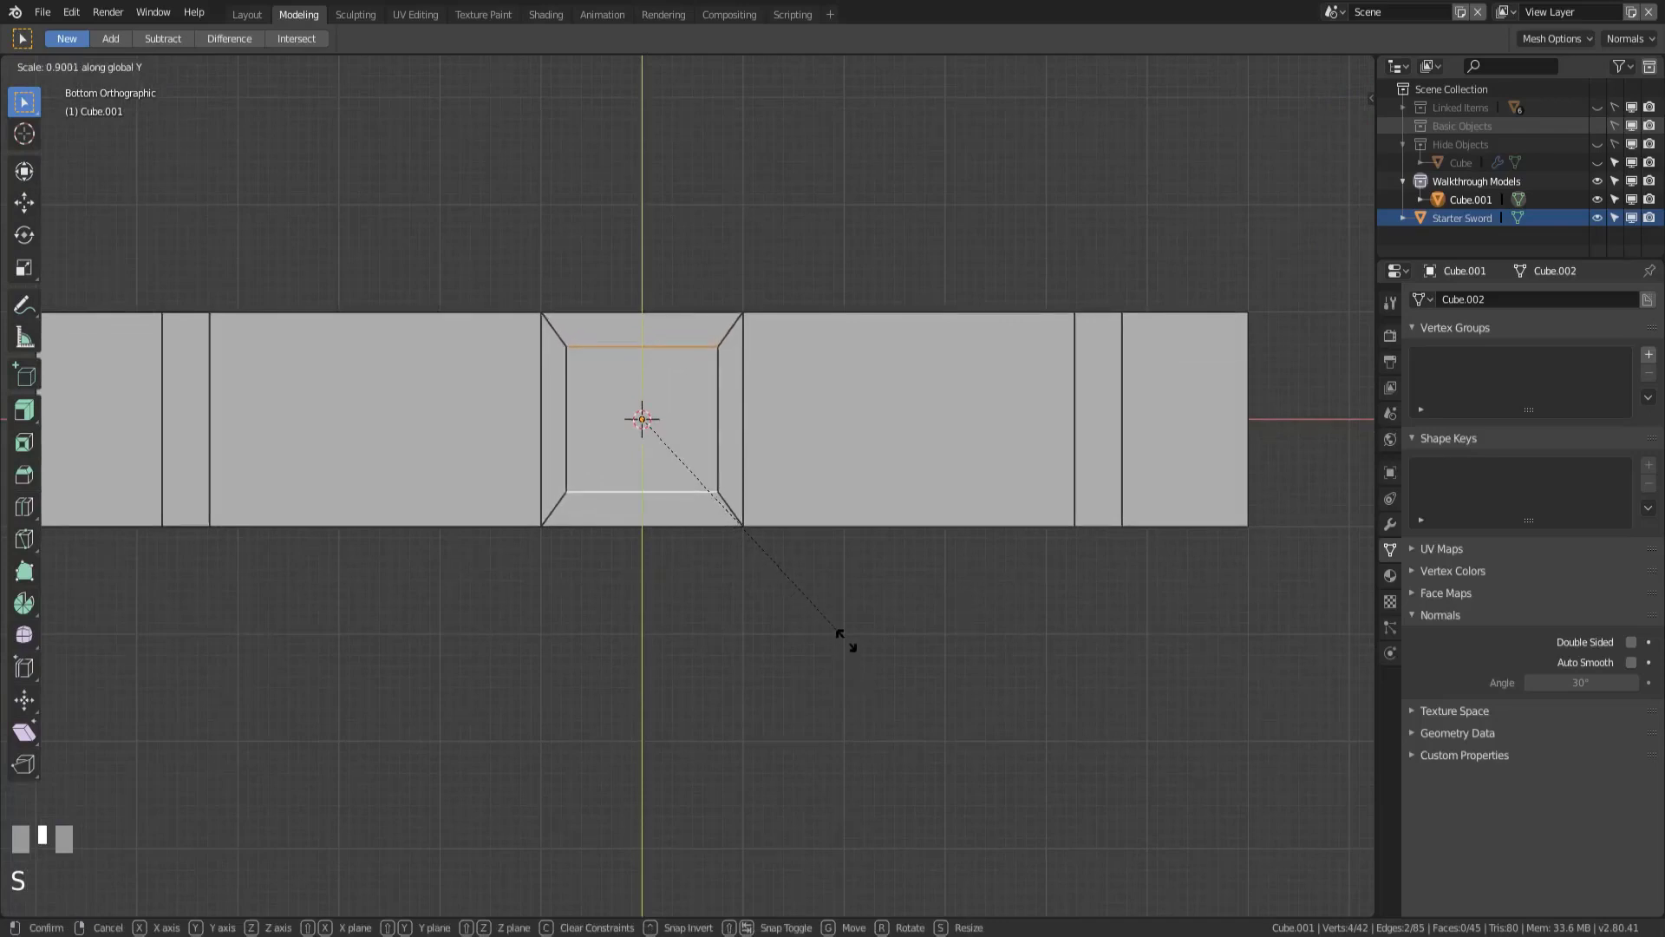
{"action": "left_click", "coordinate": [846, 640]}
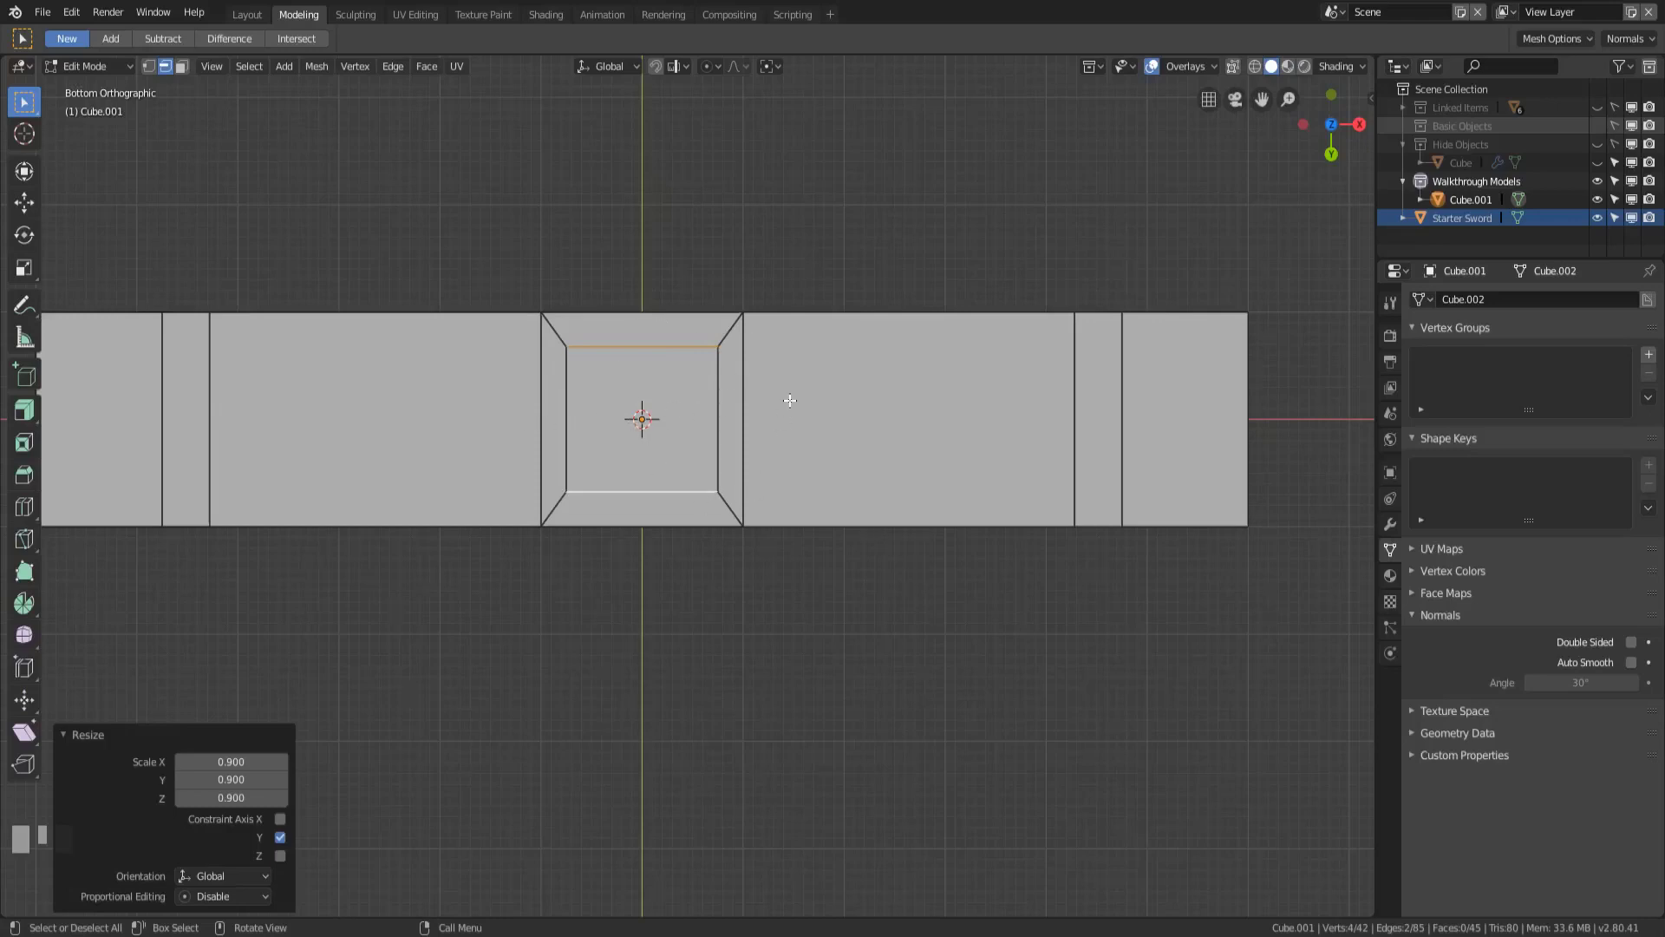
- Extrude the inset face on the crossguard's underside 7 m downward to form the handle
{"action": "key", "text": "3"}
{"action": "left_click", "coordinate": [630, 425]}
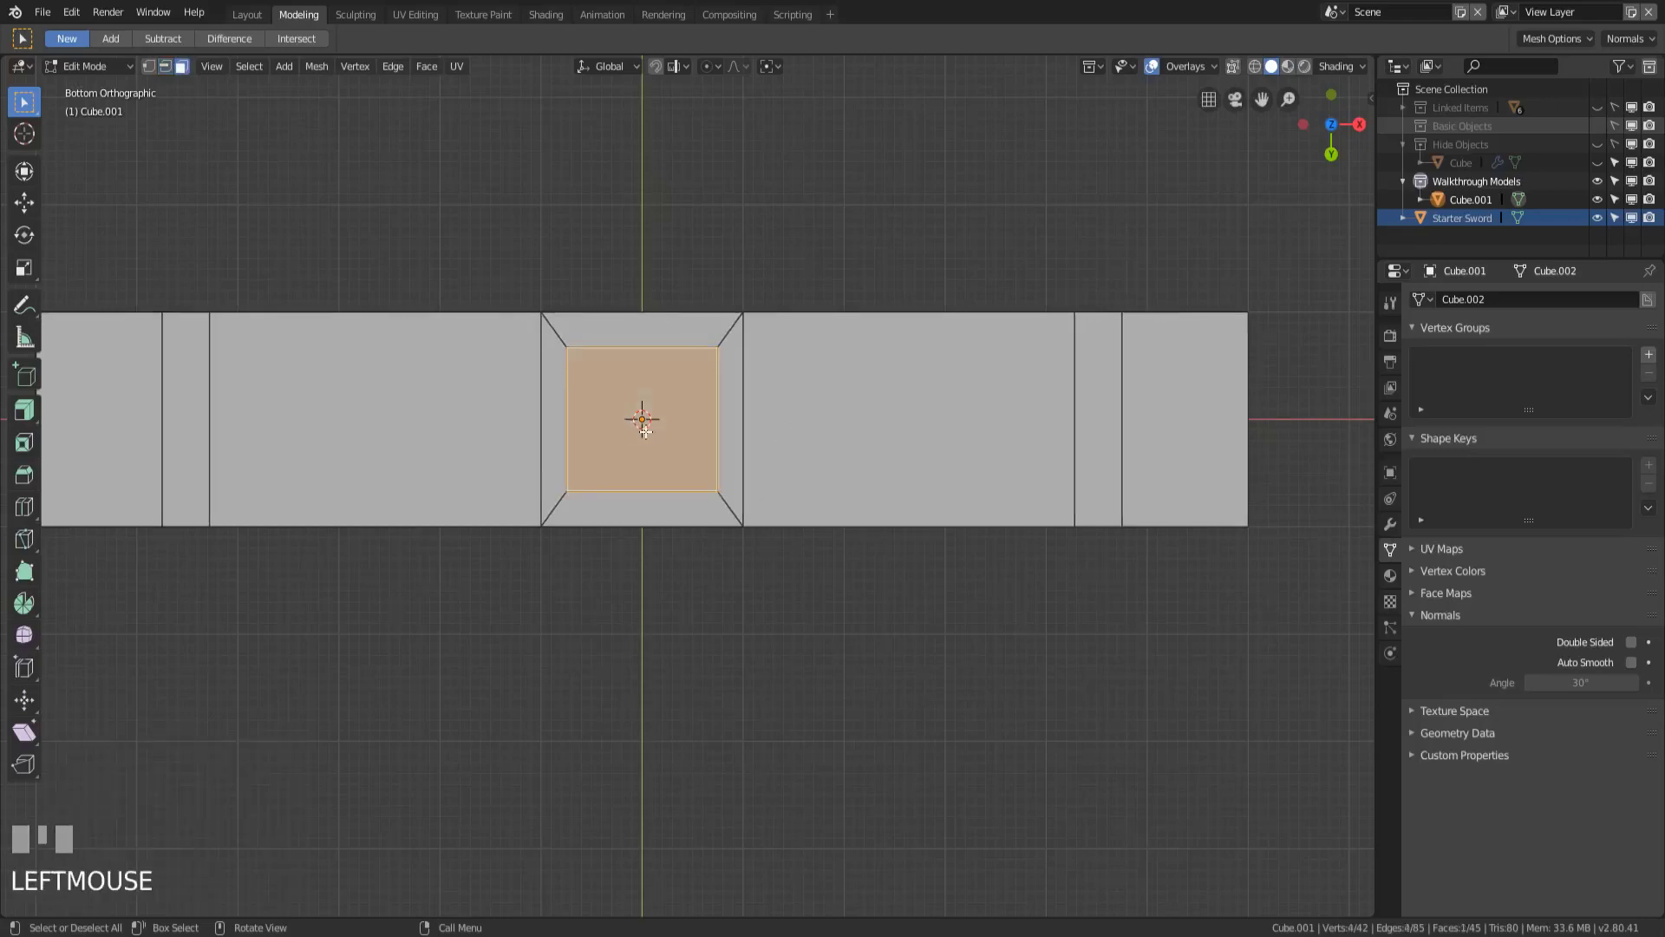
{"action": "key", "text": "KP_1"}
{"action": "scroll", "coordinate": [647, 436], "scroll_direction": "down", "scroll_amount": 4}
{"action": "middle_click_drag", "start_coordinate": [632, 611], "coordinate": [647, 533], "text": "shift"}
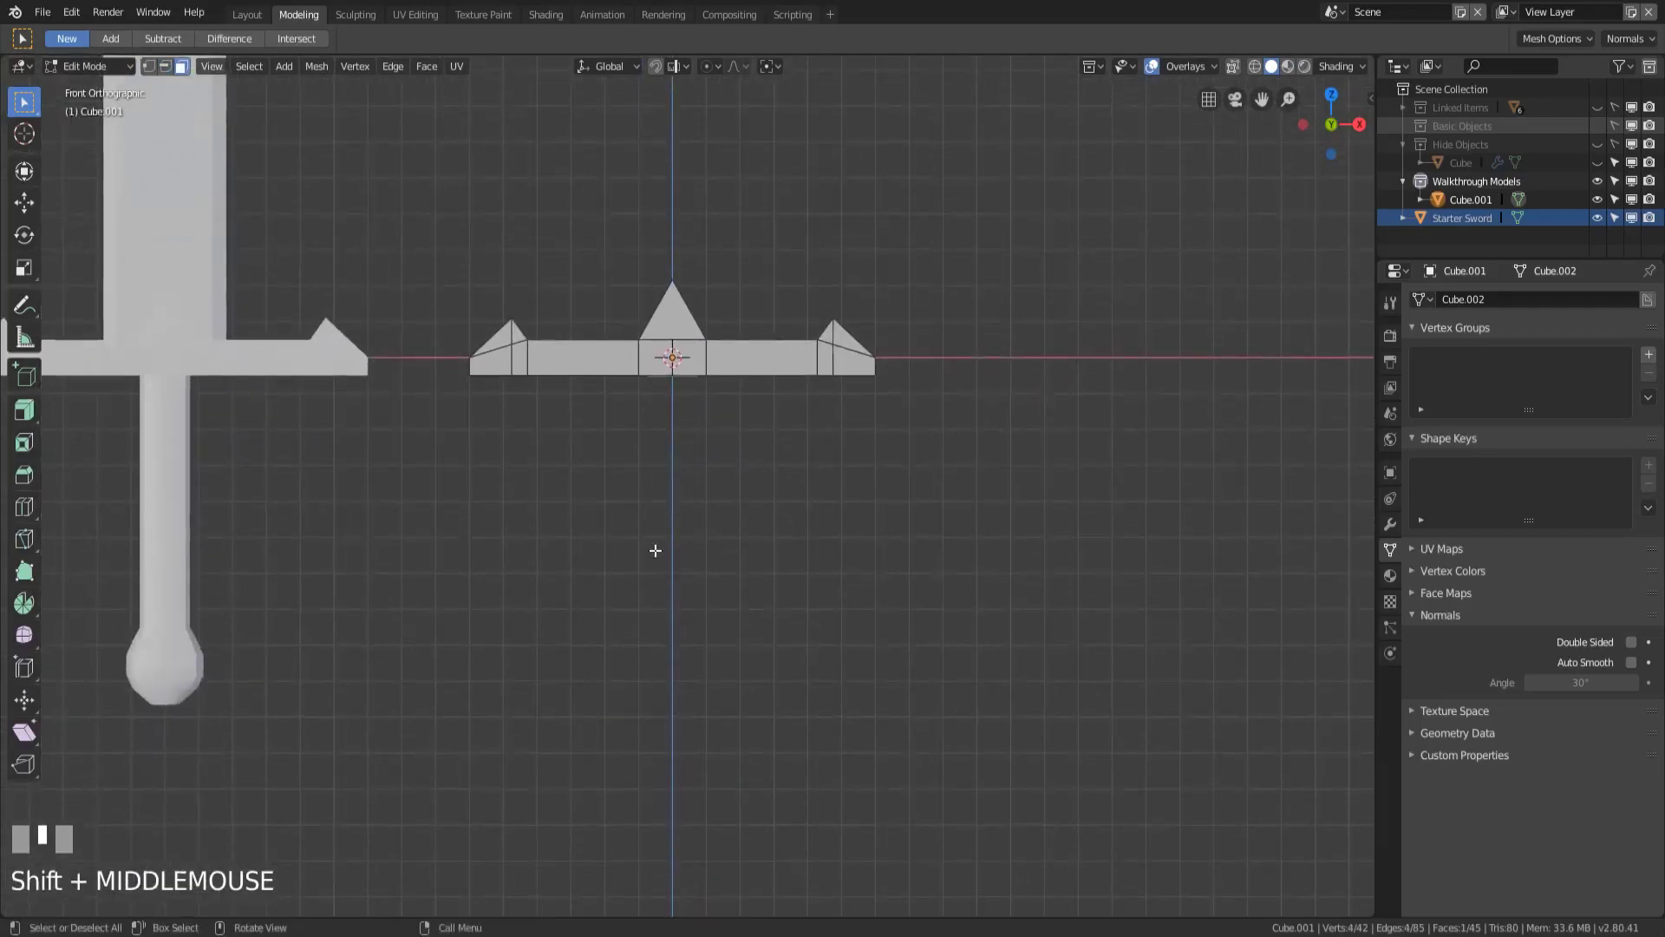
{"action": "type", "text": "e"}
{"action": "type", "text": "7"}
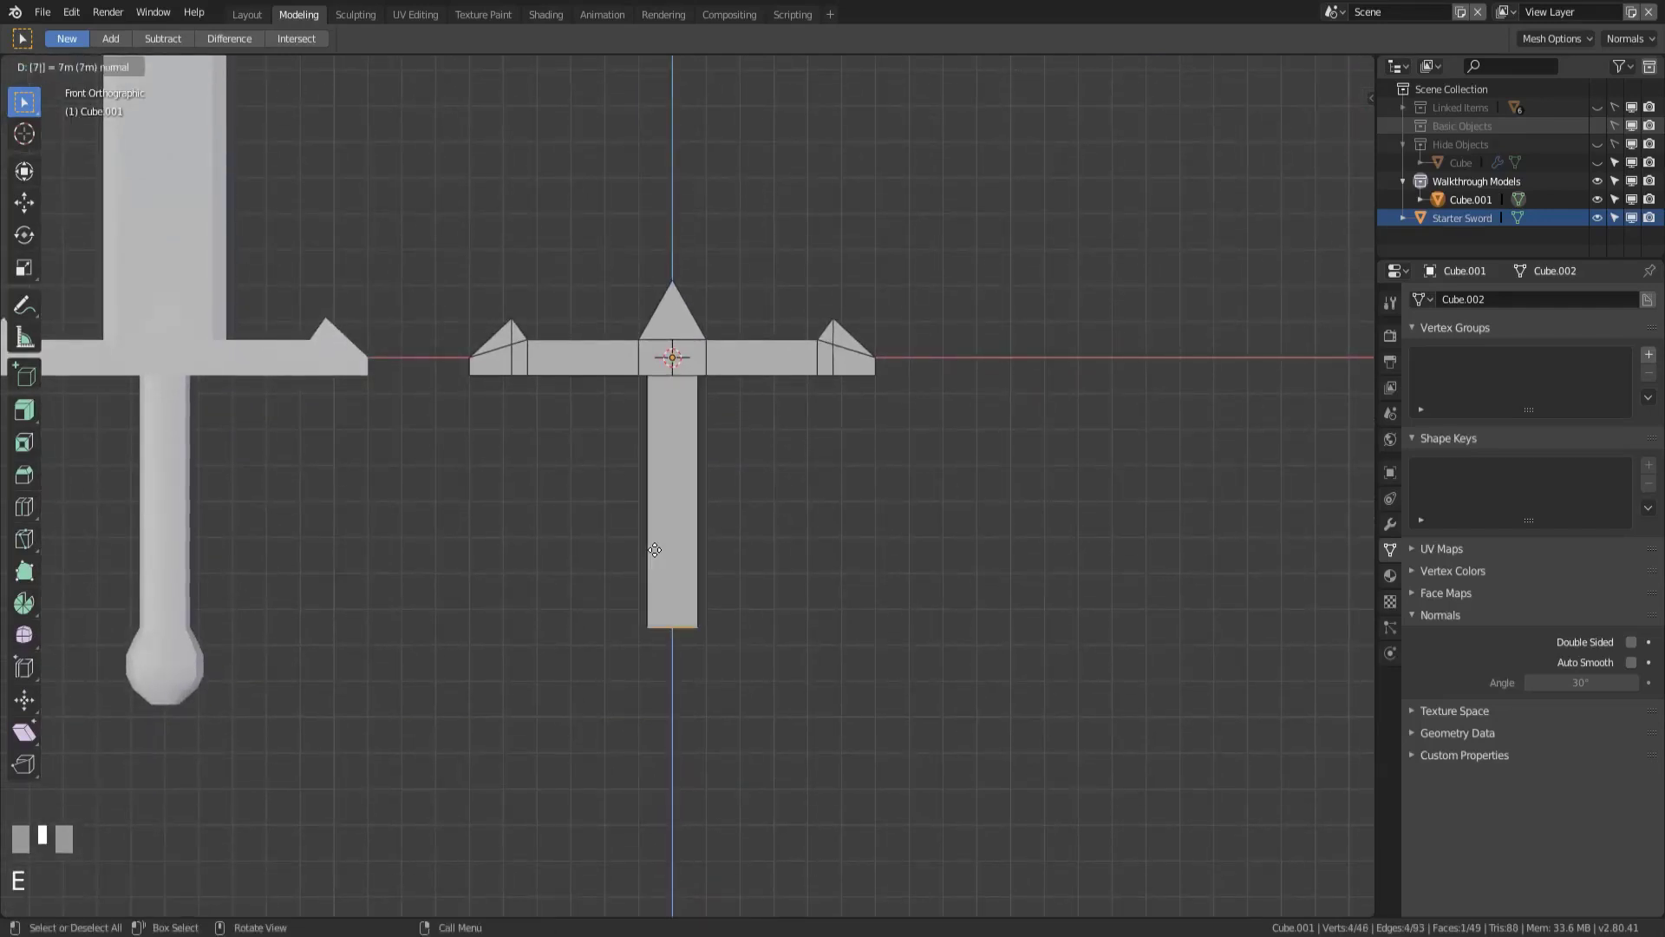
{"action": "key", "text": "KP_Enter"}
{"action": "mouse_move", "coordinate": [792, 564]}
{"action": "middle_mouse_down"}
{"action": "mouse_move", "coordinate": [668, 555]}
{"action": "mouse_move", "coordinate": [739, 580]}
{"action": "mouse_move", "coordinate": [768, 564]}
{"action": "middle_mouse_up"}
{"action": "middle_click_drag", "start_coordinate": [725, 396], "coordinate": [745, 469]}
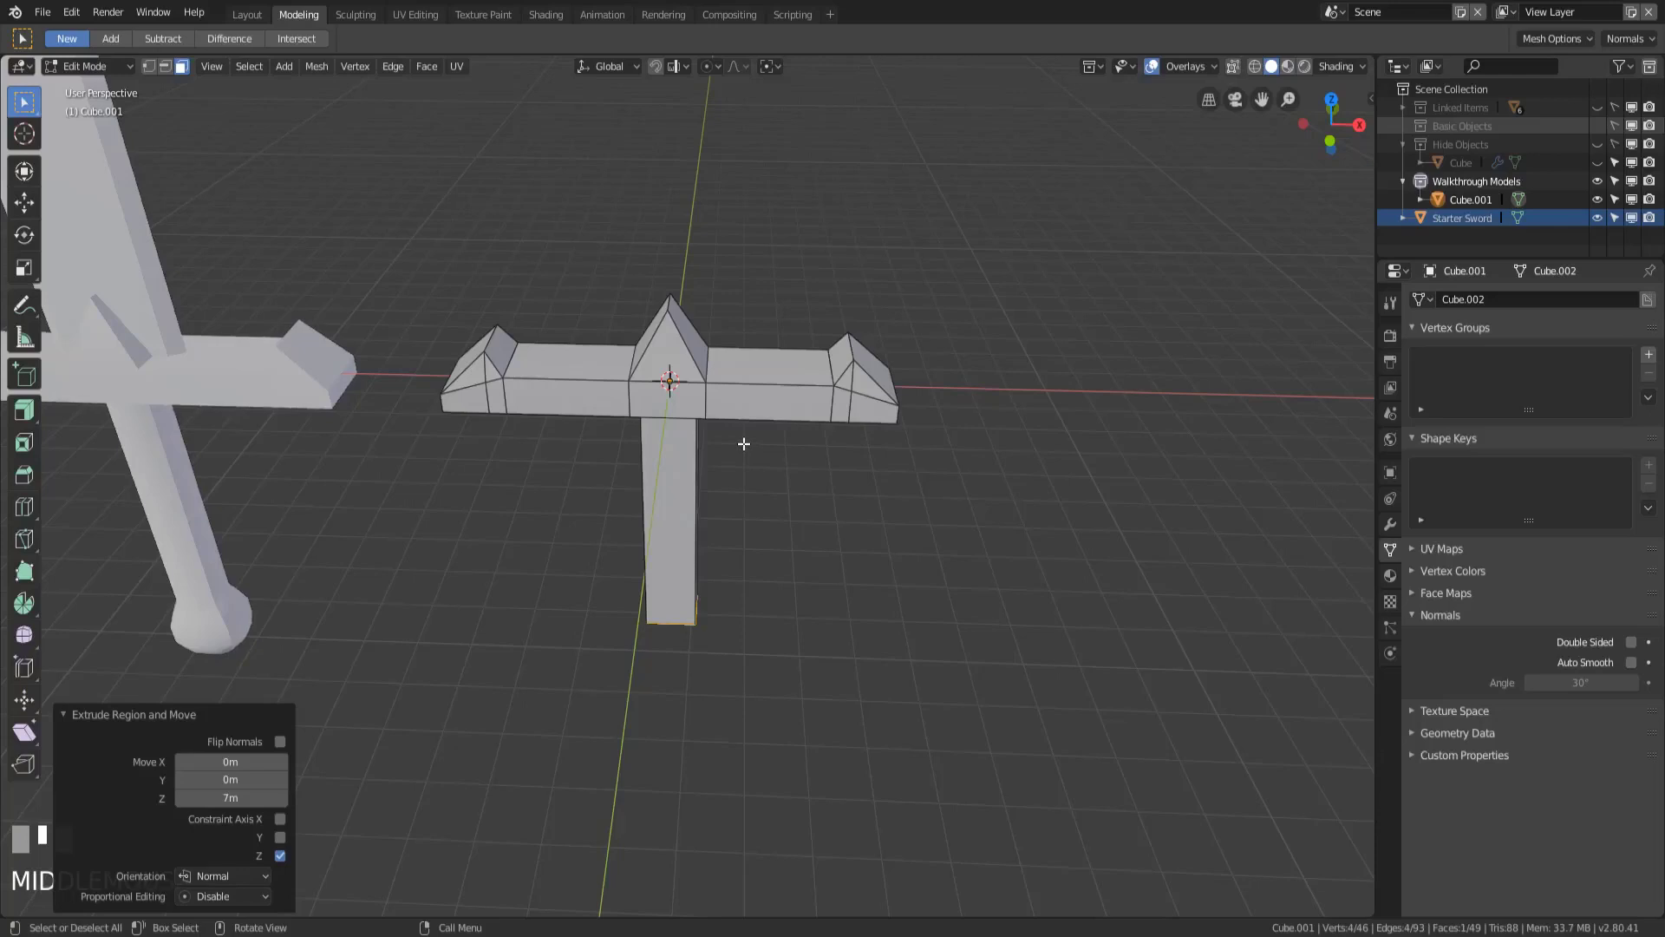
- Add two loop cuts to each crossguard arm, one at its middle and one halfway between that cut and the central block
{"action": "left_click", "coordinate": [26, 506]}
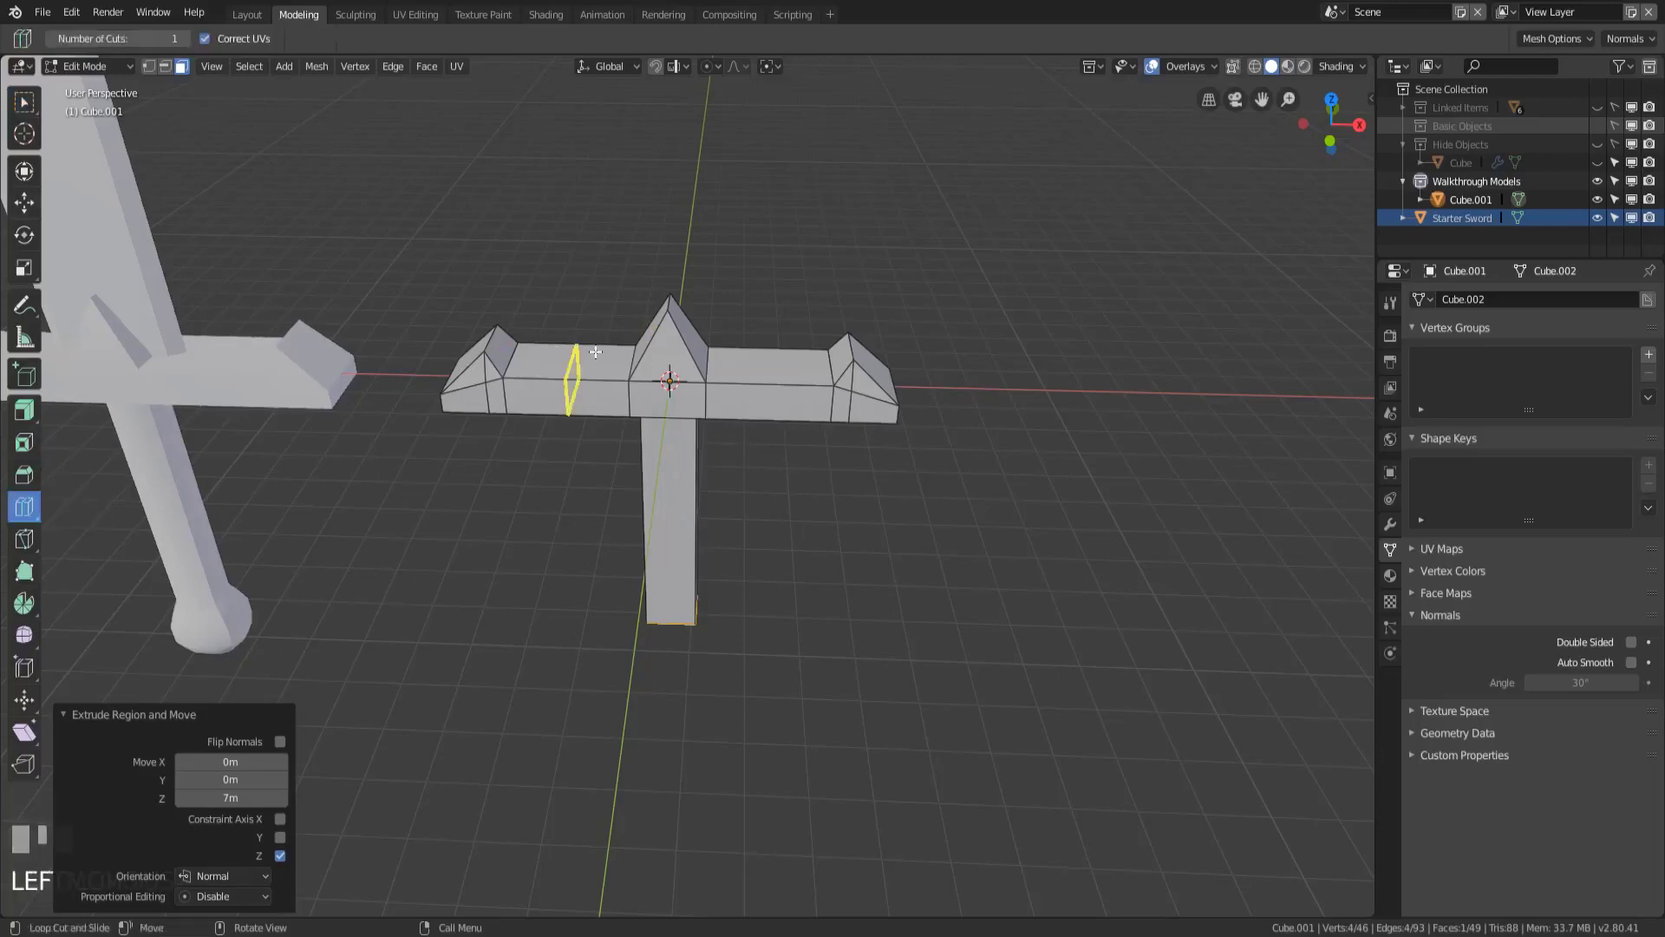
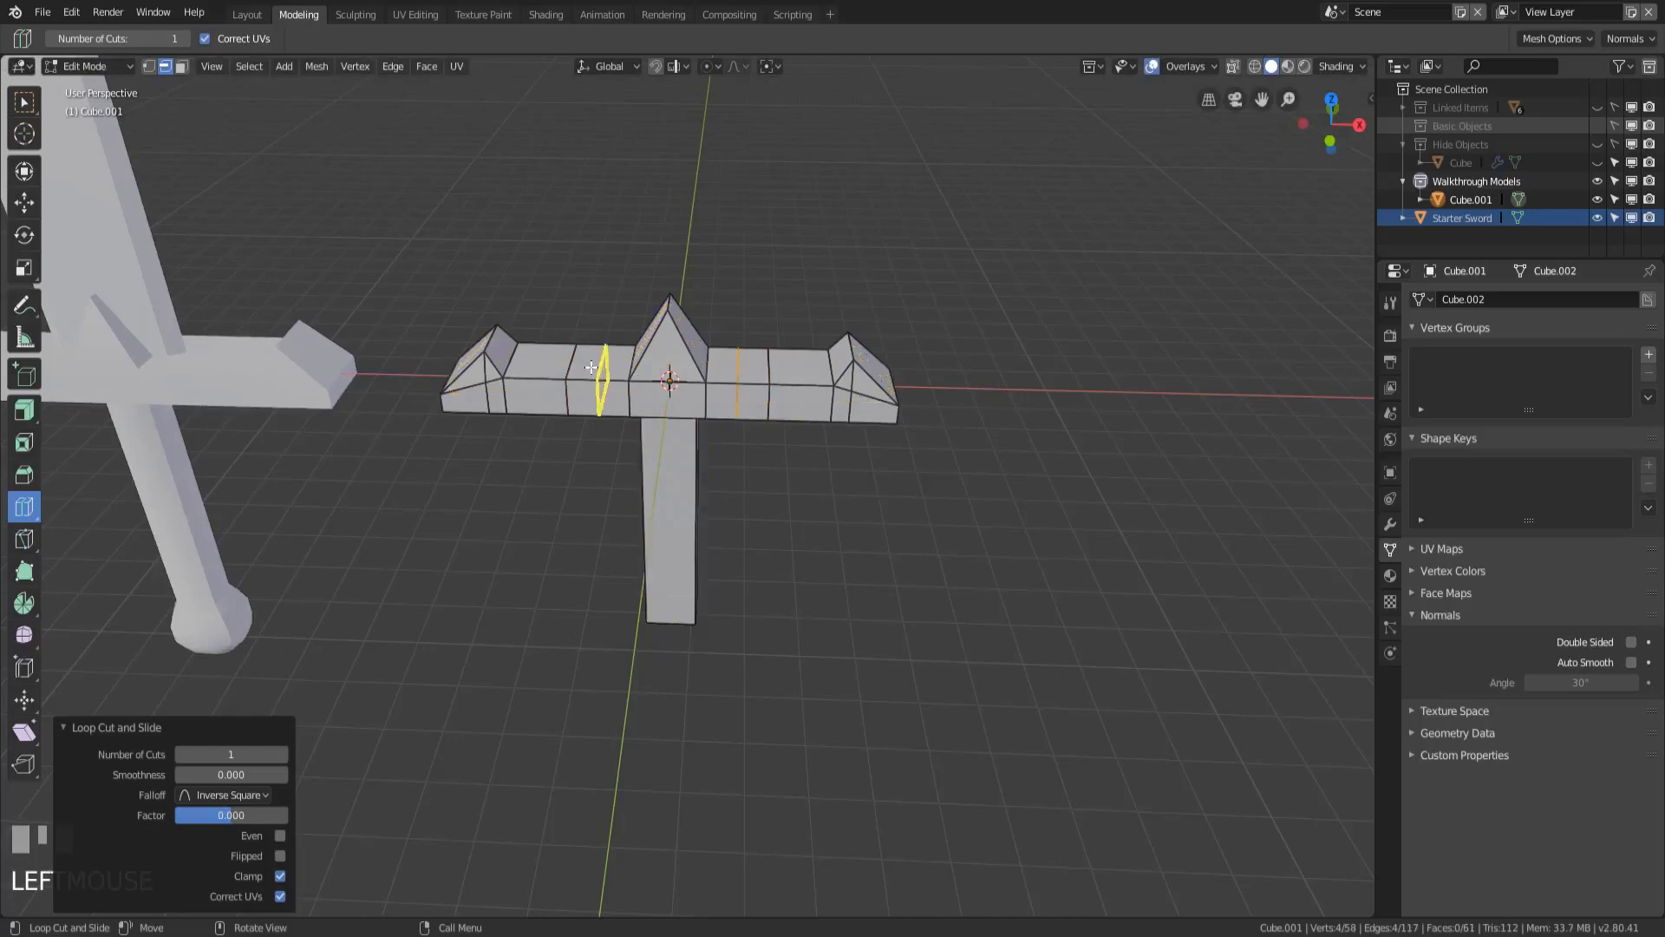
{"action": "key", "text": "Escape"}
{"action": "scroll", "coordinate": [548, 536], "scroll_direction": "up", "scroll_amount": 2}
{"action": "left_click", "coordinate": [24, 102]}
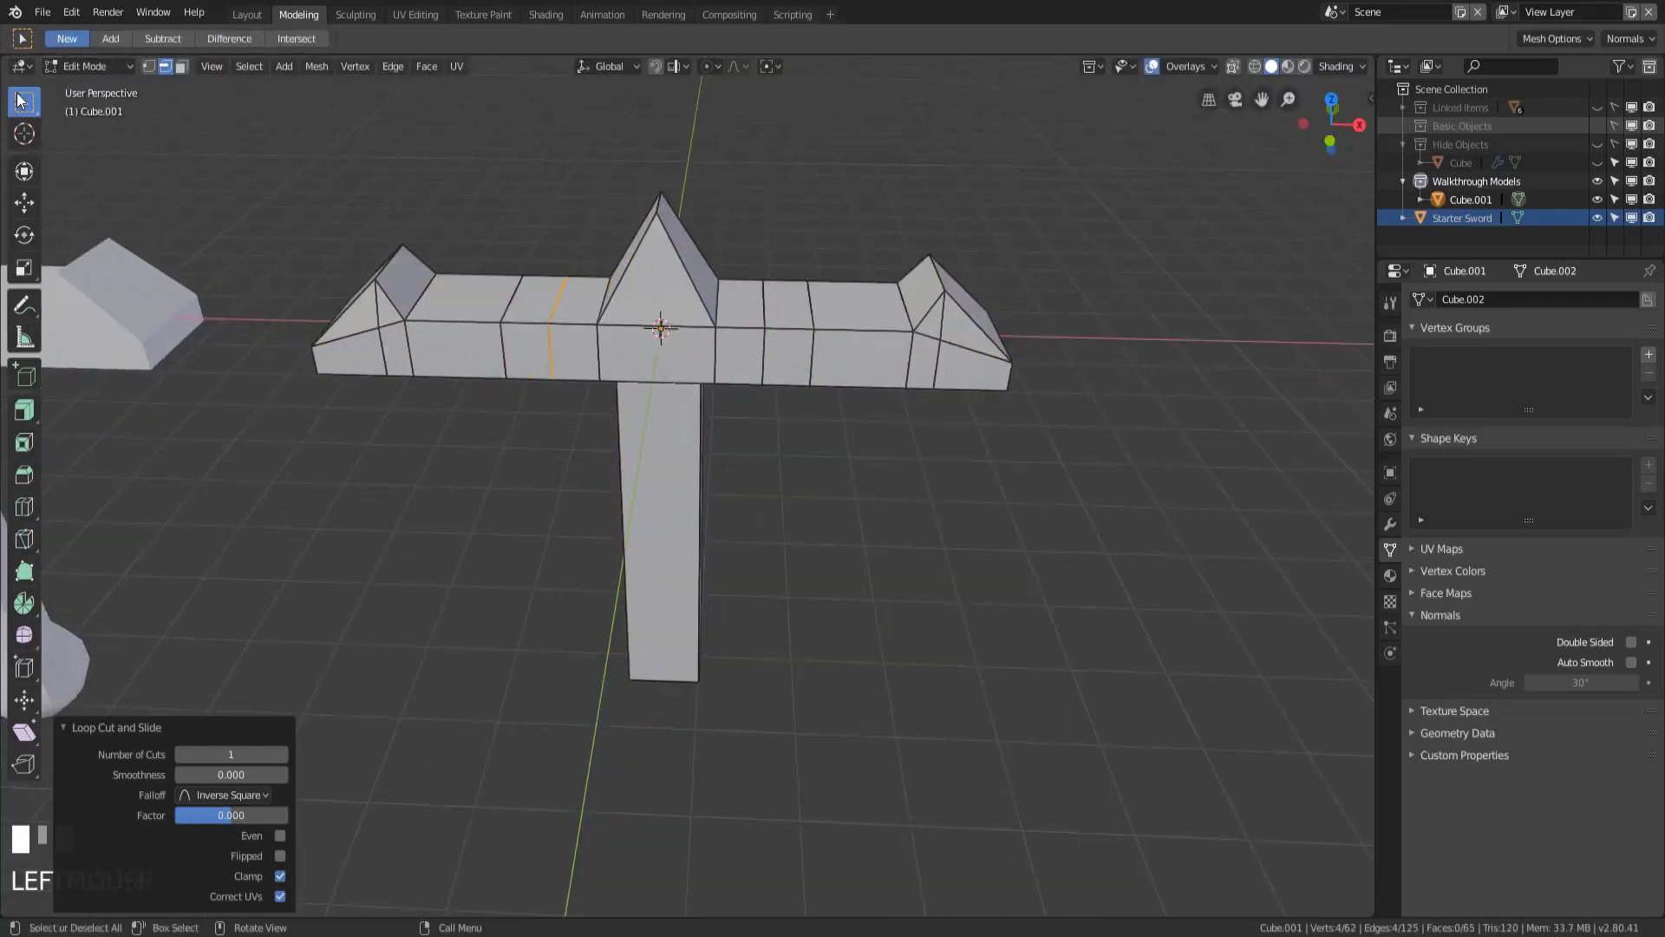
- Dissolve the middle edge loop on both crossguard arms, keeping the loops nearest the central block
{"action": "left_click", "coordinate": [505, 308], "text": "alt"}
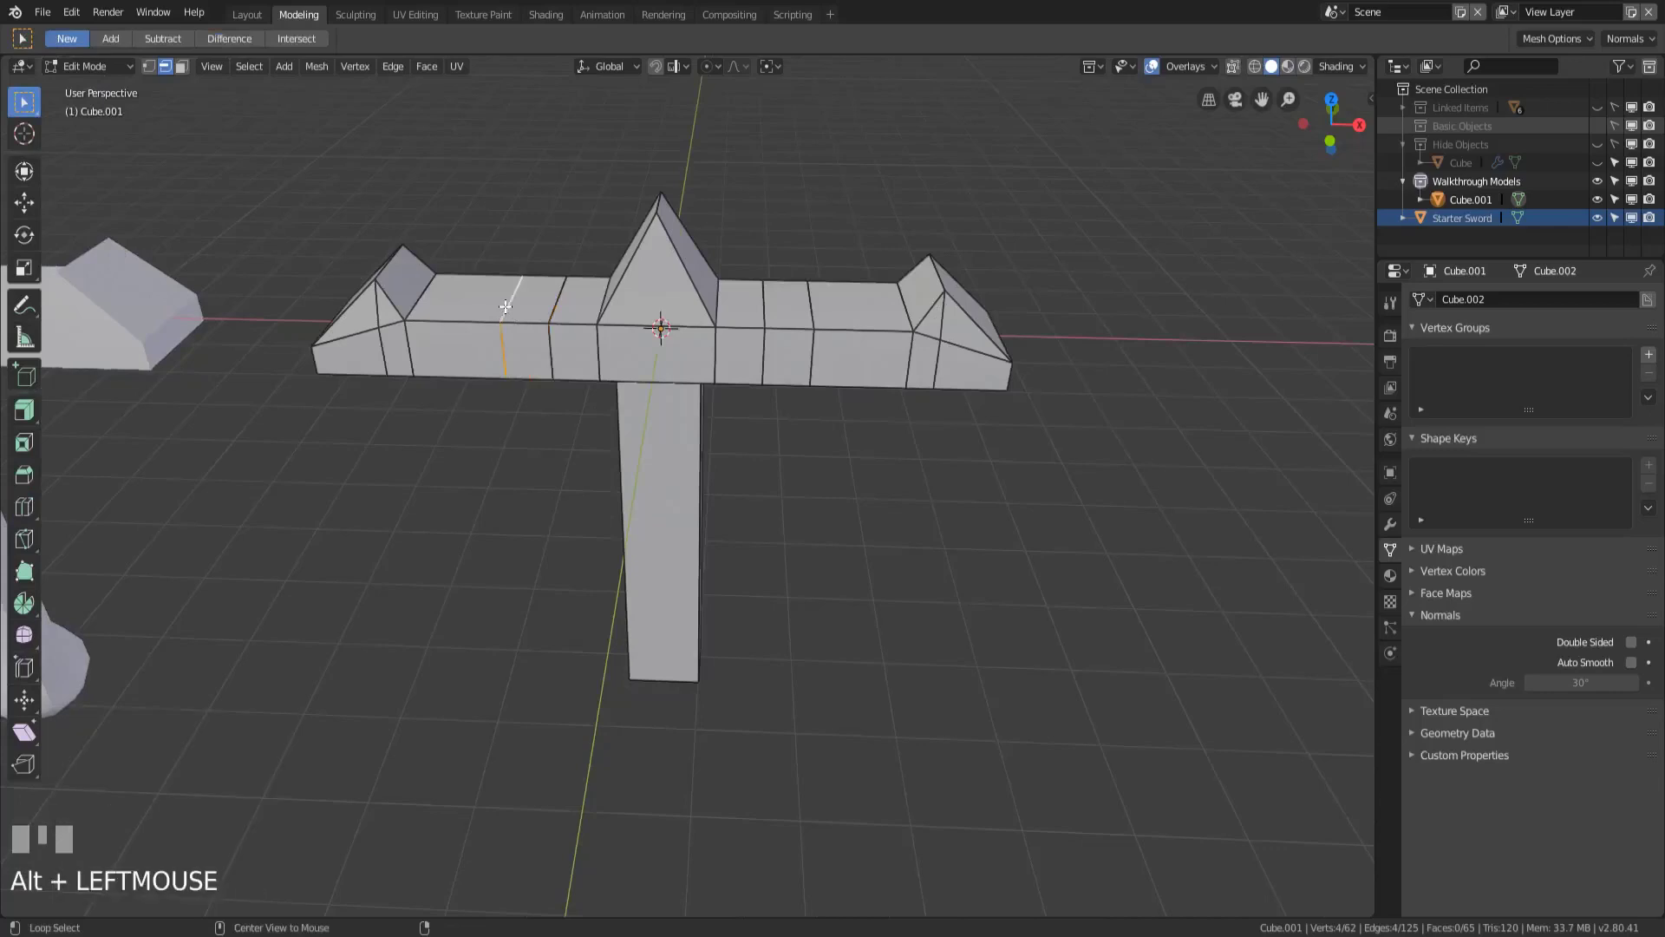
{"action": "left_click", "coordinate": [809, 309], "text": "alt"}
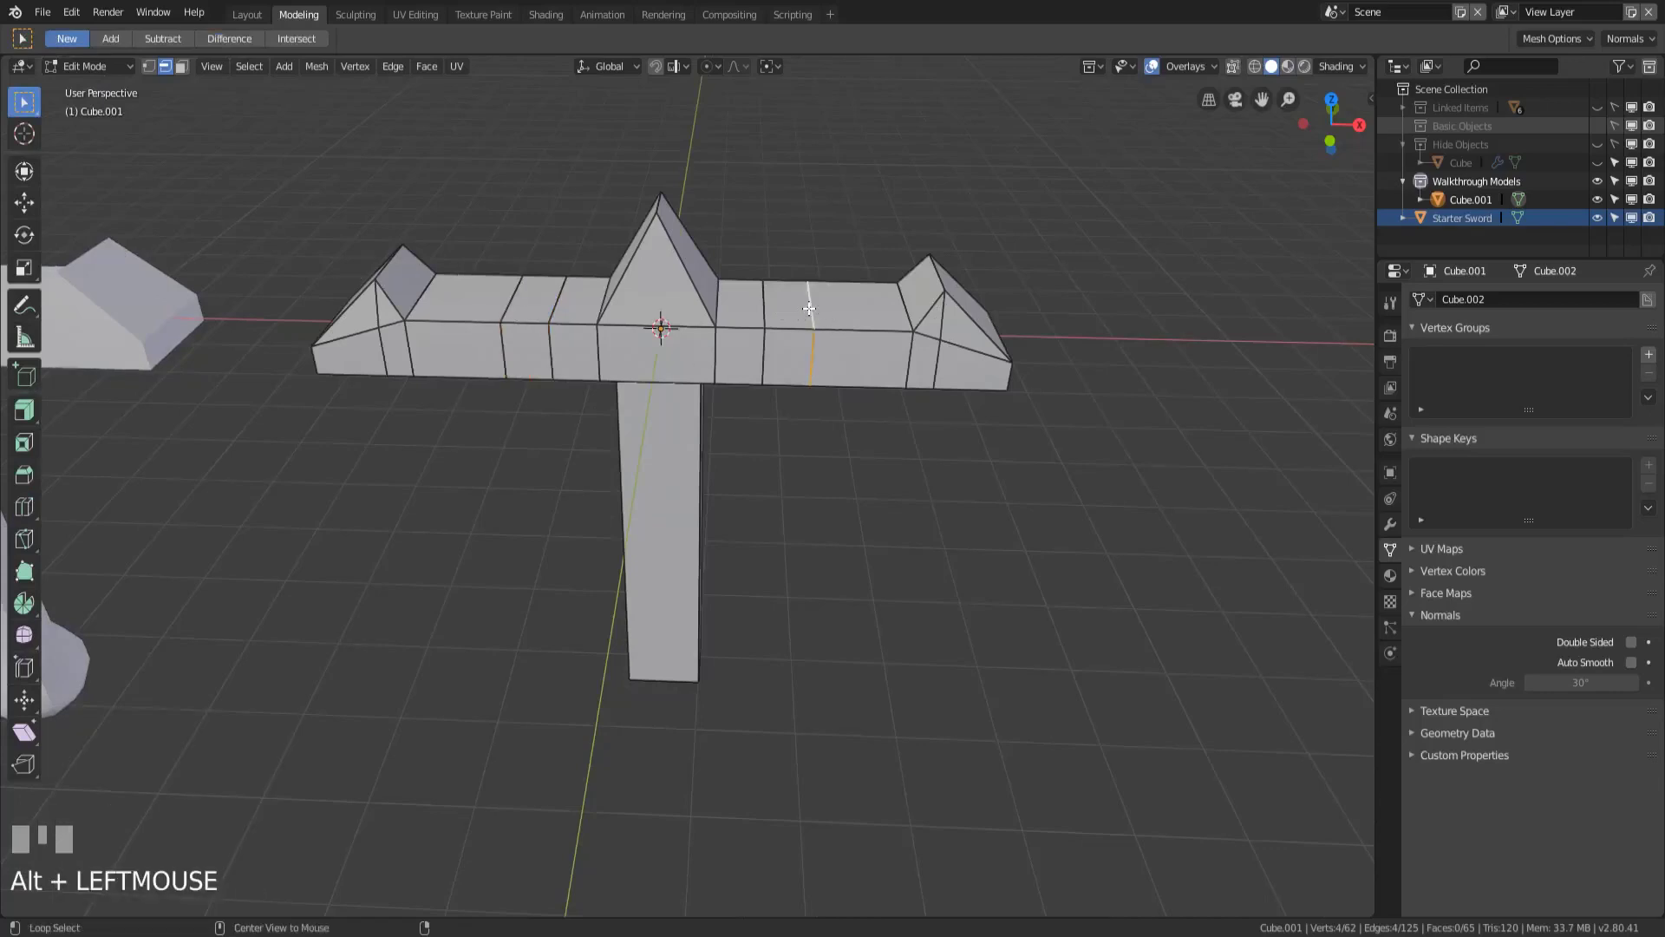
{"action": "key", "text": "e"}
{"action": "right_click", "coordinate": [774, 388]}
{"action": "key", "text": "ctrl+z"}
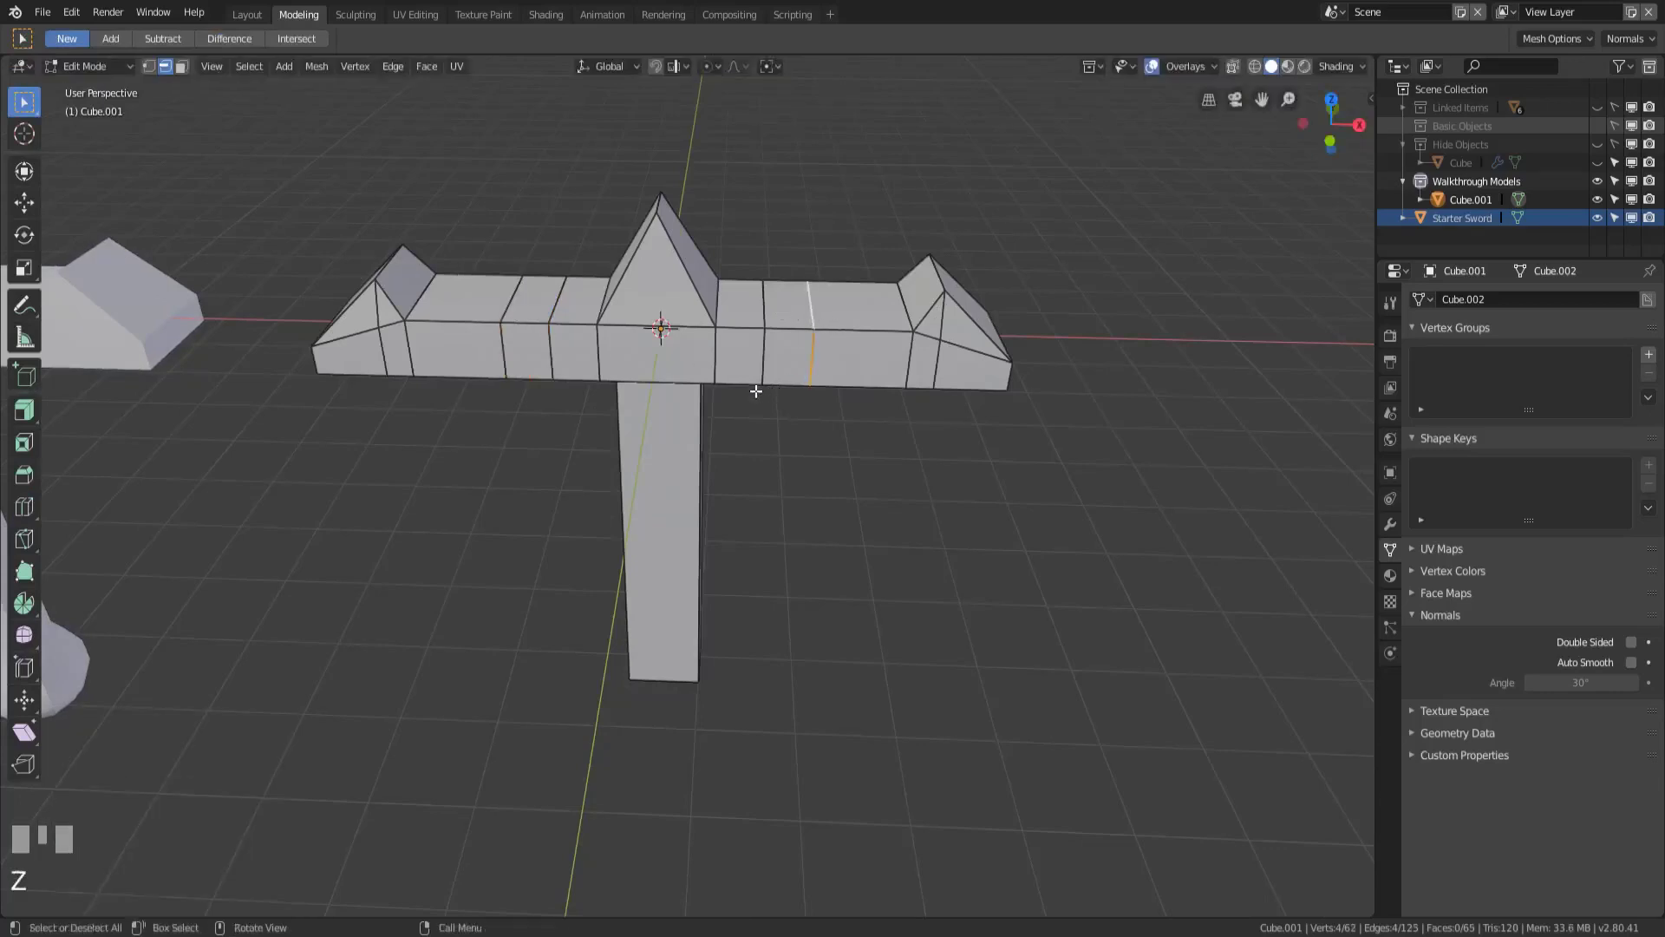
{"action": "key", "text": "x"}
{"action": "left_click", "coordinate": [758, 387]}
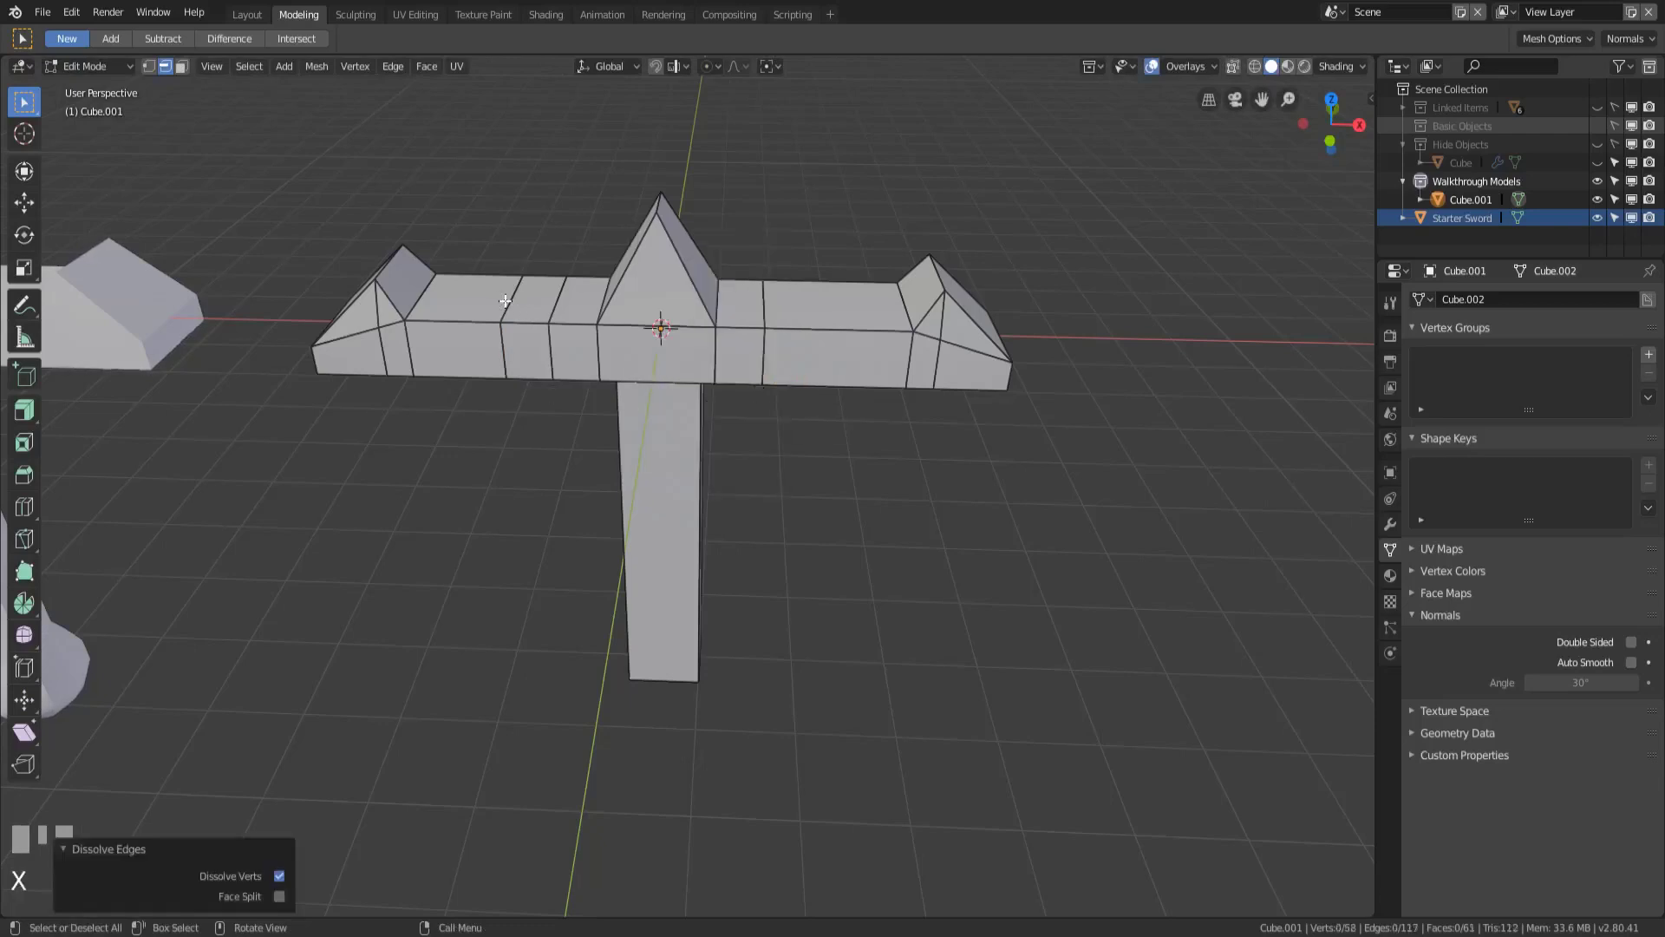
{"action": "left_click", "coordinate": [505, 301], "text": "alt"}
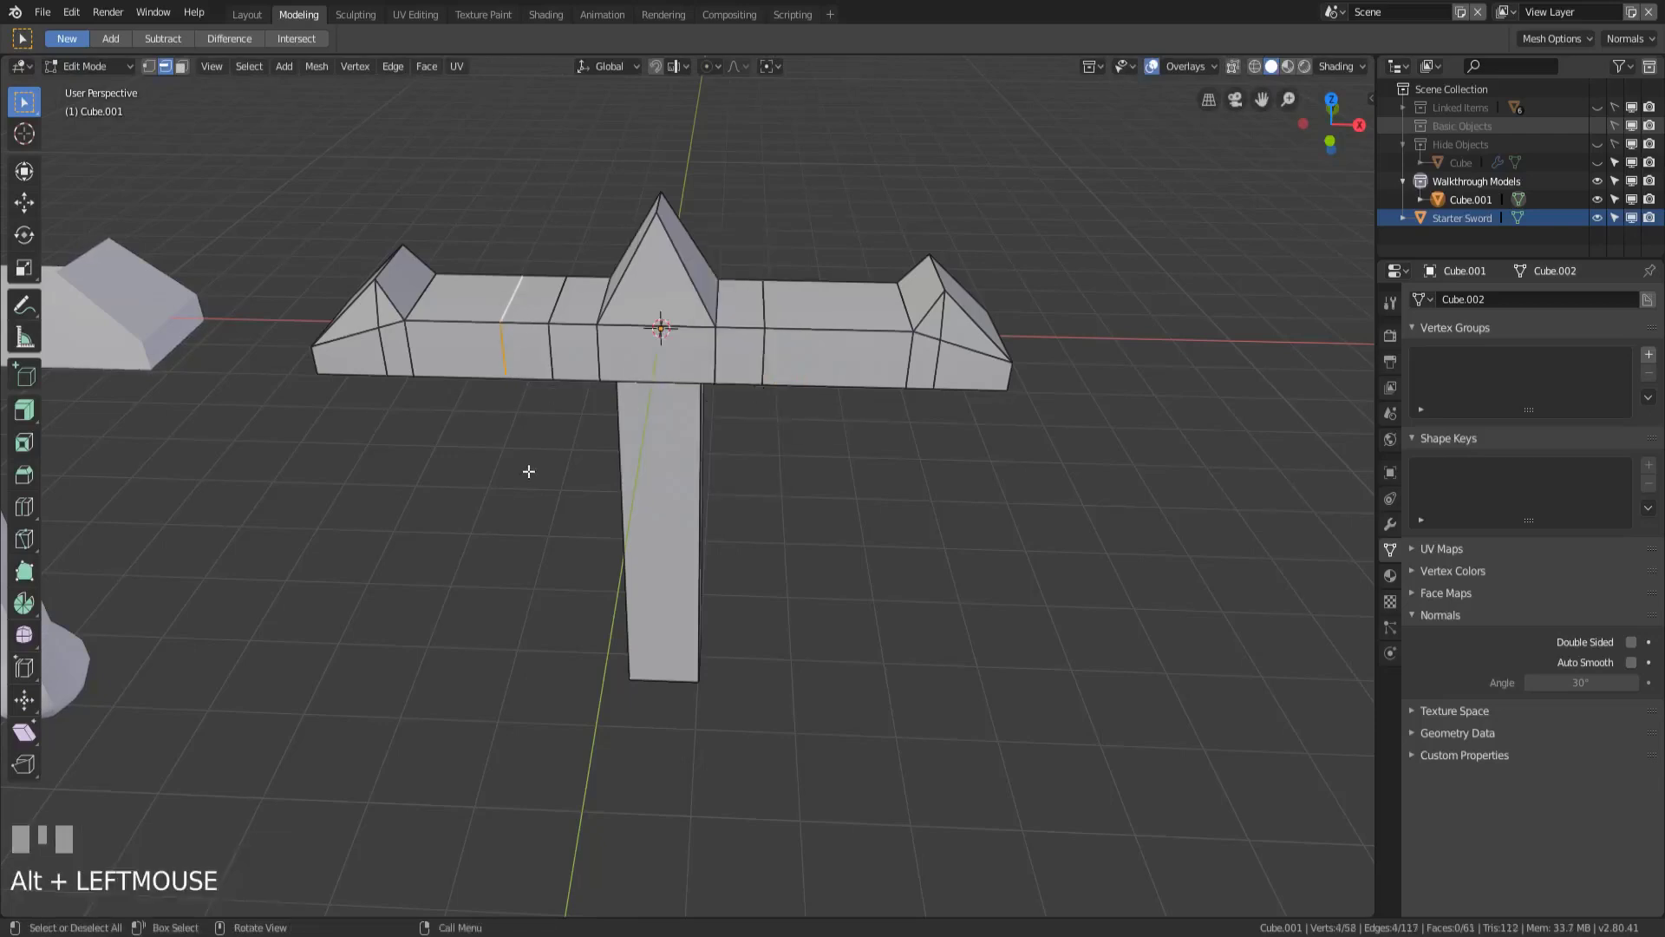
{"action": "key", "text": "x"}
{"action": "left_click", "coordinate": [528, 470]}
{"action": "middle_click_drag", "start_coordinate": [529, 471], "coordinate": [548, 422]}
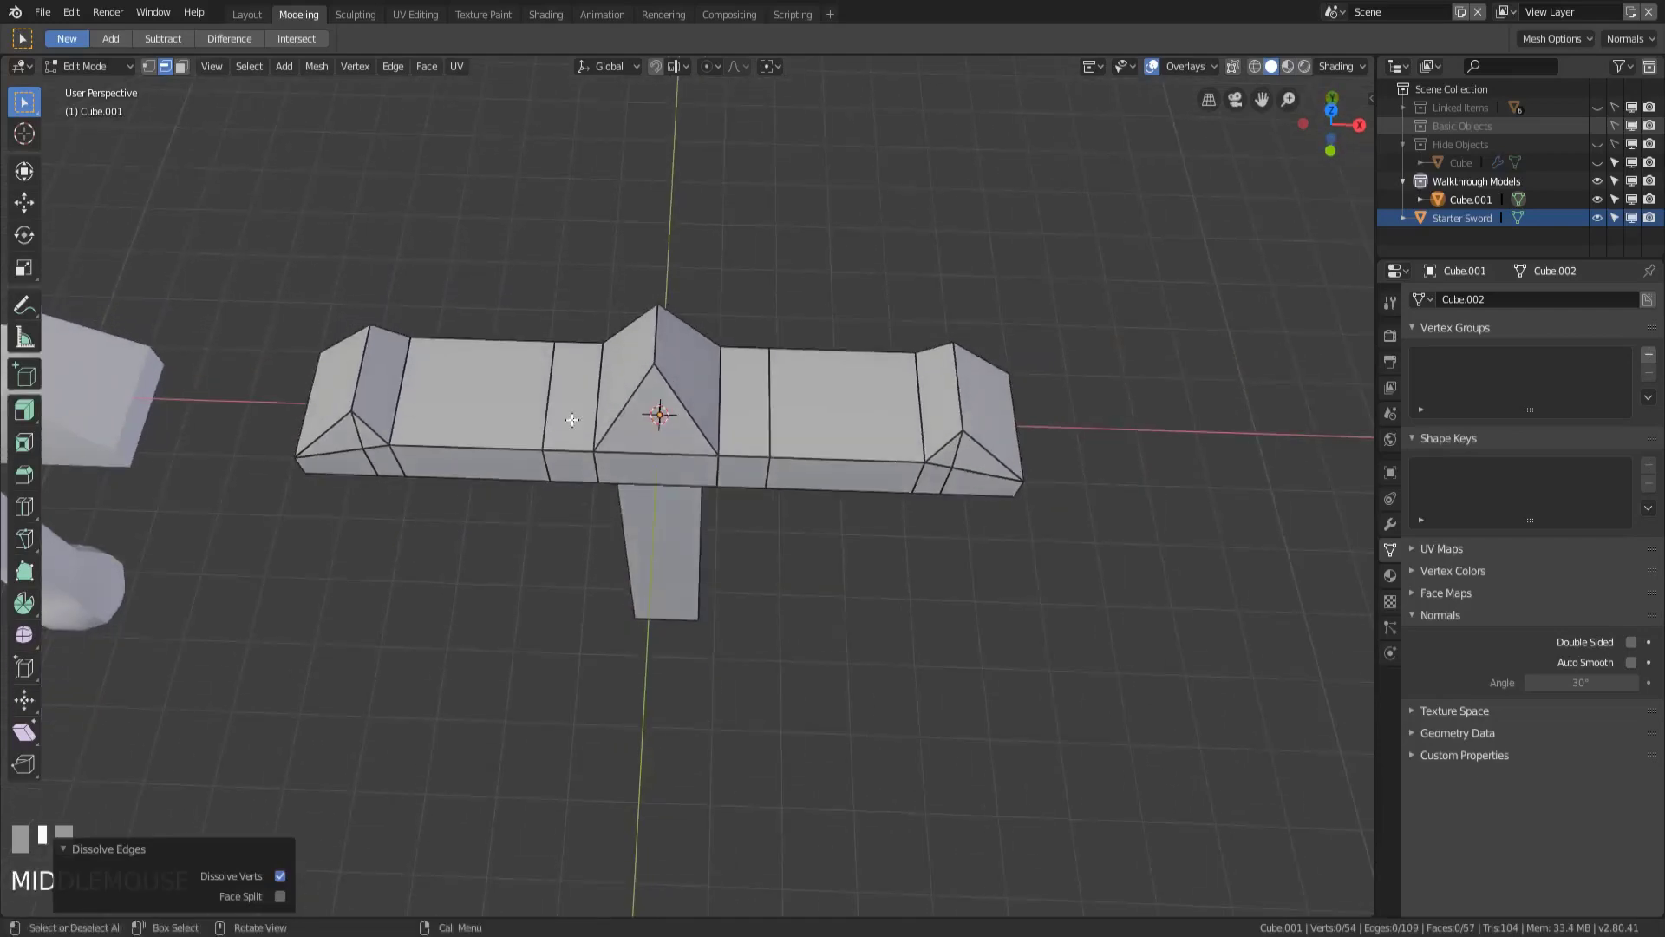
- Subdivide the central peak's two sloped side faces and the narrow top face beside each with one cut
{"action": "key", "text": "3"}
{"action": "left_click", "coordinate": [751, 401]}
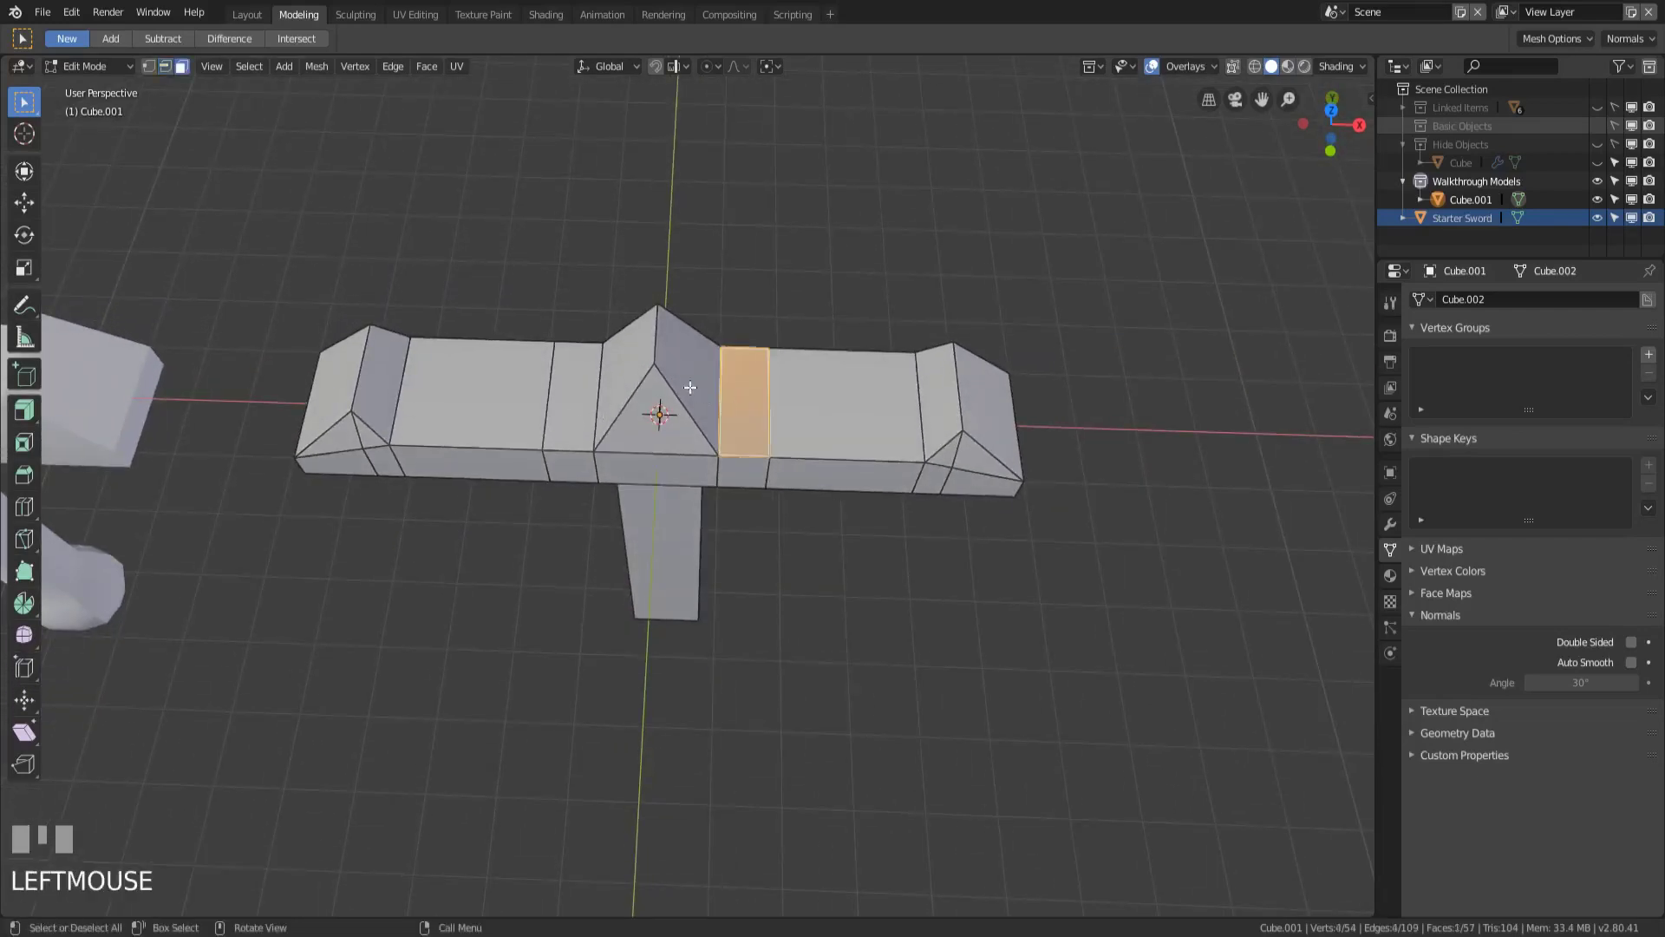
{"action": "left_click", "coordinate": [683, 379], "text": "shift"}
{"action": "left_click", "coordinate": [621, 363], "text": "shift"}
{"action": "left_click", "coordinate": [595, 427], "text": "shift"}
{"action": "right_click", "coordinate": [510, 429]}
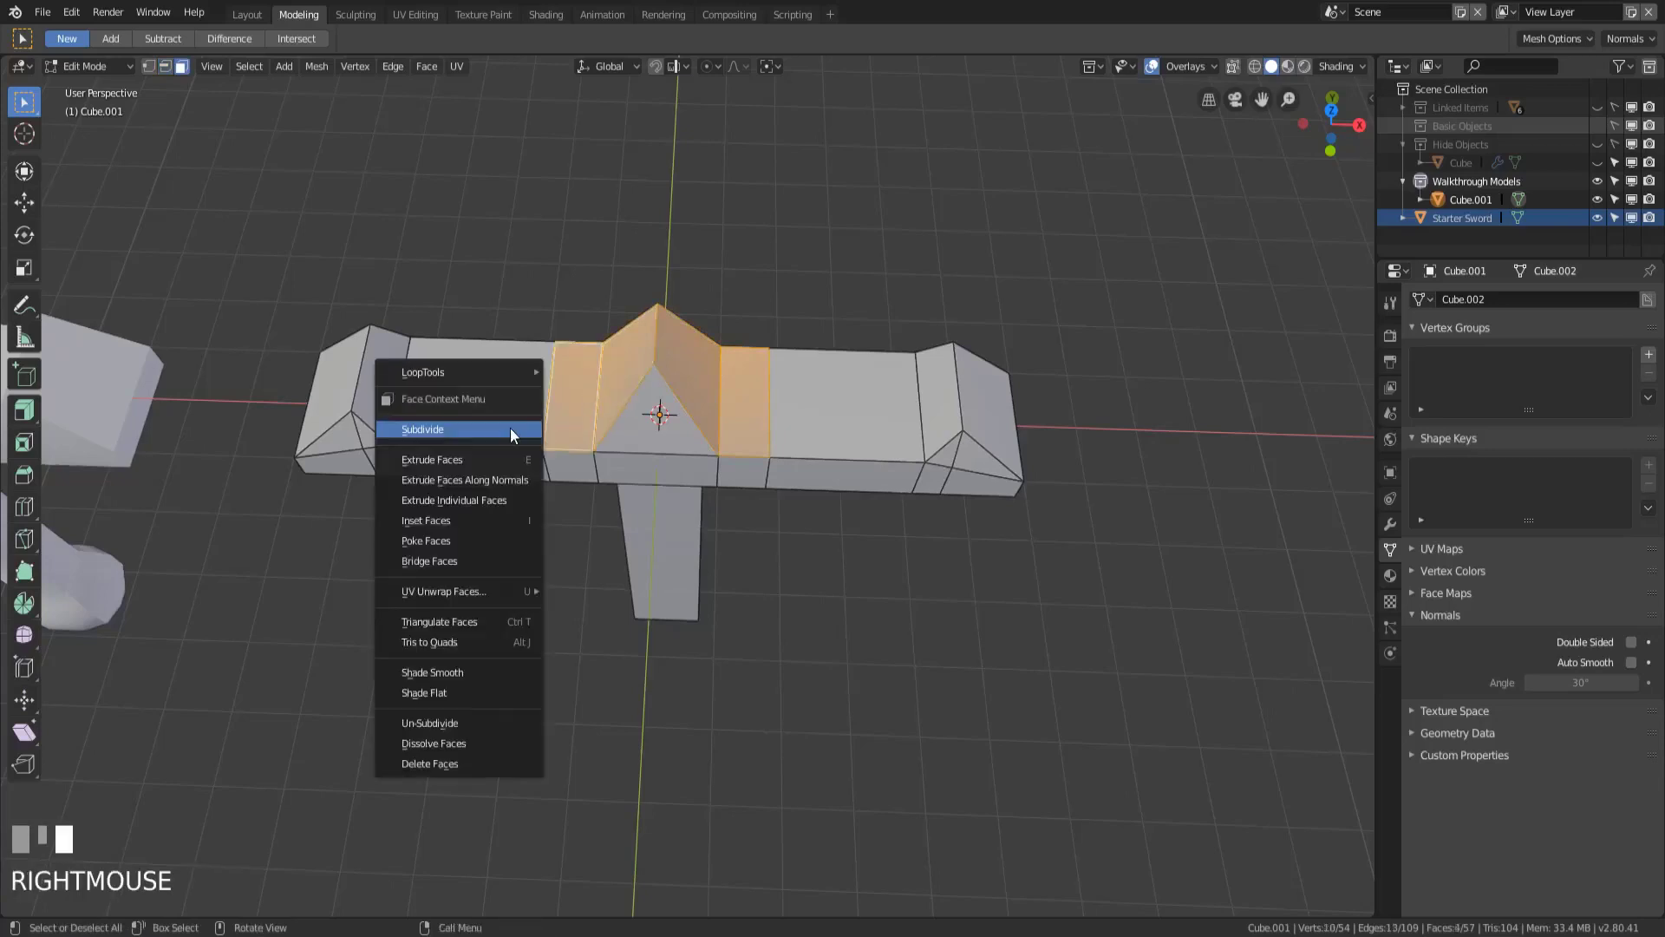
{"action": "left_click", "coordinate": [510, 428]}
{"action": "middle_click_drag", "start_coordinate": [528, 456], "coordinate": [623, 429]}
{"action": "scroll", "coordinate": [622, 436], "scroll_direction": "up", "scroll_amount": 1}
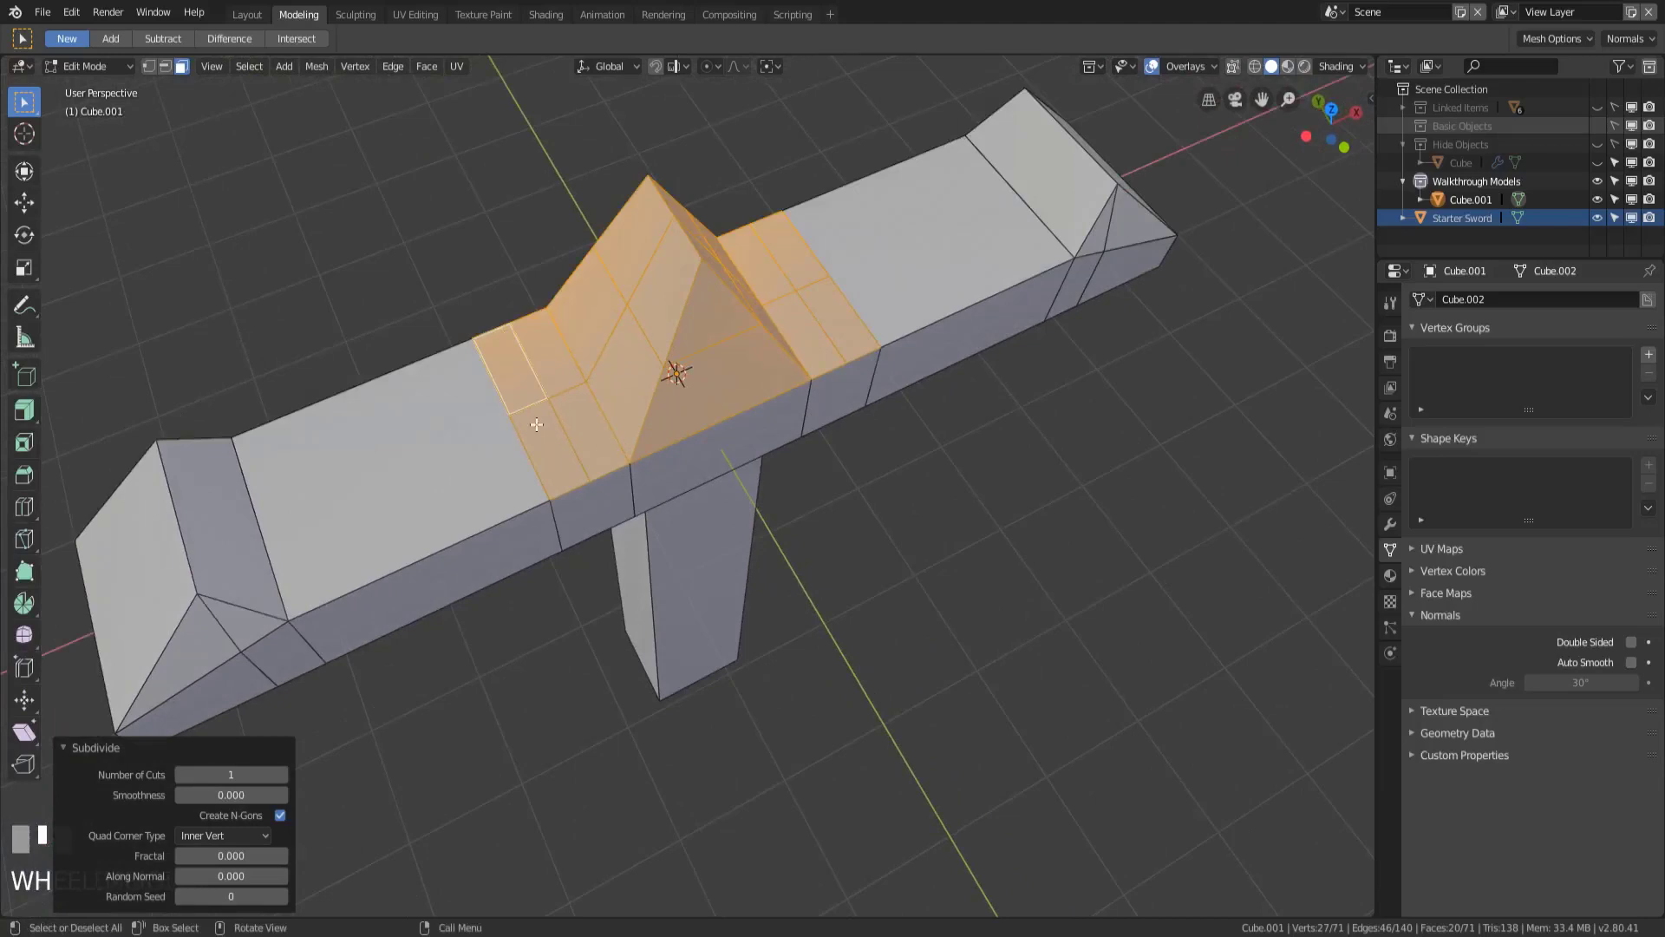
{"action": "mouse_move", "coordinate": [553, 415]}
{"action": "middle_mouse_down"}
{"action": "mouse_move", "coordinate": [507, 429]}
{"action": "mouse_move", "coordinate": [561, 426]}
{"action": "middle_mouse_up"}
{"action": "scroll", "coordinate": [509, 424], "scroll_direction": "up", "scroll_amount": 1}
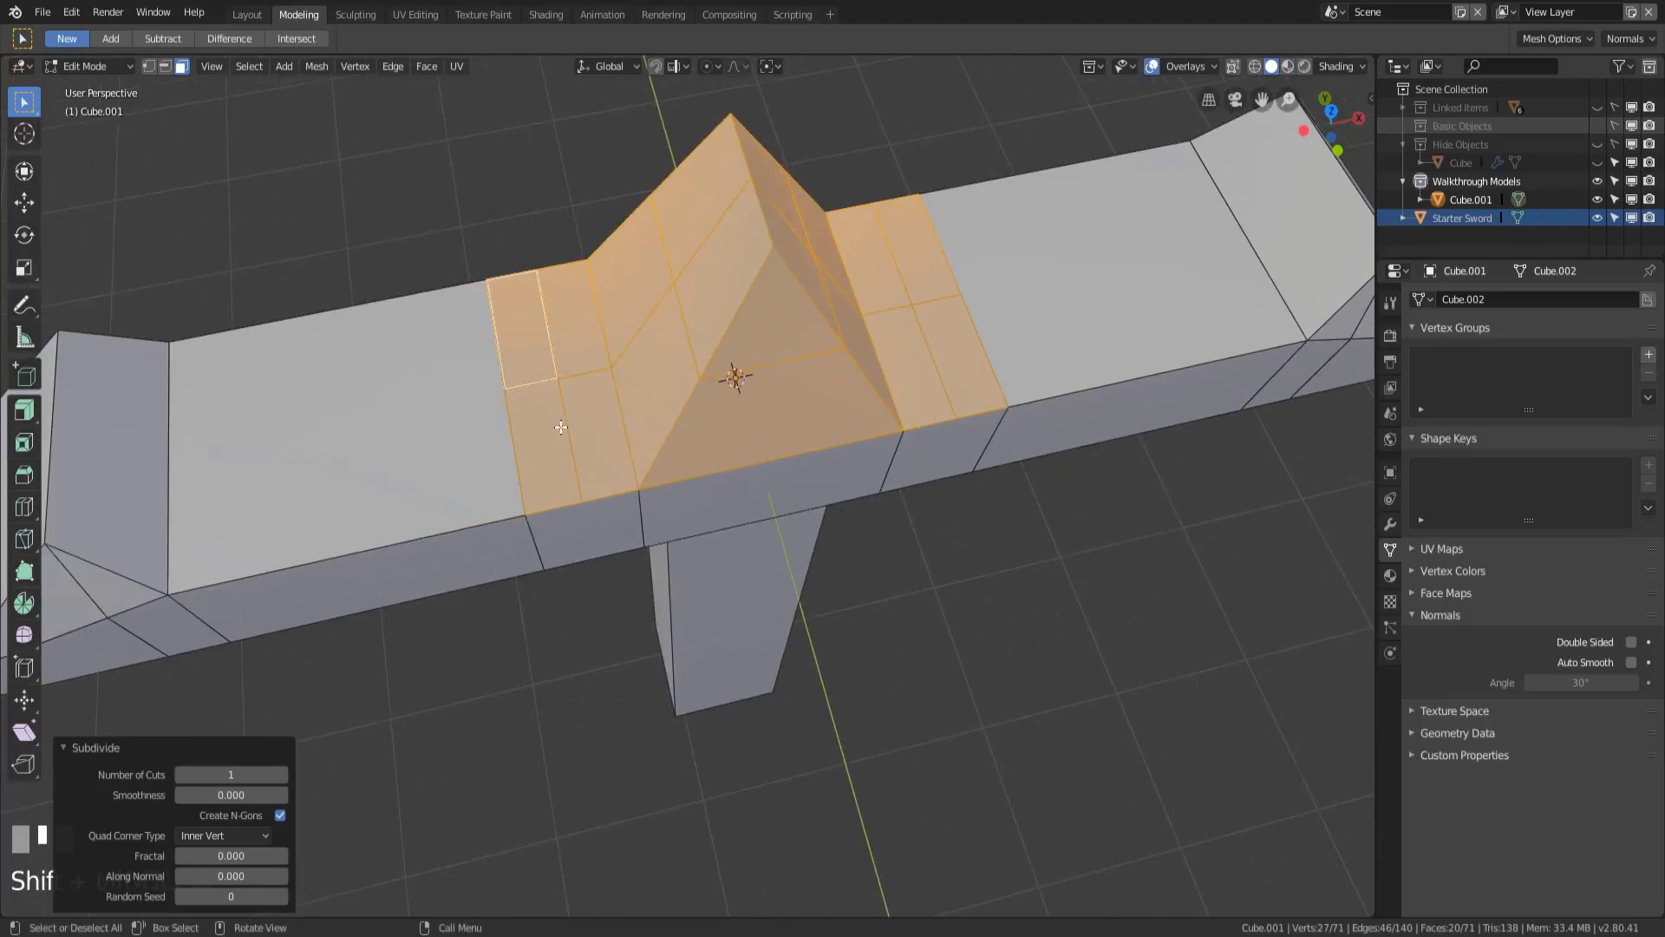
- Subdivide the two ridge edges at the top of the central peak with one cut
{"action": "key", "text": "KP_7"}
{"action": "middle_click_drag", "start_coordinate": [691, 513], "coordinate": [676, 412], "text": "shift"}
{"action": "scroll", "coordinate": [674, 451], "scroll_direction": "up", "scroll_amount": 1}
{"action": "scroll", "coordinate": [675, 427], "scroll_direction": "up", "scroll_amount": 1}
{"action": "left_click", "coordinate": [675, 409]}
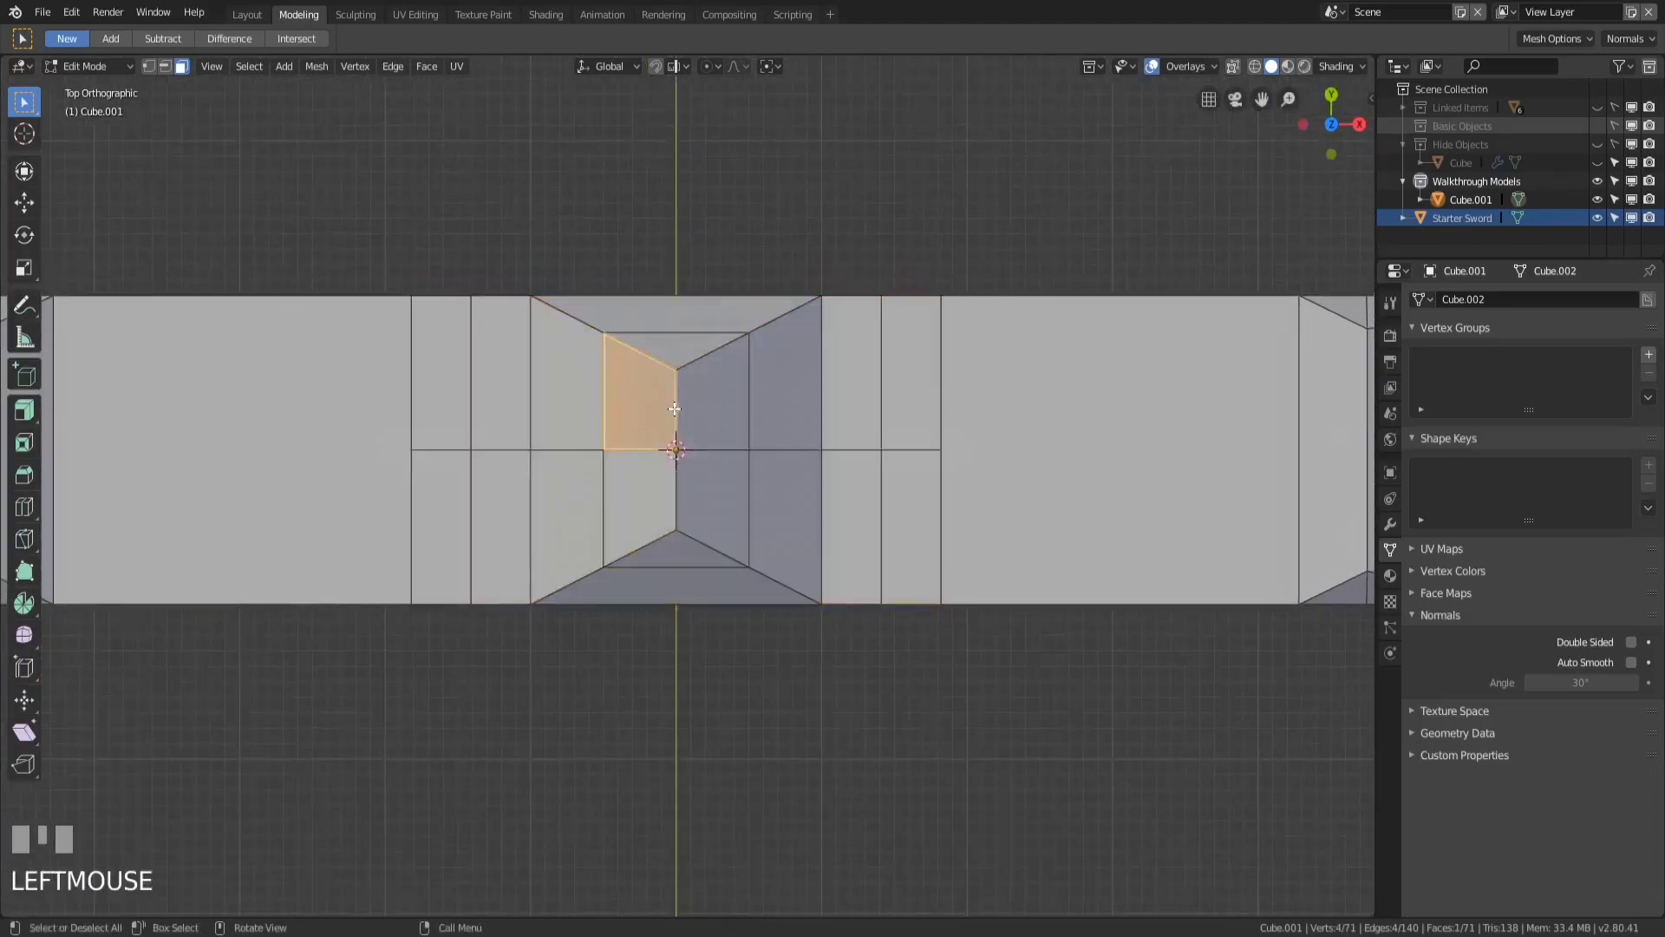
{"action": "key", "text": "2"}
{"action": "left_click", "coordinate": [674, 397]}
{"action": "left_click", "coordinate": [678, 485], "text": "shift"}
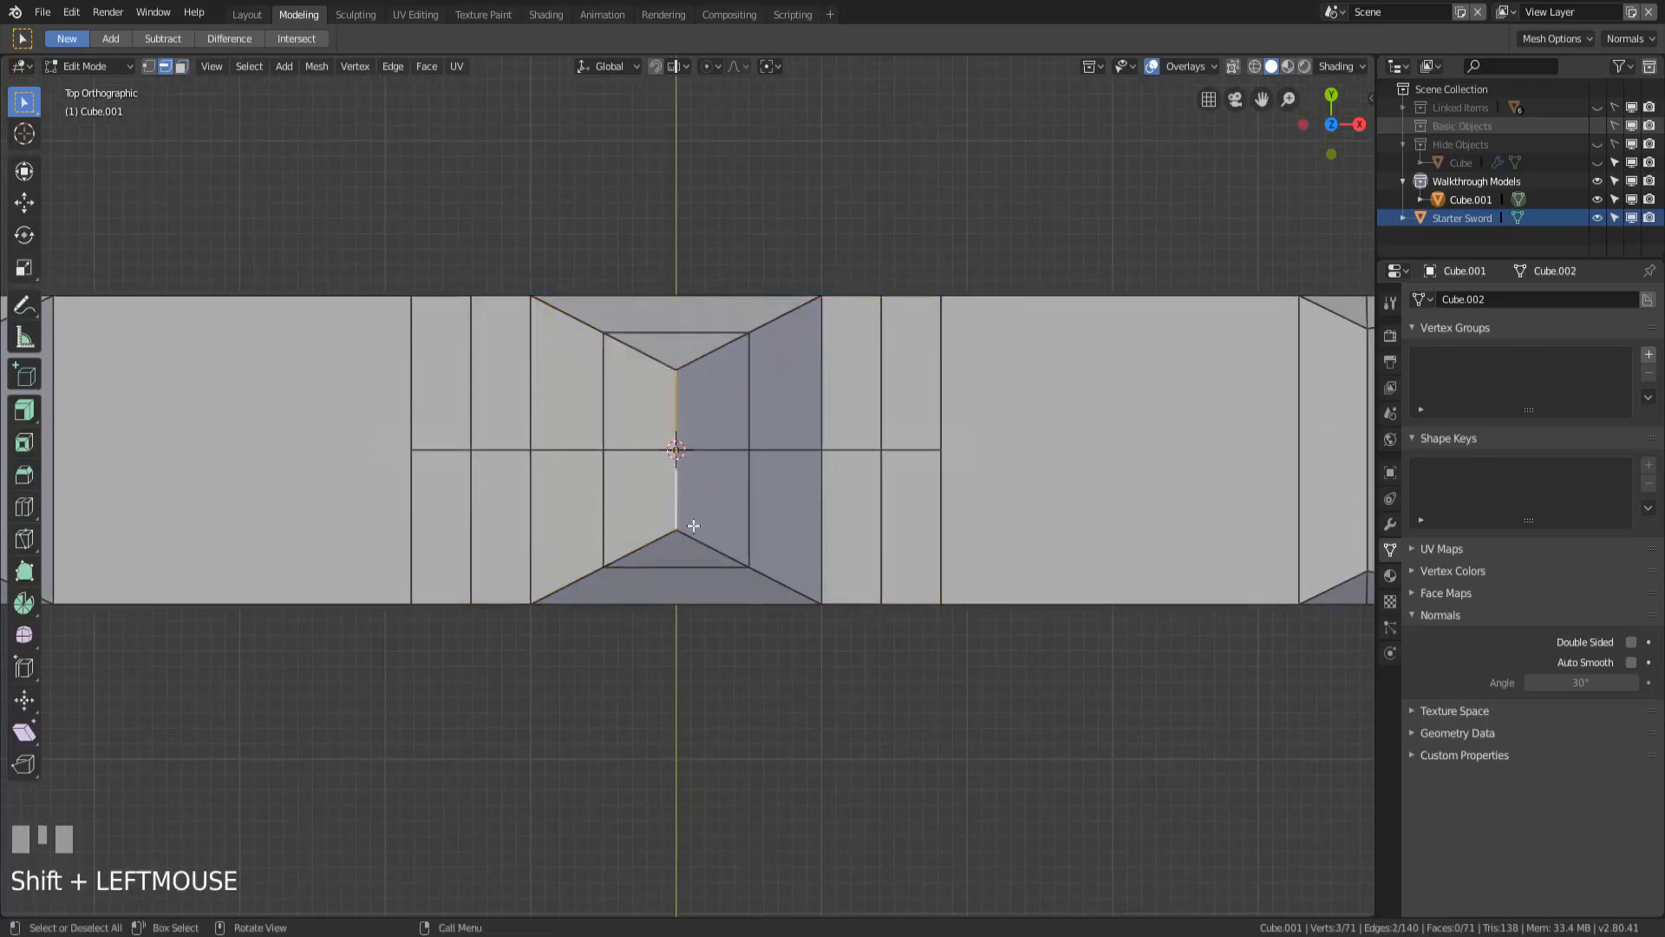
{"action": "right_click", "coordinate": [731, 435]}
{"action": "left_click", "coordinate": [731, 435]}
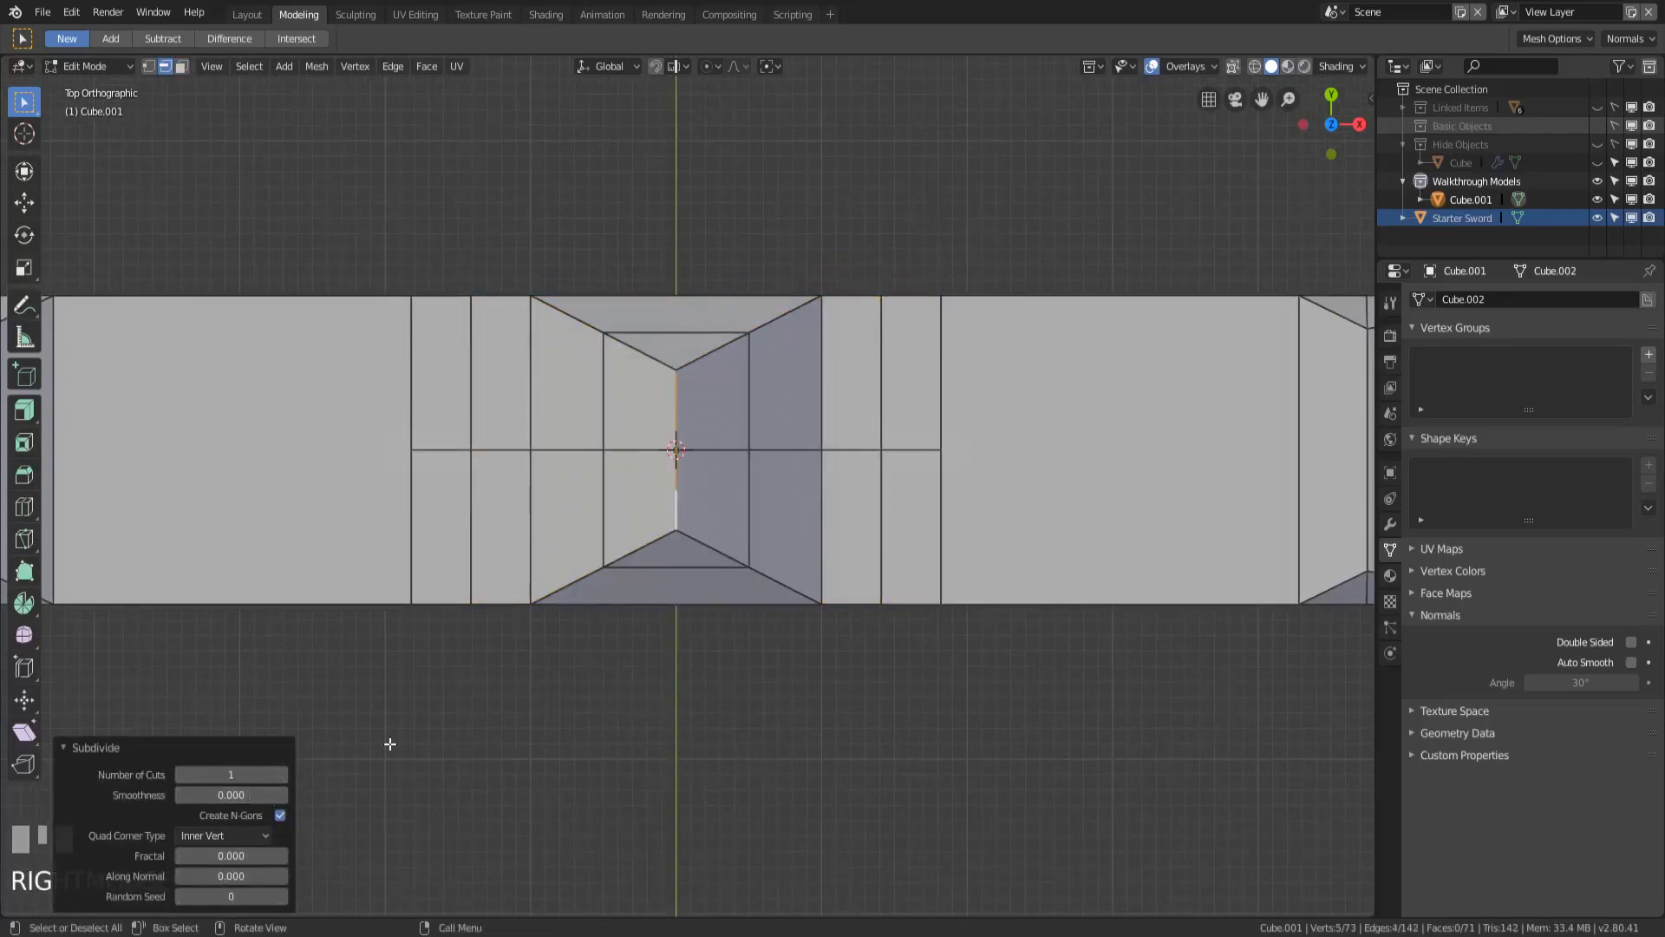
- Knife an angle-constrained cut along X from the ridge's +Y midpoint vertex to the middle edge of the +X arm's narrow section
{"action": "key", "text": "1"}
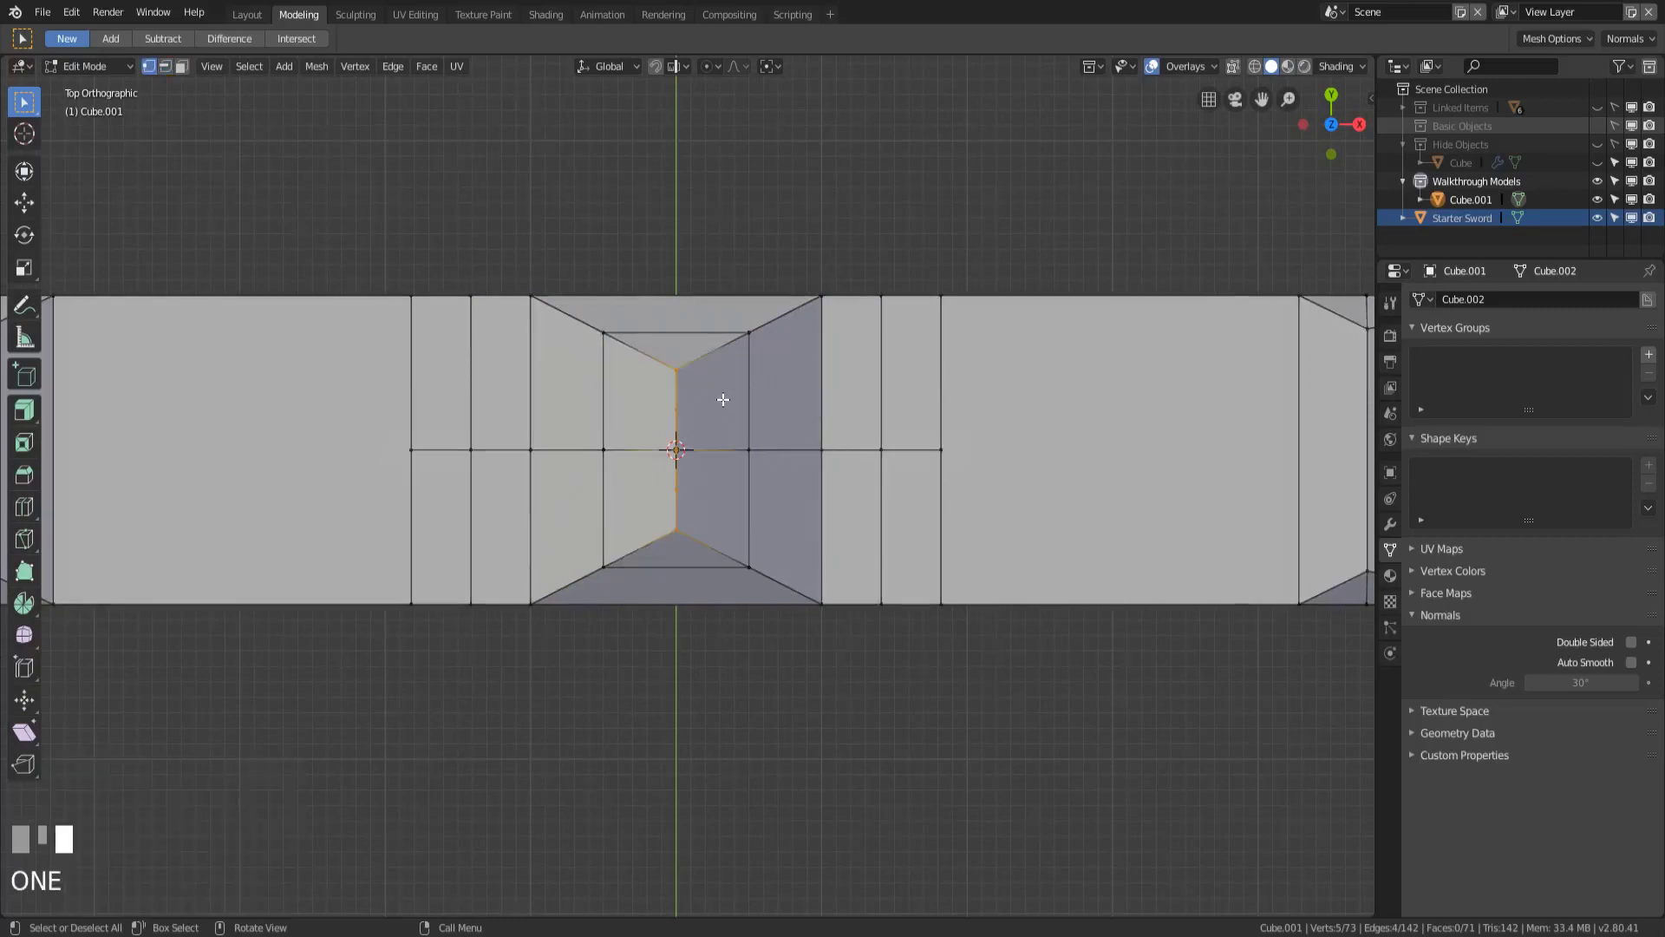
{"action": "left_click", "coordinate": [677, 449]}
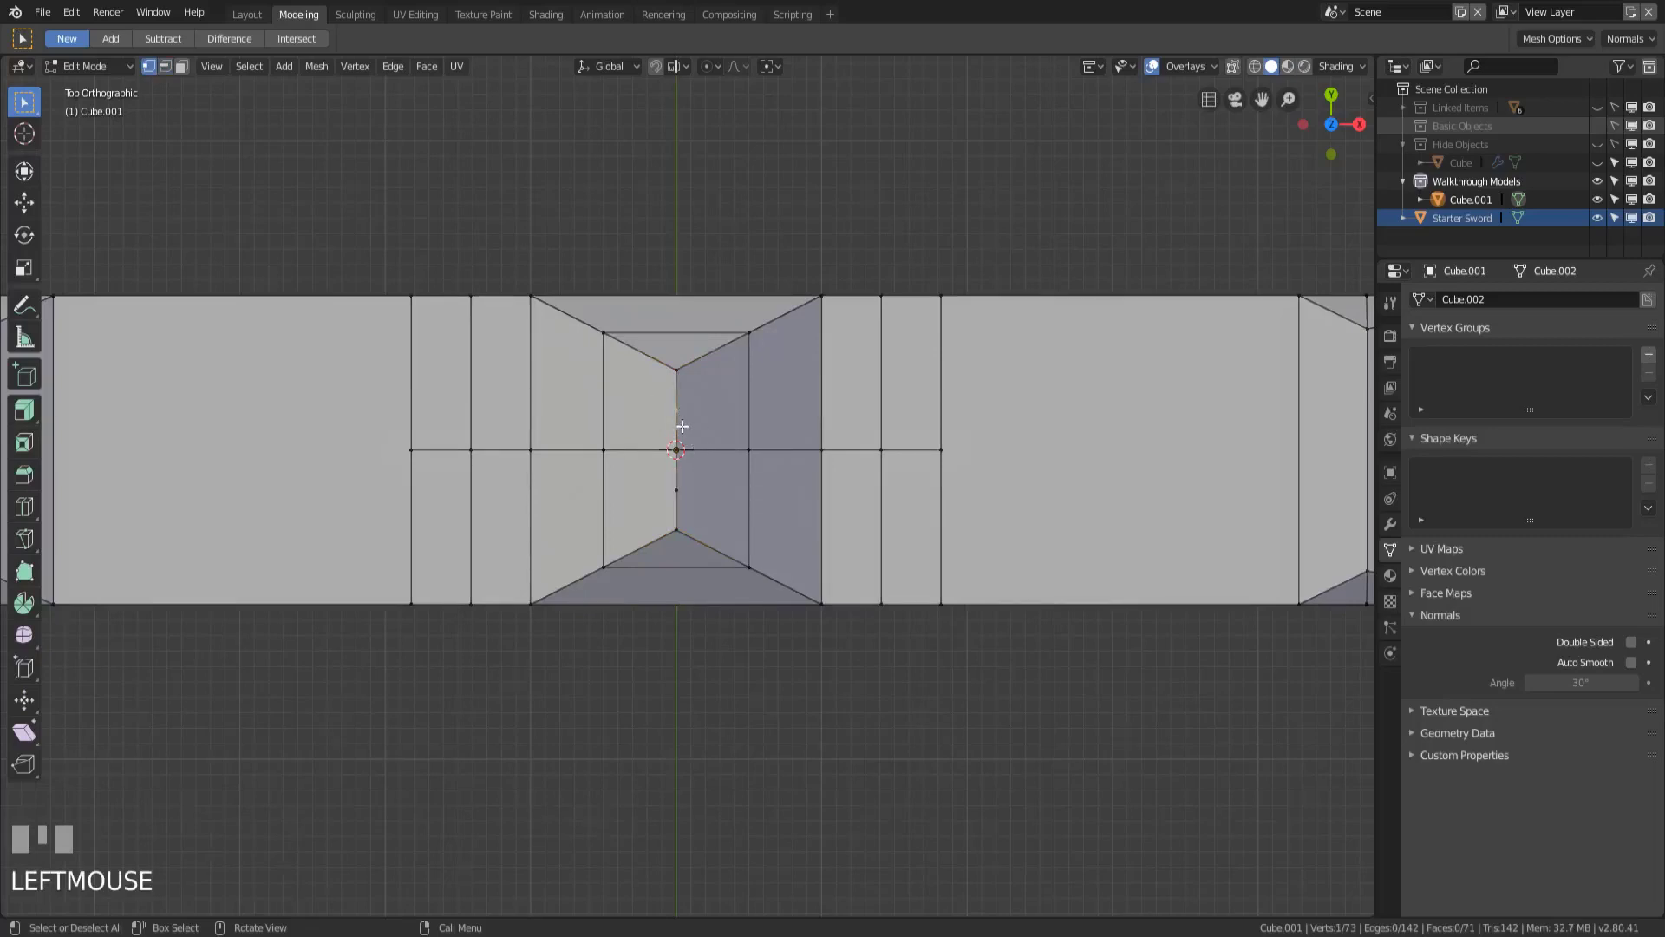
{"action": "key", "text": "k"}
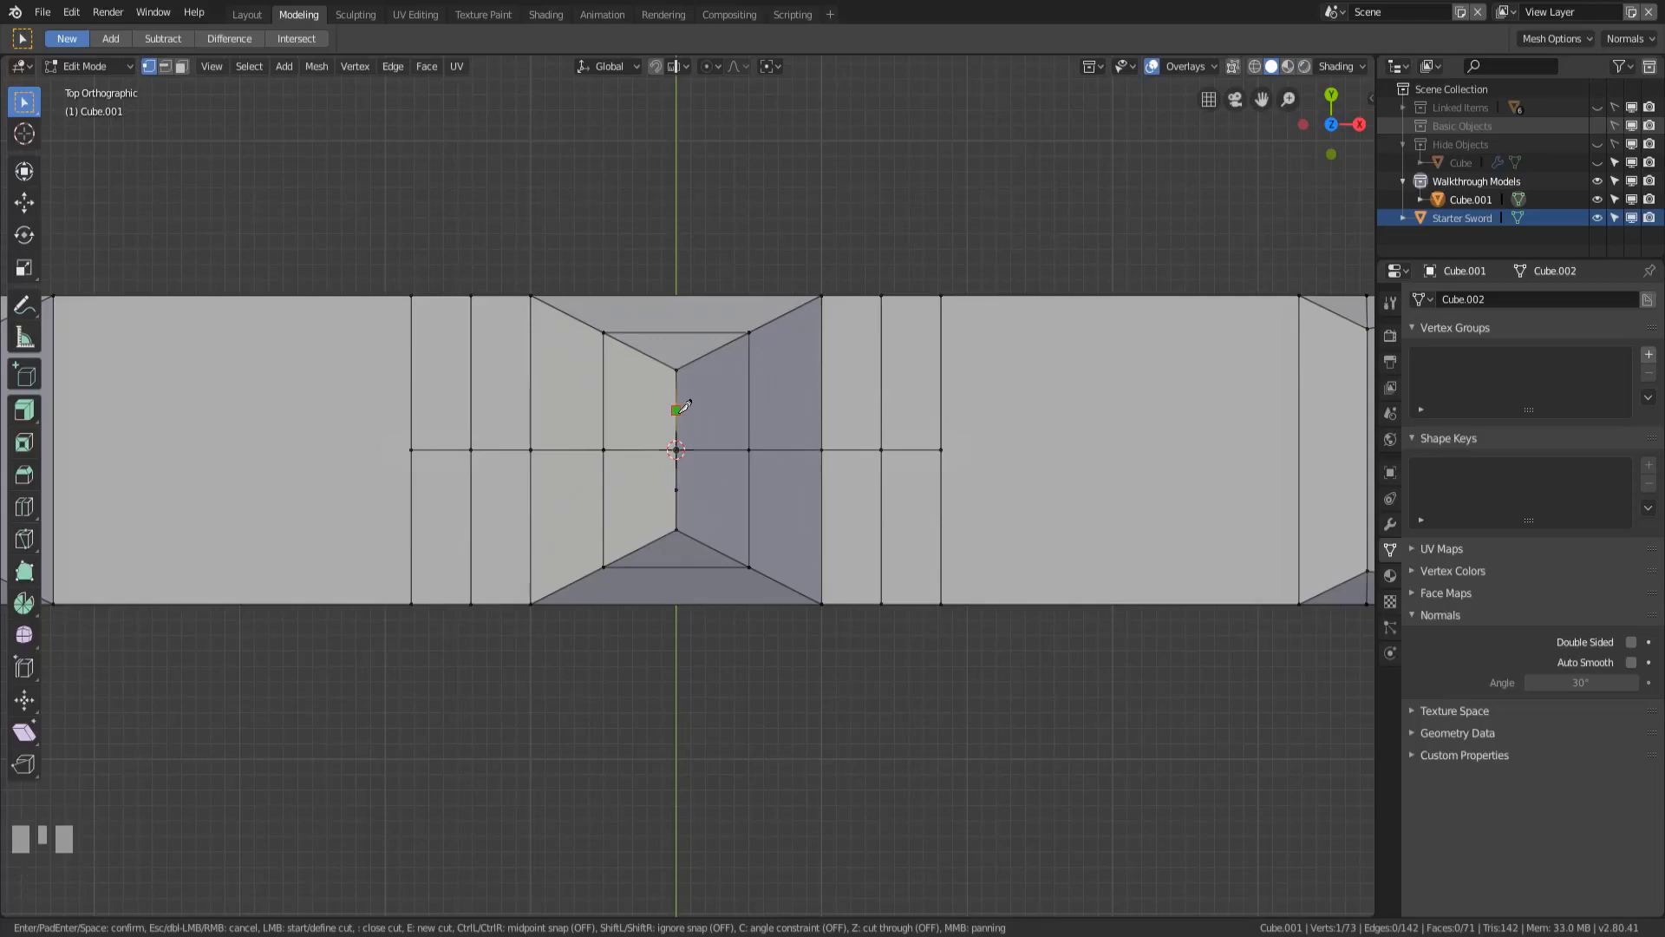
{"action": "key", "text": "c"}
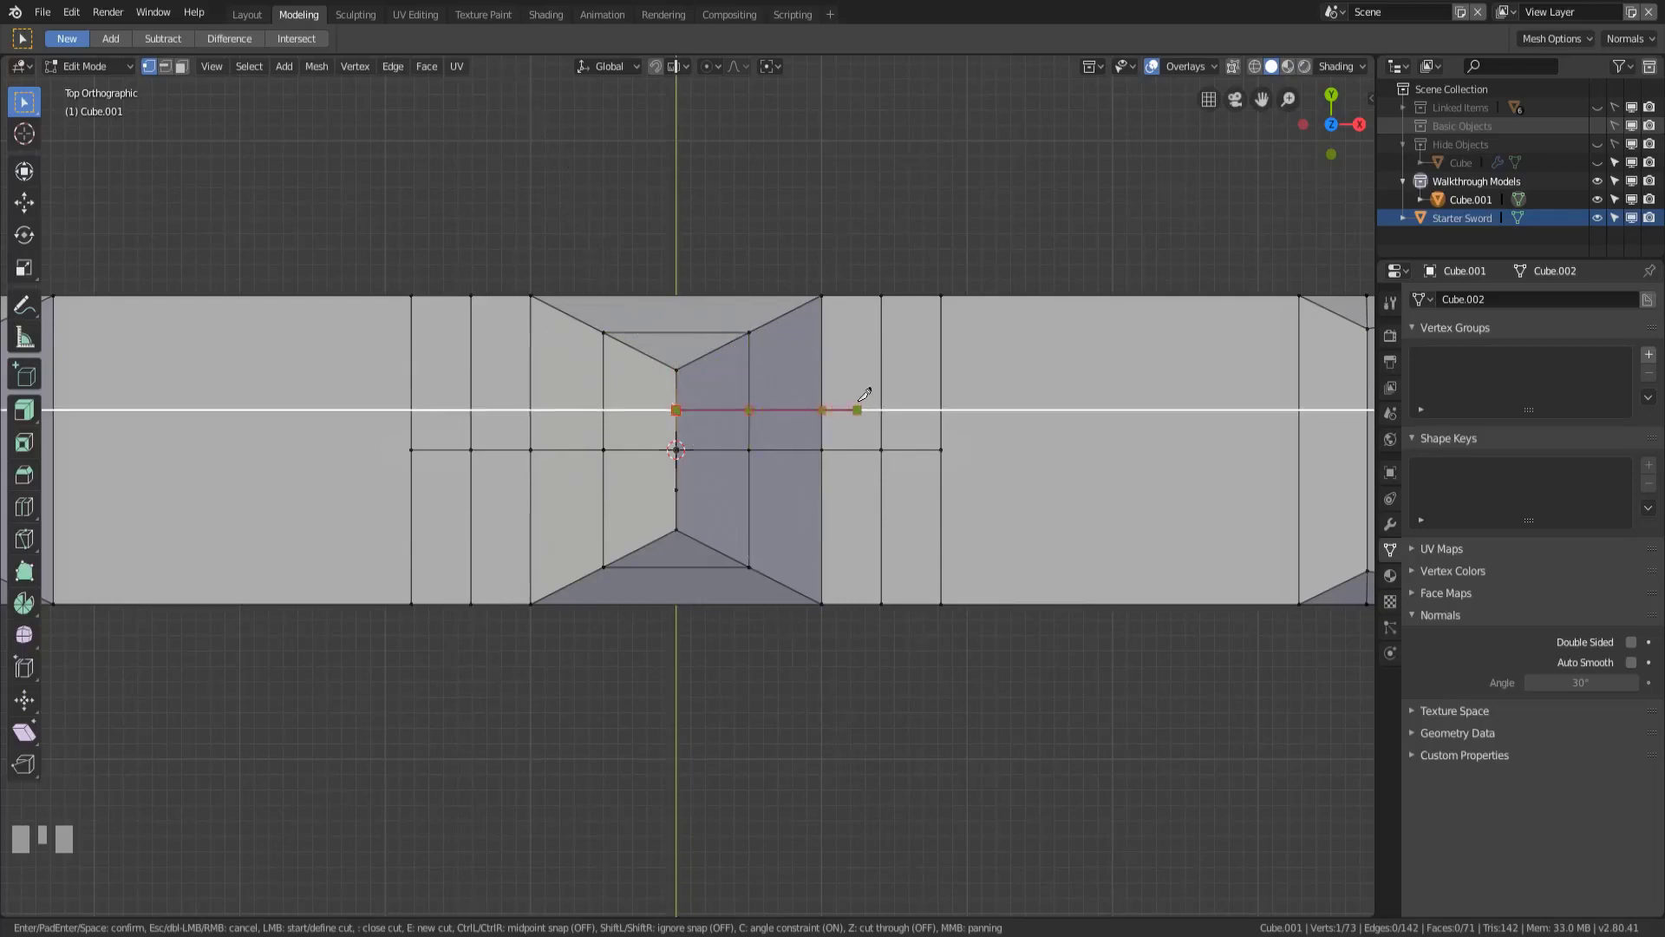
{"action": "left_click", "coordinate": [889, 393]}
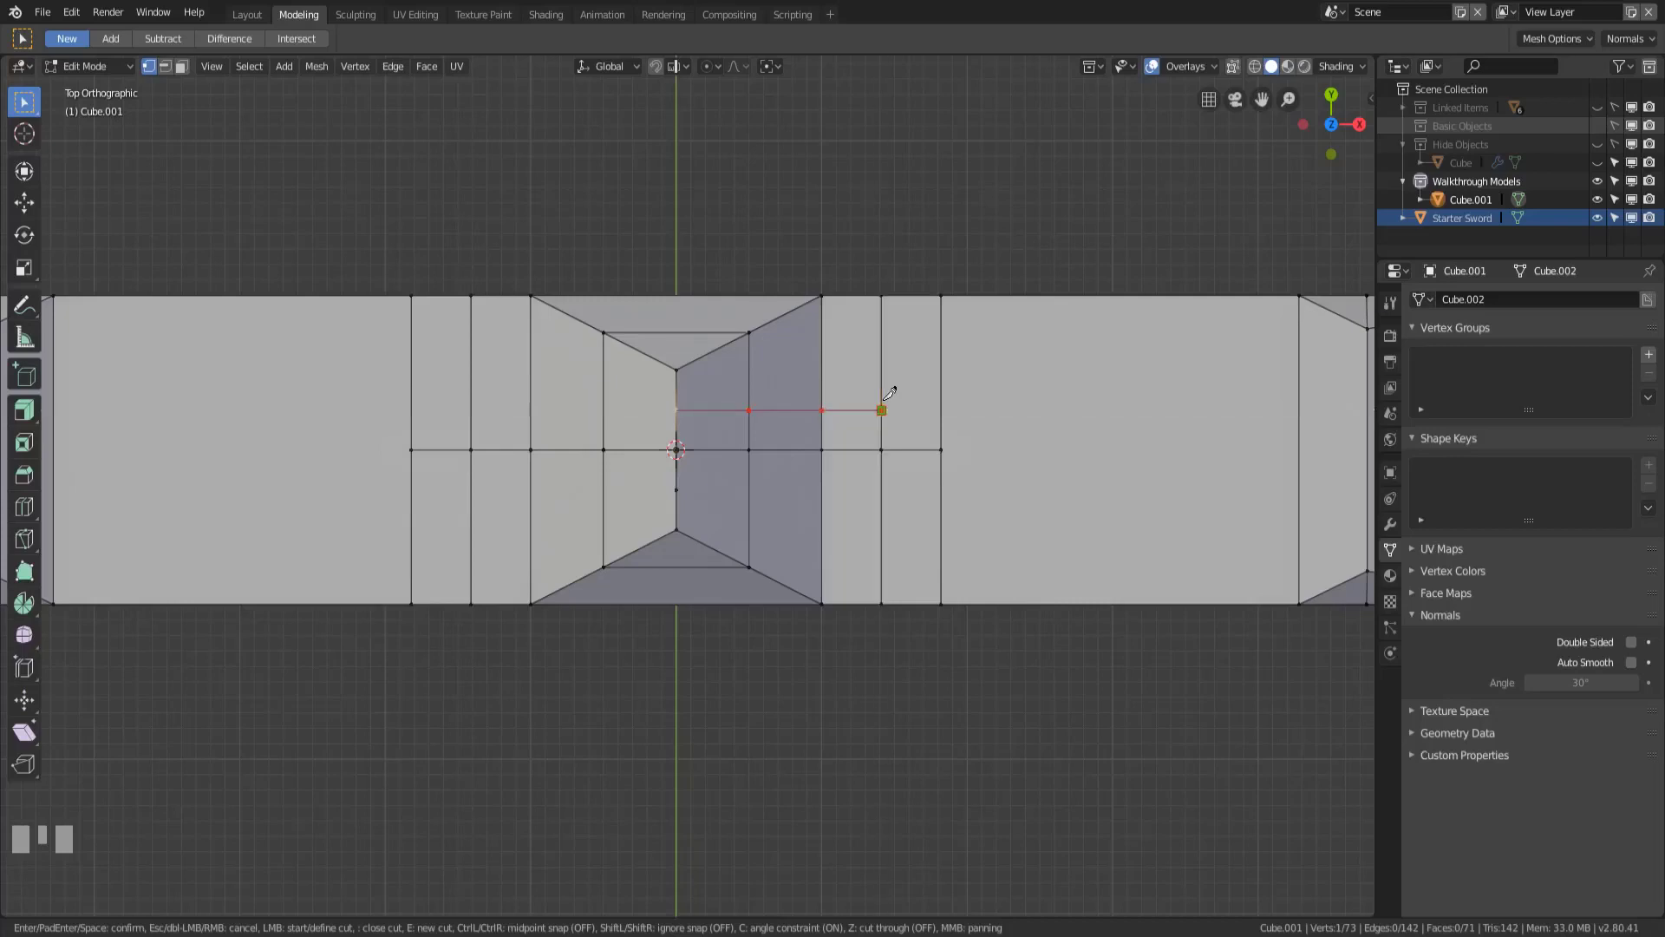
{"action": "key", "text": "KP_Enter"}
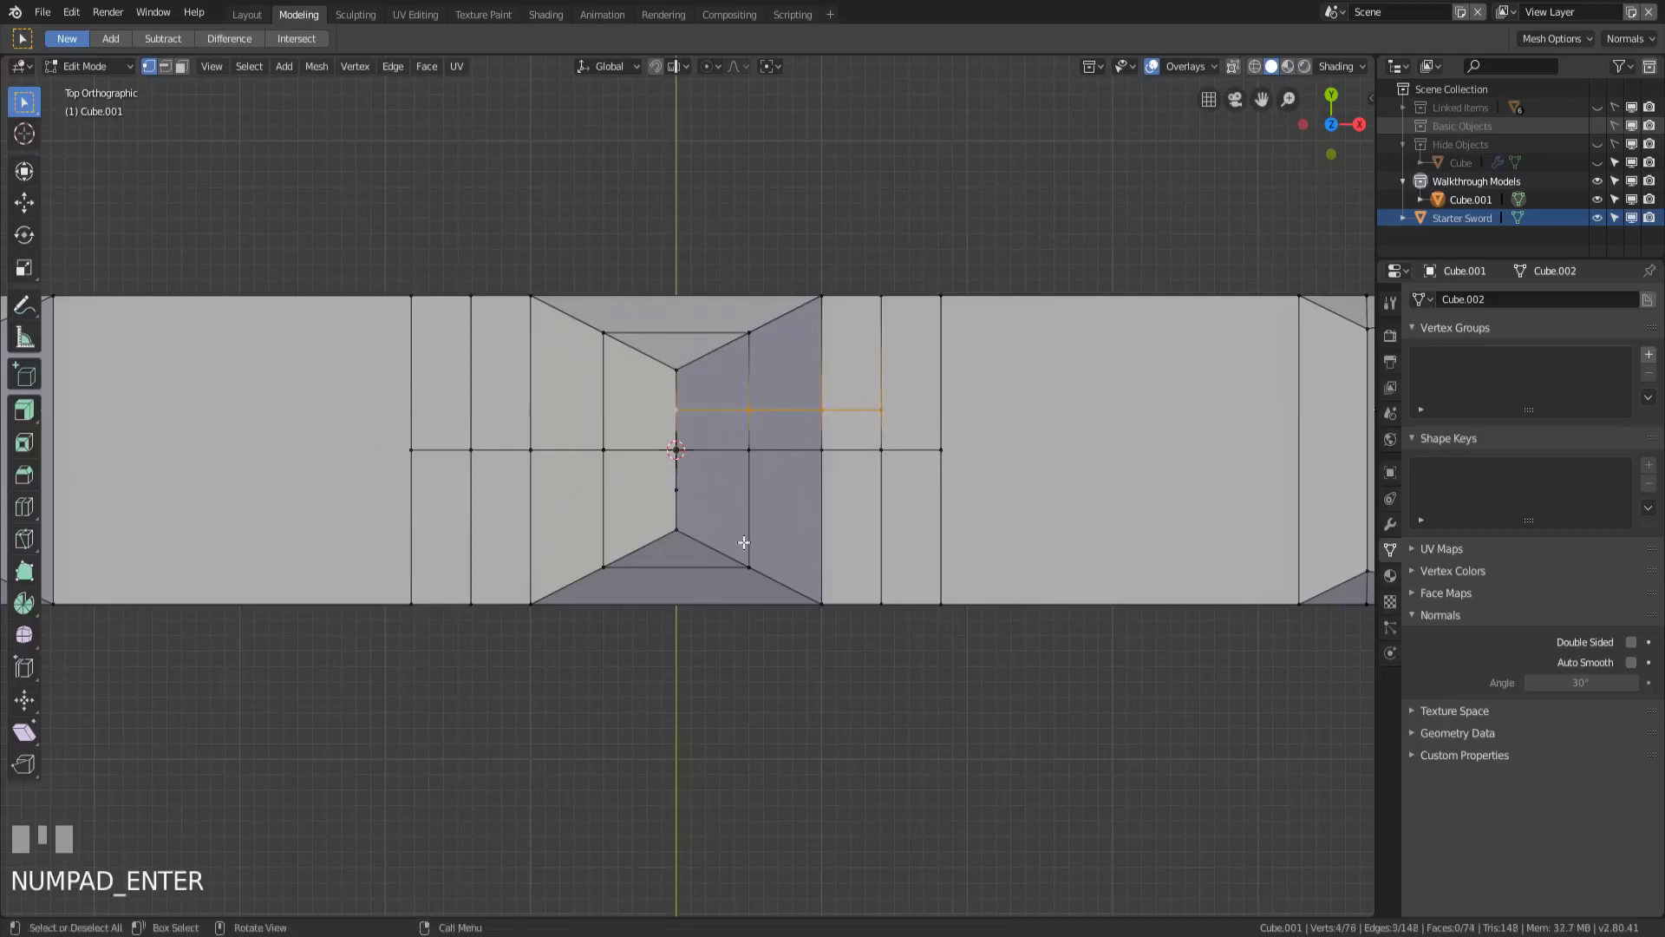
{"action": "middle_click_drag", "start_coordinate": [740, 562], "coordinate": [785, 564]}
{"action": "scroll", "coordinate": [755, 520], "scroll_direction": "down", "scroll_amount": 2}
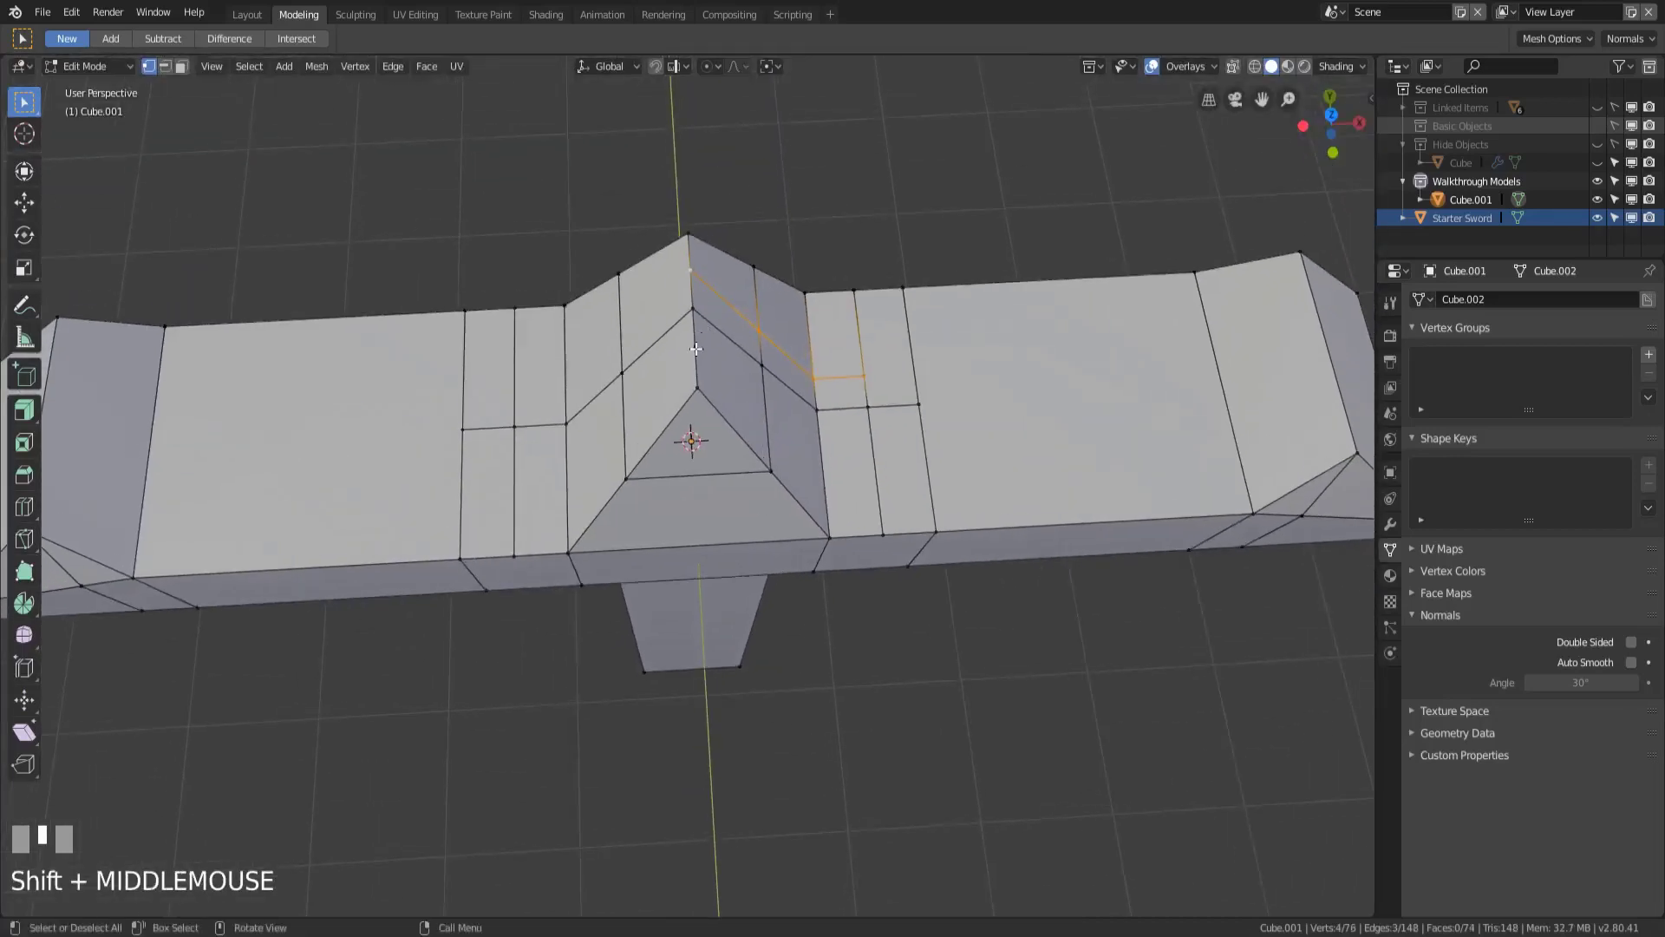
{"action": "key", "text": "k"}
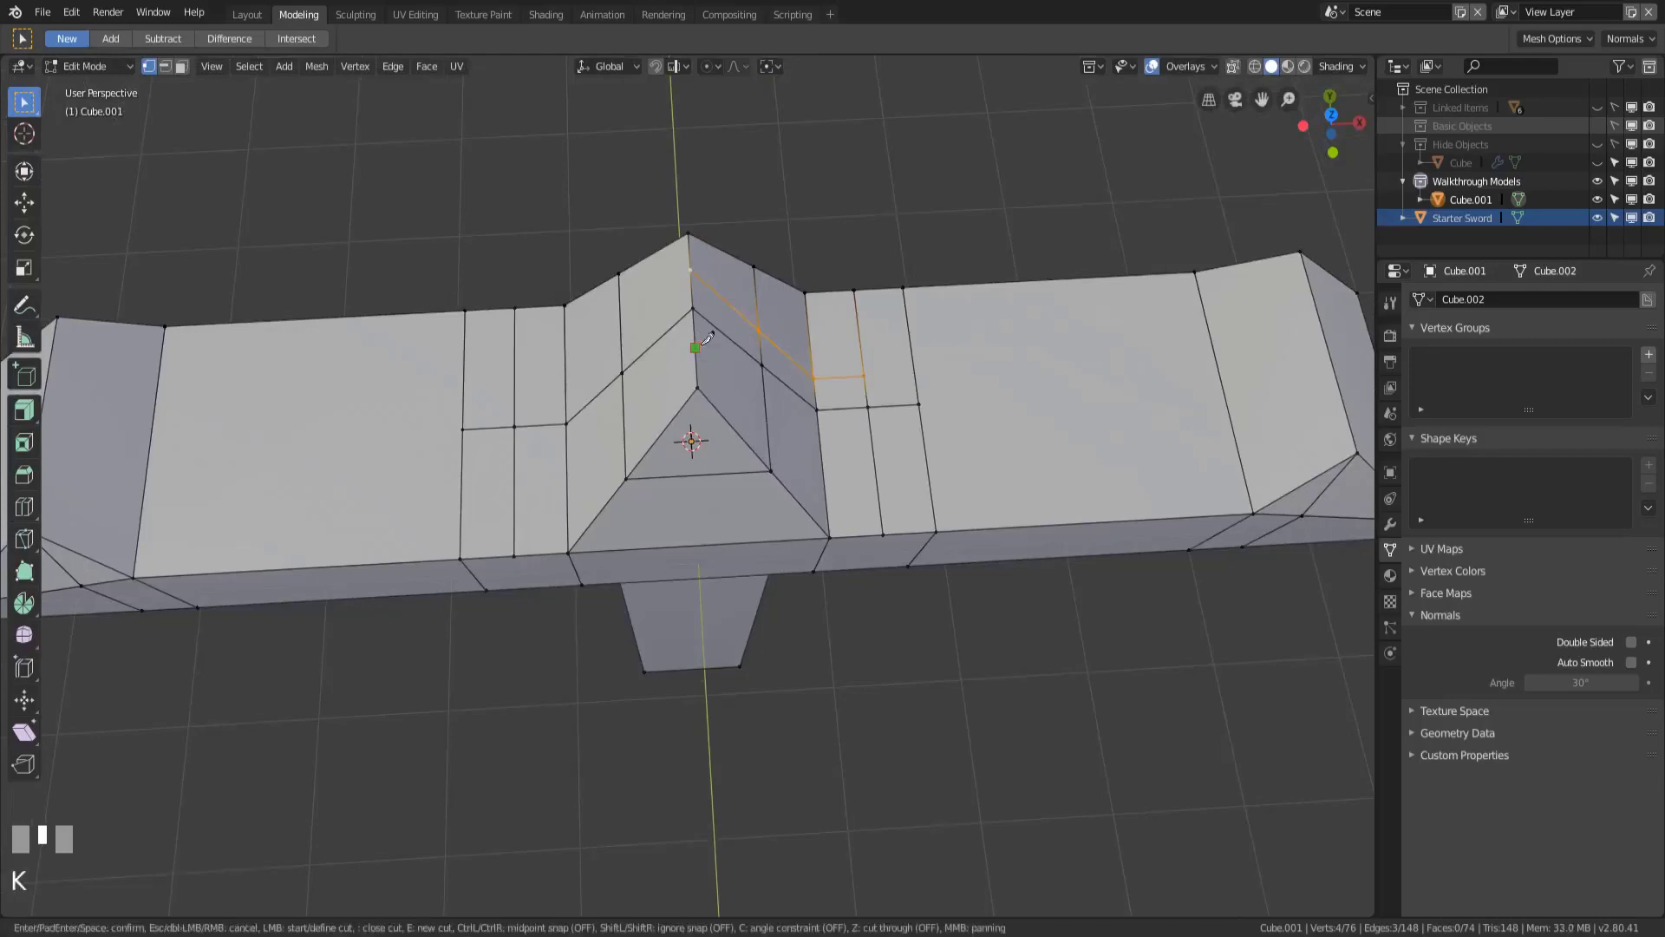
{"action": "left_click", "coordinate": [706, 340]}
{"action": "key", "text": "c"}
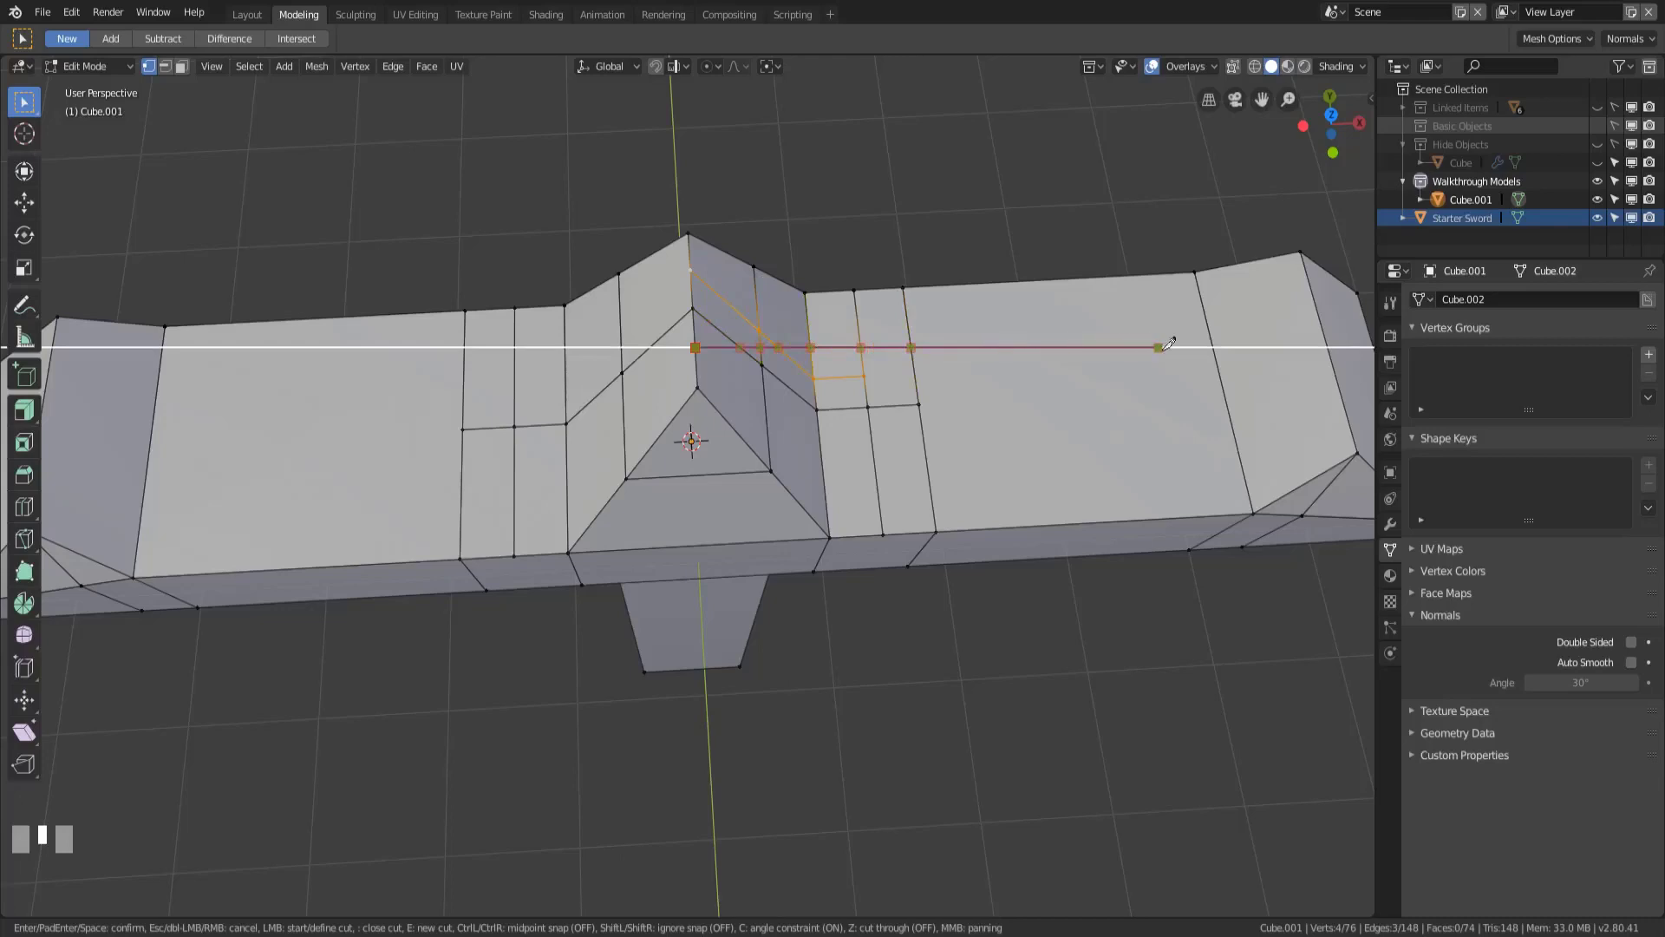
{"action": "right_click", "coordinate": [696, 340]}
- Knife an angle-constrained cut along X from the ridge's -Y midpoint vertex to the middle edge of the +X arm's narrow section
{"action": "key", "text": "KP_7"}
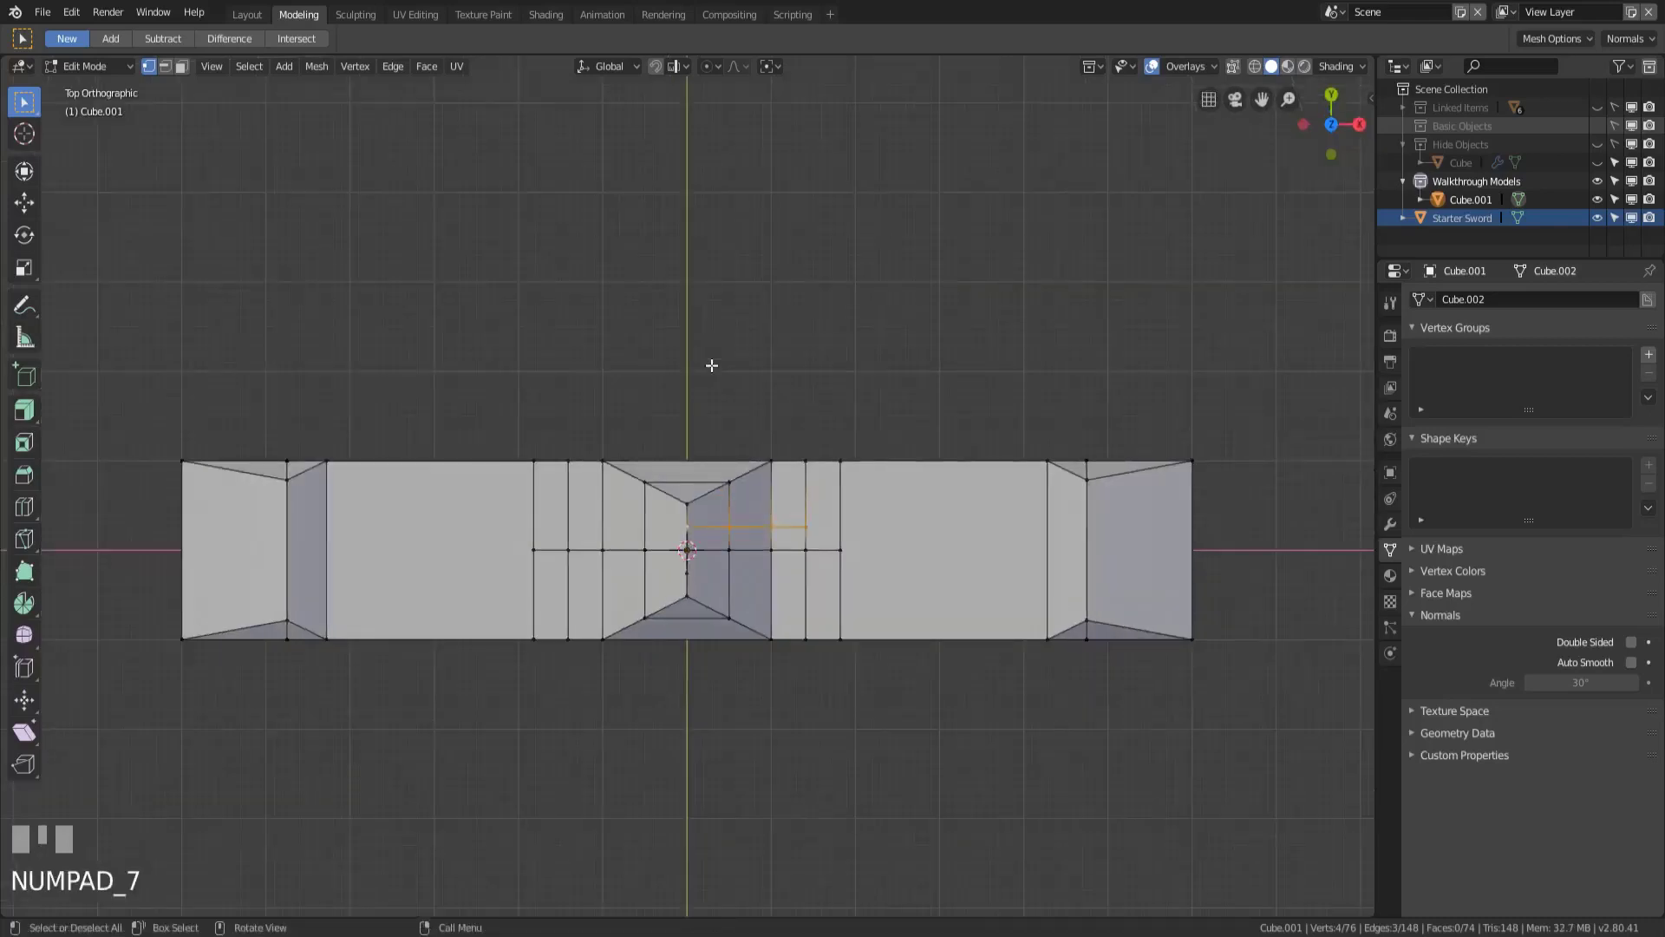
{"action": "scroll", "coordinate": [743, 584], "scroll_direction": "up", "scroll_amount": 4}
{"action": "middle_click_drag", "start_coordinate": [743, 584], "coordinate": [714, 342], "text": "shift"}
{"action": "scroll", "coordinate": [712, 423], "scroll_direction": "up", "scroll_amount": 1}
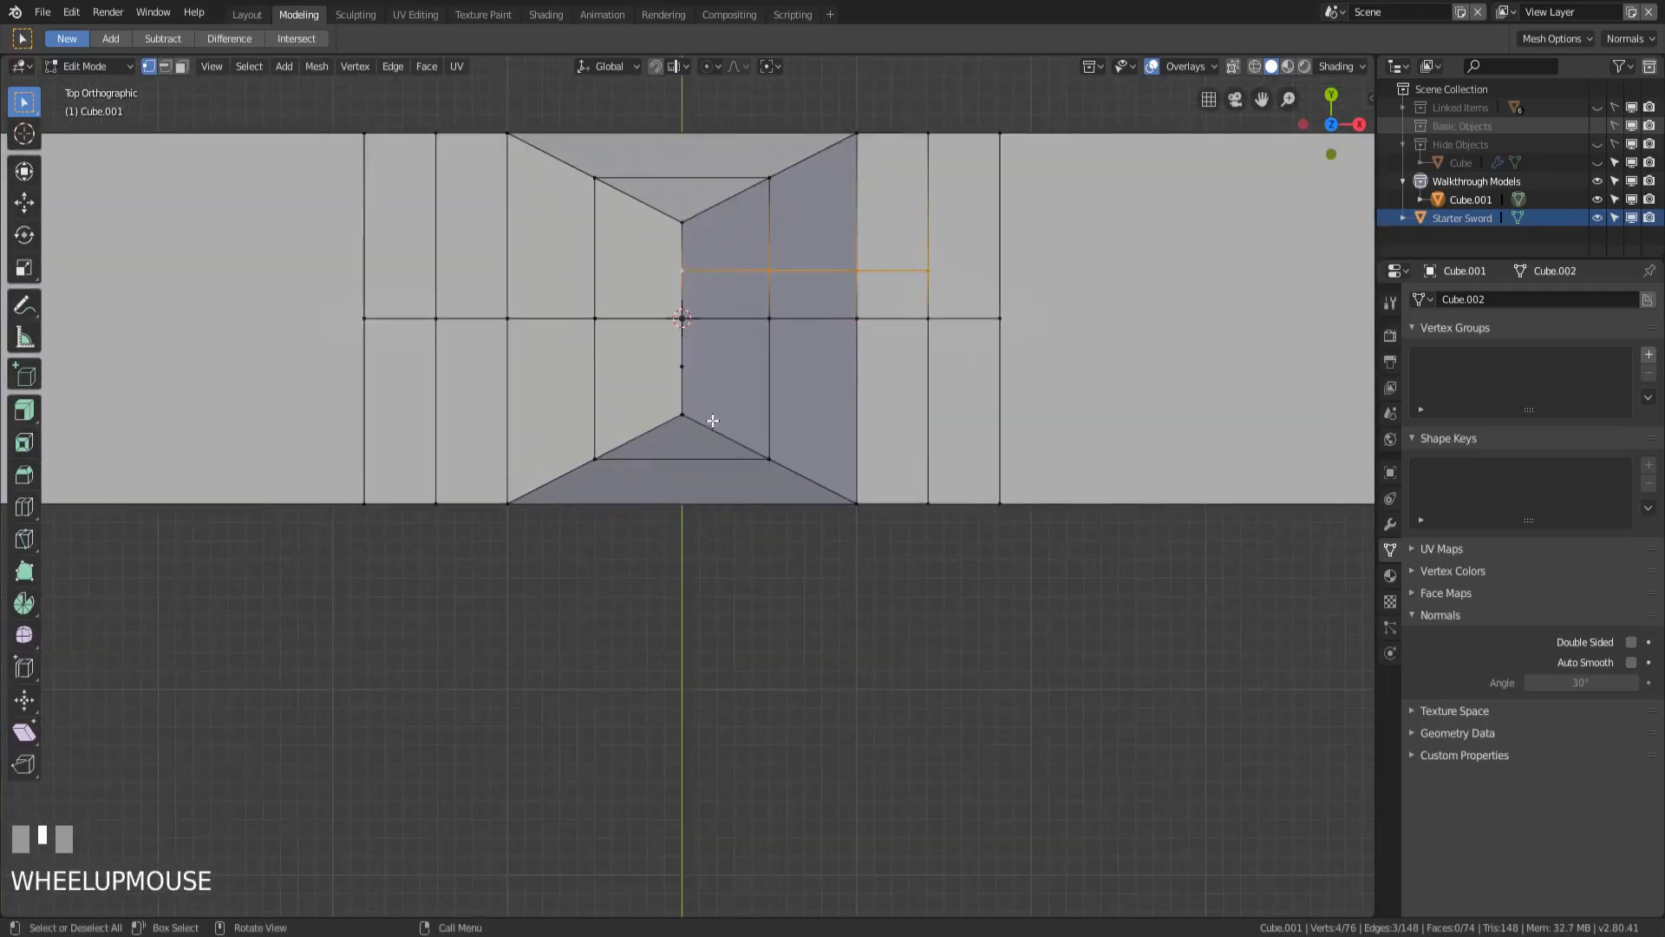
{"action": "key", "text": "k"}
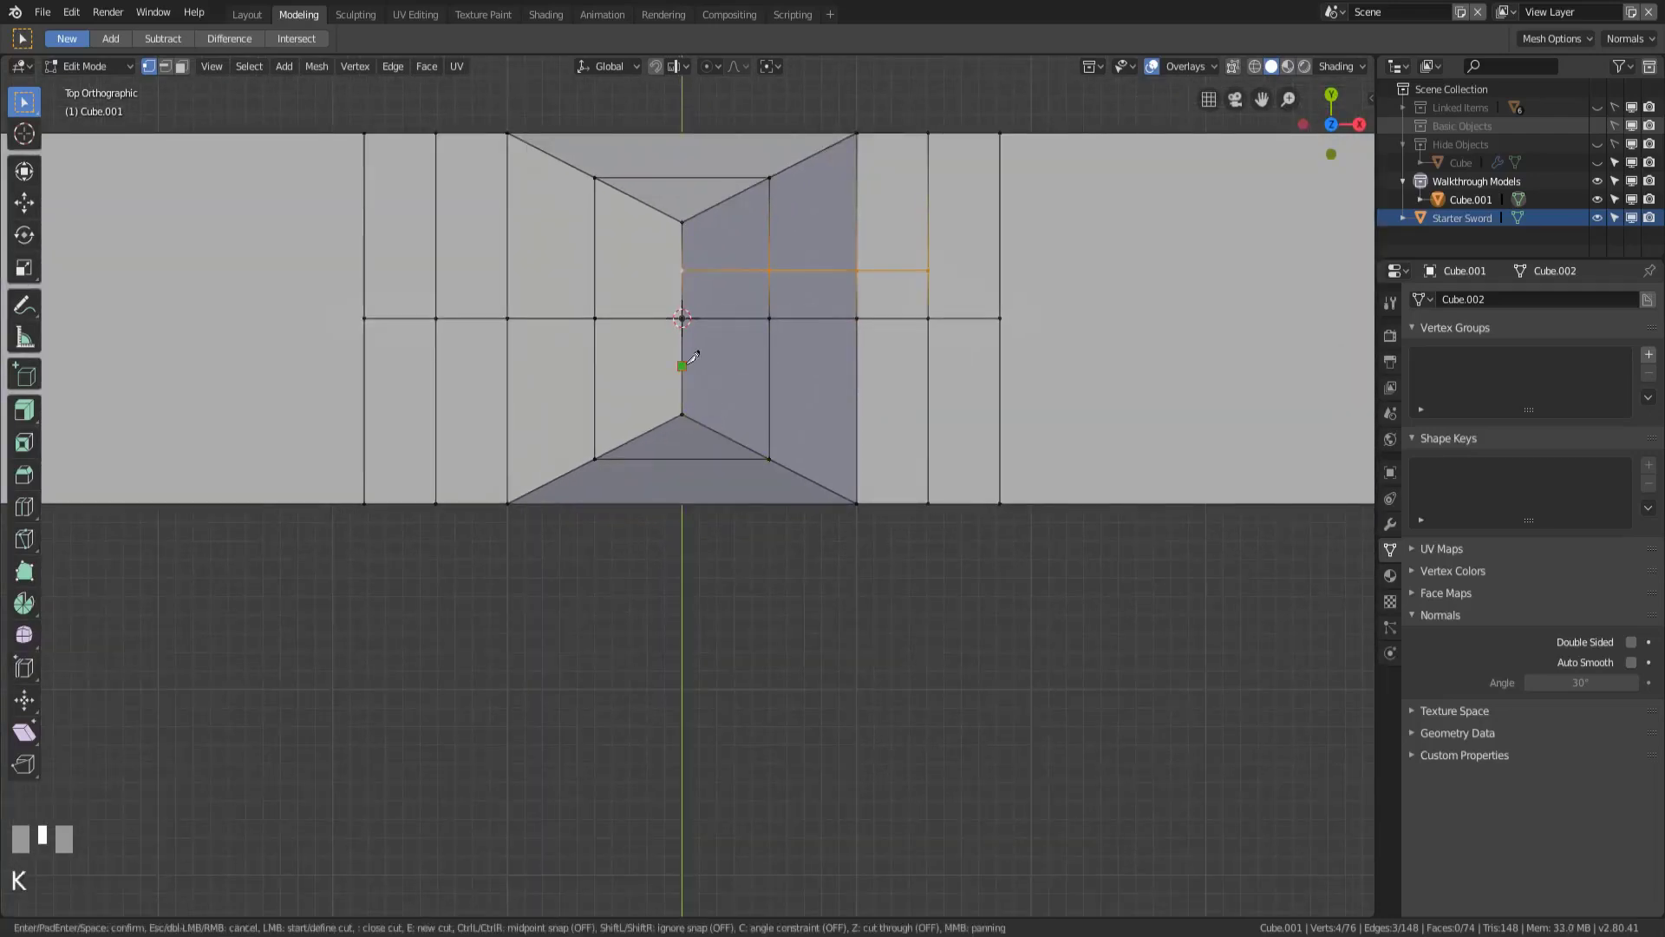
{"action": "left_click", "coordinate": [691, 360]}
{"action": "key", "text": "c"}
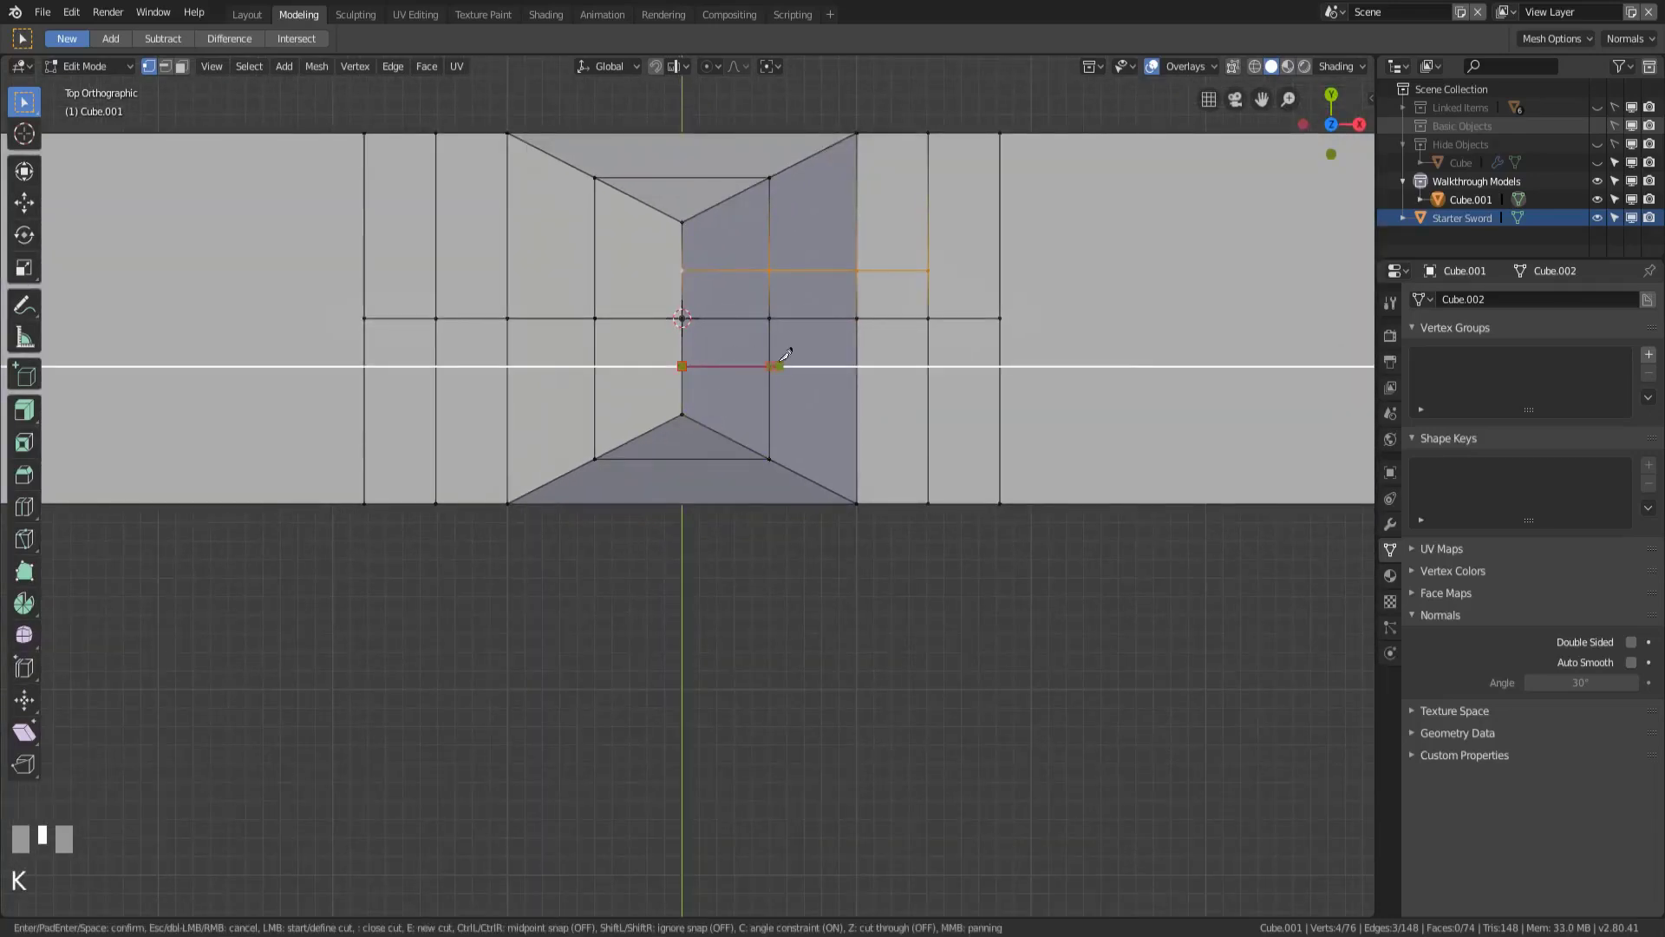
{"action": "left_click", "coordinate": [929, 365]}
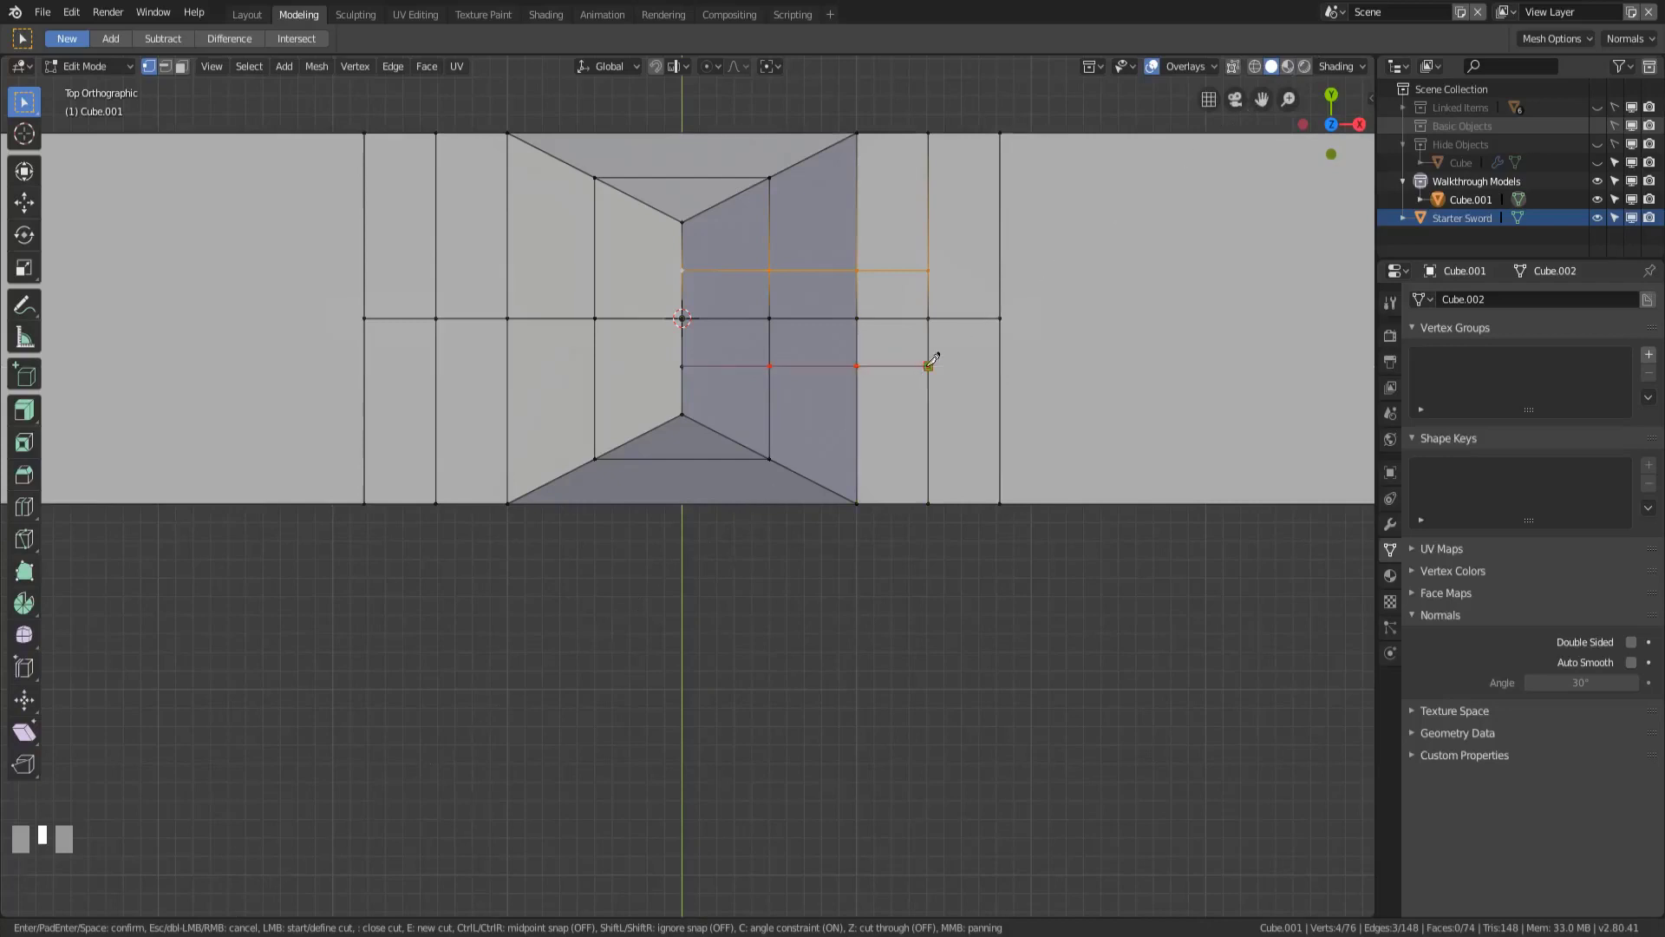
{"action": "key", "text": "KP_Enter"}
{"action": "scroll", "coordinate": [903, 375], "scroll_direction": "down", "scroll_amount": 2}
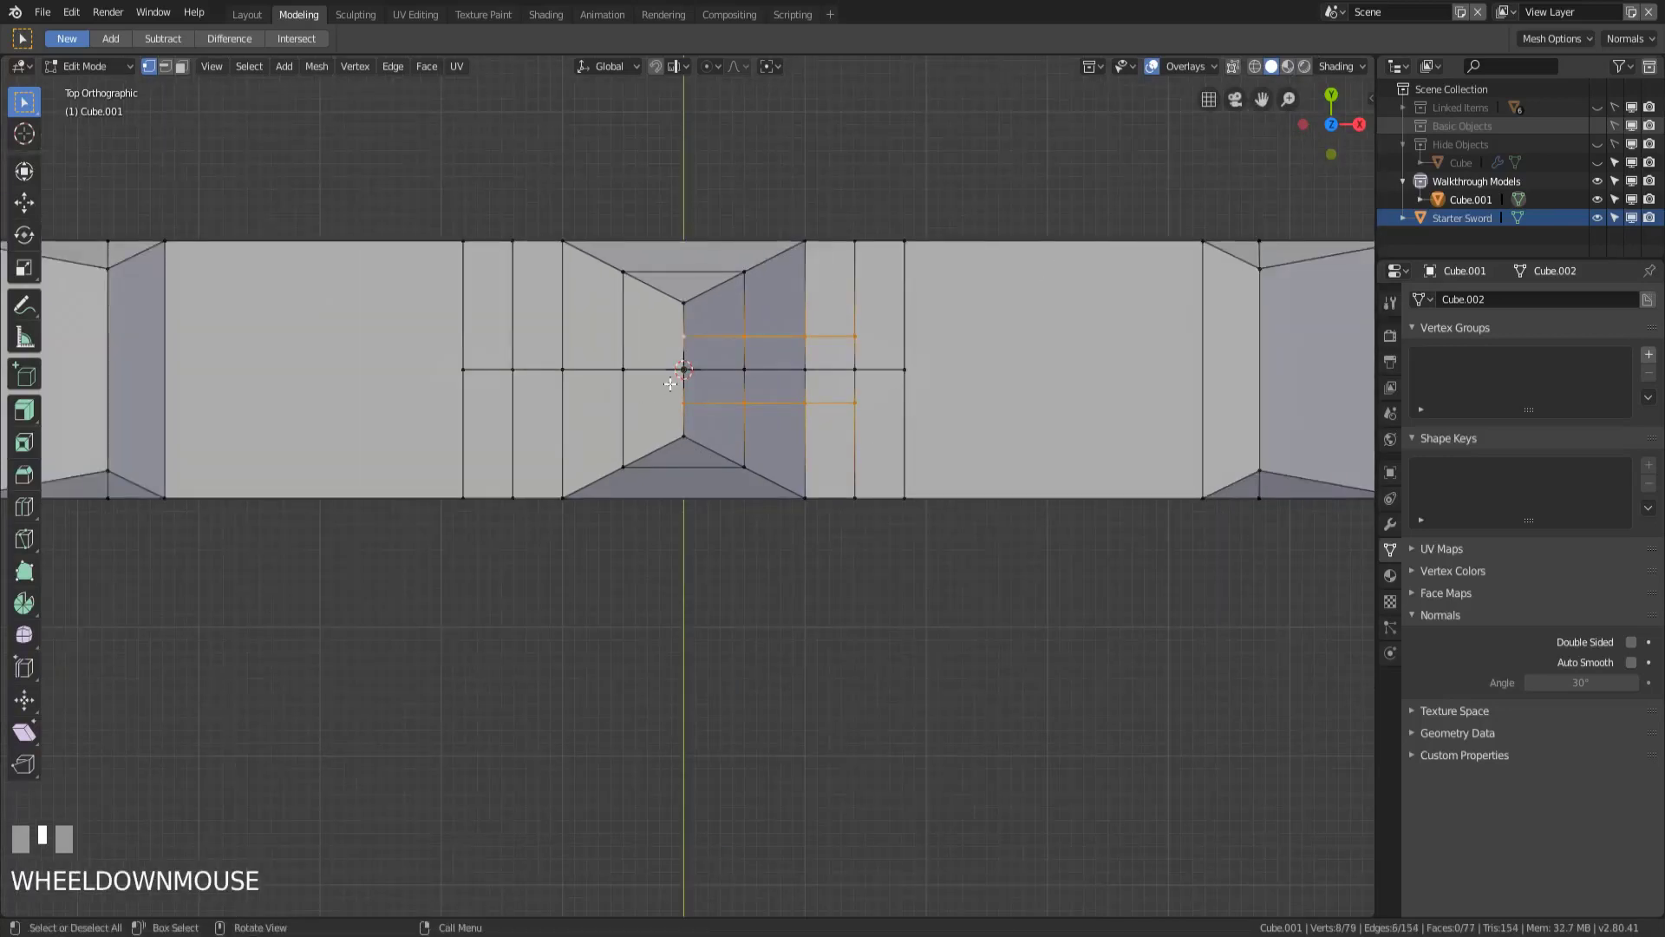
- Knife two matching straight cuts from the ridge's midpoint vertices to the middle edge of the -X arm's narrow section
{"action": "key", "text": "k"}
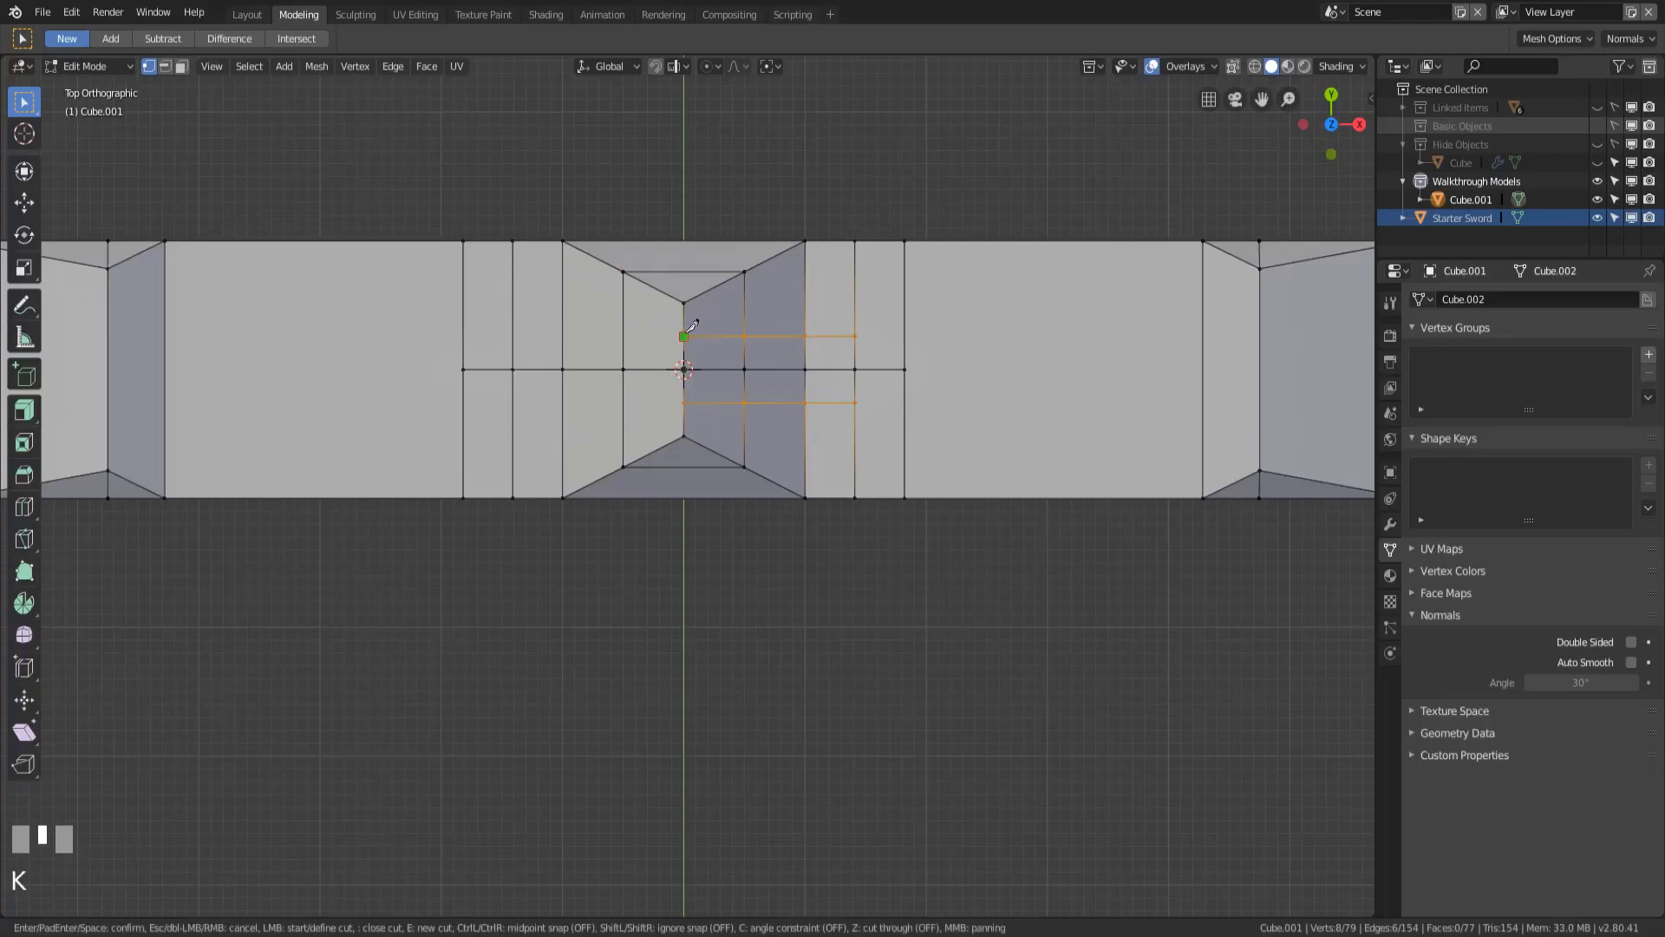
{"action": "left_click", "coordinate": [685, 336]}
{"action": "left_click", "coordinate": [513, 336]}
{"action": "key", "text": "KP_Enter"}
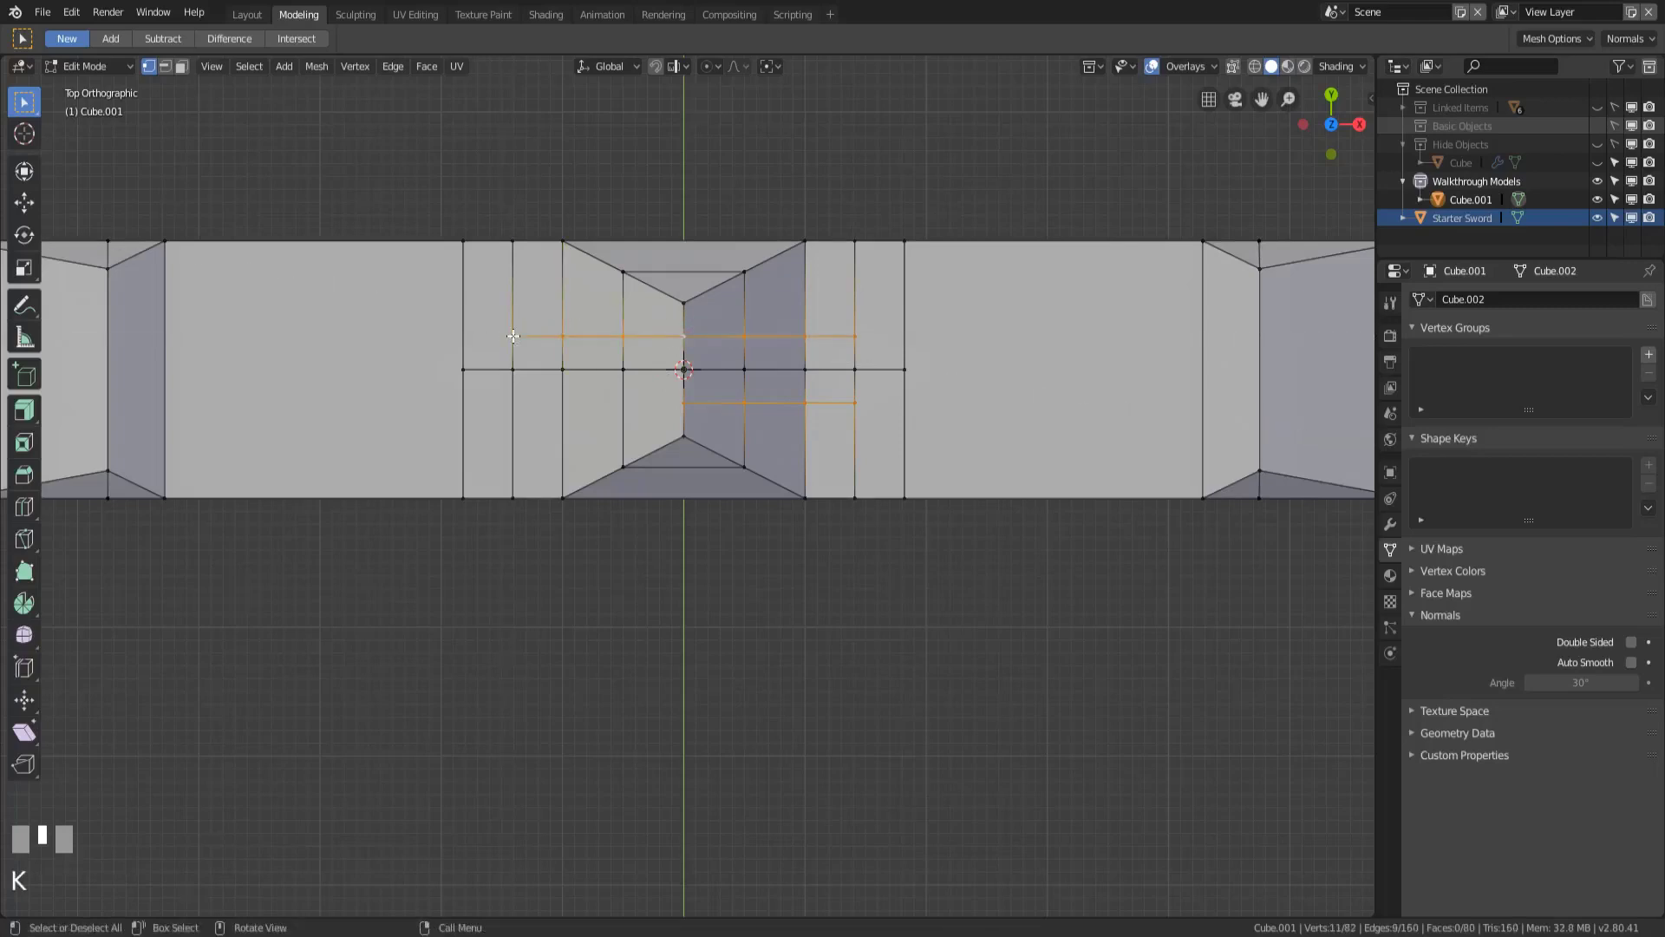
{"action": "key", "text": "k"}
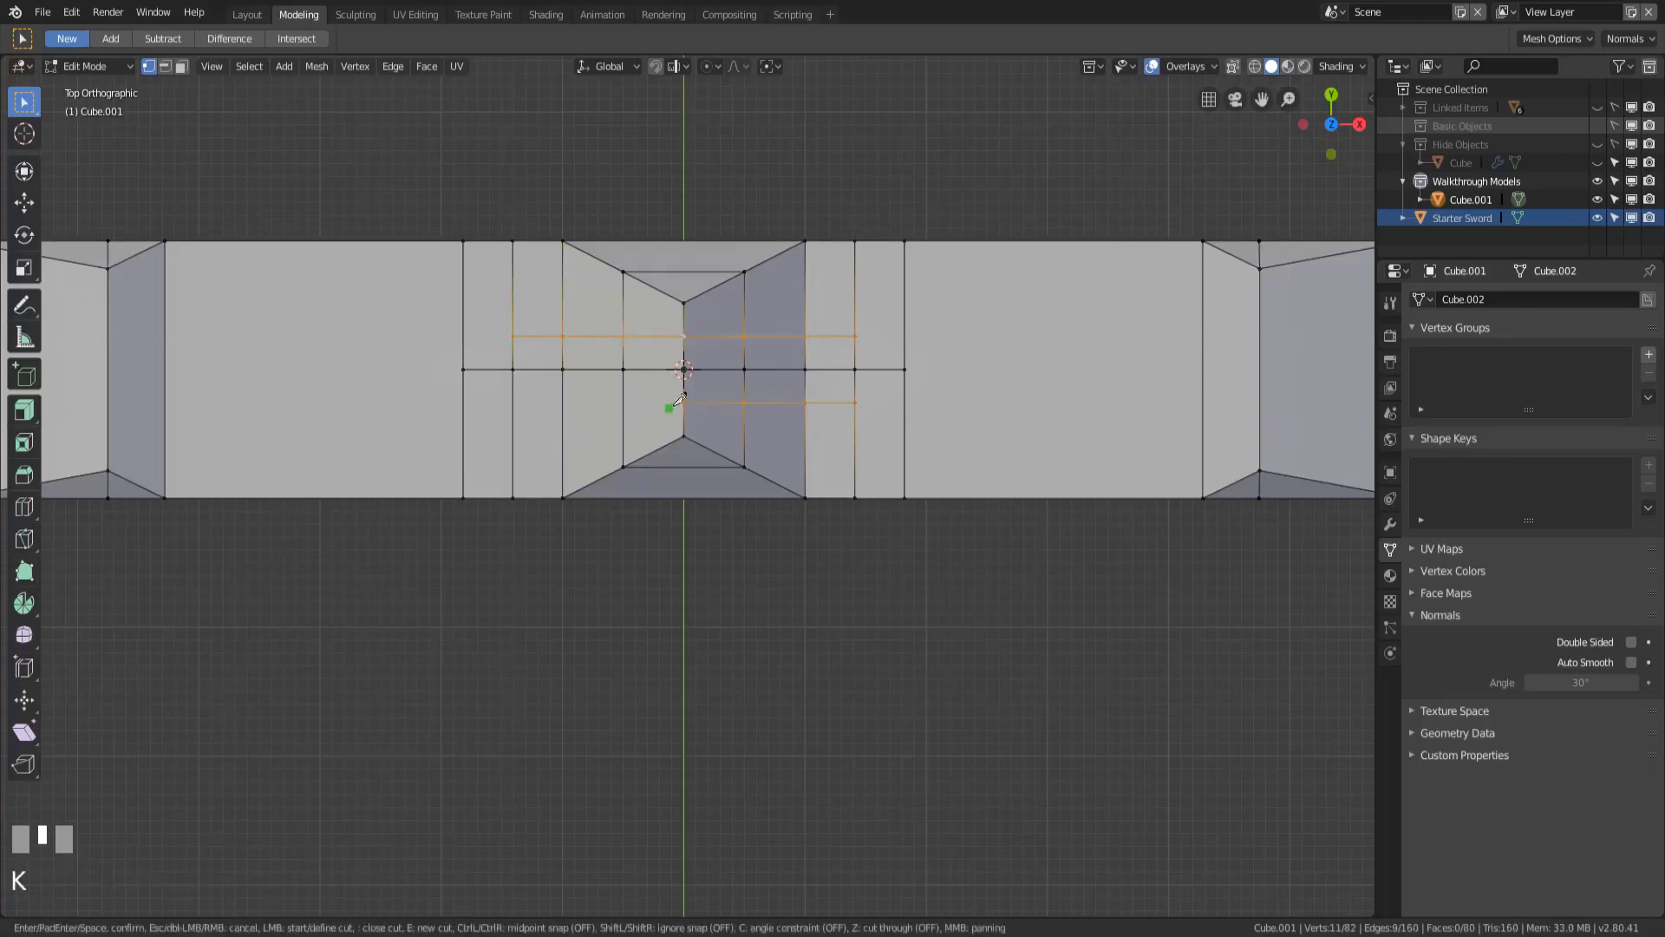
{"action": "left_click", "coordinate": [684, 403]}
{"action": "left_click", "coordinate": [512, 402]}
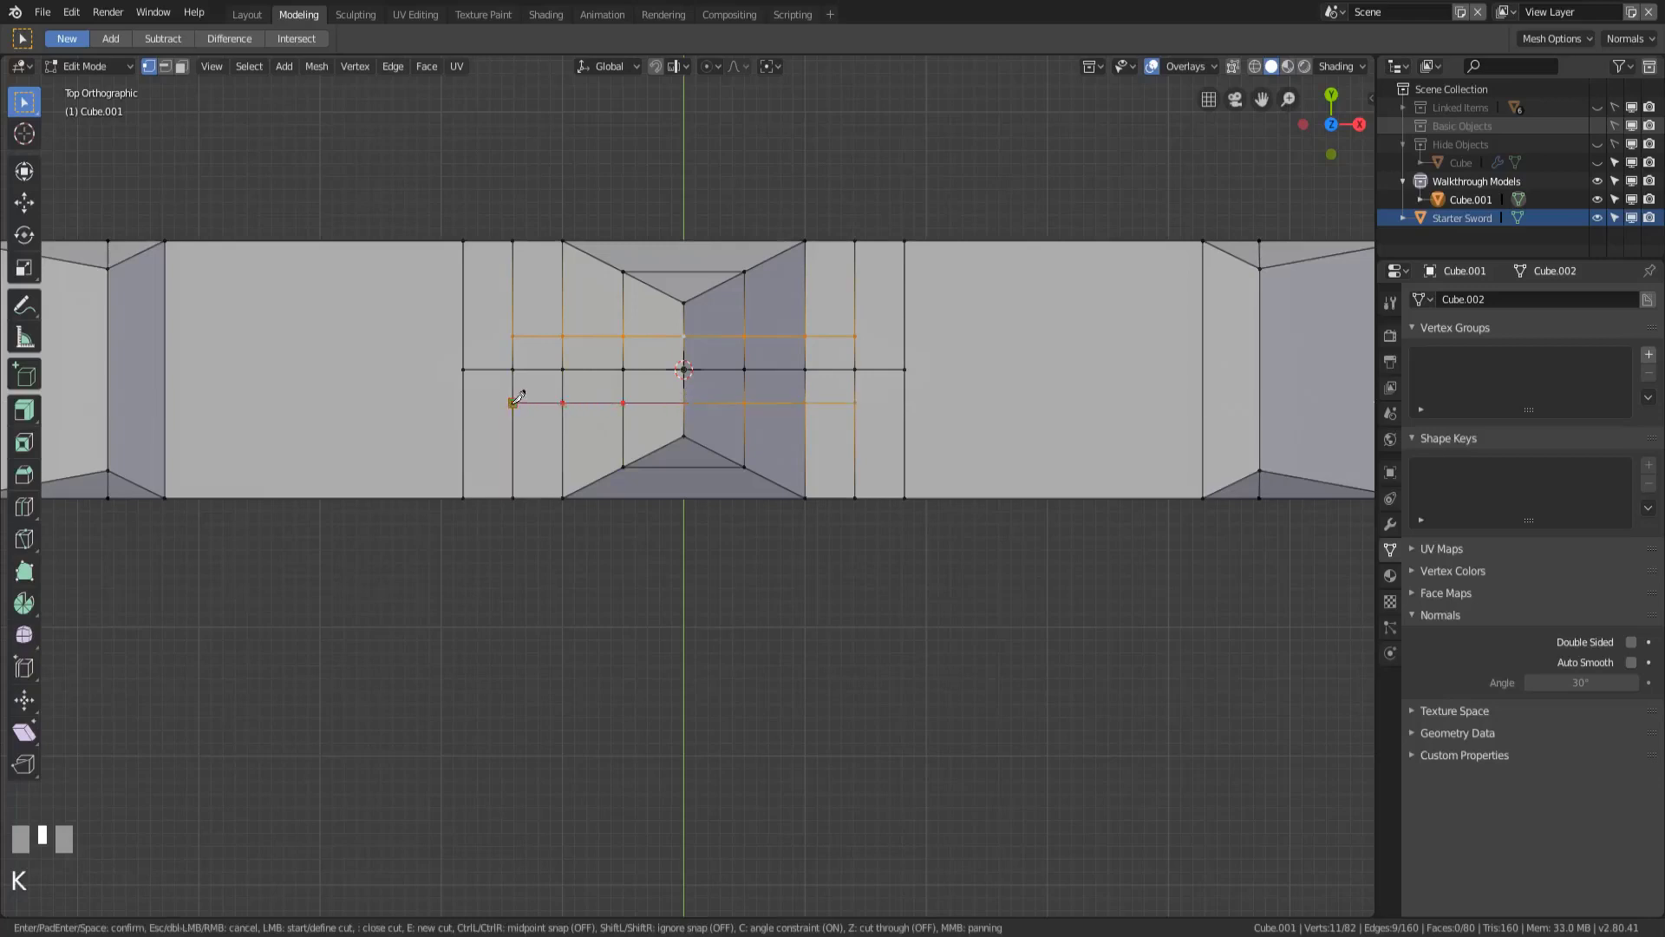
{"action": "key", "text": "KP_Enter"}
- Knife a pointed end joining the two long cuts on the -X arm through the centreline vertex at the section's outer edge
{"action": "scroll", "coordinate": [507, 399], "scroll_direction": "up", "scroll_amount": 2}
{"action": "middle_click_drag", "start_coordinate": [507, 399], "coordinate": [527, 486], "text": "shift"}
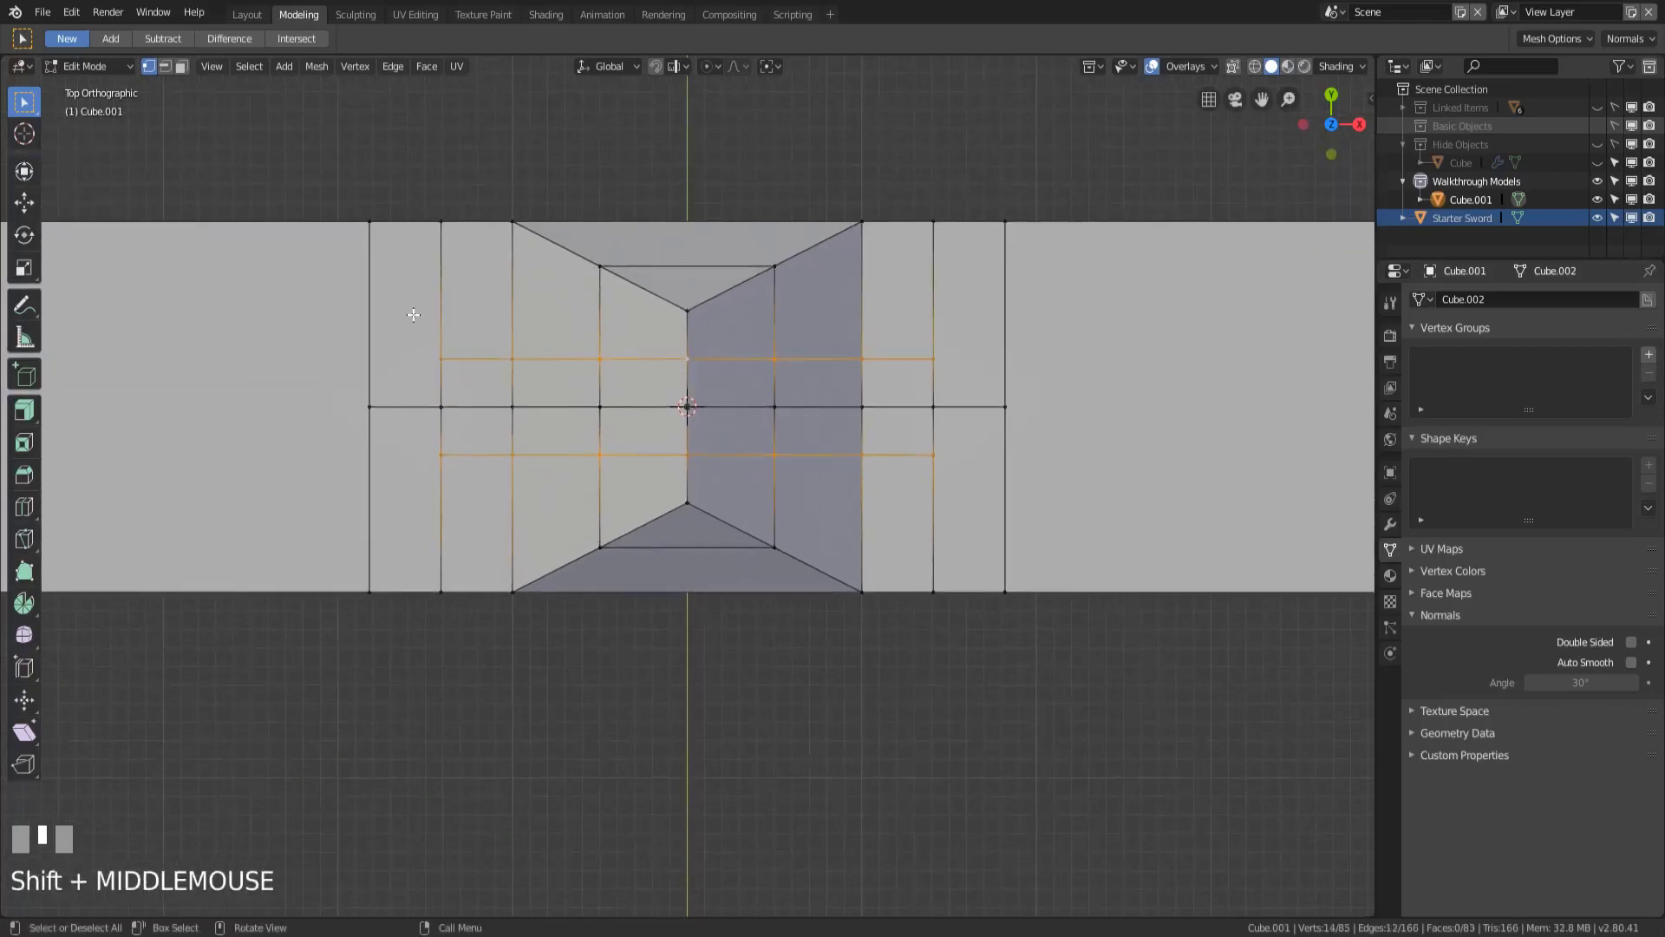
{"action": "key", "text": "k"}
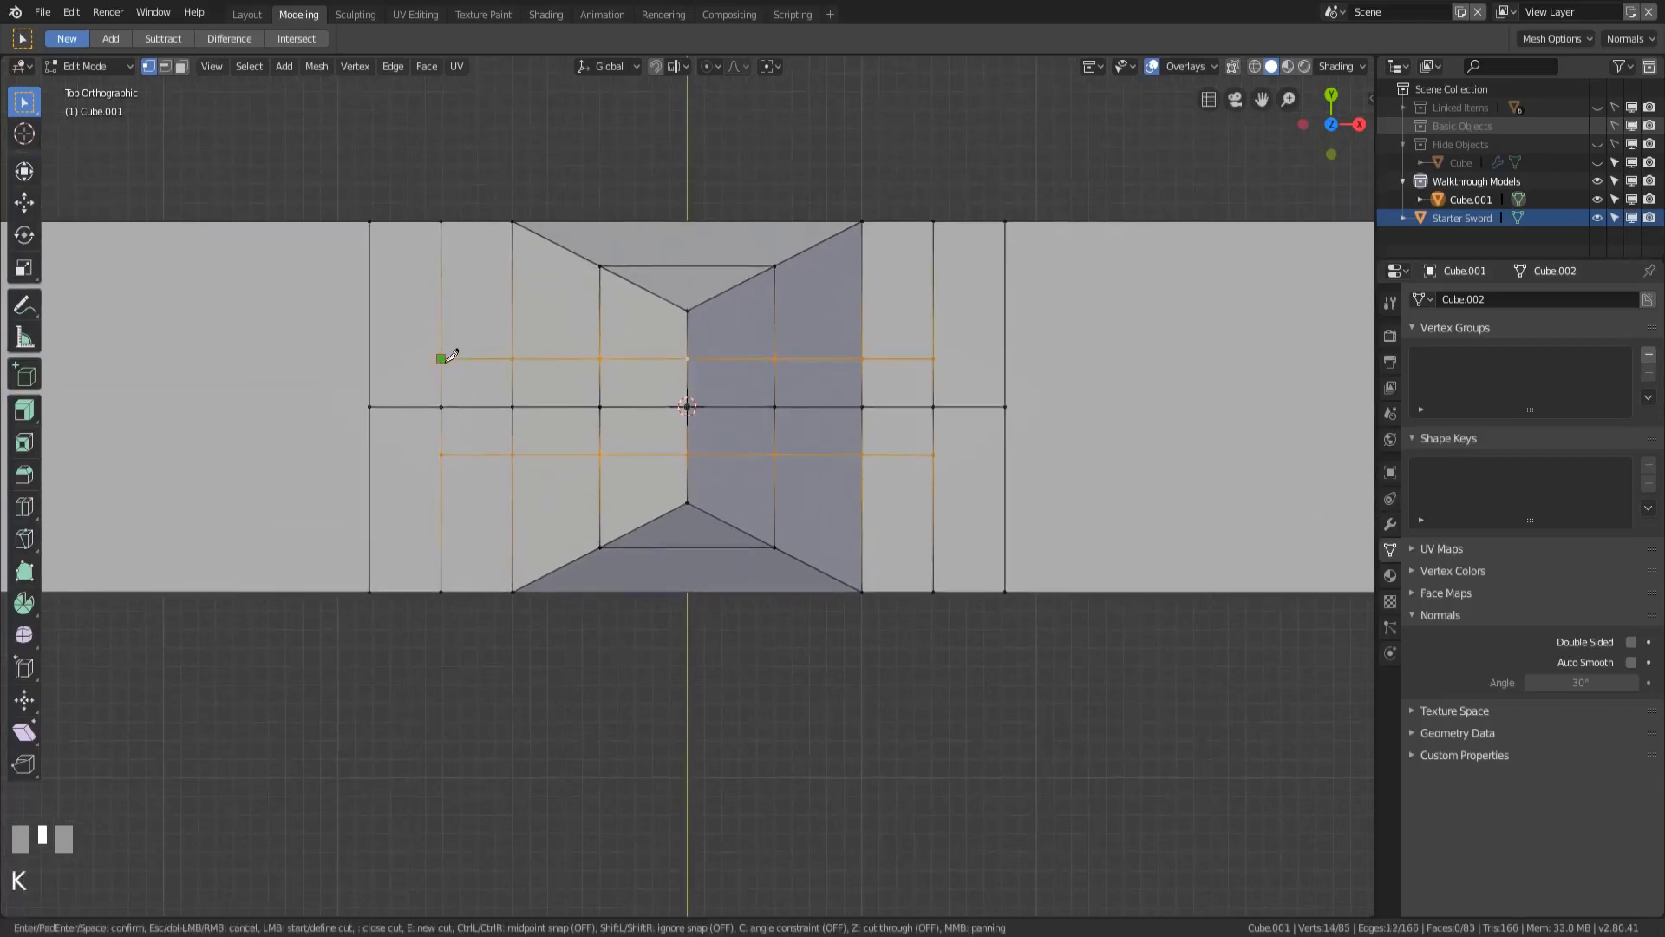
{"action": "left_click", "coordinate": [440, 359]}
{"action": "left_click", "coordinate": [369, 406]}
{"action": "left_click", "coordinate": [444, 442]}
{"action": "key", "text": "KP_Enter"}
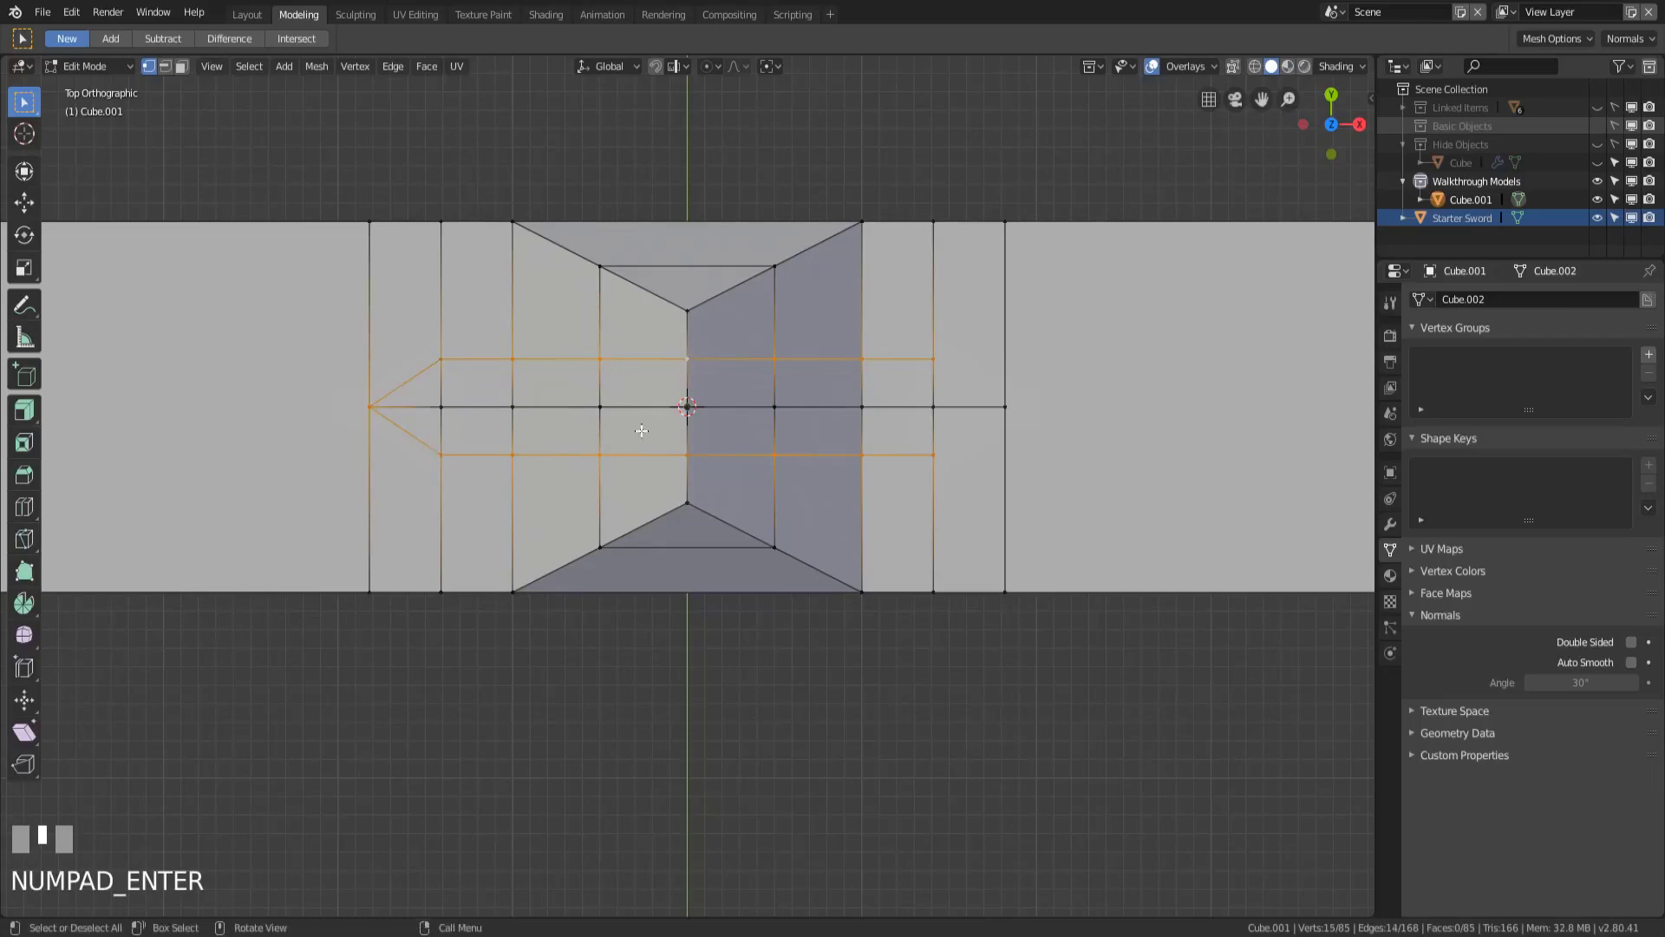
- Close the blade outline on the +X arm with a matching pointed knife cut through the outer centreline vertex
{"action": "key", "text": "k"}
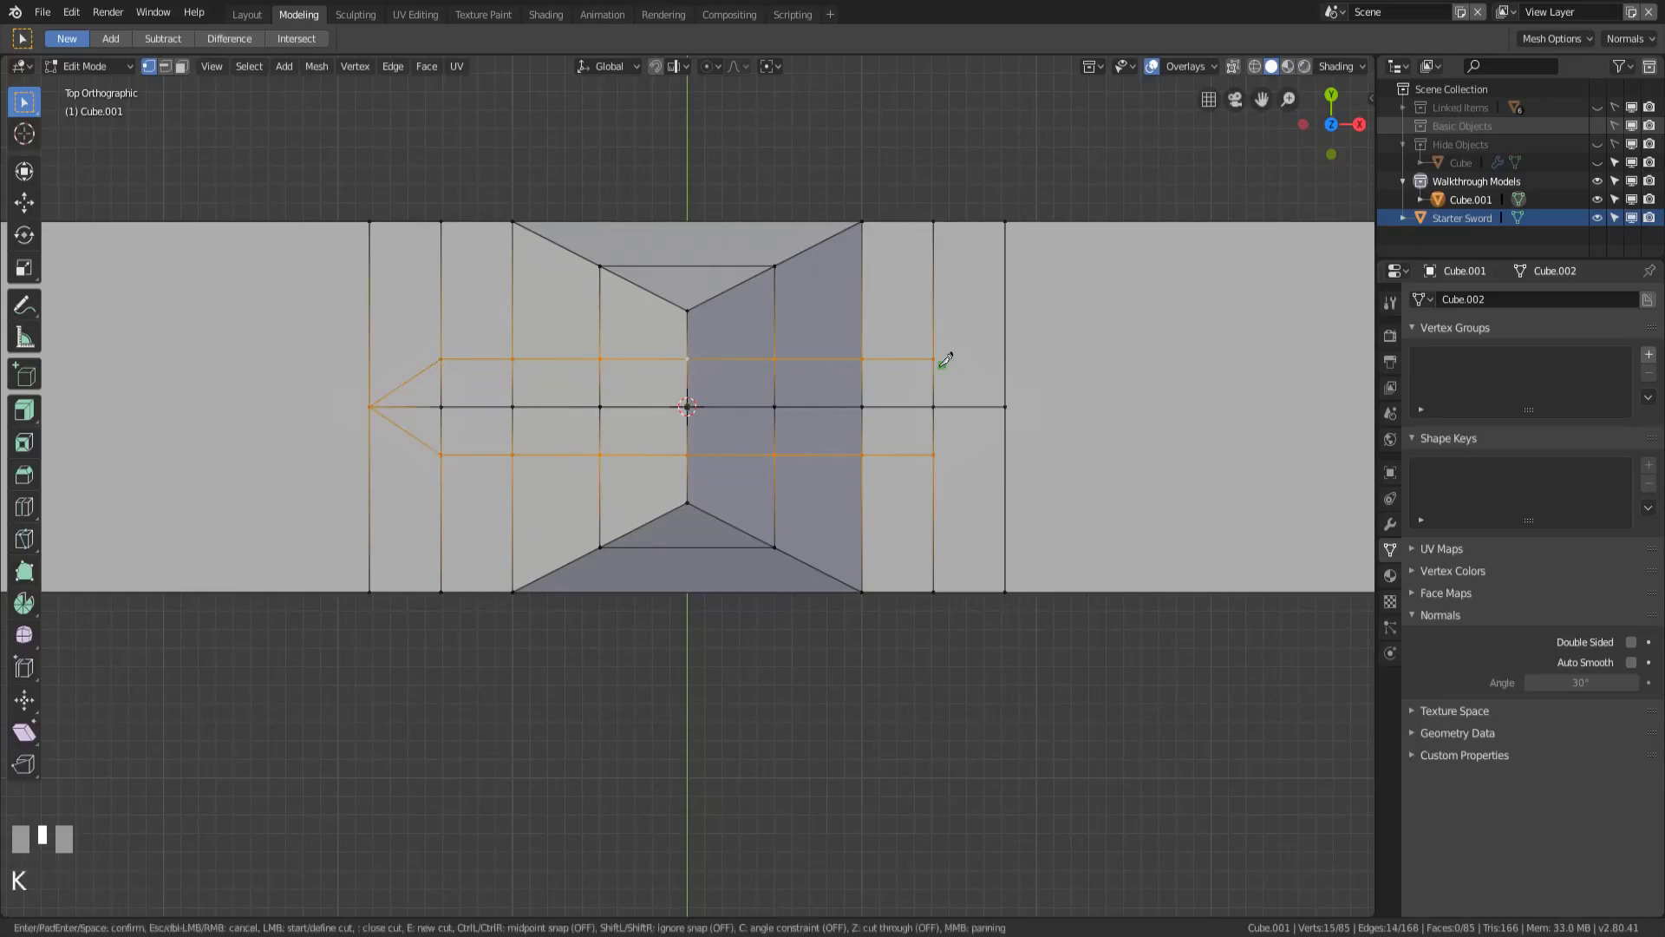
{"action": "left_click", "coordinate": [934, 359]}
{"action": "left_click", "coordinate": [1006, 406]}
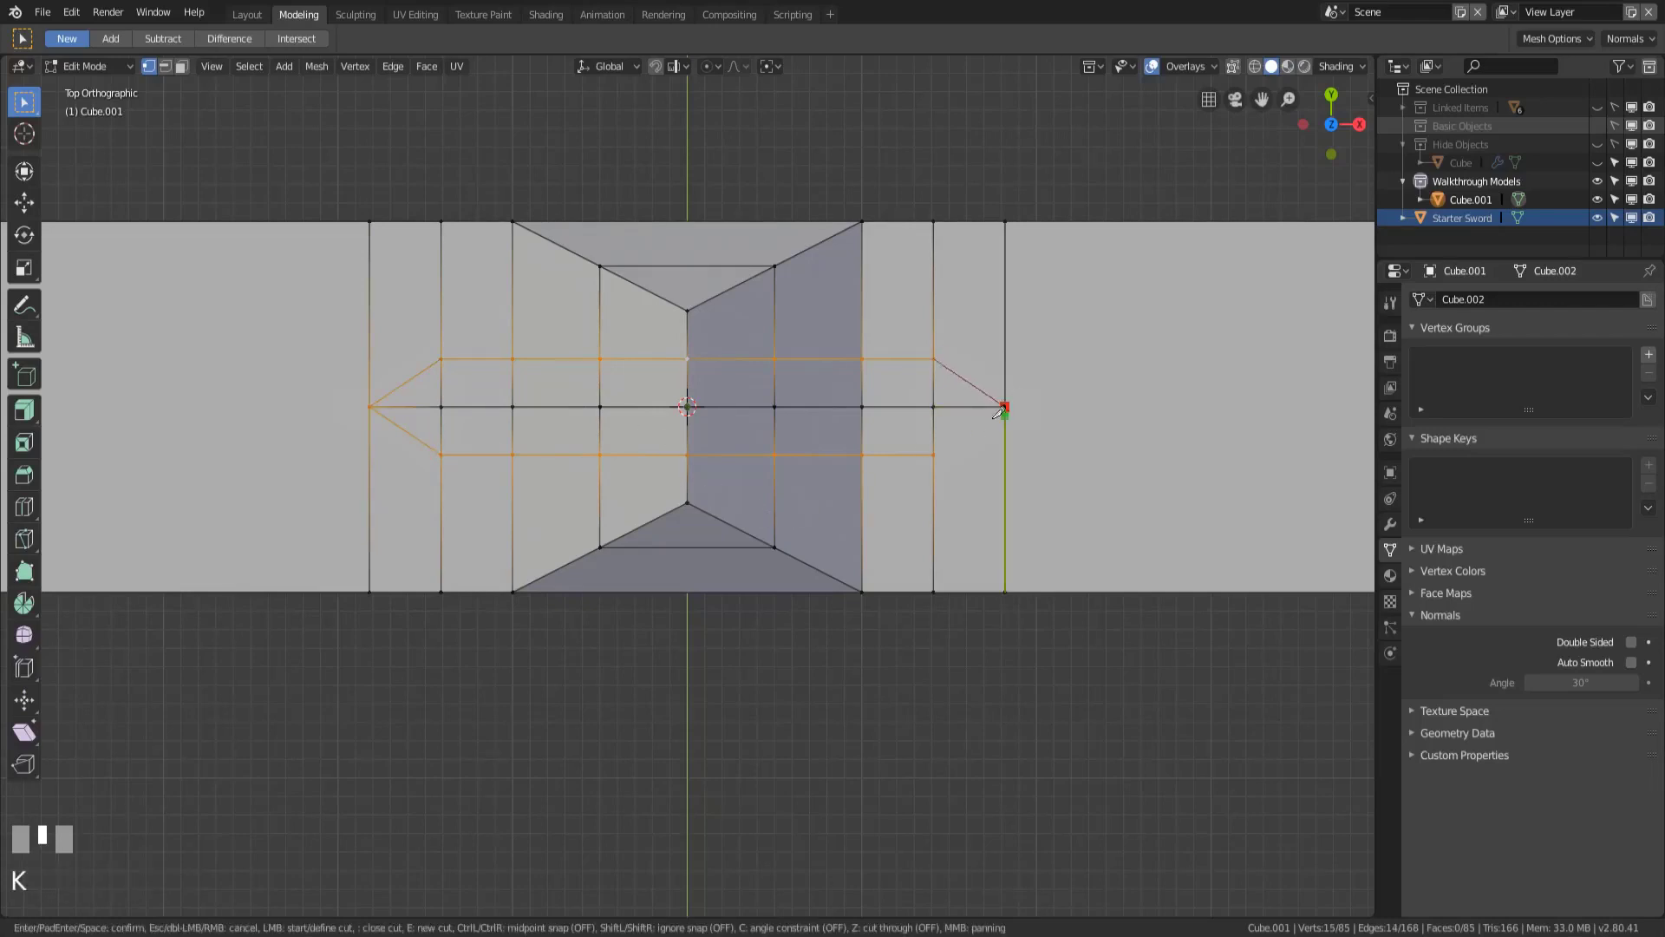
{"action": "left_click", "coordinate": [933, 453]}
{"action": "key", "text": "KP_Enter"}
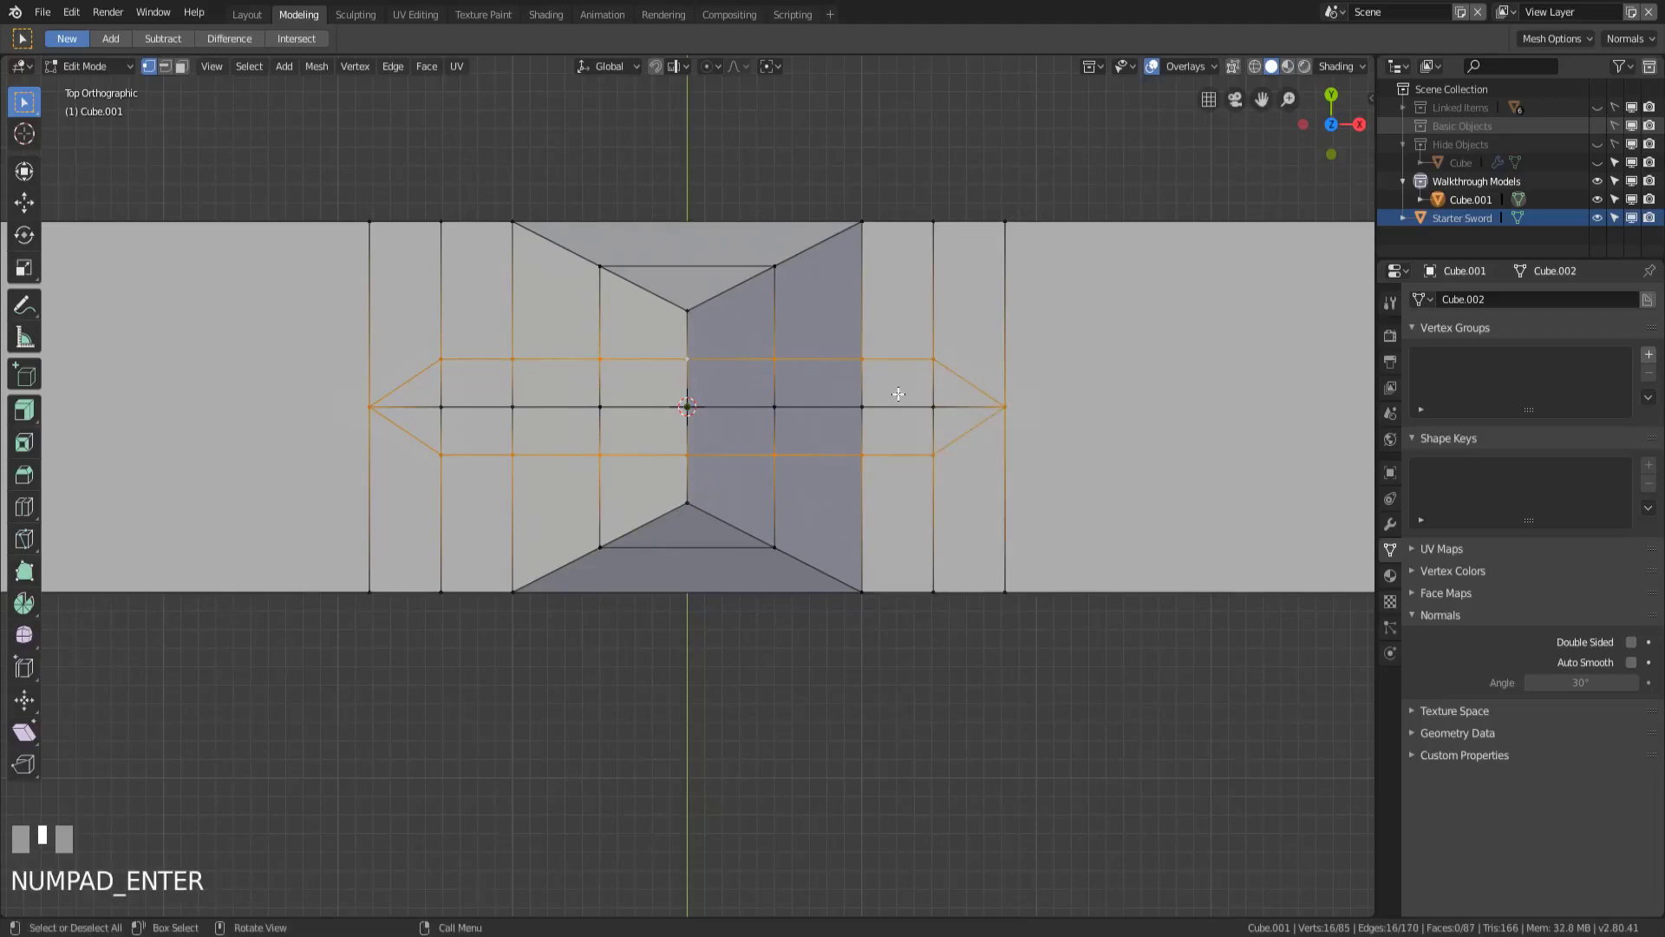
- Extrude all the faces inside the pointed blade outline upward by about 1.85 m along their normal
{"action": "key", "text": "3"}
{"action": "left_click", "coordinate": [948, 386]}
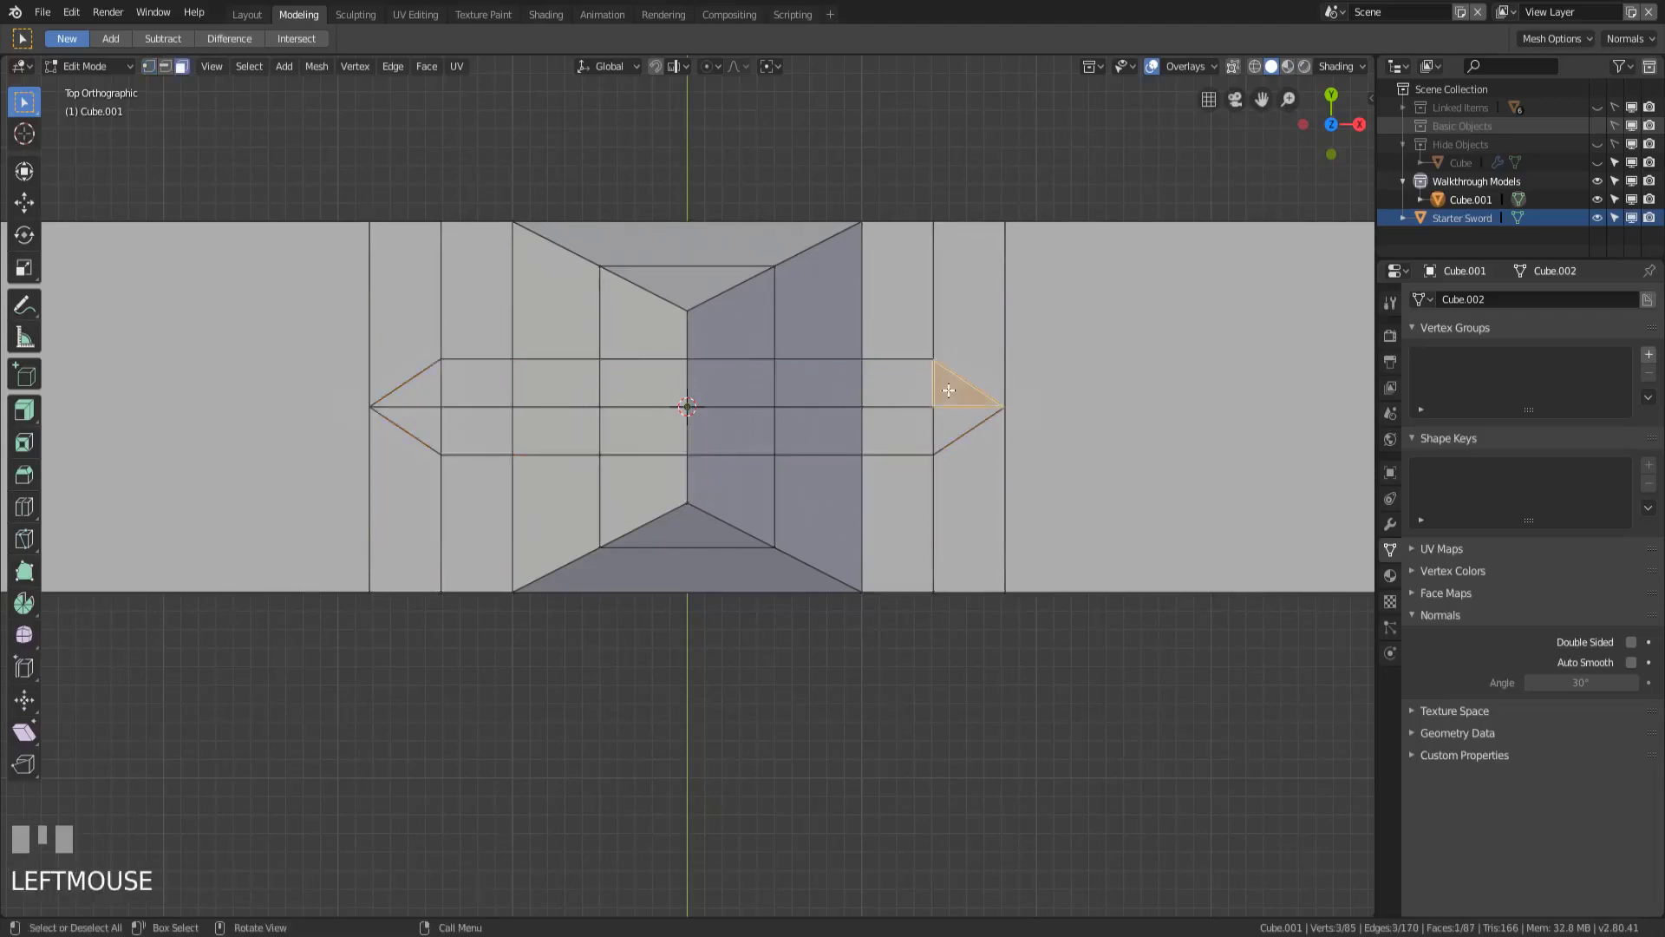
{"action": "left_click", "coordinate": [436, 390], "text": "ctrl"}
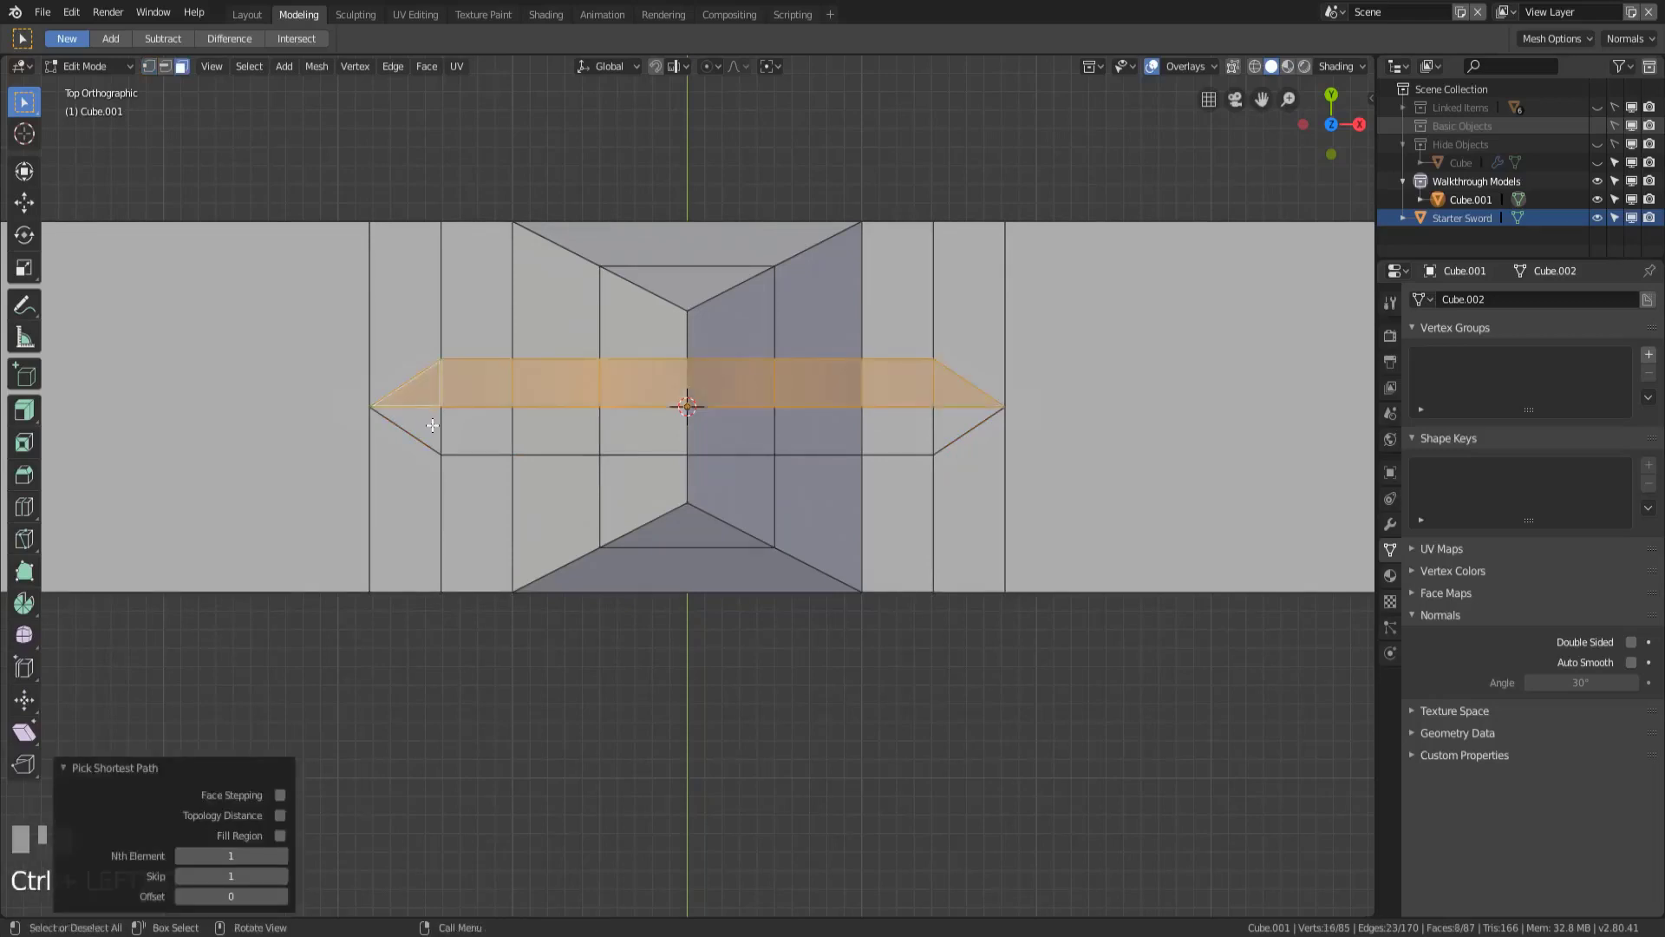
{"action": "left_click", "coordinate": [432, 420], "text": "shift"}
{"action": "left_click", "coordinate": [958, 422], "text": "ctrl"}
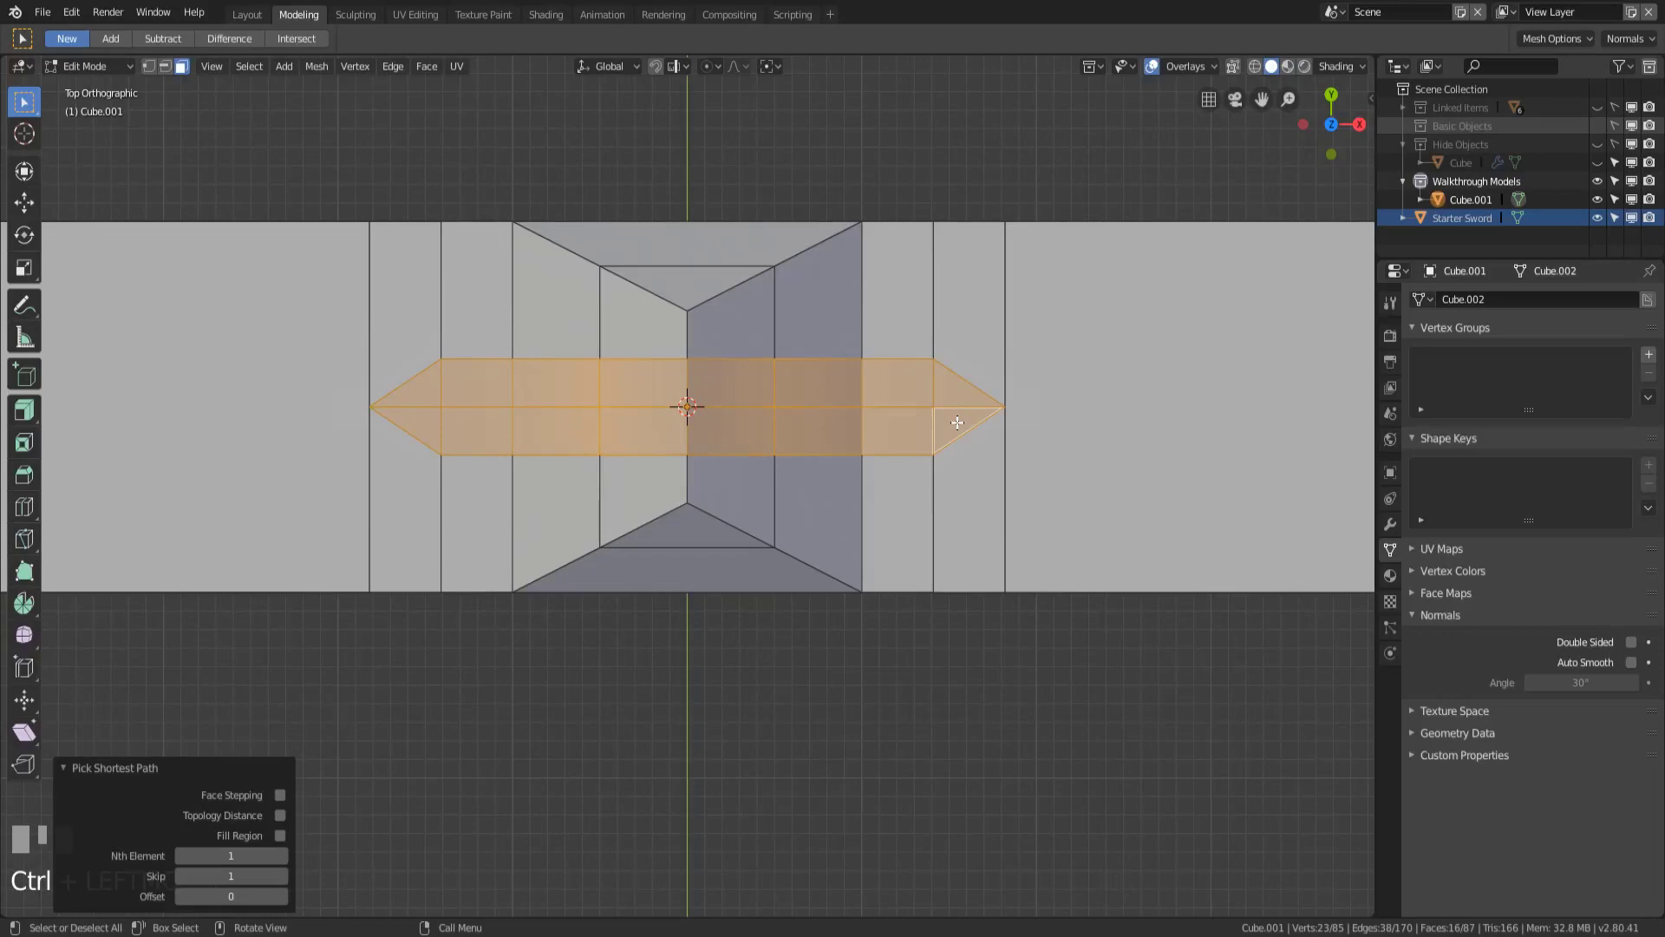
{"action": "key", "text": "KP_3"}
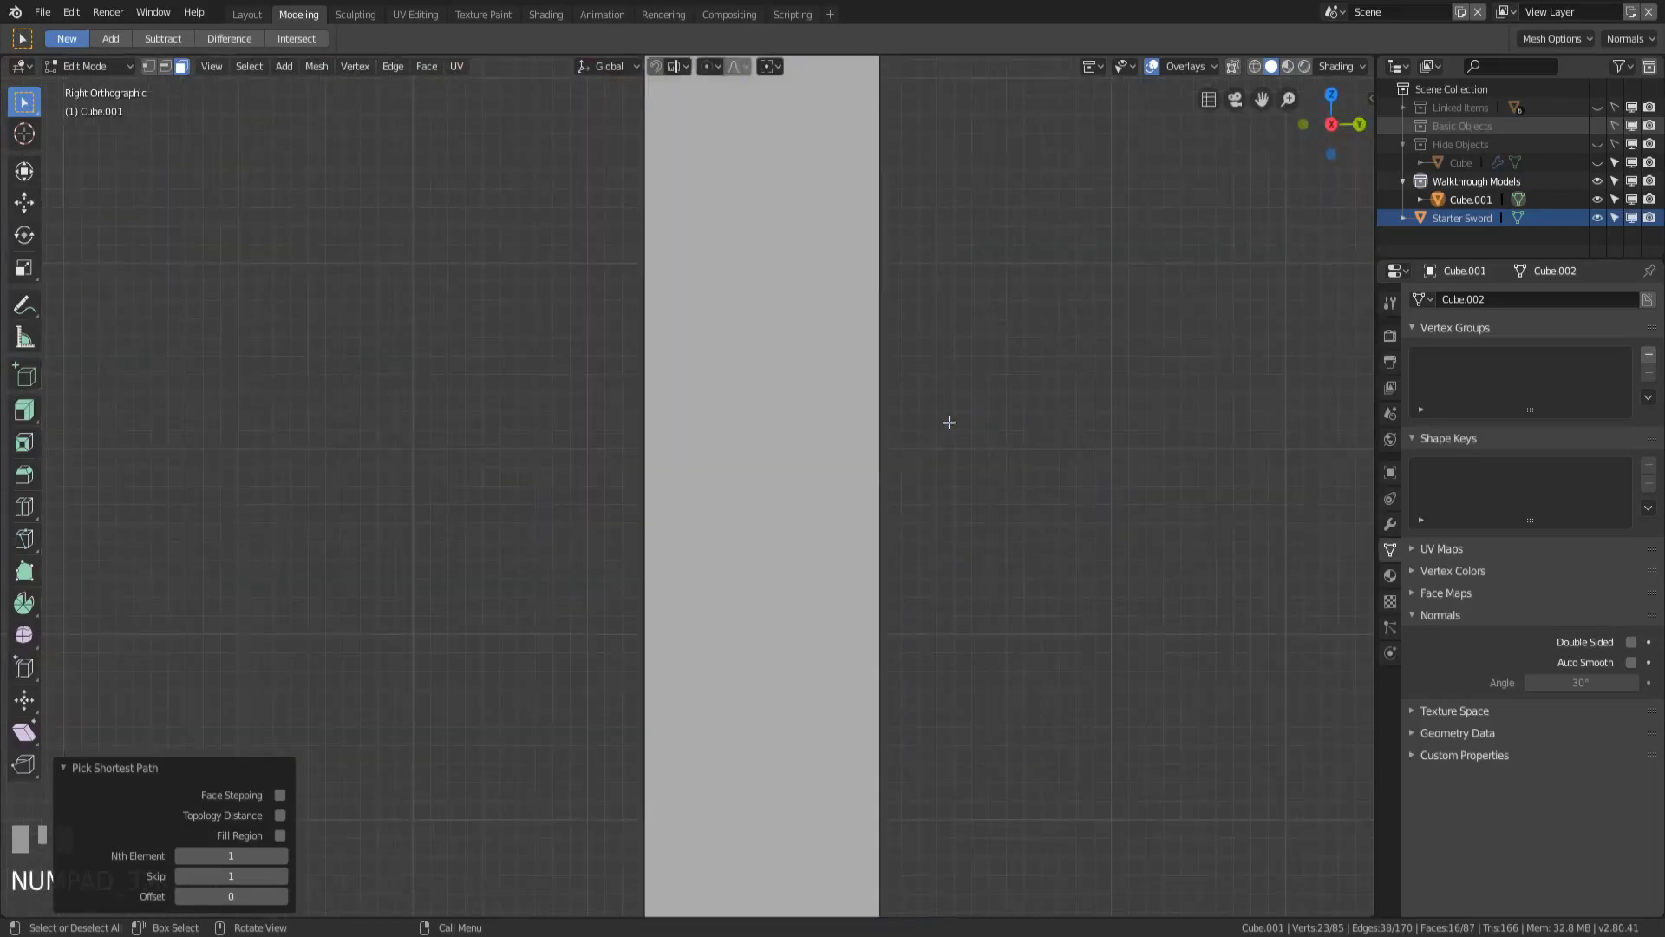
{"action": "scroll", "coordinate": [908, 439], "scroll_direction": "down", "scroll_amount": 4}
{"action": "key", "text": "KP_1"}
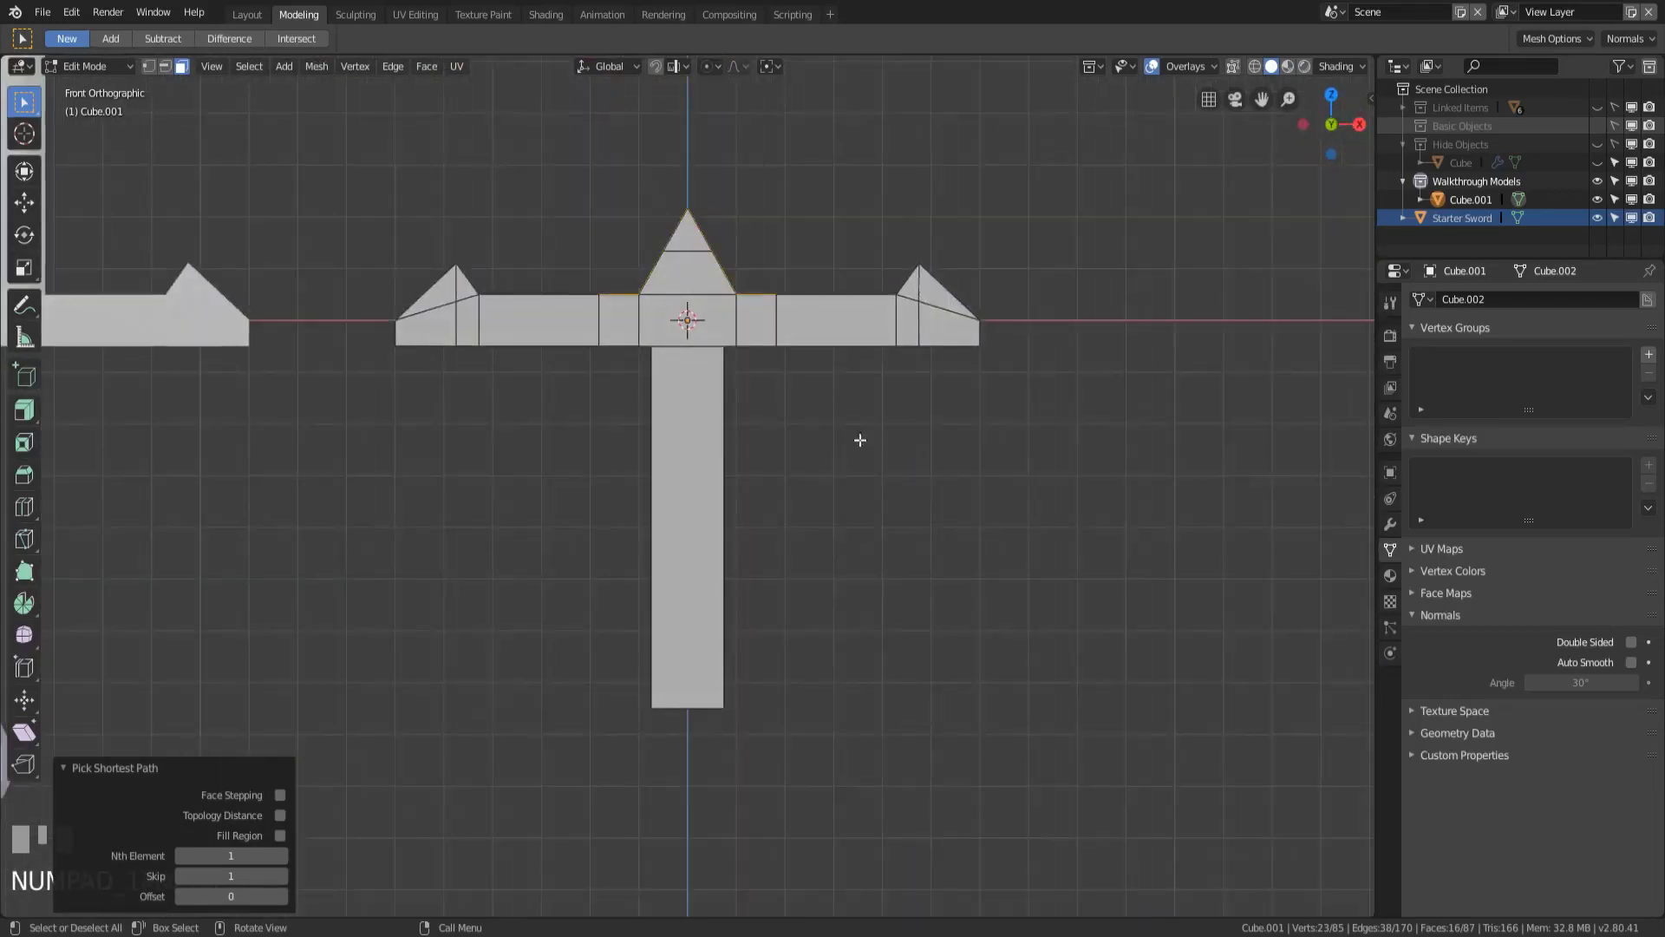
{"action": "scroll", "coordinate": [806, 476], "scroll_direction": "up", "scroll_amount": 2, "text": "shift"}
{"action": "scroll", "coordinate": [842, 596], "scroll_direction": "down", "scroll_amount": 2}
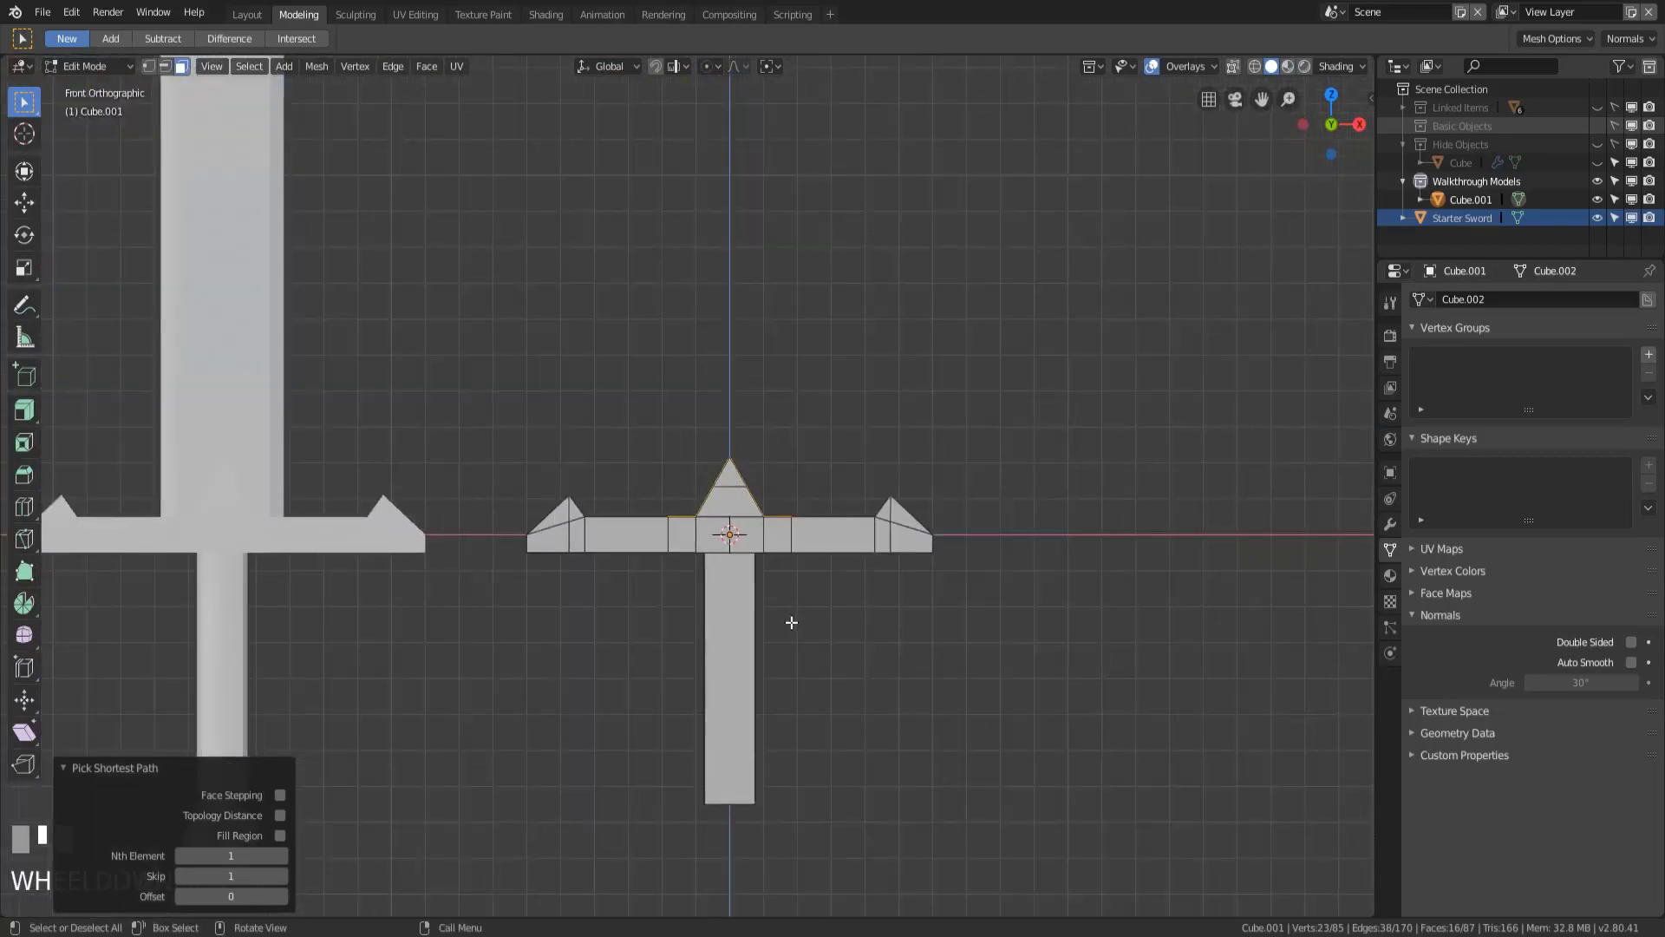
{"action": "key", "text": "e"}
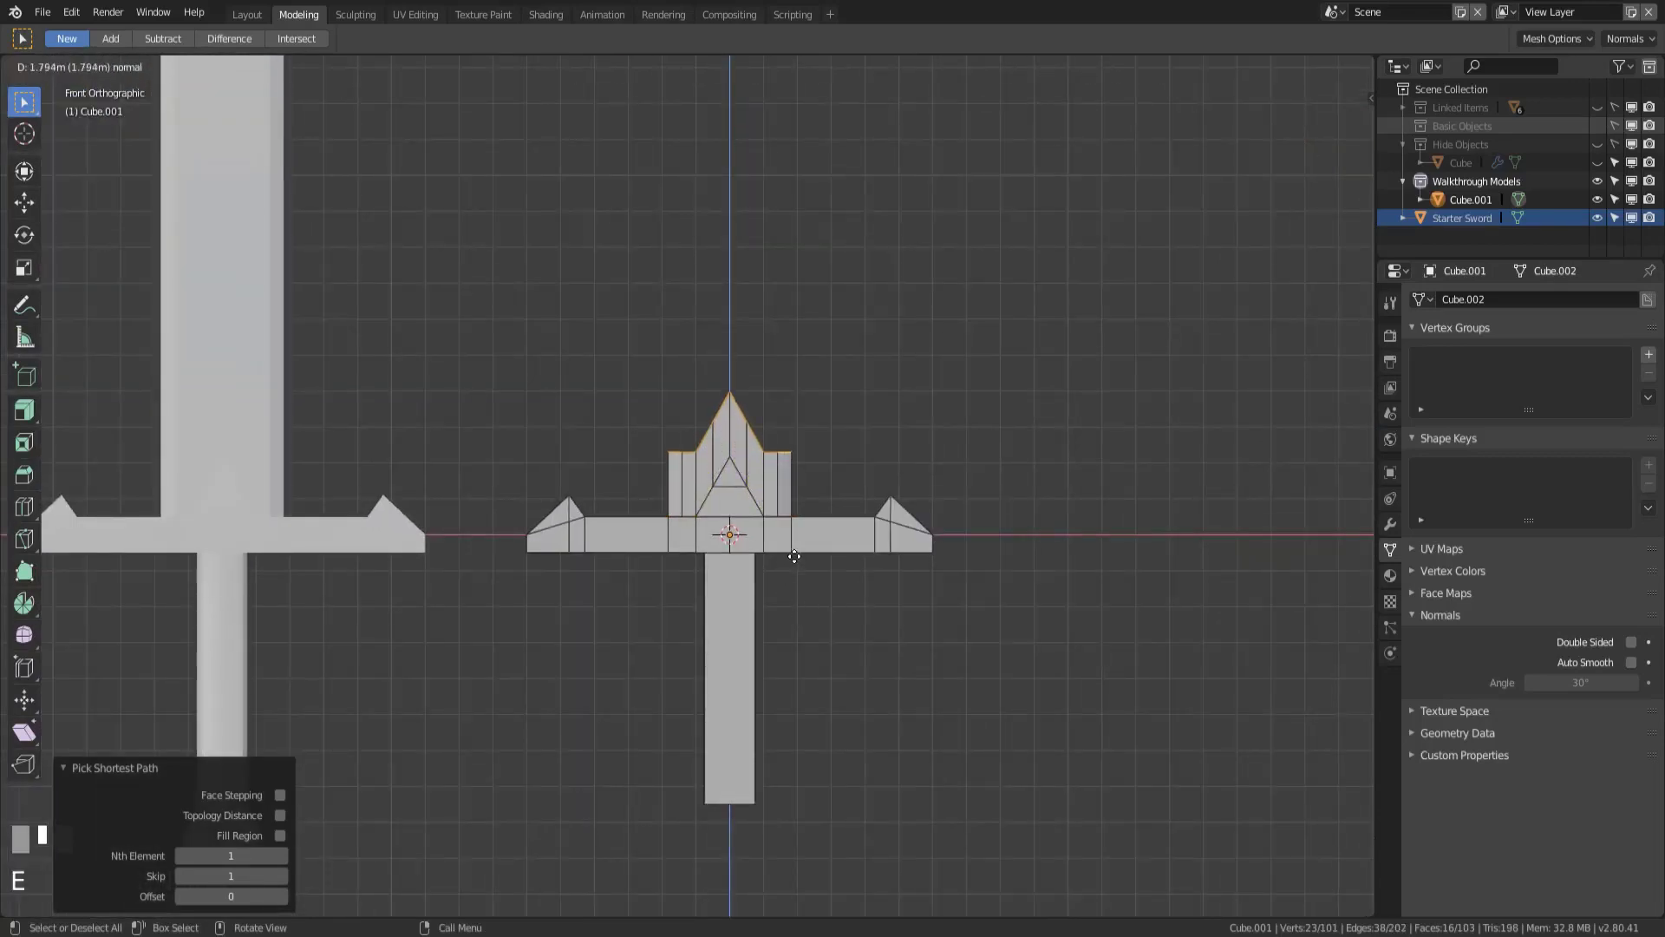
{"action": "left_click", "coordinate": [794, 556]}
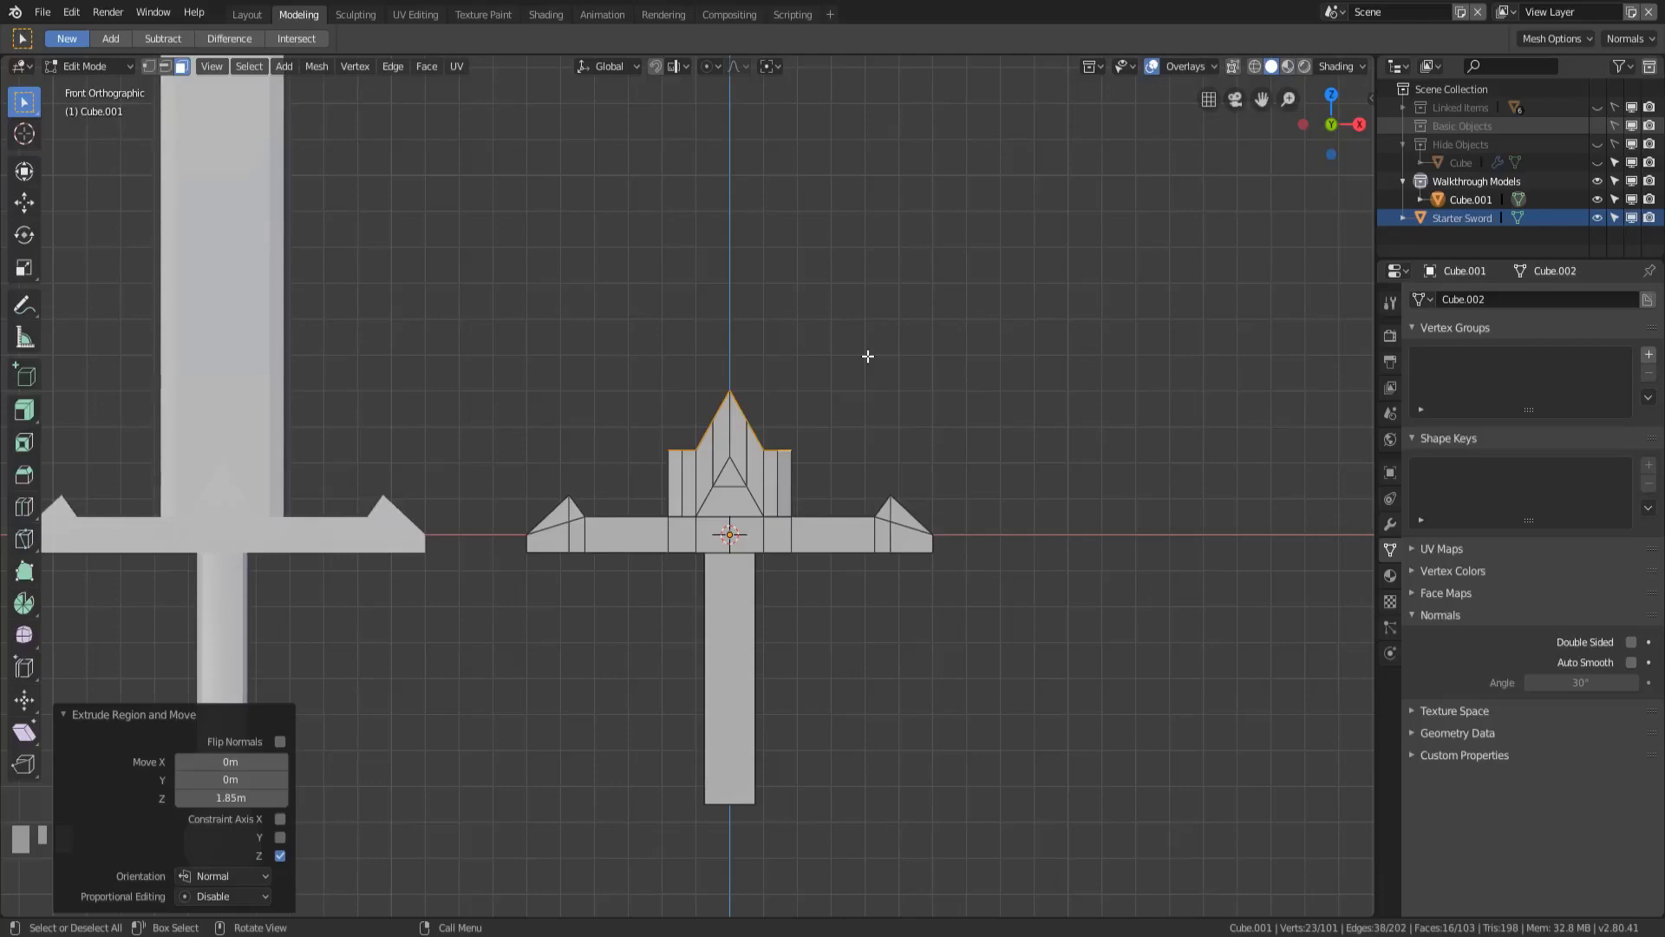
- Flatten the extruded blade faces by scaling them to 0 along Z
{"action": "key", "text": "s"}
{"action": "key", "text": "z"}
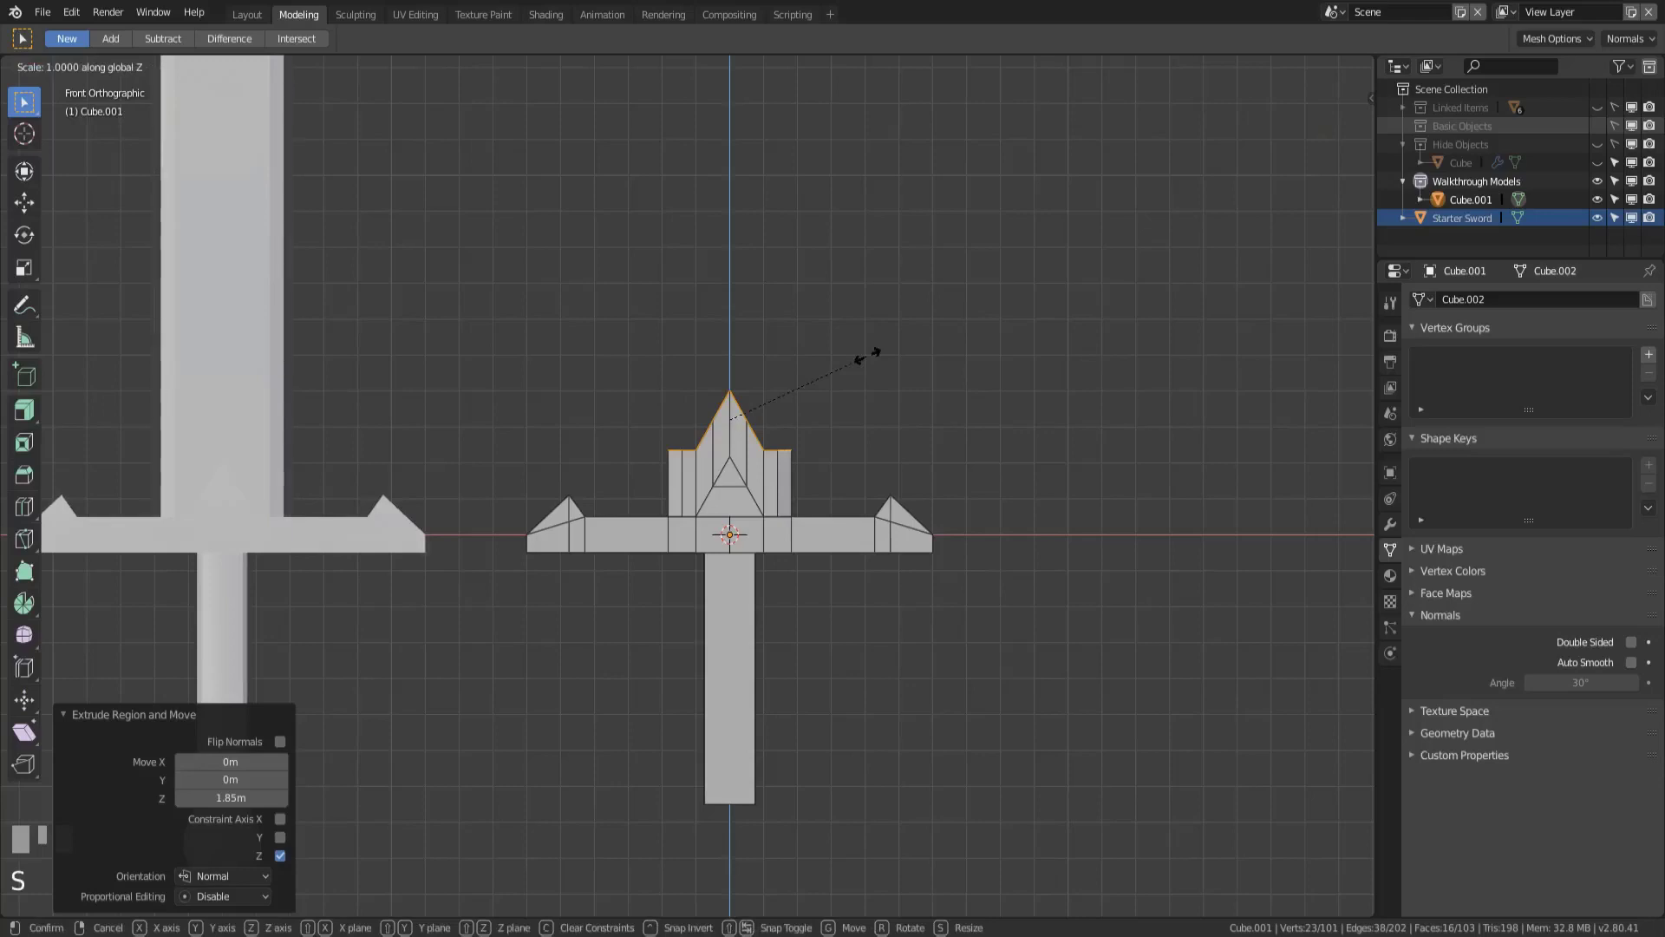
{"action": "type", "text": "0"}
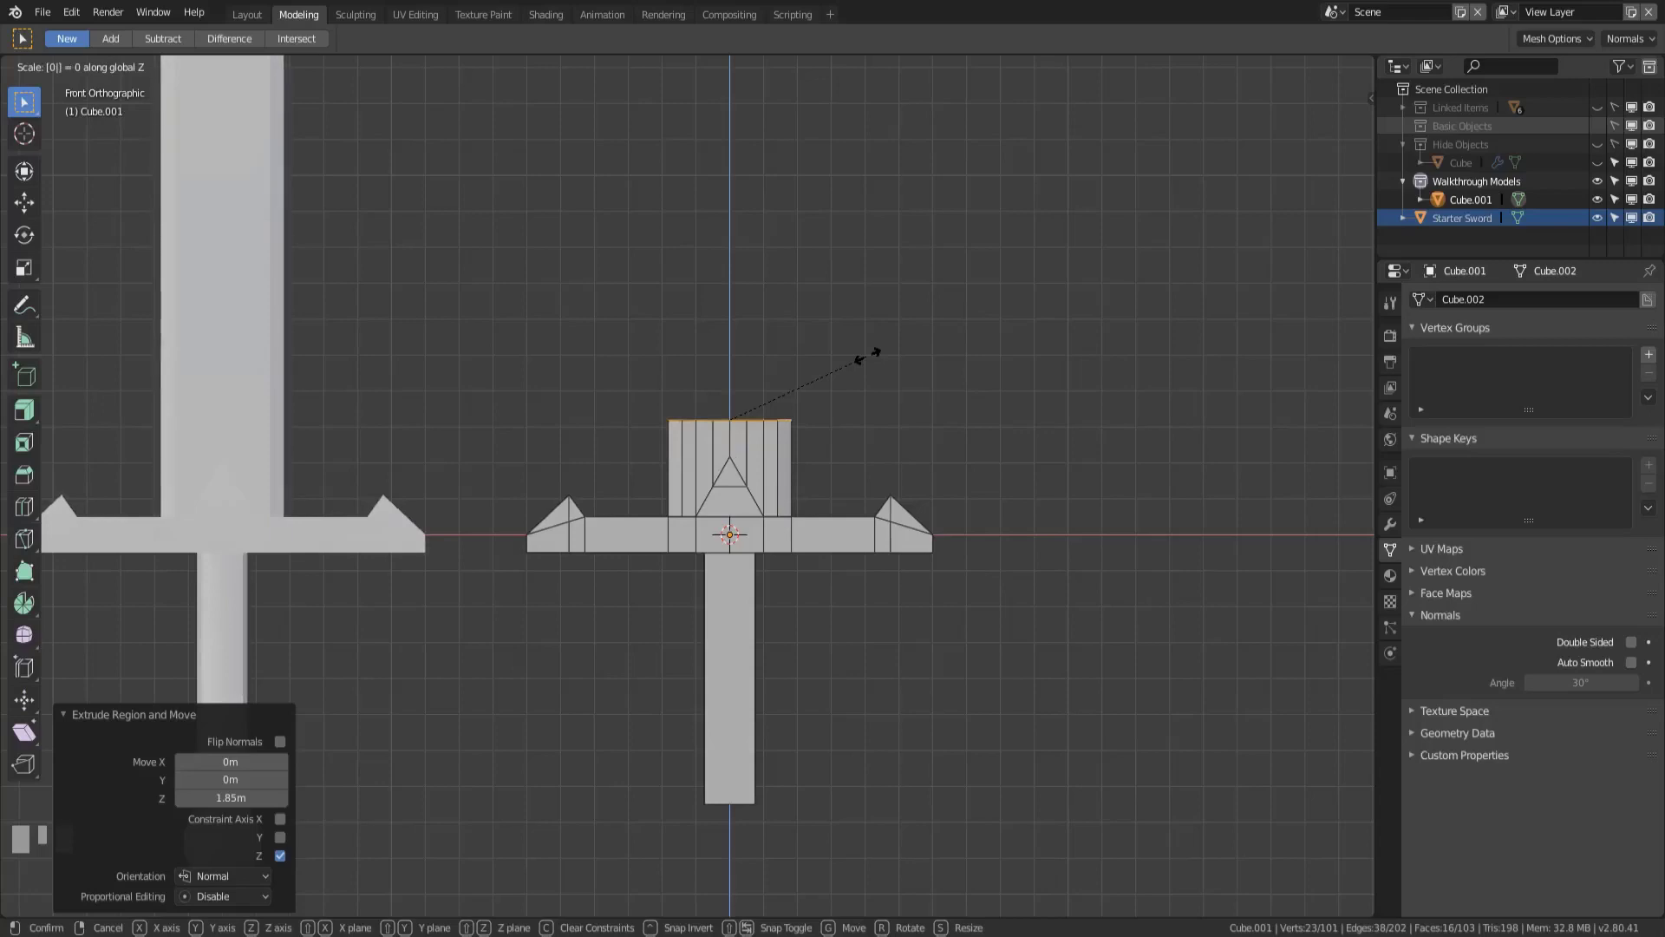
{"action": "key", "text": "KP_Enter"}
- Dissolve the edge loop that runs up the blade on both sides of its centreline and across the central spikes
{"action": "middle_click_drag", "start_coordinate": [771, 417], "coordinate": [763, 488]}
{"action": "scroll", "coordinate": [763, 460], "scroll_direction": "up", "scroll_amount": 2}
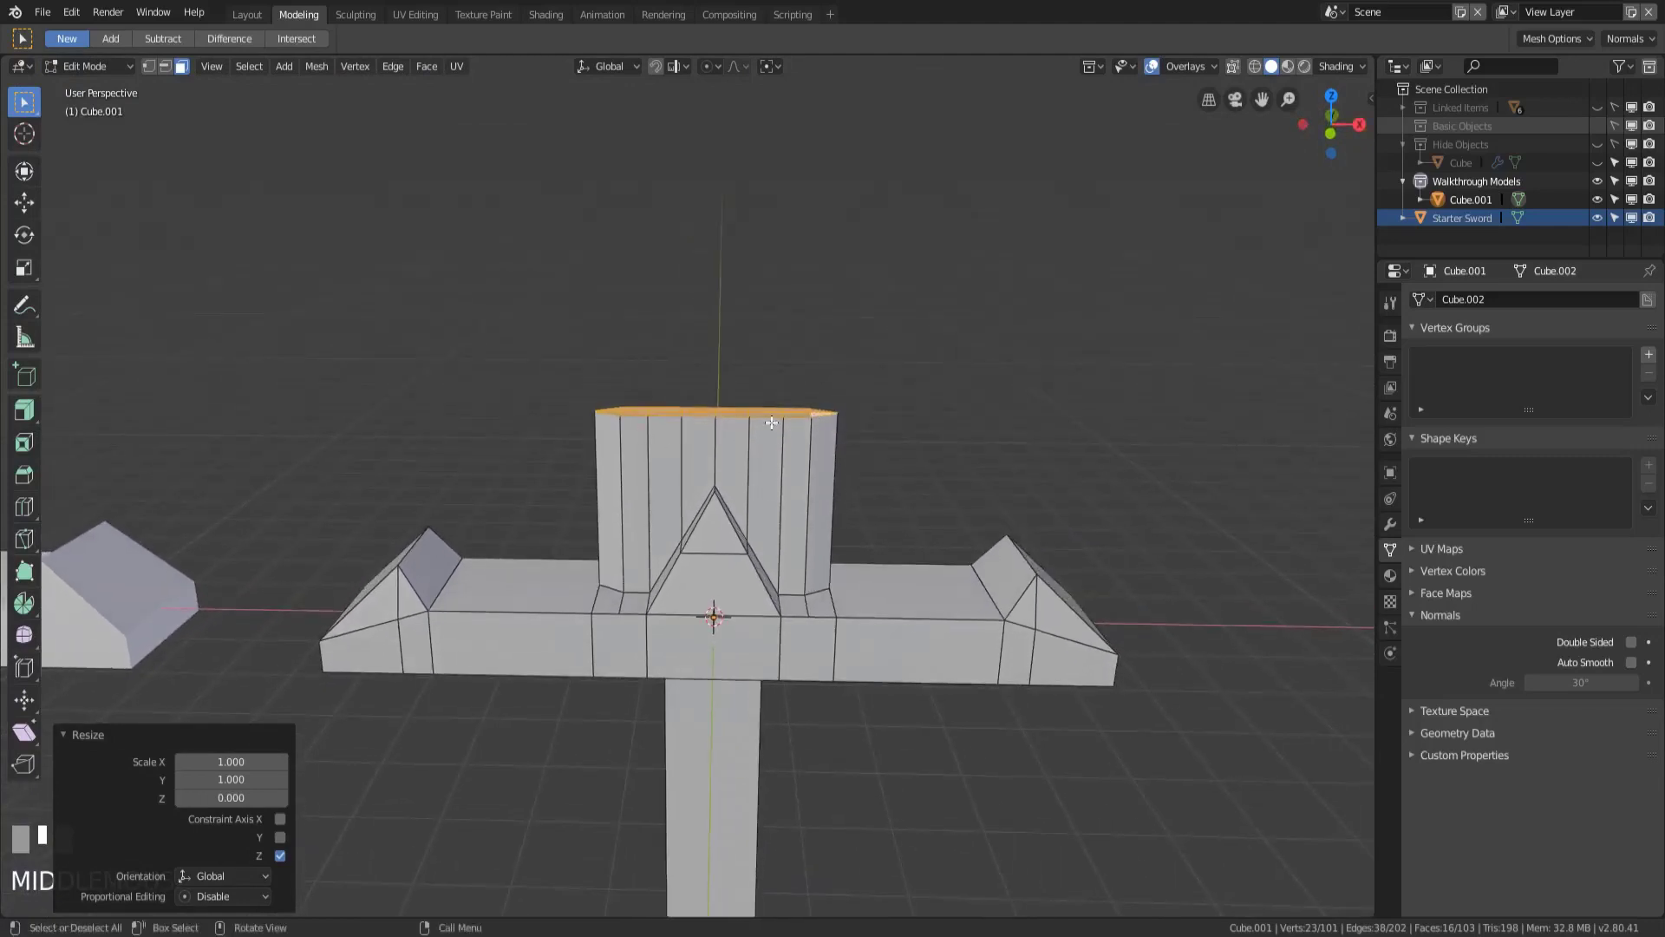
{"action": "left_click", "coordinate": [685, 472], "text": "alt"}
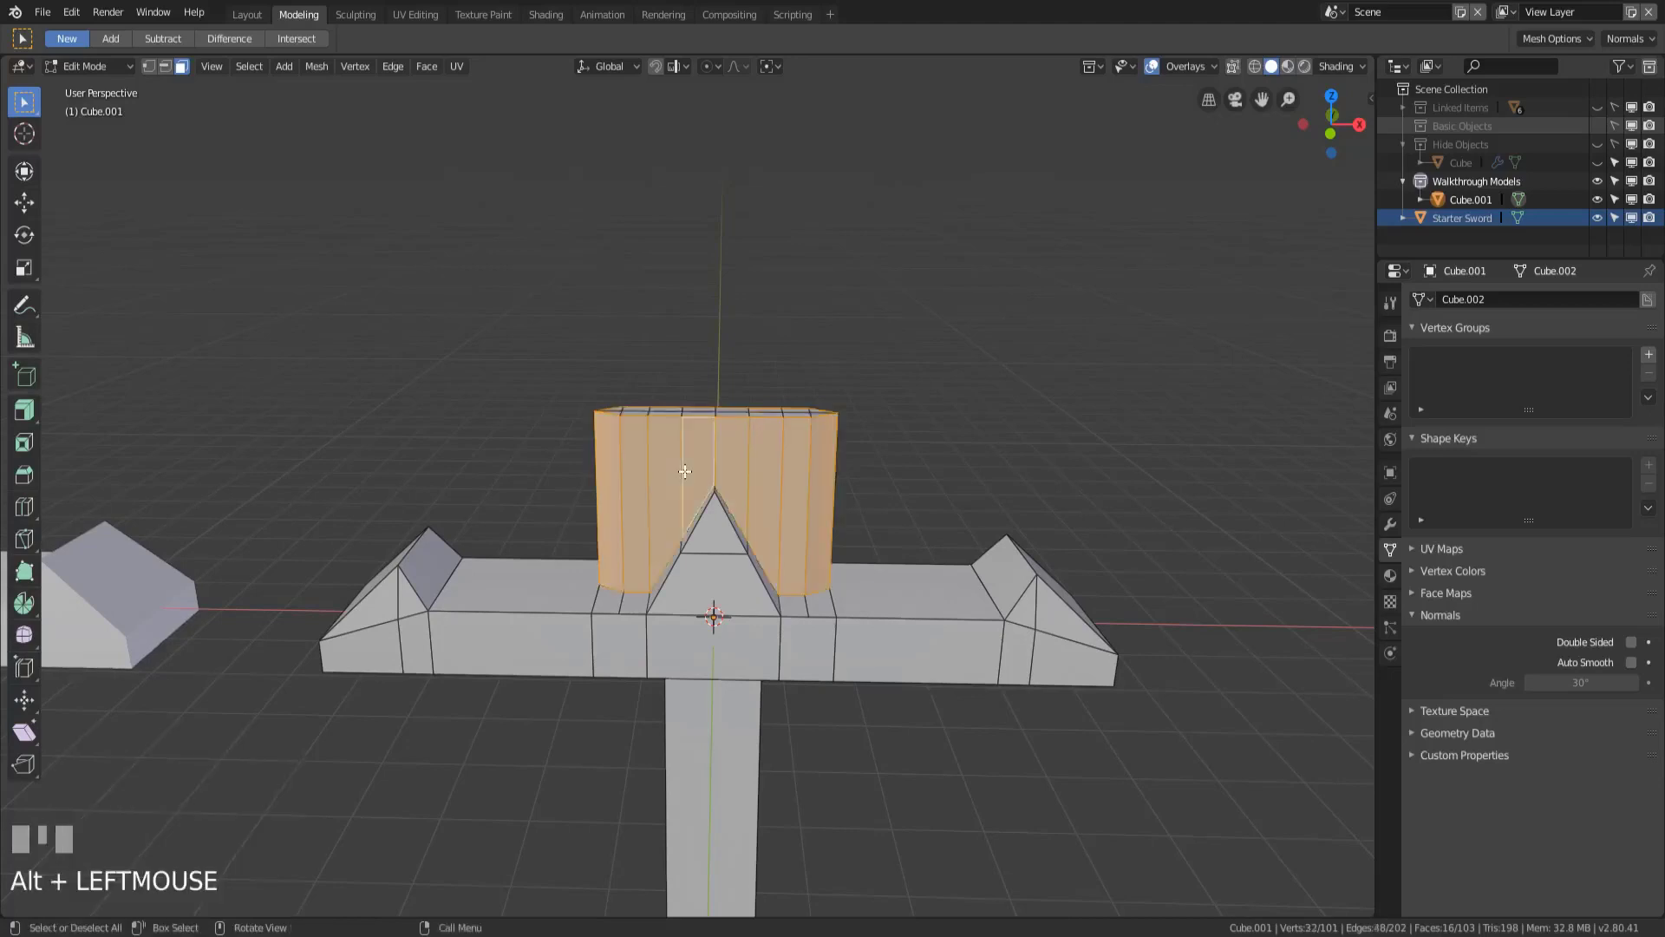
{"action": "key", "text": "2"}
{"action": "left_click", "coordinate": [684, 472], "text": "alt"}
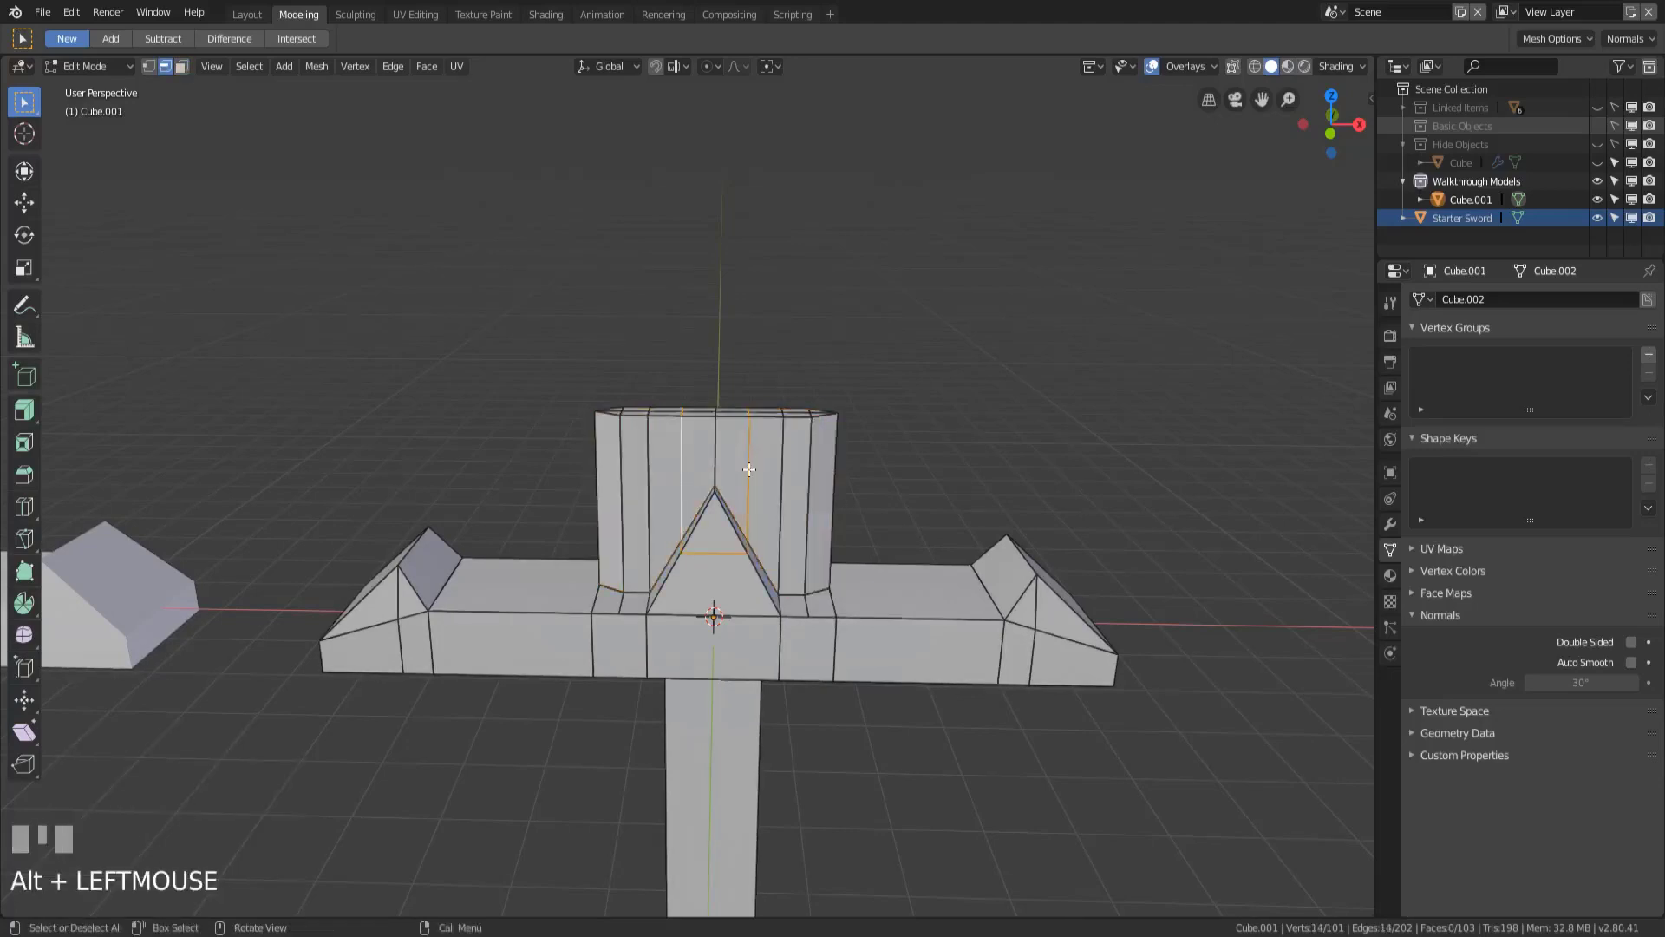
{"action": "middle_click_drag", "start_coordinate": [684, 472], "coordinate": [500, 484]}
{"action": "scroll", "coordinate": [499, 483], "scroll_direction": "up", "scroll_amount": 2}
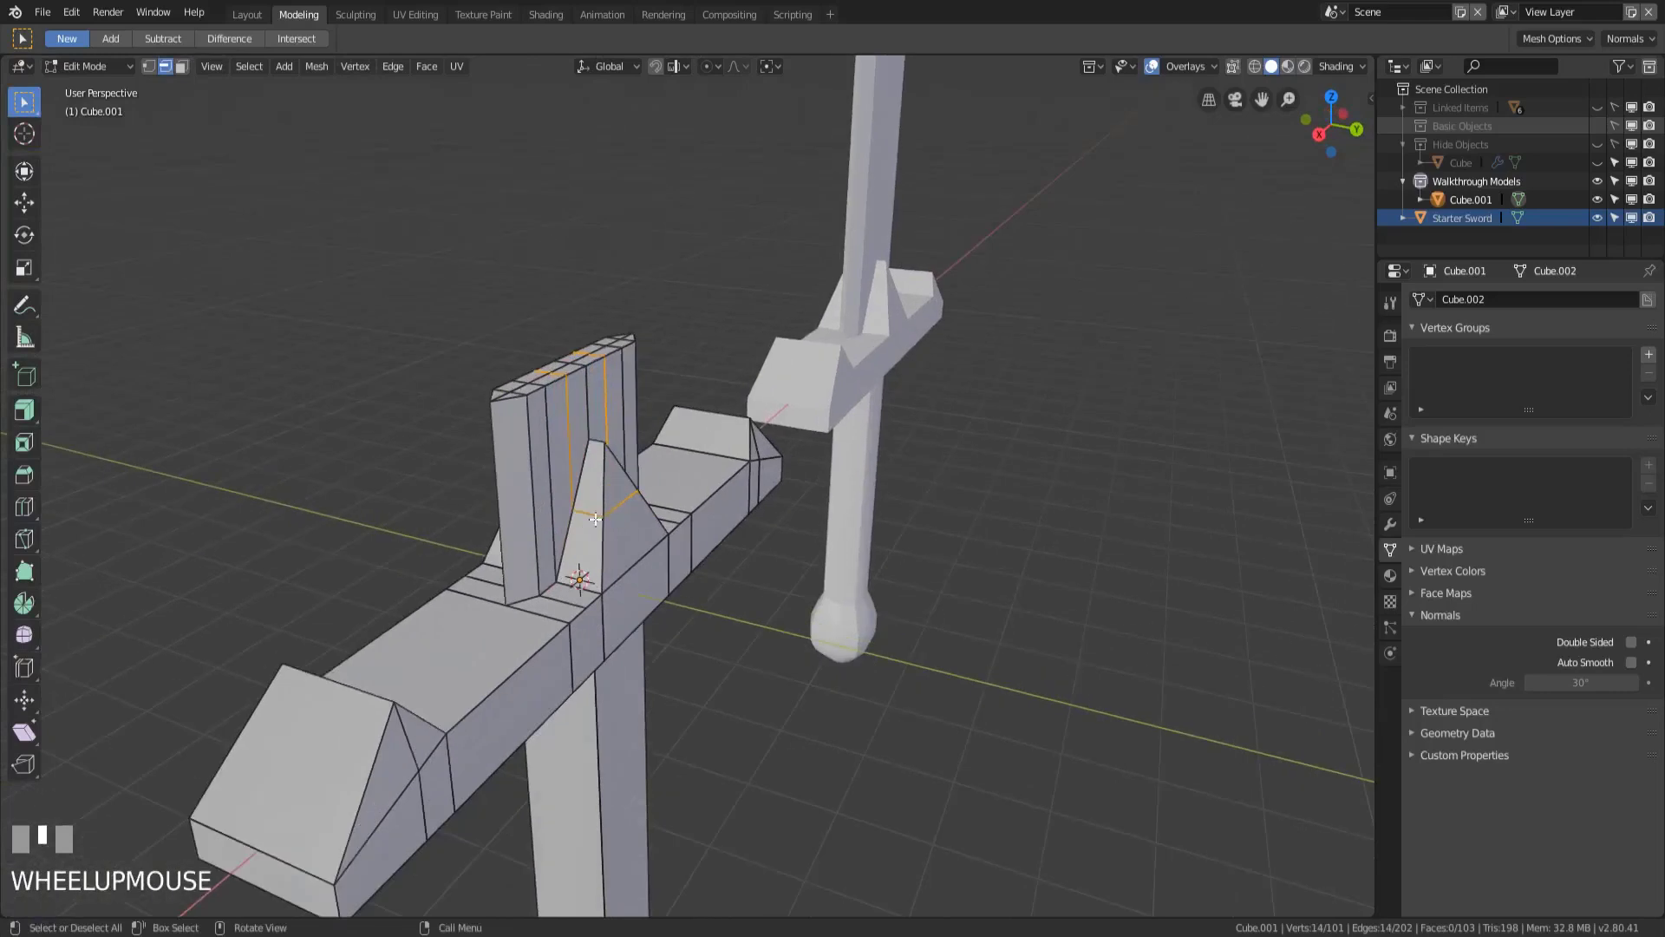
{"action": "middle_click_drag", "start_coordinate": [720, 541], "coordinate": [778, 492], "text": "shift"}
{"action": "key", "text": "x"}
{"action": "left_click", "coordinate": [784, 475]}
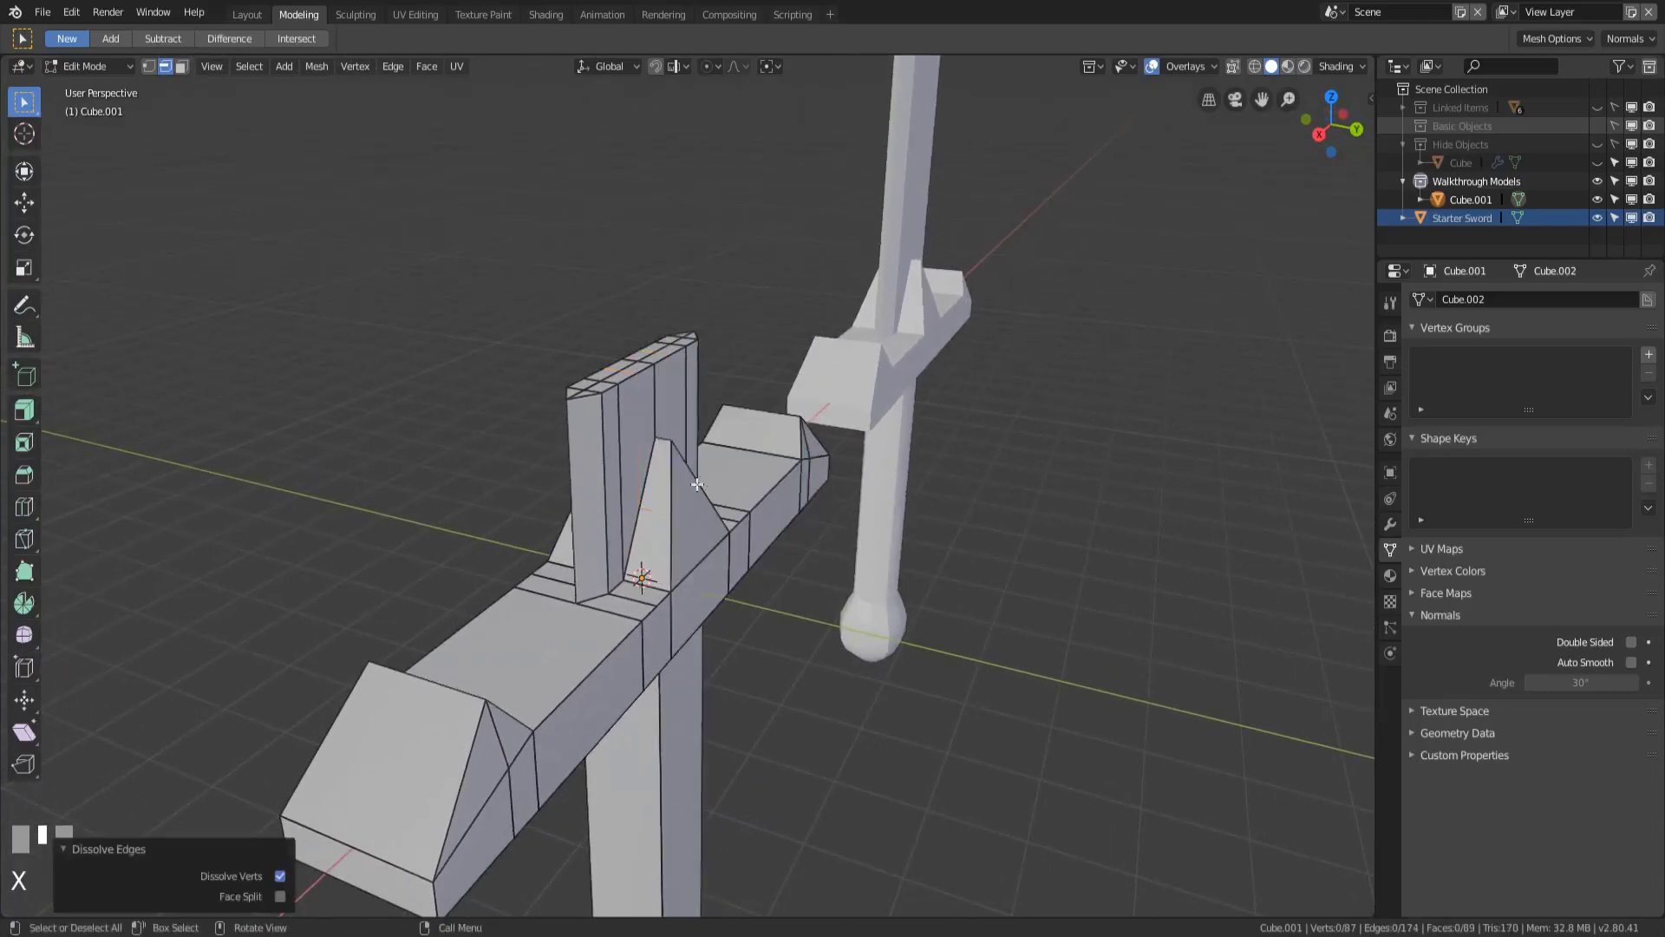
- Triangulate the long top face of the crossguard's +X arm between the blade and the end spike
{"action": "middle_click_drag", "start_coordinate": [643, 475], "coordinate": [859, 465]}
{"action": "middle_click_drag", "start_coordinate": [766, 690], "coordinate": [783, 637]}
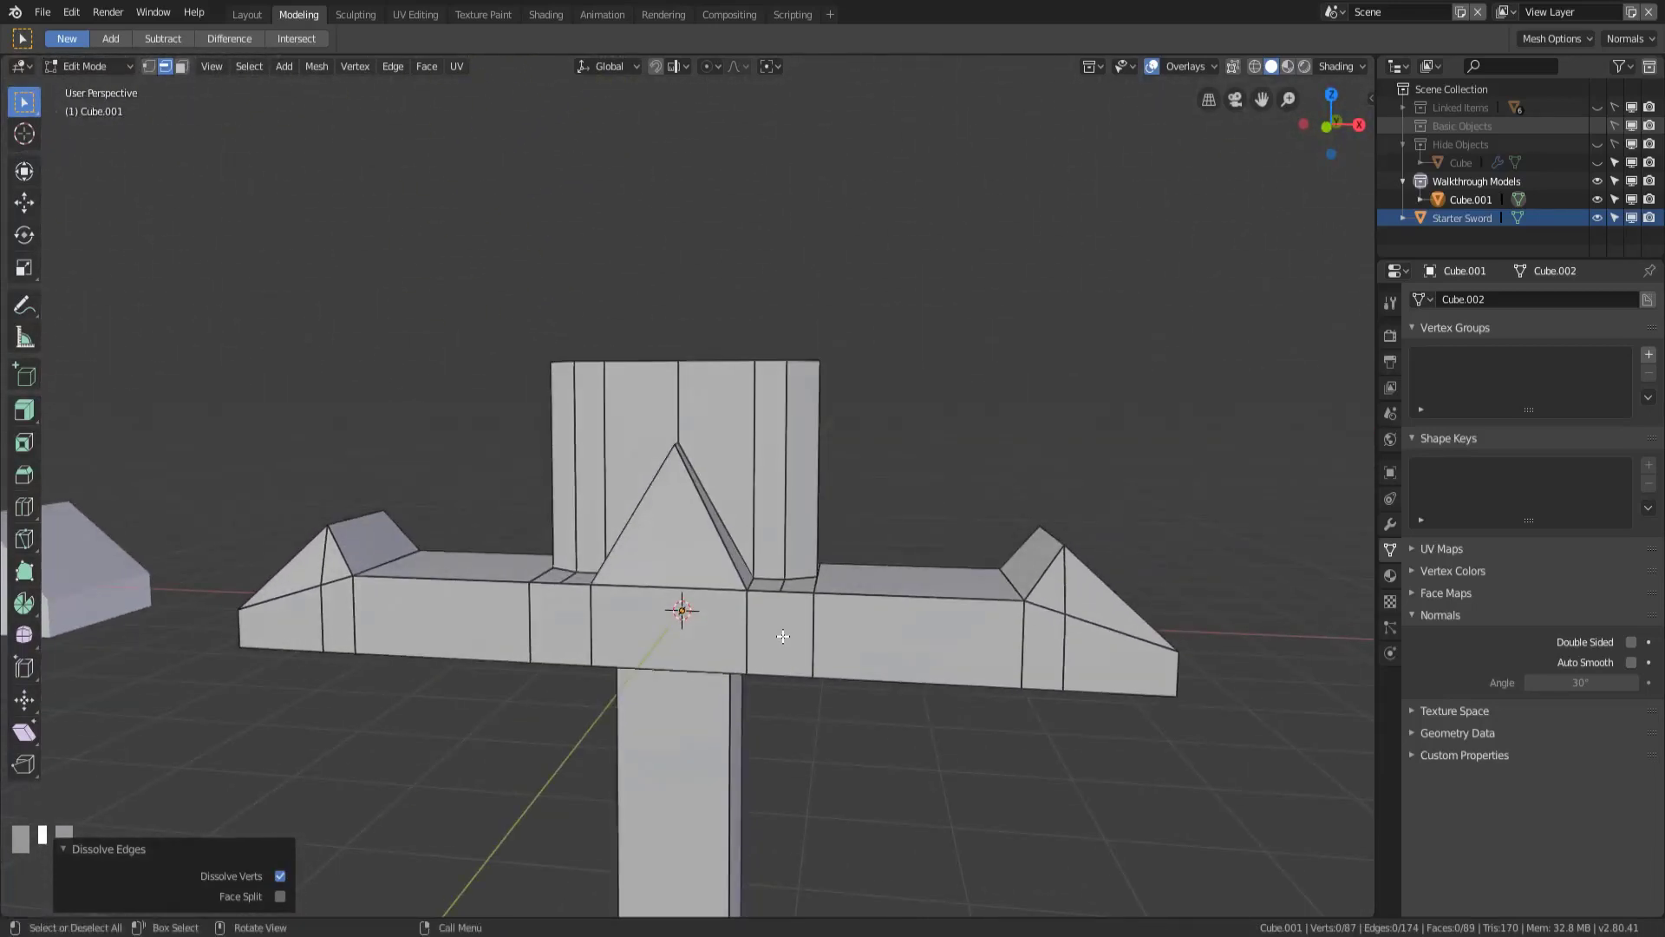
{"action": "key", "text": "3"}
{"action": "left_click", "coordinate": [783, 649]}
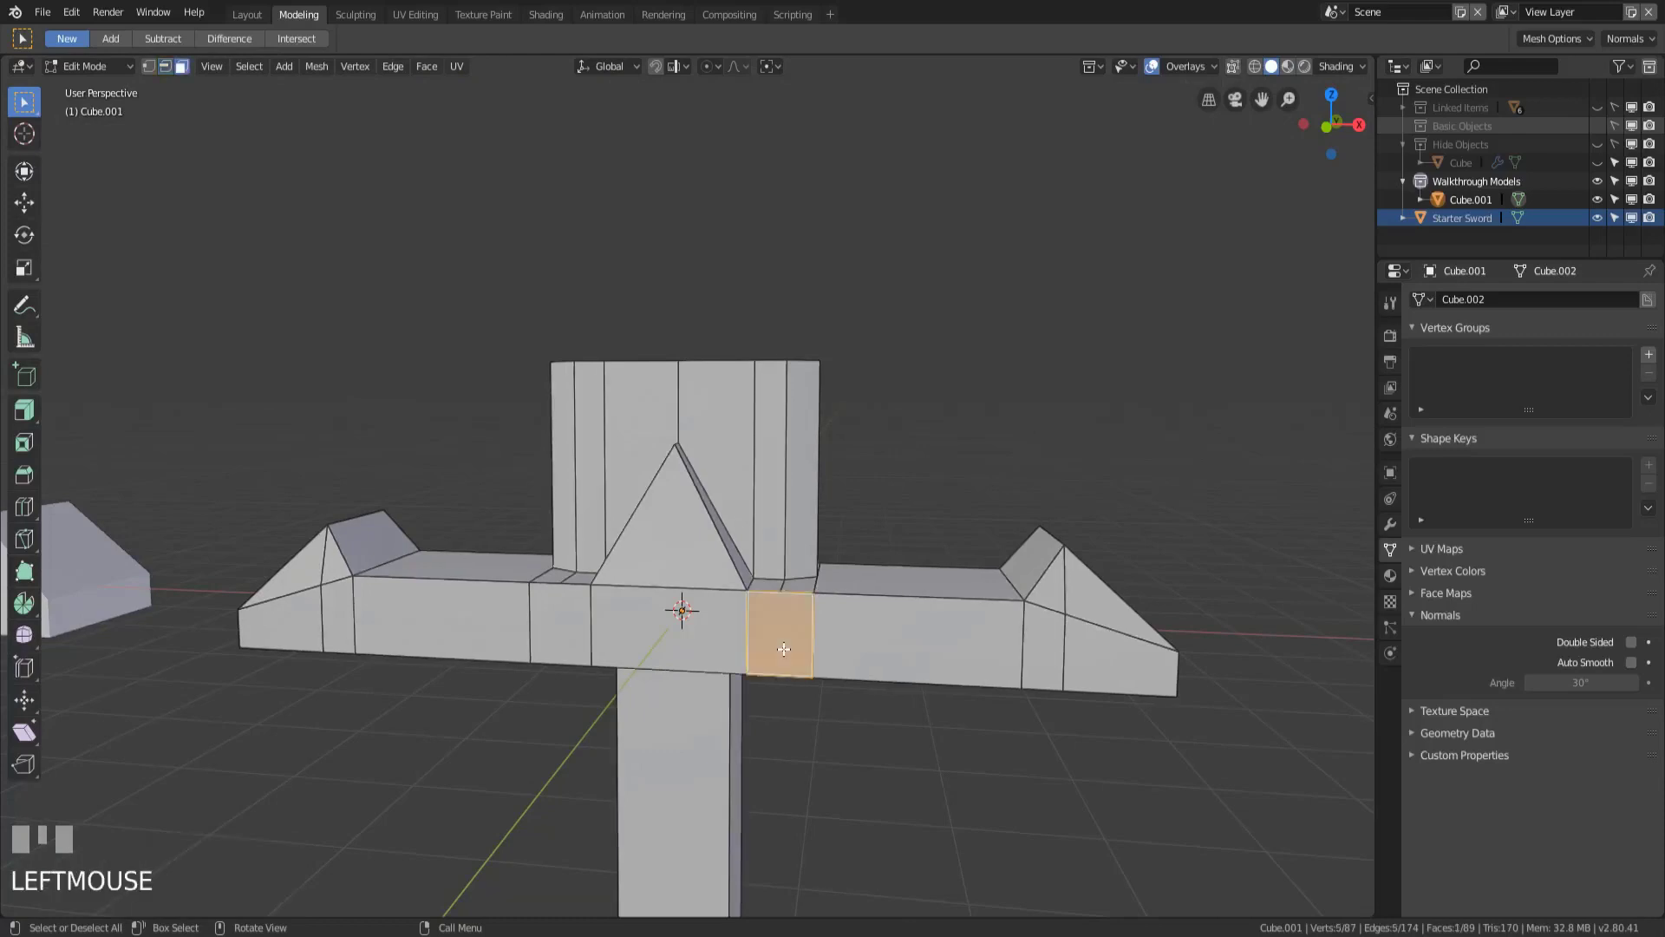
{"action": "middle_click_drag", "start_coordinate": [783, 649], "coordinate": [786, 689]}
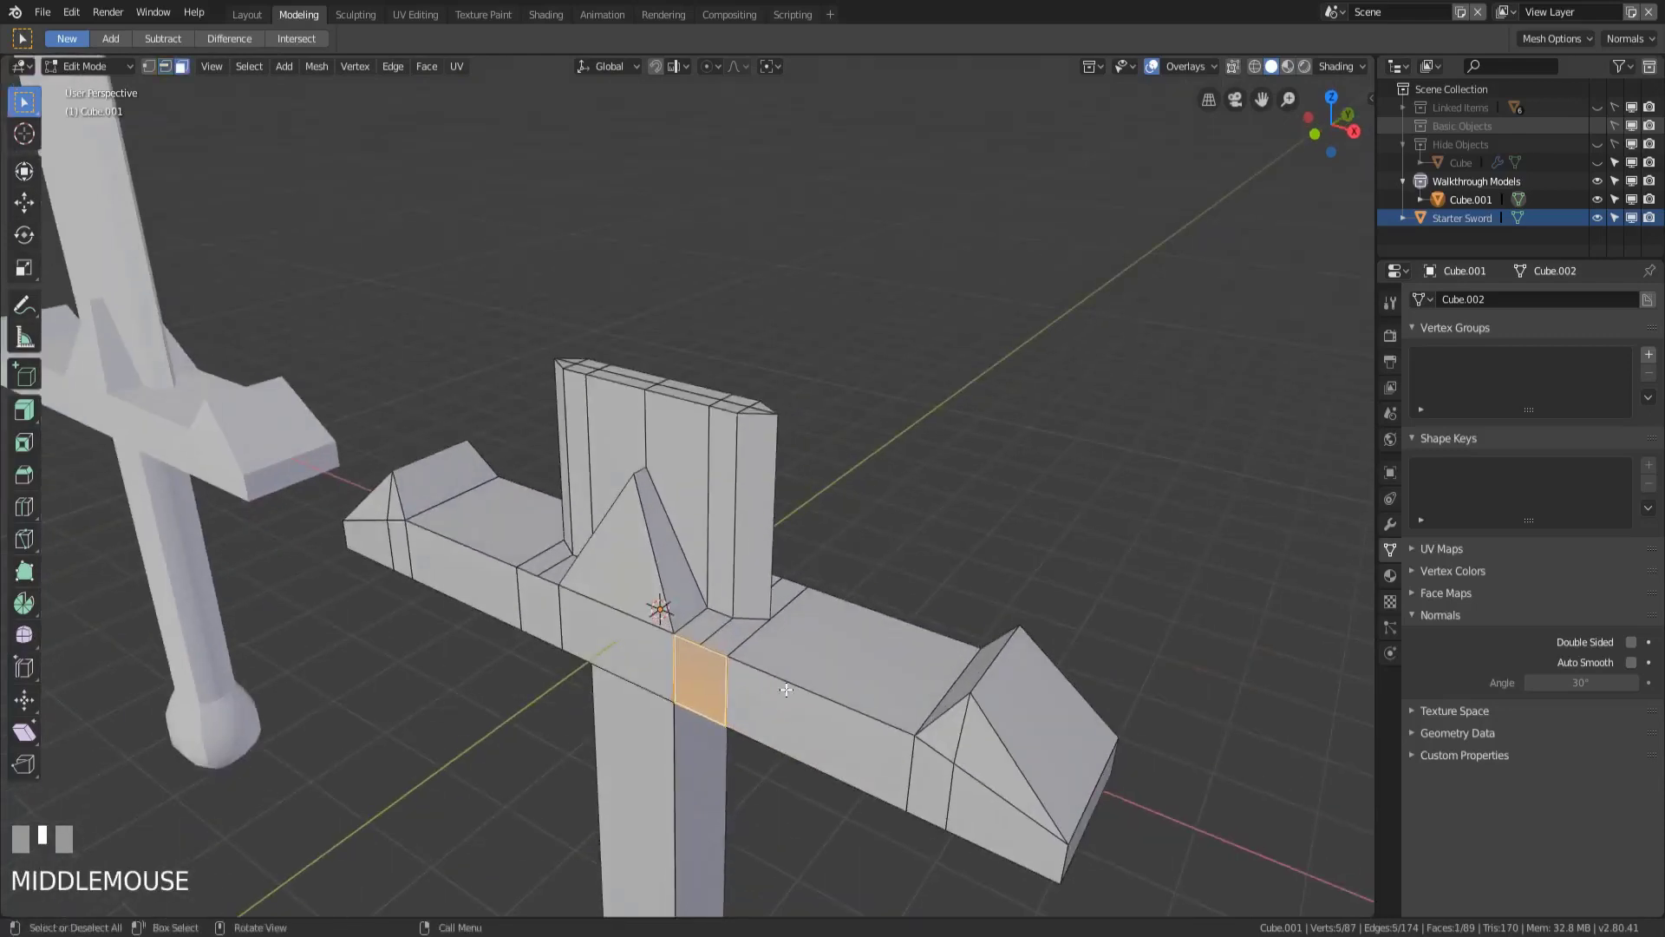
{"action": "left_click", "coordinate": [838, 658]}
{"action": "middle_click_drag", "start_coordinate": [996, 720], "coordinate": [895, 707]}
{"action": "scroll", "coordinate": [861, 713], "scroll_direction": "down", "scroll_amount": 2}
{"action": "key", "text": "ctrl+t"}
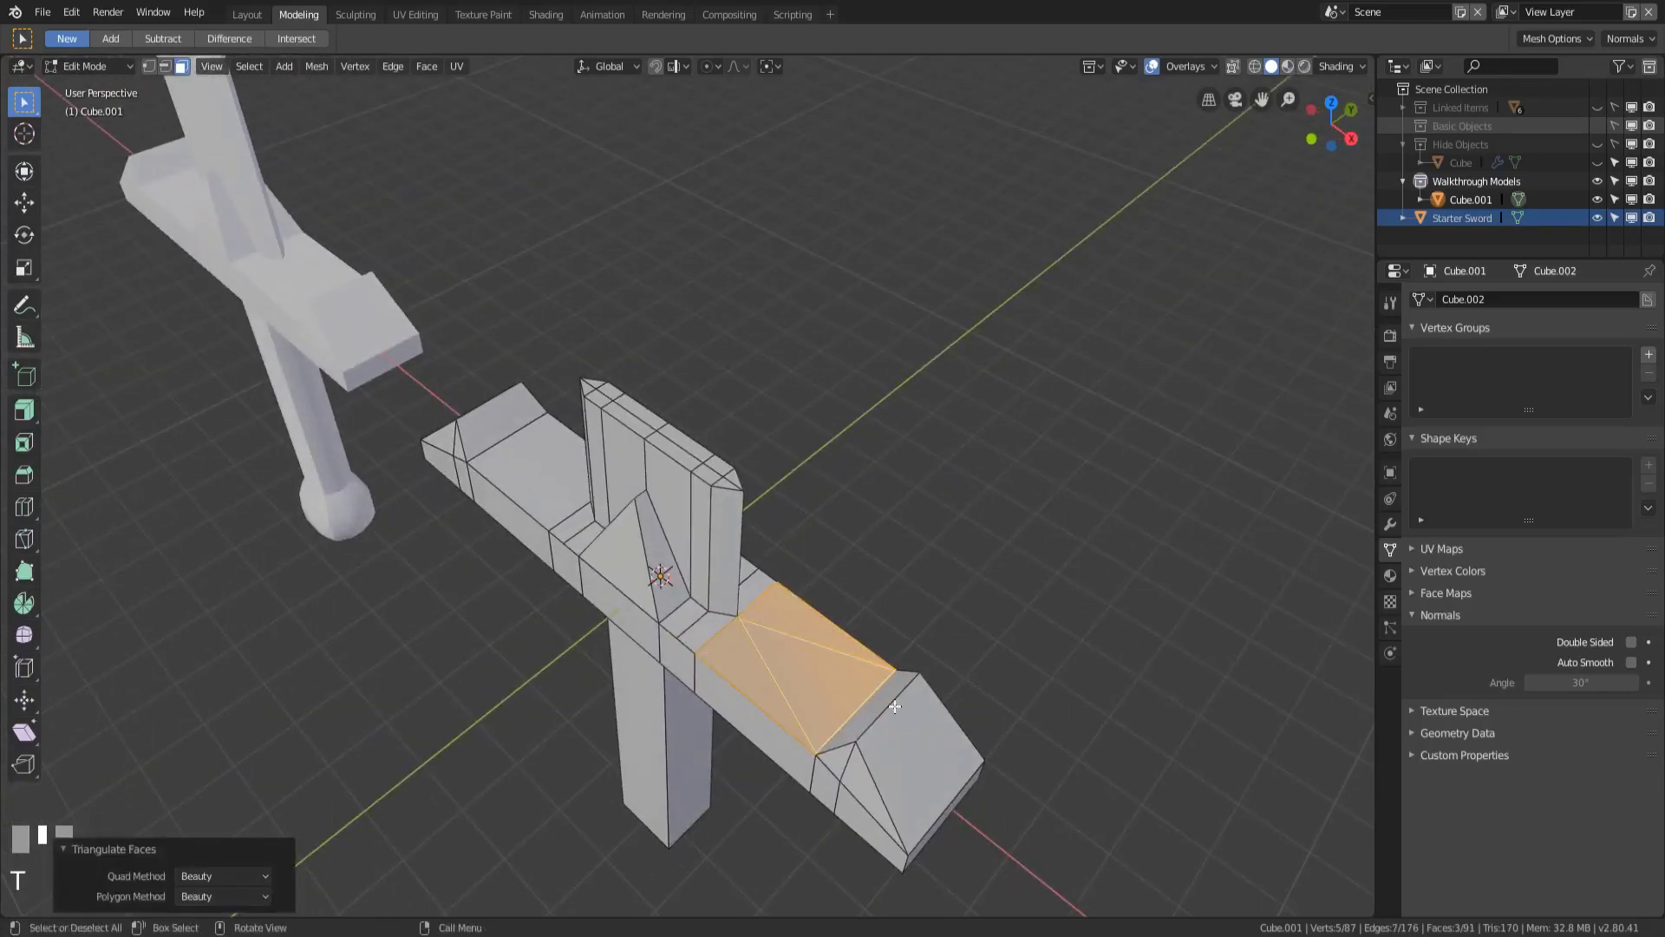
- Triangulate the -Y side face of the narrow section beside the blade on the +X arm
{"action": "middle_click_drag", "start_coordinate": [784, 746], "coordinate": [742, 630]}
{"action": "left_click", "coordinate": [743, 631]}
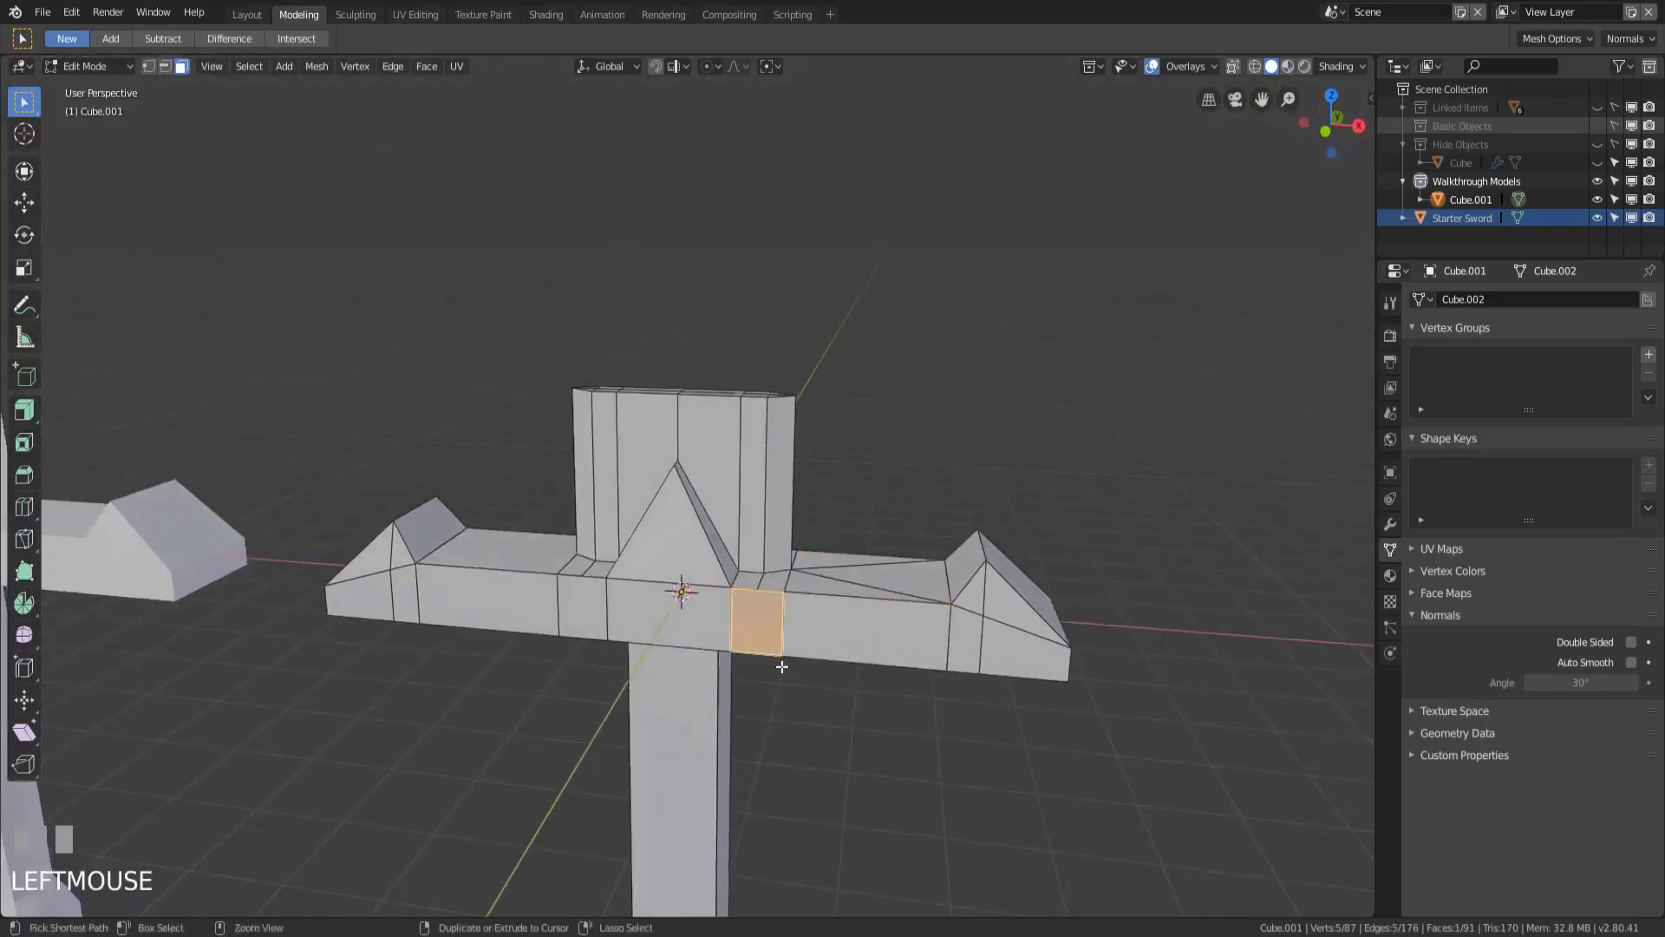
{"action": "key", "text": "ctrl+t"}
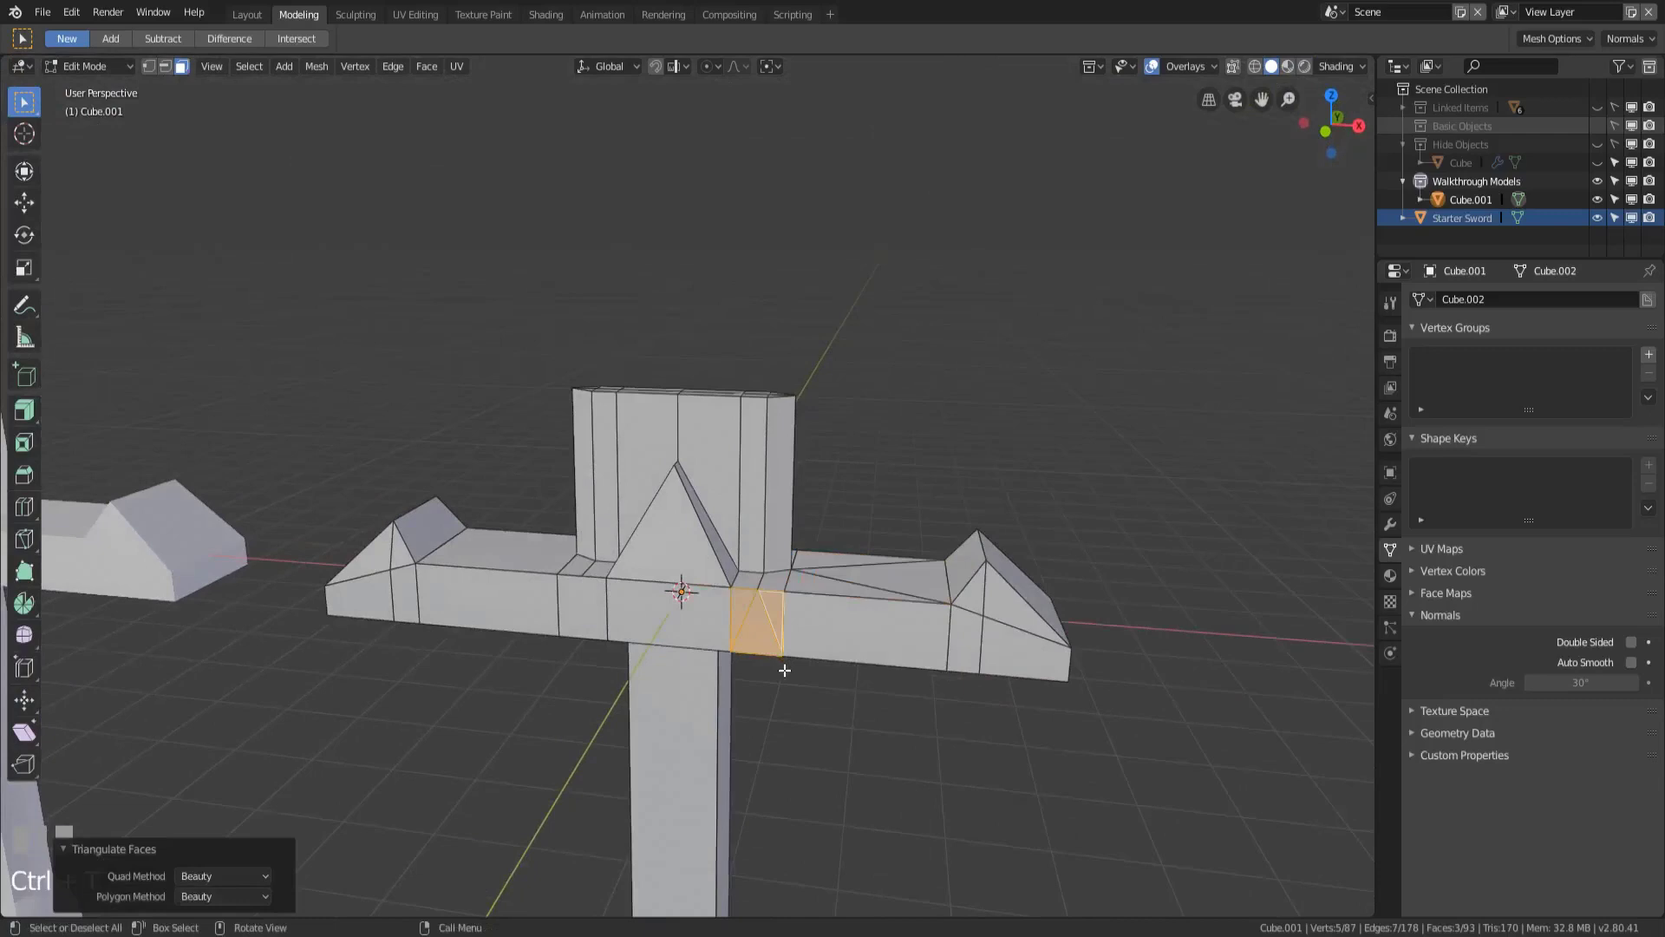
- Triangulate the -X arm's long top face together with the remaining side faces of the narrow sections beside the blade
{"action": "left_click", "coordinate": [588, 610], "text": "shift"}
{"action": "middle_click_drag", "start_coordinate": [776, 610], "coordinate": [735, 579]}
{"action": "left_click", "coordinate": [737, 576], "text": "shift"}
{"action": "left_click", "coordinate": [617, 602], "text": "shift"}
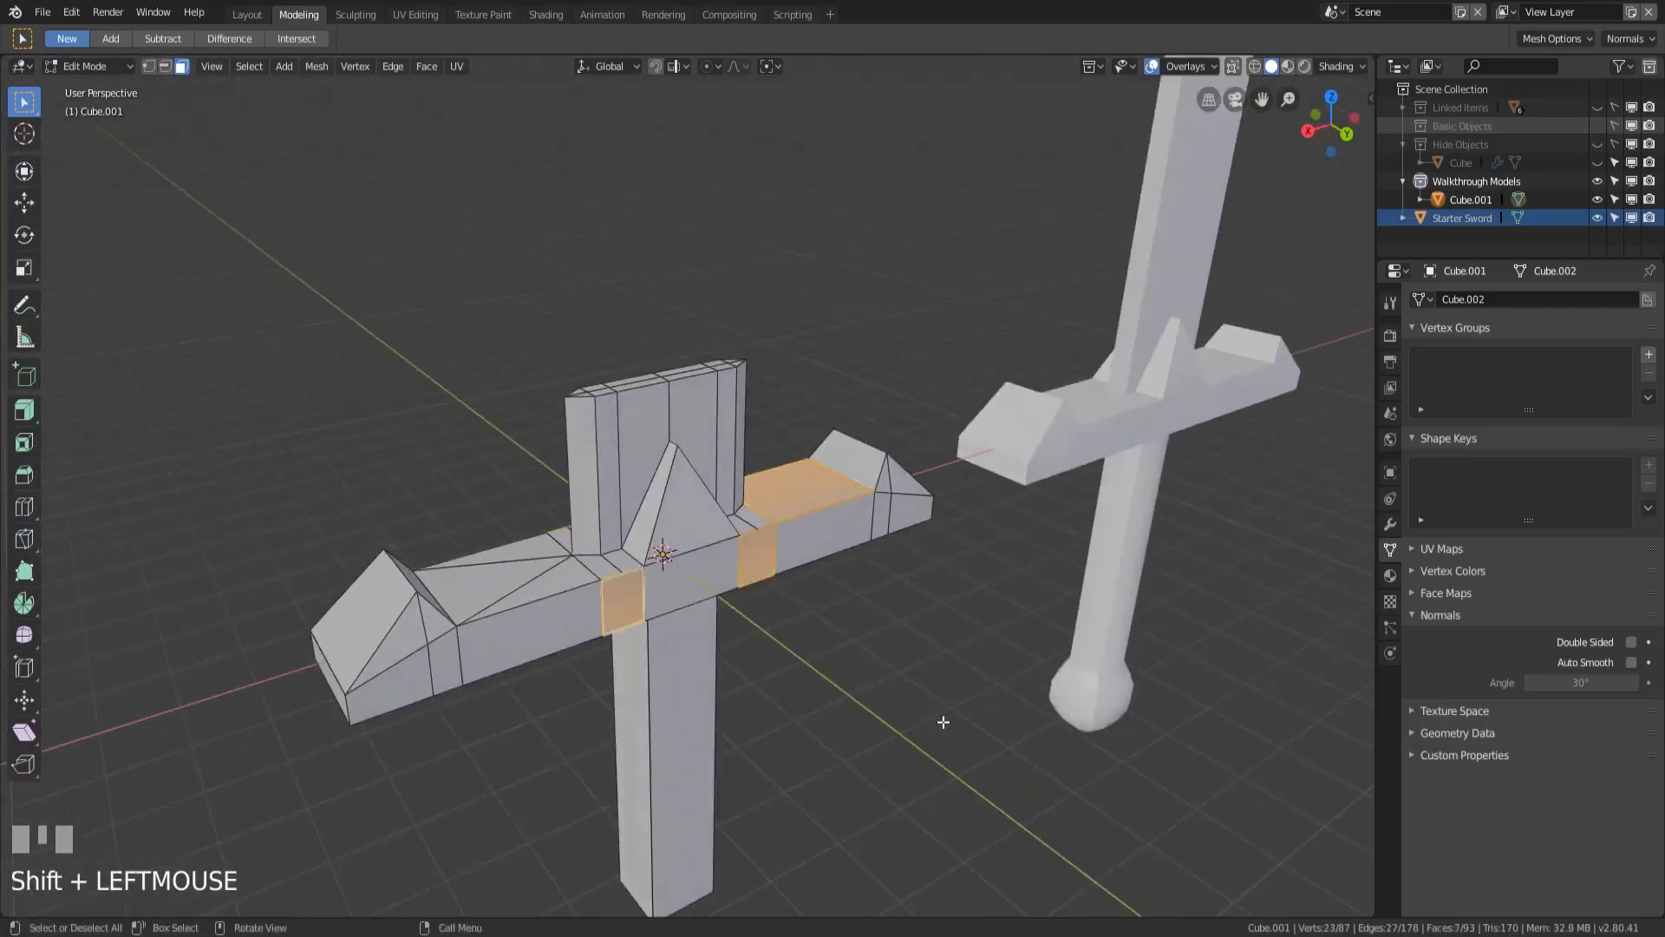
{"action": "key", "text": "ctrl+t"}
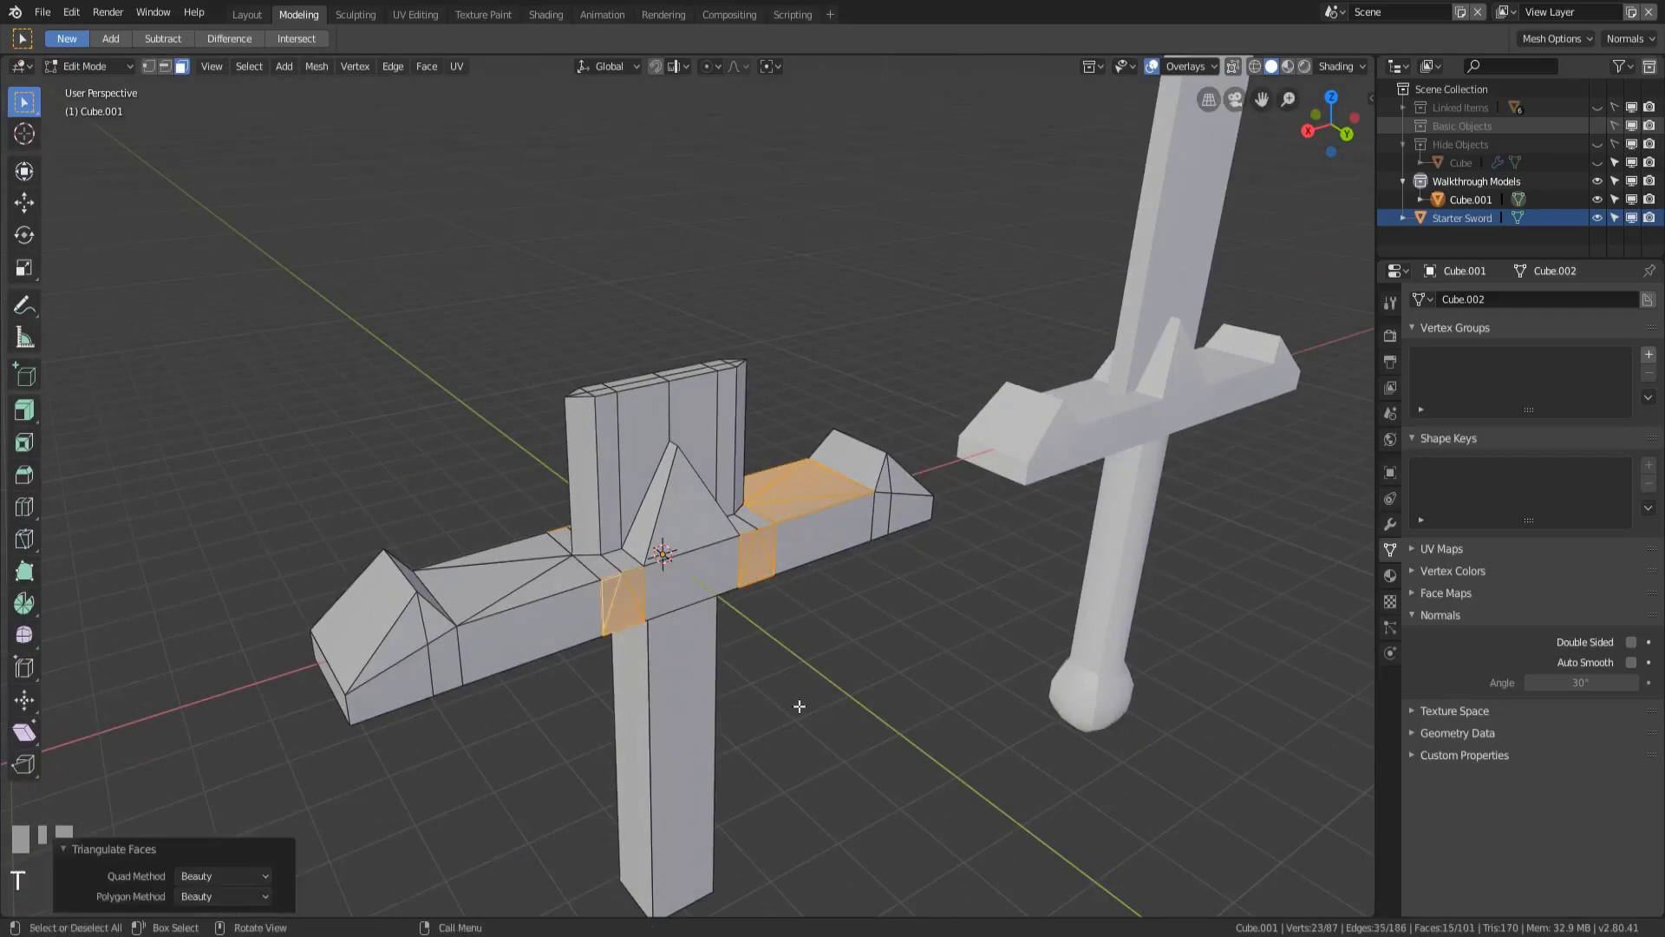
- Extrude all the flat top faces of the blade upward by 20 m along Z
{"action": "middle_click_drag", "start_coordinate": [785, 617], "coordinate": [757, 718]}
{"action": "scroll", "coordinate": [731, 703], "scroll_direction": "up", "scroll_amount": 3}
{"action": "scroll", "coordinate": [720, 713], "scroll_direction": "up", "scroll_amount": 2}
{"action": "scroll", "coordinate": [750, 725], "scroll_direction": "down", "scroll_amount": 1}
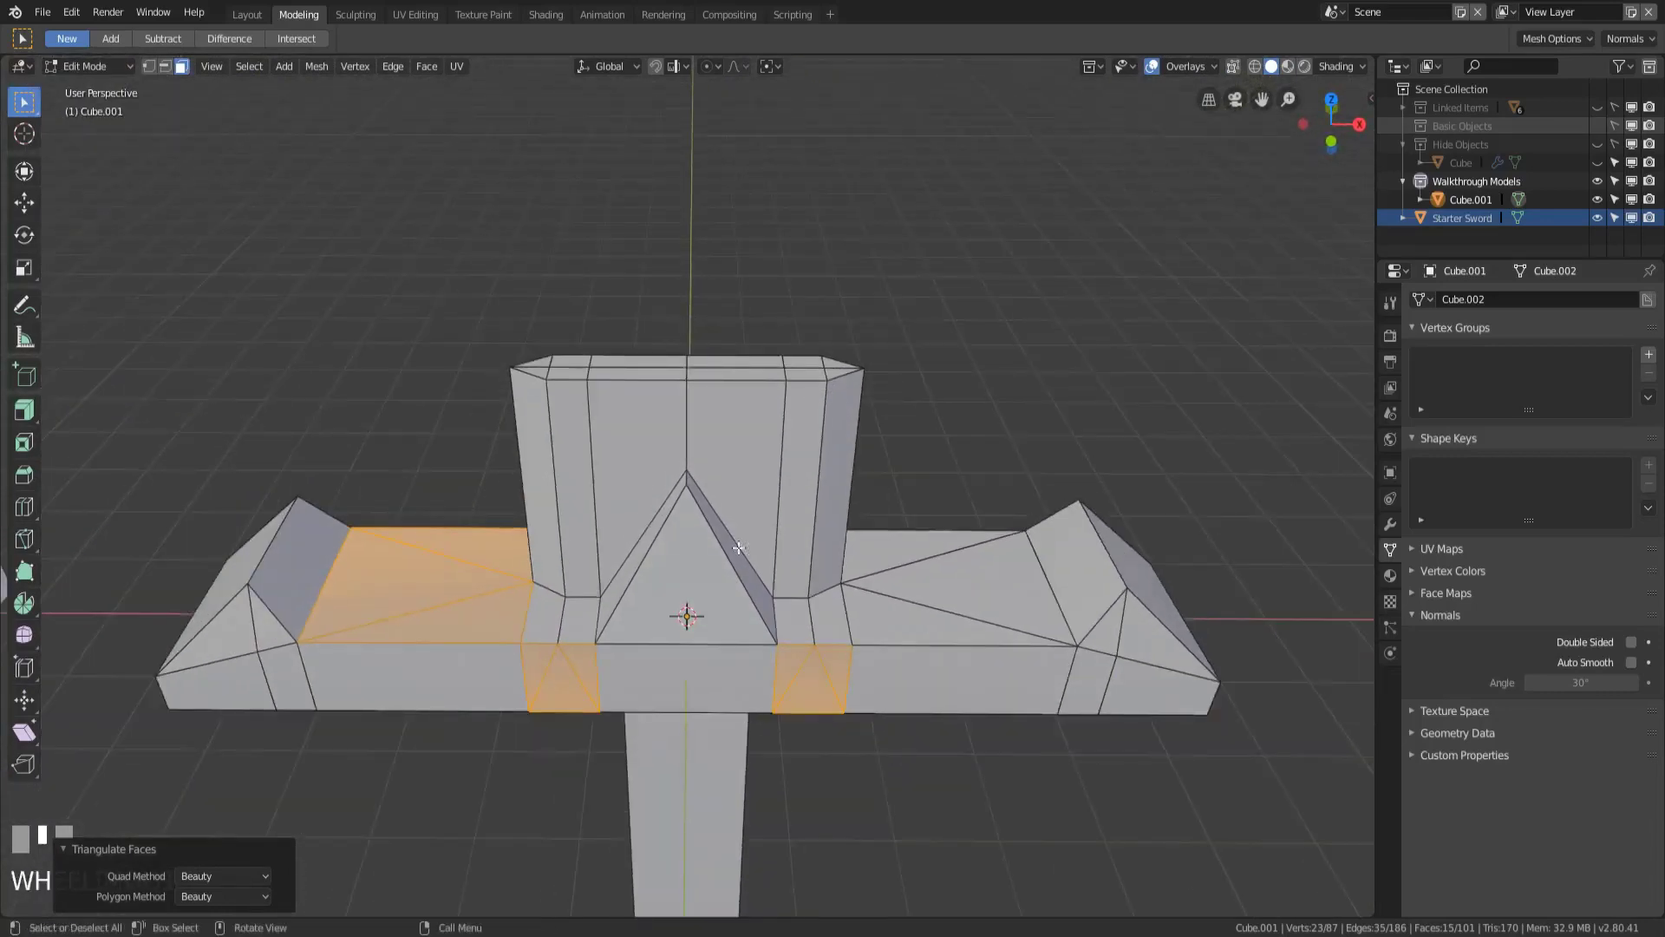
{"action": "left_click", "coordinate": [840, 372]}
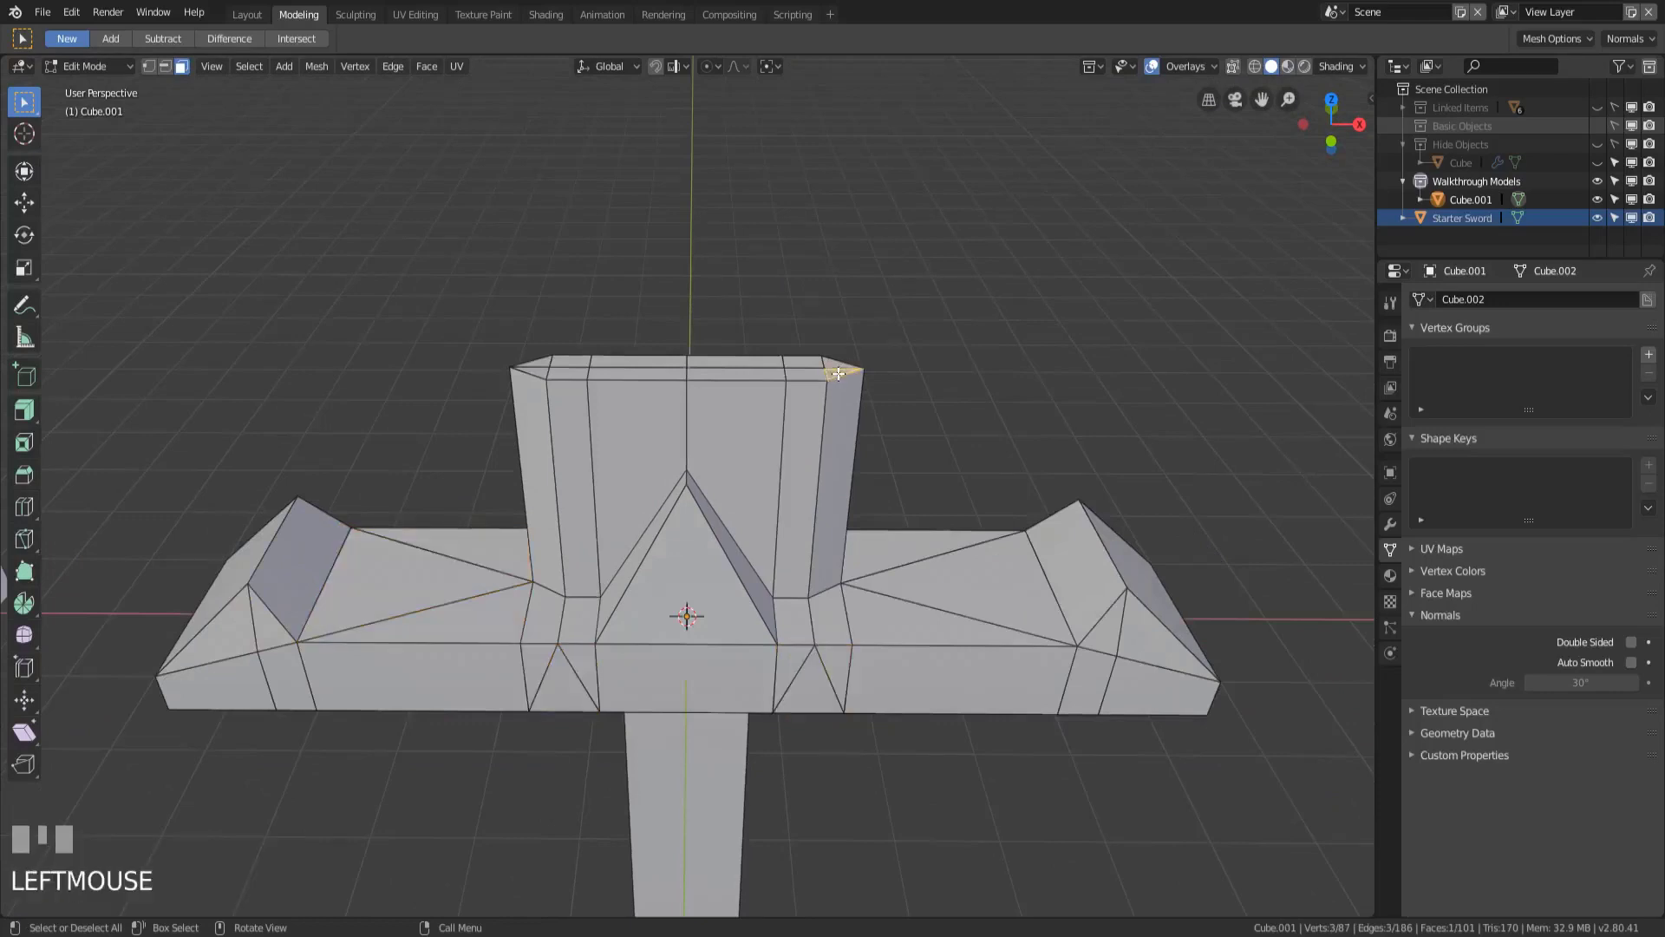
{"action": "left_click", "coordinate": [541, 368], "text": "ctrl"}
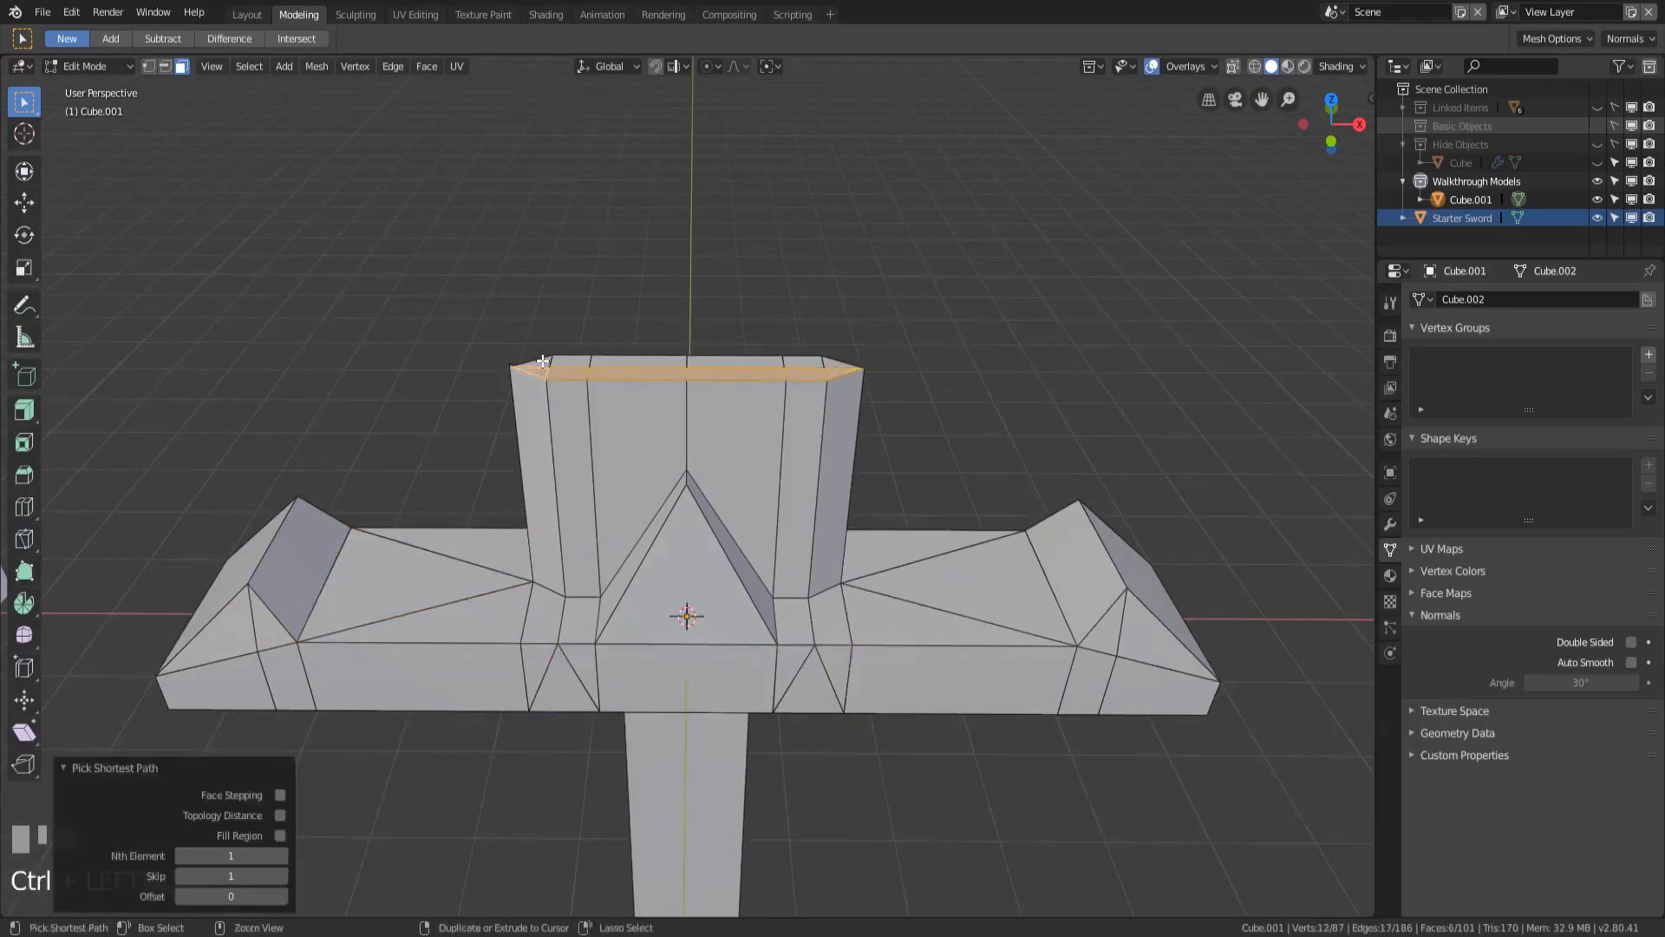
{"action": "left_click", "coordinate": [543, 361], "text": "shift"}
{"action": "left_click", "coordinate": [829, 365], "text": "ctrl"}
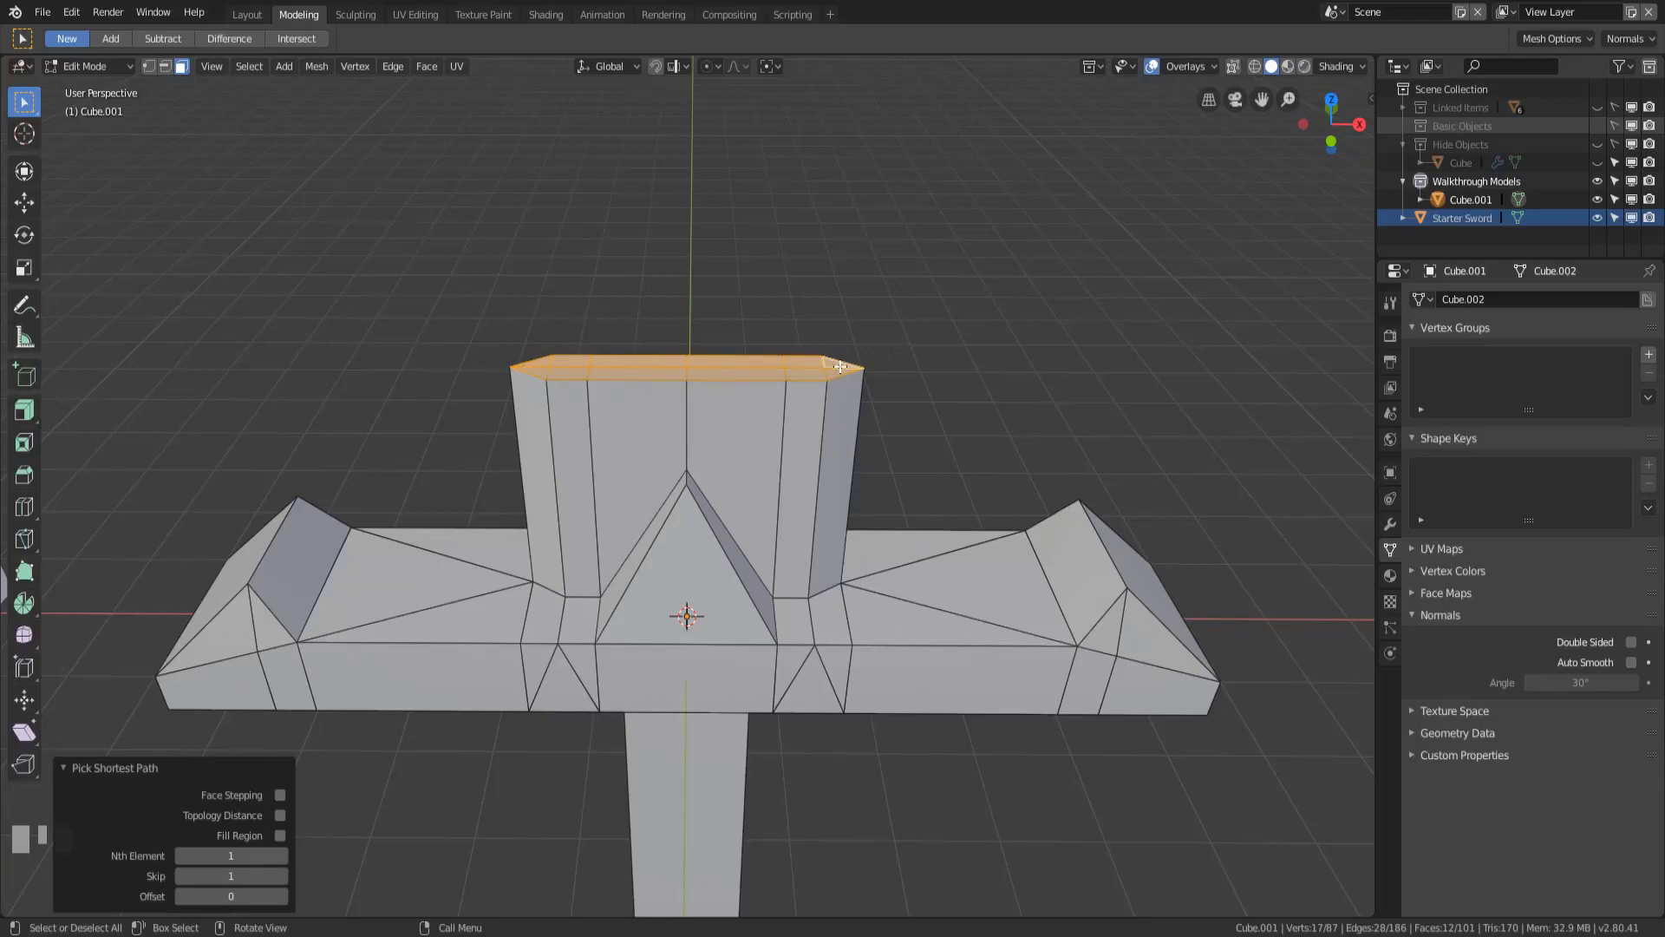
{"action": "key", "text": "KP_1"}
{"action": "scroll", "coordinate": [840, 366], "scroll_direction": "down", "scroll_amount": 9}
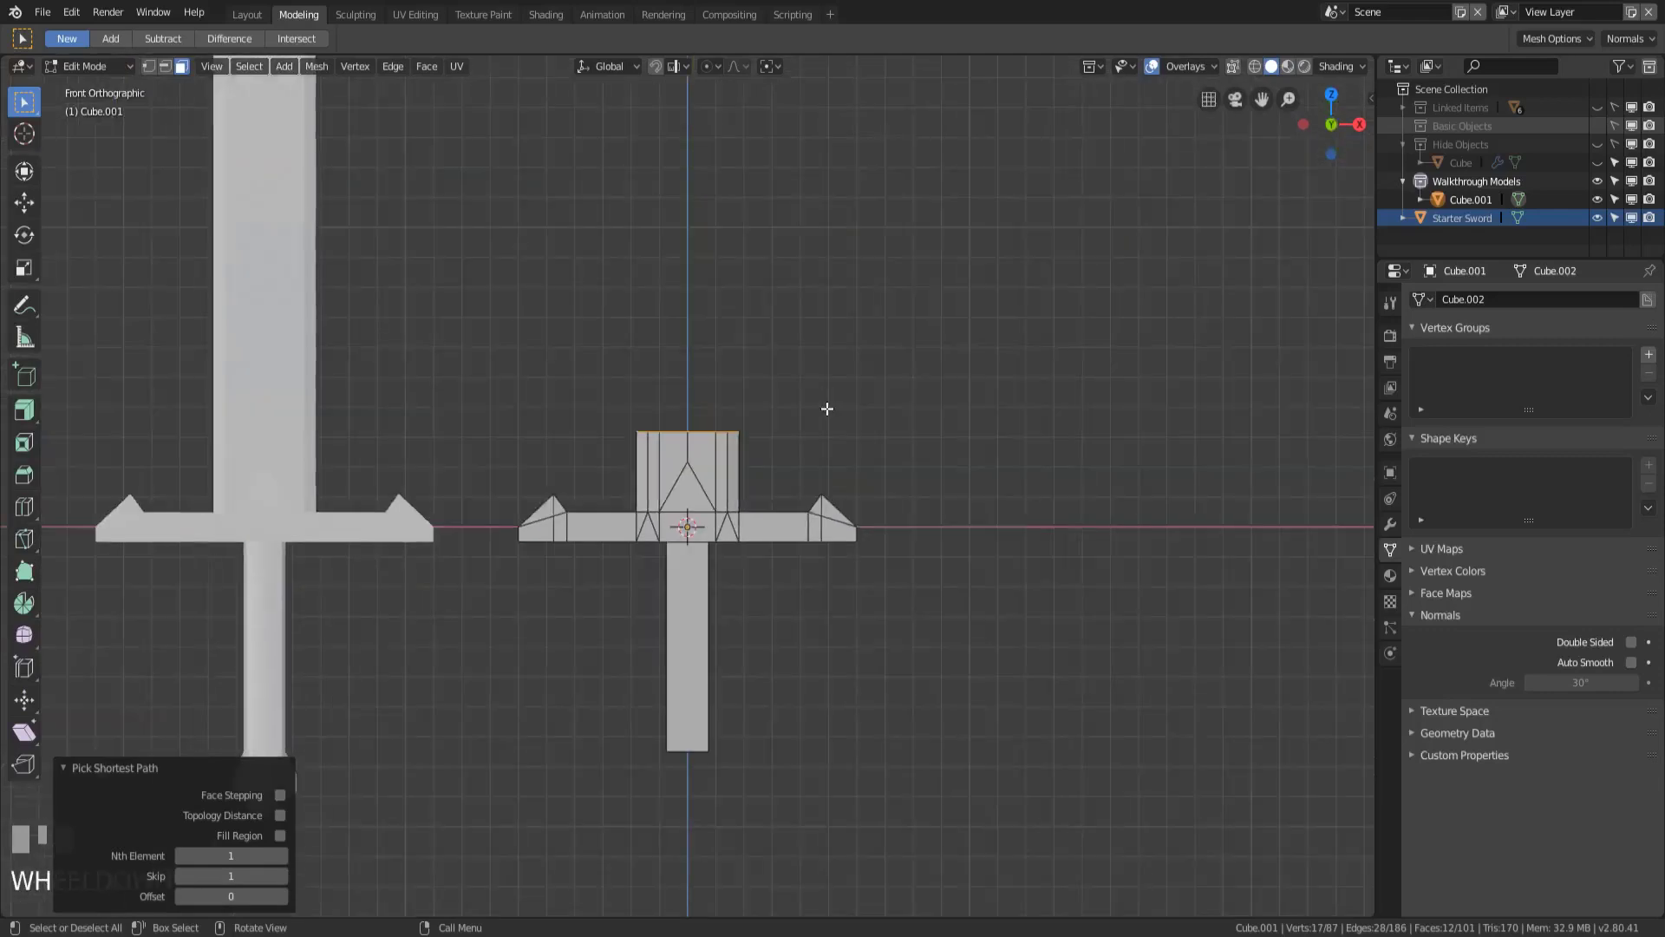
{"action": "middle_click_drag", "start_coordinate": [784, 383], "coordinate": [759, 564], "text": "shift"}
{"action": "key", "text": "e"}
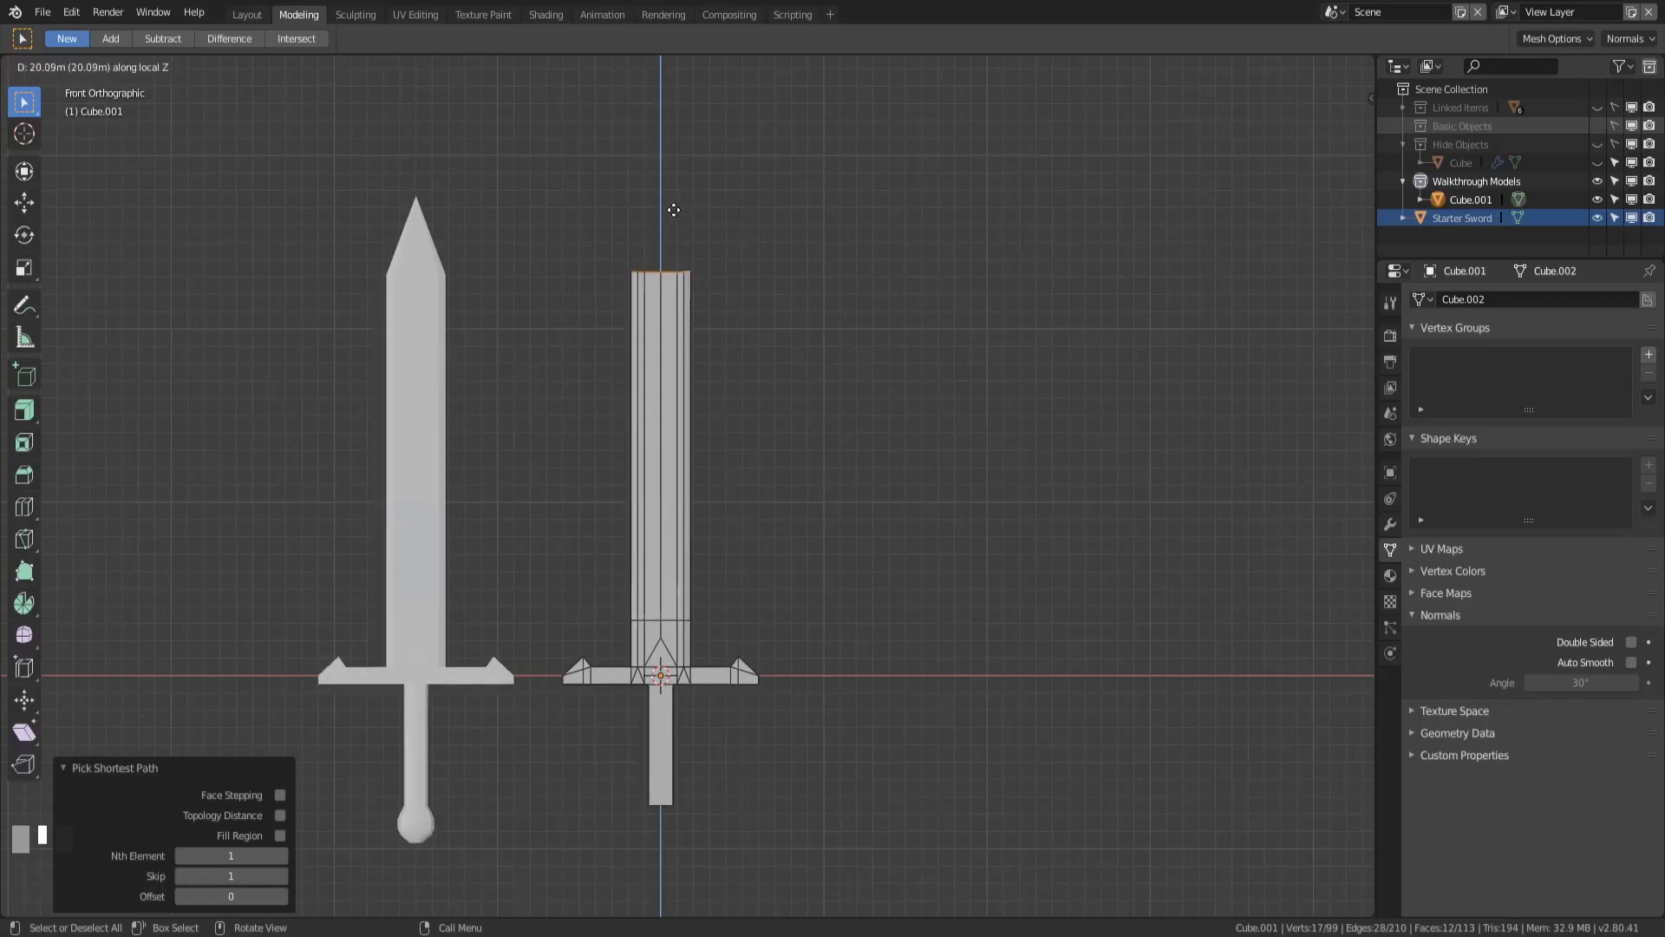
{"action": "type", "text": "20"}
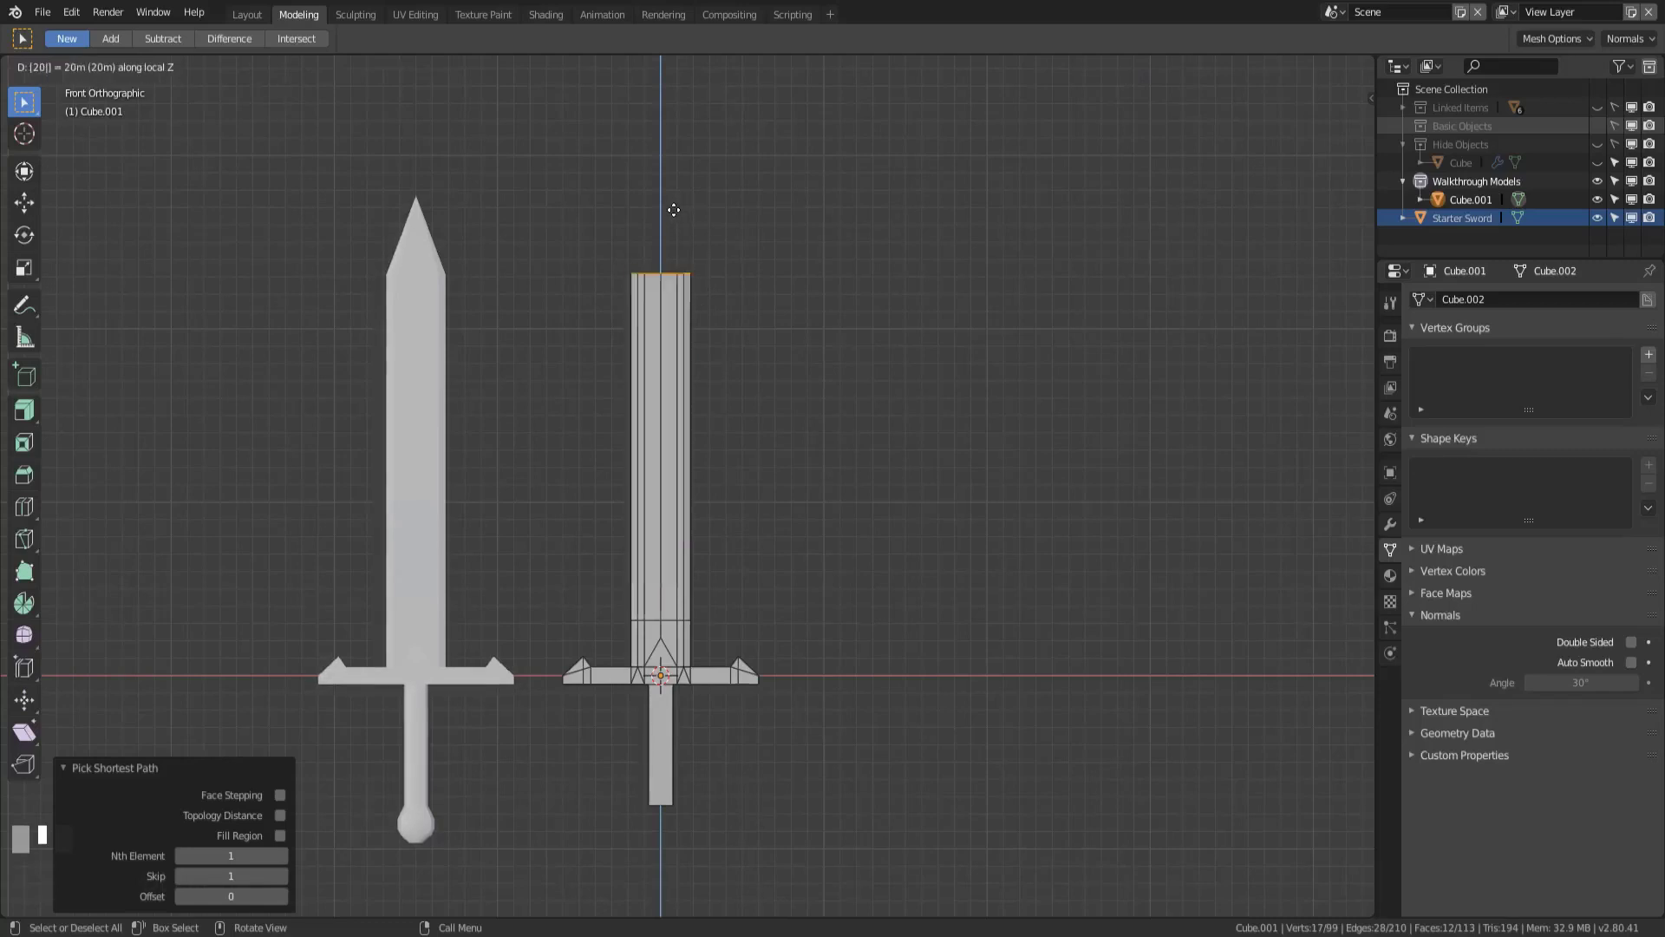
{"action": "key", "text": "Return"}
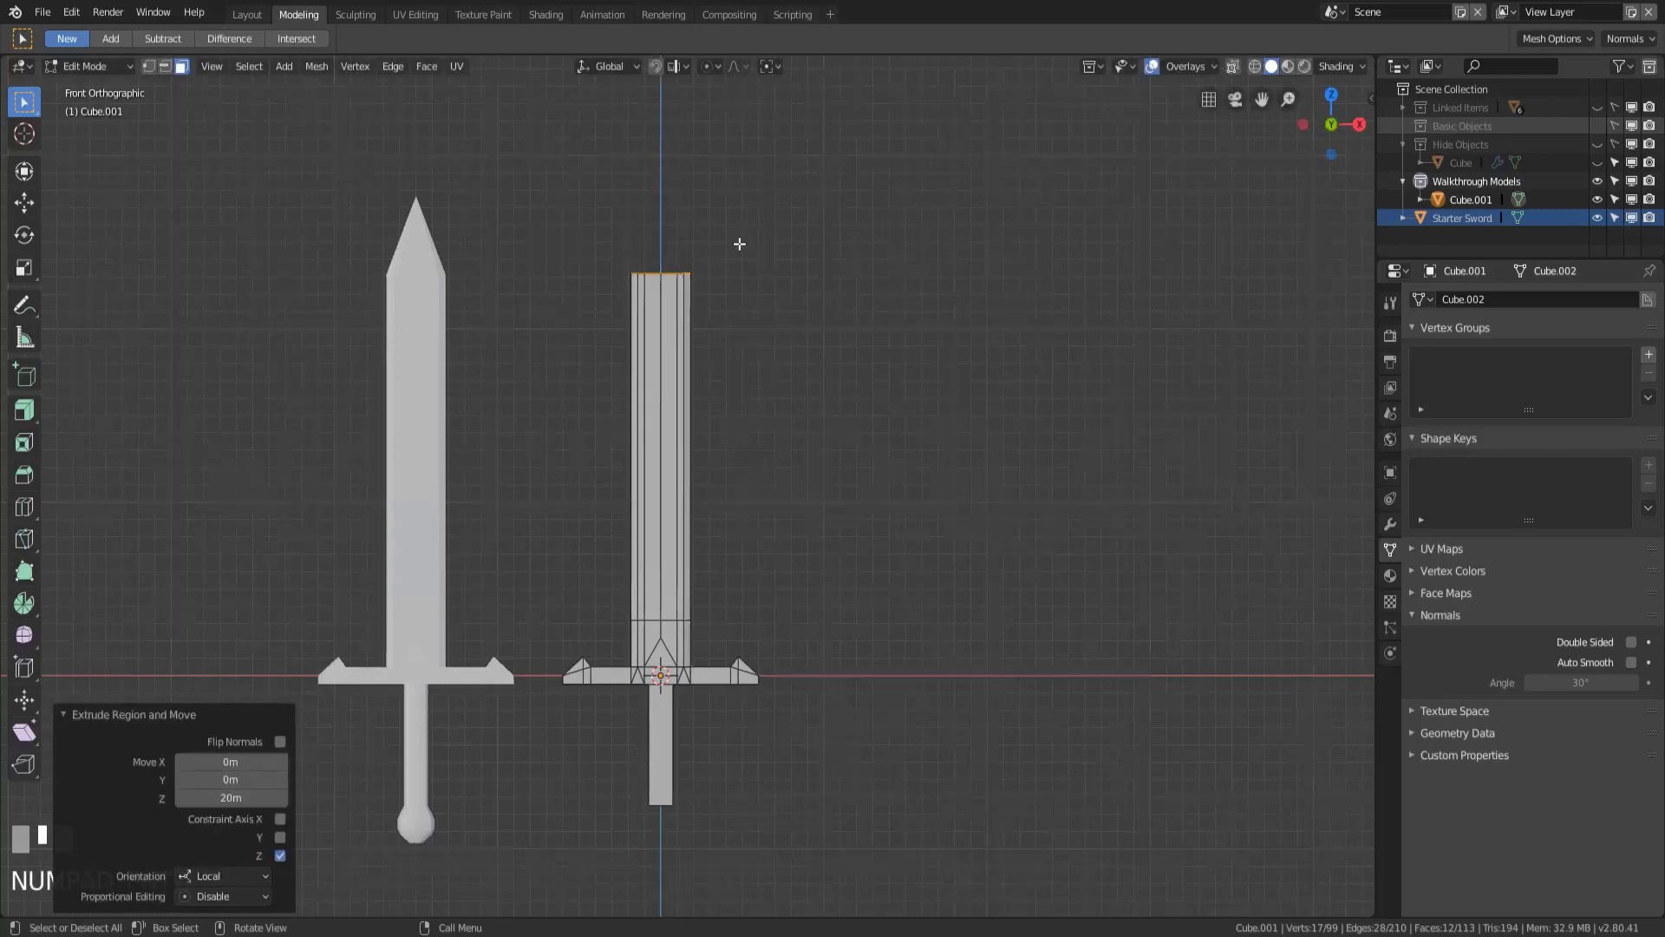
- Delete all the selected faces that cap the upper end of the blade
{"action": "middle_click_drag", "start_coordinate": [740, 245], "coordinate": [739, 320]}
{"action": "scroll", "coordinate": [681, 381], "scroll_direction": "up", "scroll_amount": 2}
{"action": "scroll", "coordinate": [682, 382], "scroll_direction": "up", "scroll_amount": 4, "text": "shift"}
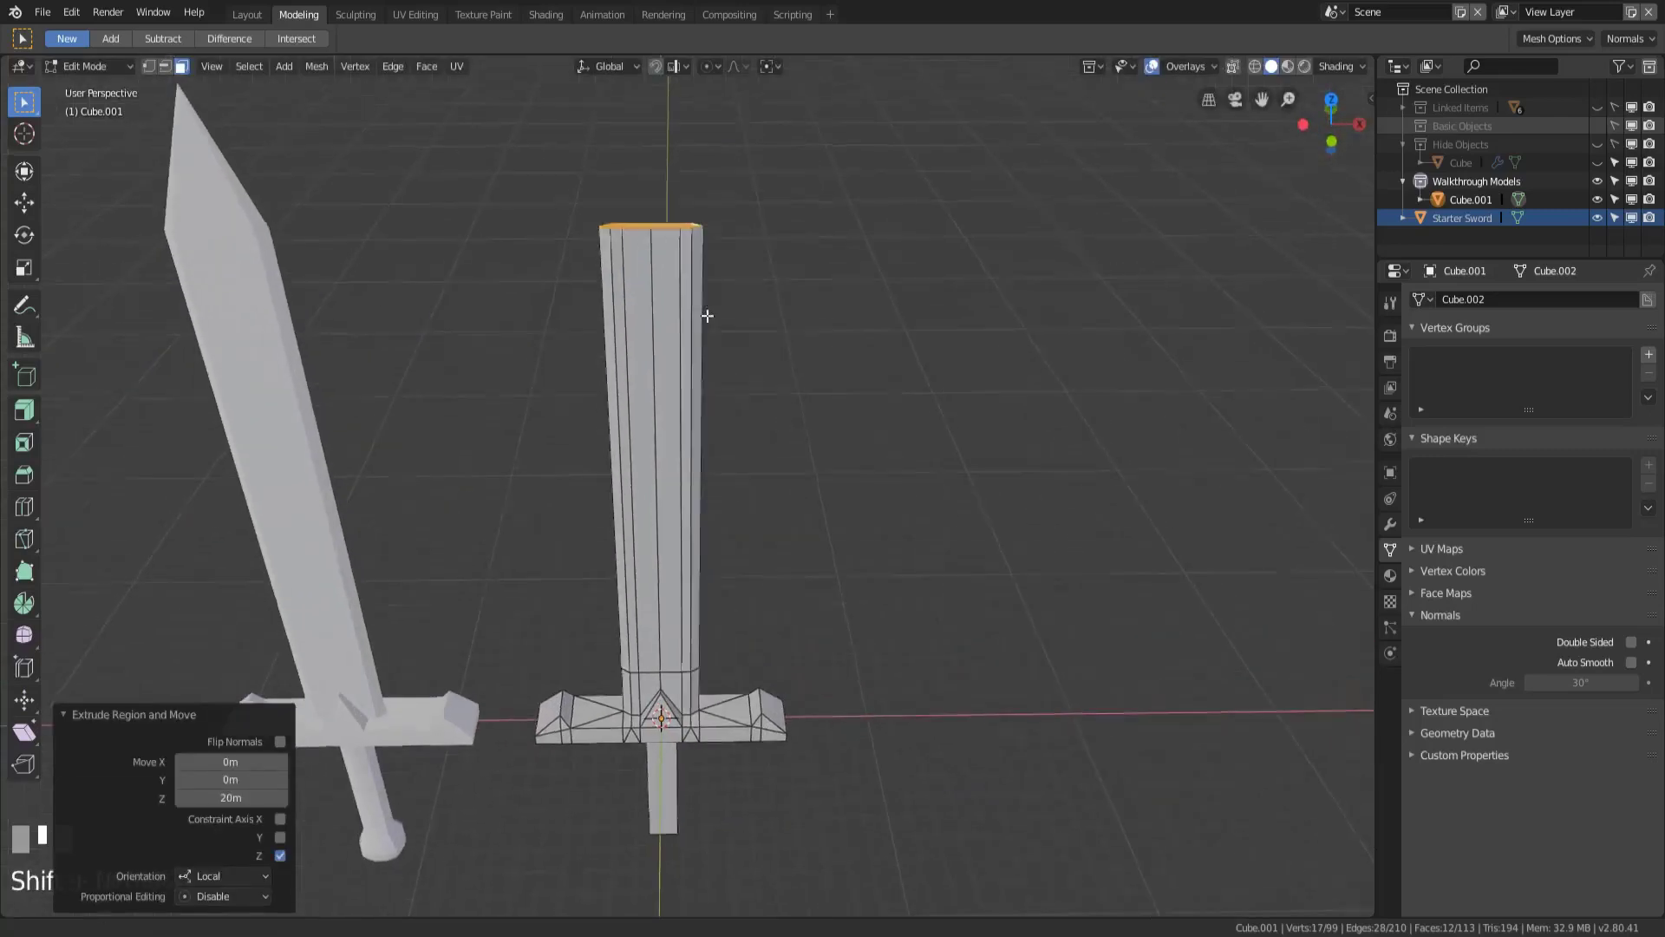
{"action": "scroll", "coordinate": [674, 380], "scroll_direction": "up", "scroll_amount": 3}
{"action": "scroll", "coordinate": [674, 380], "scroll_direction": "up", "scroll_amount": 3, "text": "shift"}
{"action": "scroll", "coordinate": [695, 476], "scroll_direction": "up", "scroll_amount": 4}
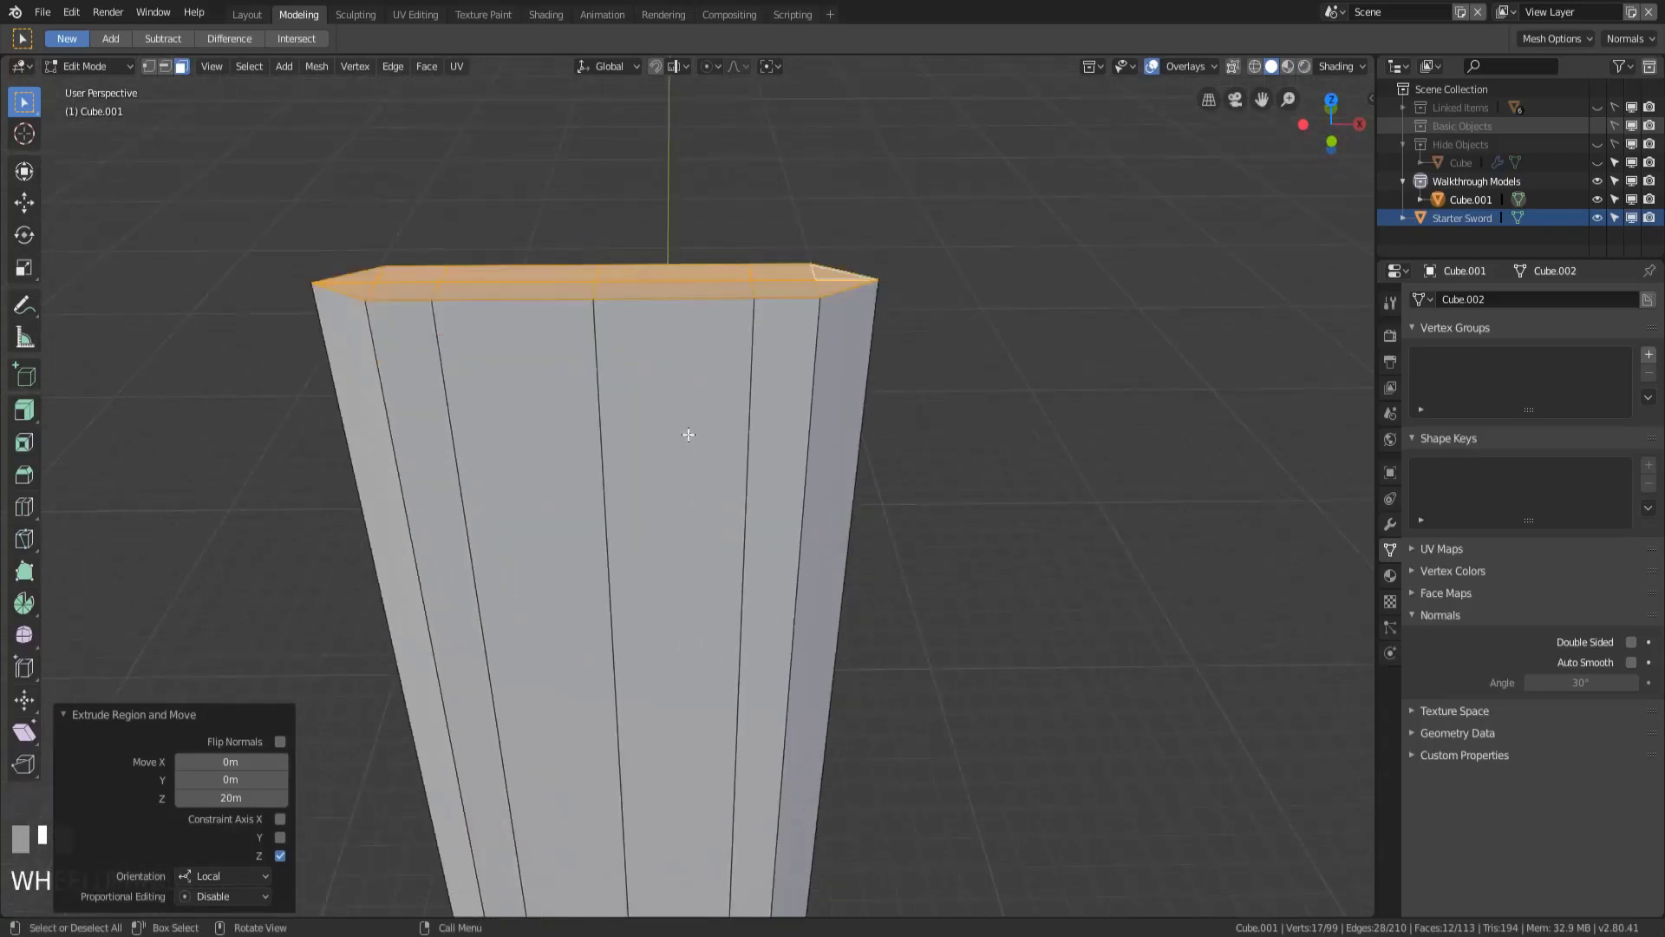
{"action": "scroll", "coordinate": [688, 439], "scroll_direction": "up", "scroll_amount": 2, "text": "shift"}
{"action": "scroll", "coordinate": [725, 365], "scroll_direction": "down", "scroll_amount": 2}
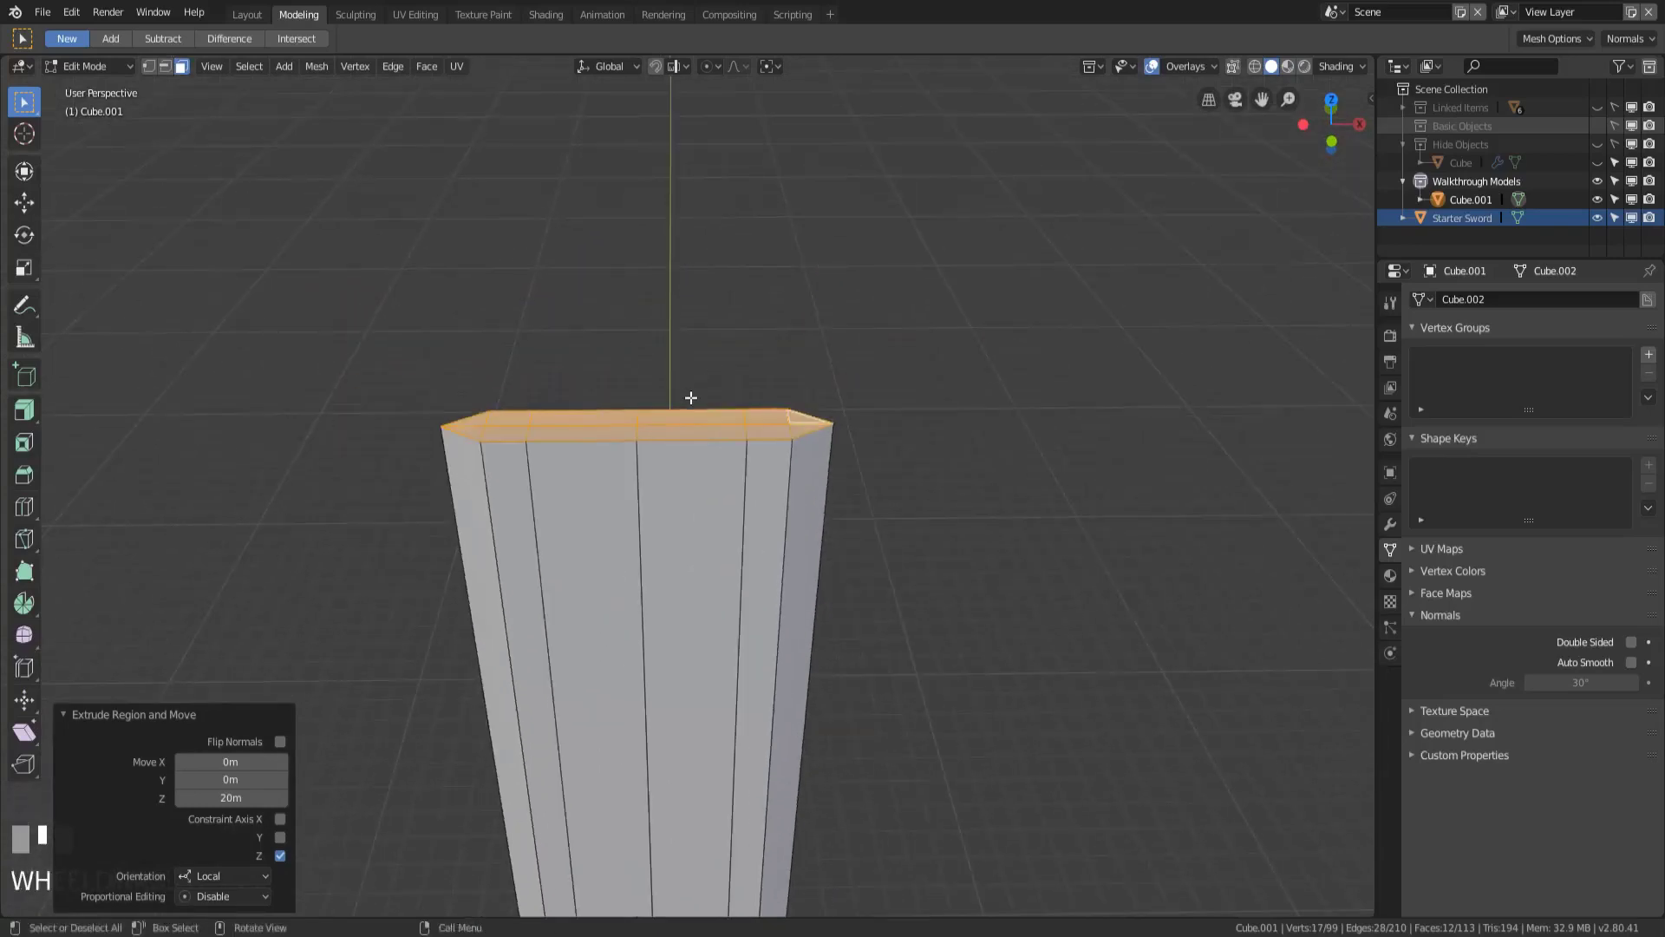
{"action": "key", "text": "x"}
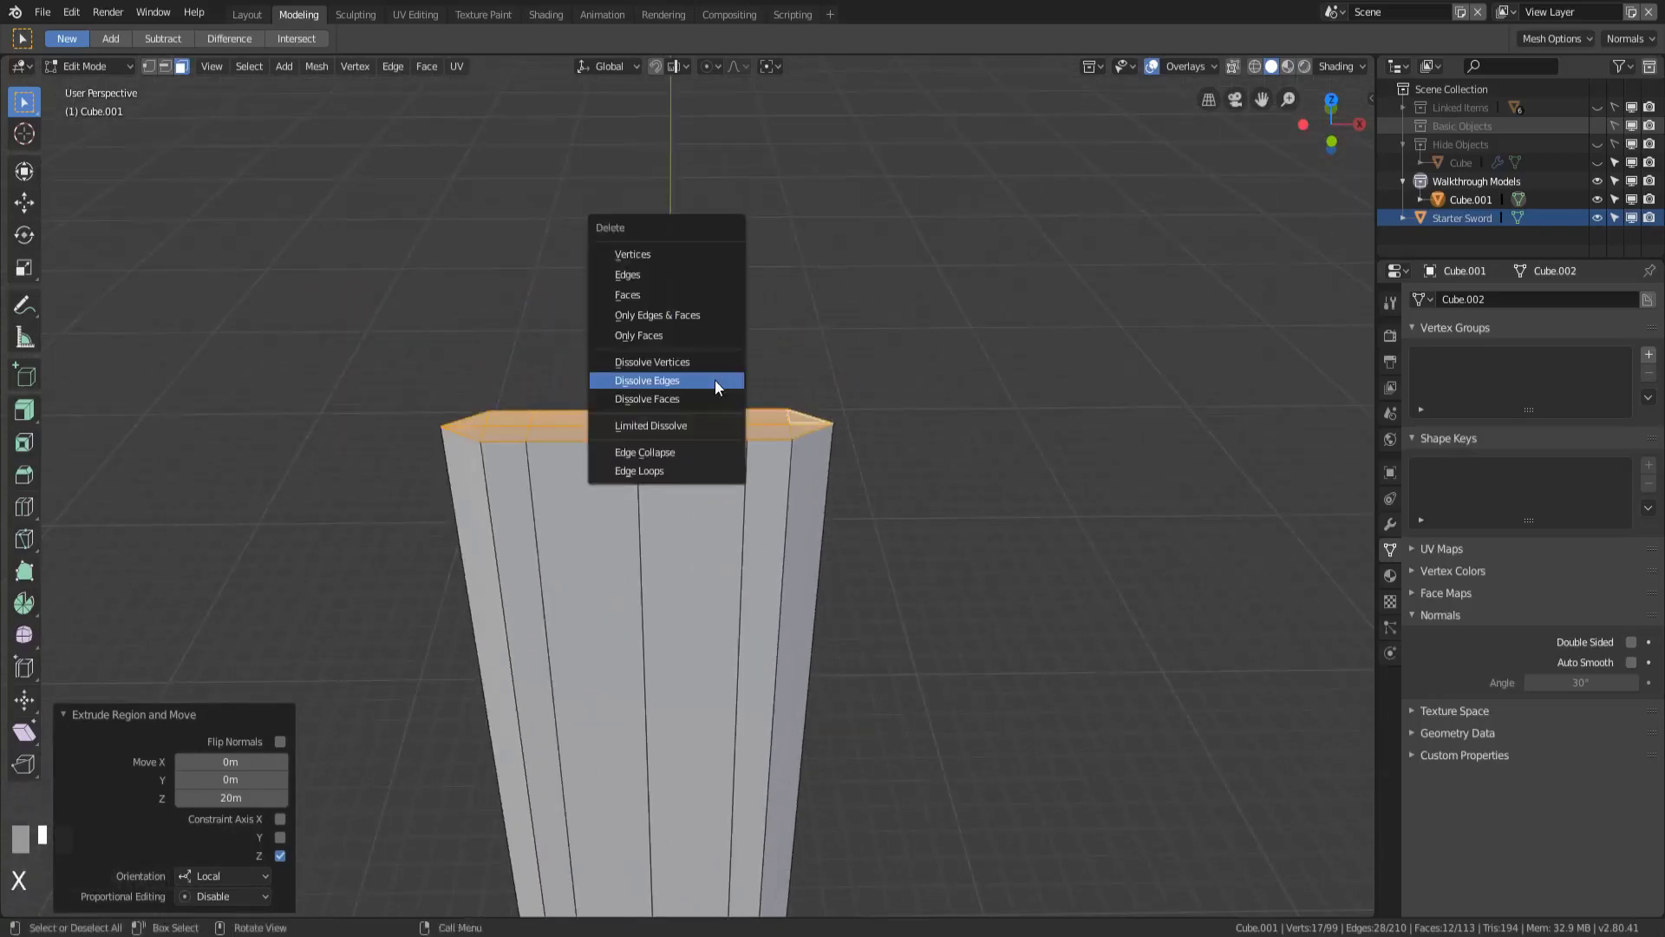
{"action": "left_click", "coordinate": [692, 297]}
- Fill the open edge loop at the blade's upper end with a single face
{"action": "key", "text": "2"}
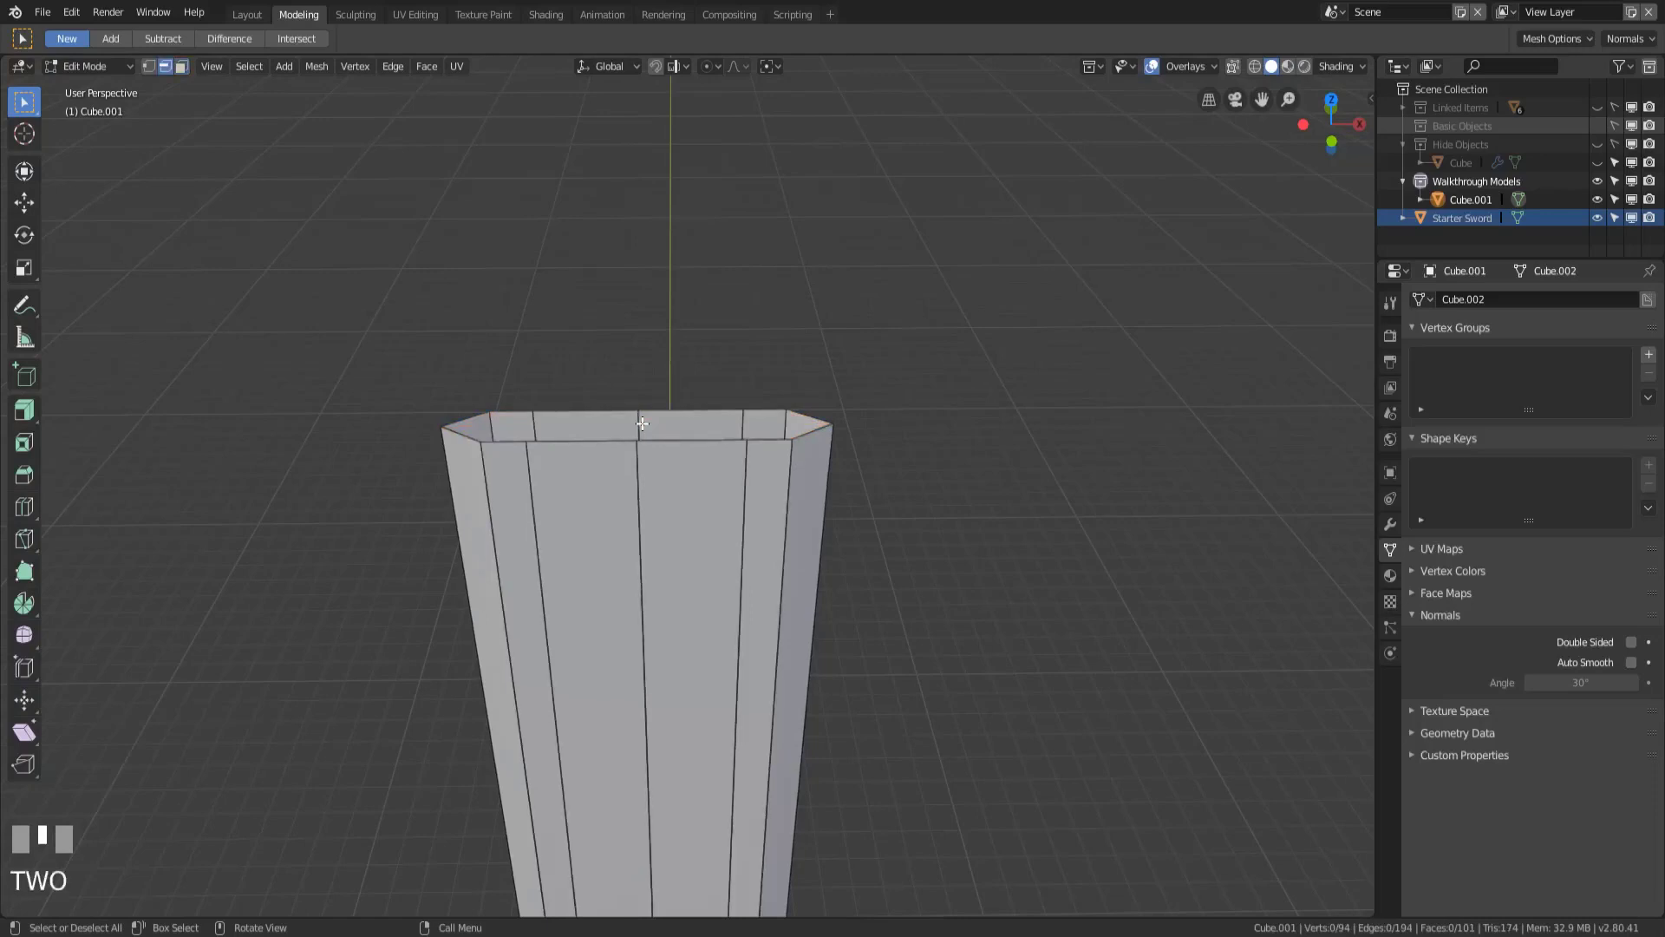
{"action": "left_click", "coordinate": [548, 441], "text": "alt"}
{"action": "key", "text": "f"}
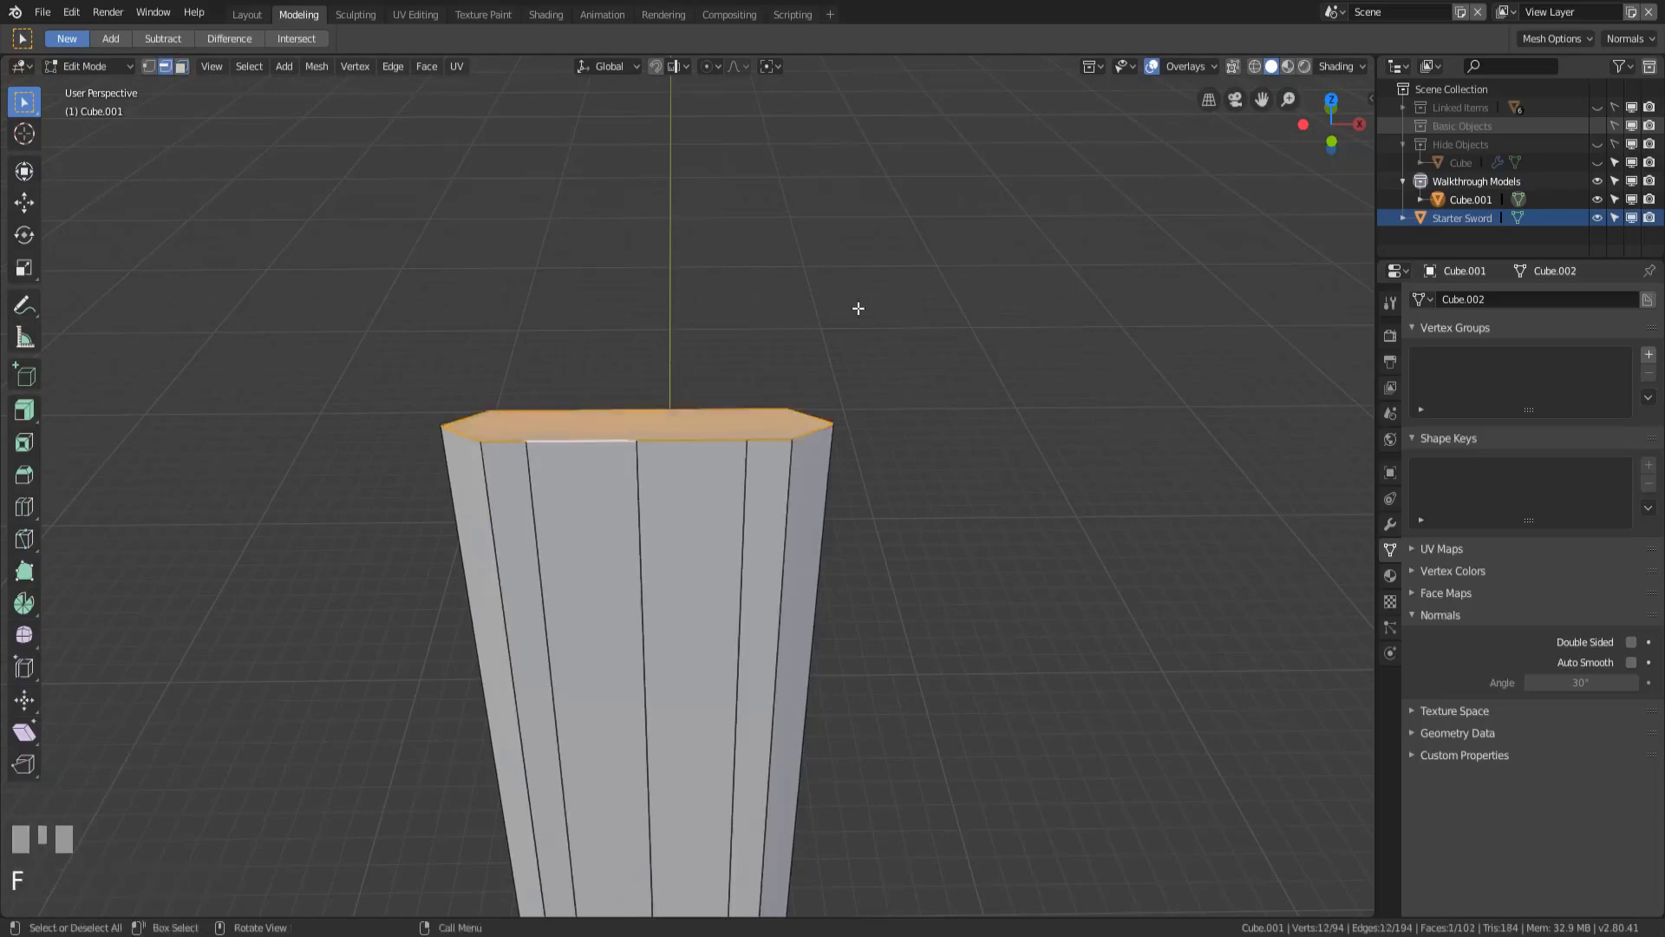
- Connect the two middle vertices on opposite long sides of the blade's end face with an edge across it
{"action": "key", "text": "1"}
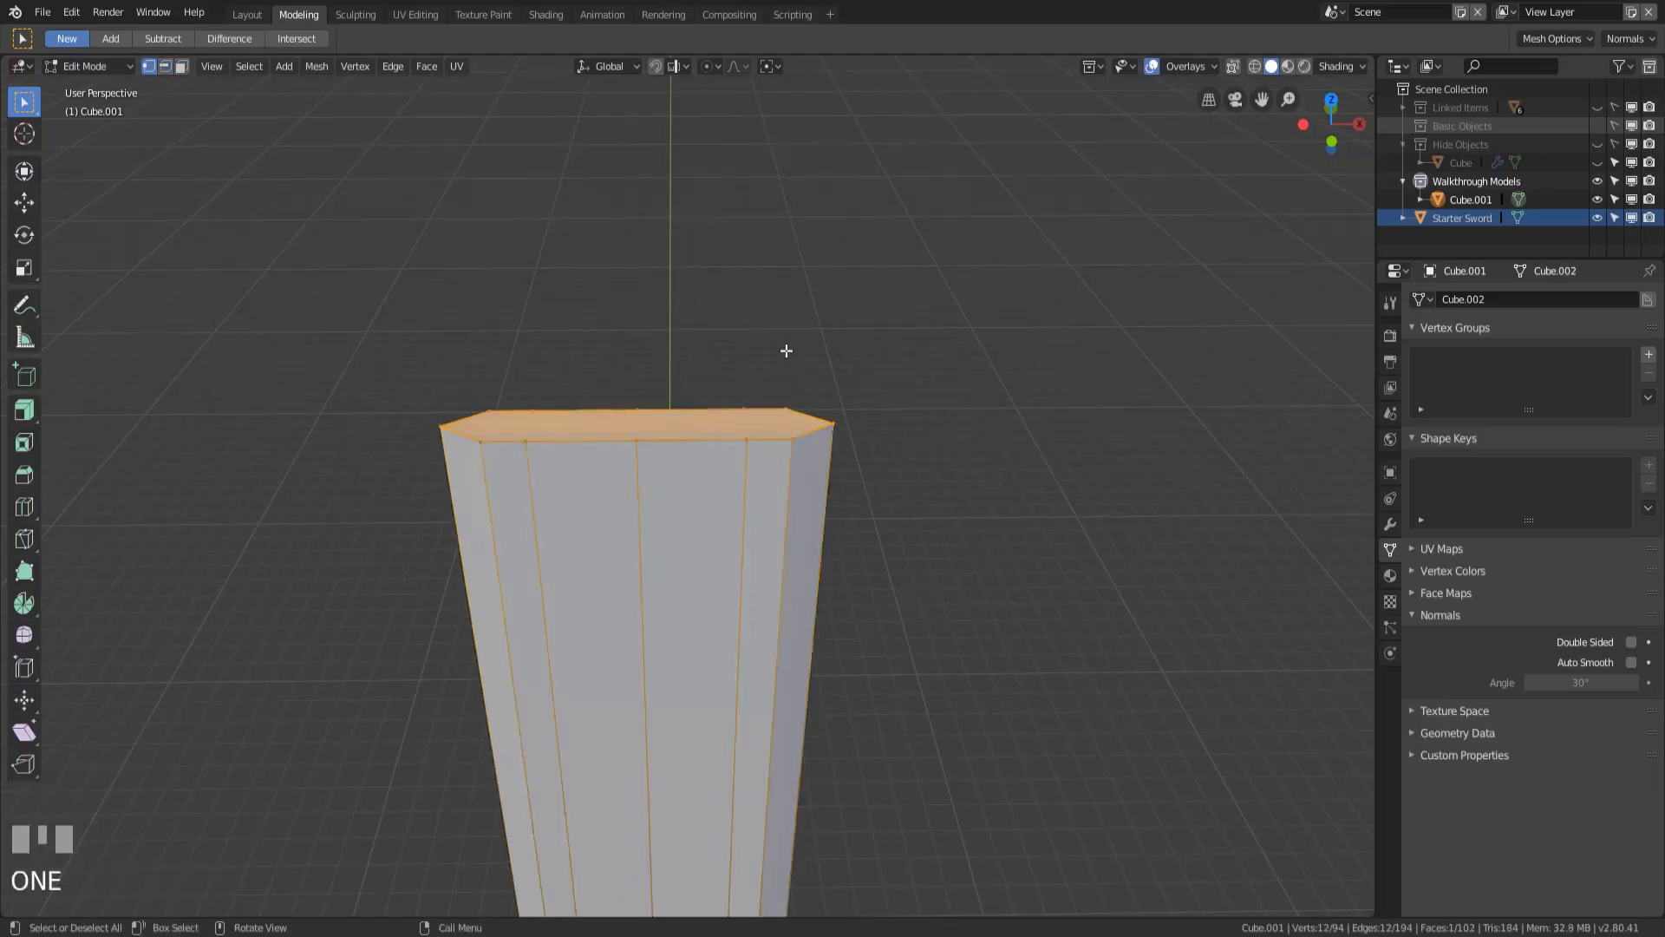
{"action": "left_click", "coordinate": [643, 409]}
{"action": "key", "text": "KP_7"}
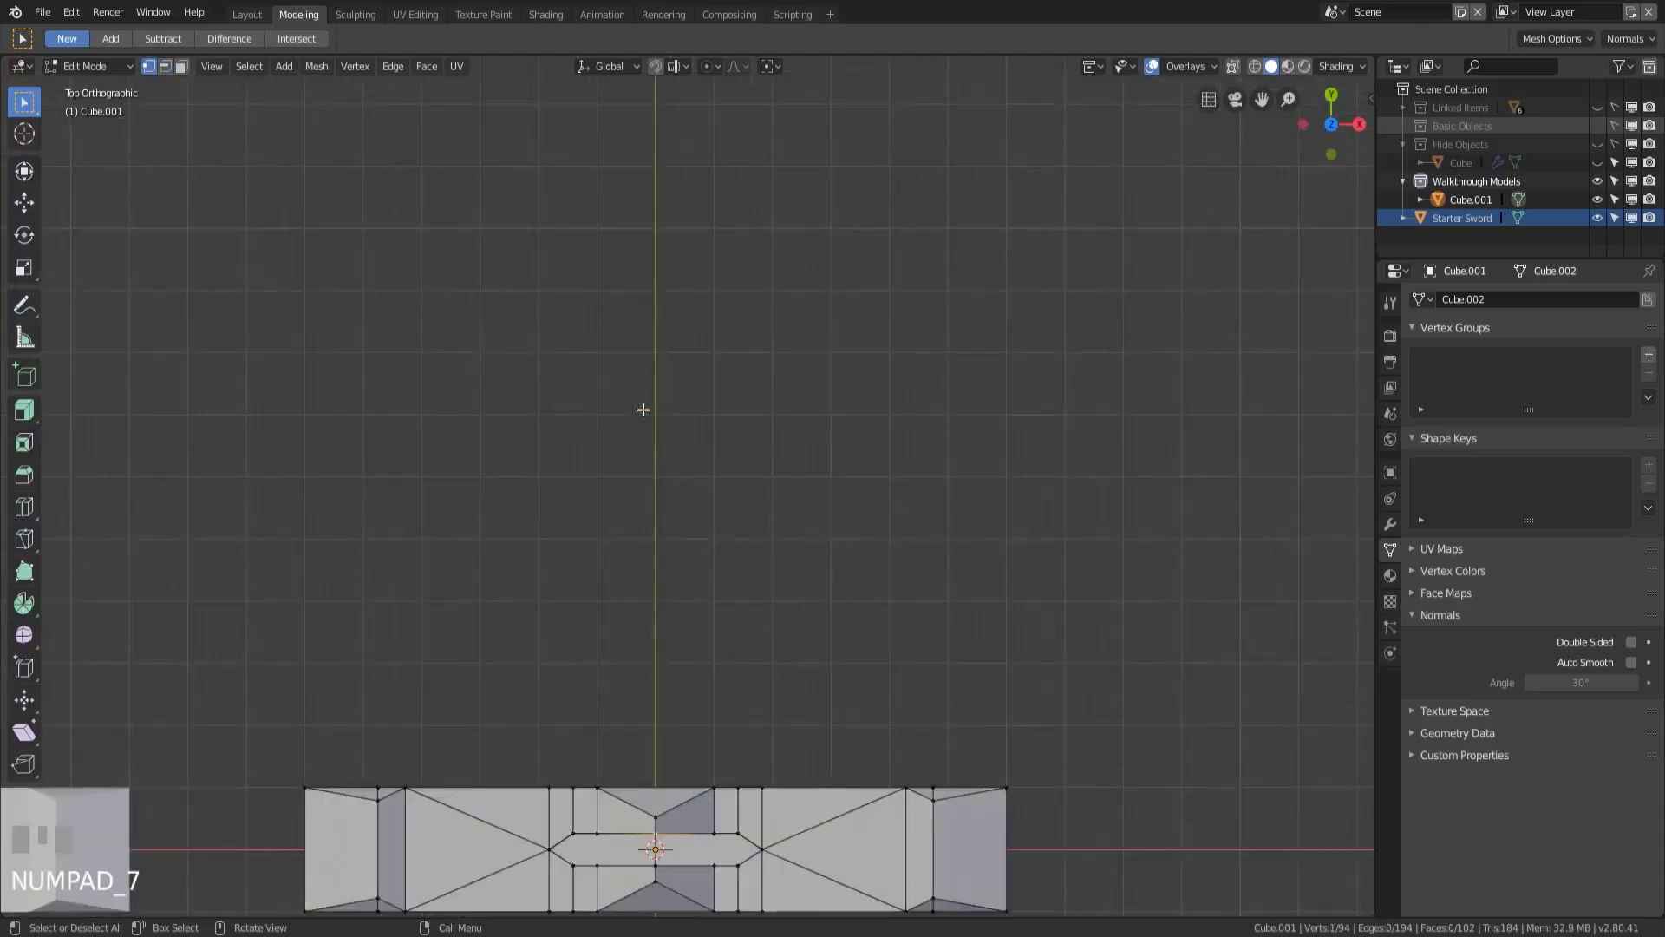
{"action": "middle_click_drag", "start_coordinate": [643, 409], "coordinate": [750, 391], "text": "shift"}
{"action": "scroll", "coordinate": [740, 442], "scroll_direction": "up", "scroll_amount": 2}
{"action": "scroll", "coordinate": [740, 442], "scroll_direction": "up", "scroll_amount": 2}
{"action": "scroll", "coordinate": [755, 428], "scroll_direction": "down", "scroll_amount": 4}
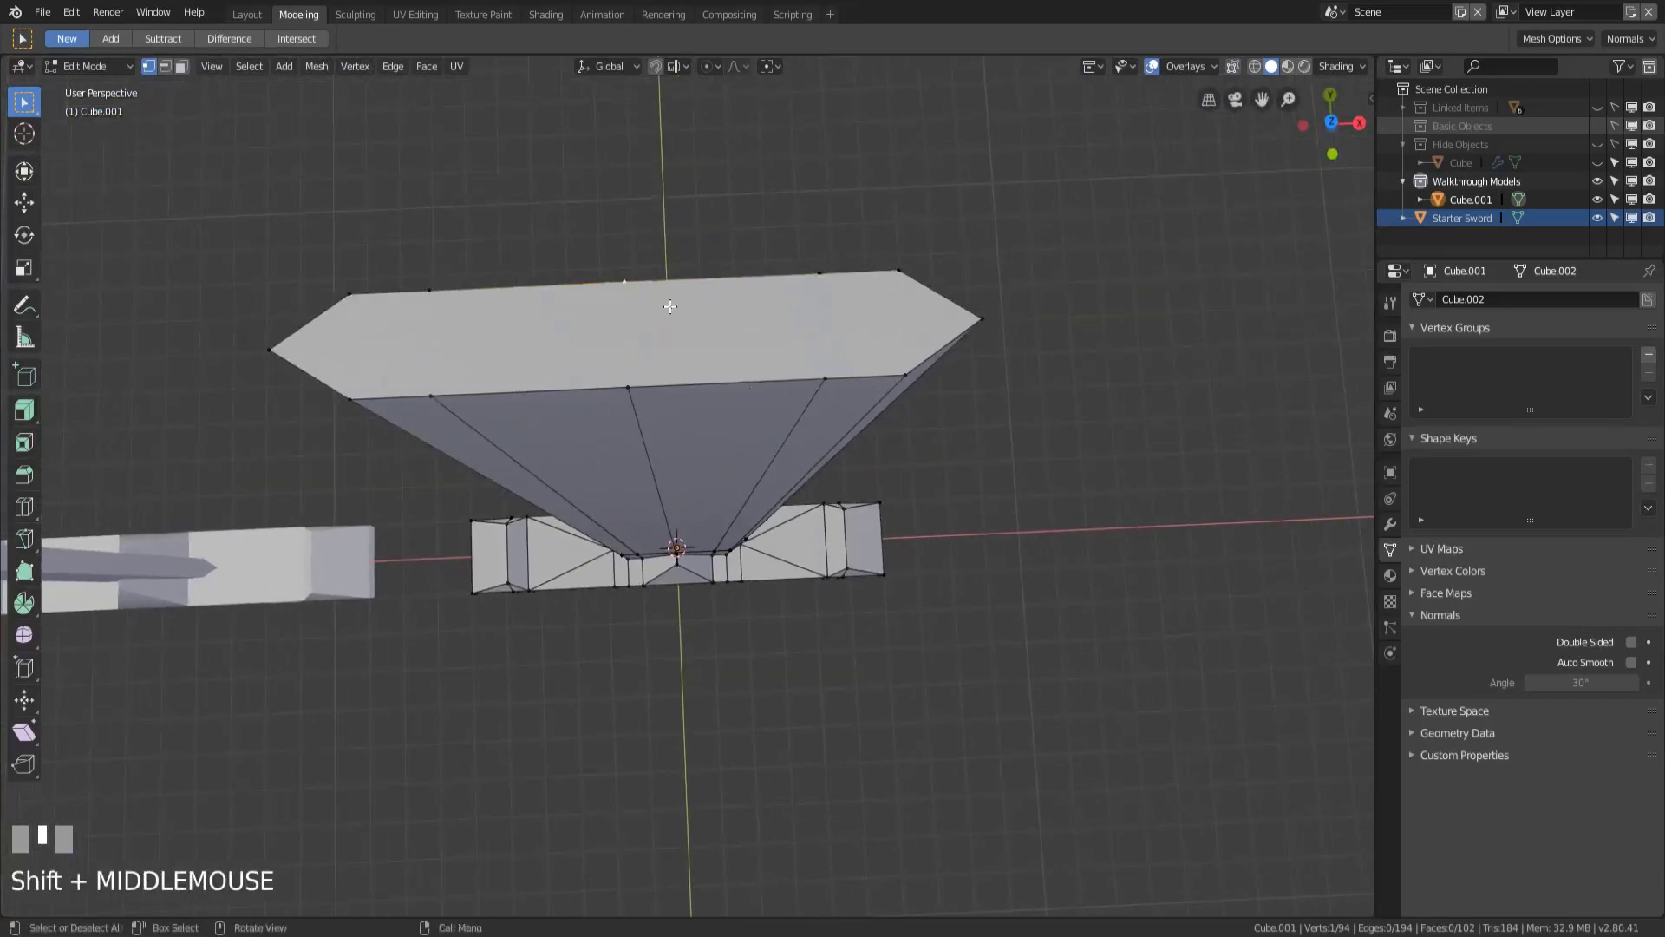
{"action": "left_click", "coordinate": [642, 392], "text": "shift"}
{"action": "key", "text": "j"}
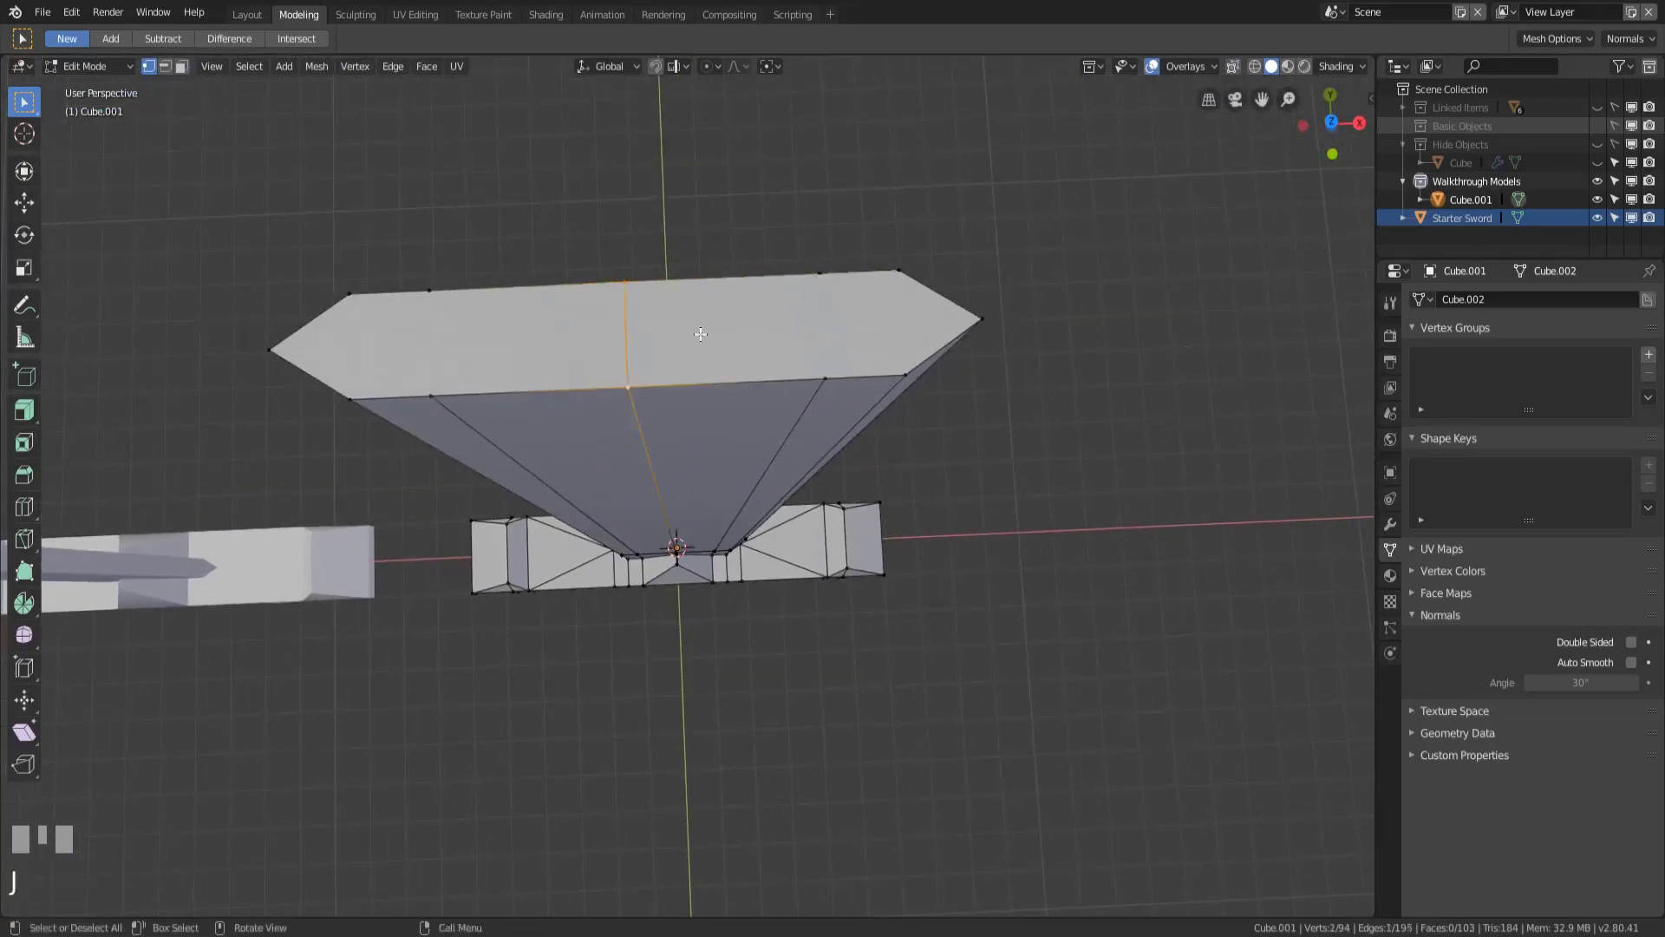
- Connect the inner vertices beside the middle edge diagonally across the blade's end face, crossing at its centre
{"action": "left_click", "coordinate": [820, 272]}
{"action": "left_click", "coordinate": [431, 397], "text": "shift"}
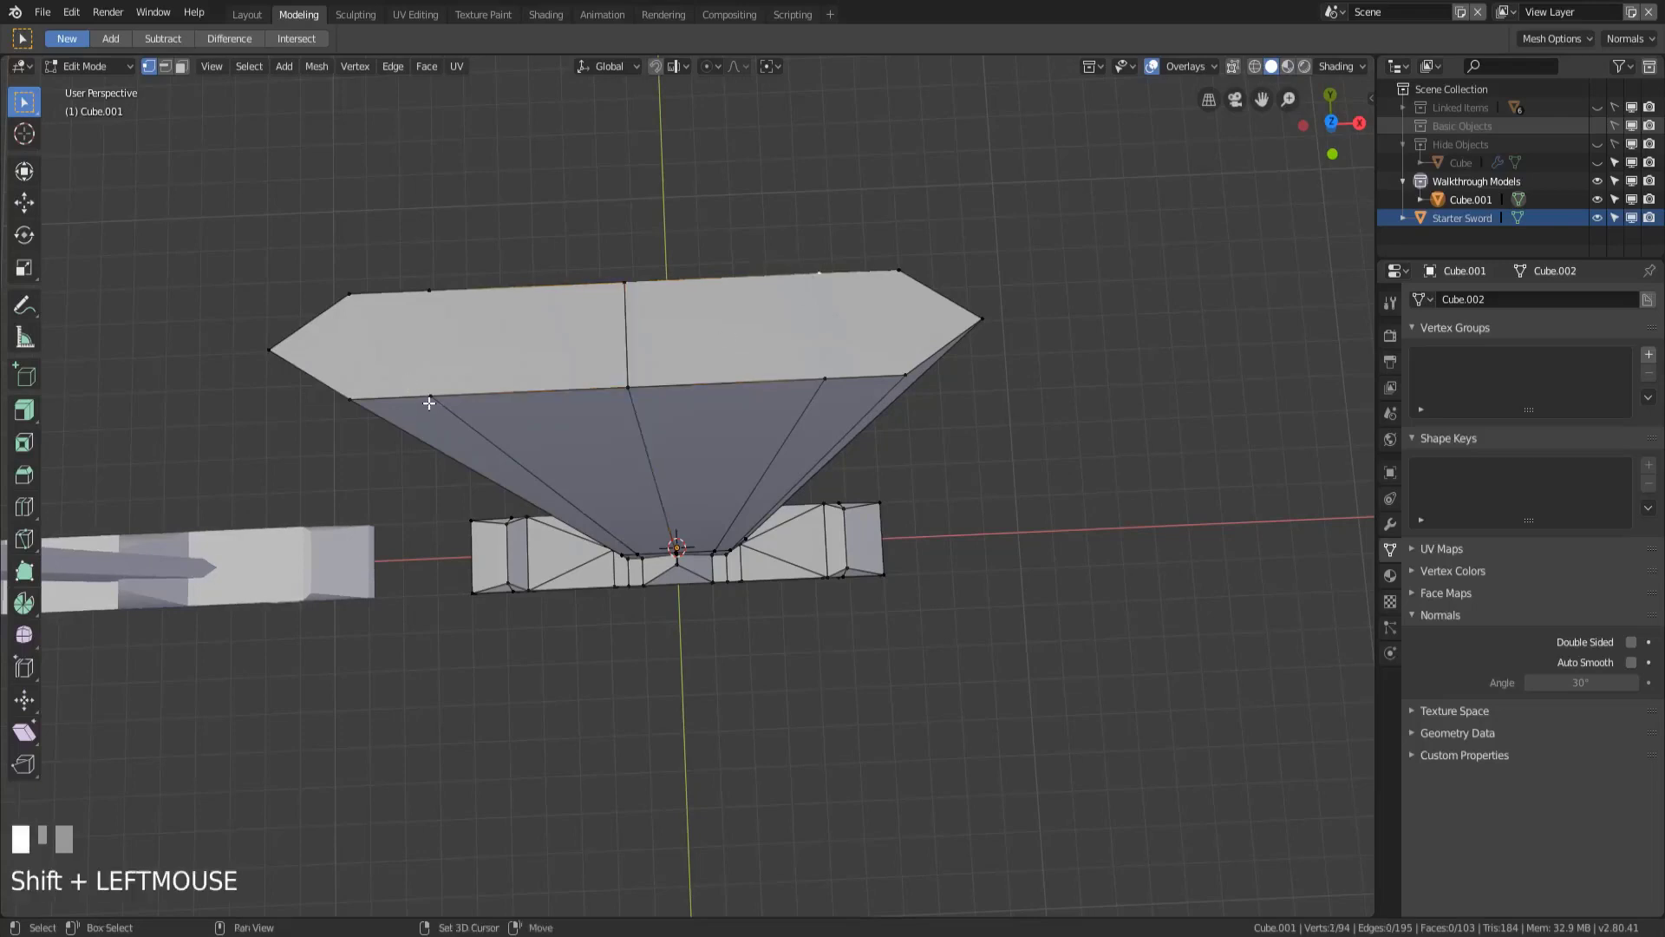
{"action": "key", "text": "j"}
{"action": "left_click", "coordinate": [815, 375]}
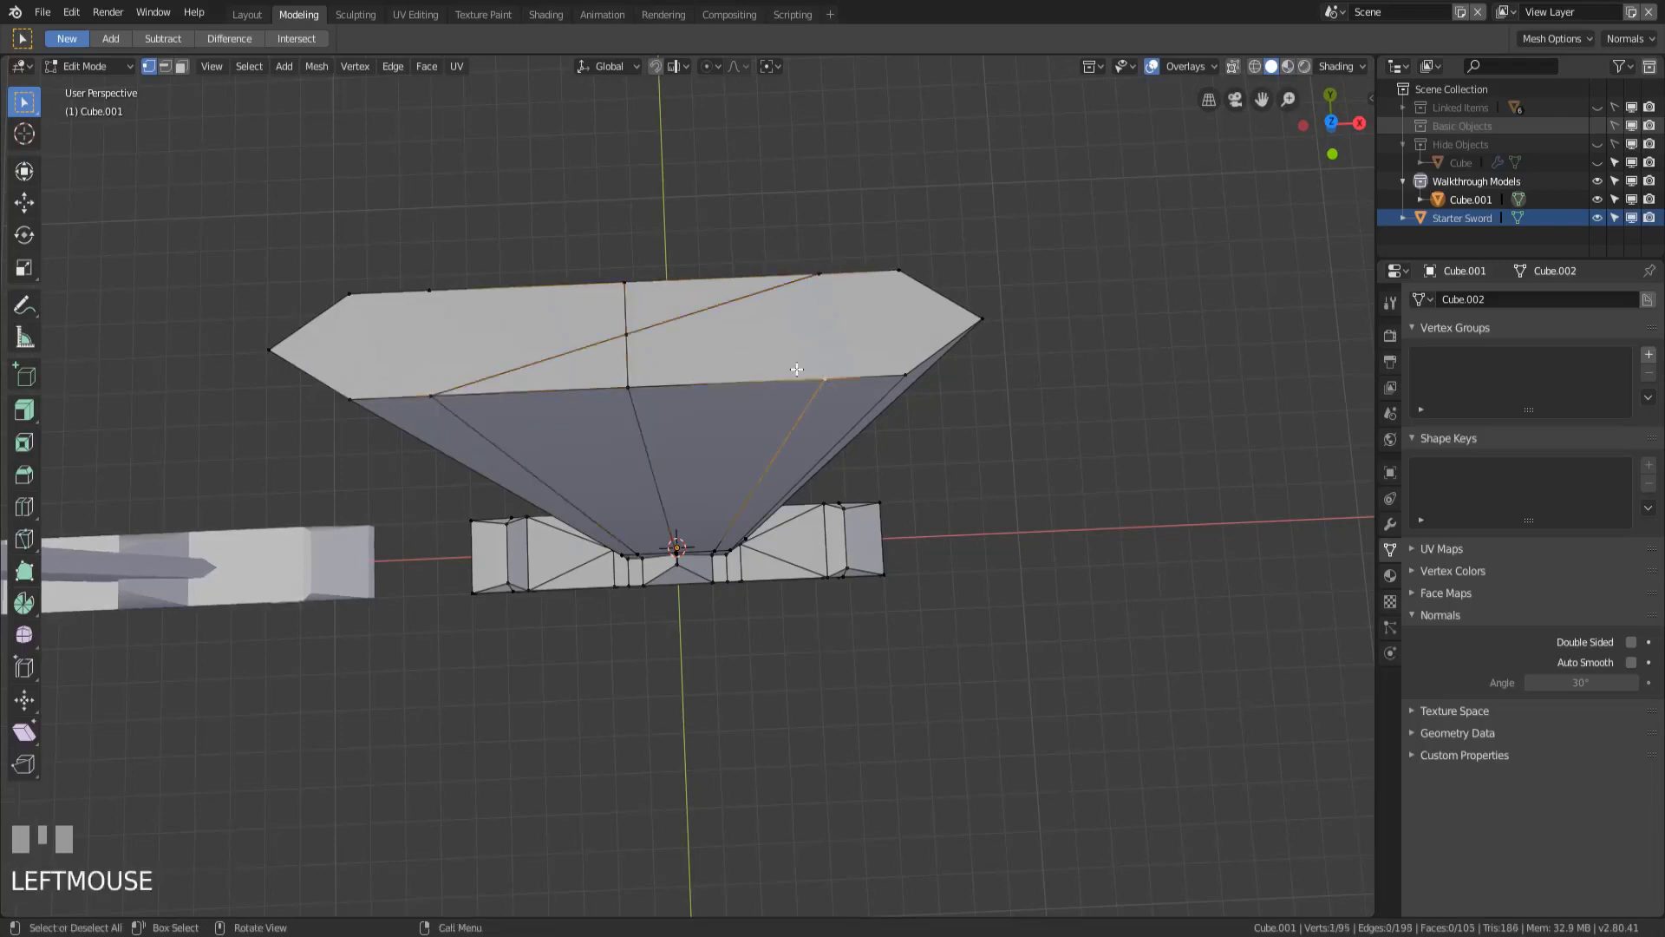
{"action": "left_click", "coordinate": [475, 323], "text": "shift"}
{"action": "key", "text": "j"}
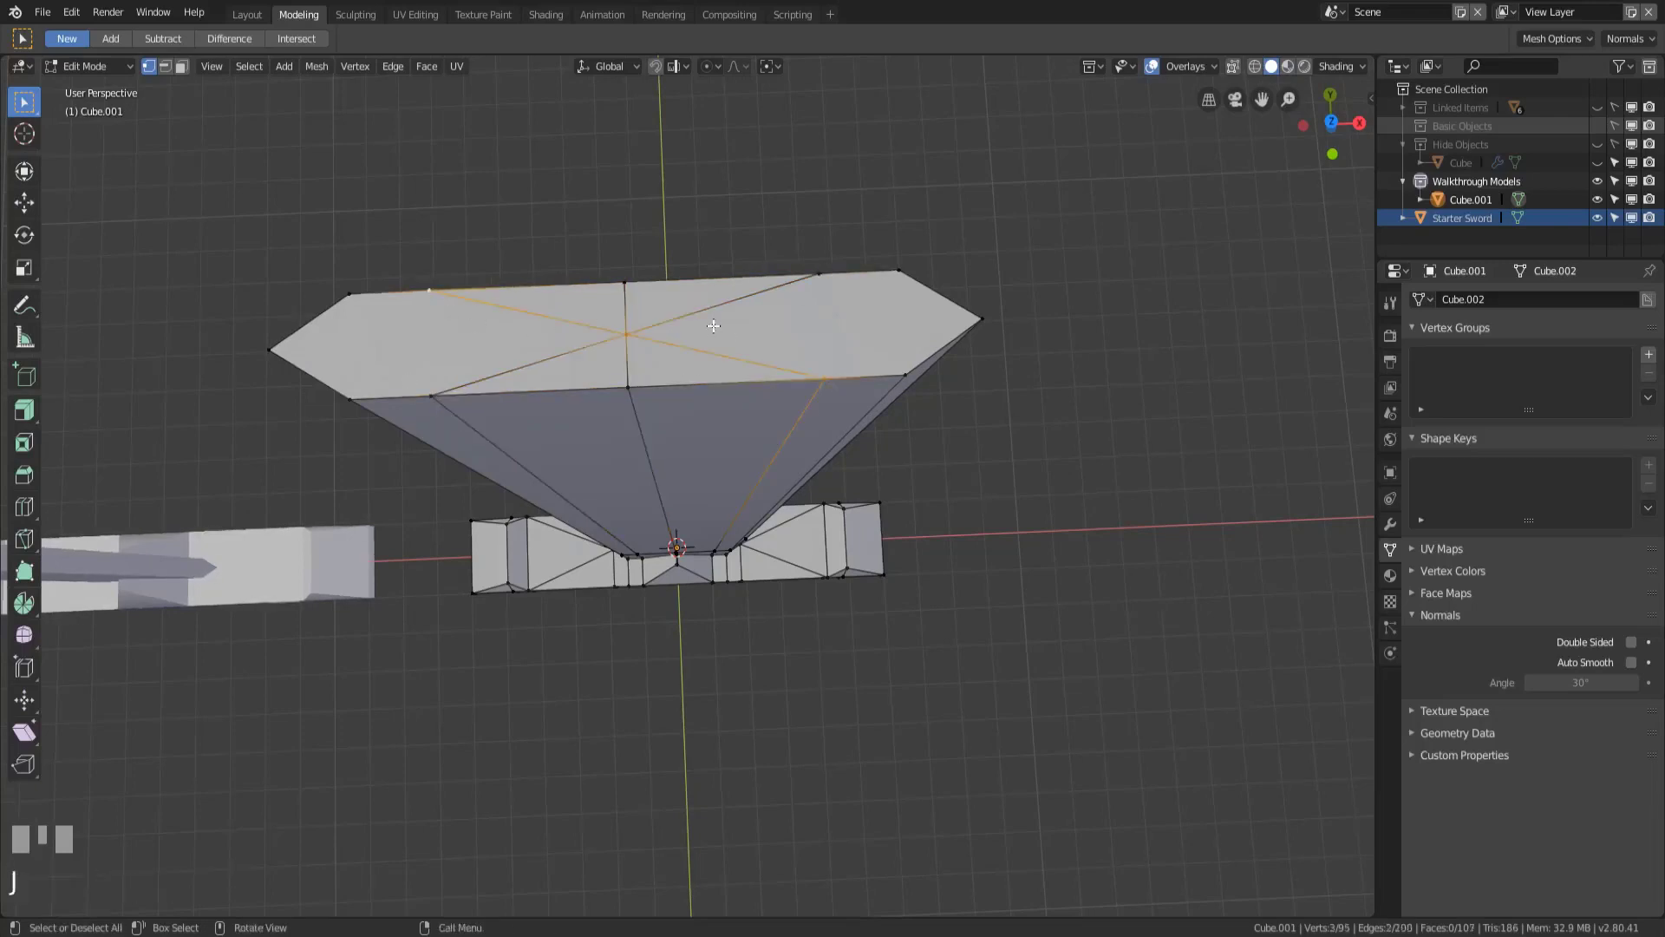
- Connect the two side points and the outer corner vertices of the blade's end face to their opposites through the centre vertex
{"action": "left_click", "coordinate": [989, 316]}
{"action": "left_click", "coordinate": [338, 354], "text": "shift"}
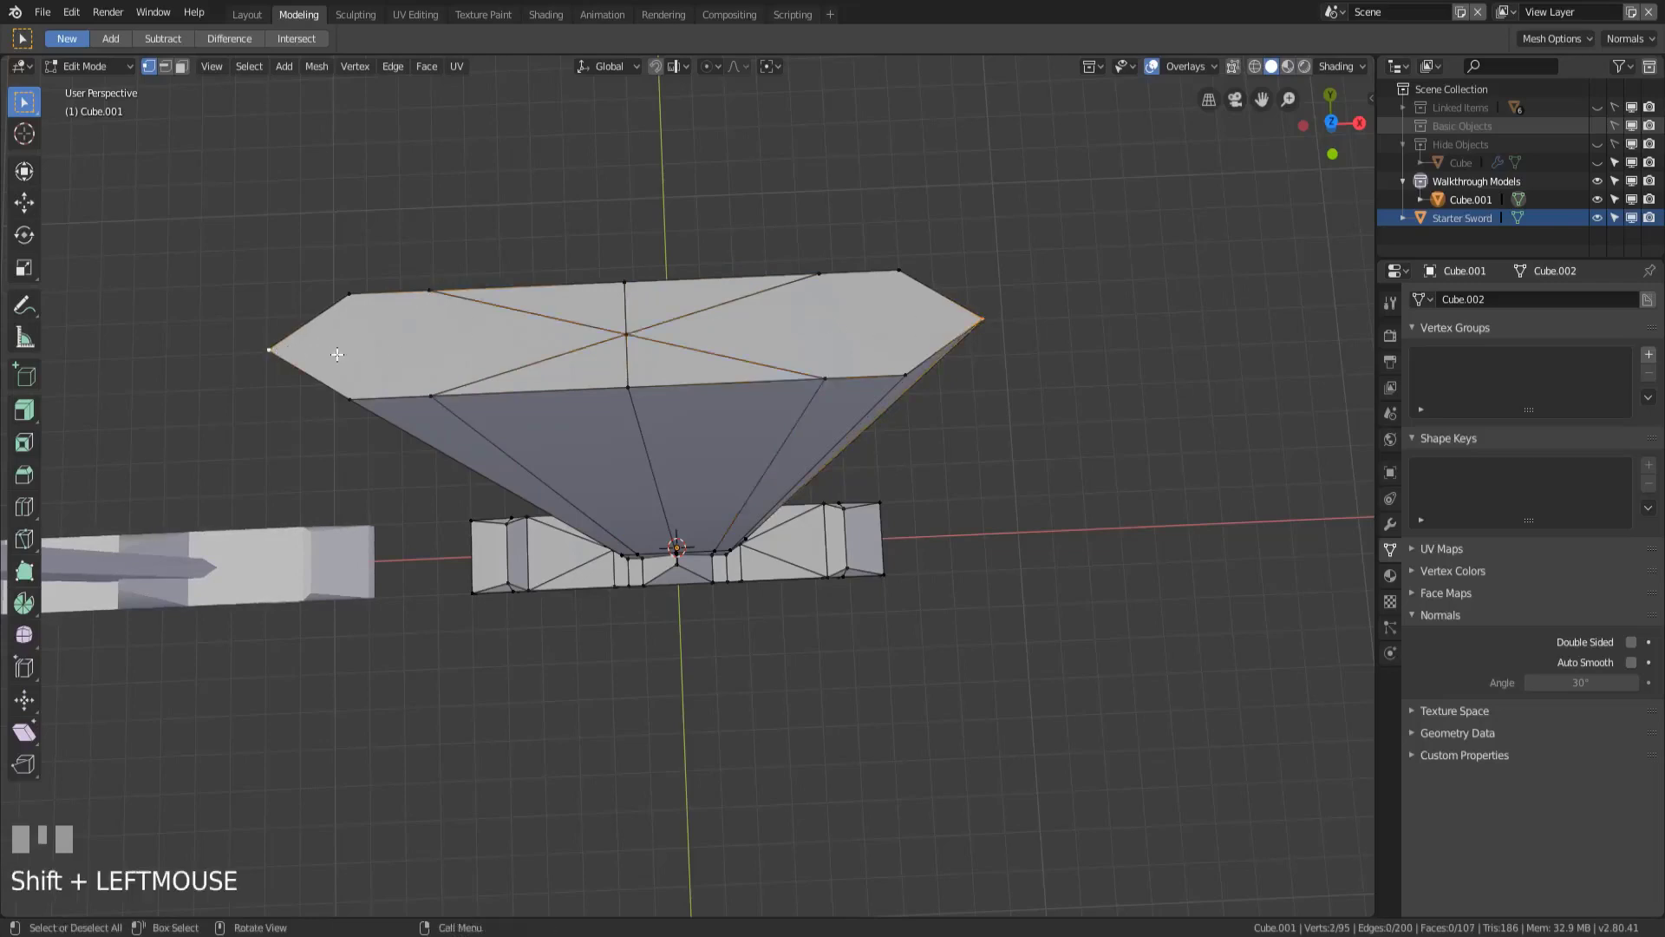
{"action": "key", "text": "j"}
{"action": "left_click", "coordinate": [896, 374]}
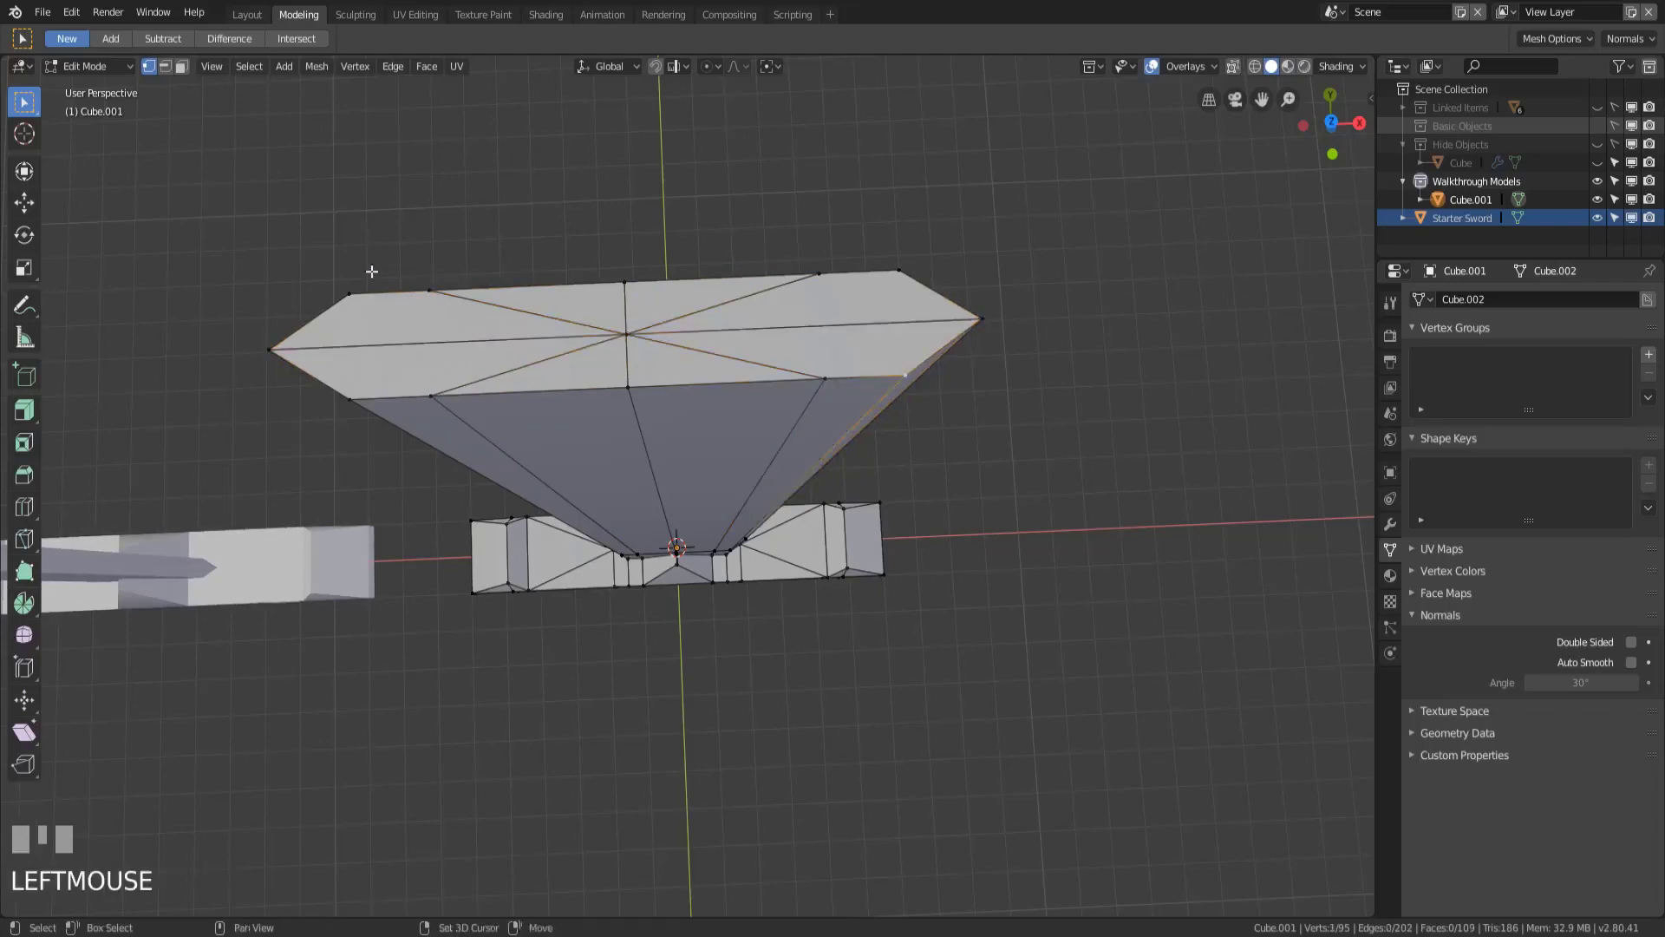
{"action": "left_click", "coordinate": [368, 299], "text": "shift"}
{"action": "key", "text": "j"}
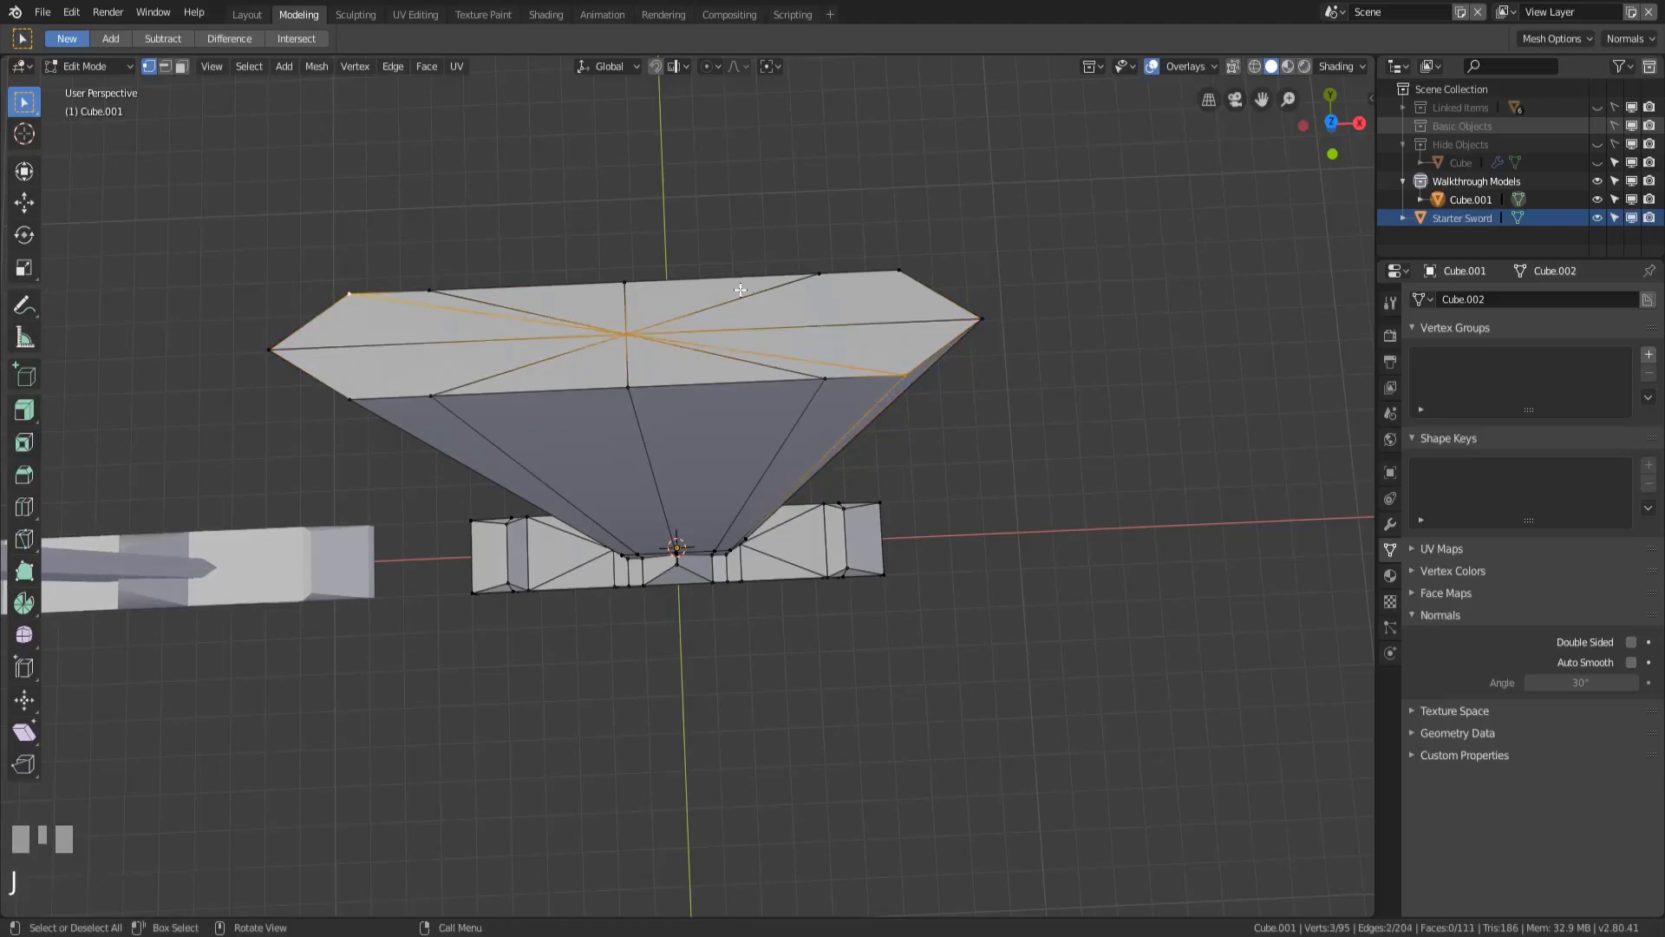
{"action": "left_click", "coordinate": [899, 270]}
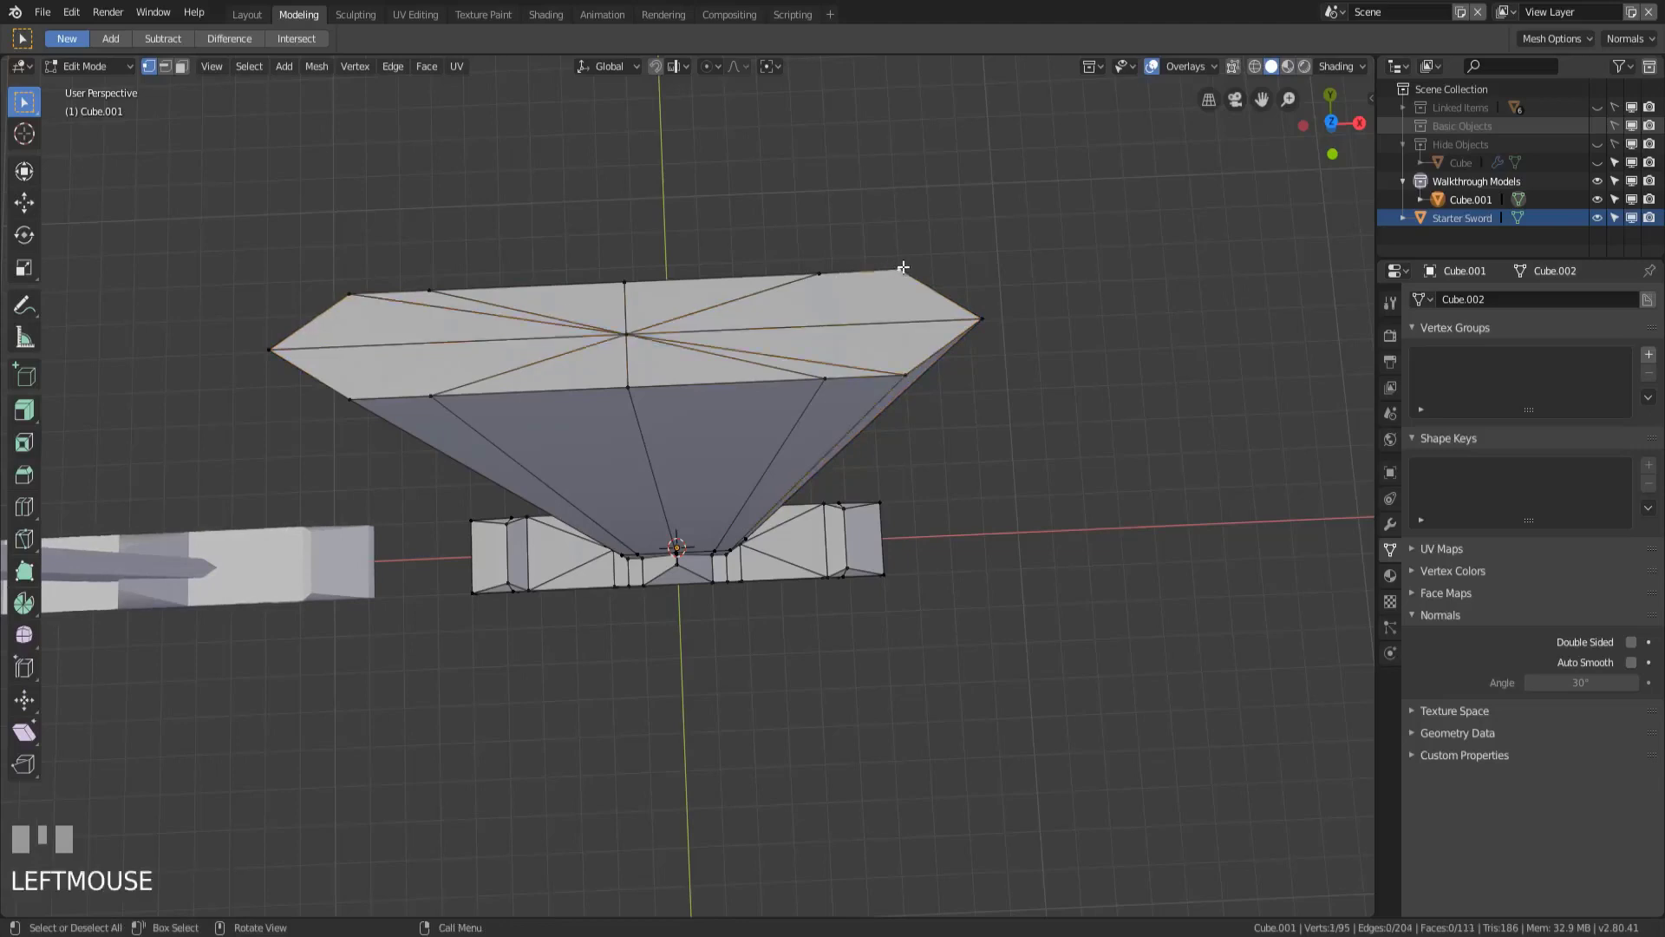
{"action": "left_click", "coordinate": [366, 396], "text": "shift"}
{"action": "key", "text": "j"}
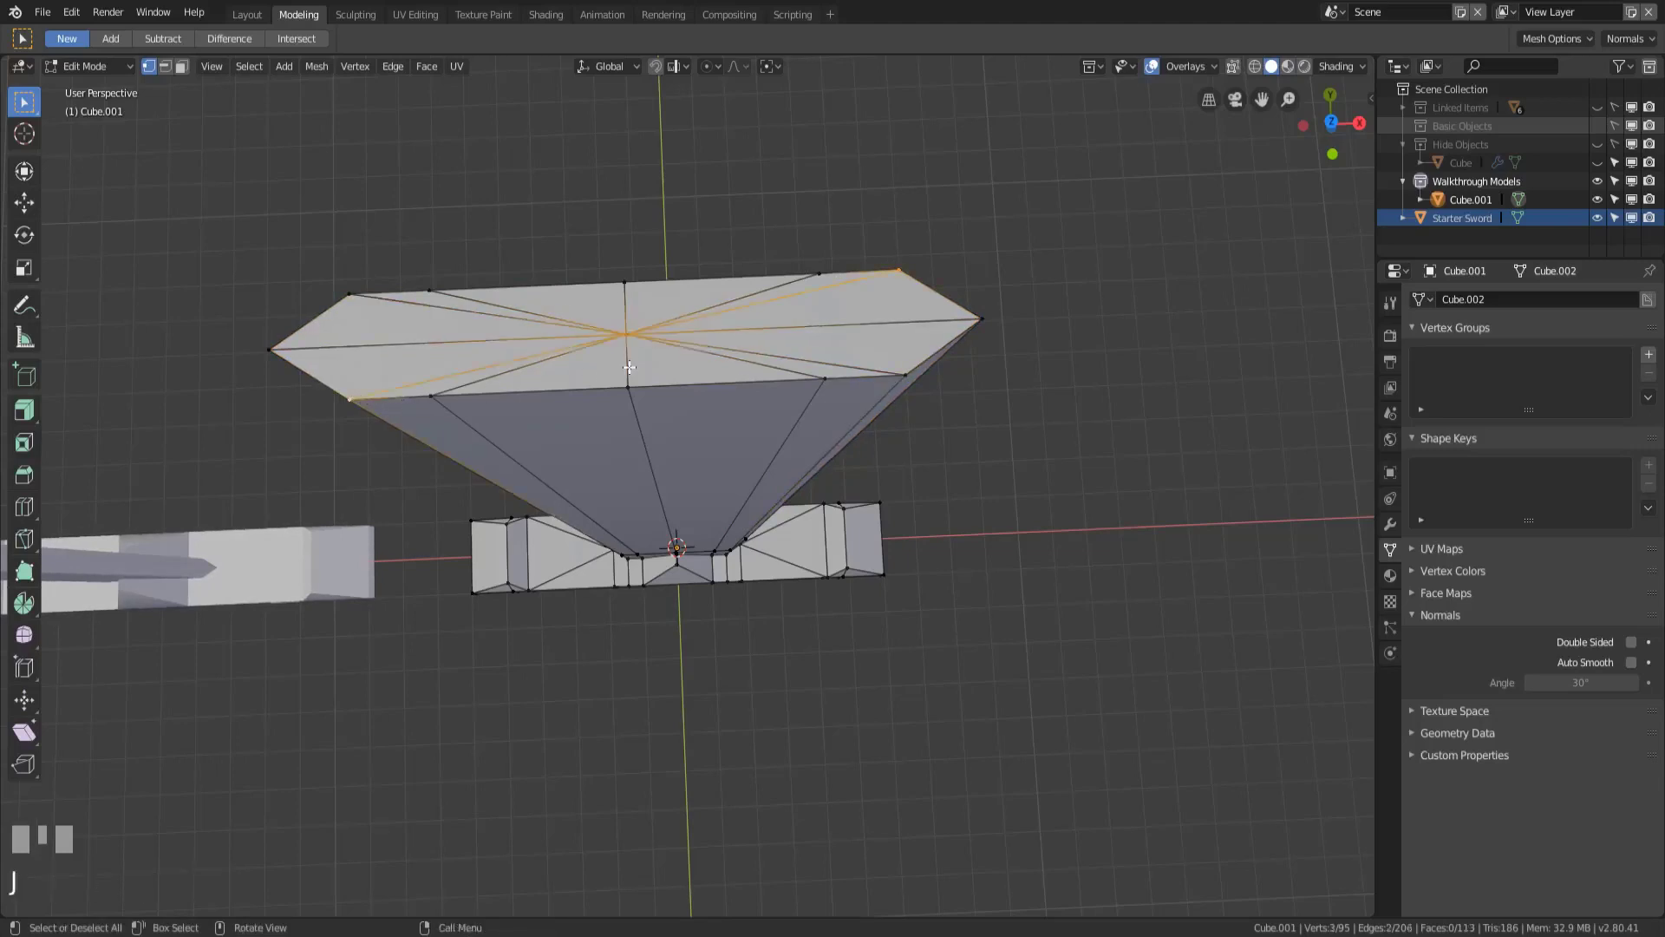
- Raise the centre vertex of the blade's end face about 4.5 m along Z to form the pointed tip, and return to Object Mode
{"action": "left_click", "coordinate": [629, 336]}
{"action": "key", "text": "KP_1"}
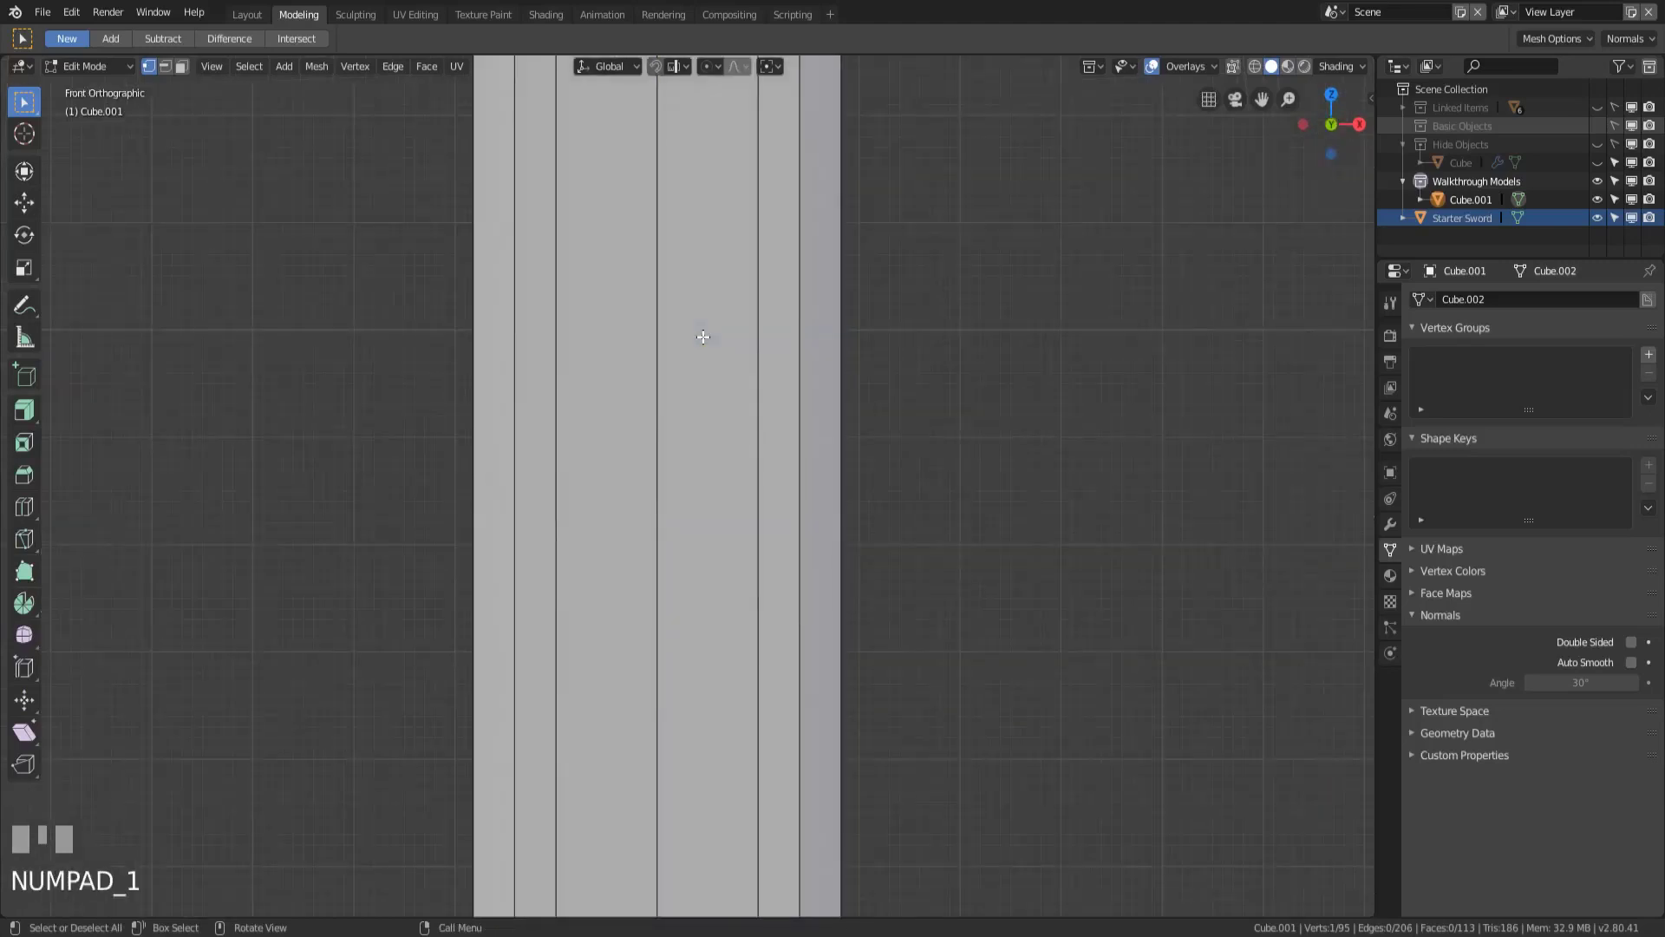
{"action": "scroll", "coordinate": [698, 339], "scroll_direction": "down", "scroll_amount": 4}
{"action": "middle_click_drag", "start_coordinate": [695, 342], "coordinate": [683, 424], "text": "shift"}
{"action": "key", "text": "KP_1"}
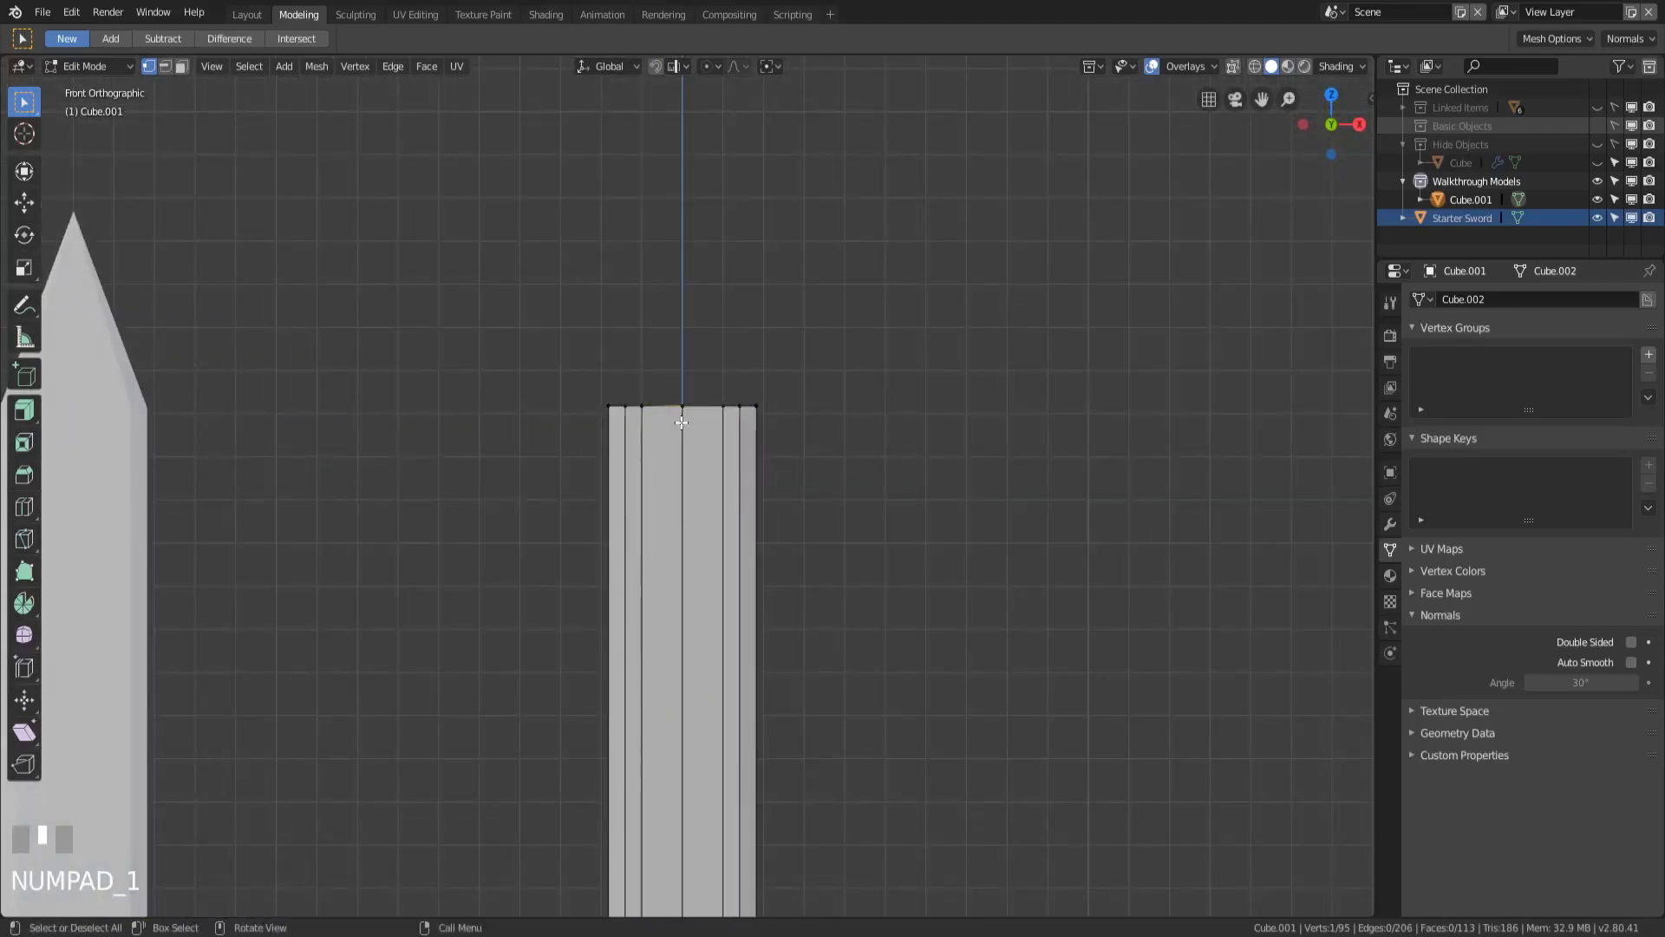
{"action": "key", "text": "g"}
{"action": "key", "text": "z"}
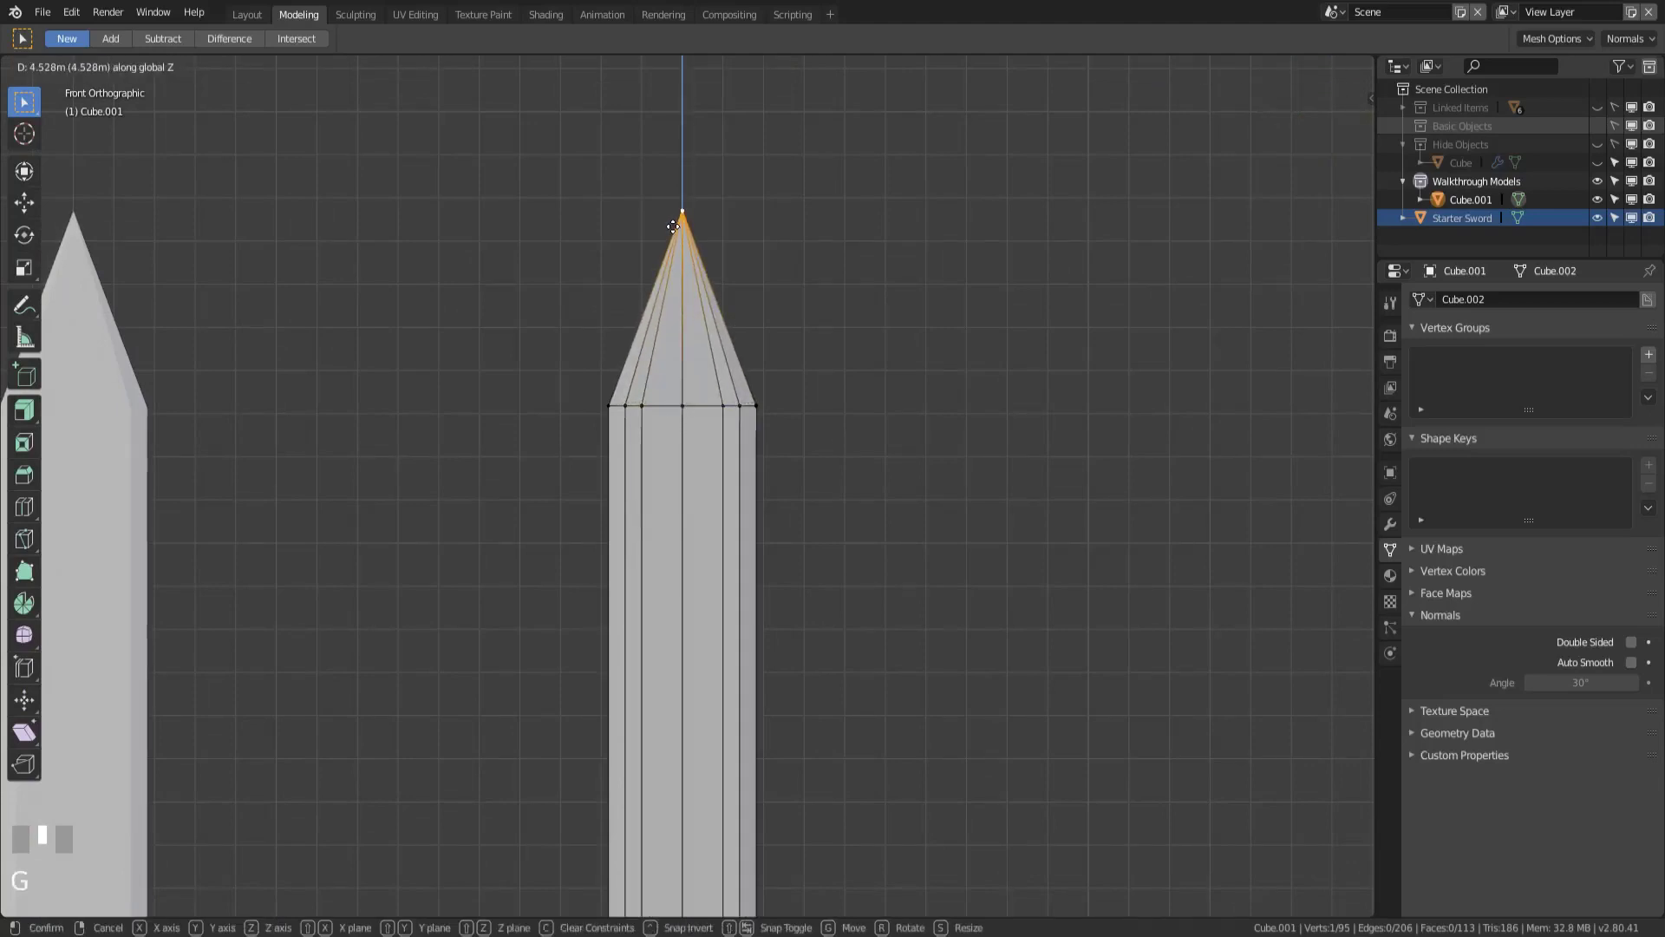
{"action": "left_click", "coordinate": [673, 226]}
{"action": "scroll", "coordinate": [829, 528], "scroll_direction": "down", "scroll_amount": 4}
{"action": "middle_click_drag", "start_coordinate": [766, 673], "coordinate": [732, 420], "text": "shift"}
{"action": "key", "text": "Tab"}
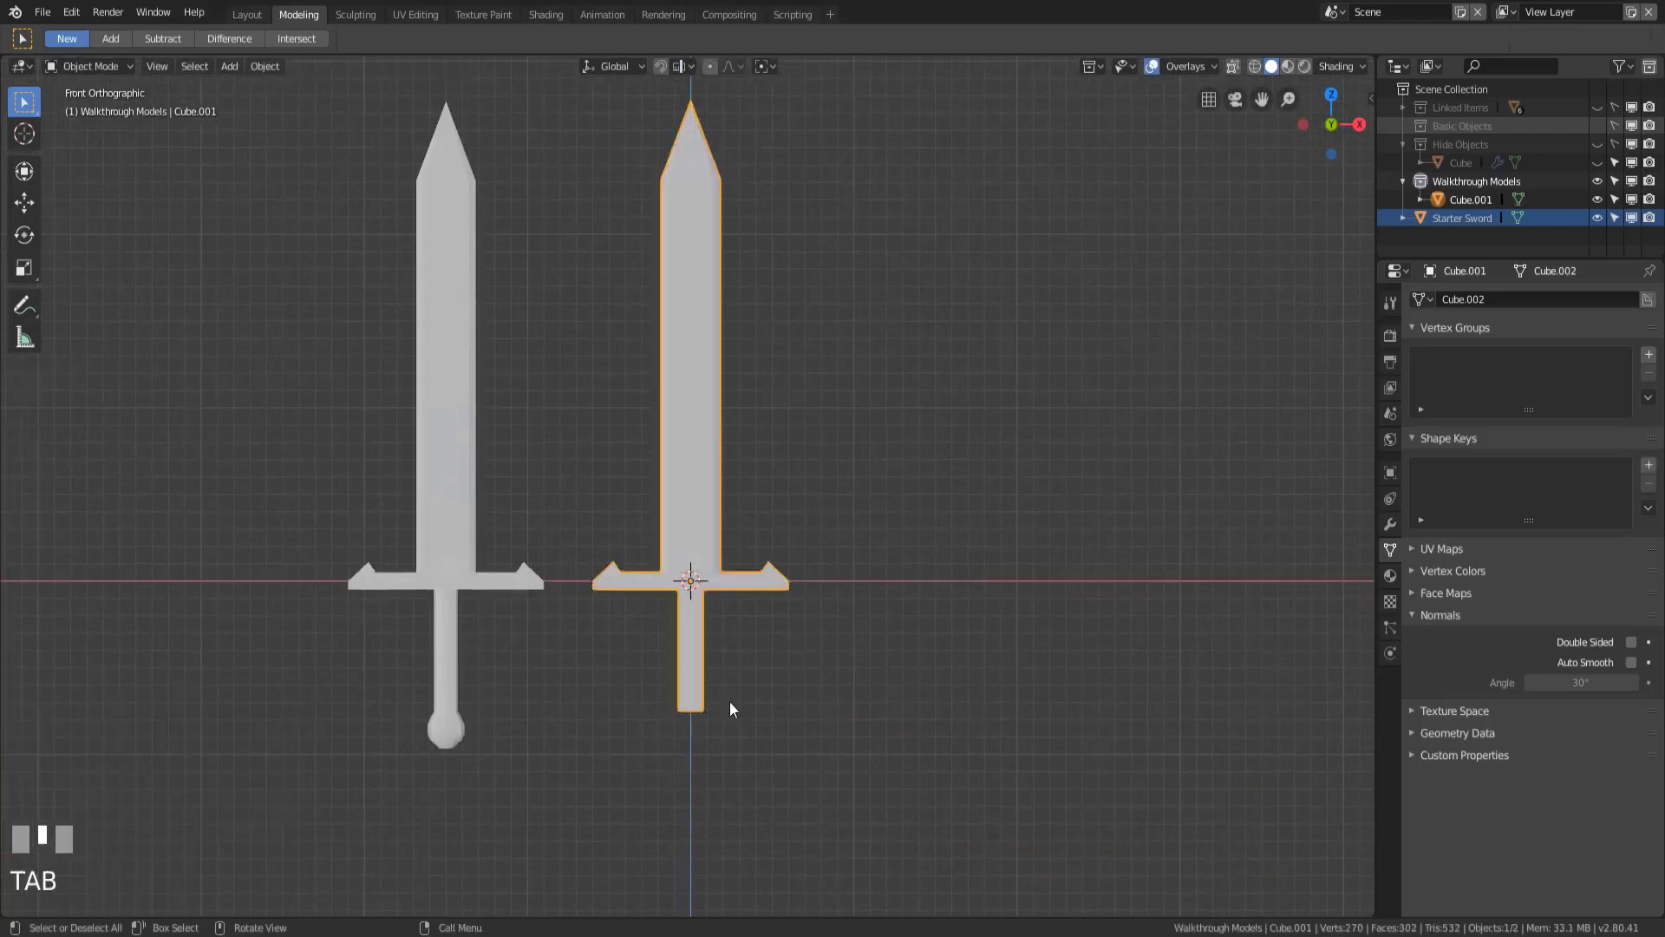
- Re-enter Edit Mode and select the ring of four vertical corner edges on the sword's grip
{"action": "middle_click_drag", "start_coordinate": [769, 640], "coordinate": [693, 668]}
{"action": "scroll", "coordinate": [695, 675], "scroll_direction": "up", "scroll_amount": 3}
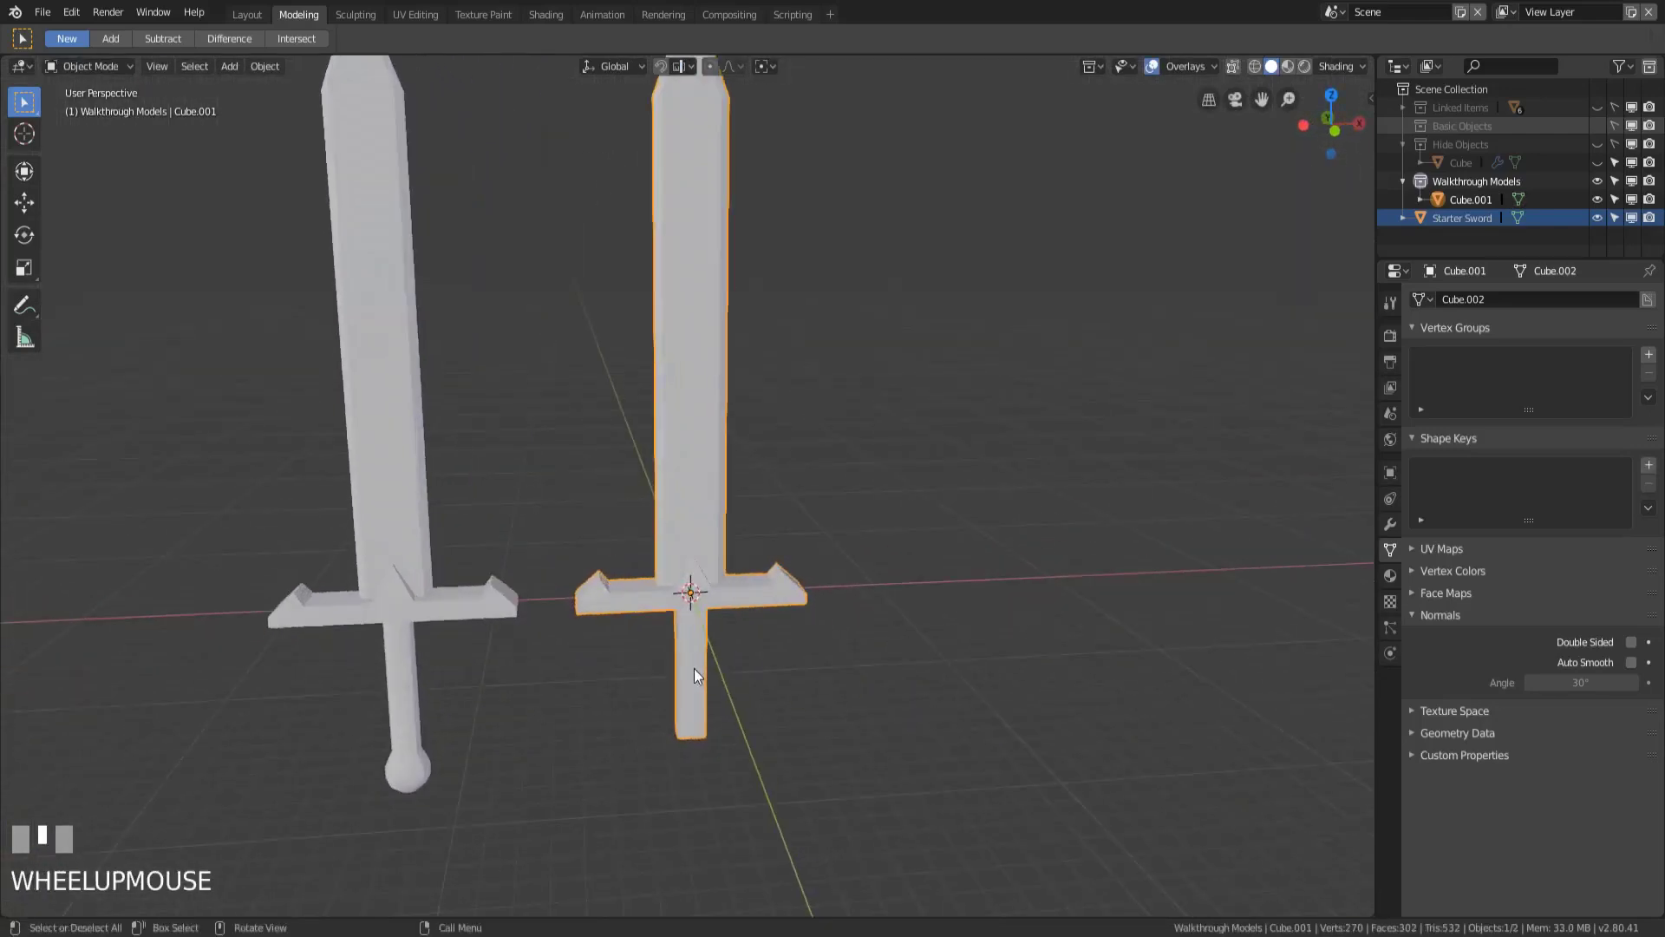
{"action": "middle_click_drag", "start_coordinate": [726, 540], "coordinate": [711, 607], "text": "shift"}
{"action": "scroll", "coordinate": [706, 609], "scroll_direction": "up", "scroll_amount": 3}
{"action": "key", "text": "Tab"}
{"action": "scroll", "coordinate": [692, 614], "scroll_direction": "up", "scroll_amount": 4}
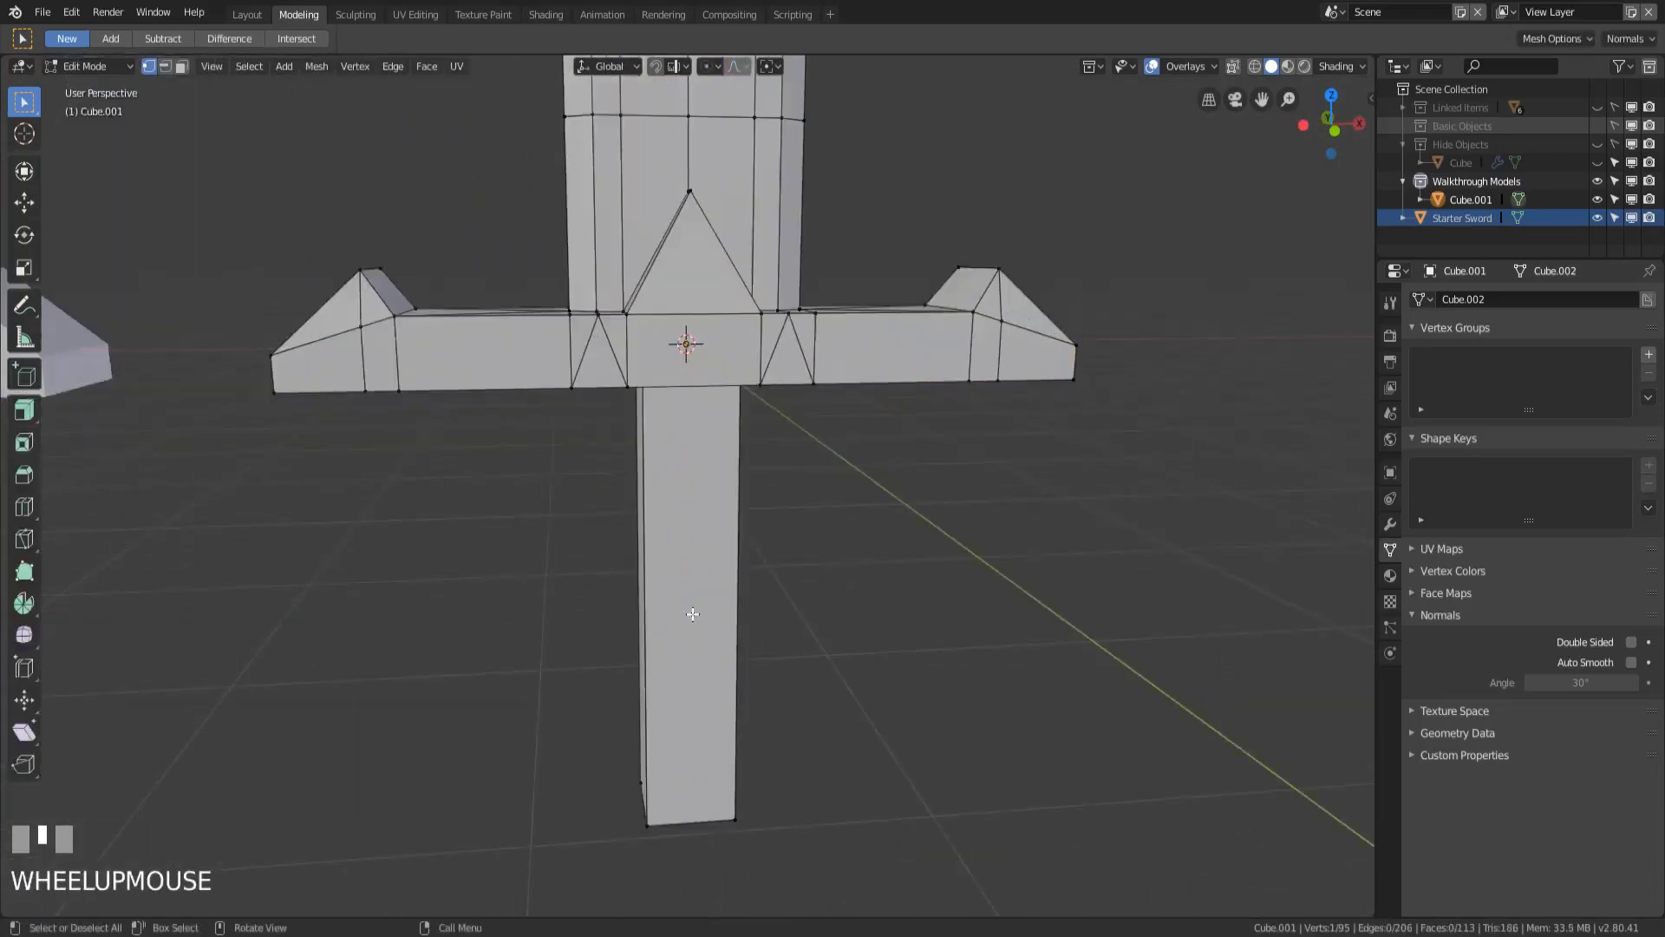
{"action": "key", "text": "2"}
{"action": "left_click", "coordinate": [650, 611], "text": "alt"}
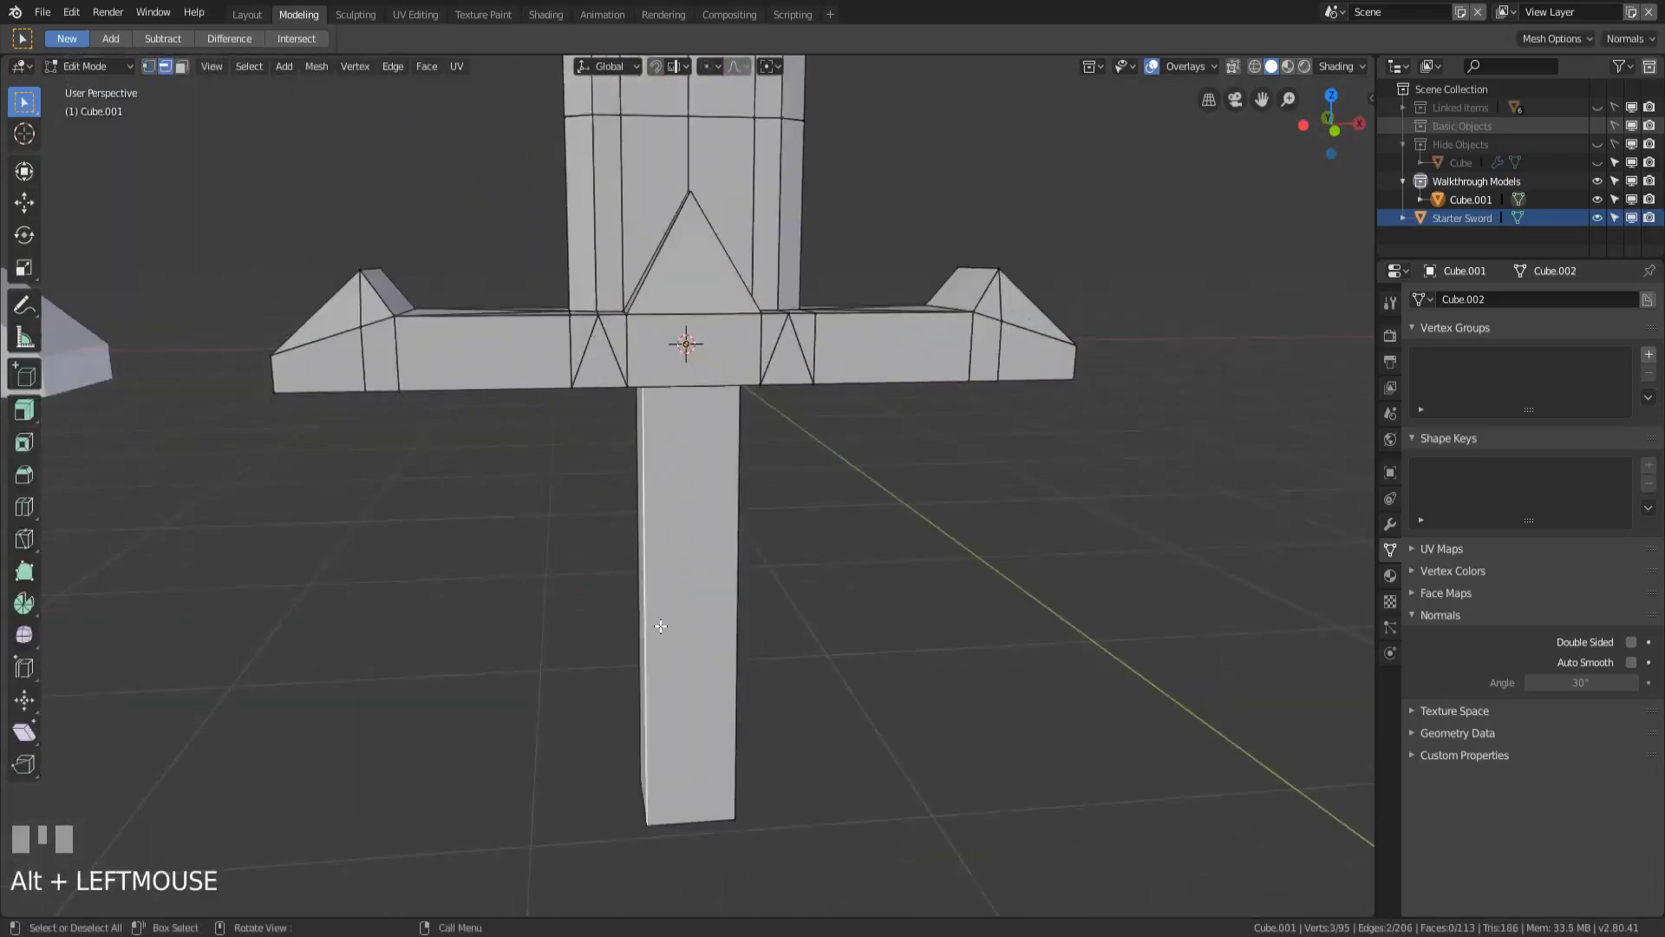
{"action": "left_click", "coordinate": [657, 632], "text": "ctrl+alt"}
{"action": "middle_click_drag", "start_coordinate": [658, 668], "coordinate": [741, 647]}
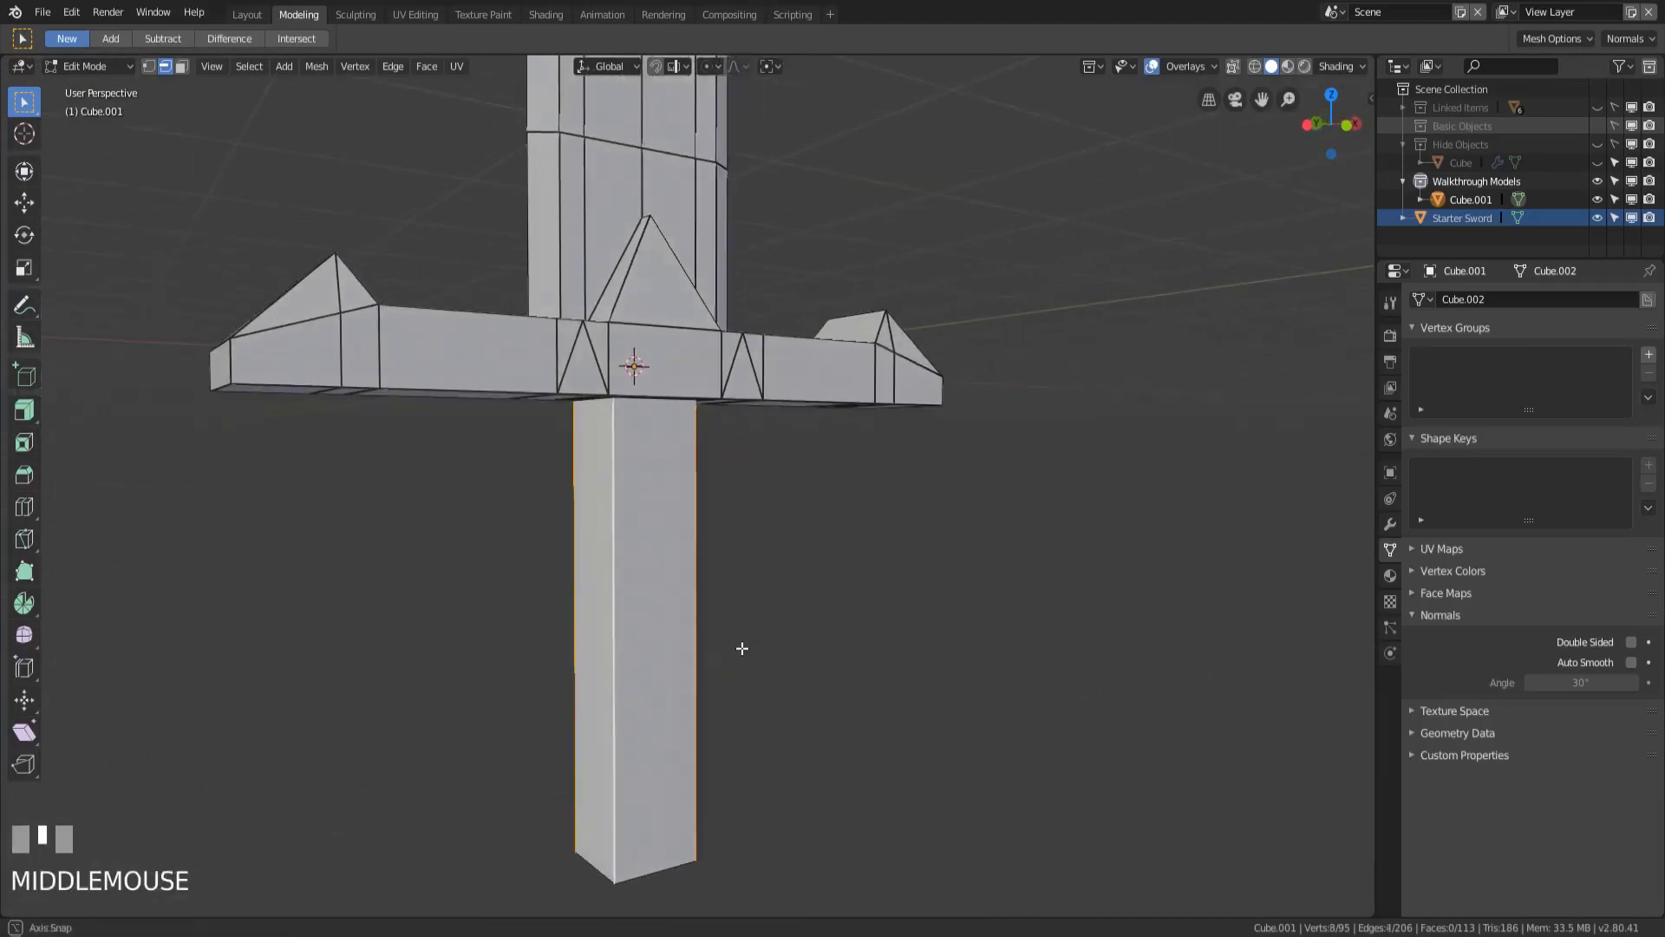
{"action": "middle_click_drag", "start_coordinate": [662, 744], "coordinate": [759, 564], "text": "shift"}
{"action": "scroll", "coordinate": [702, 647], "scroll_direction": "up", "scroll_amount": 3}
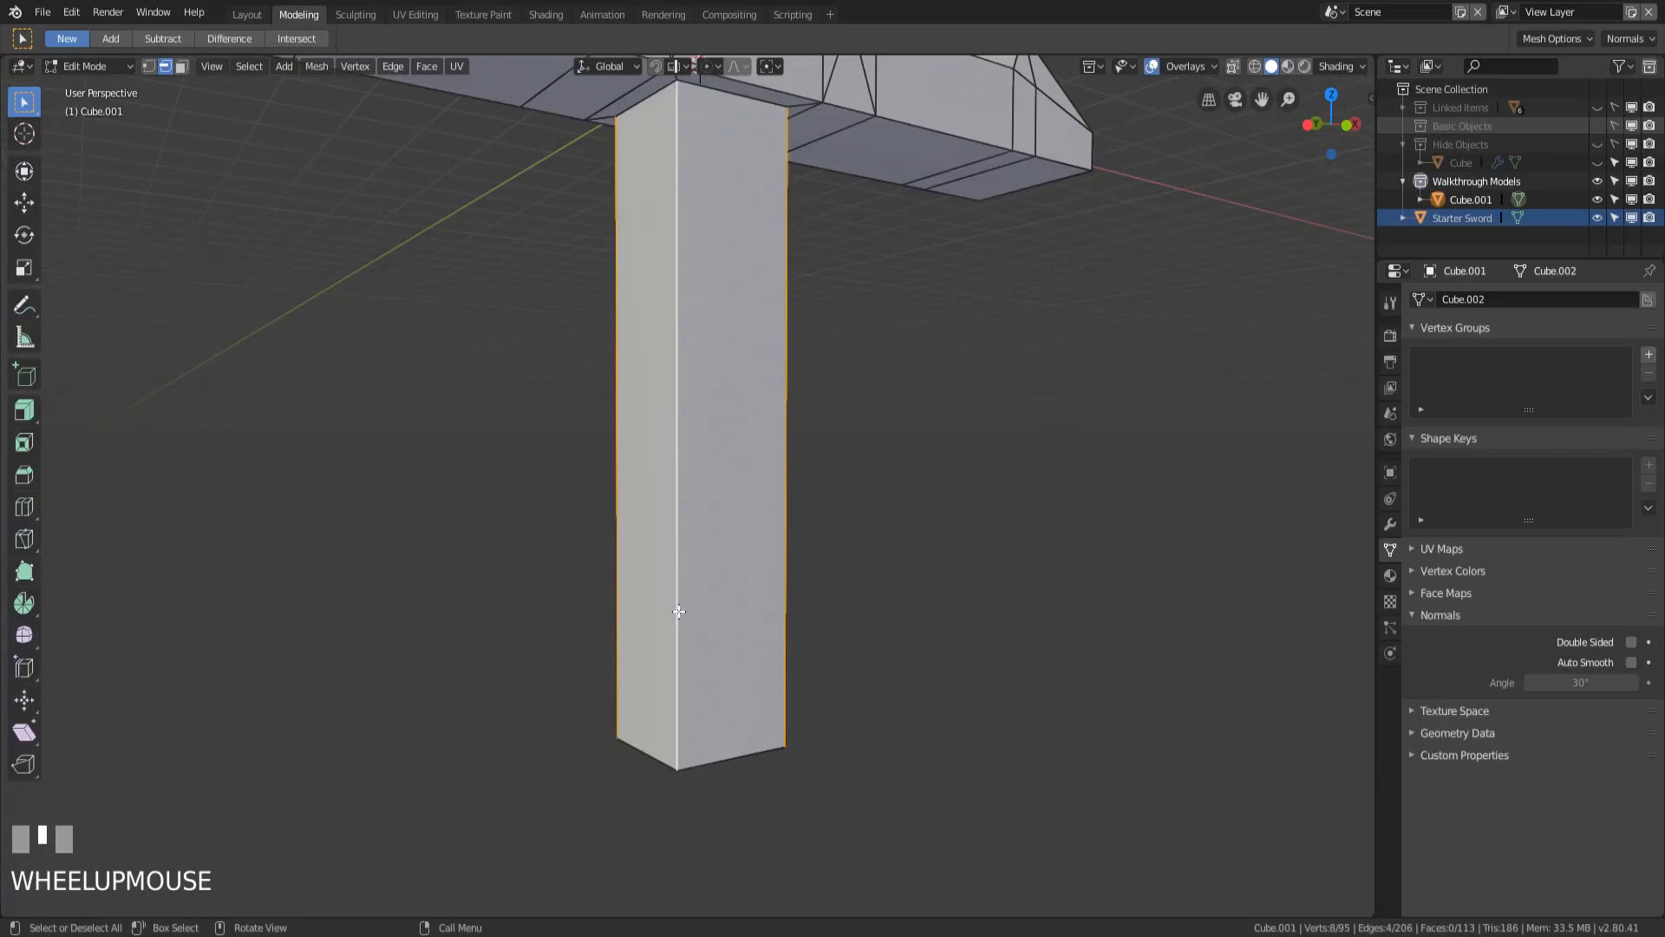
{"action": "left_click", "coordinate": [678, 611], "text": "ctrl+alt"}
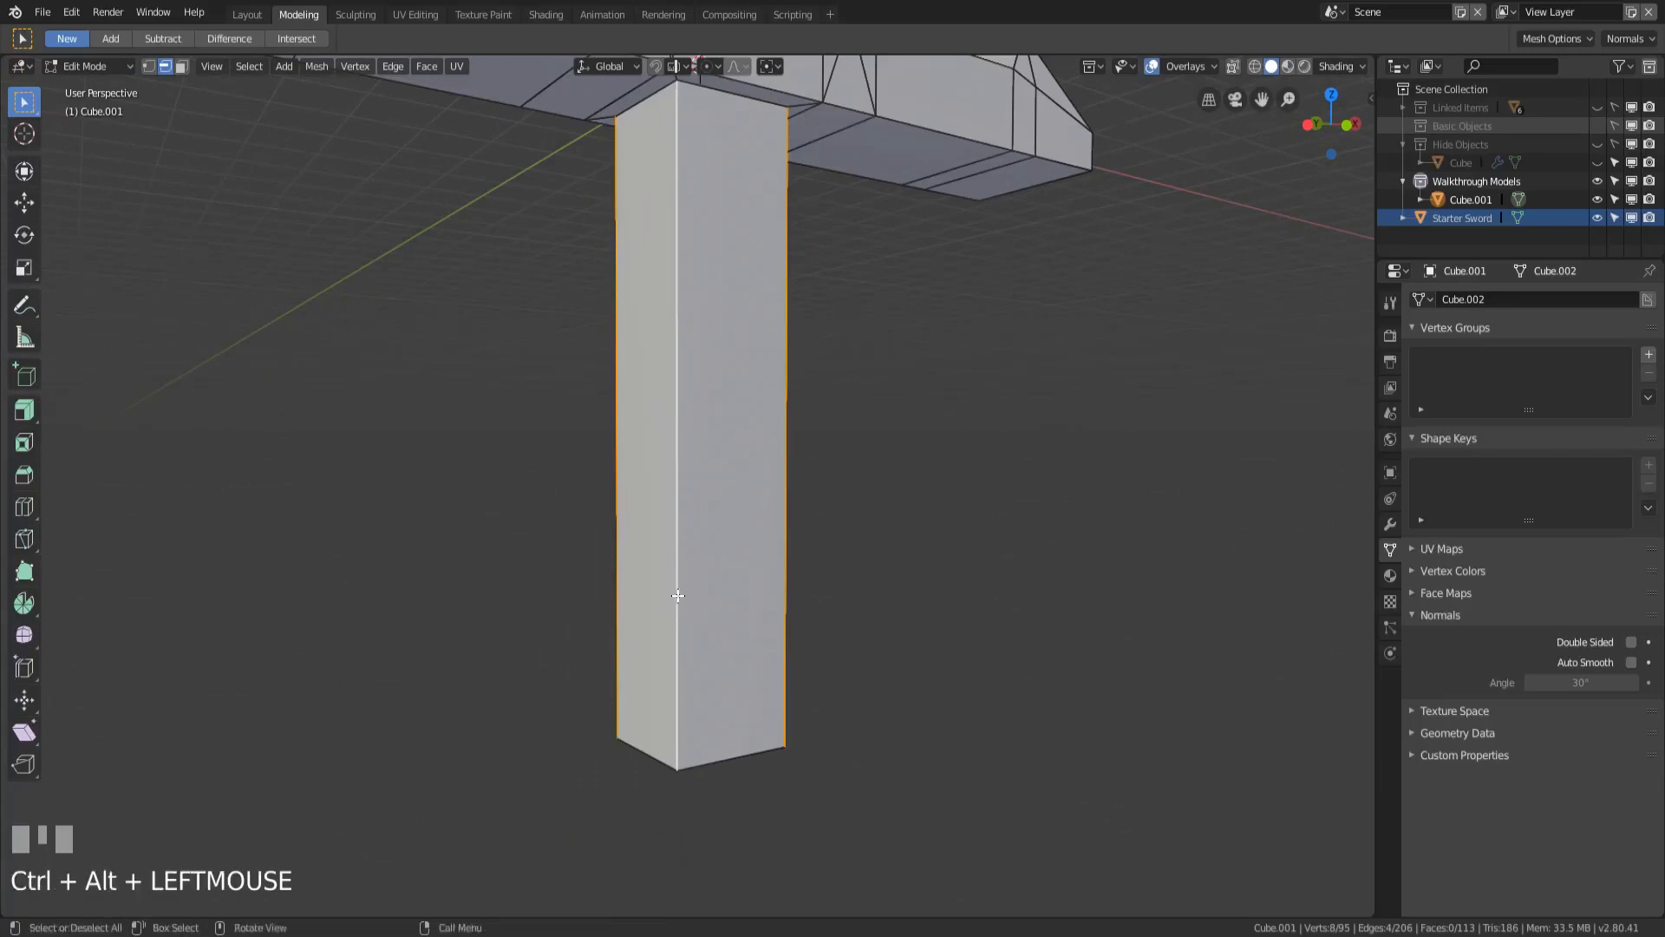
- Bevel the four vertical corner edges of the grip by about 0.441 with 2 segments
{"action": "left_click", "coordinate": [677, 596]}
{"action": "left_click", "coordinate": [631, 598], "text": "shift"}
{"action": "left_click", "coordinate": [788, 613], "text": "shift"}
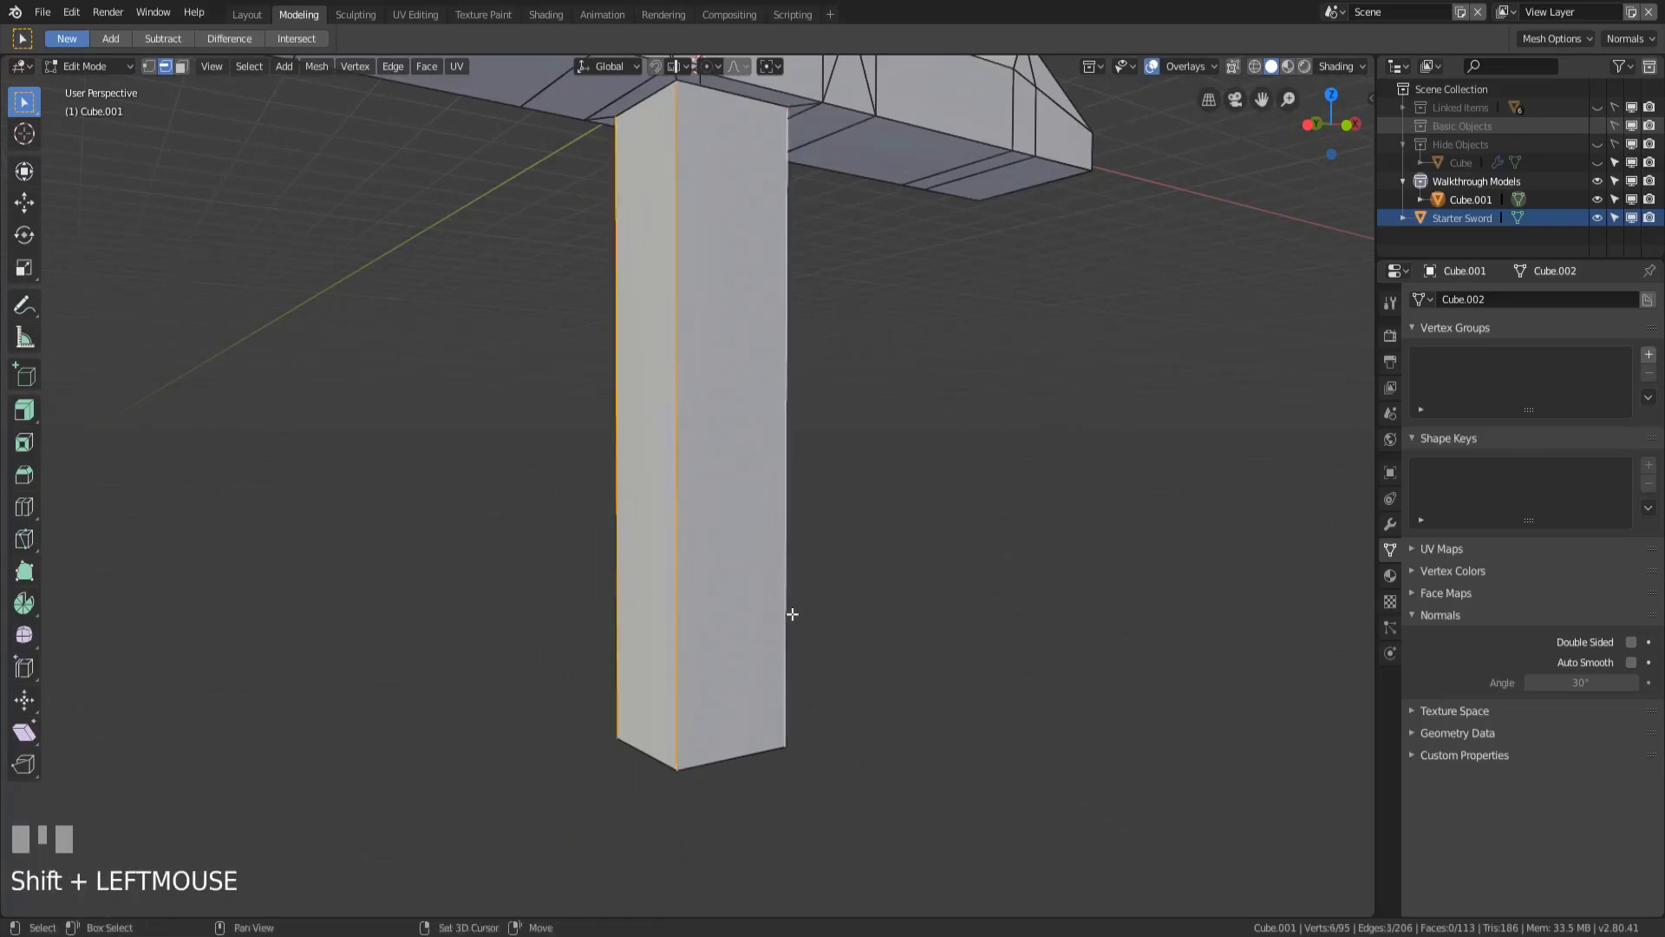
{"action": "middle_click_drag", "start_coordinate": [787, 613], "coordinate": [922, 636]}
{"action": "left_click", "coordinate": [973, 634], "text": "shift"}
{"action": "scroll", "coordinate": [717, 743], "scroll_direction": "down", "scroll_amount": 3}
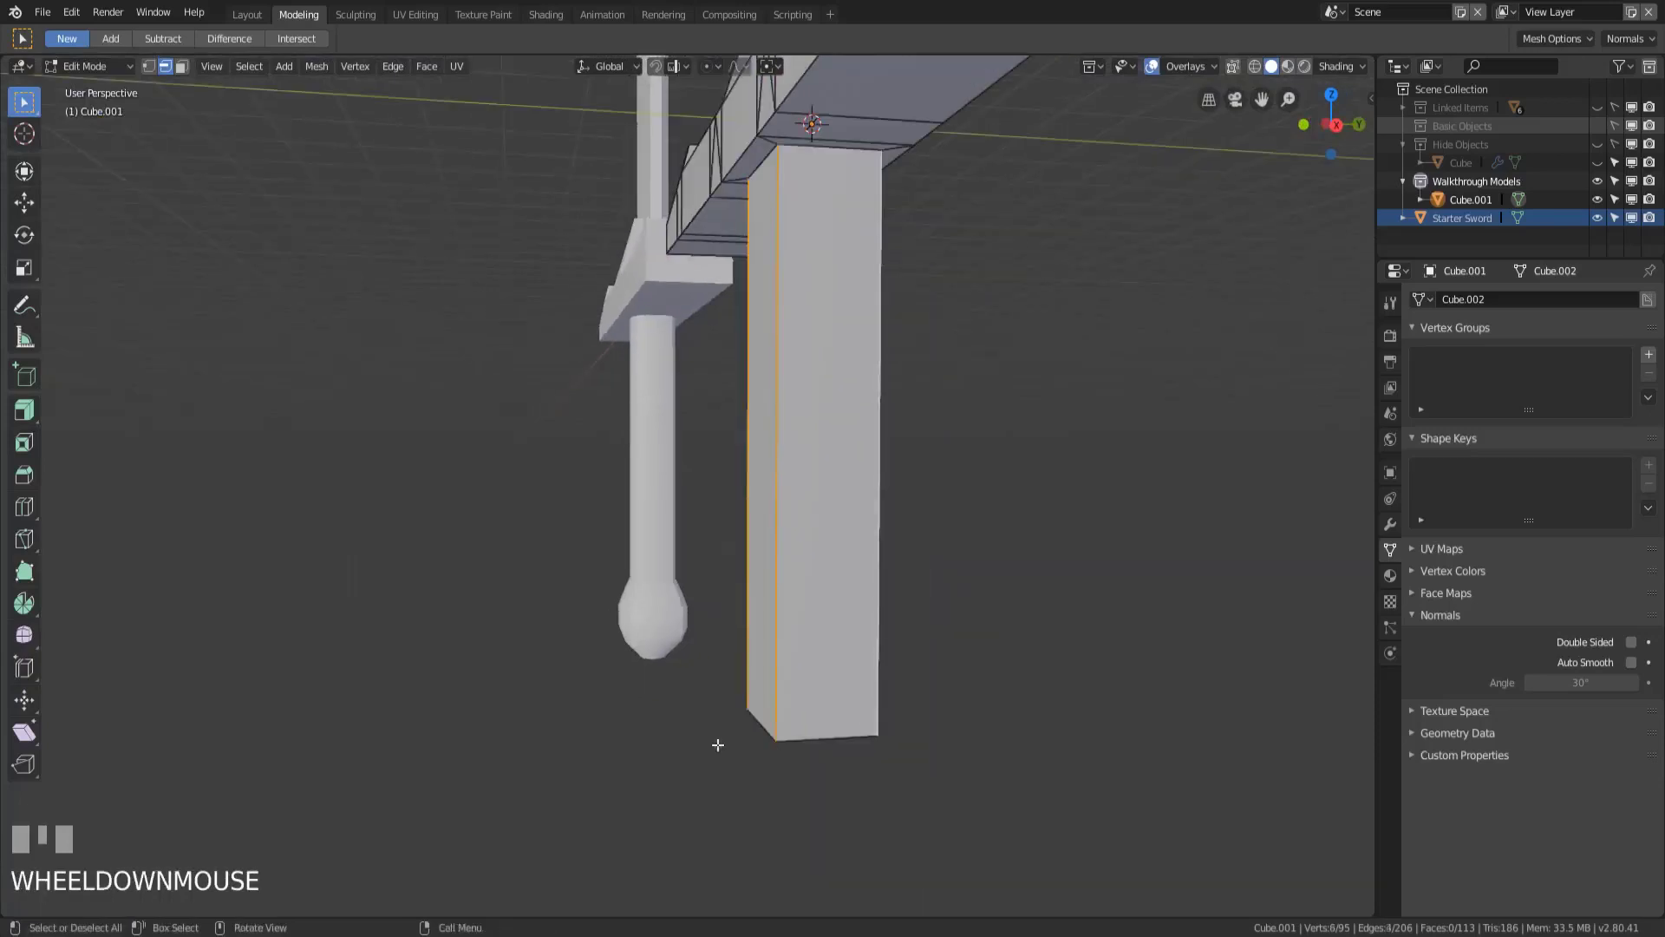
{"action": "middle_click_drag", "start_coordinate": [717, 743], "coordinate": [768, 734]}
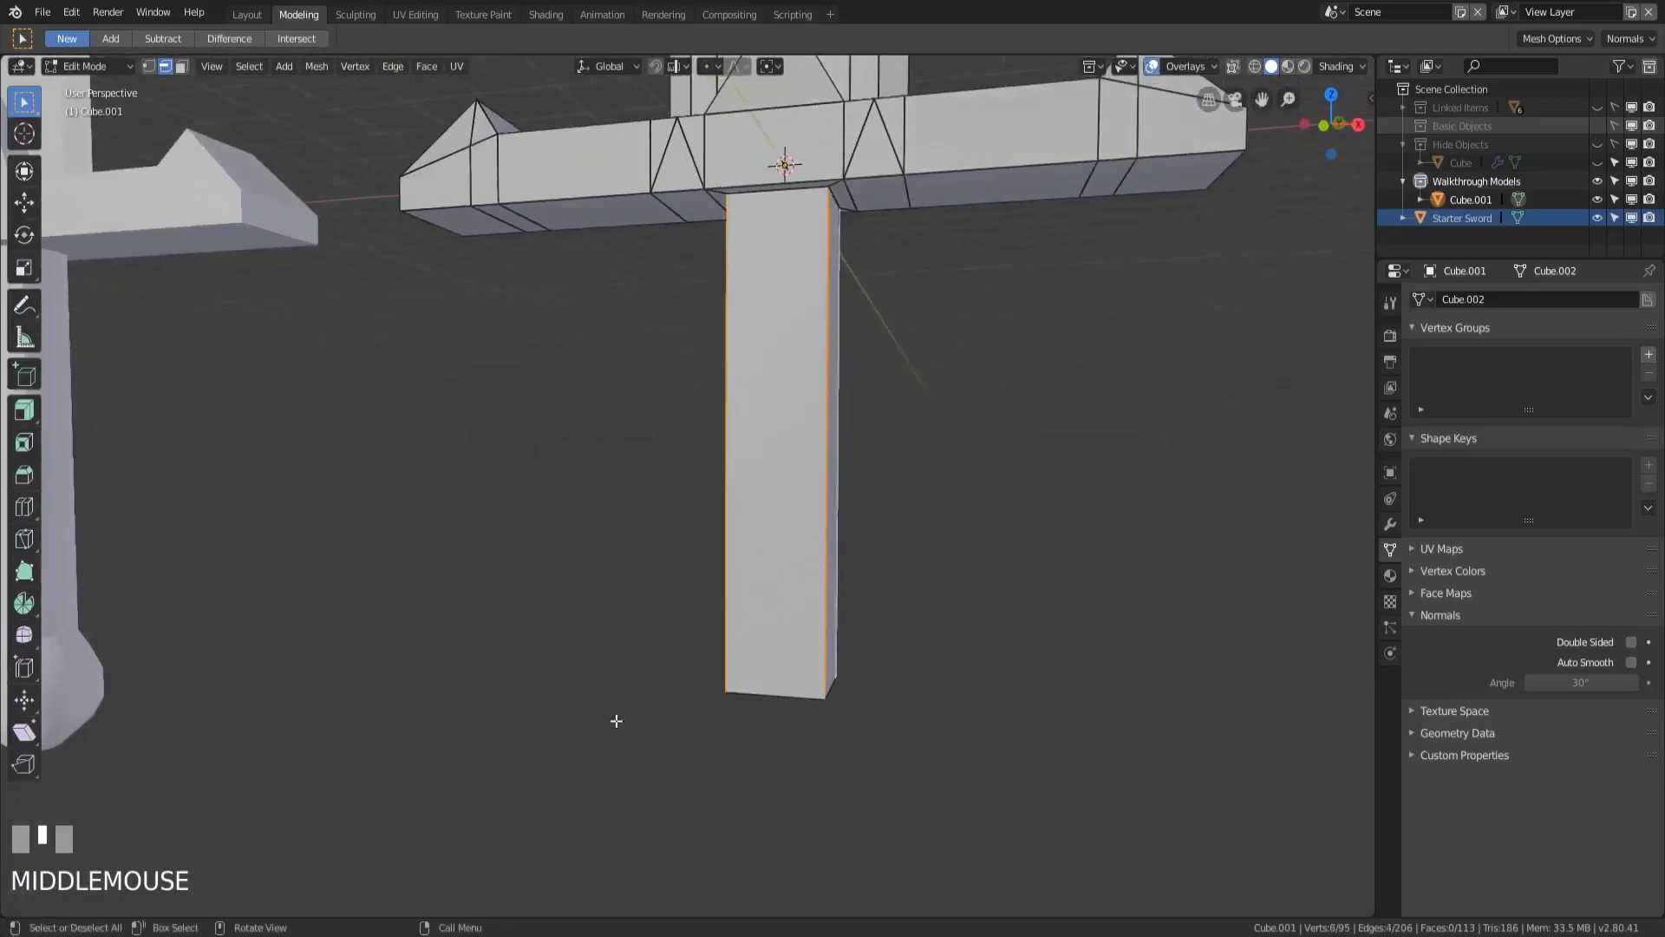
{"action": "middle_click_drag", "start_coordinate": [813, 604], "coordinate": [859, 593]}
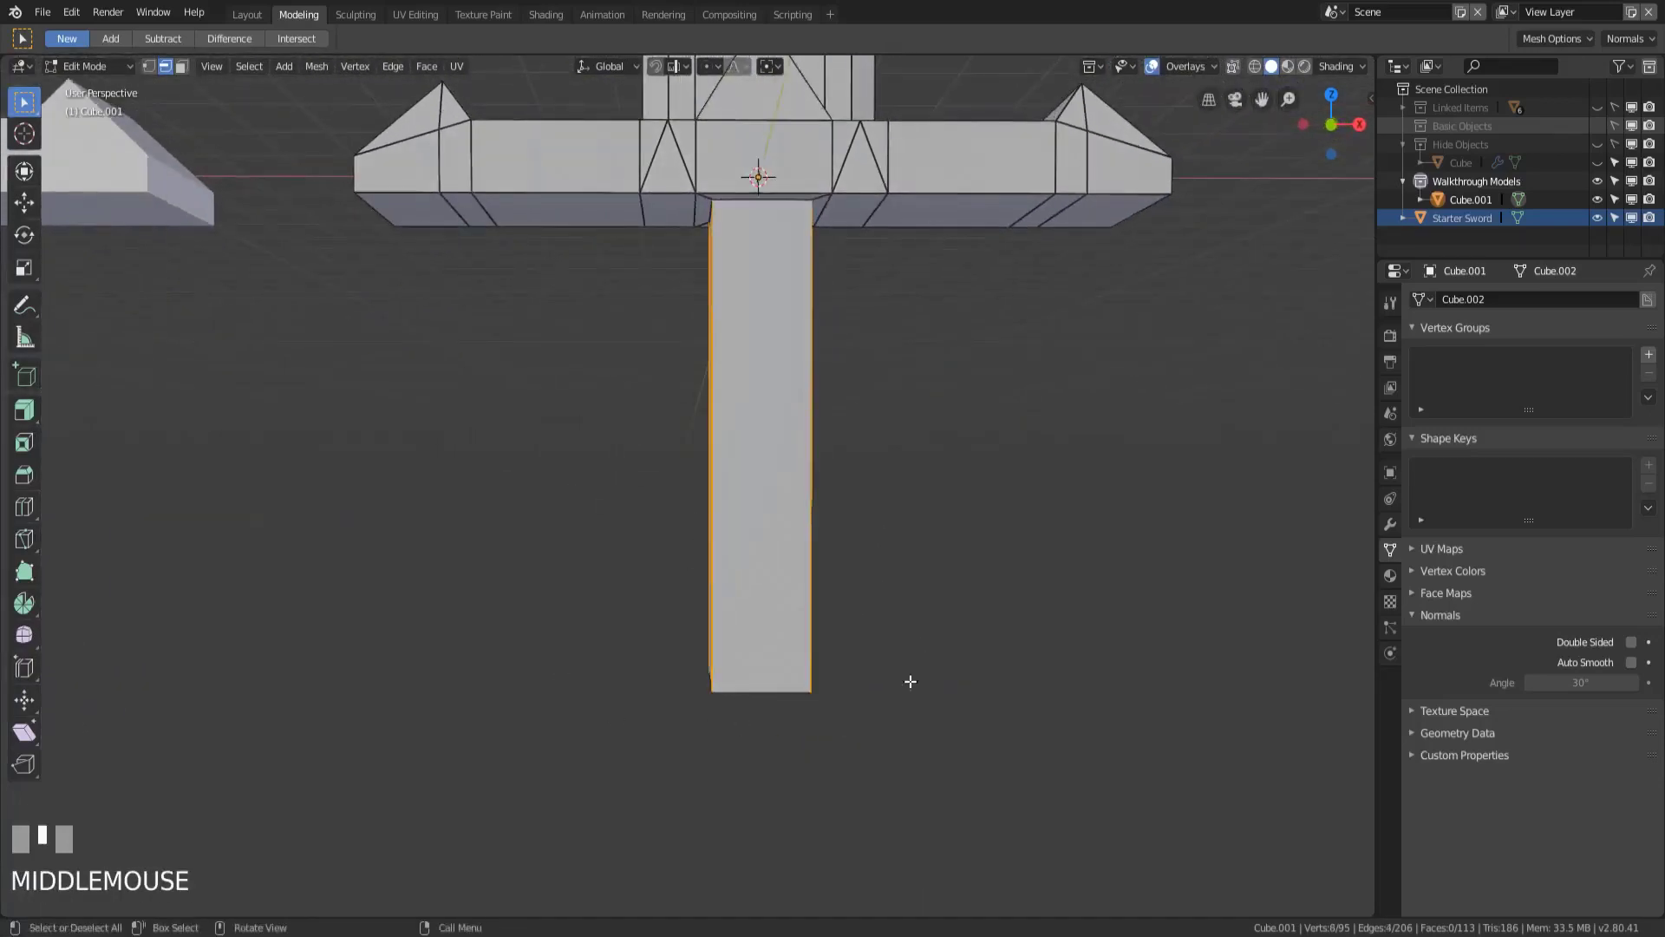
{"action": "middle_click_drag", "start_coordinate": [909, 681], "coordinate": [818, 717]}
{"action": "left_click", "coordinate": [26, 475]}
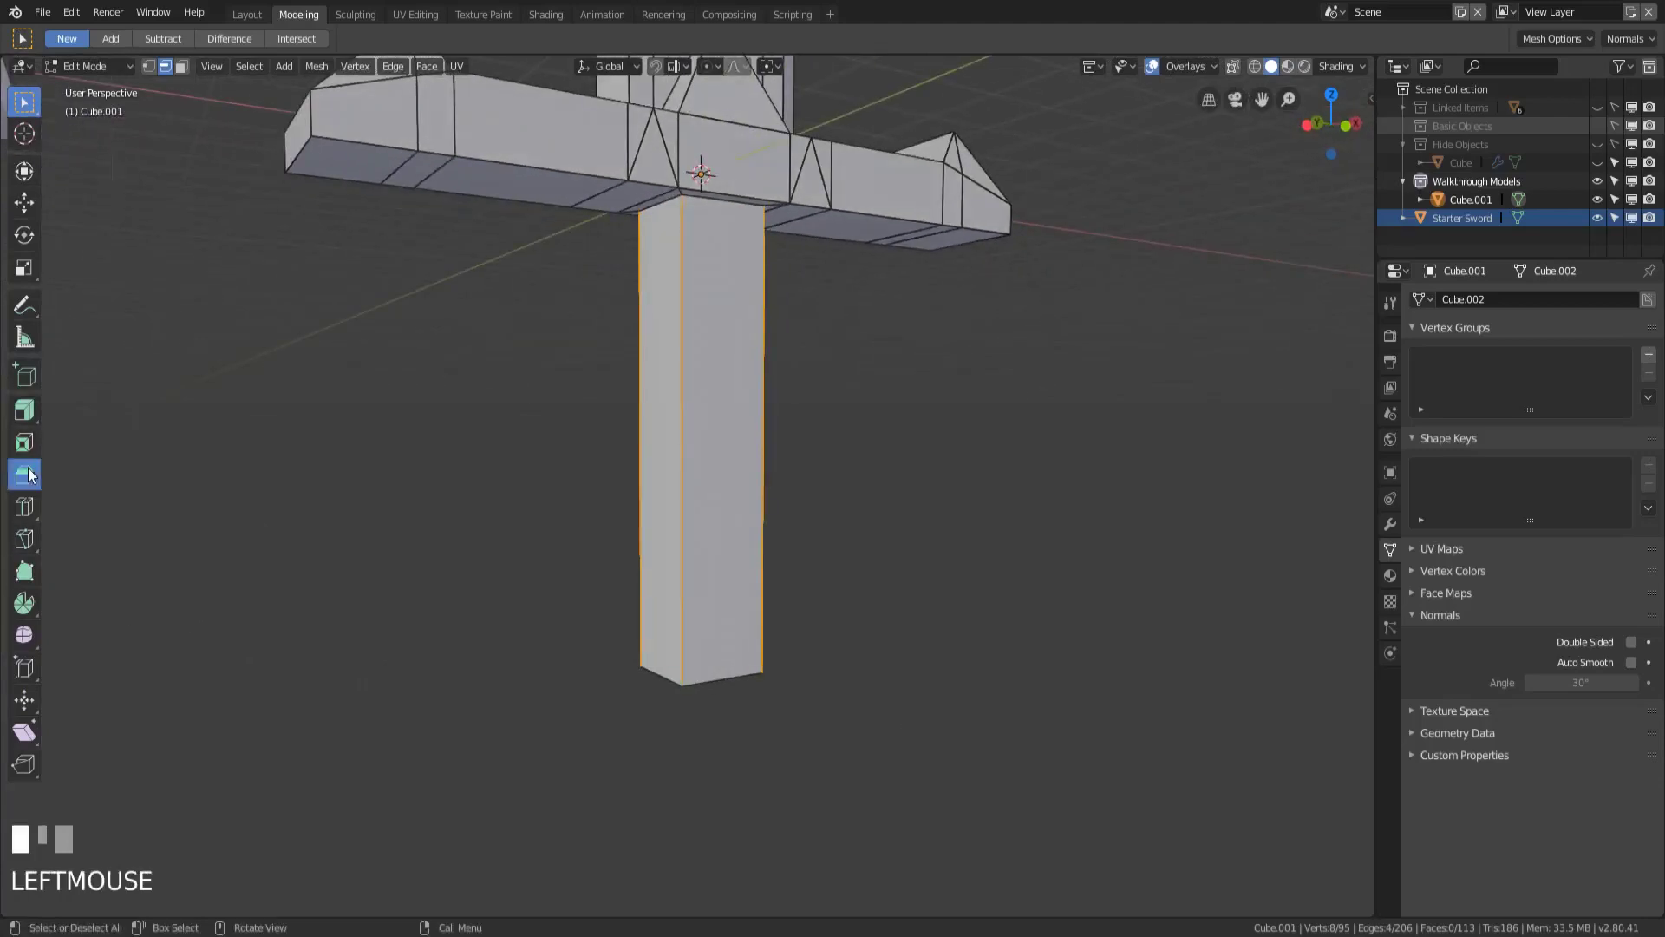
{"action": "left_click_drag", "start_coordinate": [427, 520], "coordinate": [400, 534]}
{"action": "left_click", "coordinate": [284, 714]}
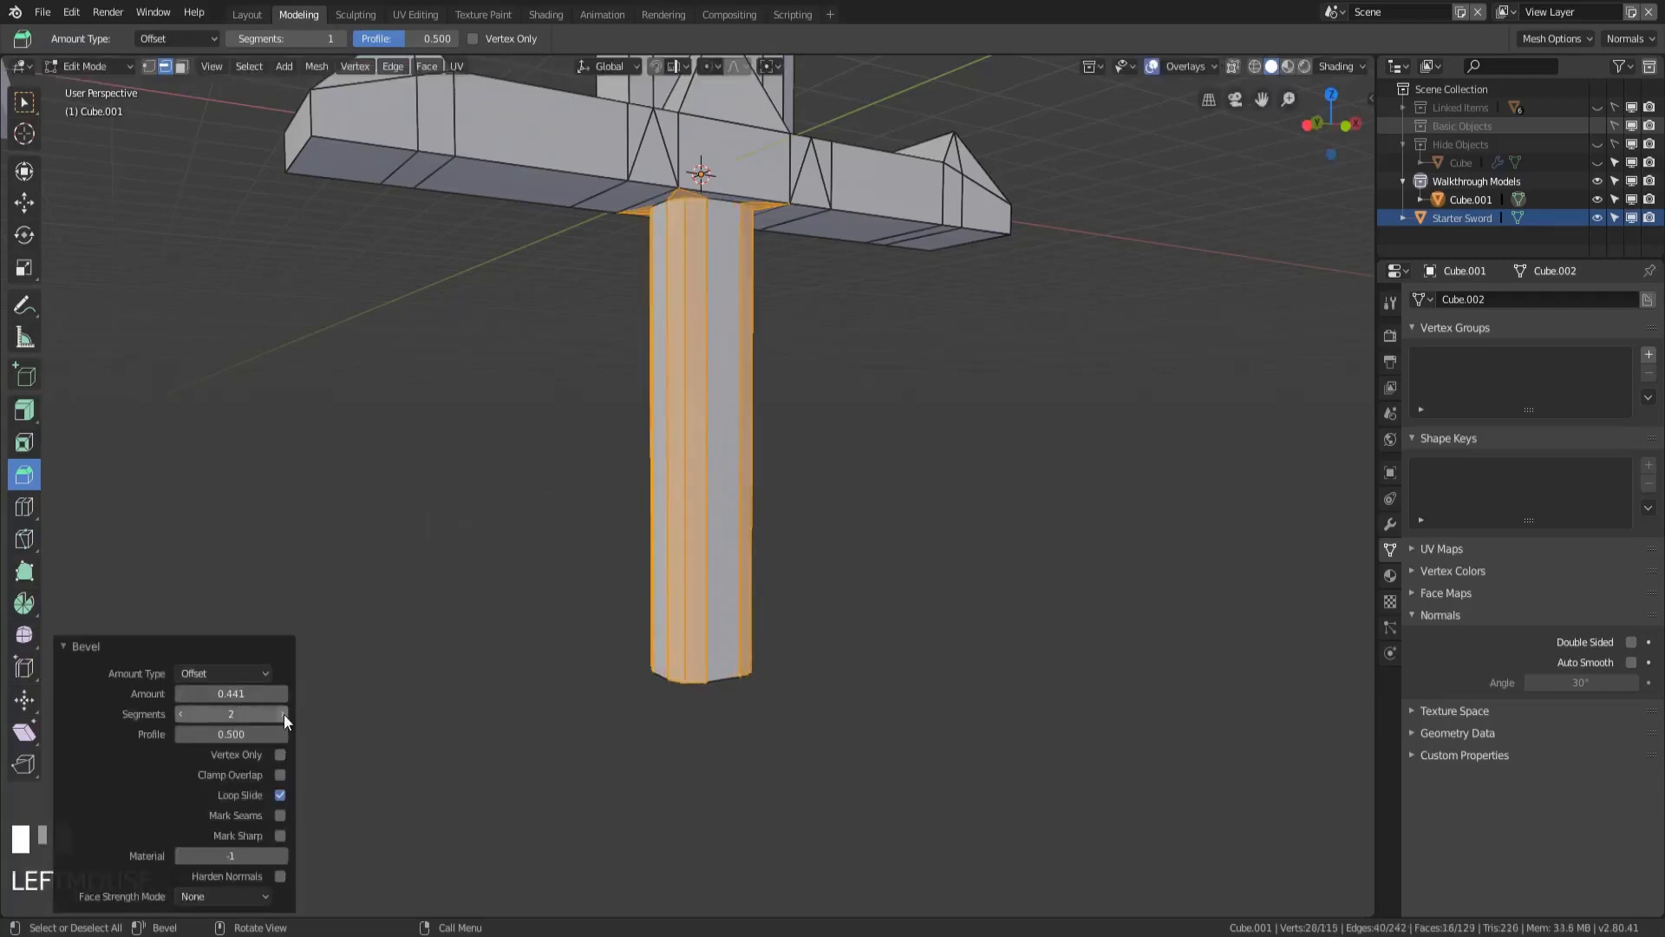
{"action": "middle_click_drag", "start_coordinate": [523, 532], "coordinate": [694, 373]}
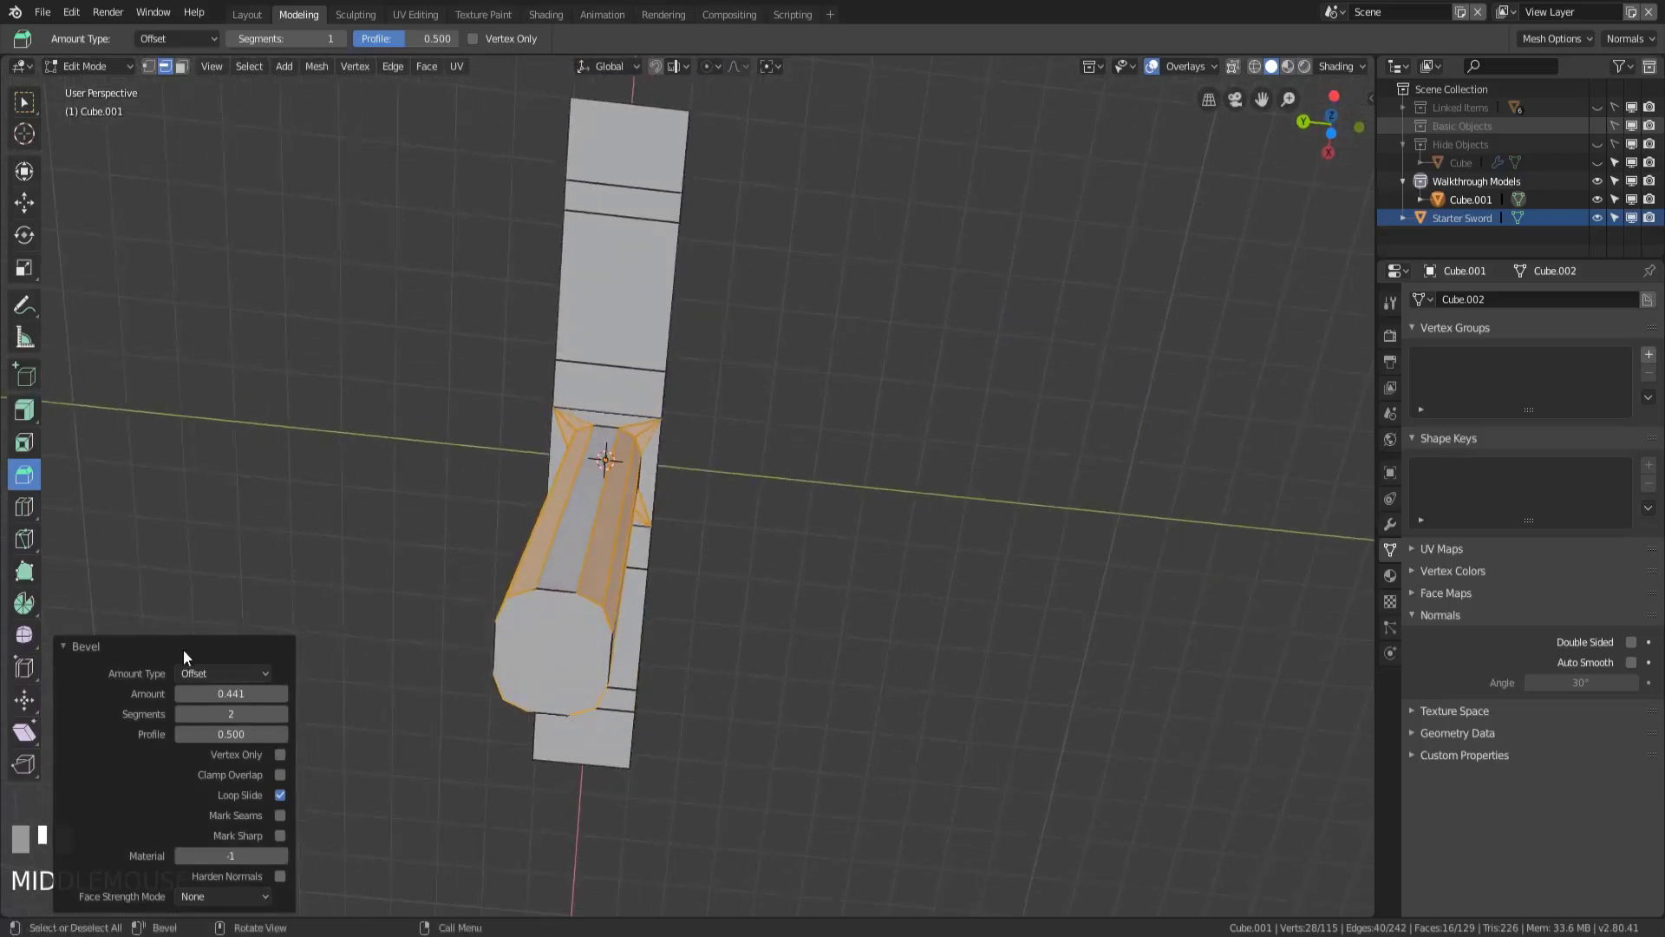
- Increase the grip's corner bevel amount to 0.561 and select the grip's end face from below
{"action": "left_click_drag", "start_coordinate": [231, 693], "coordinate": [265, 693]}
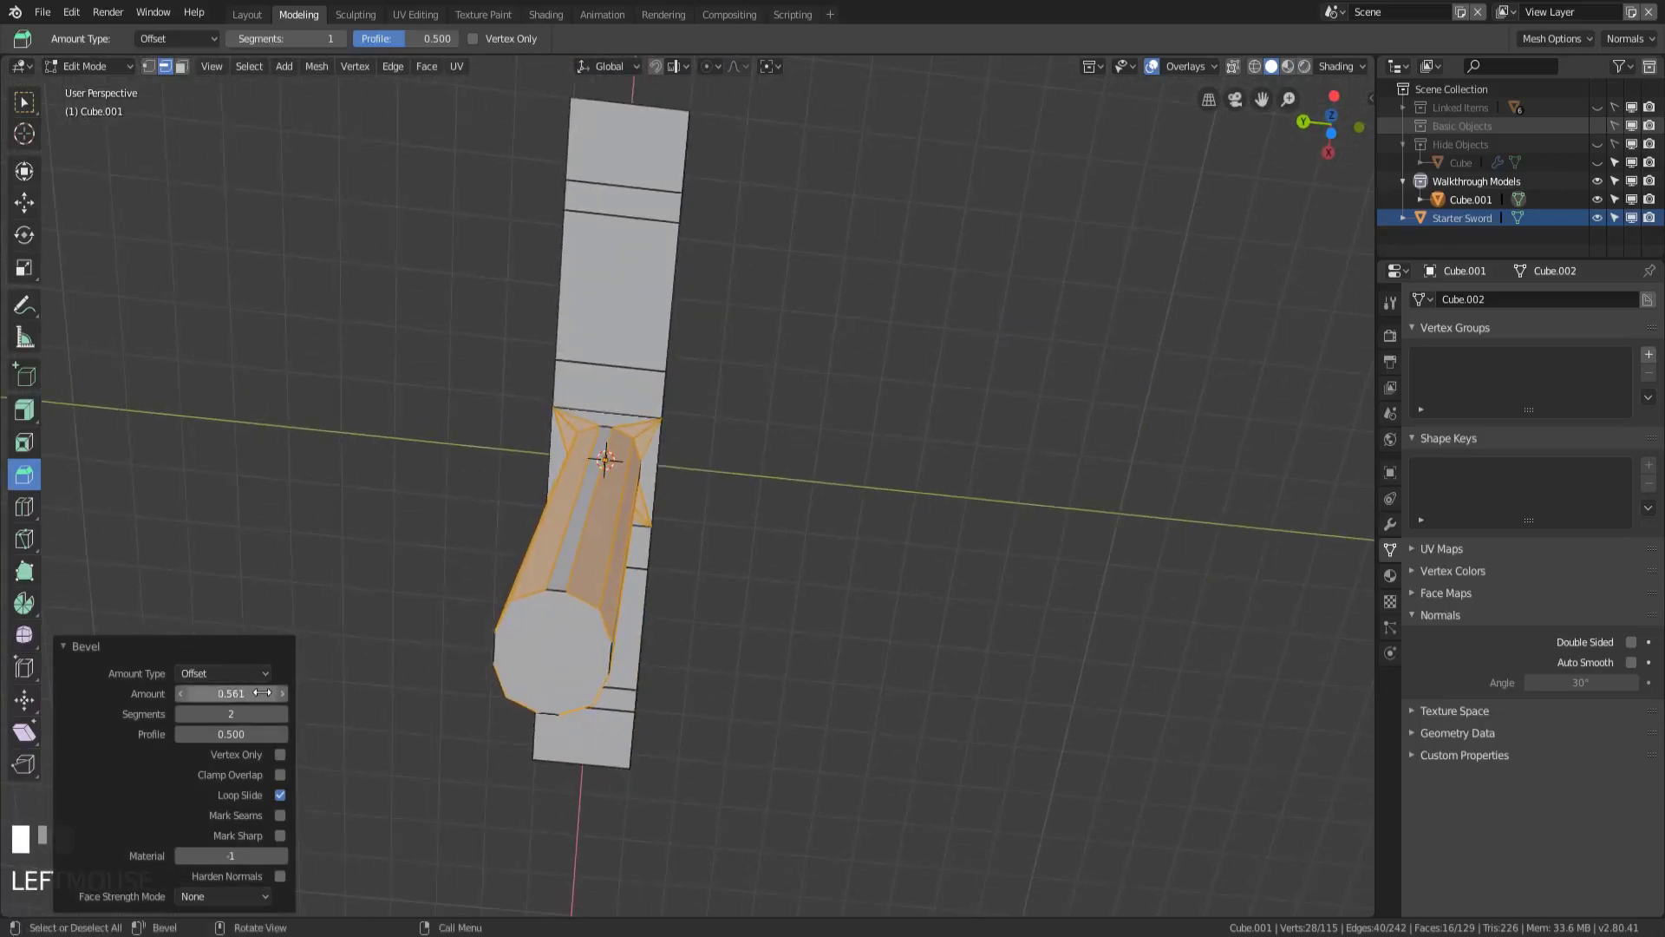
{"action": "middle_click_drag", "start_coordinate": [516, 652], "coordinate": [563, 435]}
{"action": "key", "text": "ctrl+KP_7"}
{"action": "scroll", "coordinate": [706, 694], "scroll_direction": "up", "scroll_amount": 2}
{"action": "key", "text": "1"}
{"action": "scroll", "coordinate": [690, 416], "scroll_direction": "up", "scroll_amount": 1}
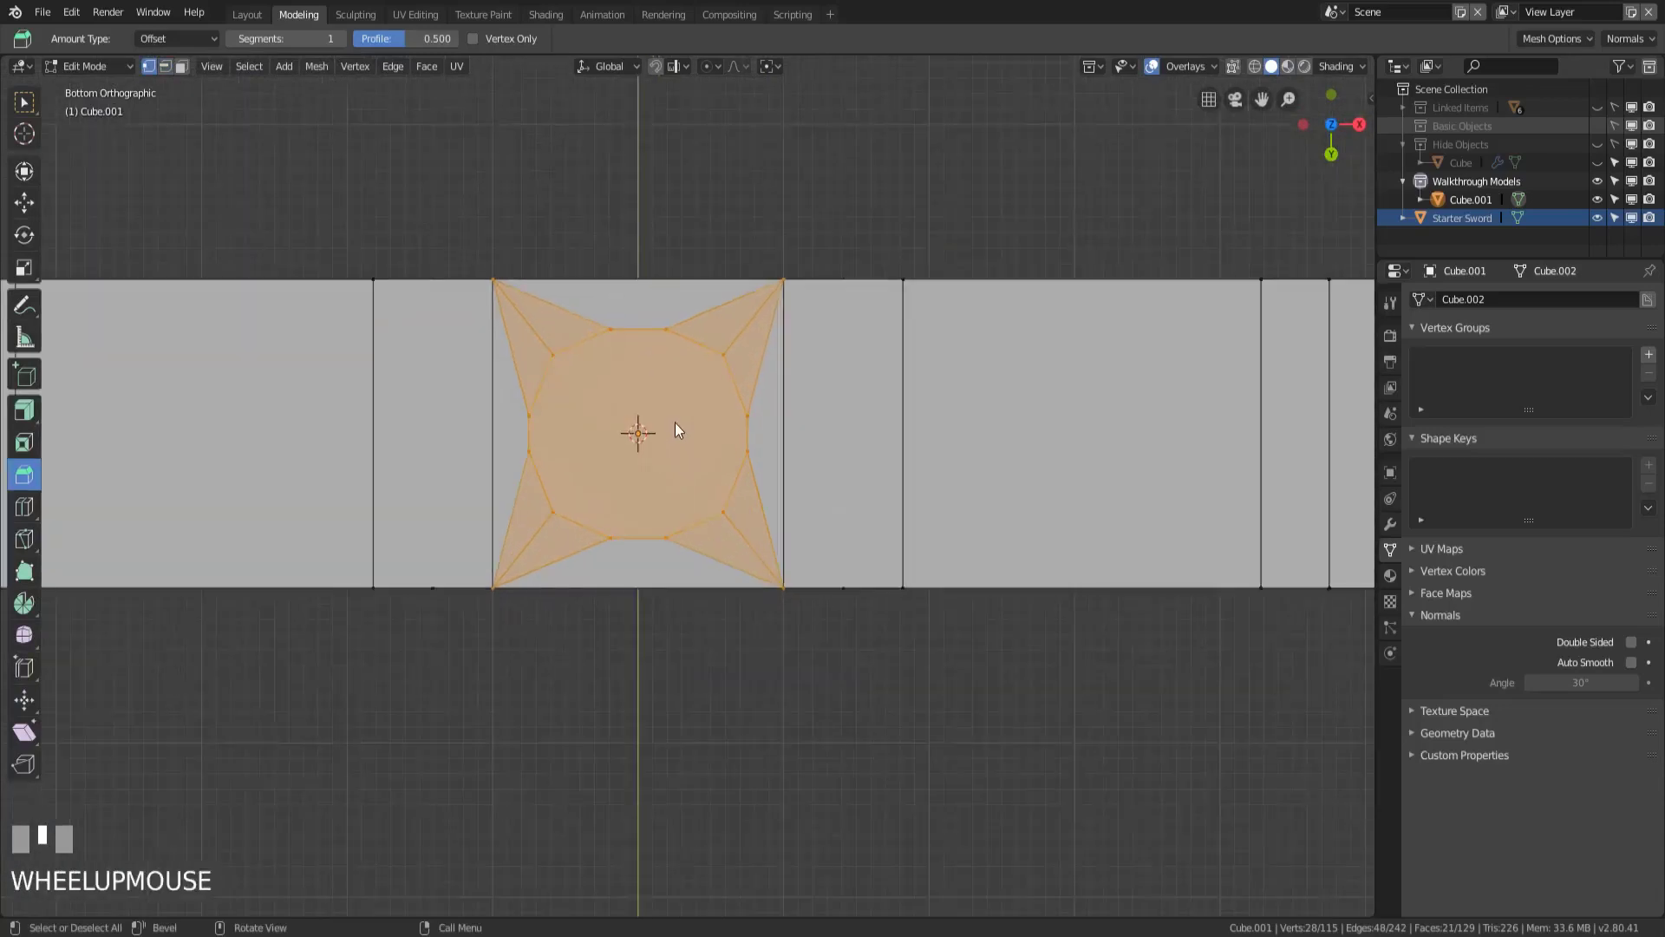
{"action": "key", "text": "3"}
{"action": "left_click", "coordinate": [616, 414]}
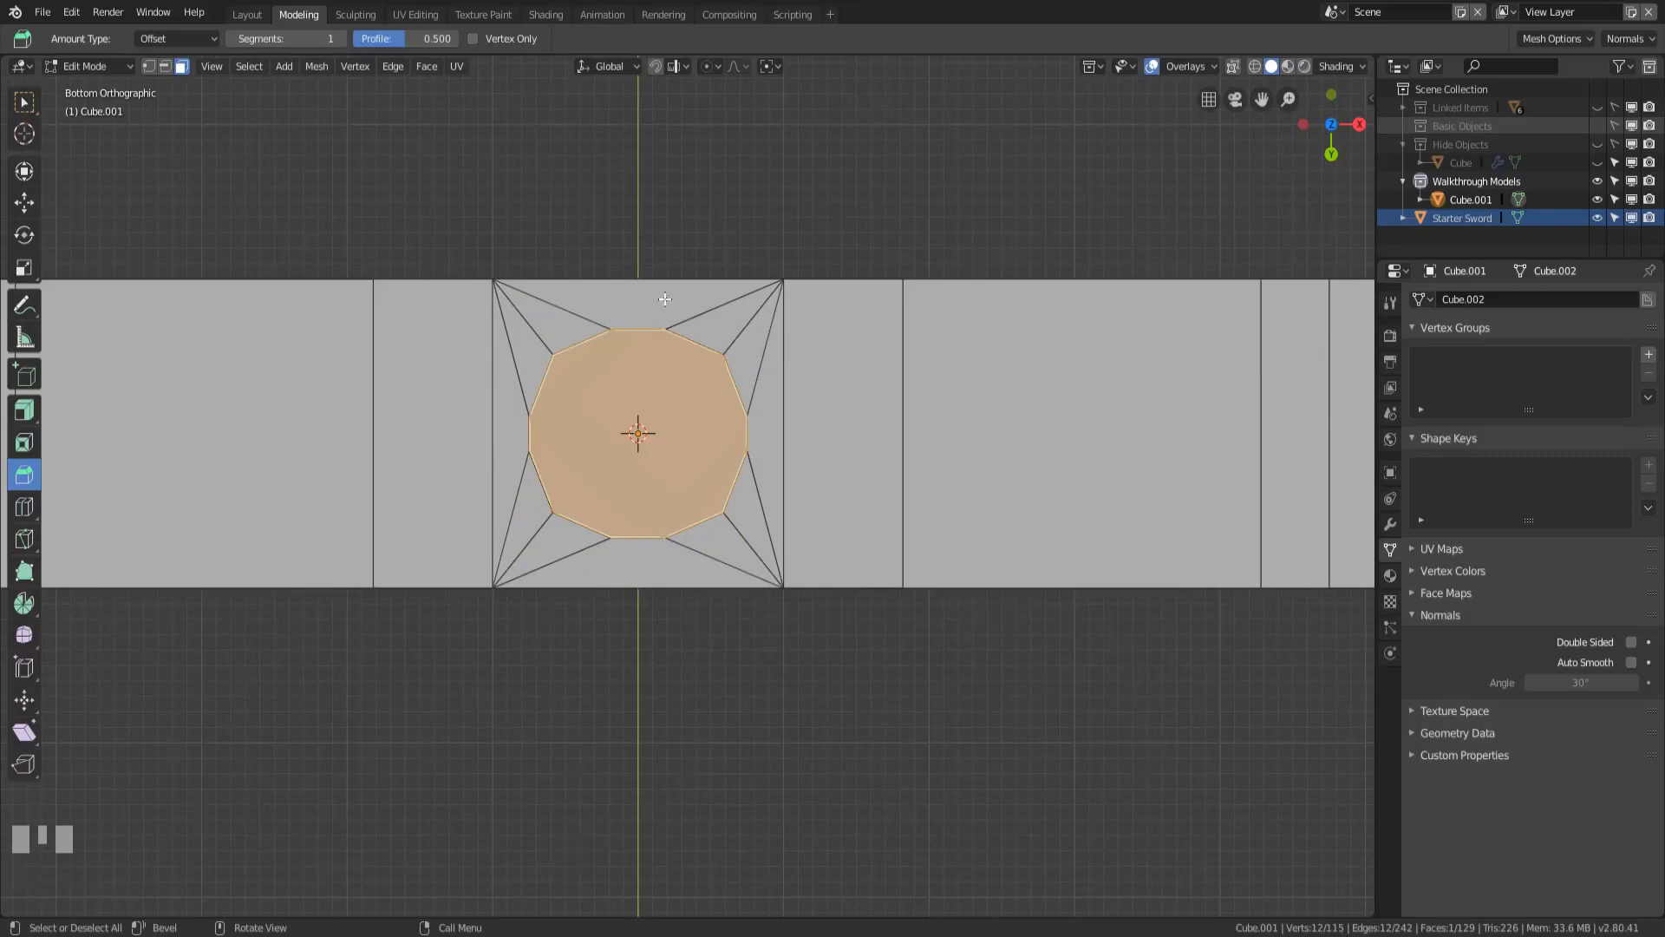
- Connect the two middle vertices on one long side of the grip's end face to their opposites, forming two parallel edges along Y
{"action": "key", "text": "1"}
{"action": "scroll", "coordinate": [598, 473], "scroll_direction": "up", "scroll_amount": 2}
{"action": "middle_click_drag", "start_coordinate": [579, 279], "coordinate": [624, 340], "text": "shift"}
{"action": "left_click", "coordinate": [626, 337]}
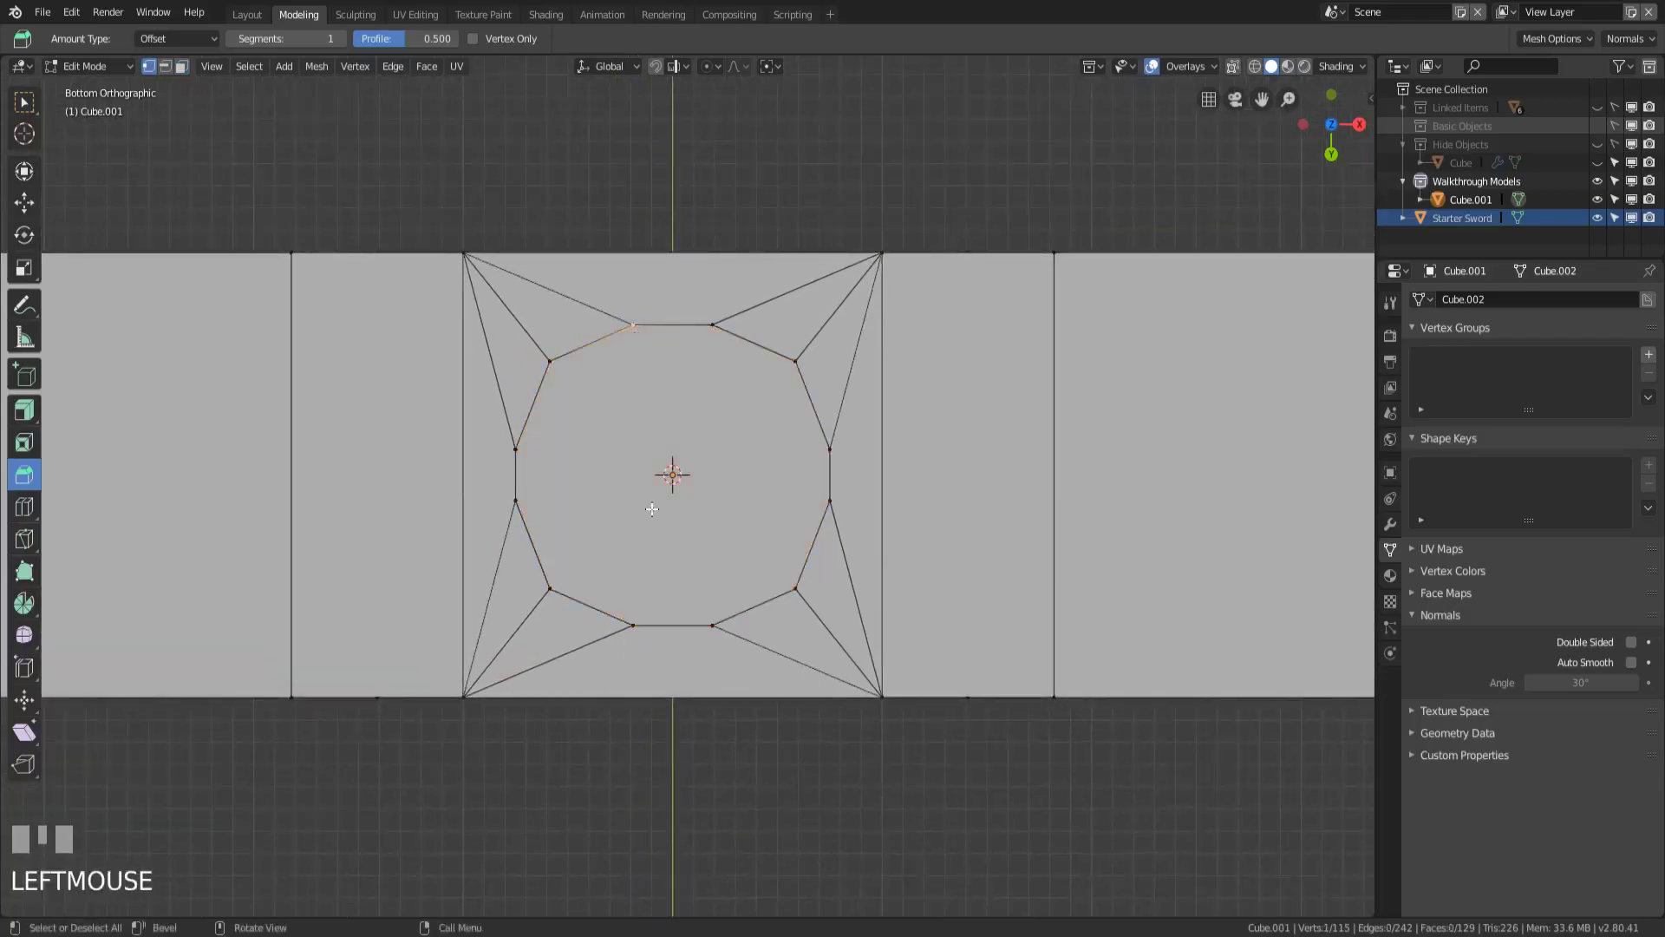
{"action": "left_click", "coordinate": [640, 610], "text": "shift"}
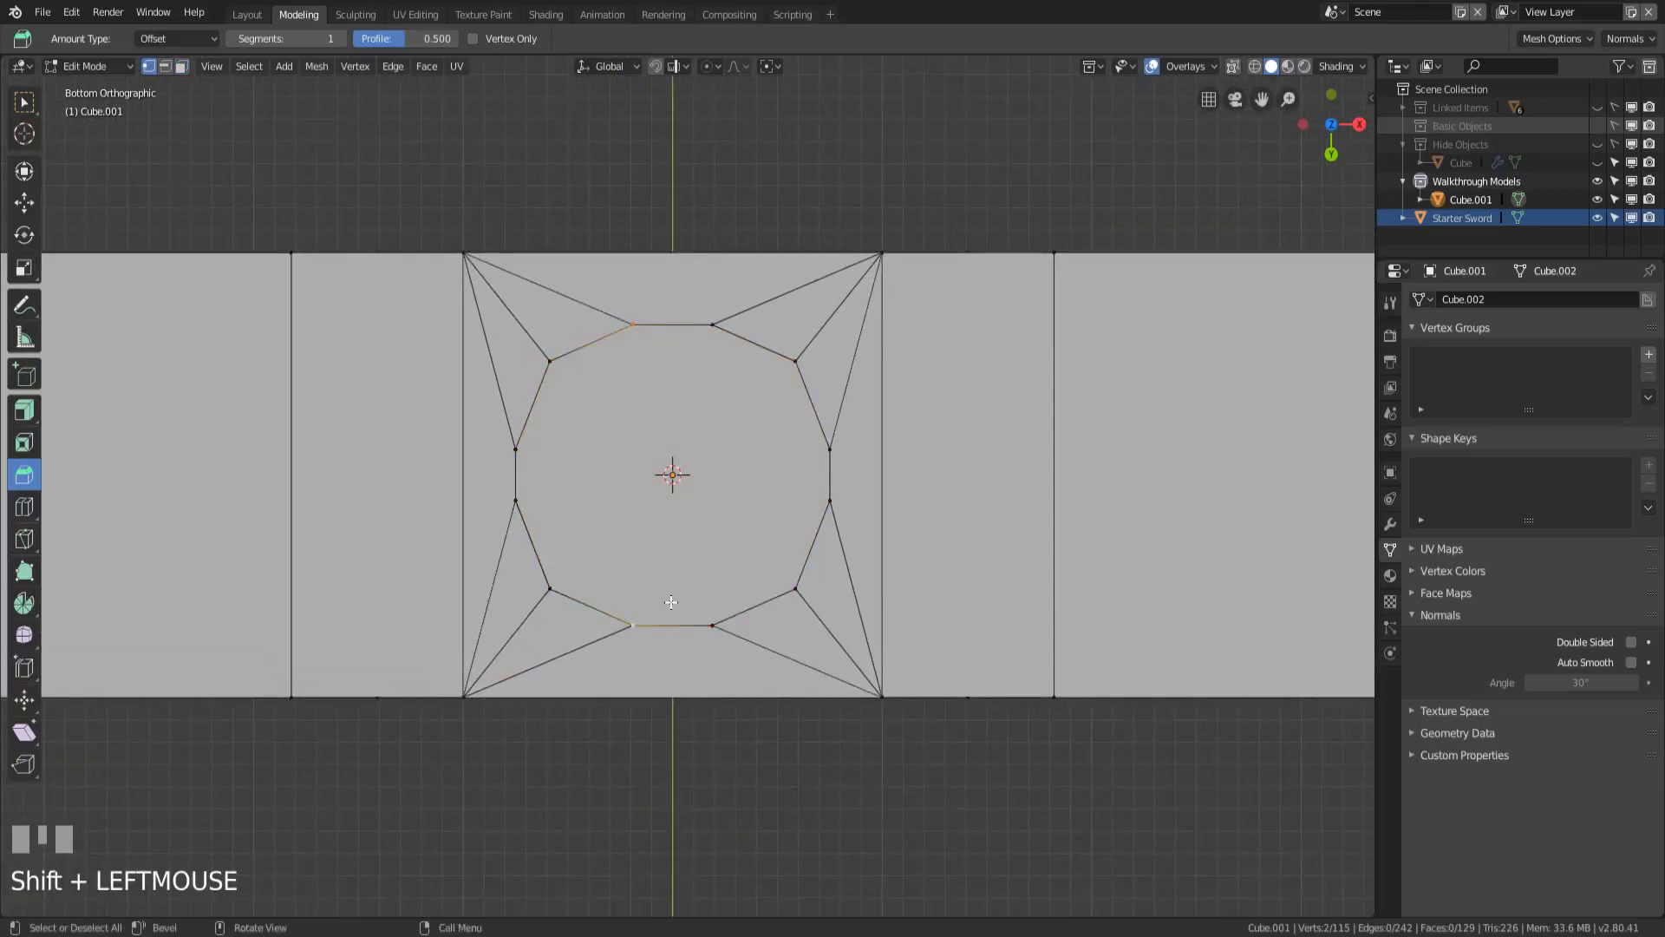
{"action": "key", "text": "j"}
{"action": "left_click", "coordinate": [707, 324]}
{"action": "left_click", "coordinate": [717, 624], "text": "shift"}
{"action": "key", "text": "j"}
- Connect the two pairs of opposite side vertices on the grip's end face with edges along X, completing the grid
{"action": "left_click", "coordinate": [822, 455]}
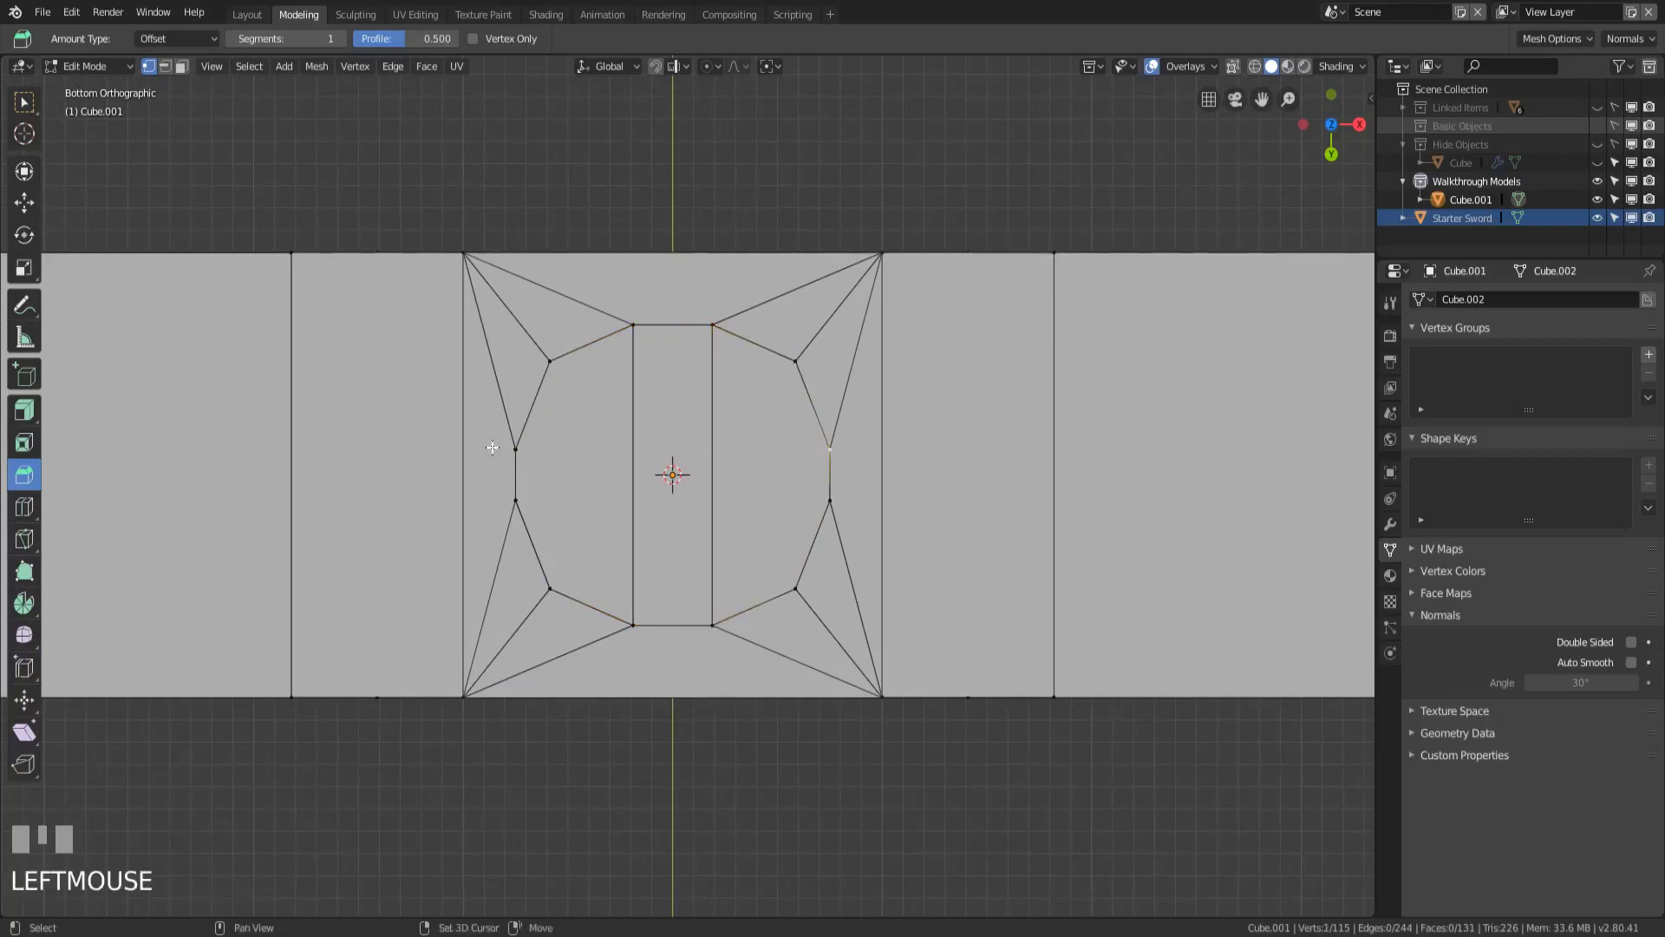
{"action": "left_click", "coordinate": [519, 448], "text": "shift"}
{"action": "key", "text": "j"}
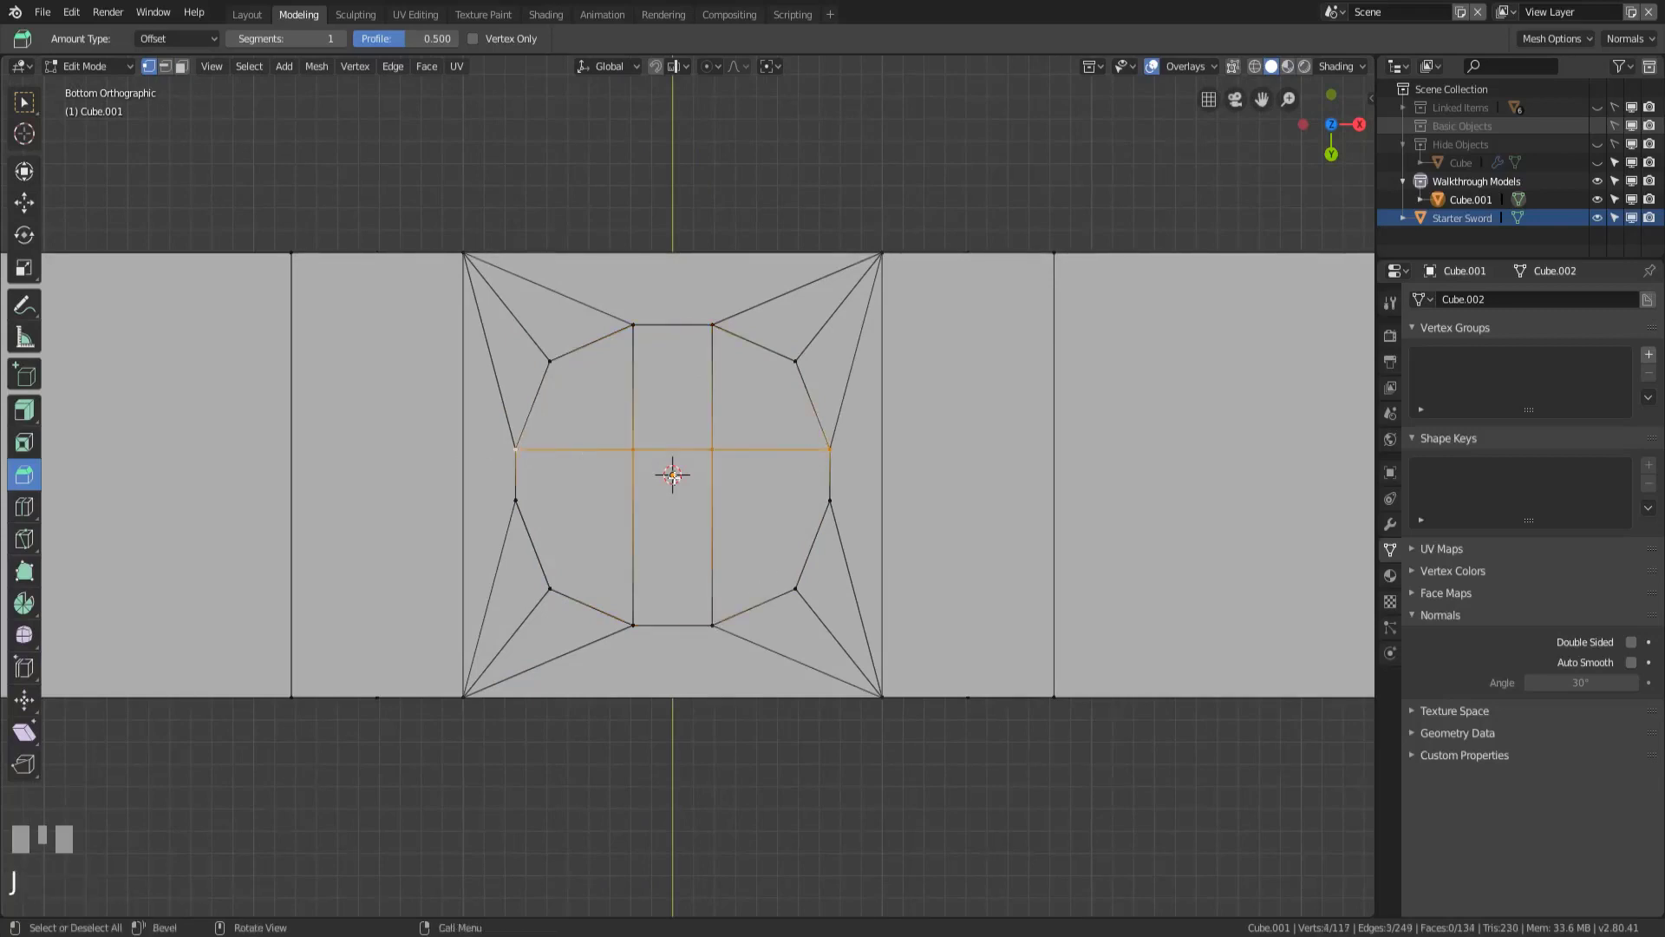
{"action": "left_click", "coordinate": [821, 503]}
{"action": "left_click", "coordinate": [518, 502], "text": "shift"}
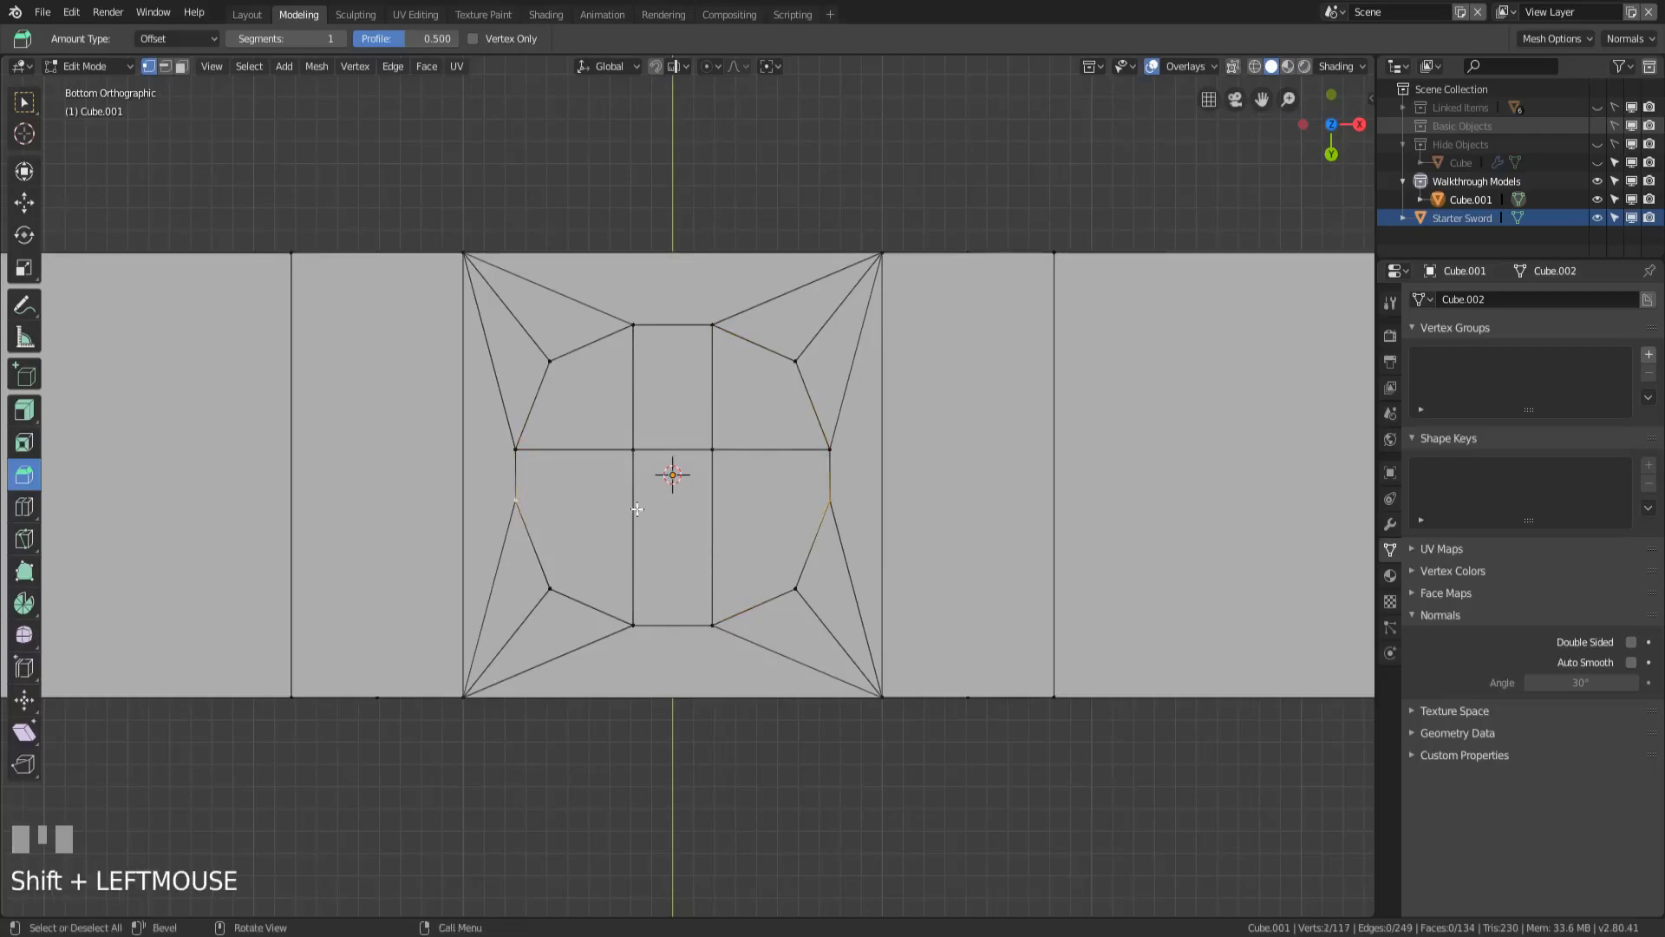
{"action": "key", "text": "j"}
- Check the corner faces of the grip's end cap and select all nine of its faces
{"action": "key", "text": "3"}
{"action": "left_click", "coordinate": [607, 425]}
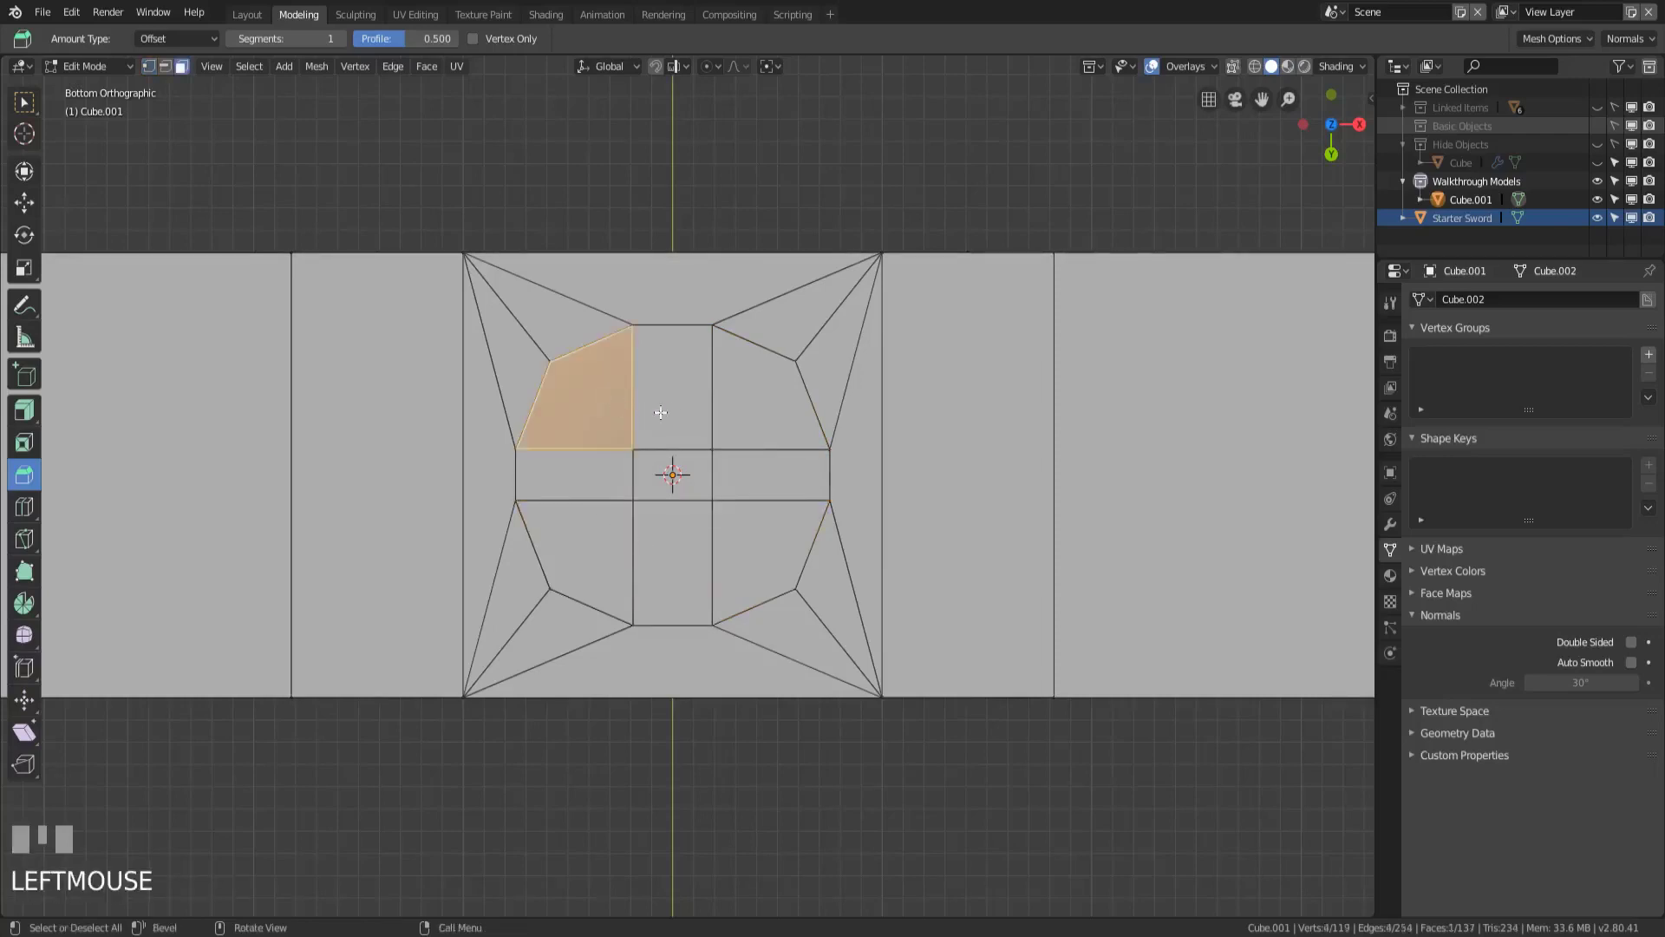
{"action": "left_click", "coordinate": [775, 414]}
{"action": "left_click", "coordinate": [755, 568]}
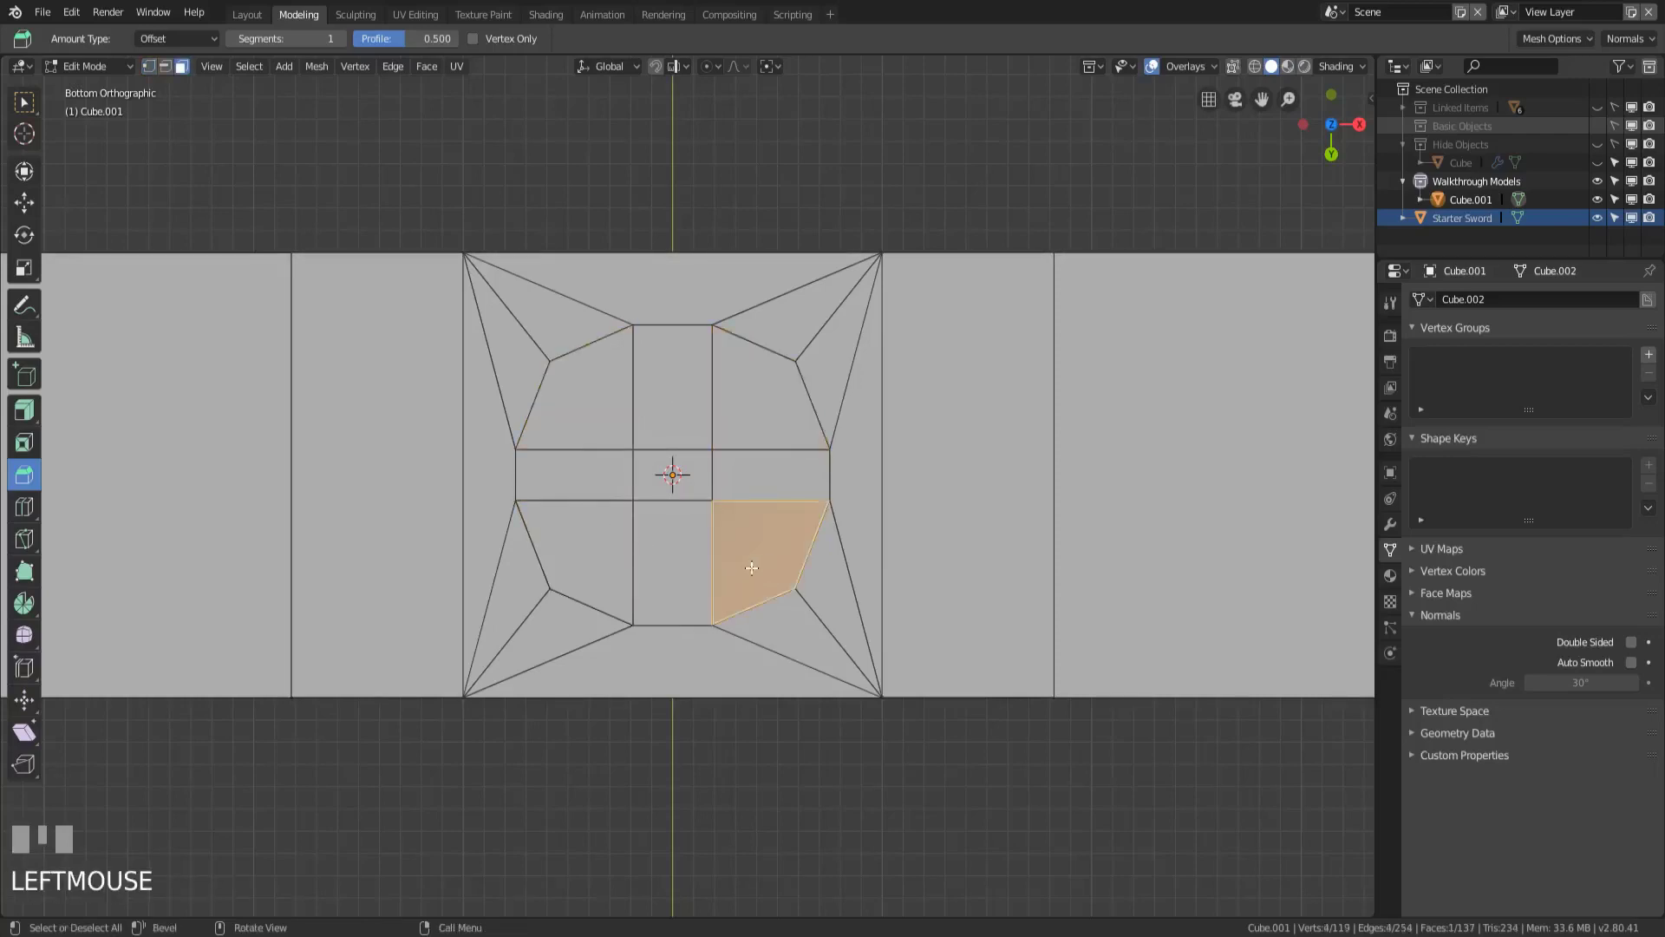
{"action": "left_click", "coordinate": [561, 555]}
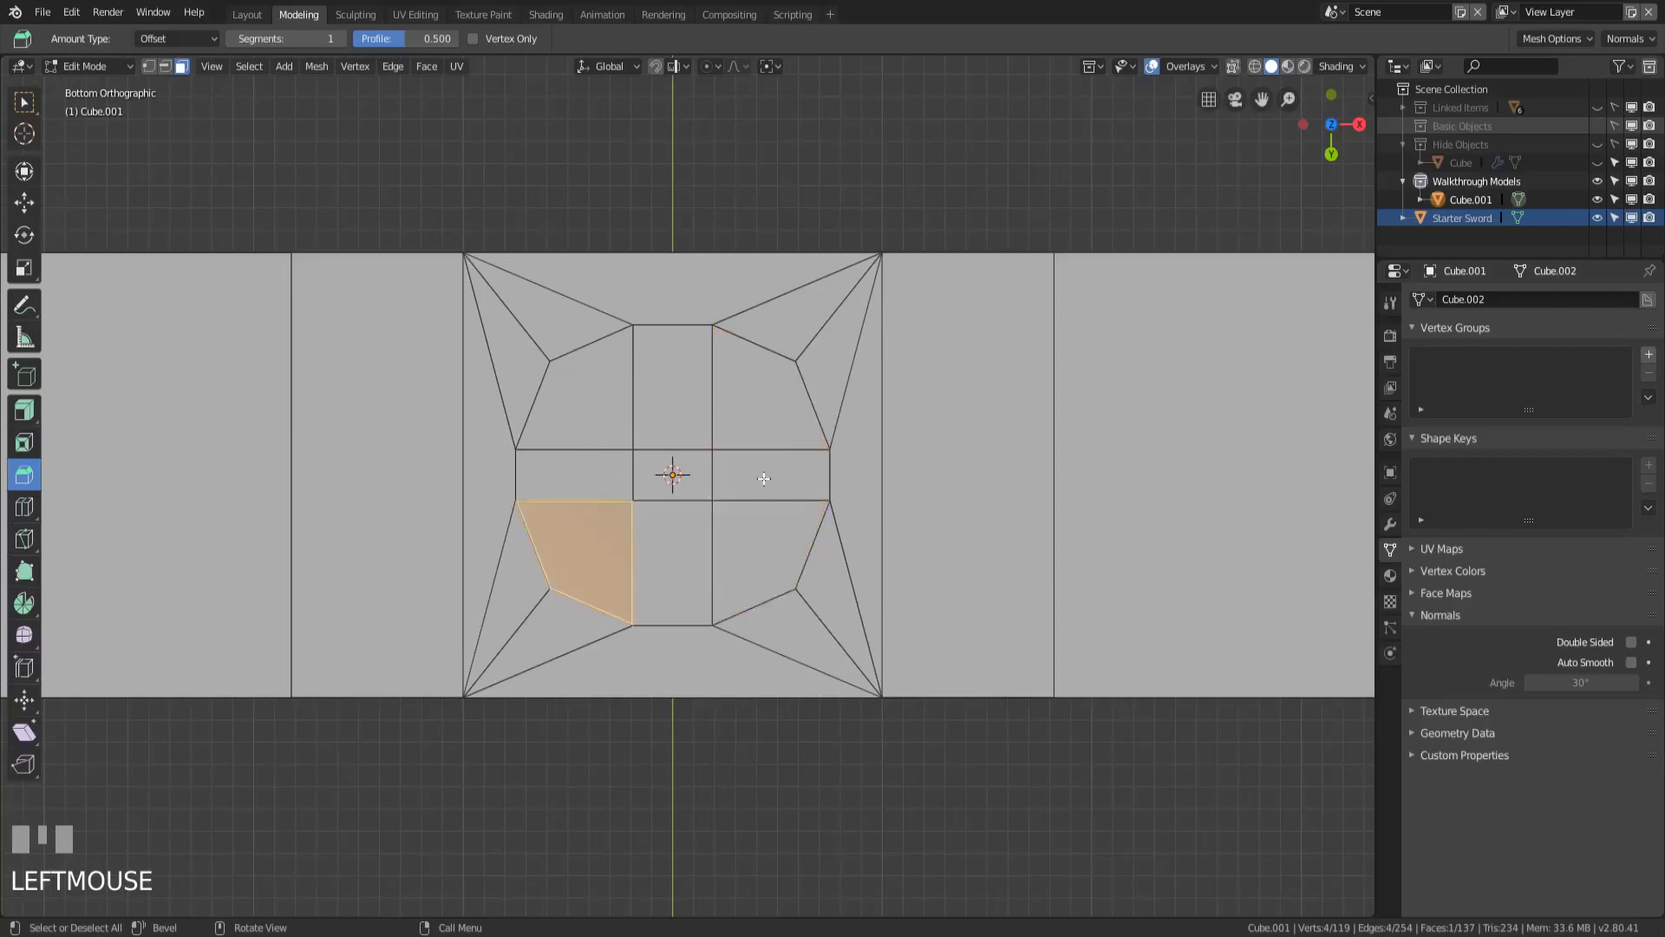
{"action": "left_click", "coordinate": [605, 407]}
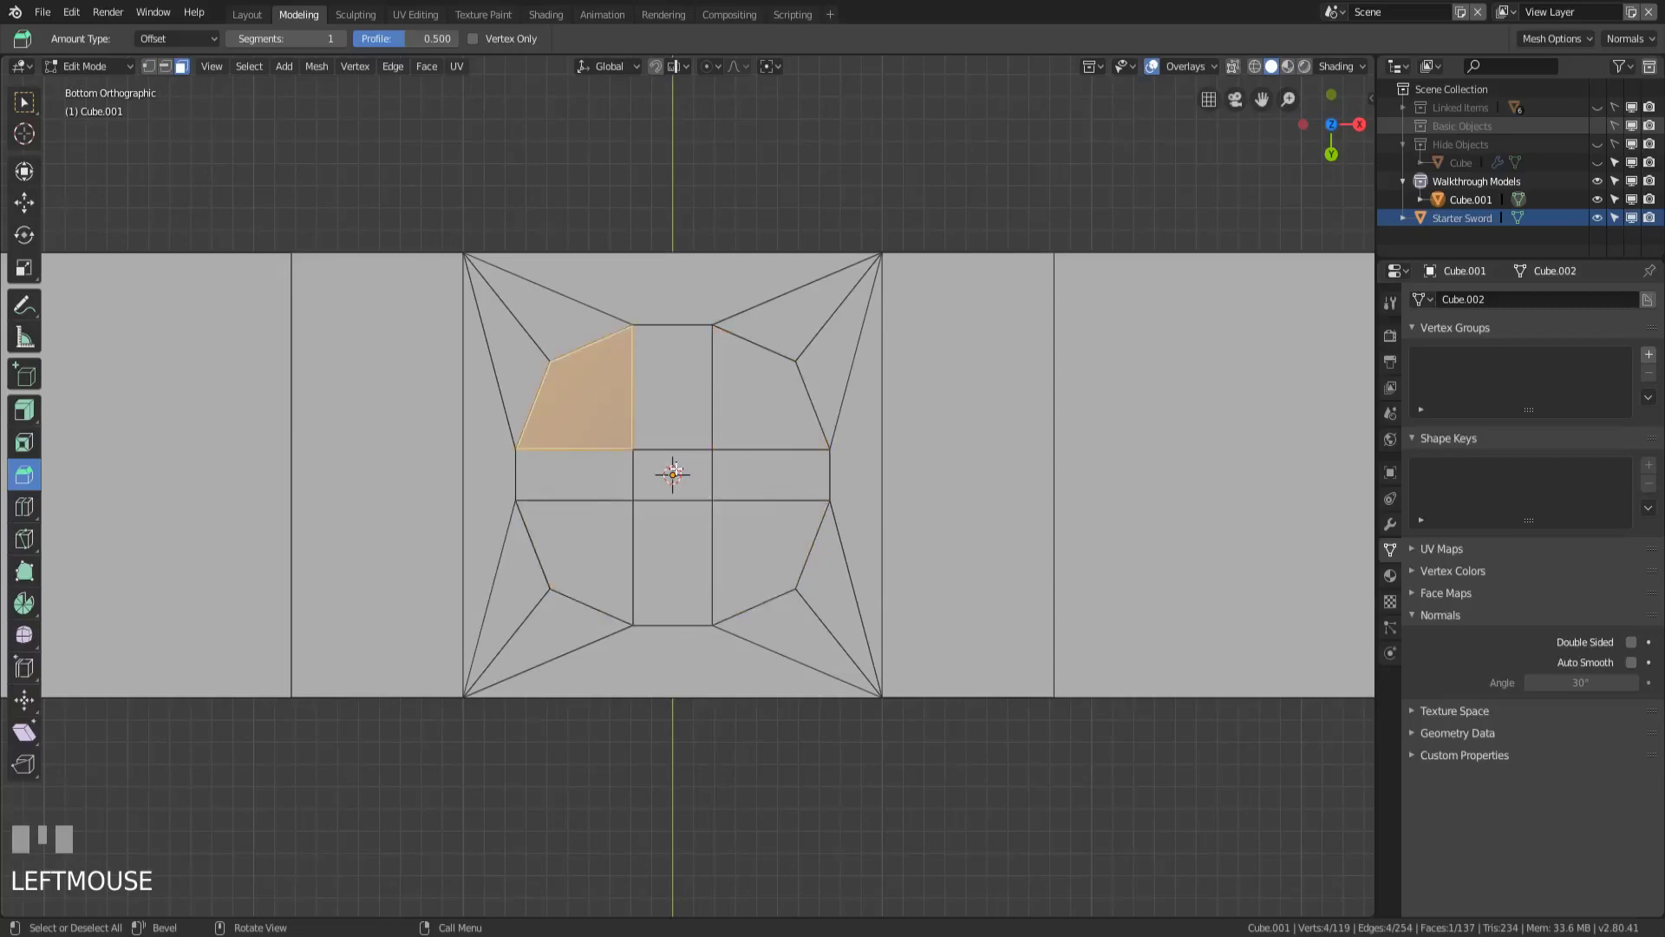
{"action": "right_click", "coordinate": [647, 448]}
{"action": "key", "text": "w"}
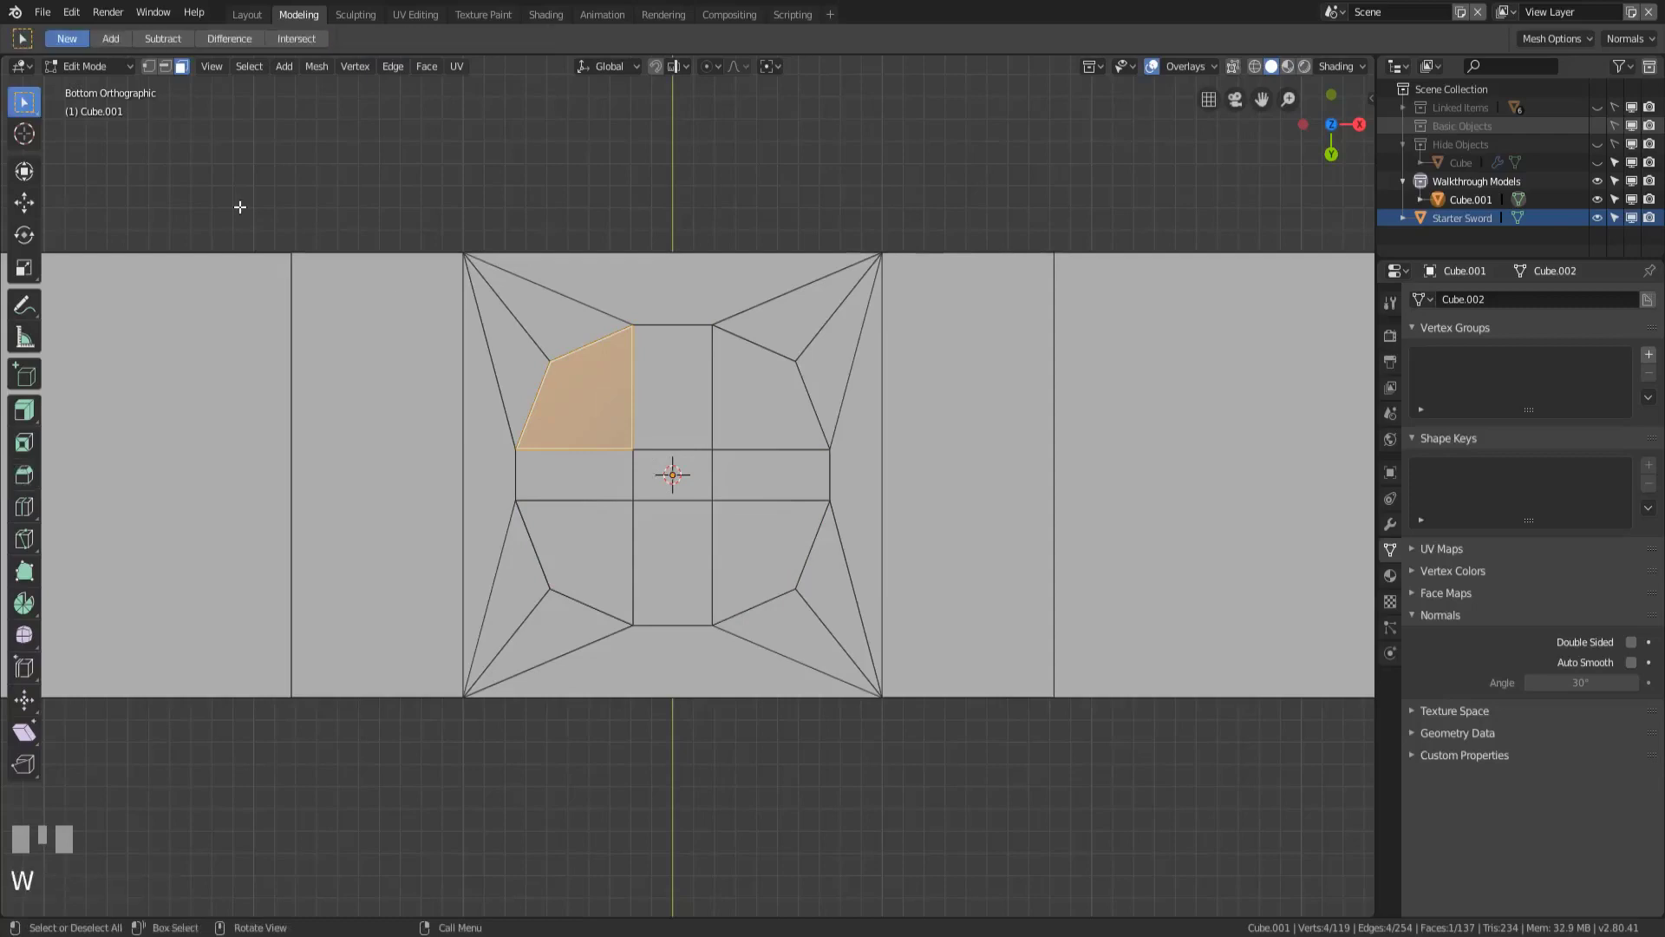
{"action": "left_click_drag", "start_coordinate": [573, 391], "coordinate": [775, 575]}
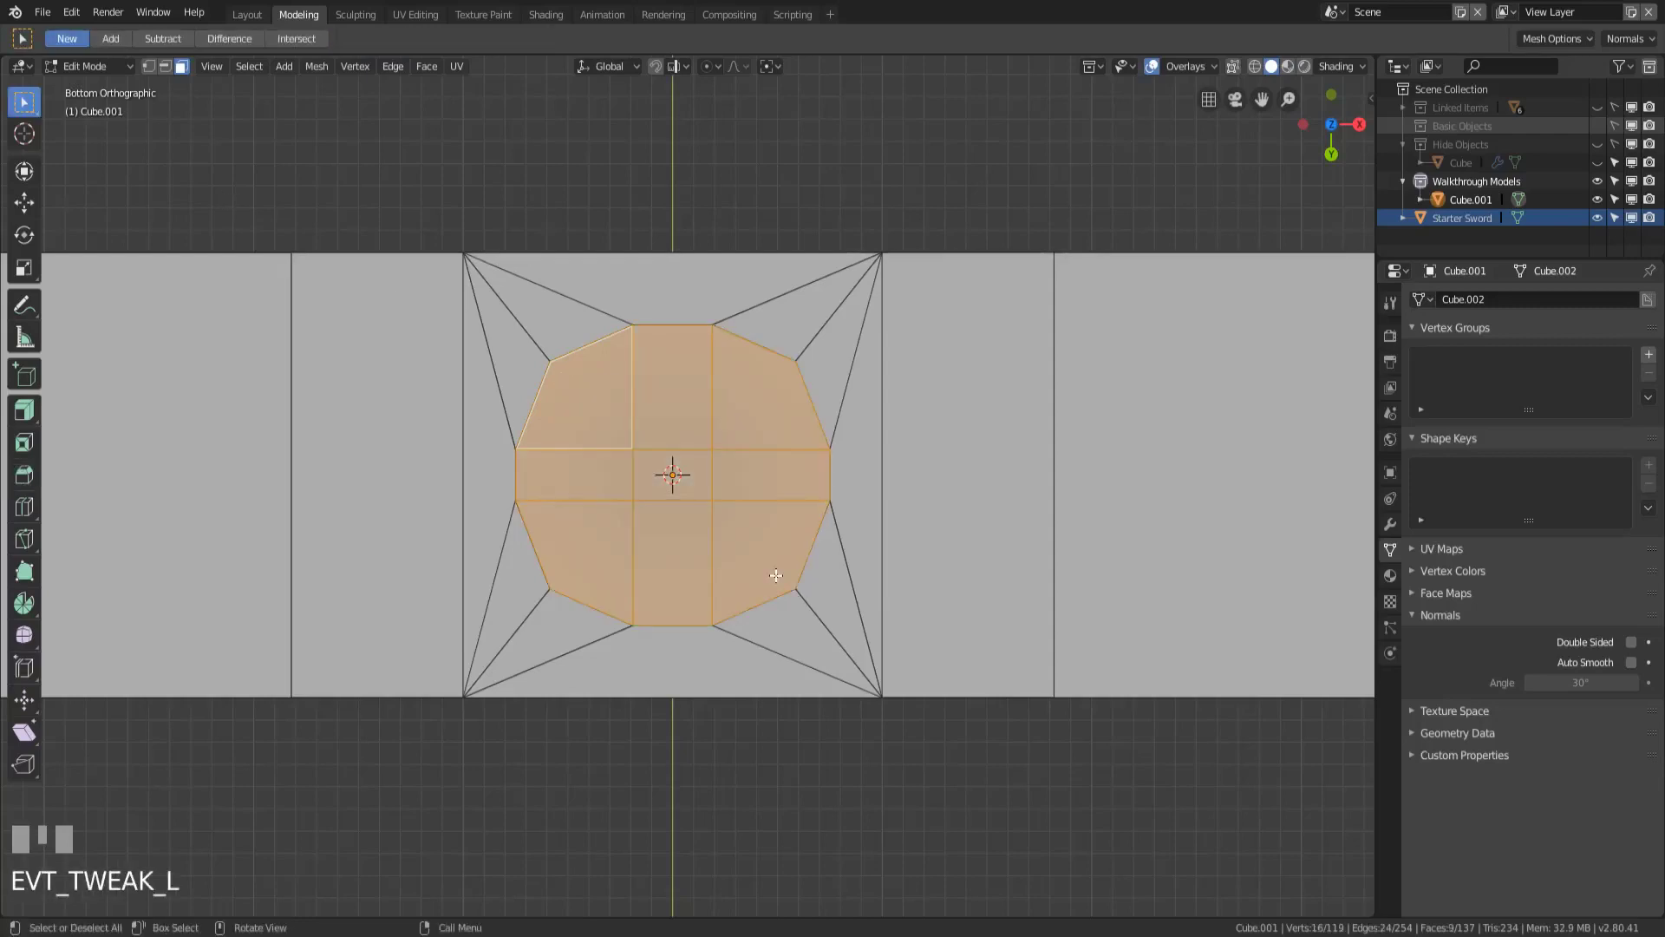
- Extrude the grip's end faces downward in short sections and scale them up to flare out the start of the pommel
{"action": "scroll", "coordinate": [775, 575], "scroll_direction": "down", "scroll_amount": 2}
{"action": "key", "text": "KP_1"}
{"action": "scroll", "coordinate": [769, 576], "scroll_direction": "down", "scroll_amount": 2}
{"action": "middle_click_drag", "start_coordinate": [772, 607], "coordinate": [743, 490], "text": "shift"}
{"action": "scroll", "coordinate": [820, 299], "scroll_direction": "down", "scroll_amount": 2}
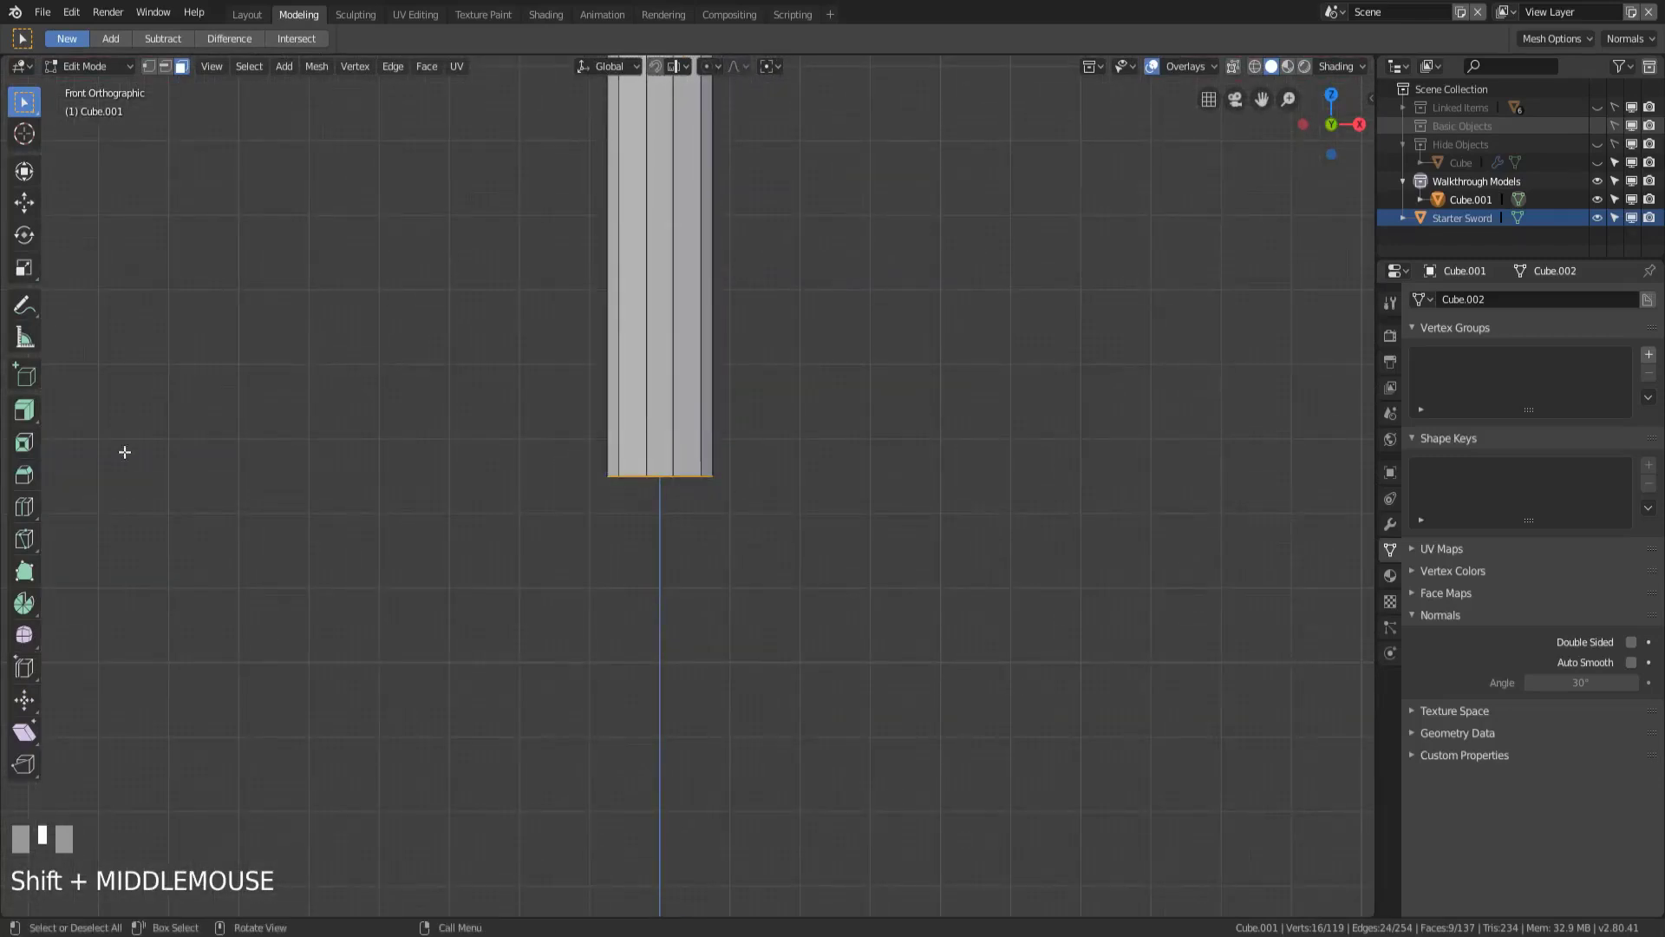
{"action": "left_click_drag", "start_coordinate": [24, 409], "coordinate": [91, 418]}
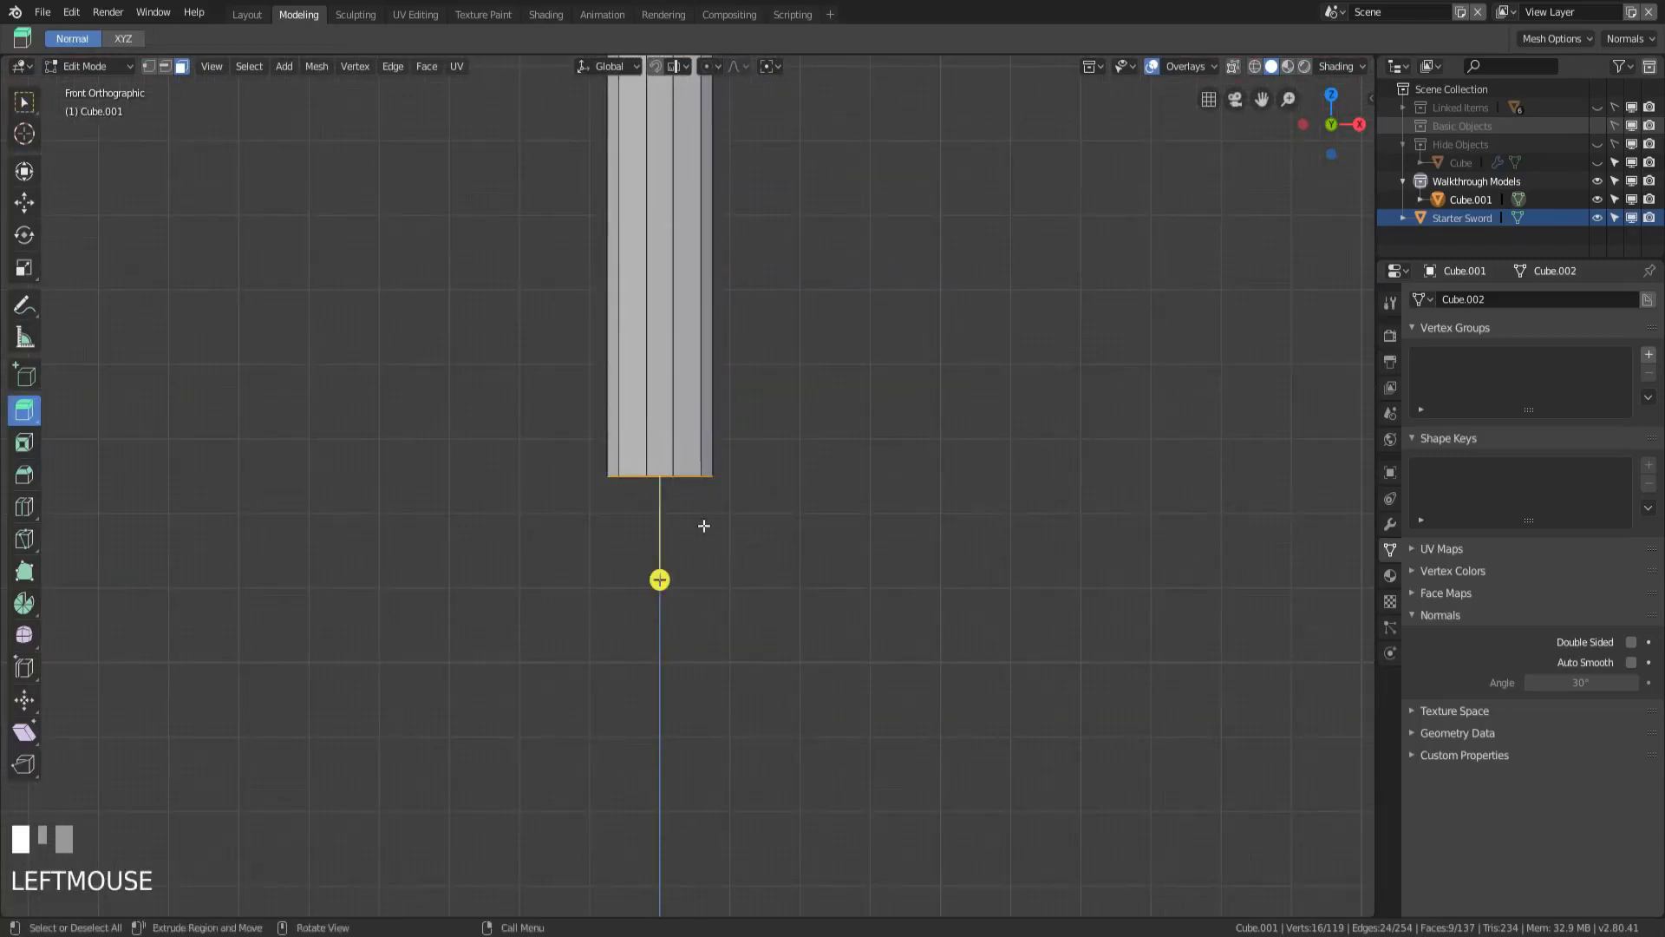
{"action": "left_click_drag", "start_coordinate": [659, 580], "coordinate": [658, 692]}
{"action": "key", "text": "s"}
{"action": "left_click", "coordinate": [821, 550]}
{"action": "key", "text": "s"}
{"action": "left_click", "coordinate": [786, 578]}
- Taper the pommel by scaling its end to about 0.8, extruding 0.284 m and scaling to 0.689, and return to Object Mode
{"action": "key", "text": "s"}
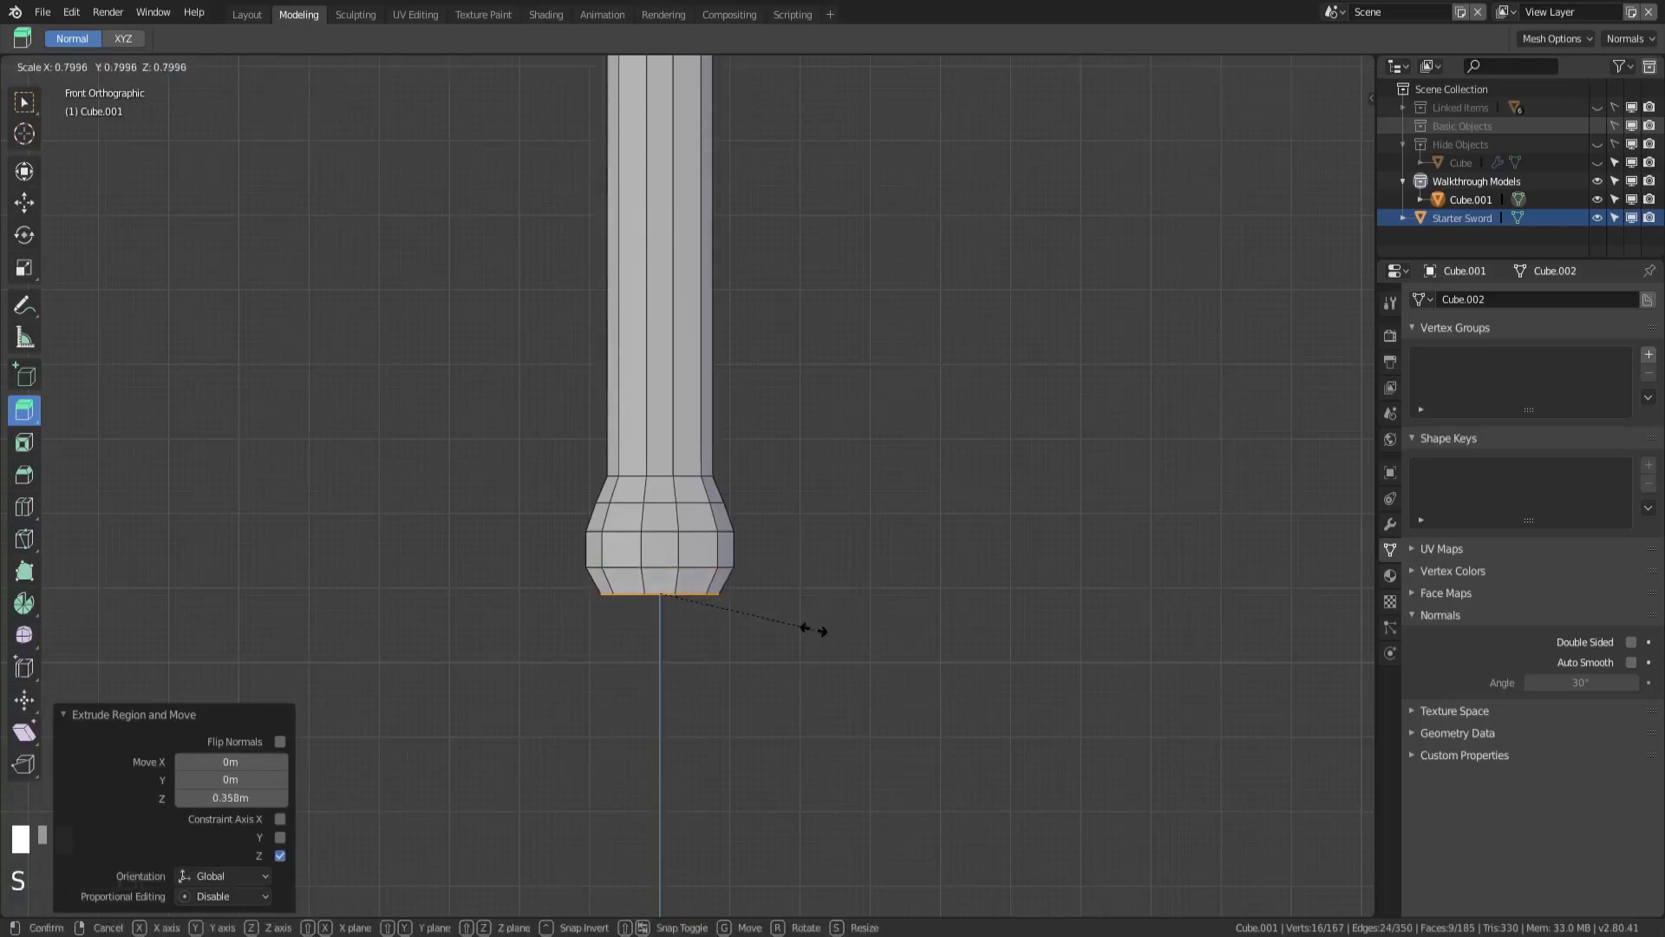
{"action": "left_click", "coordinate": [810, 632]}
{"action": "left_click_drag", "start_coordinate": [660, 696], "coordinate": [659, 717]}
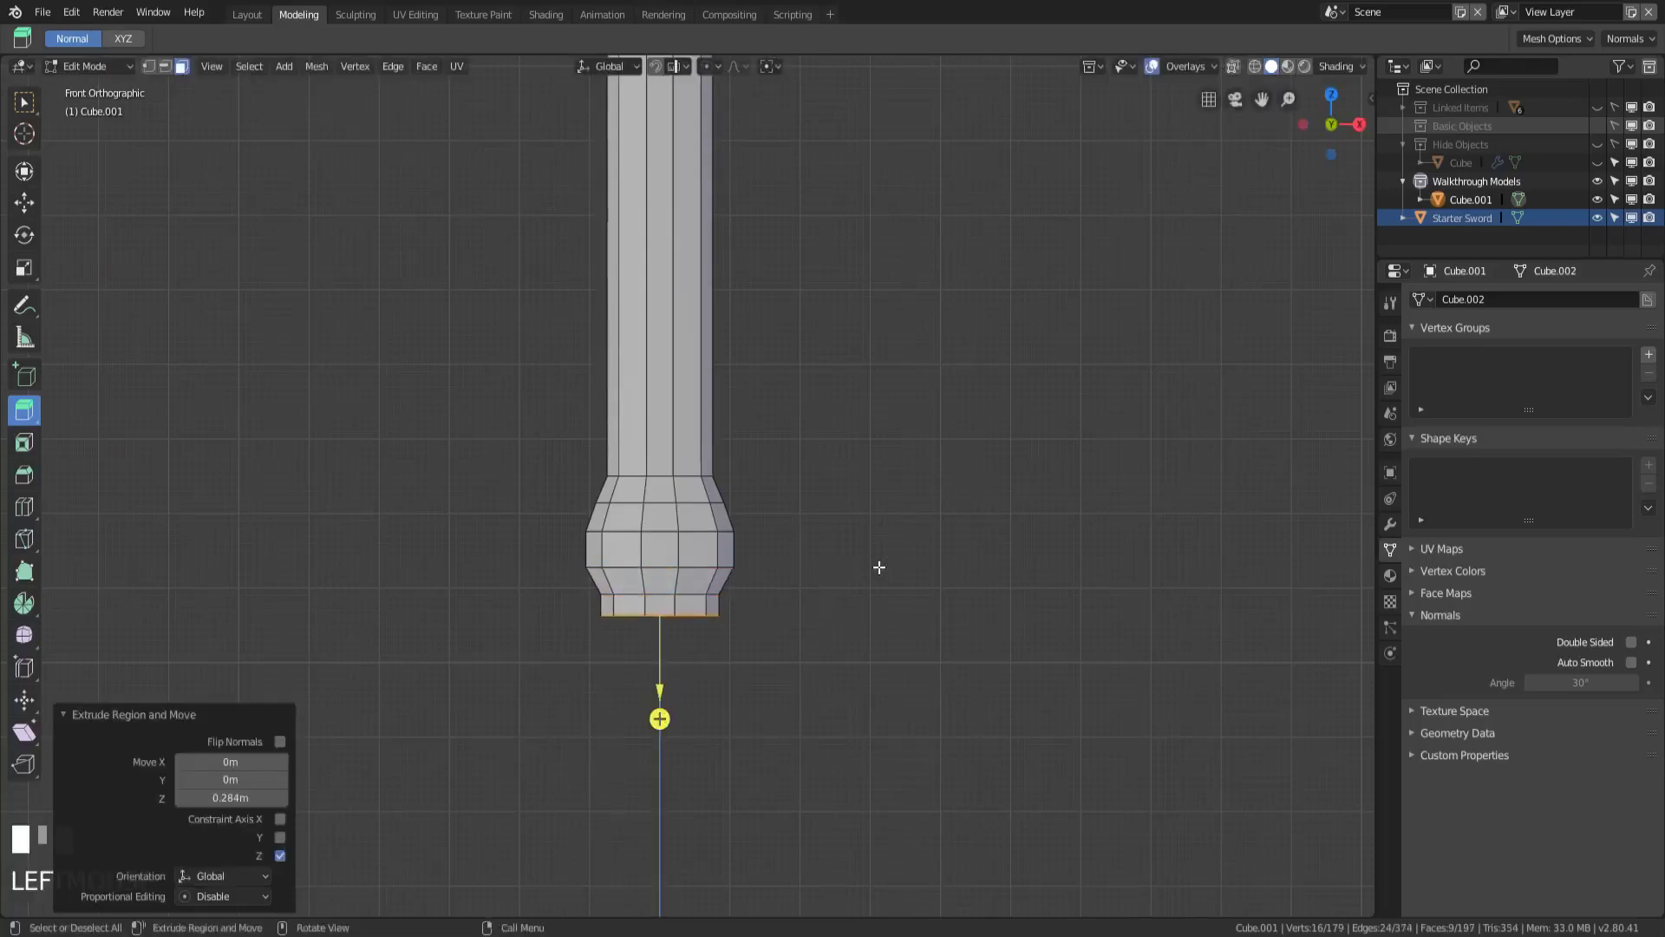
{"action": "key", "text": "s"}
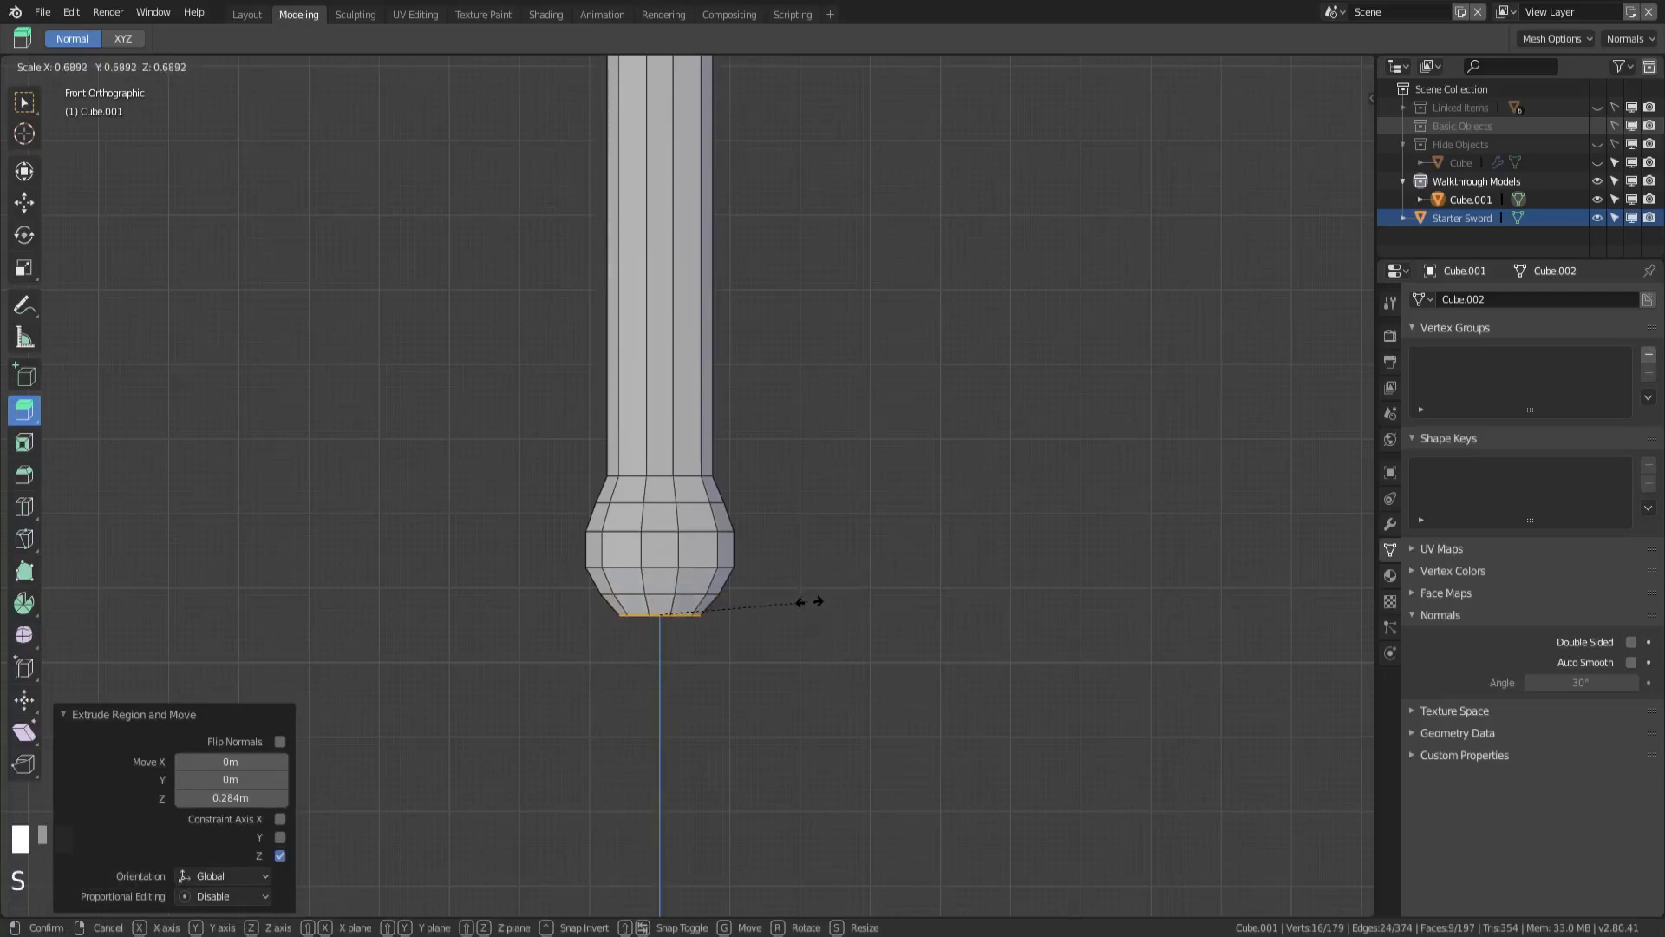
{"action": "left_click", "coordinate": [811, 602]}
{"action": "middle_click_drag", "start_coordinate": [824, 595], "coordinate": [726, 614]}
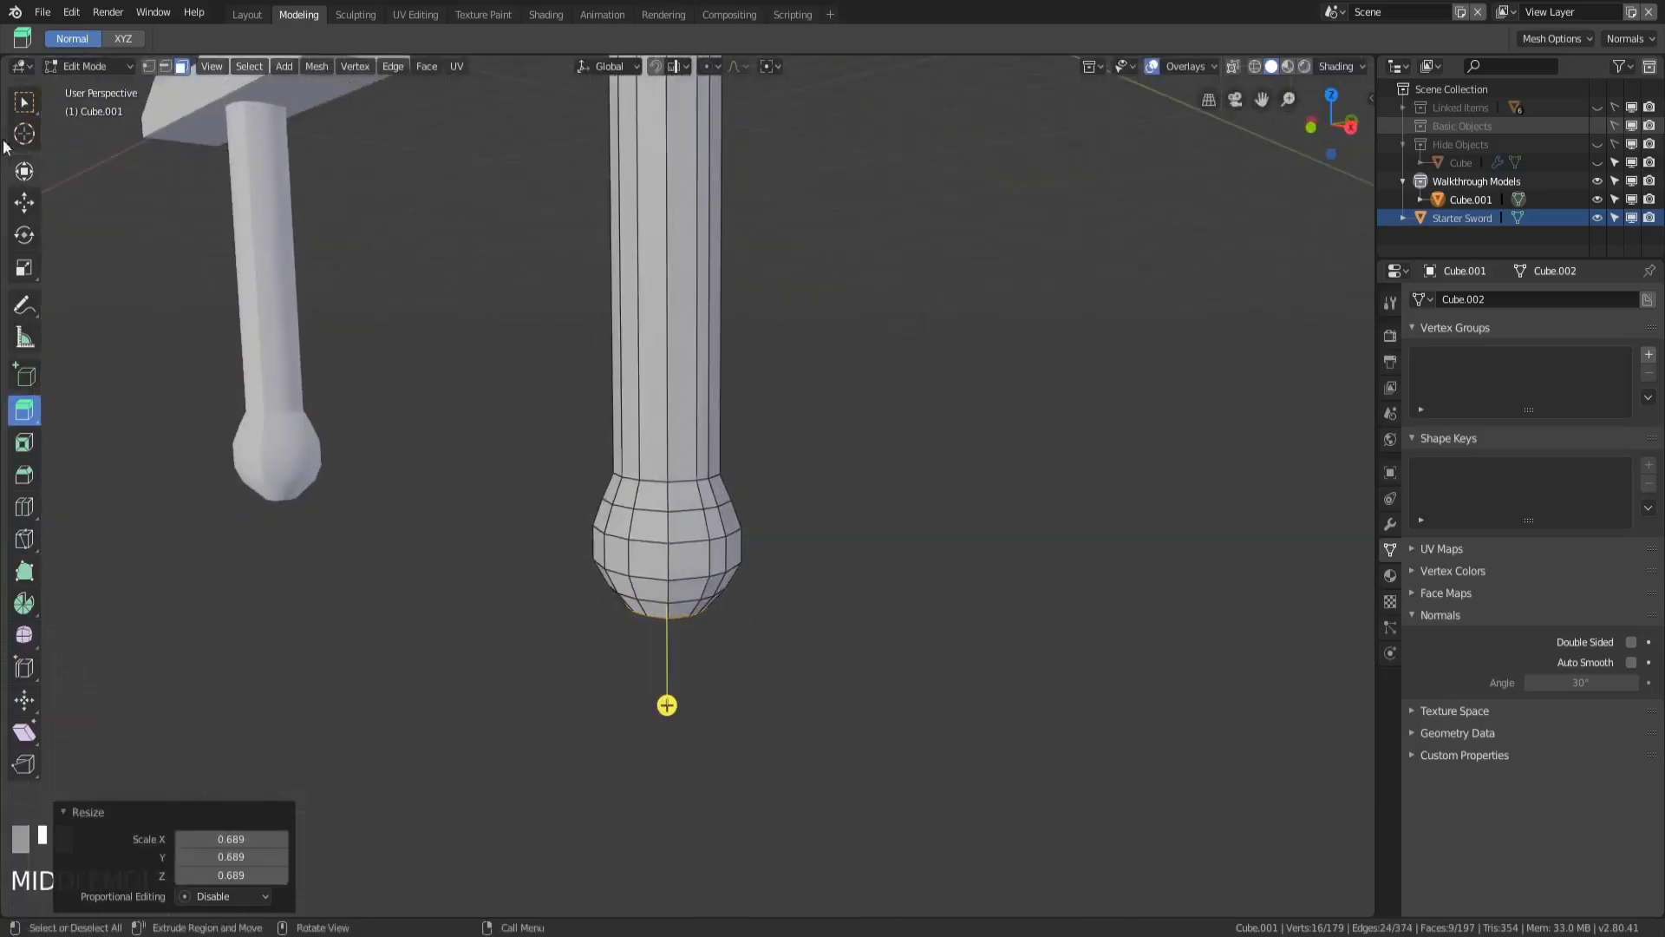
{"action": "left_click", "coordinate": [23, 102]}
{"action": "scroll", "coordinate": [595, 471], "scroll_direction": "down", "scroll_amount": 2}
{"action": "key", "text": "Tab"}
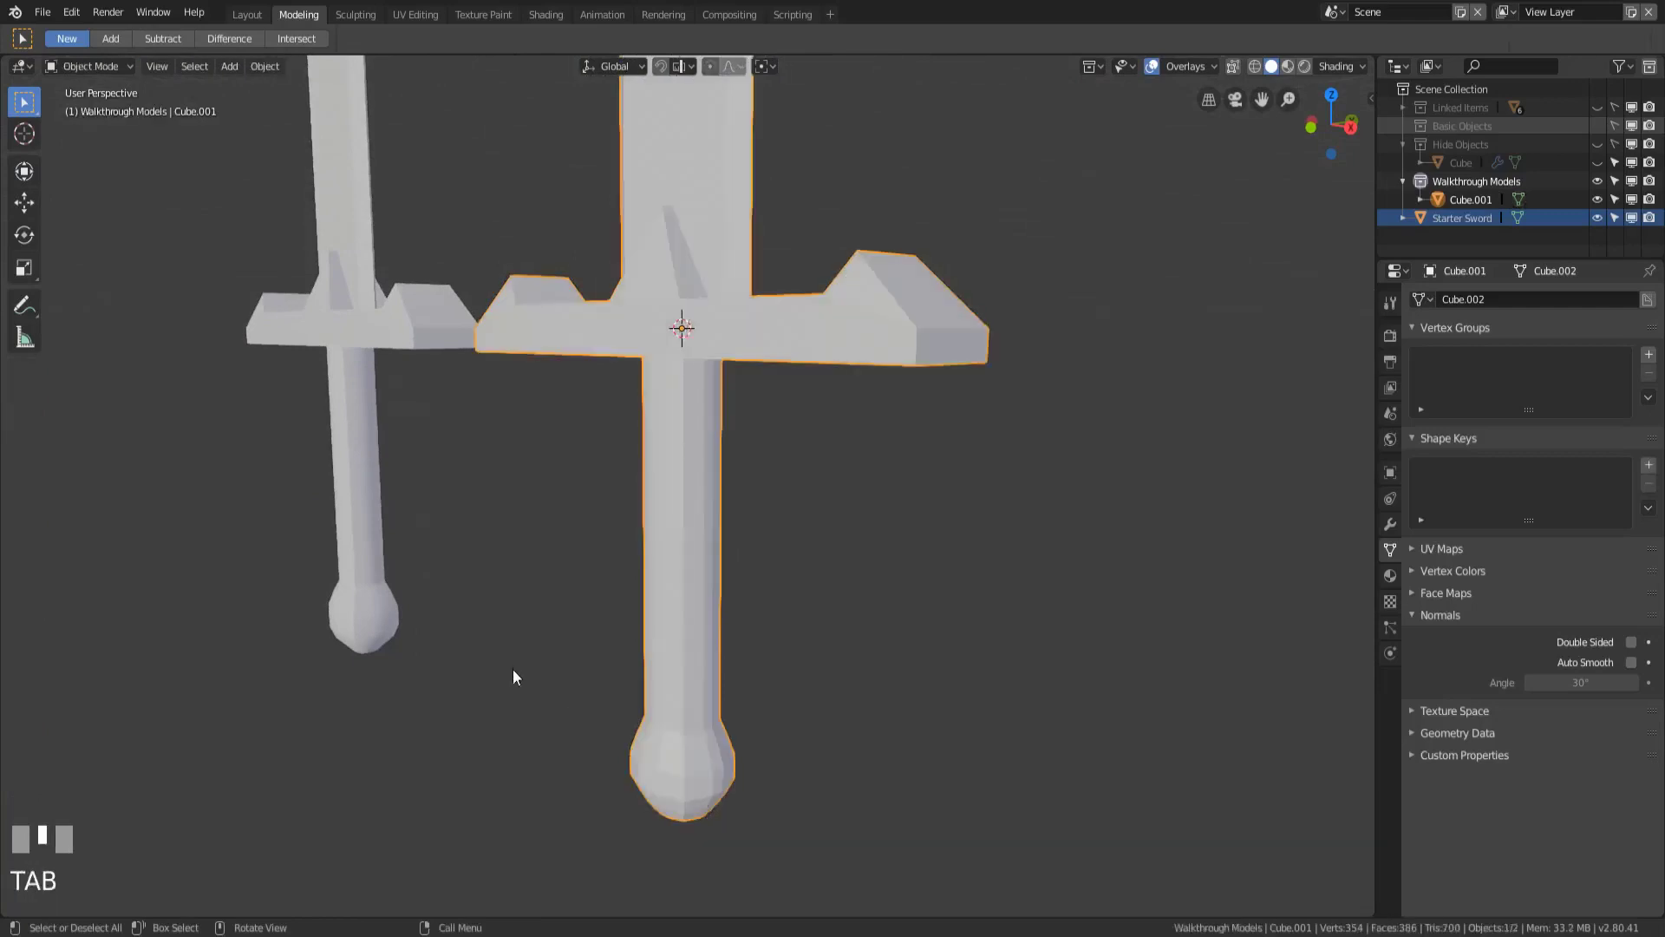
- Shade the sword smooth and enable Auto Smooth at 30° in its normals settings
{"action": "scroll", "coordinate": [513, 677], "scroll_direction": "down", "scroll_amount": 2}
{"action": "middle_click_drag", "start_coordinate": [446, 677], "coordinate": [580, 666]}
{"action": "middle_click_drag", "start_coordinate": [705, 480], "coordinate": [685, 408]}
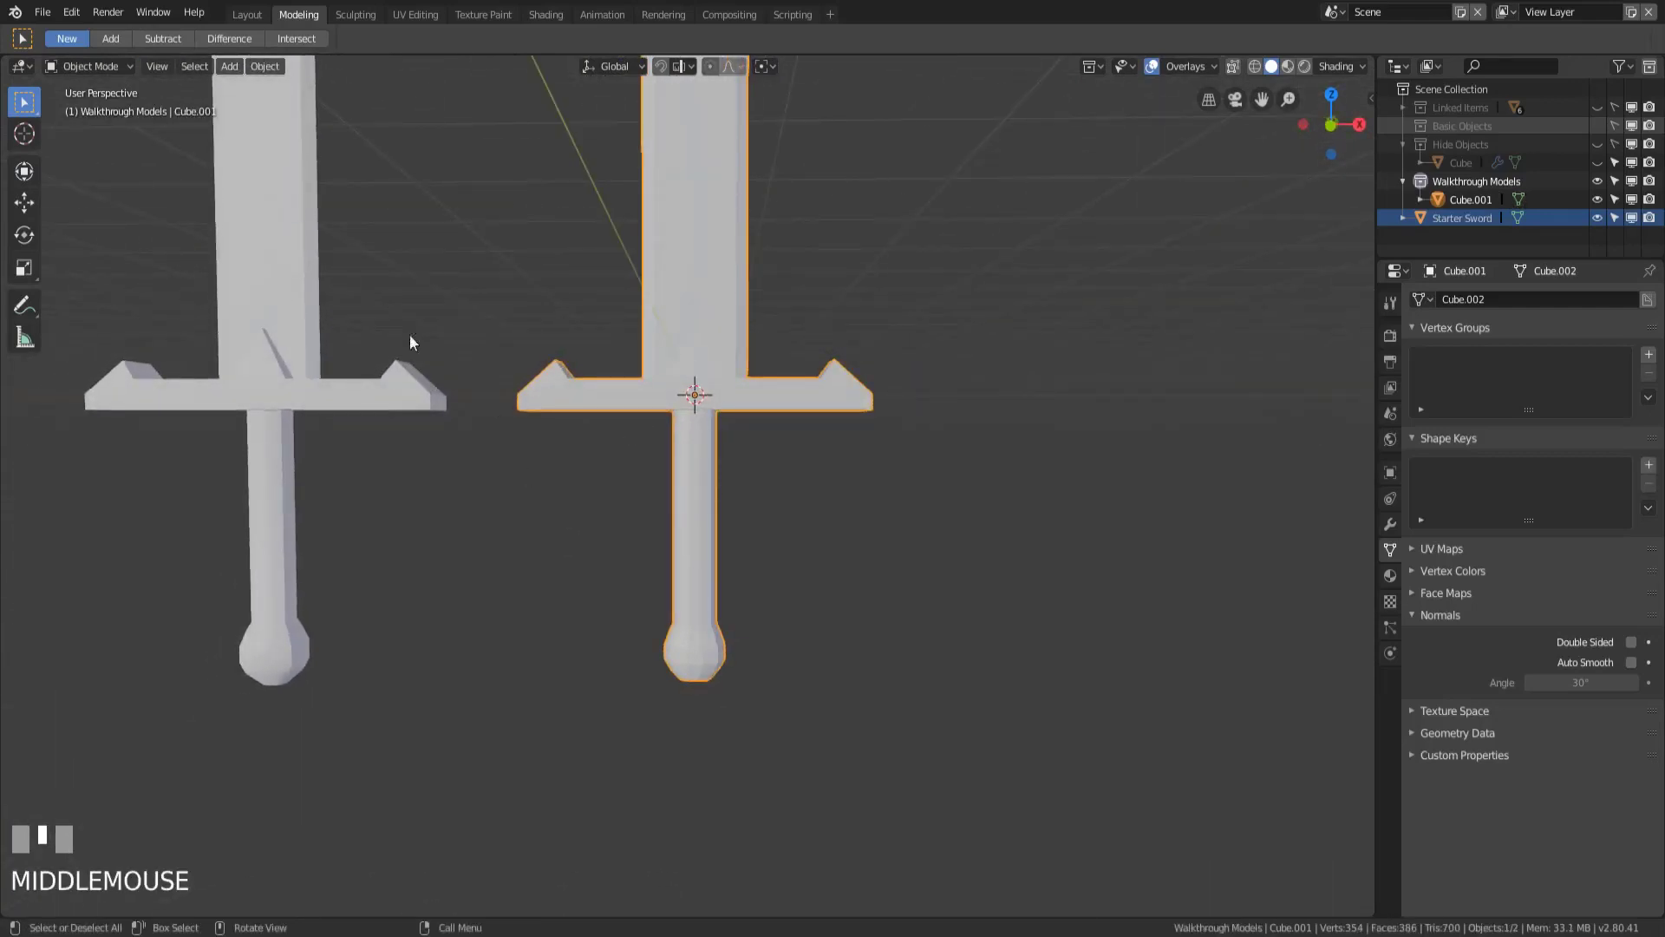
{"action": "right_click", "coordinate": [710, 299]}
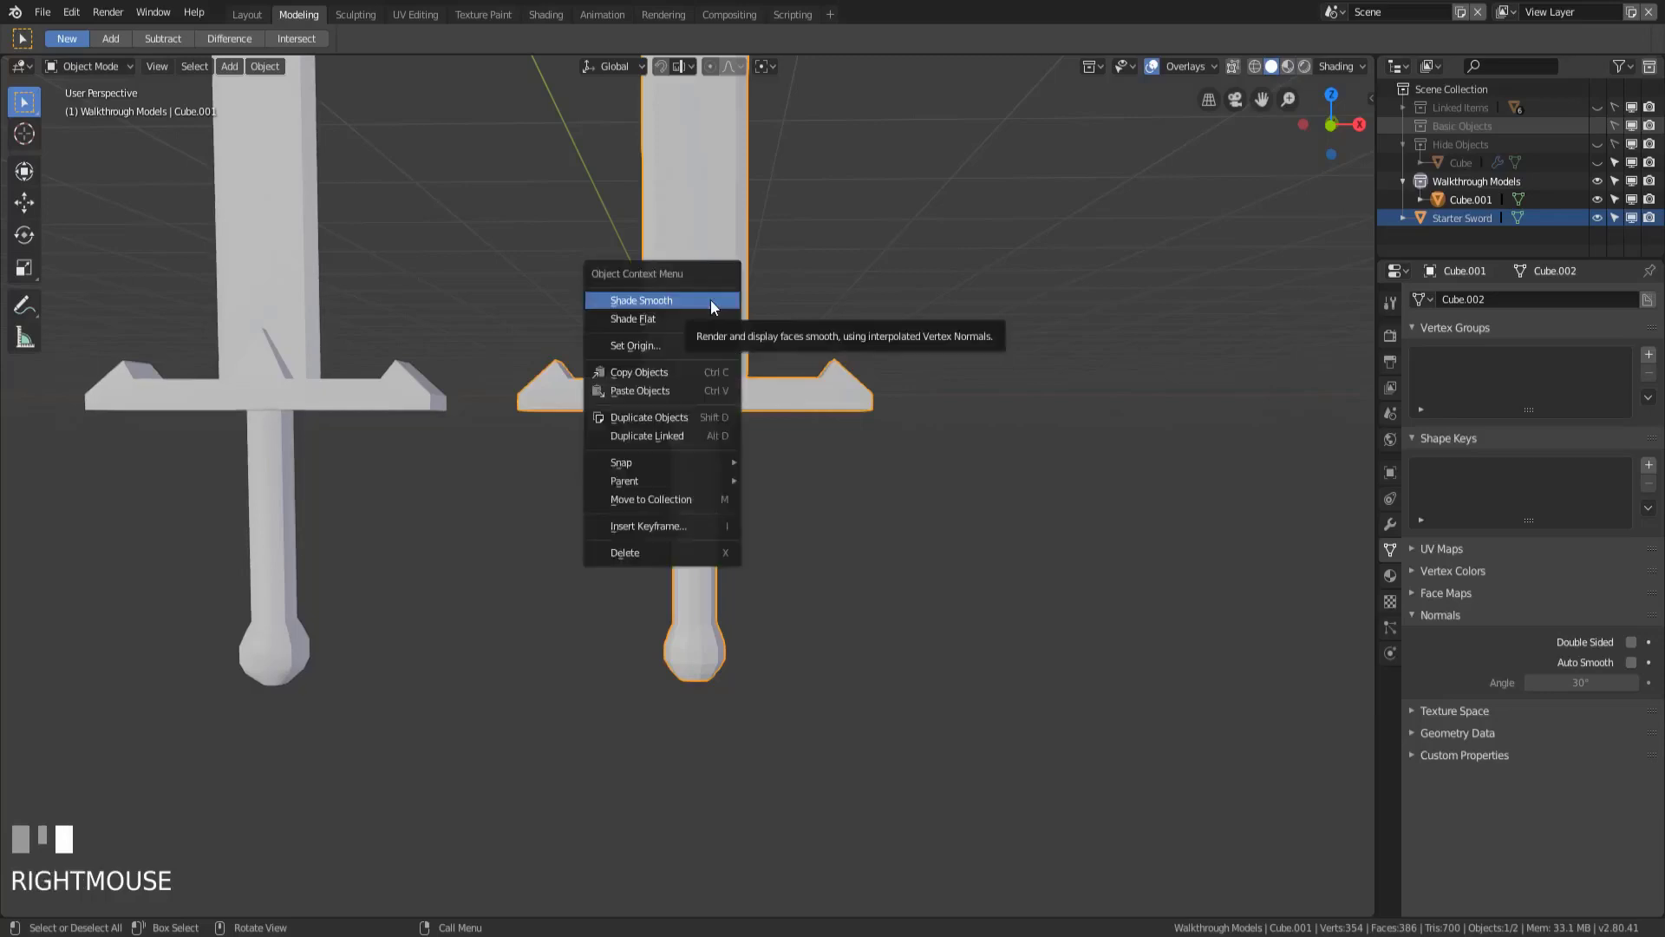
{"action": "left_click", "coordinate": [711, 299]}
{"action": "middle_click_drag", "start_coordinate": [779, 362], "coordinate": [677, 394]}
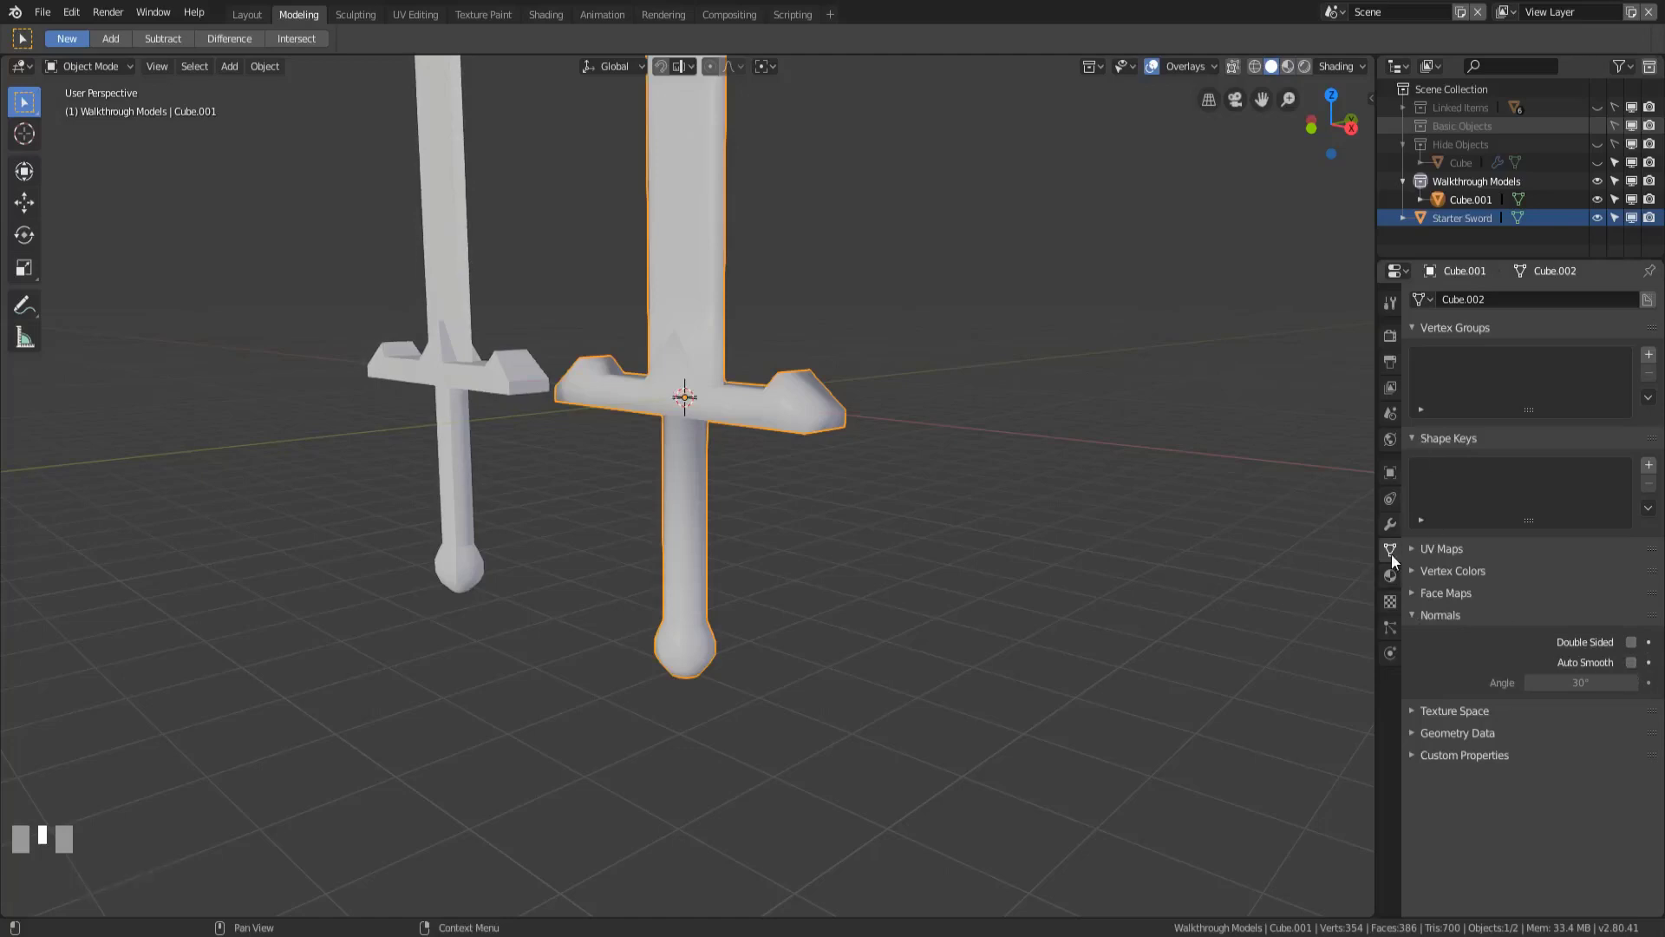
{"action": "left_click", "coordinate": [1631, 663]}
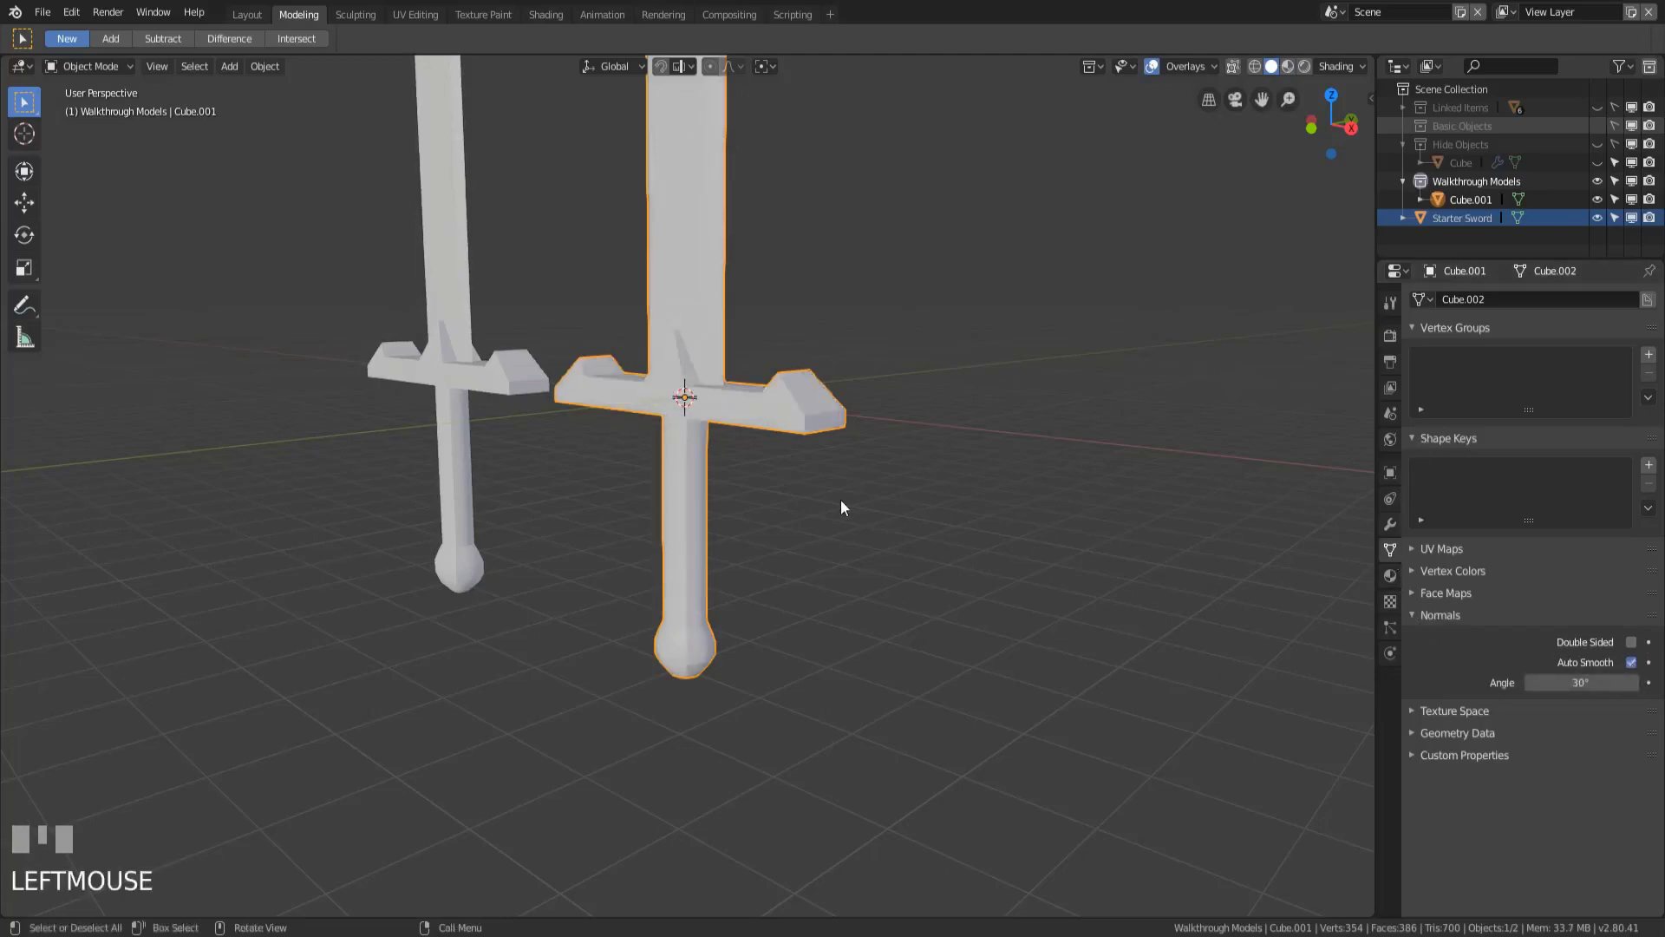
- Rename the modeled sword Cube.001 as Starter Sword and move the reference sword into the Walkthrough Models collection
{"action": "middle_click_drag", "start_coordinate": [841, 500], "coordinate": [971, 576]}
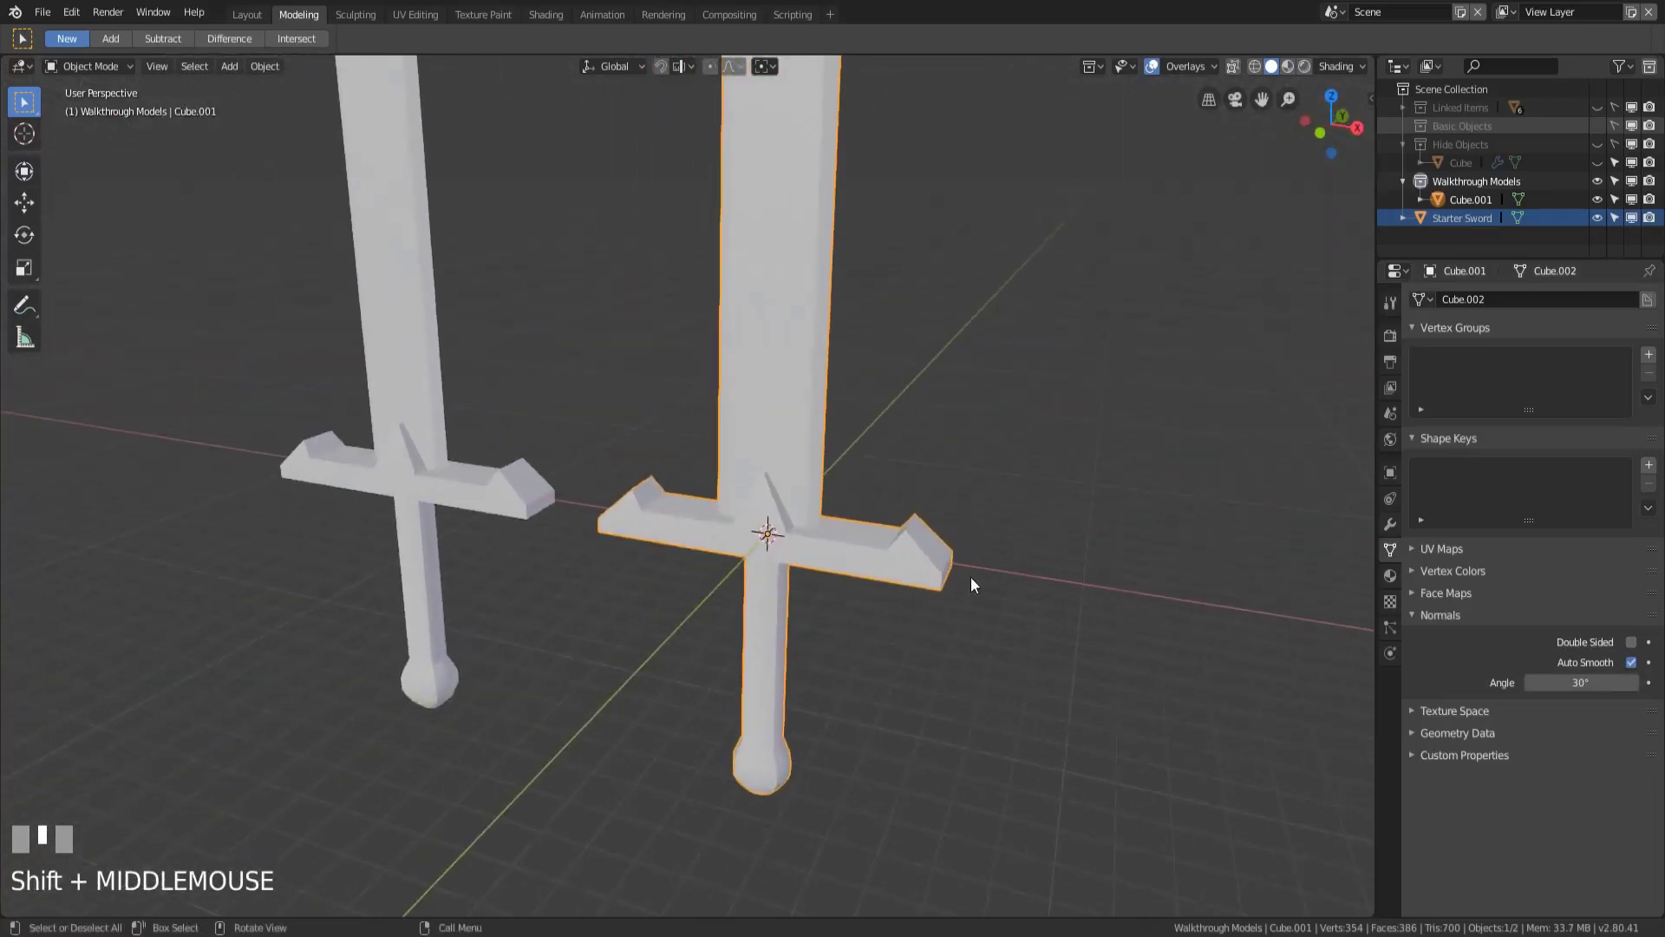
{"action": "double_click", "coordinate": [1463, 198]}
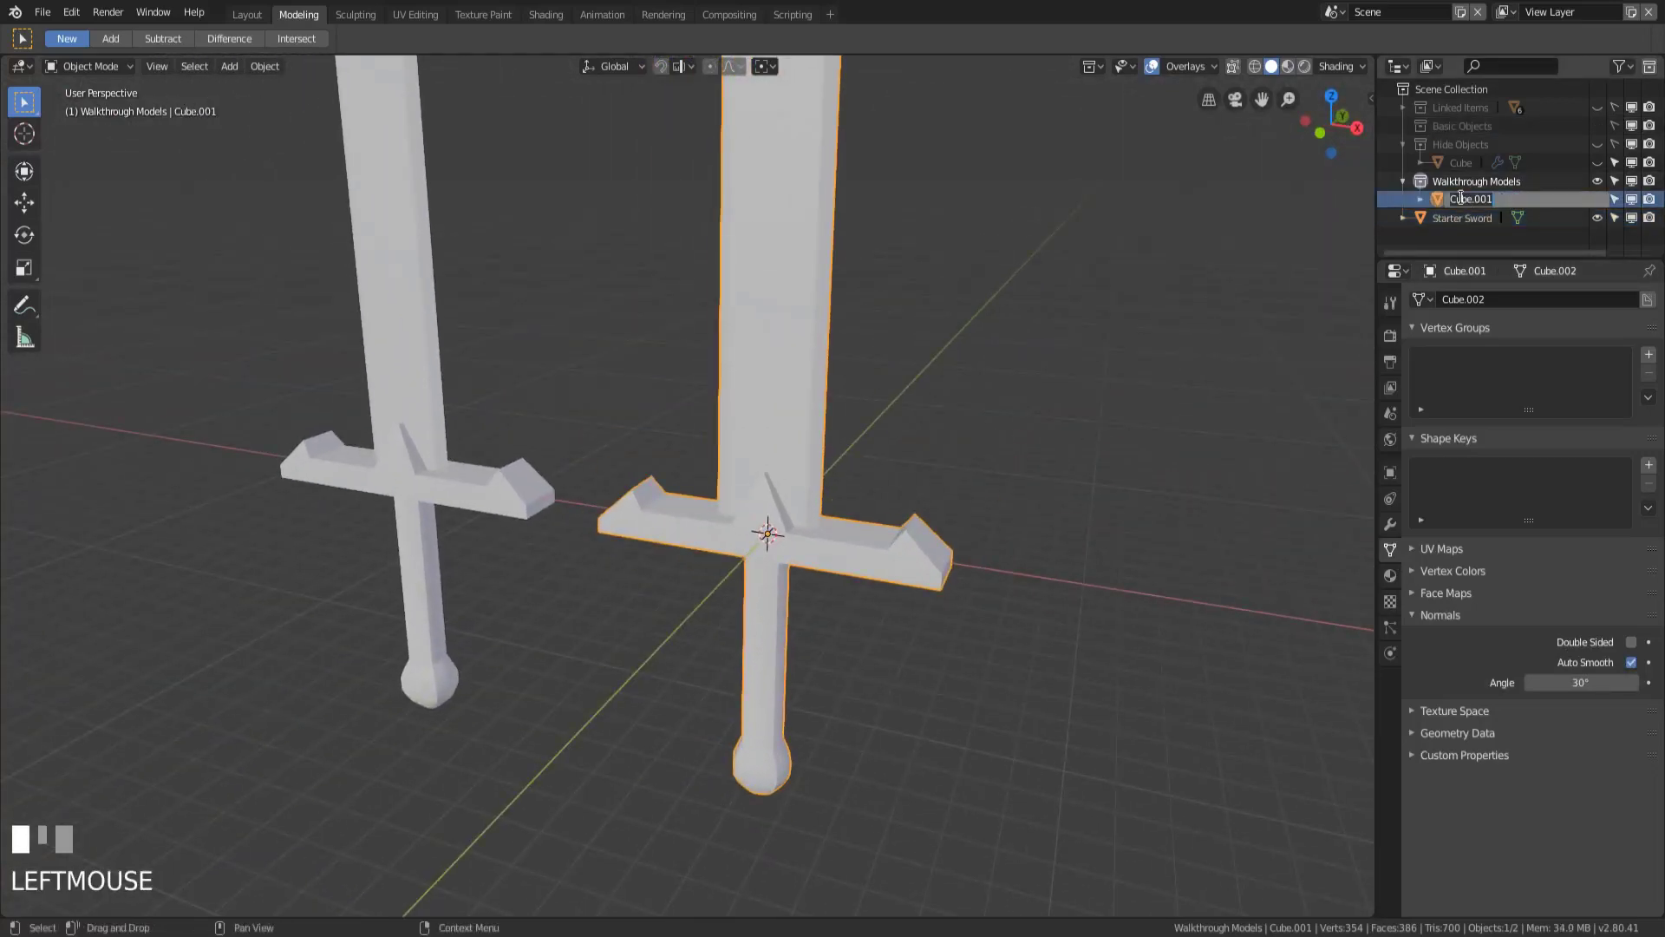
{"action": "type", "text": "Starter W"}
{"action": "key", "text": "BackSpace"}
{"action": "type", "text": "Swor"}
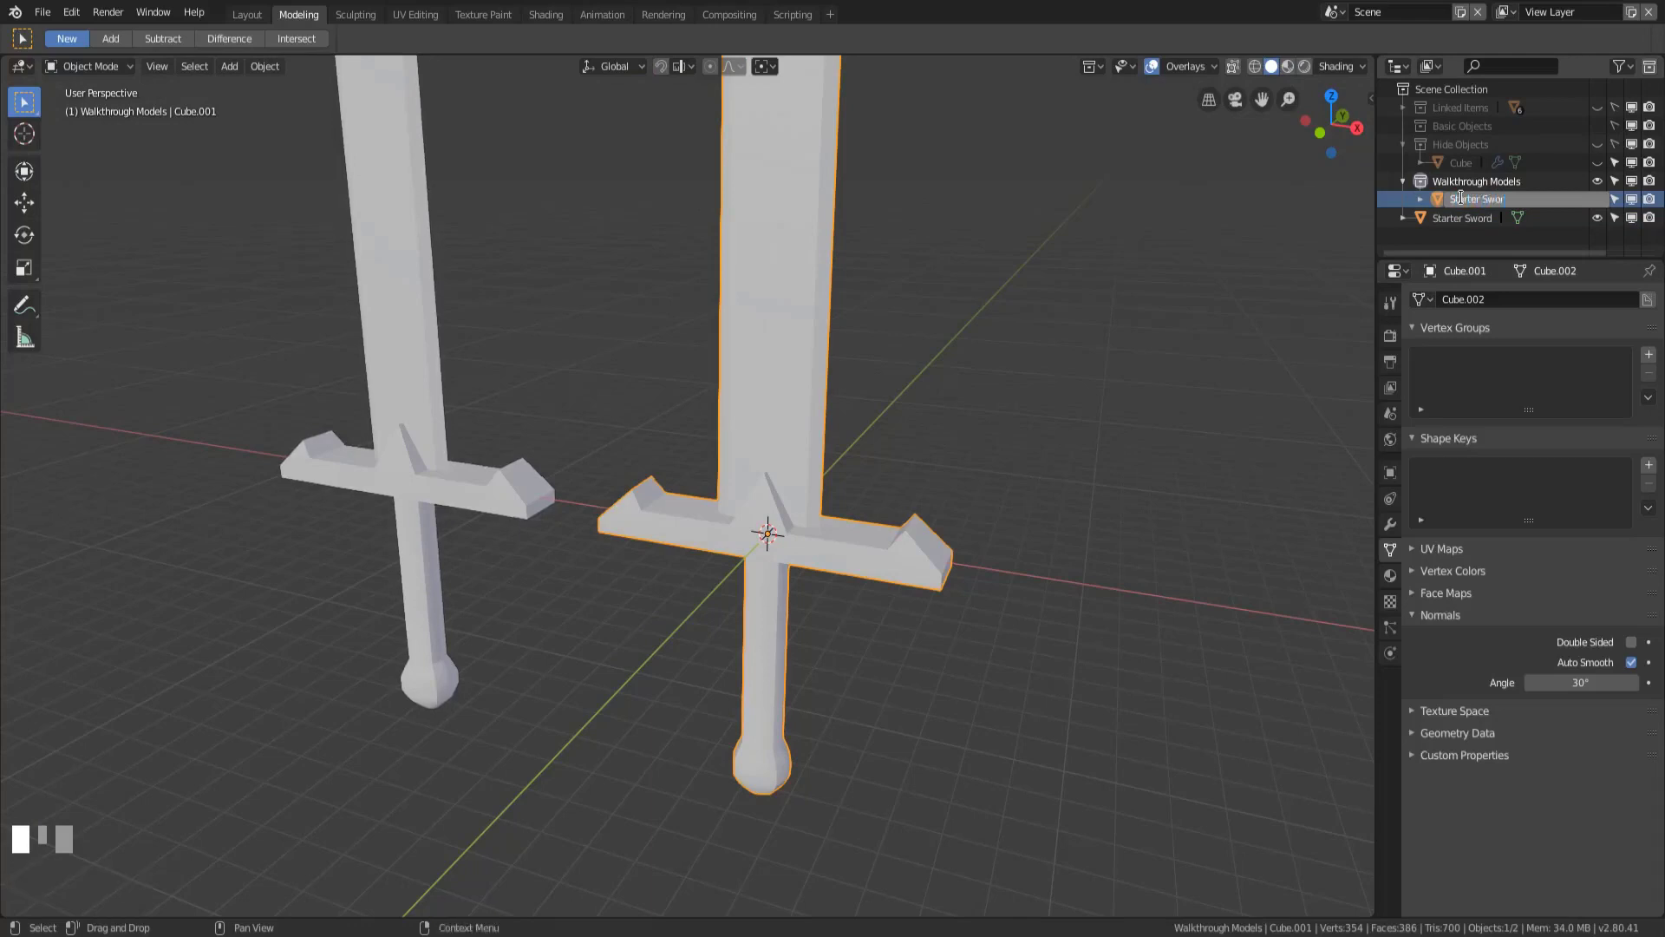
{"action": "type", "text": "d"}
{"action": "key", "text": "Return"}
{"action": "left_click_drag", "start_coordinate": [1419, 221], "coordinate": [1439, 180]}
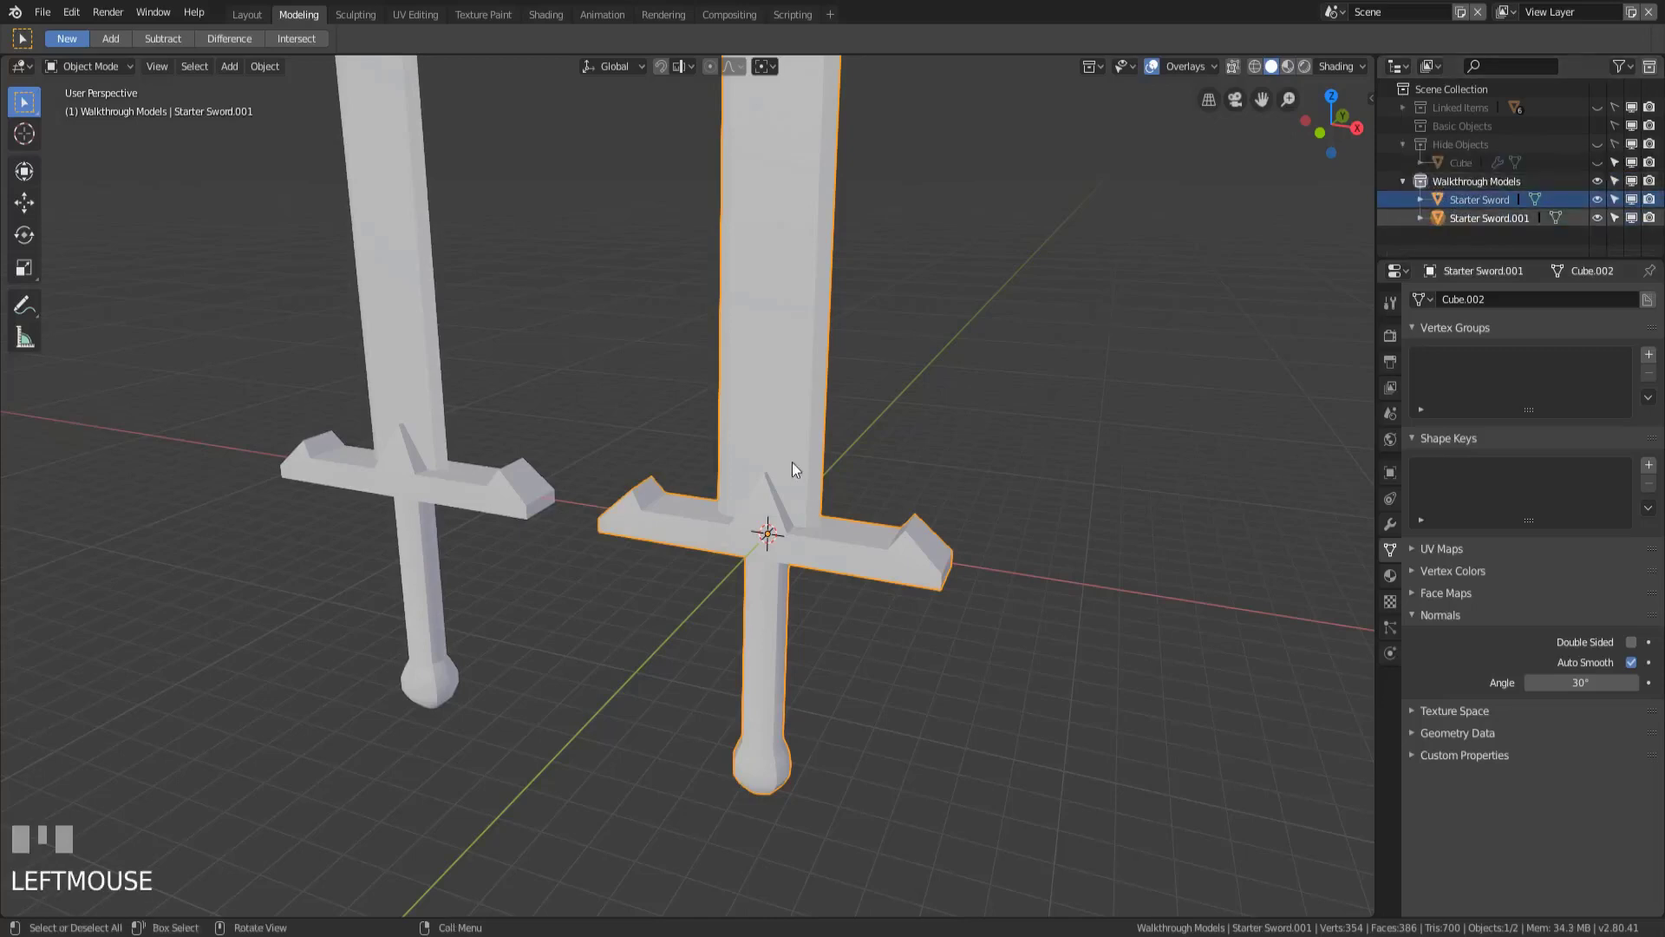
- Compare the finished sword with the reference from several angles, examining blade, guard, grip and pommel
{"action": "scroll", "coordinate": [602, 471], "scroll_direction": "down", "scroll_amount": 2}
{"action": "middle_click_drag", "start_coordinate": [602, 471], "coordinate": [772, 450]}
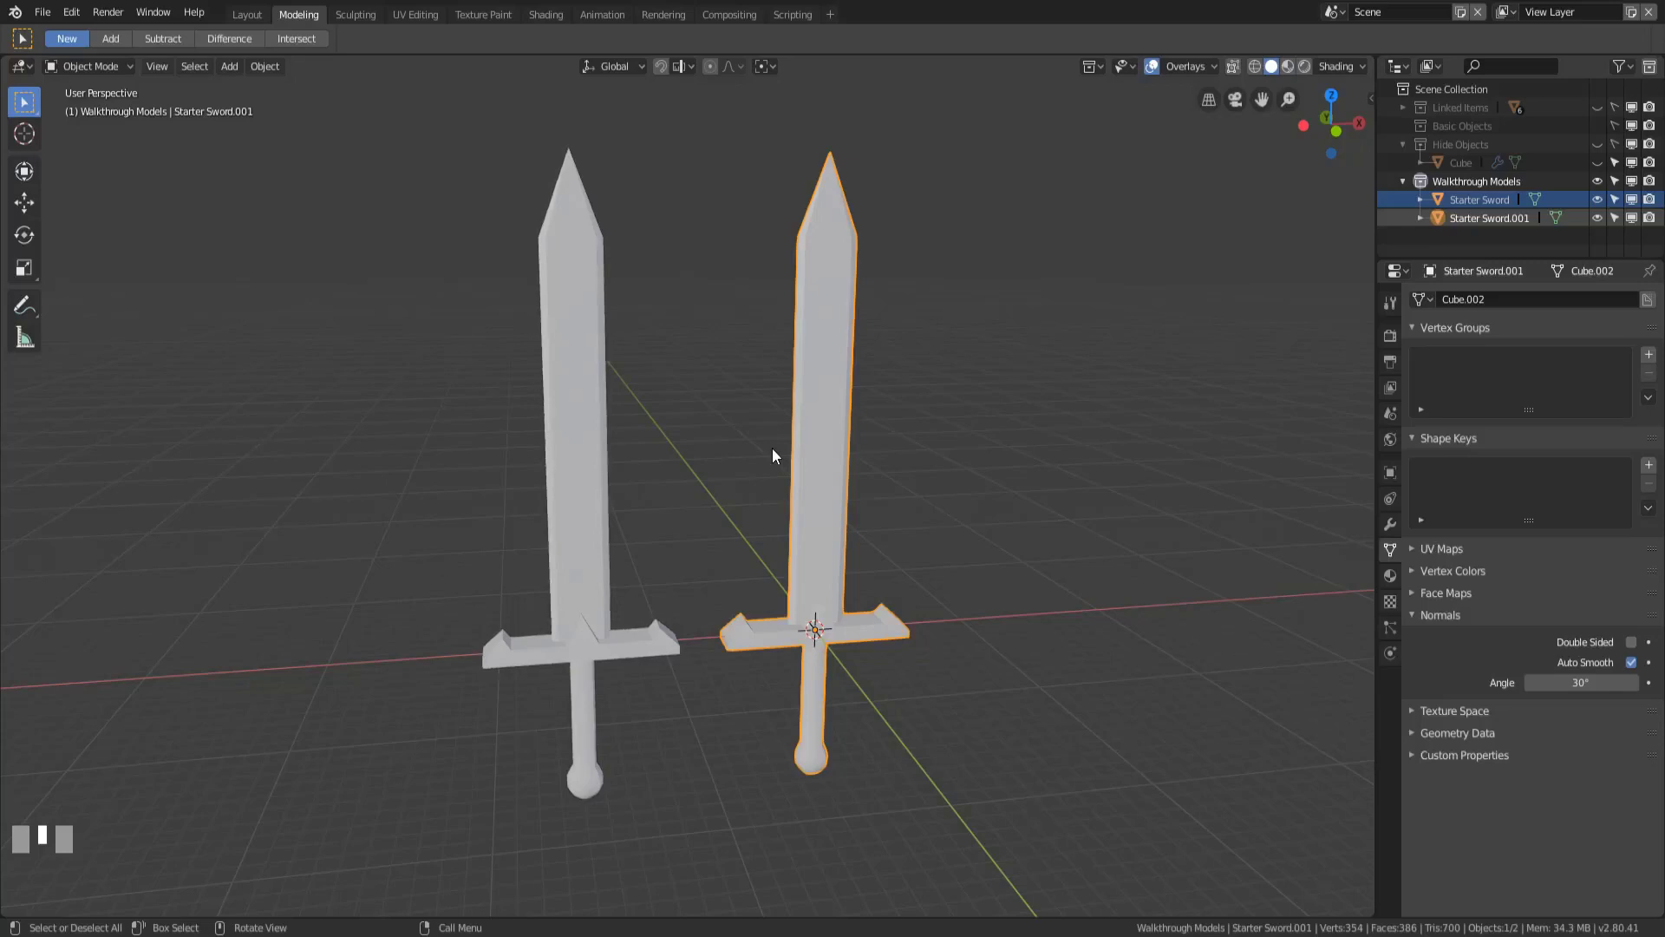
{"action": "middle_click_drag", "start_coordinate": [913, 451], "coordinate": [794, 545]}
{"action": "scroll", "coordinate": [789, 529], "scroll_direction": "down", "scroll_amount": 1}
{"action": "scroll", "coordinate": [793, 576], "scroll_direction": "up", "scroll_amount": 2}
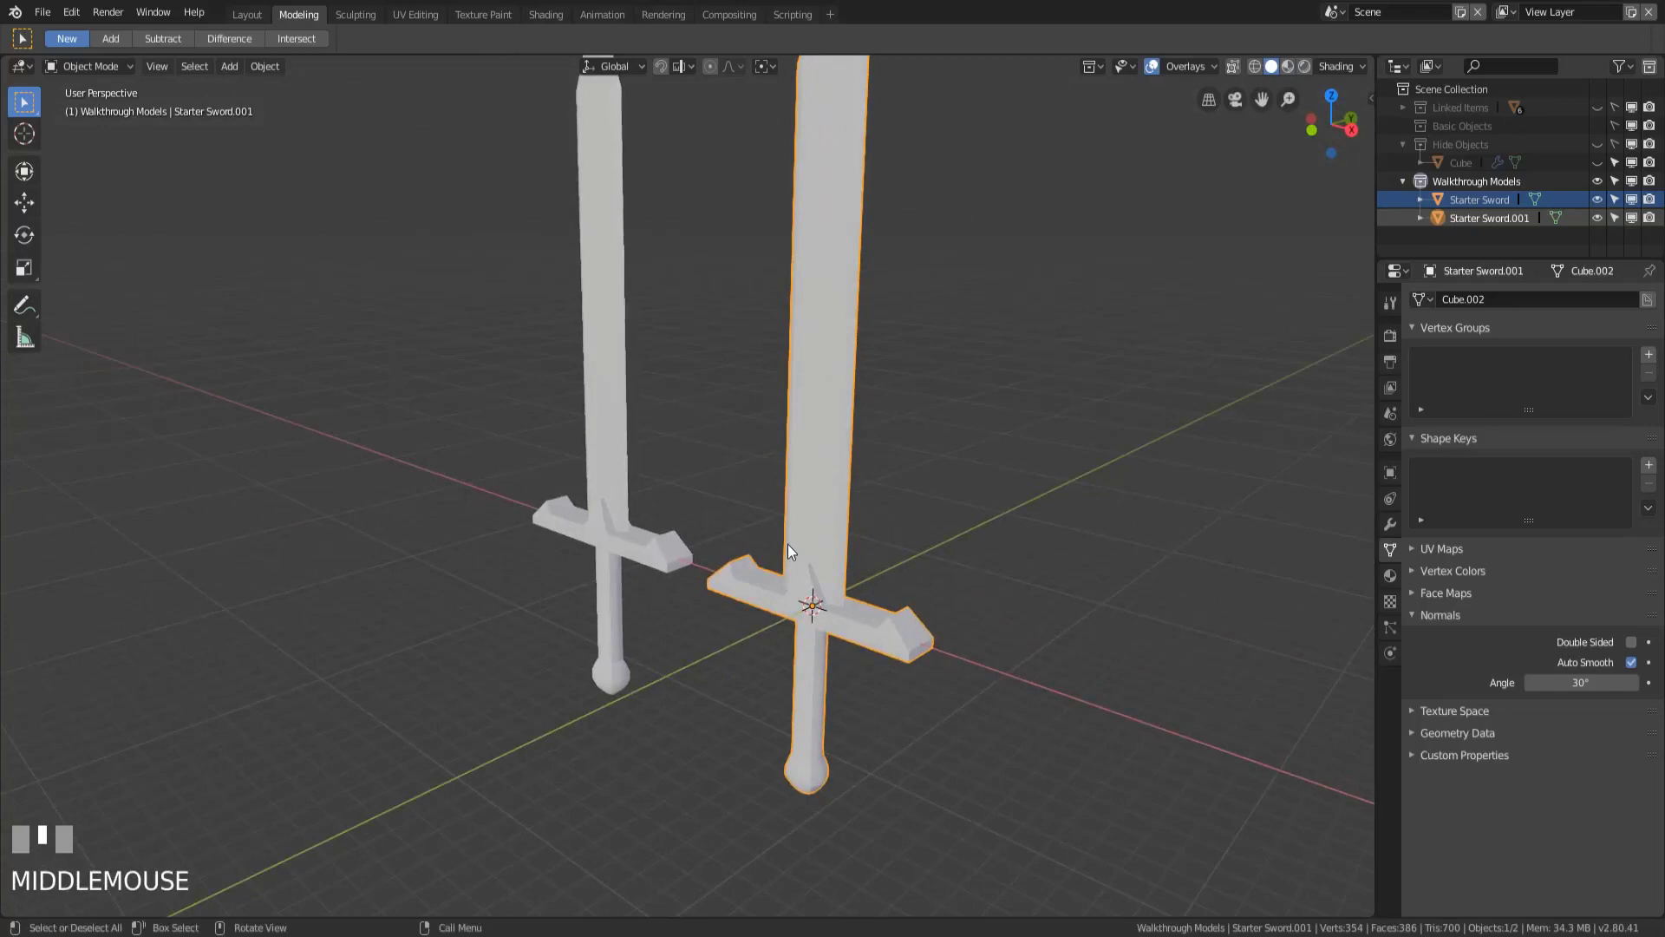
{"action": "middle_click_drag", "start_coordinate": [788, 544], "coordinate": [886, 514]}
{"action": "middle_click_drag", "start_coordinate": [831, 418], "coordinate": [751, 533], "text": "shift"}
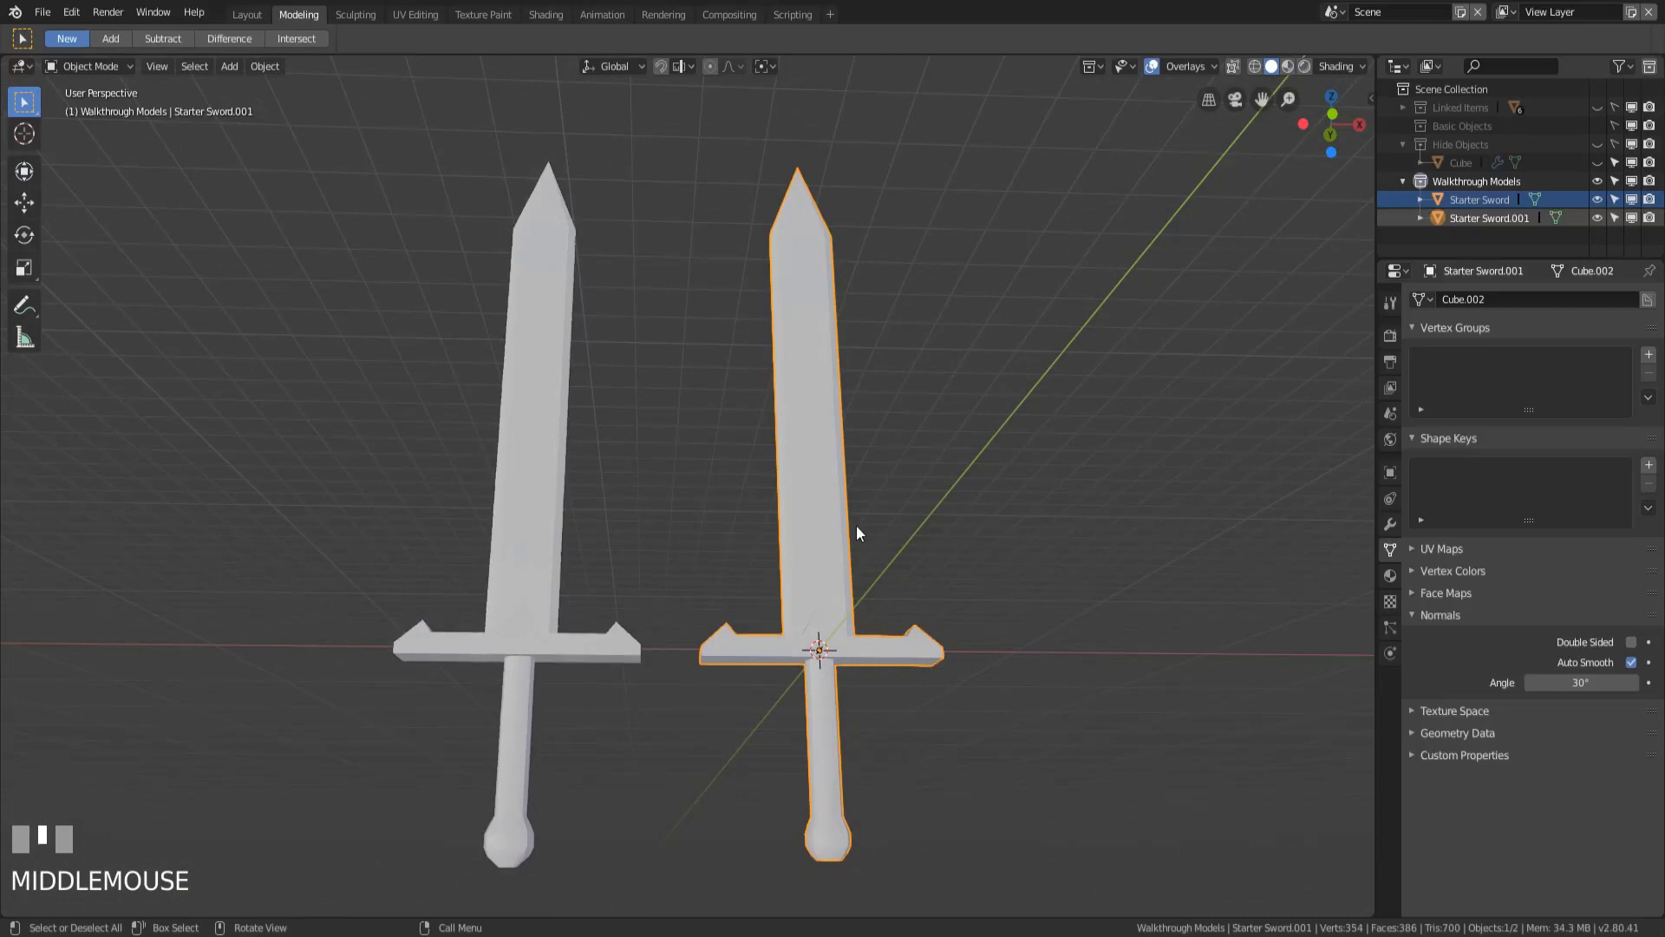
{"action": "middle_click_drag", "start_coordinate": [856, 532], "coordinate": [783, 587]}
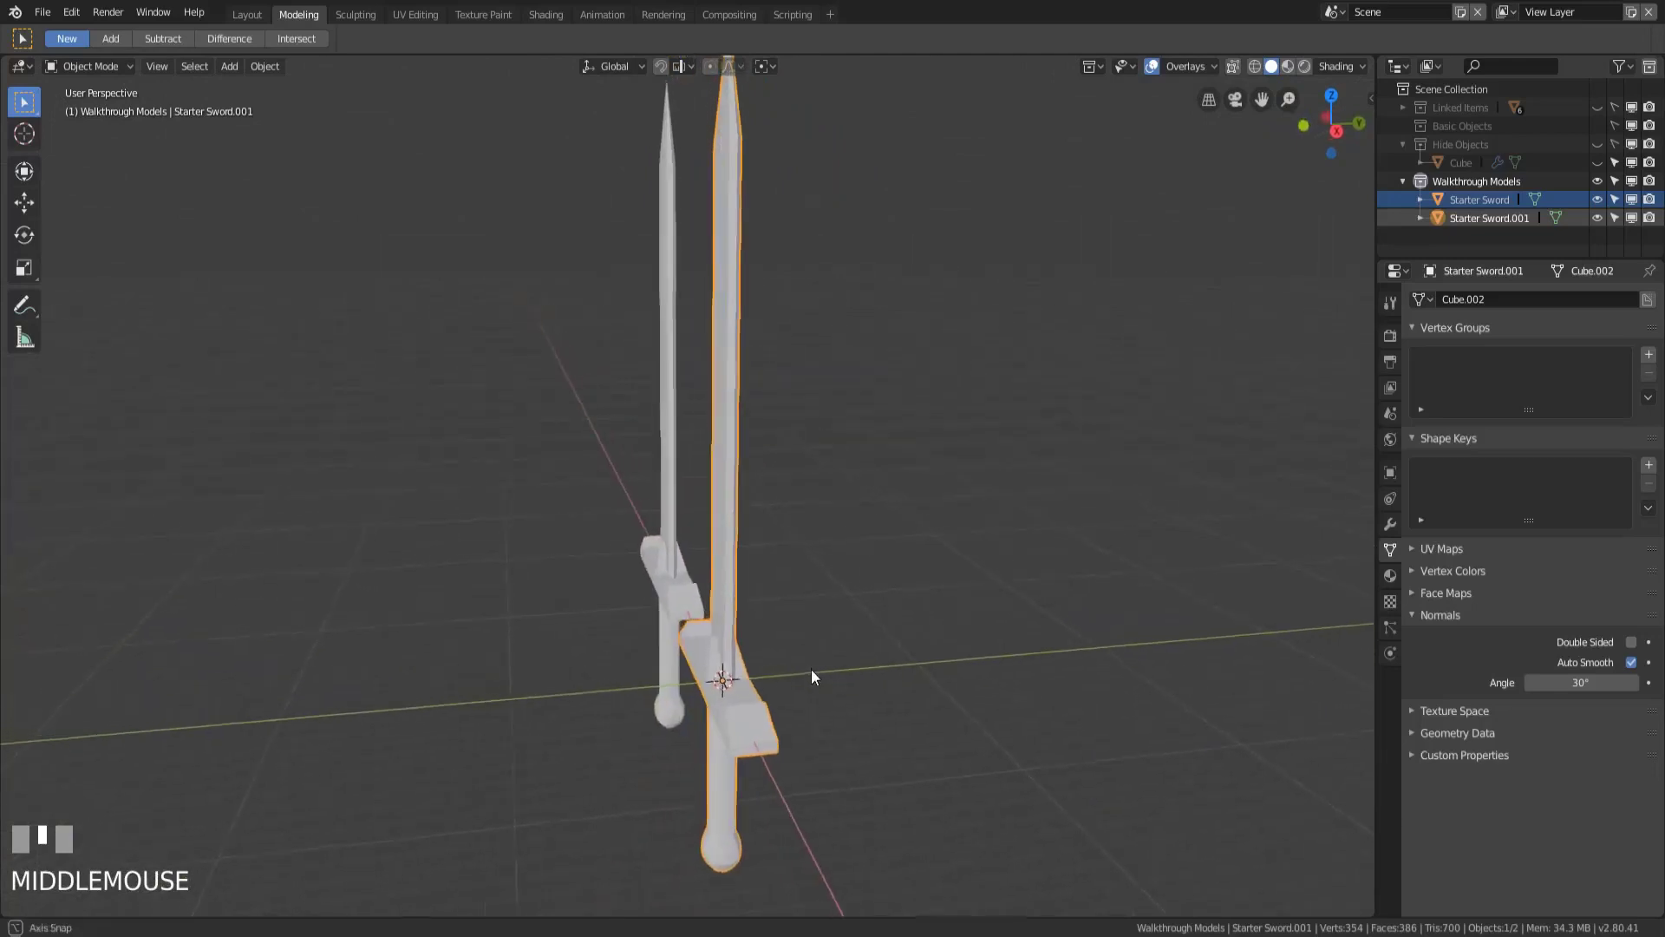
{"action": "middle_click_drag", "start_coordinate": [811, 670], "coordinate": [817, 669]}
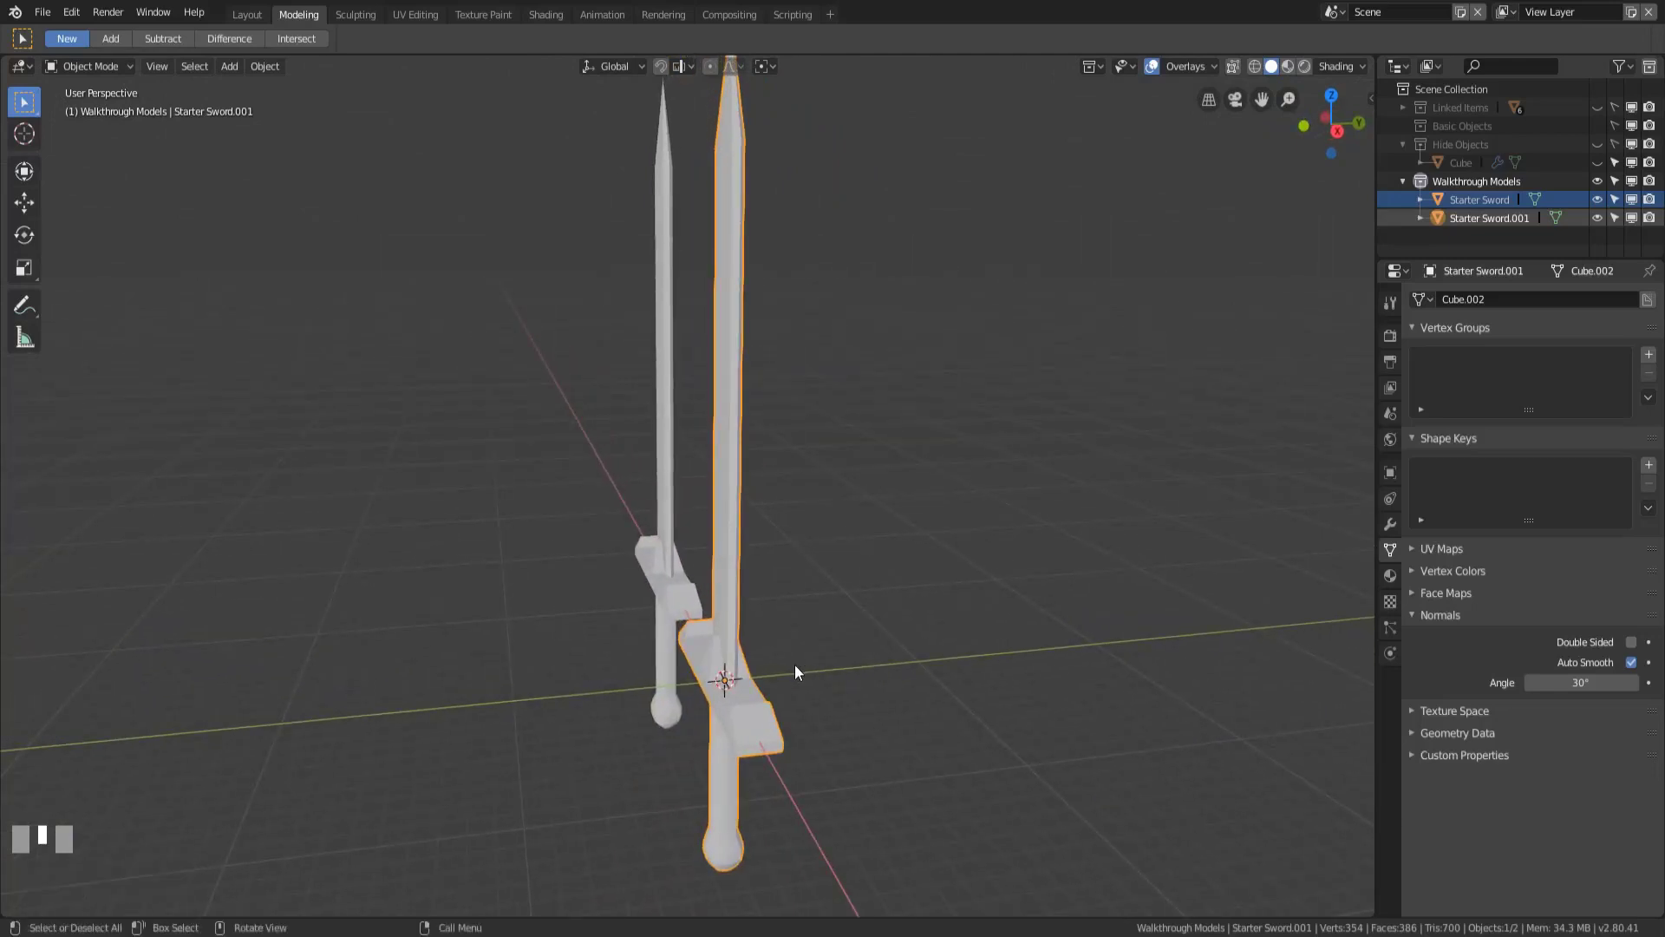
{"action": "middle_click_drag", "start_coordinate": [751, 649], "coordinate": [784, 783]}
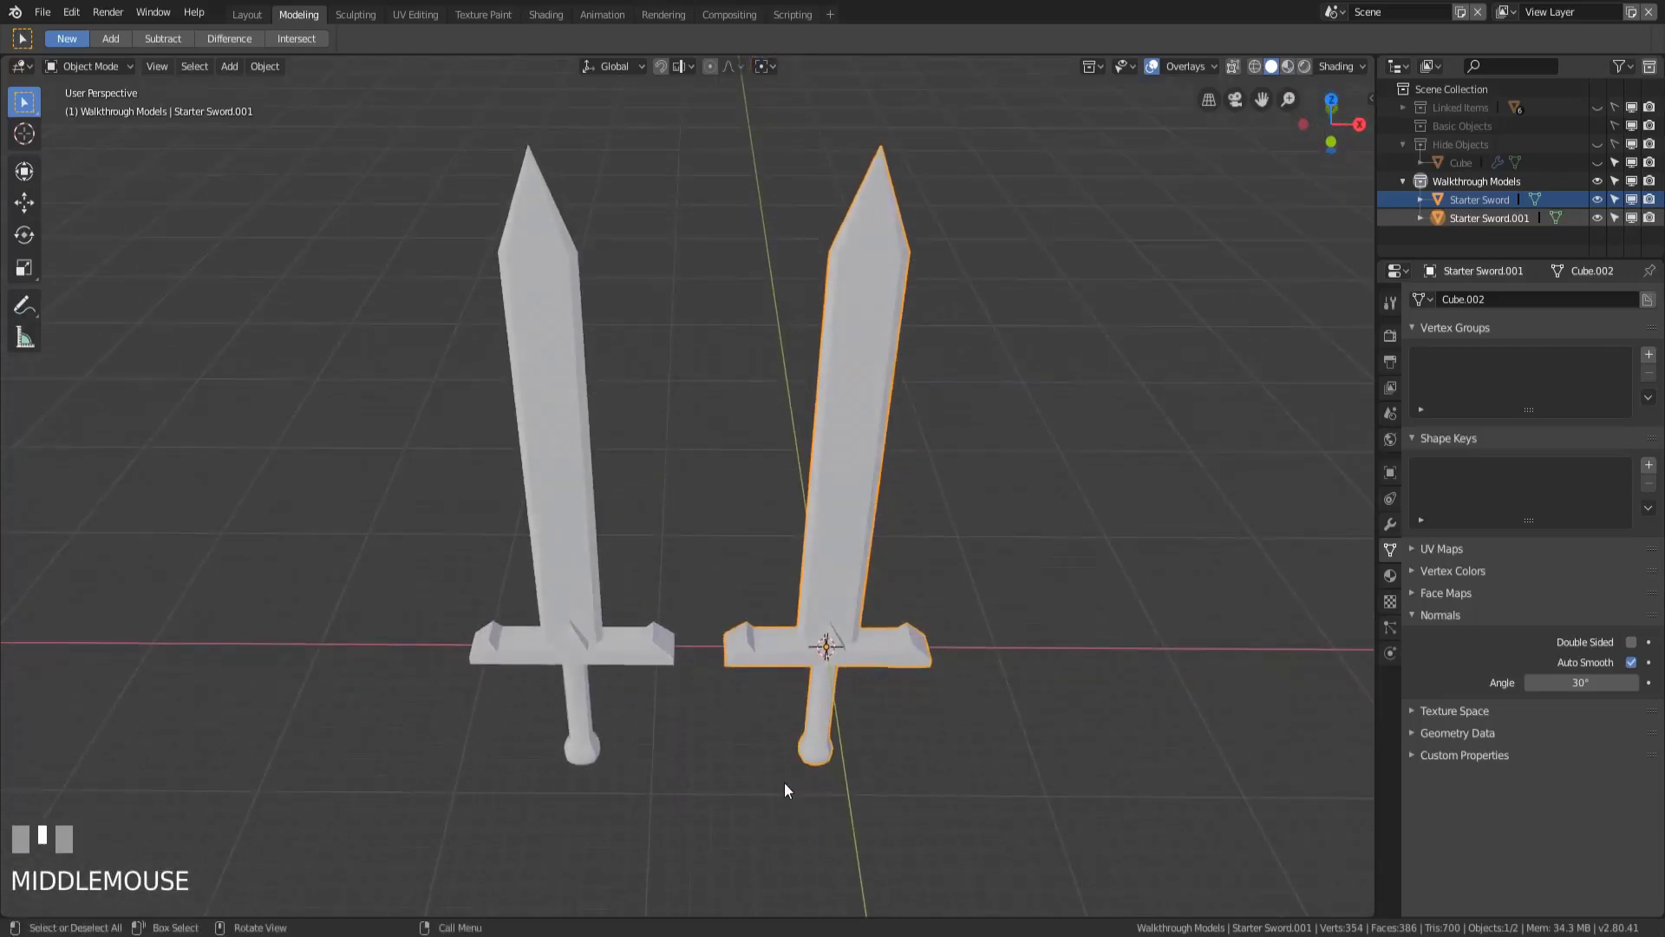